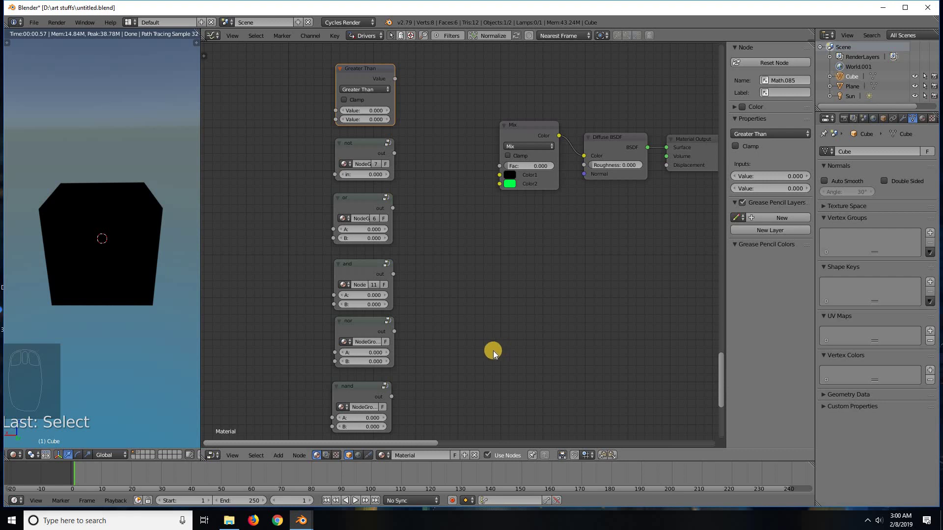
Vary the Mix node's factor to preview the cube's colour between black and green, and return it to 0.
{"action": "scroll", "coordinate": [490, 352], "scroll_direction": "up", "scroll_amount": 1}
{"action": "scroll", "coordinate": [547, 354], "scroll_direction": "up", "scroll_amount": 2}
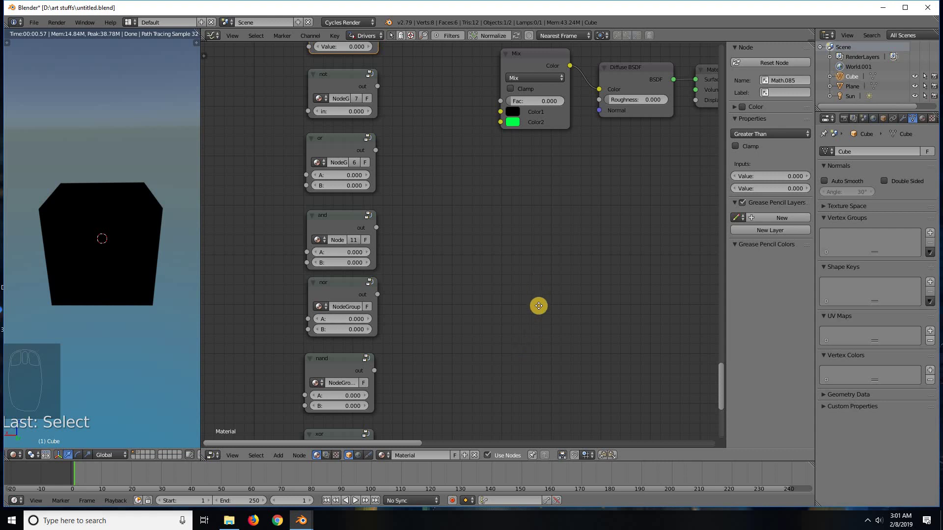
{"action": "mouse_move", "coordinate": [537, 342]}
{"action": "middle_mouse_down"}
{"action": "mouse_move", "coordinate": [534, 420]}
{"action": "mouse_move", "coordinate": [537, 354]}
{"action": "middle_mouse_up"}
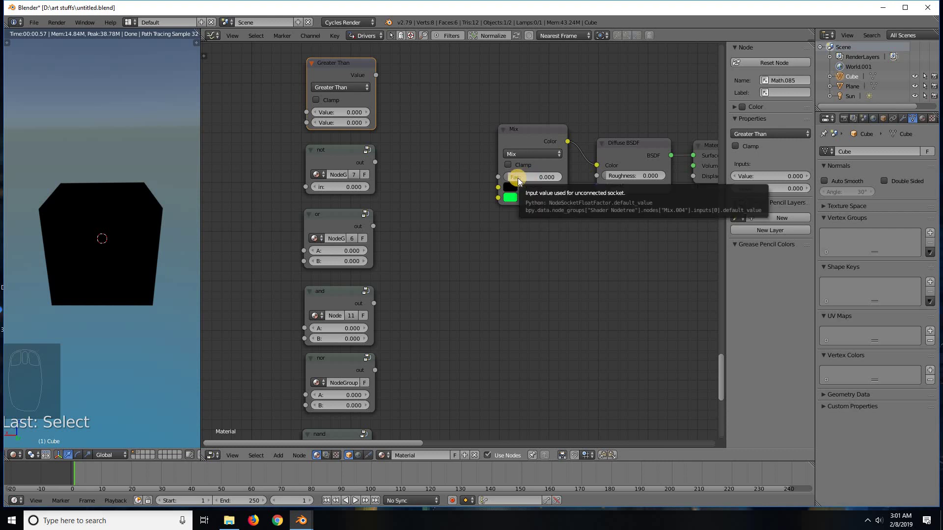
{"action": "left_click_drag", "start_coordinate": [532, 177], "coordinate": [490, 175]}
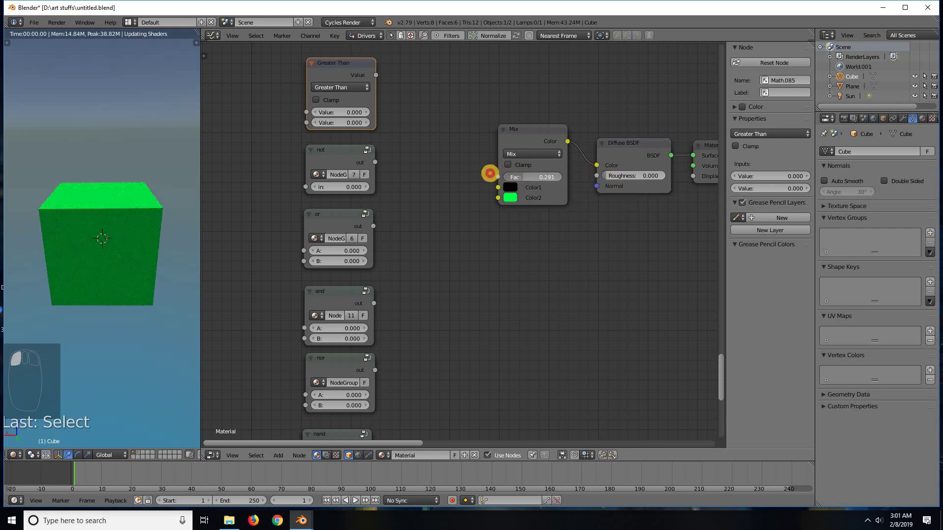
{"action": "middle_click_drag", "start_coordinate": [564, 257], "coordinate": [532, 301]}
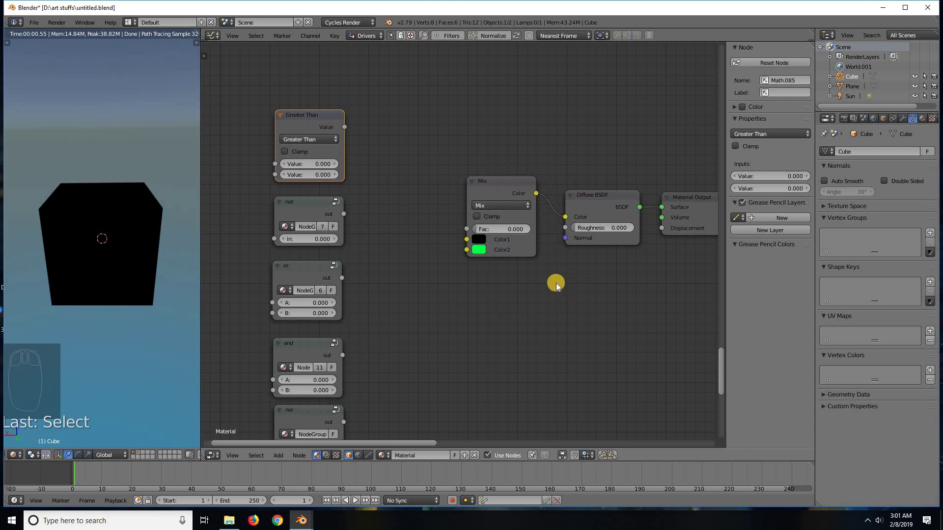
Duplicate the Greater Than math node beside the original and set the copy's operation to Less Than.
{"action": "middle_click_drag", "start_coordinate": [447, 328], "coordinate": [459, 237]}
{"action": "middle_click_drag", "start_coordinate": [473, 321], "coordinate": [463, 279]}
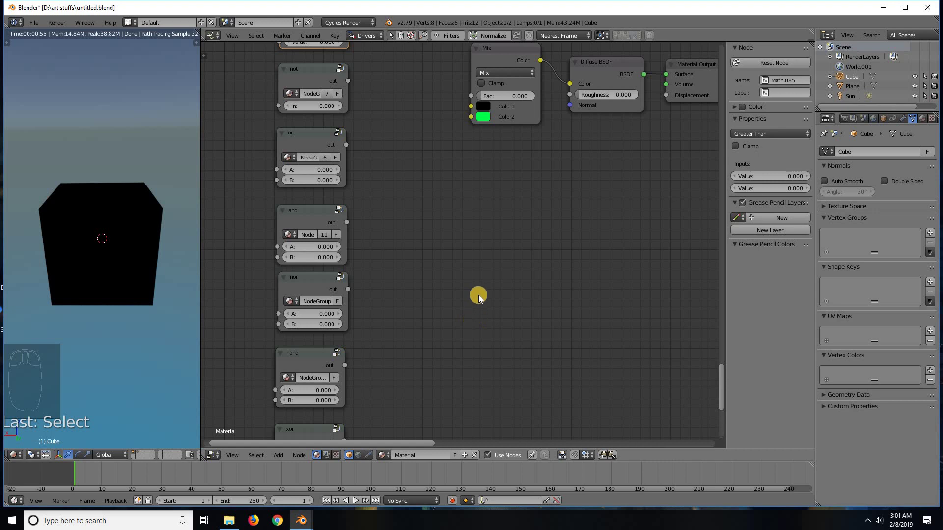
{"action": "mouse_move", "coordinate": [467, 318]}
{"action": "middle_mouse_down"}
{"action": "mouse_move", "coordinate": [476, 296]}
{"action": "mouse_move", "coordinate": [474, 304]}
{"action": "middle_mouse_up"}
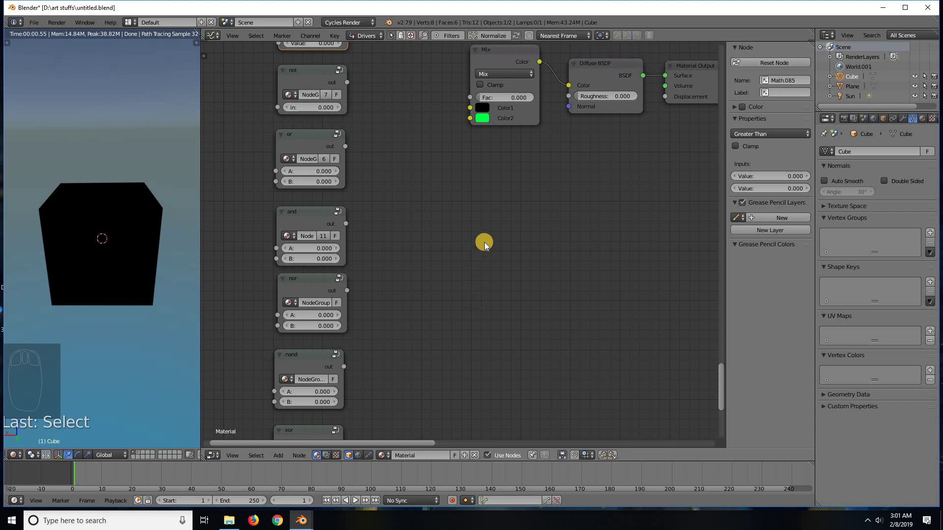
{"action": "middle_click_drag", "start_coordinate": [469, 236], "coordinate": [478, 319]}
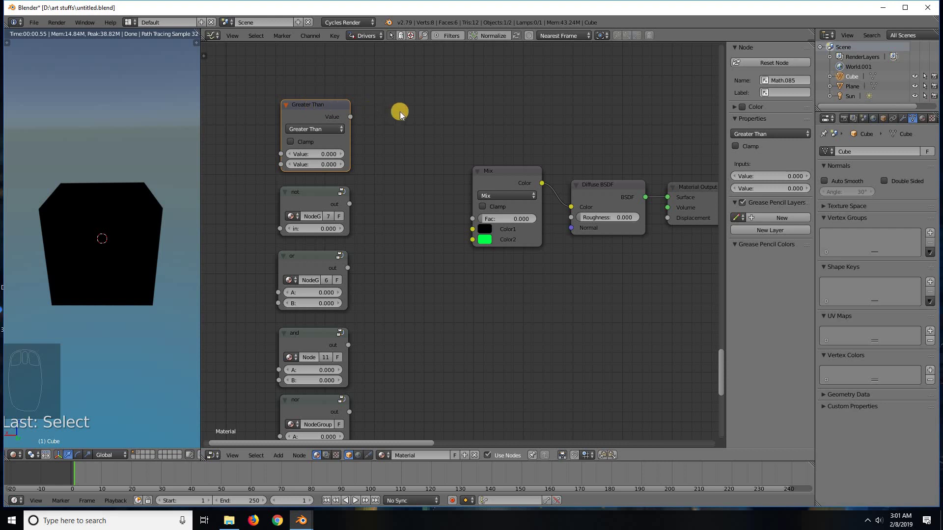
{"action": "key", "text": "shift+d"}
{"action": "left_click", "coordinate": [398, 129]}
{"action": "left_click", "coordinate": [397, 129]}
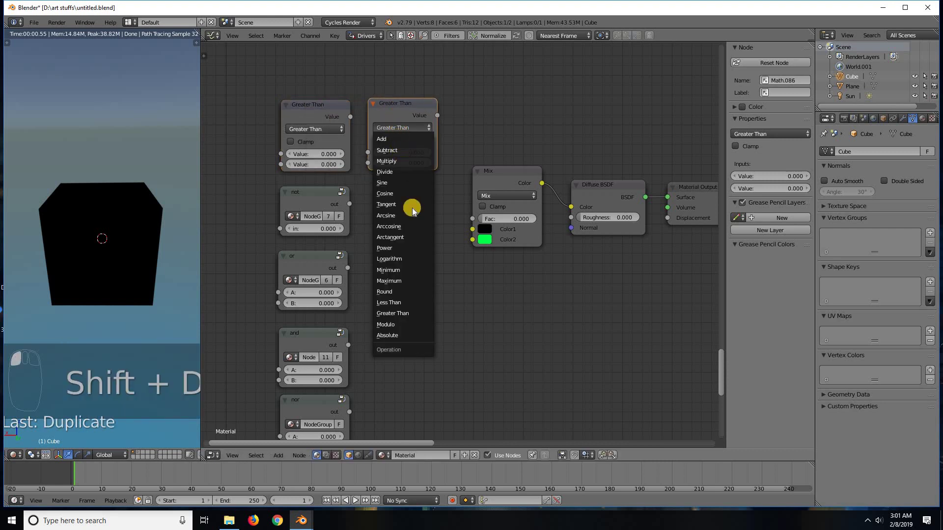
{"action": "left_click", "coordinate": [414, 301]}
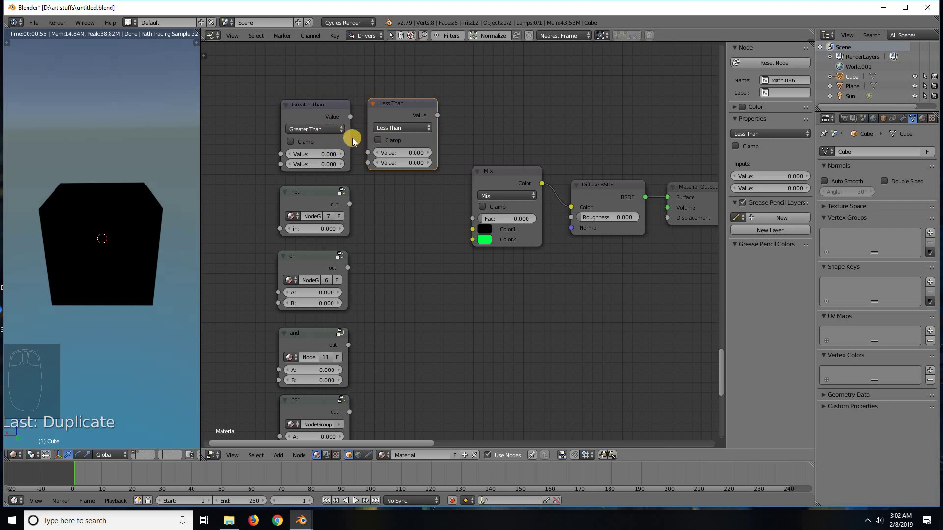
Delete the Less Than copy and nudge the remaining Greater Than node slightly upward.
{"action": "left_click", "coordinate": [399, 104]}
{"action": "key", "text": "x"}
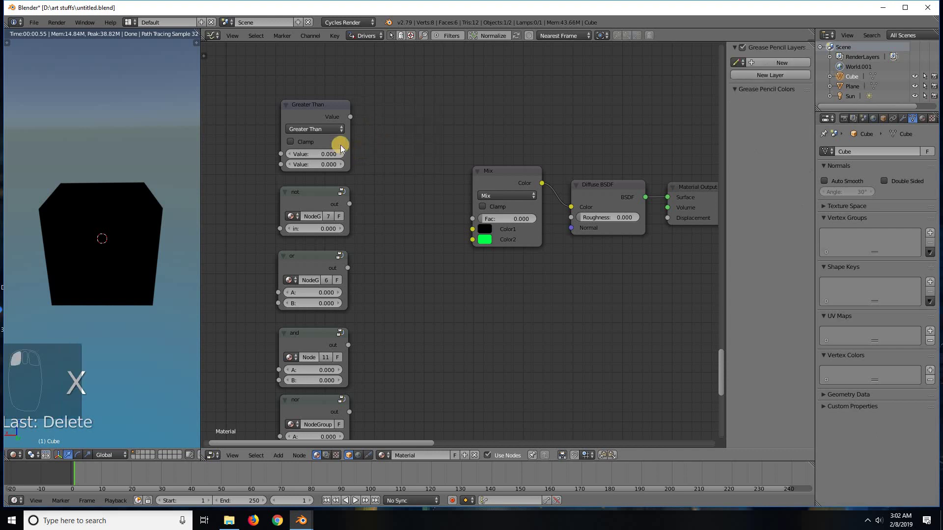
{"action": "mouse_move", "coordinate": [316, 99]}
{"action": "left_mouse_down"}
{"action": "mouse_move", "coordinate": [358, 109]}
{"action": "mouse_move", "coordinate": [339, 95]}
{"action": "mouse_move", "coordinate": [320, 102]}
{"action": "left_mouse_up"}
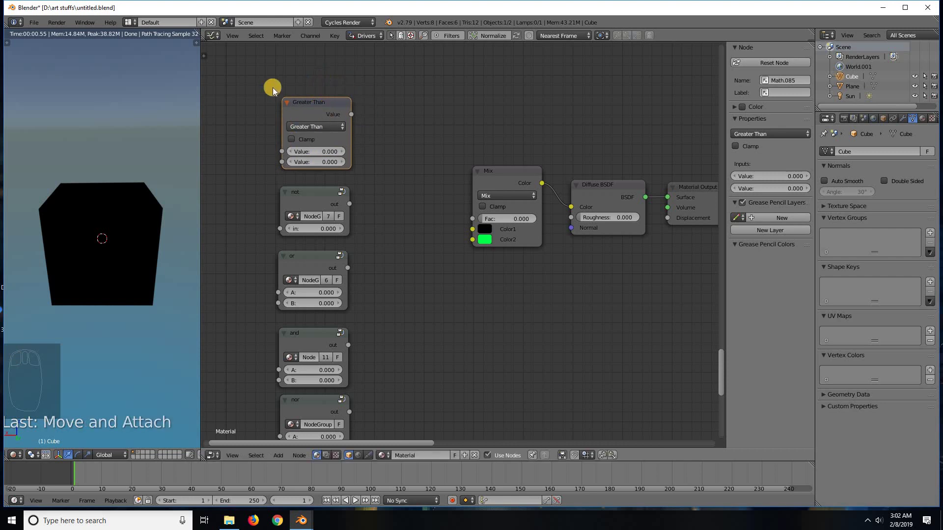
Link the not group's output to the Greater Than node's second value input, and cut that link again.
{"action": "scroll", "coordinate": [371, 151], "scroll_direction": "up", "scroll_amount": 3}
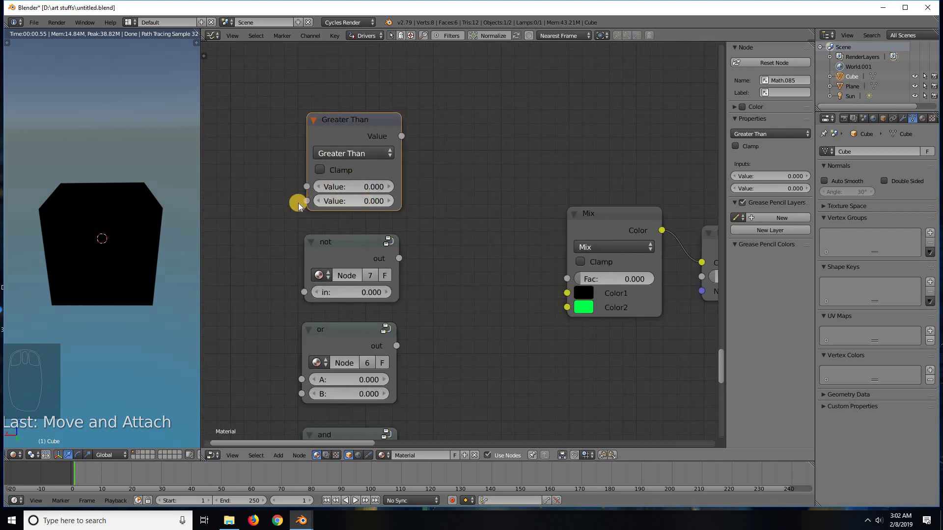
{"action": "left_click_drag", "start_coordinate": [400, 255], "coordinate": [306, 200]}
{"action": "right_click_drag", "start_coordinate": [319, 226], "coordinate": [334, 202], "text": "ctrl"}
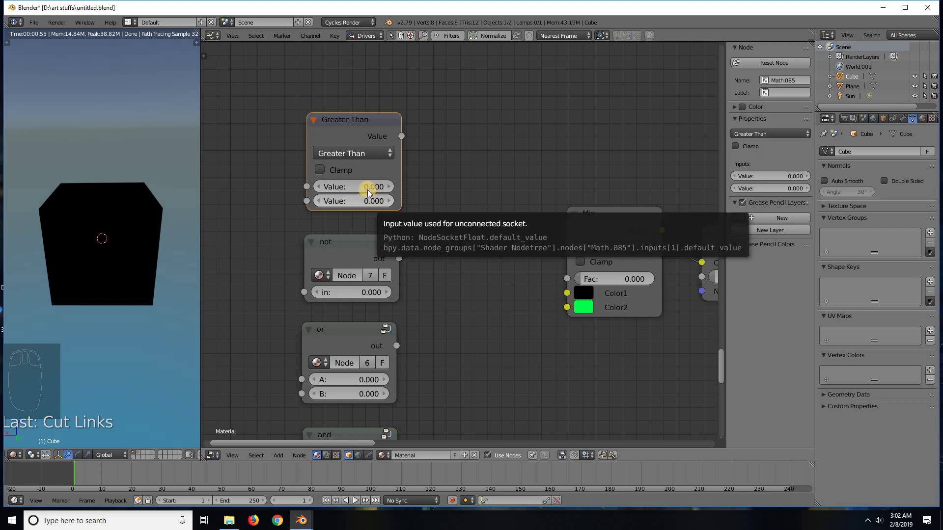
Switch the Greater Than node's operation to Less Than and back to Greater Than.
{"action": "left_click", "coordinate": [358, 152]}
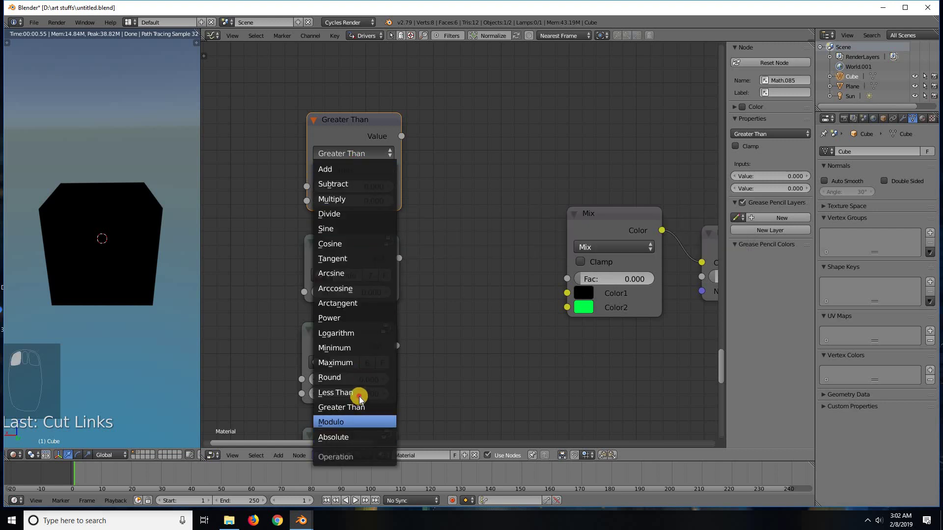
{"action": "left_click", "coordinate": [356, 392]}
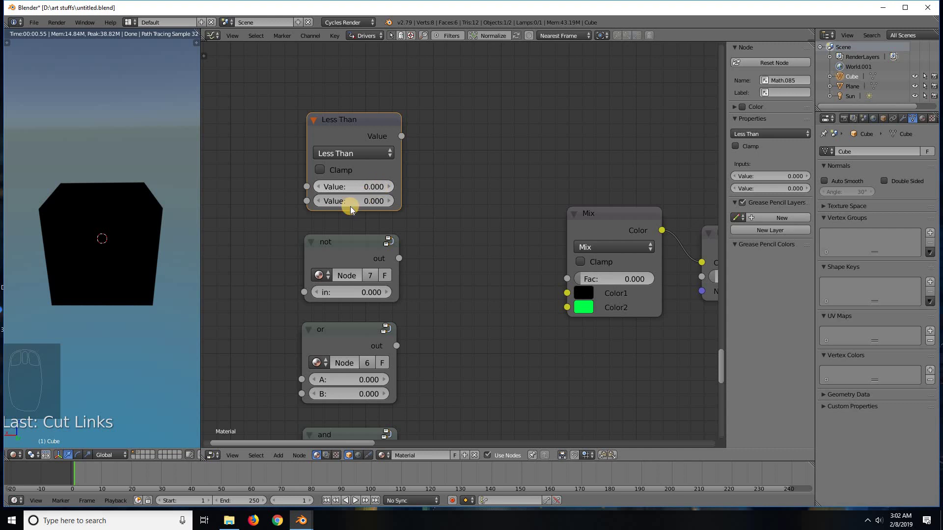
{"action": "left_click", "coordinate": [372, 158]}
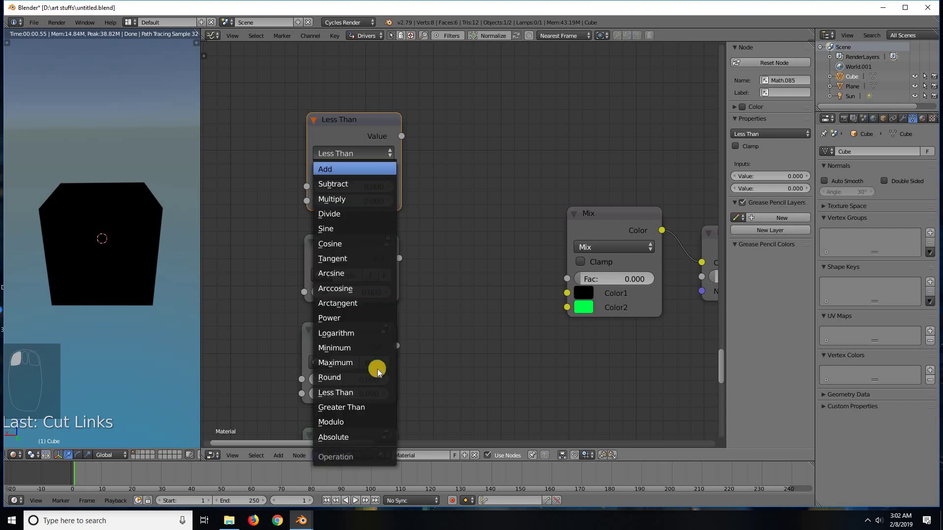
{"action": "left_click", "coordinate": [372, 407]}
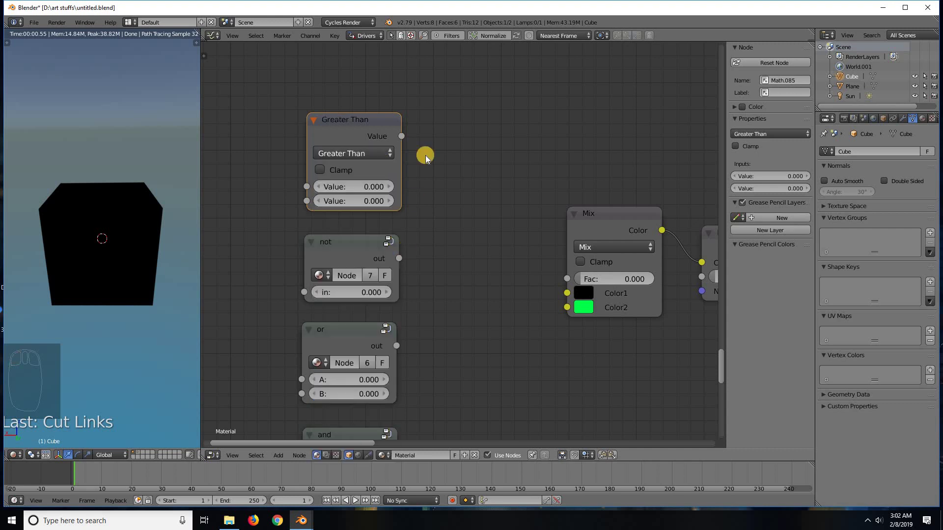
{"action": "left_click_drag", "start_coordinate": [402, 136], "coordinate": [442, 186]}
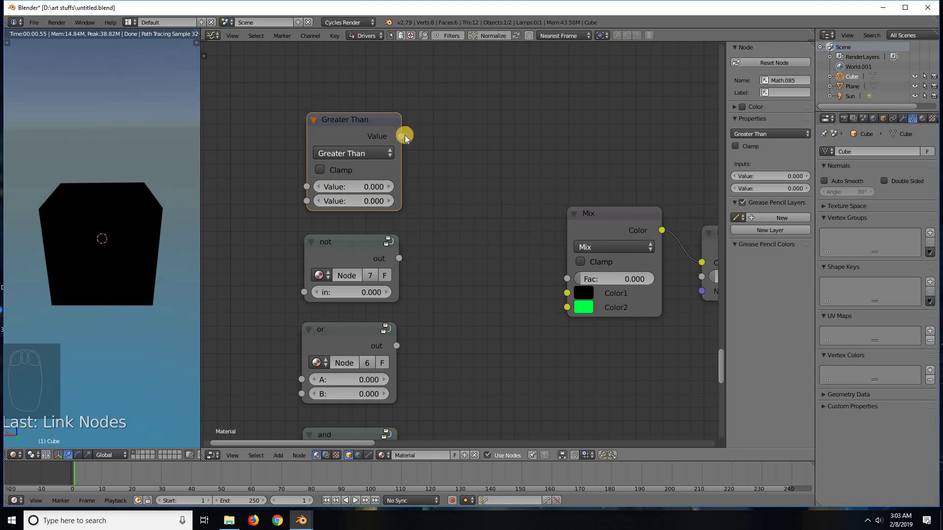
{"action": "left_click_drag", "start_coordinate": [403, 135], "coordinate": [361, 199]}
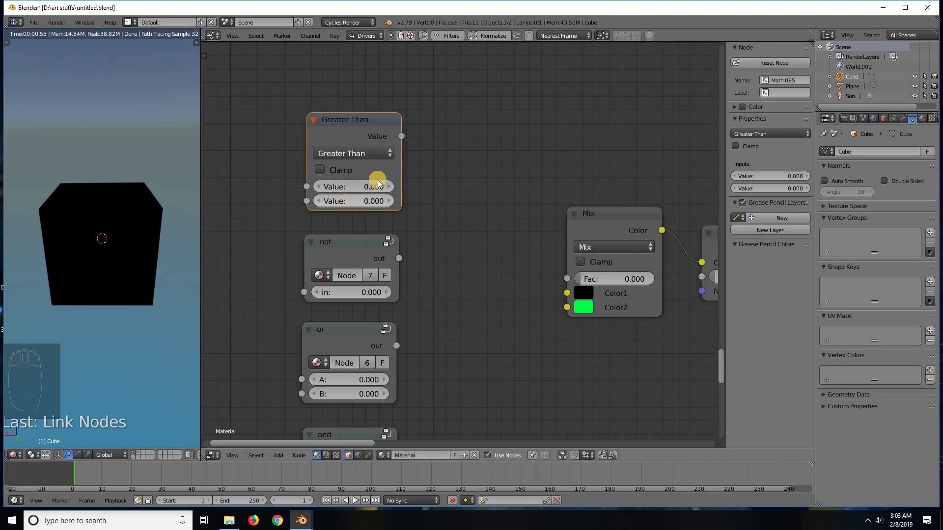
{"action": "left_click_drag", "start_coordinate": [402, 136], "coordinate": [355, 132]}
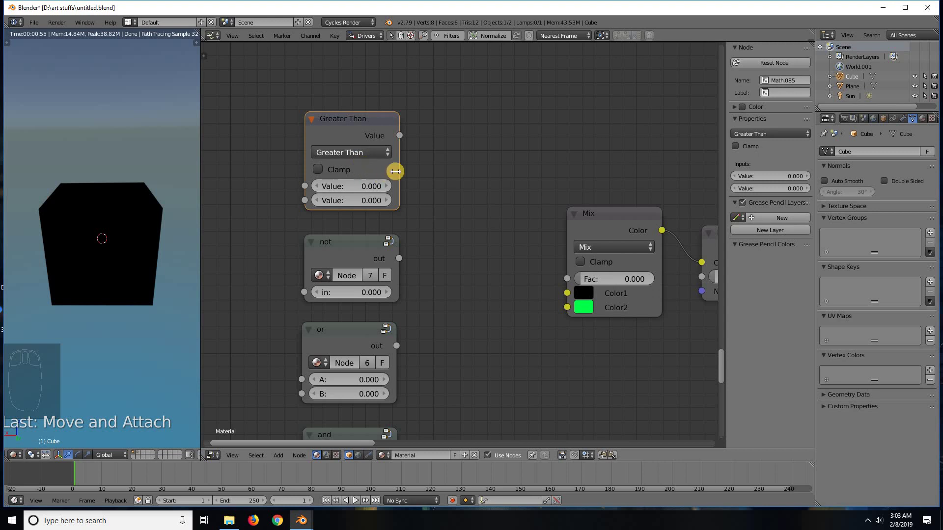
{"action": "left_click", "coordinate": [345, 119]}
{"action": "left_click_drag", "start_coordinate": [346, 120], "coordinate": [343, 124]}
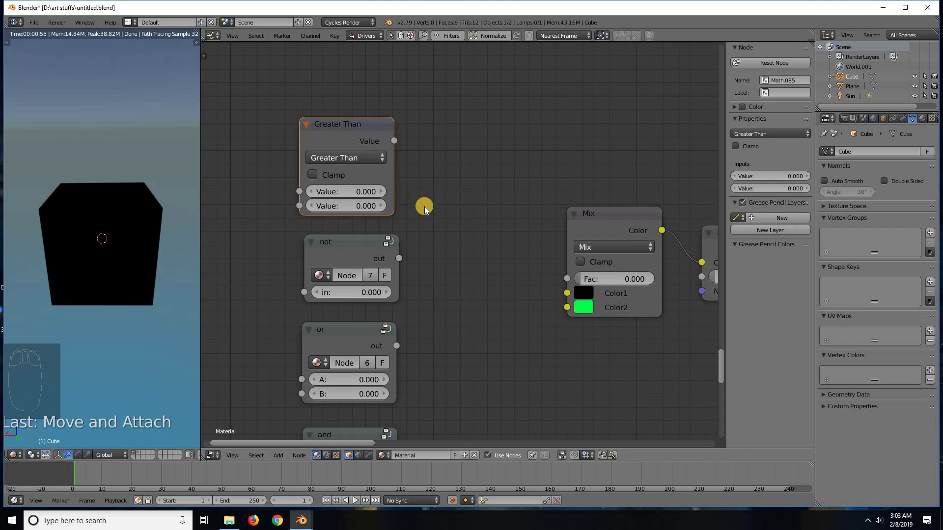
Delete the Greater Than node above the not group.
{"action": "left_click", "coordinate": [307, 125]}
{"action": "left_click_drag", "start_coordinate": [335, 143], "coordinate": [354, 156]}
{"action": "key", "text": "x"}
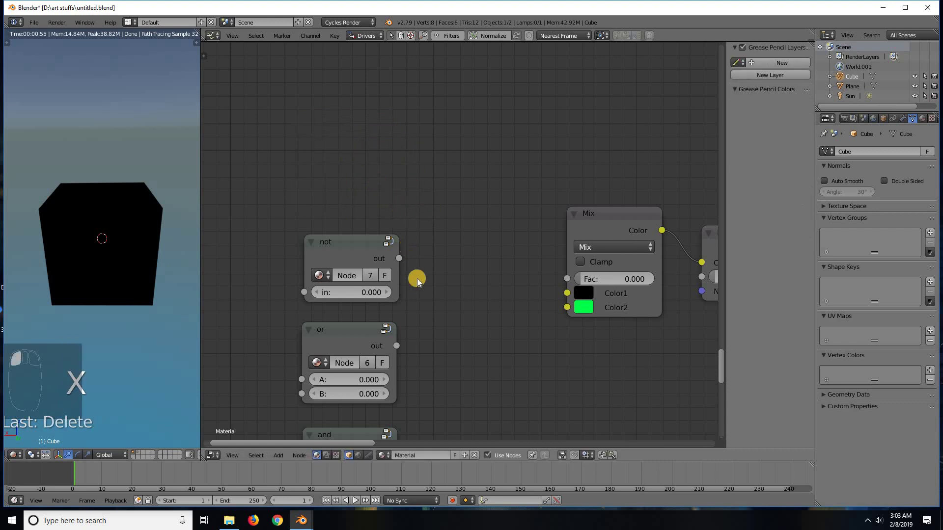
Examine the column of logic gate groups and the overall layout of the expanded node networks above it.
{"action": "scroll", "coordinate": [458, 326], "scroll_direction": "down", "scroll_amount": 1}
{"action": "middle_click_drag", "start_coordinate": [466, 246], "coordinate": [459, 100]}
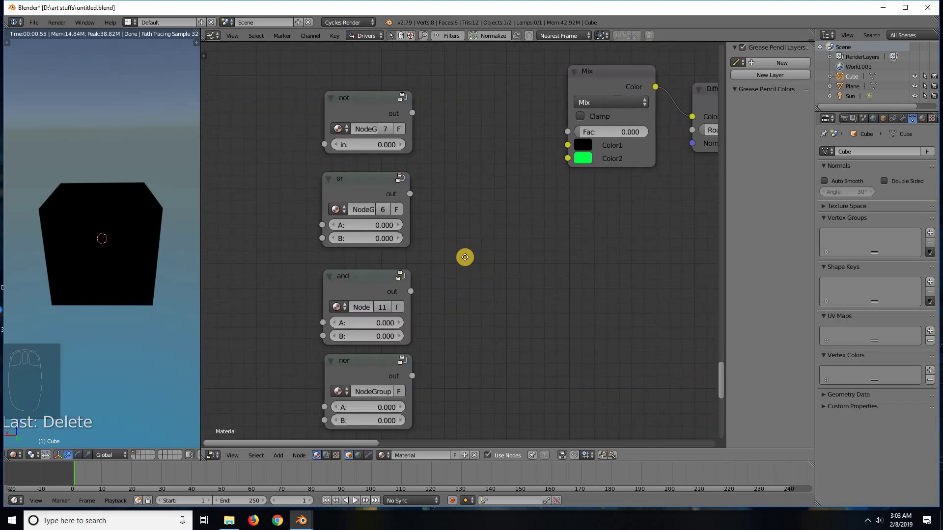
{"action": "middle_click_drag", "start_coordinate": [465, 257], "coordinate": [442, 255]}
{"action": "scroll", "coordinate": [451, 261], "scroll_direction": "down", "scroll_amount": 5}
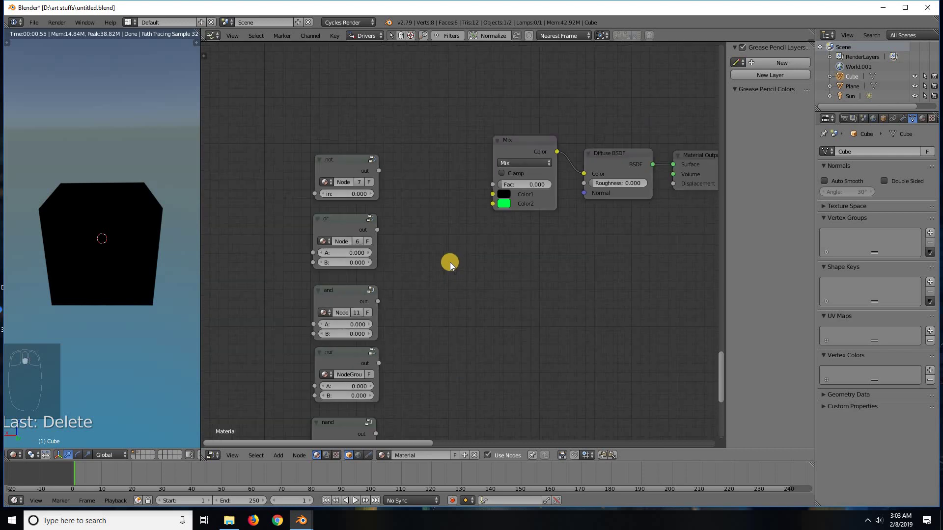
{"action": "scroll", "coordinate": [387, 269], "scroll_direction": "down", "scroll_amount": 6}
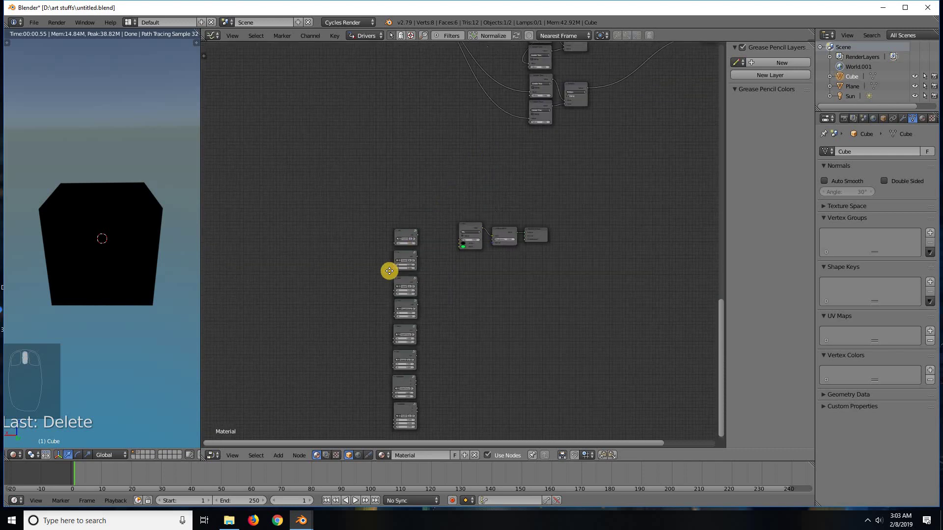
{"action": "scroll", "coordinate": [387, 257], "scroll_direction": "down", "scroll_amount": 4}
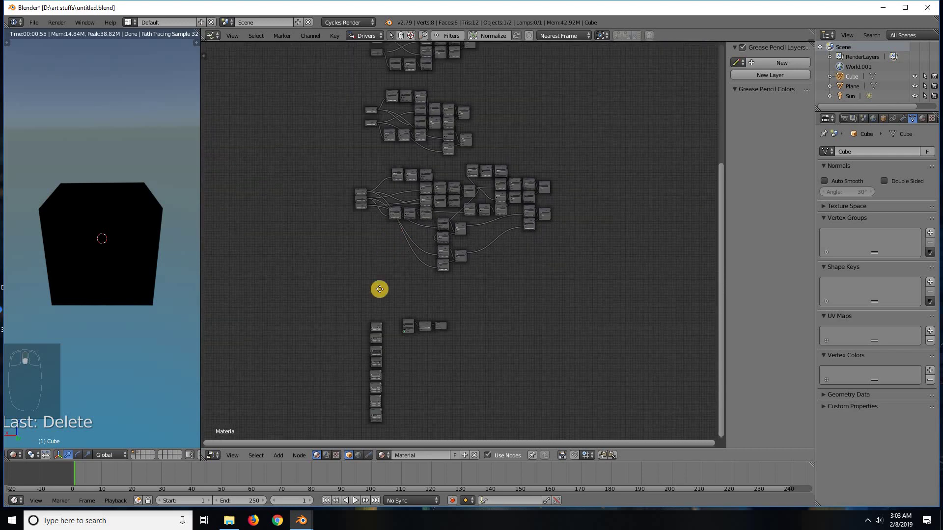
{"action": "middle_click_drag", "start_coordinate": [376, 306], "coordinate": [360, 393]}
{"action": "mouse_move", "coordinate": [366, 351]}
{"action": "middle_mouse_down"}
{"action": "mouse_move", "coordinate": [356, 402]}
{"action": "mouse_move", "coordinate": [361, 385]}
{"action": "middle_mouse_up"}
{"action": "scroll", "coordinate": [360, 385], "scroll_direction": "down", "scroll_amount": 1}
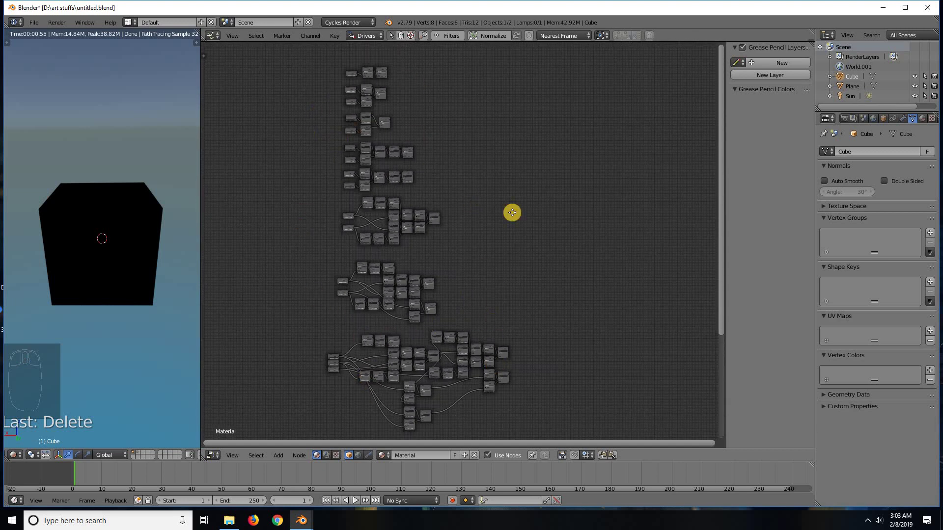
{"action": "middle_click_drag", "start_coordinate": [512, 212], "coordinate": [399, 232]}
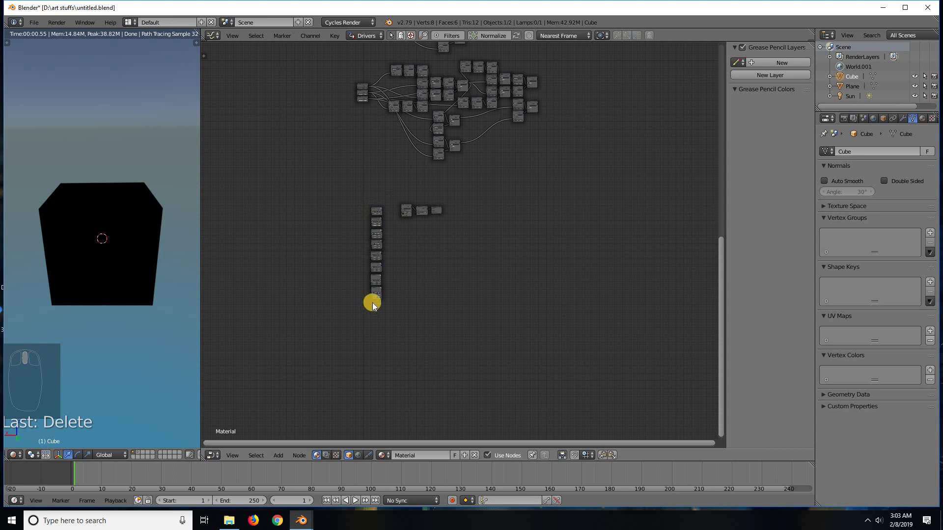
{"action": "middle_click_drag", "start_coordinate": [493, 366], "coordinate": [440, 354]}
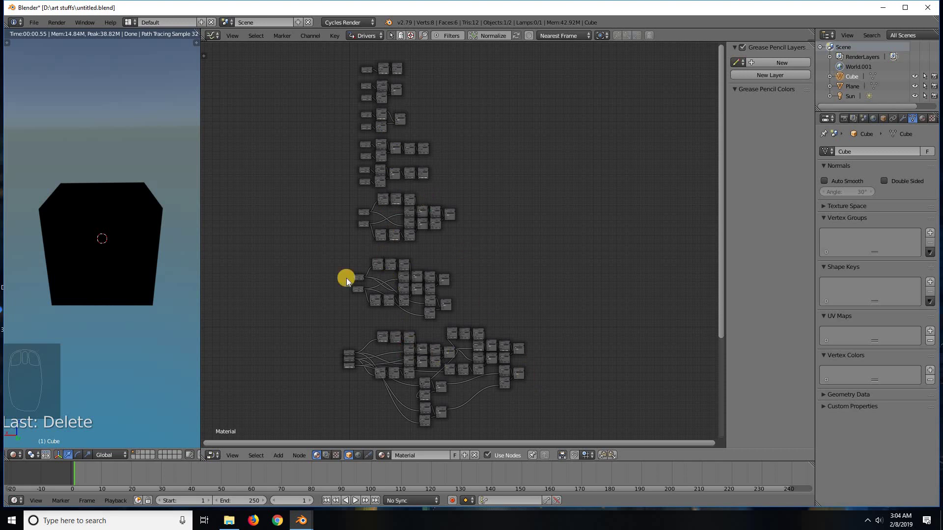
Examine how each gate network is built from Value, Greater Than, Less Than, Add and Multiply nodes.
{"action": "scroll", "coordinate": [474, 210], "scroll_direction": "up", "scroll_amount": 6}
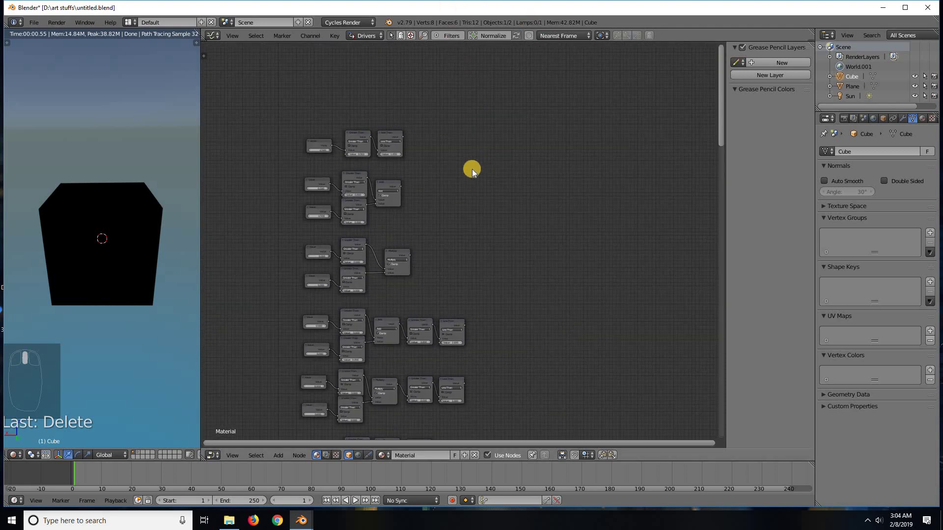
{"action": "scroll", "coordinate": [472, 169], "scroll_direction": "up", "scroll_amount": 5}
{"action": "middle_click_drag", "start_coordinate": [593, 234], "coordinate": [593, 210]}
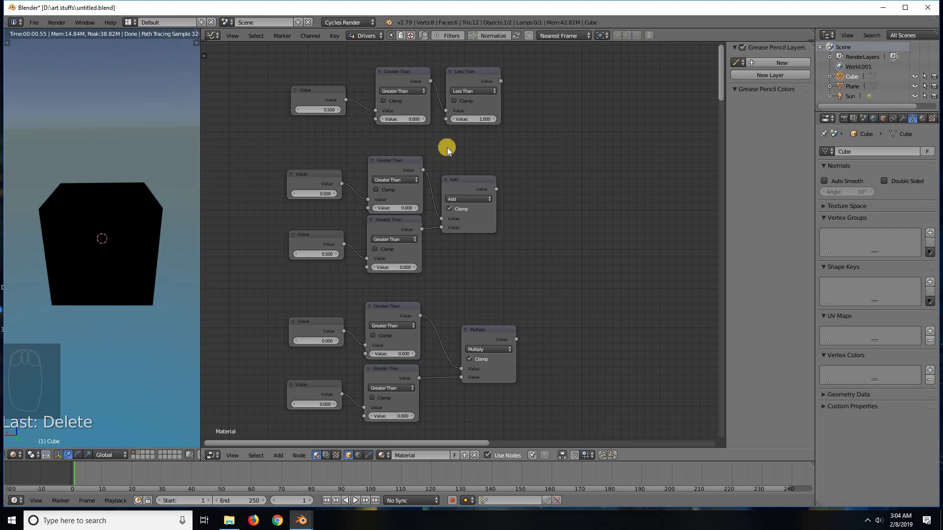
{"action": "scroll", "coordinate": [584, 339], "scroll_direction": "down", "scroll_amount": 5}
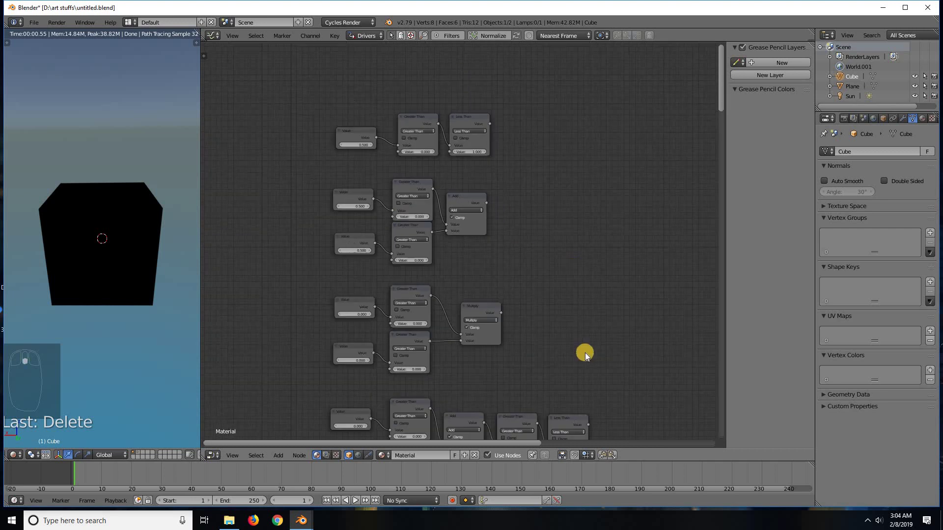
{"action": "middle_click_drag", "start_coordinate": [597, 273], "coordinate": [593, 54]}
{"action": "middle_click_drag", "start_coordinate": [616, 337], "coordinate": [593, 231]}
{"action": "scroll", "coordinate": [623, 304], "scroll_direction": "down", "scroll_amount": 1}
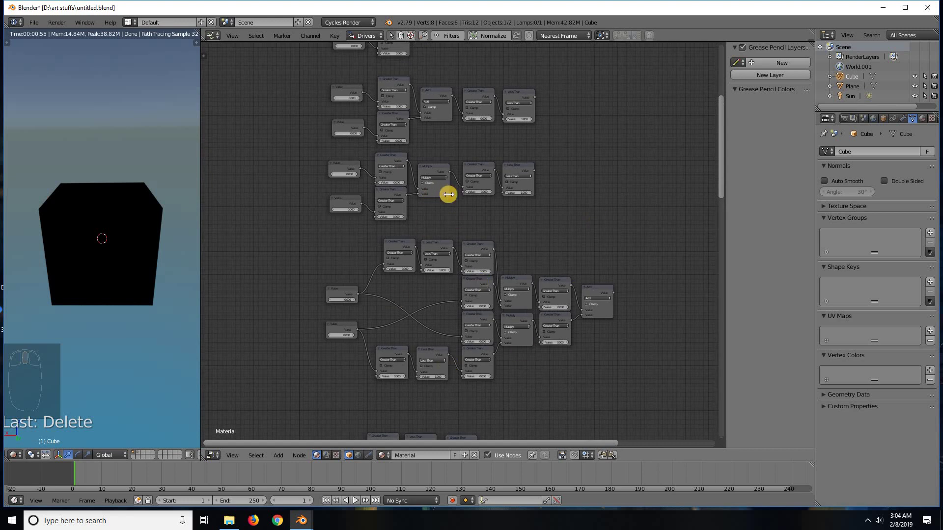
{"action": "middle_click_drag", "start_coordinate": [357, 384], "coordinate": [340, 246]}
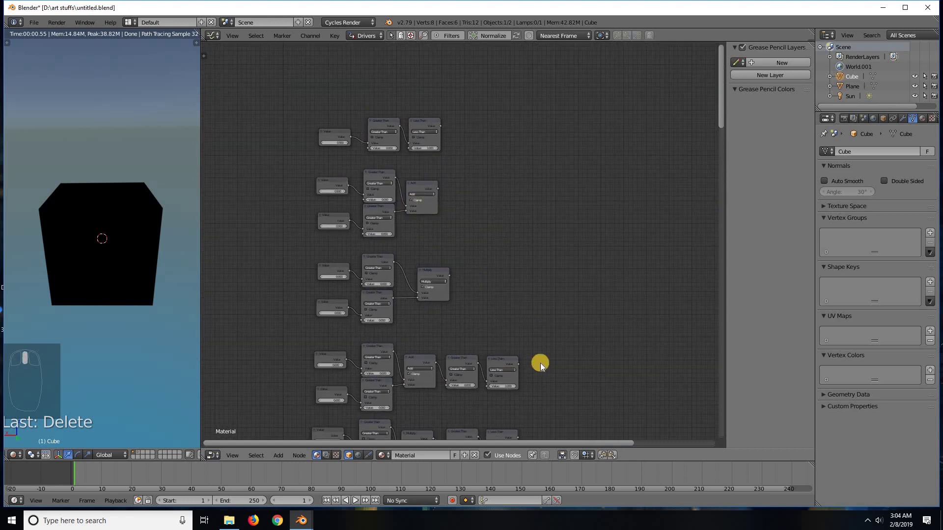
{"action": "middle_click_drag", "start_coordinate": [537, 350], "coordinate": [541, 140]}
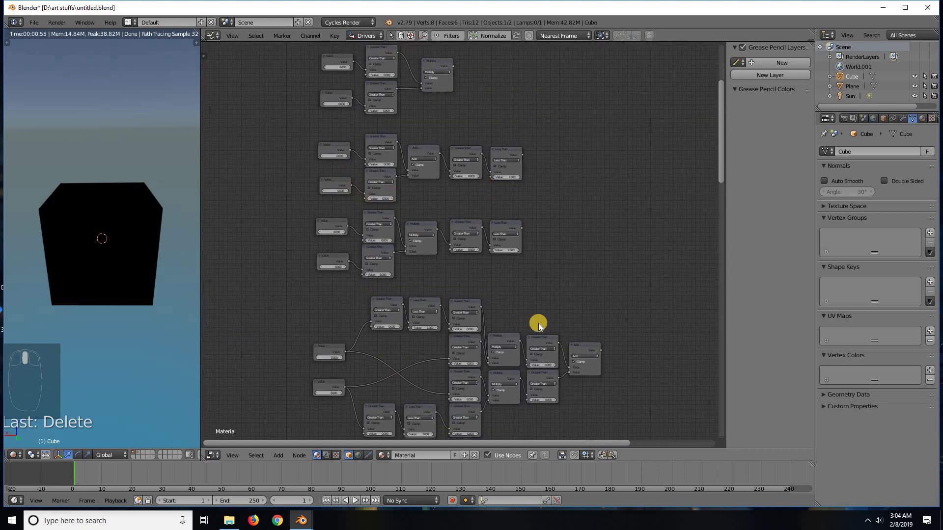
Examine the expanded logic gate networks from the simple gates down to the larger multi-input circuits.
{"action": "middle_click_drag", "start_coordinate": [571, 354], "coordinate": [541, 277]}
{"action": "scroll", "coordinate": [529, 332], "scroll_direction": "down", "scroll_amount": 4}
{"action": "middle_click_drag", "start_coordinate": [411, 213], "coordinate": [410, 239]}
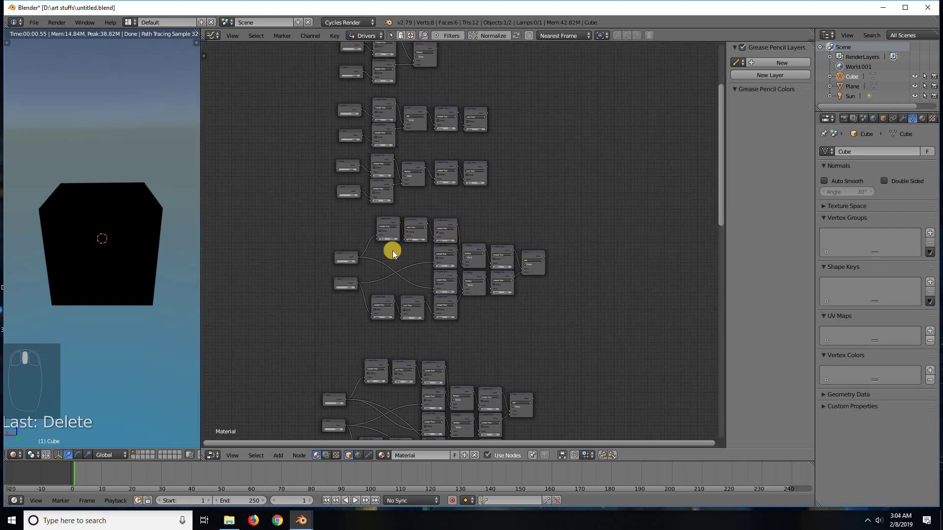
{"action": "middle_click_drag", "start_coordinate": [577, 380], "coordinate": [482, 160]}
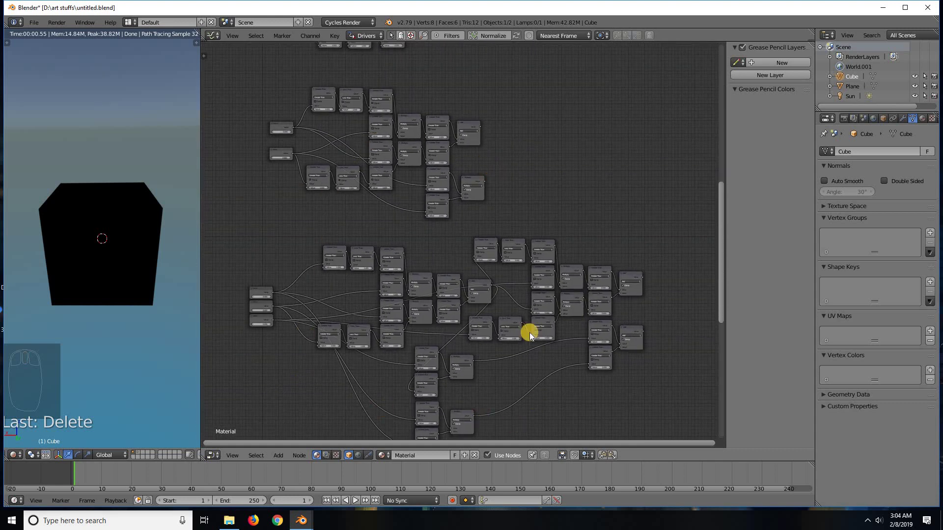
{"action": "scroll", "coordinate": [406, 227], "scroll_direction": "down", "scroll_amount": 5}
{"action": "middle_click_drag", "start_coordinate": [404, 227], "coordinate": [413, 342]}
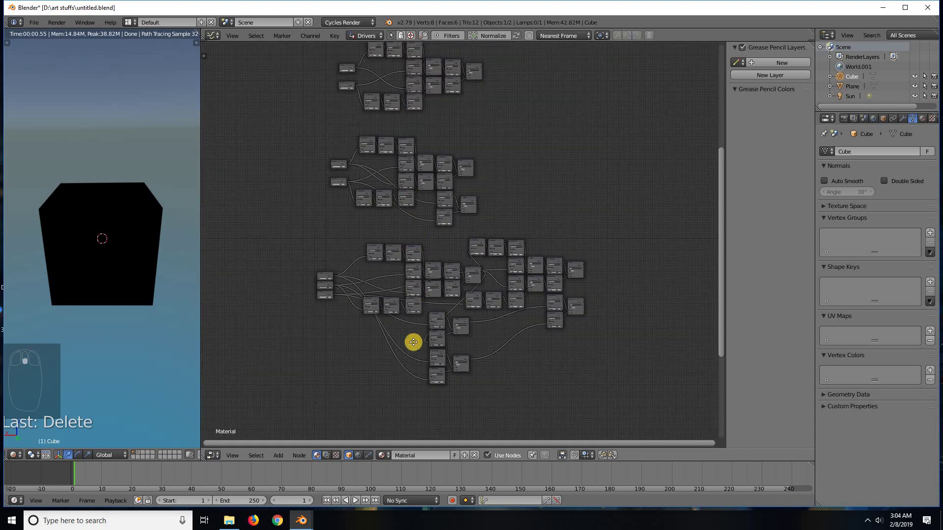
{"action": "middle_click_drag", "start_coordinate": [388, 201], "coordinate": [390, 238]}
{"action": "middle_click_drag", "start_coordinate": [454, 243], "coordinate": [480, 425]}
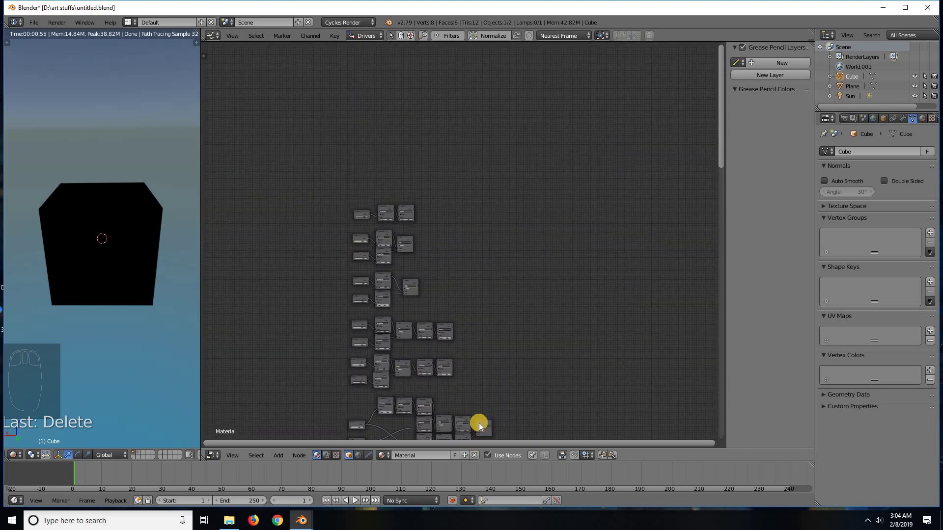
{"action": "scroll", "coordinate": [480, 425], "scroll_direction": "up", "scroll_amount": 5}
{"action": "middle_click_drag", "start_coordinate": [502, 368], "coordinate": [591, 361]}
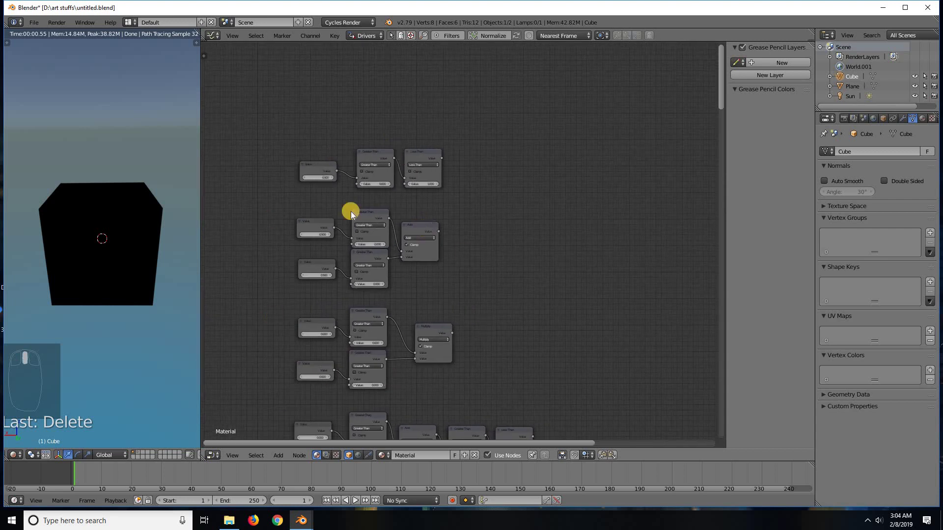
{"action": "scroll", "coordinate": [461, 299], "scroll_direction": "down", "scroll_amount": 3}
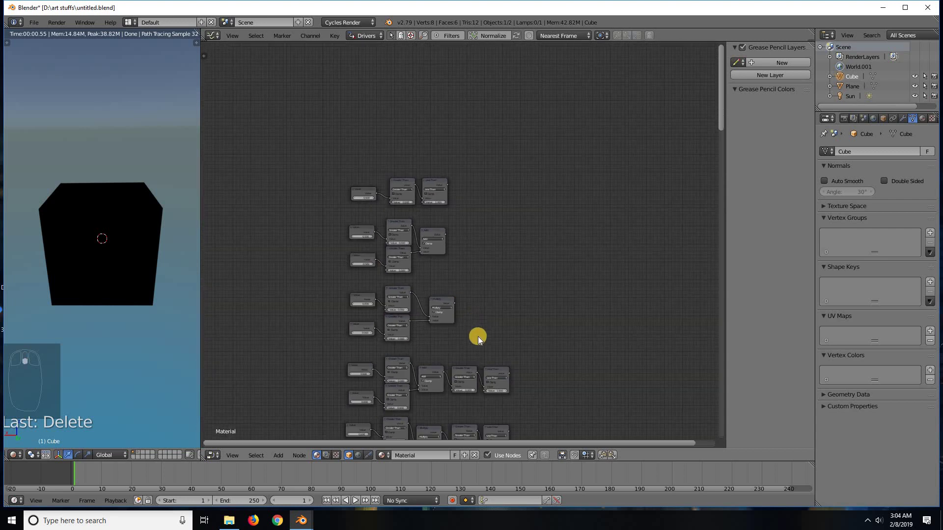
{"action": "middle_click_drag", "start_coordinate": [502, 208], "coordinate": [505, 248]}
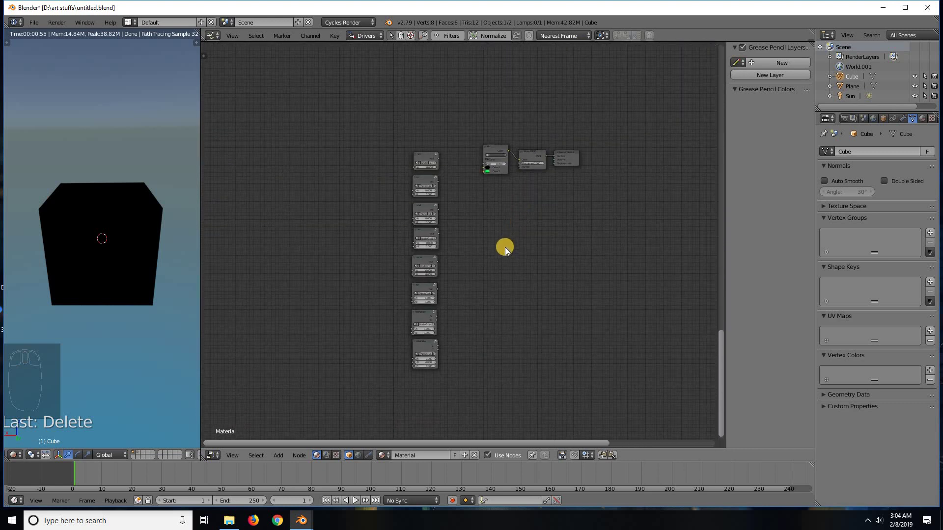
Raise the in value of the not group to 0.1.
{"action": "scroll", "coordinate": [503, 255], "scroll_direction": "up", "scroll_amount": 2}
{"action": "scroll", "coordinate": [501, 261], "scroll_direction": "up", "scroll_amount": 4}
{"action": "middle_click_drag", "start_coordinate": [504, 293], "coordinate": [486, 369]}
{"action": "scroll", "coordinate": [486, 366], "scroll_direction": "up", "scroll_amount": 9}
{"action": "middle_click_drag", "start_coordinate": [480, 282], "coordinate": [487, 364]}
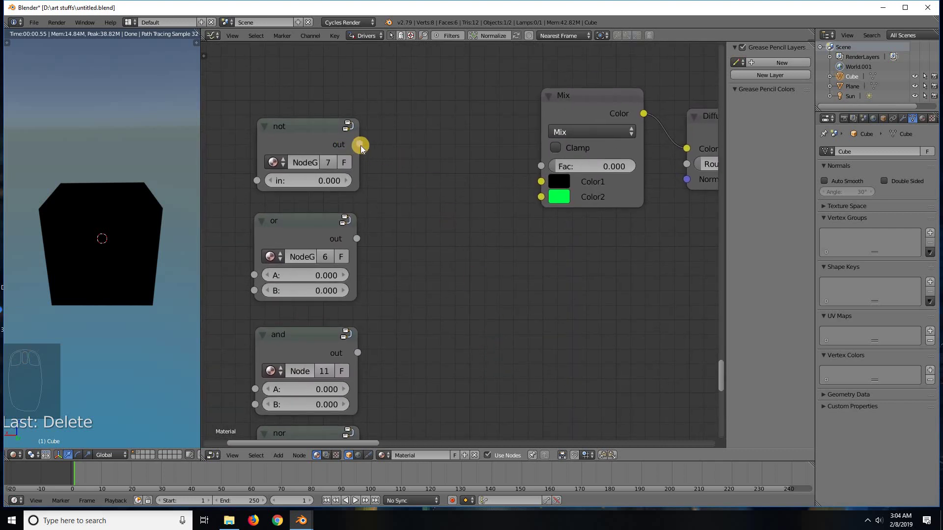
{"action": "left_click_drag", "start_coordinate": [358, 142], "coordinate": [434, 137]}
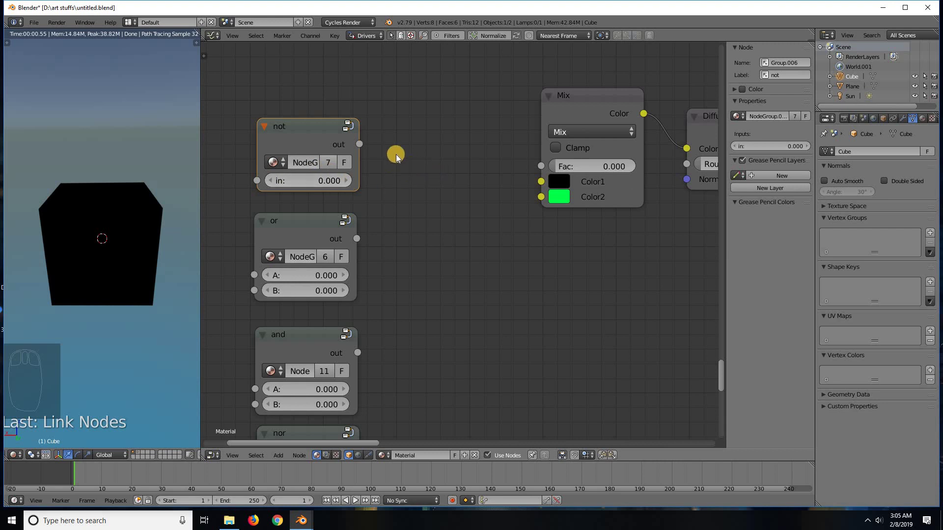
{"action": "left_click_drag", "start_coordinate": [373, 149], "coordinate": [249, 189]}
{"action": "left_click", "coordinate": [346, 181]}
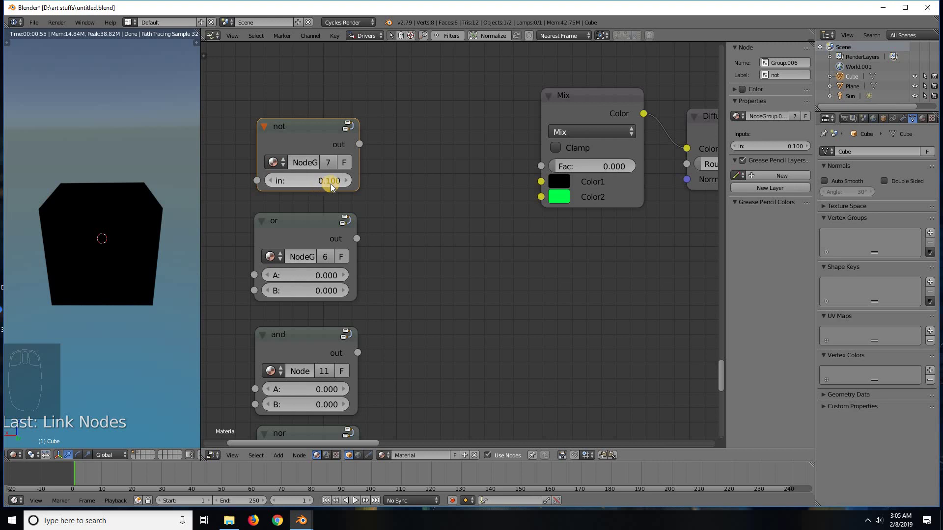
Set the in value of the not group to 0.001, and reset it to 0.
{"action": "left_click_drag", "start_coordinate": [330, 181], "coordinate": [326, 180]}
{"action": "left_click", "coordinate": [325, 180]}
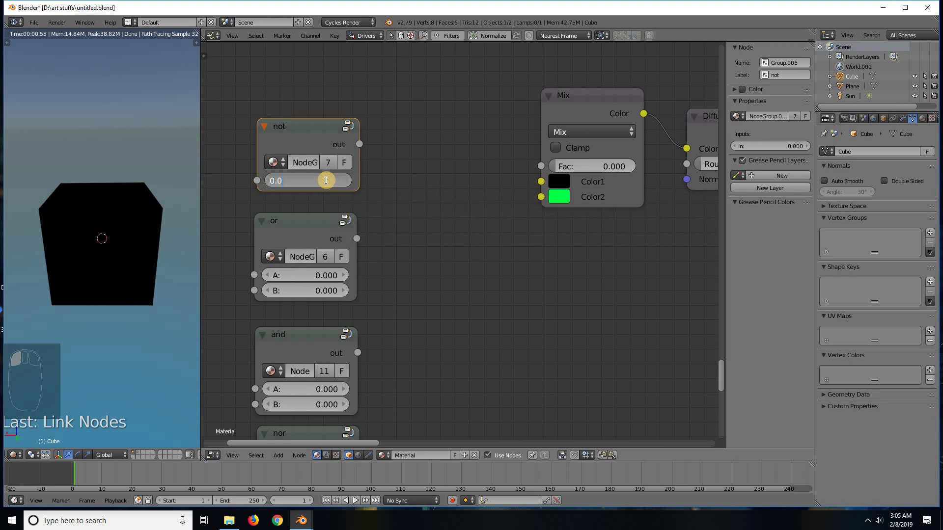
{"action": "type", "text": "01"}
{"action": "key", "text": "Return"}
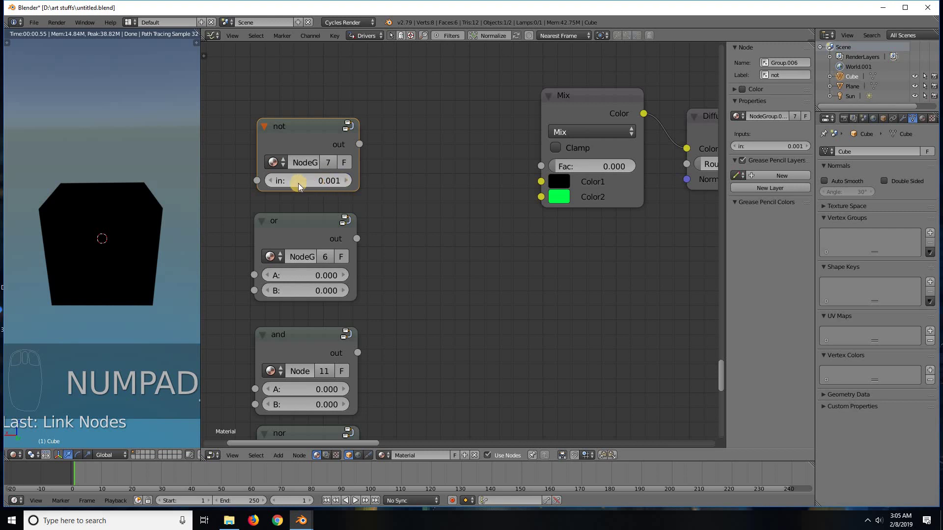
{"action": "left_click", "coordinate": [329, 181]}
{"action": "type", "text": "0"}
{"action": "key", "text": "Return"}
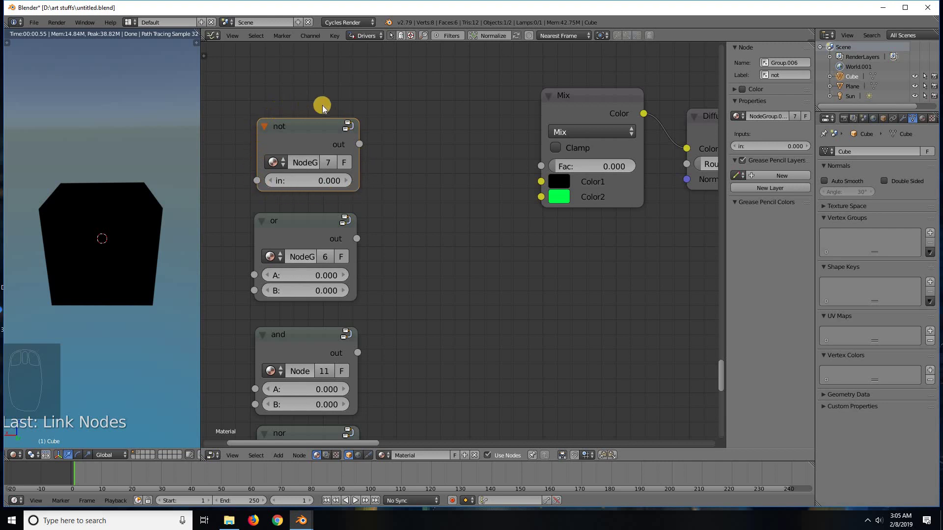
Connect the not group's output to the Mix node's Fac input, cut that link, and reconnect it.
{"action": "left_click_drag", "start_coordinate": [362, 142], "coordinate": [545, 165]}
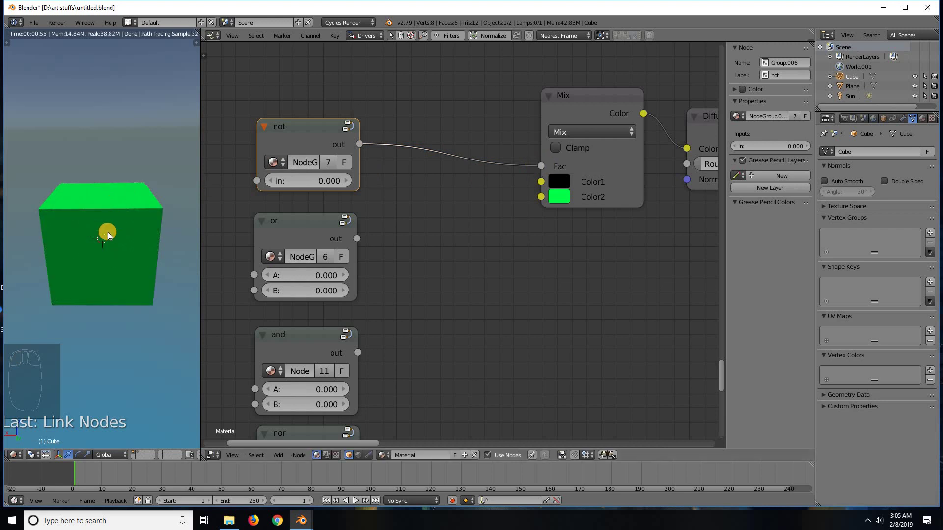
{"action": "right_click_drag", "start_coordinate": [451, 209], "coordinate": [565, 156], "text": "ctrl"}
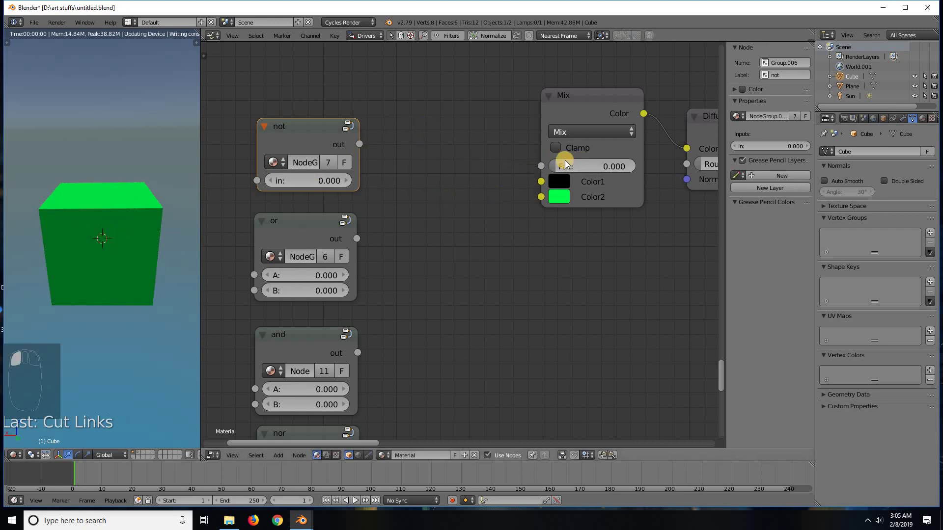
{"action": "left_click_drag", "start_coordinate": [598, 158], "coordinate": [208, 173]}
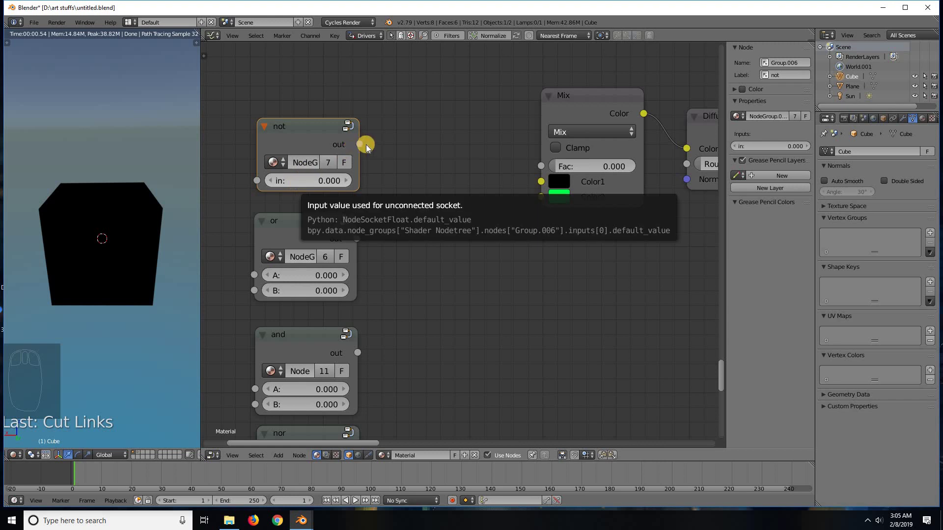
{"action": "left_click_drag", "start_coordinate": [359, 144], "coordinate": [479, 183]}
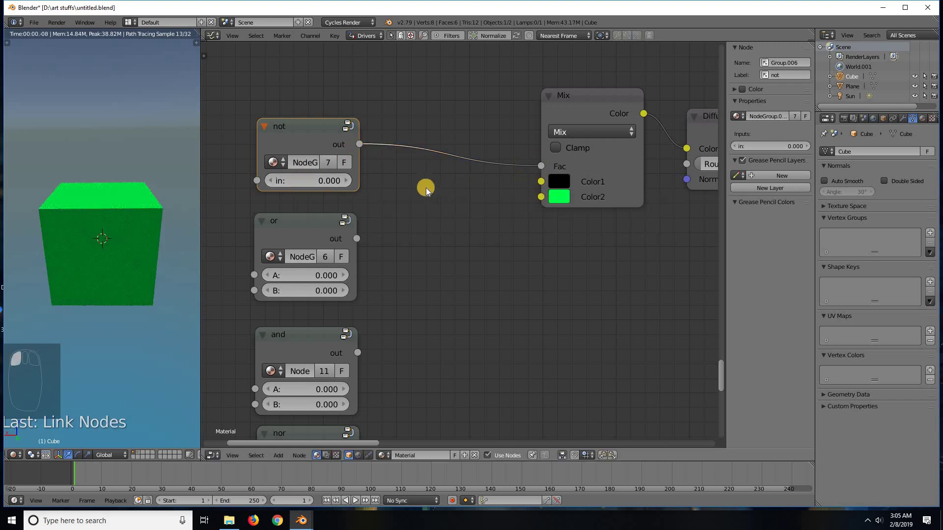
Test the not gate by raising its in value to 0.1 and returning it to 0.
{"action": "middle_click_drag", "start_coordinate": [278, 187], "coordinate": [341, 185]}
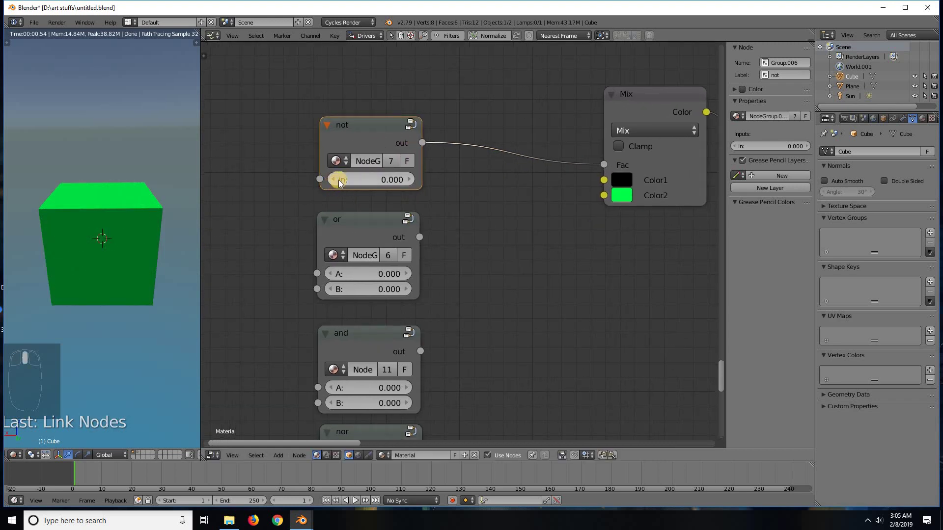
{"action": "left_click", "coordinate": [410, 179]}
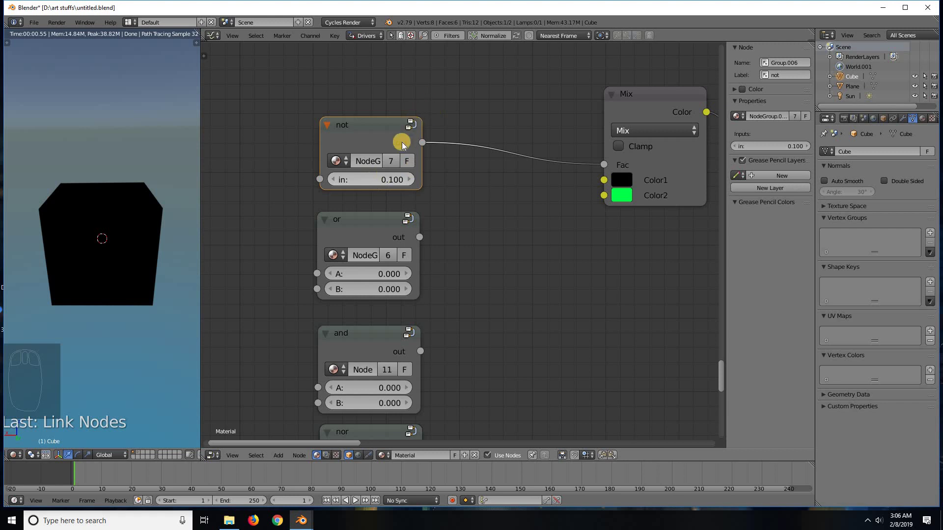
{"action": "left_click", "coordinate": [332, 179]}
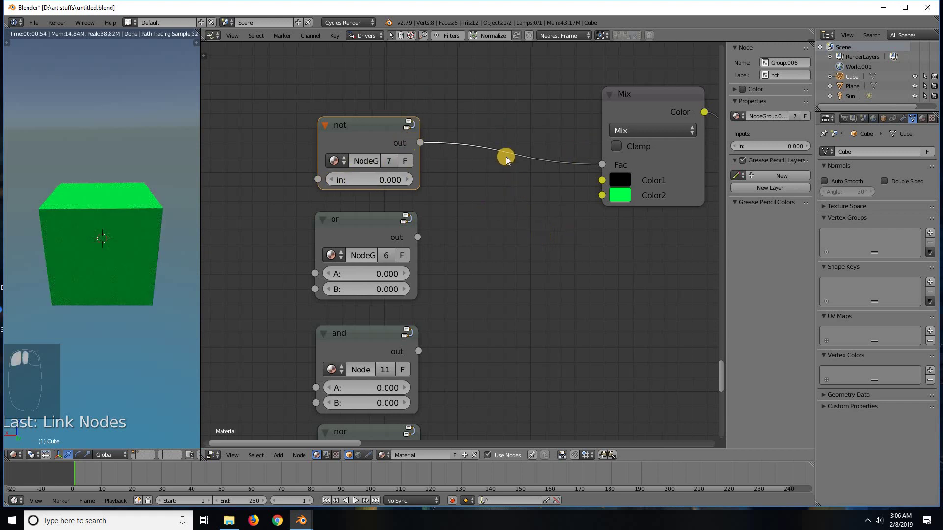
Cut the not group's link to the Mix node and connect the or group's output to Fac instead.
{"action": "middle_click_drag", "start_coordinate": [506, 160], "coordinate": [488, 108]}
{"action": "right_click_drag", "start_coordinate": [486, 78], "coordinate": [467, 157], "text": "ctrl"}
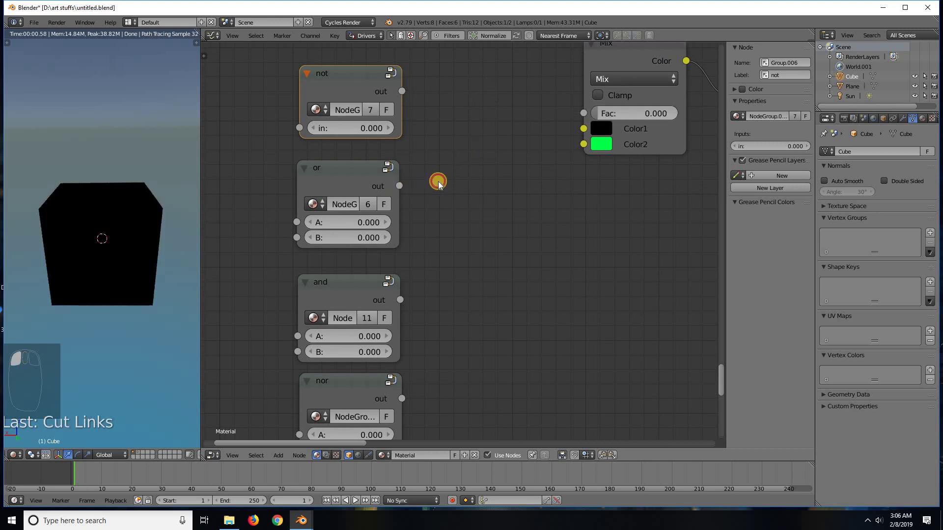
{"action": "left_click_drag", "start_coordinate": [400, 185], "coordinate": [583, 113]}
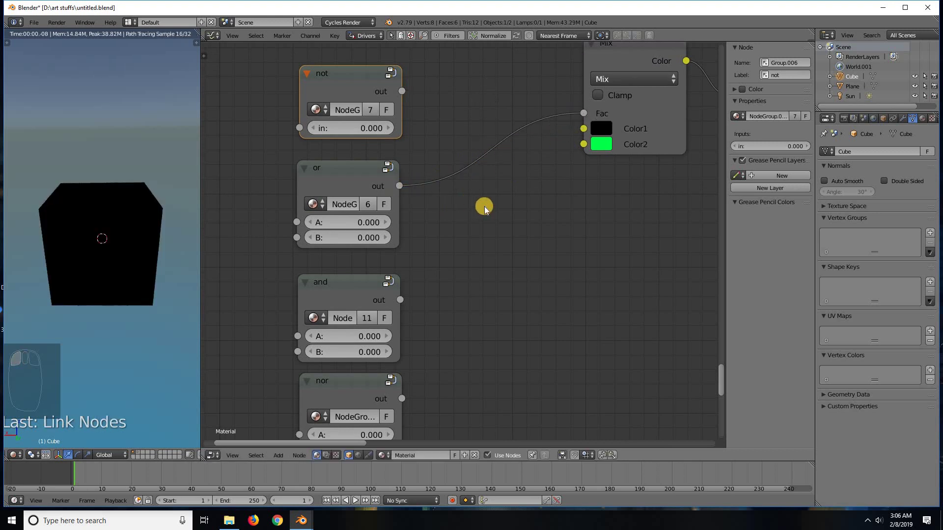
Test the or gate with only A at 0.1 and with only B at 0.1, resetting each to 0.
{"action": "middle_click_drag", "start_coordinate": [361, 171], "coordinate": [388, 171]}
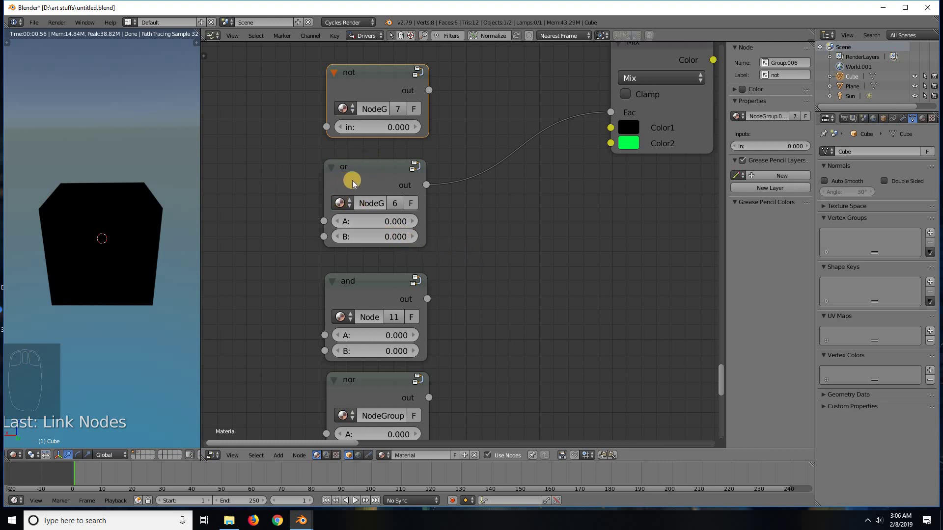
{"action": "left_click", "coordinate": [412, 222]}
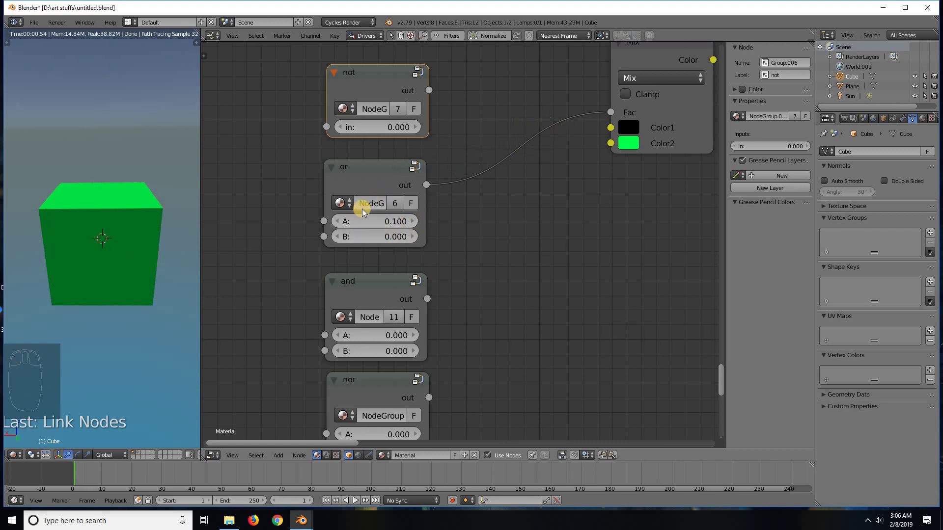
{"action": "left_click", "coordinate": [339, 225]}
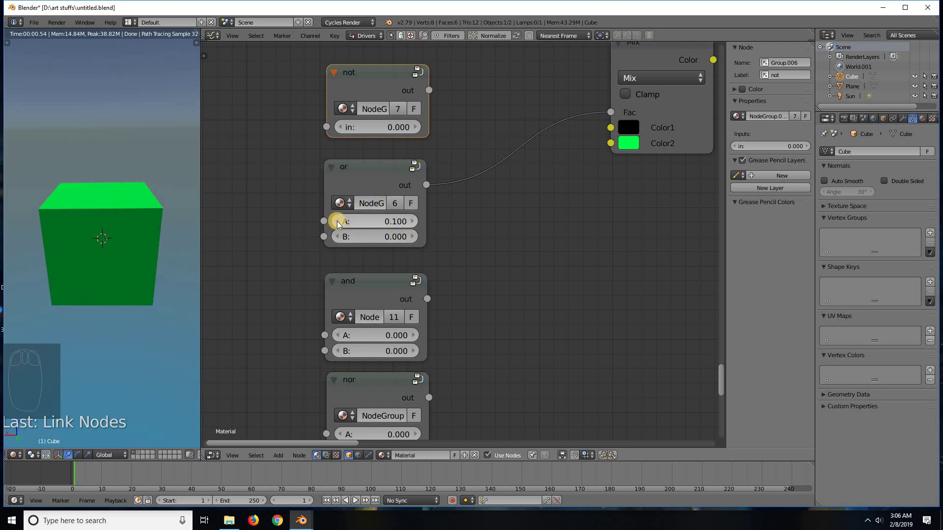
{"action": "left_click", "coordinate": [412, 238]}
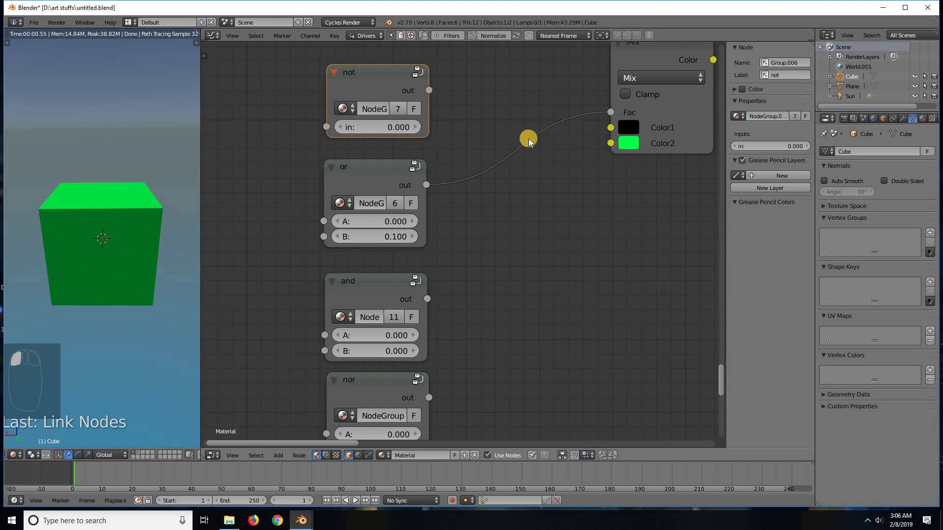
{"action": "left_click", "coordinate": [339, 237]}
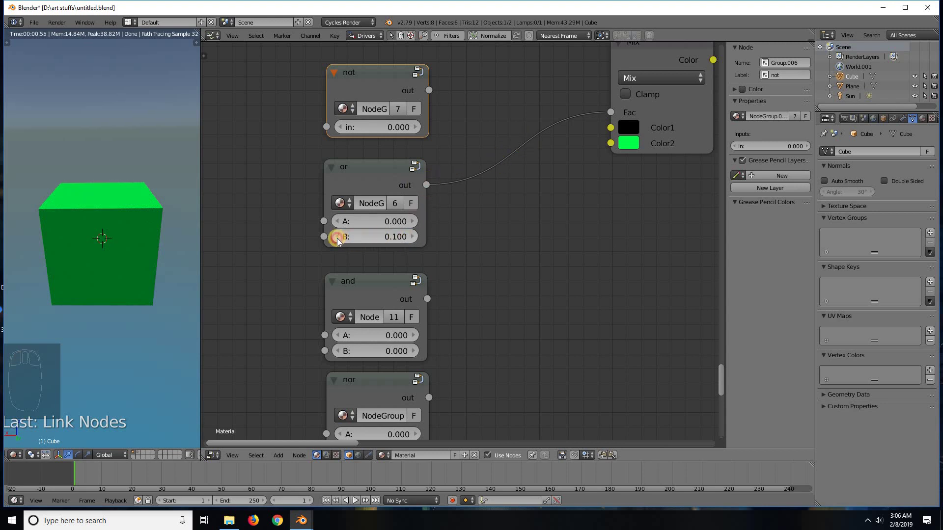
Test the or gate with both A and B raised to 0.1, and return both inputs to 0.
{"action": "left_click", "coordinate": [415, 221]}
{"action": "left_click", "coordinate": [413, 237]}
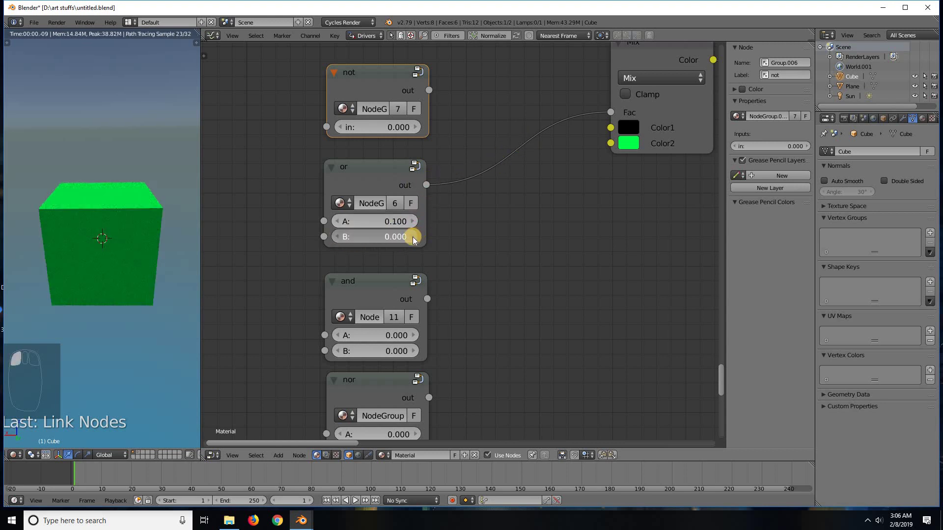
{"action": "left_click", "coordinate": [338, 237]}
{"action": "left_click", "coordinate": [338, 222]}
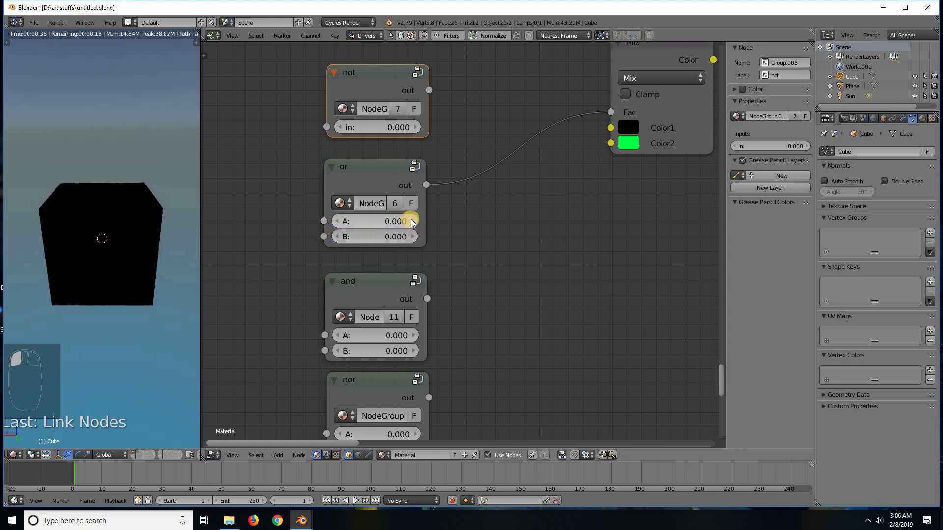
{"action": "left_click", "coordinate": [412, 221]}
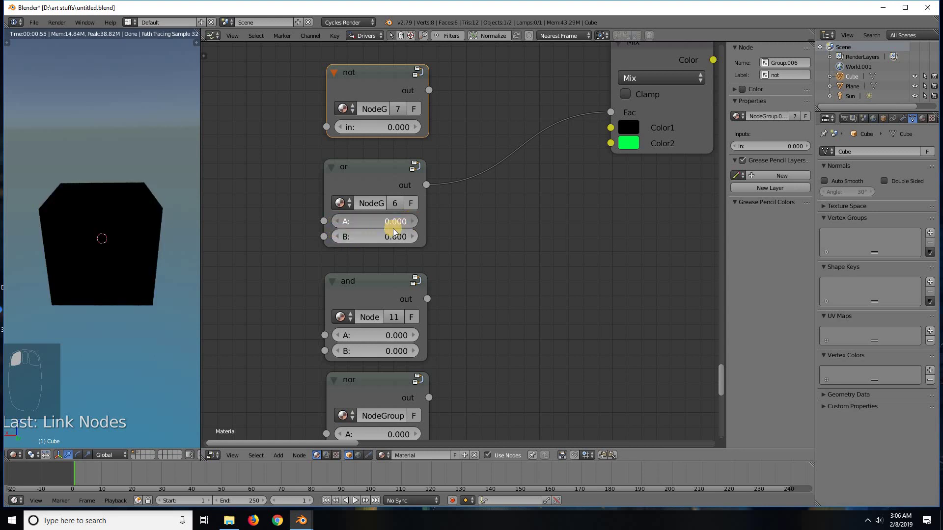
{"action": "left_click", "coordinate": [338, 222]}
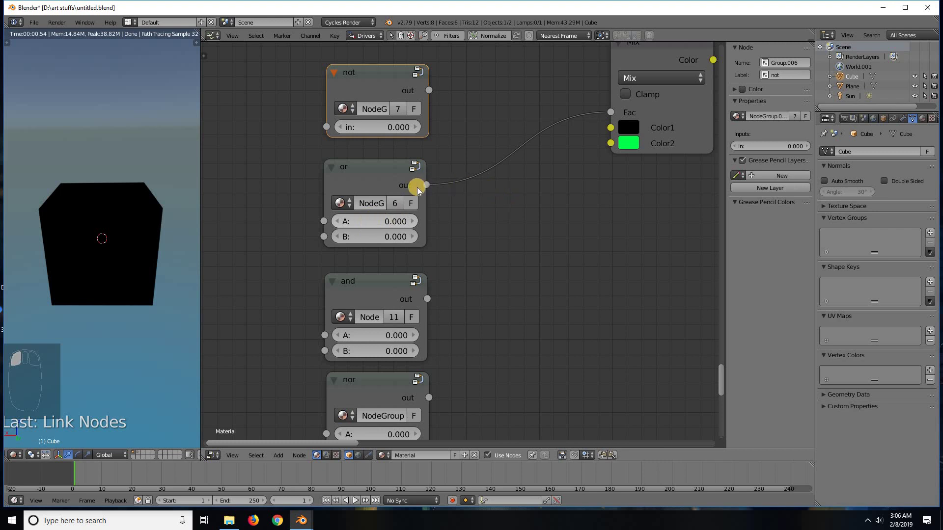
Cut the or group's link, move the Mix node down beside the and group, and connect the and output to Fac.
{"action": "mouse_move", "coordinate": [473, 142]}
{"action": "left_mouse_down", "text": "ctrl"}
{"action": "mouse_move", "coordinate": [485, 164]}
{"action": "mouse_move", "coordinate": [565, 165]}
{"action": "left_mouse_up", "text": "ctrl"}
{"action": "left_click_drag", "start_coordinate": [646, 61], "coordinate": [600, 299]}
{"action": "scroll", "coordinate": [511, 148], "scroll_direction": "down", "scroll_amount": 5, "text": "shift"}
{"action": "left_click_drag", "start_coordinate": [427, 166], "coordinate": [569, 212]}
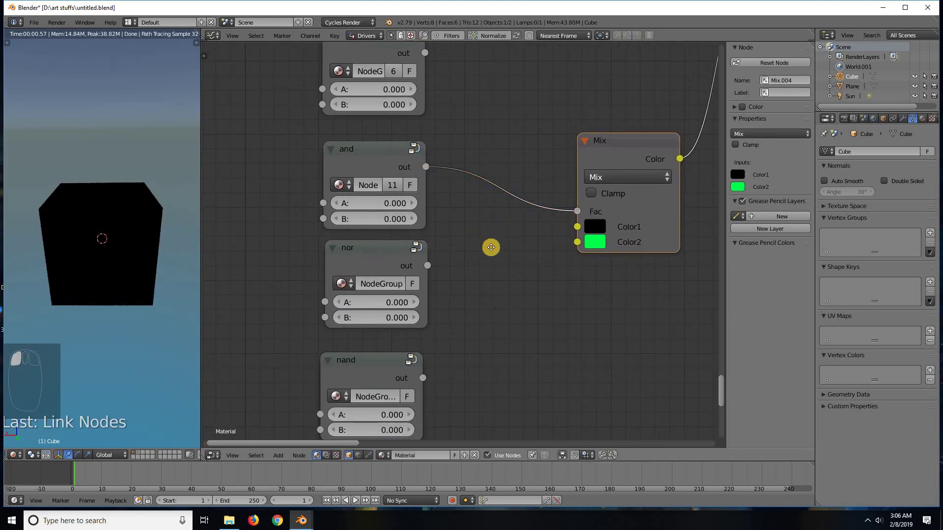
Test the and gate with only A at 0.1, only B at 0.1, and finally both A and B at 0.1.
{"action": "scroll", "coordinate": [438, 245], "scroll_direction": "up", "scroll_amount": 1, "text": "shift"}
{"action": "scroll", "coordinate": [439, 244], "scroll_direction": "up", "scroll_amount": 1, "text": "shift"}
{"action": "left_click", "coordinate": [417, 235]}
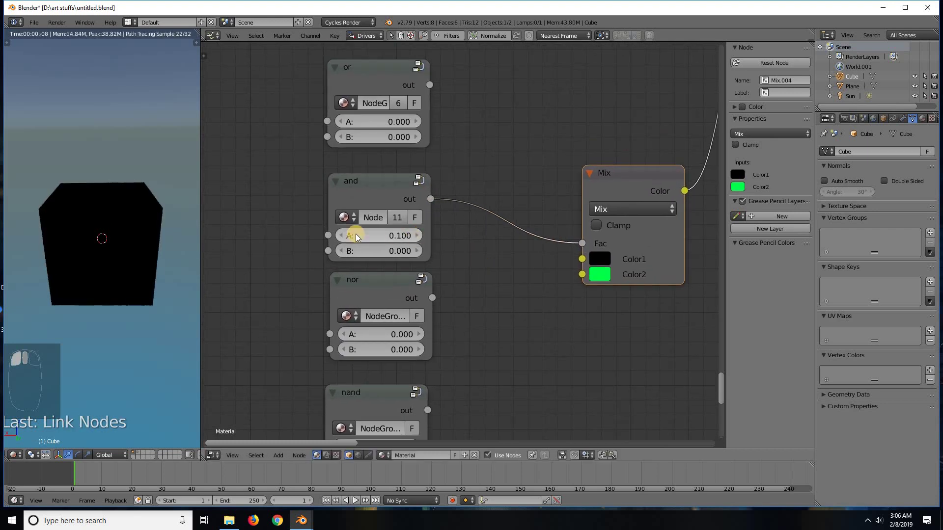
{"action": "left_click", "coordinate": [341, 236]}
{"action": "left_click", "coordinate": [416, 251]}
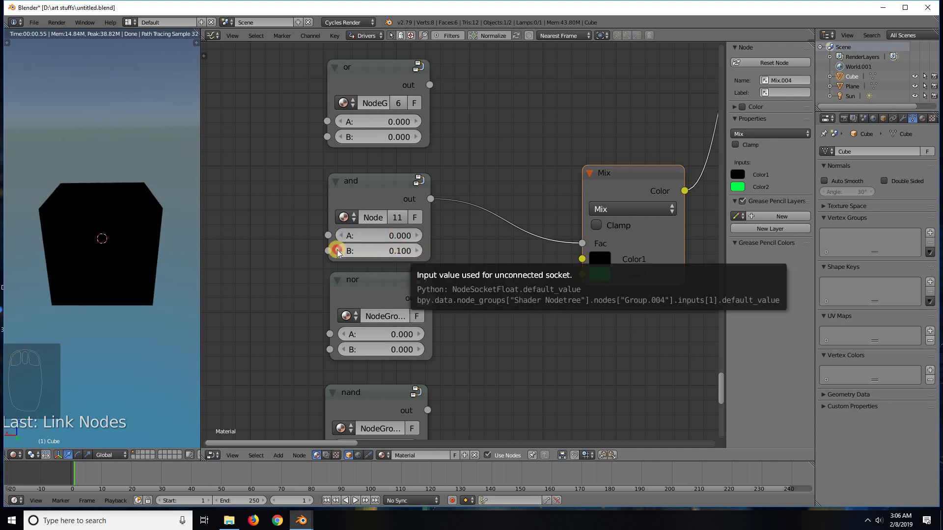
{"action": "left_click", "coordinate": [341, 251]}
{"action": "left_click", "coordinate": [418, 250]}
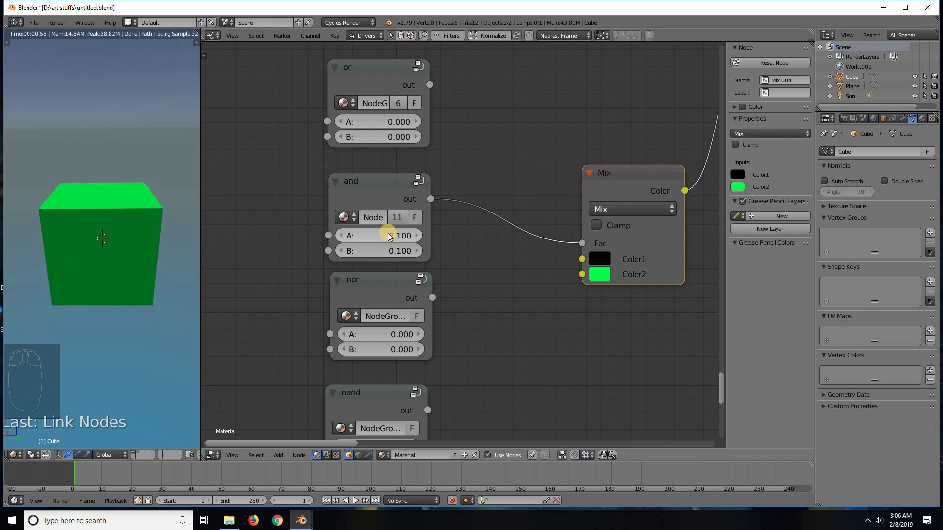
Cut the and group's link, move the Mix node down beside the nor group, and connect the nor output to Fac.
{"action": "left_click", "coordinate": [338, 252]}
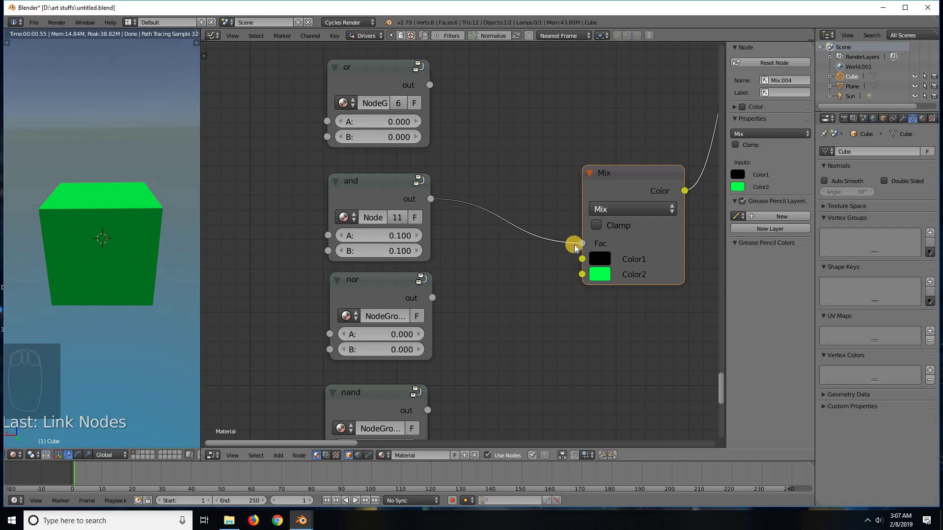
{"action": "right_click_drag", "start_coordinate": [519, 201], "coordinate": [519, 273], "text": "ctrl"}
{"action": "middle_click_drag", "start_coordinate": [510, 224], "coordinate": [491, 142]}
{"action": "left_click_drag", "start_coordinate": [607, 113], "coordinate": [574, 263]}
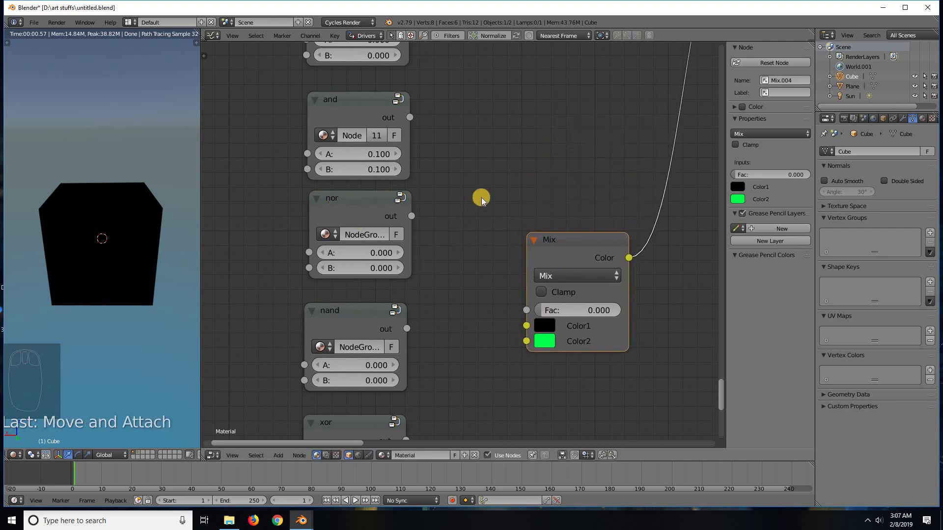
{"action": "middle_click_drag", "start_coordinate": [481, 198], "coordinate": [466, 319]}
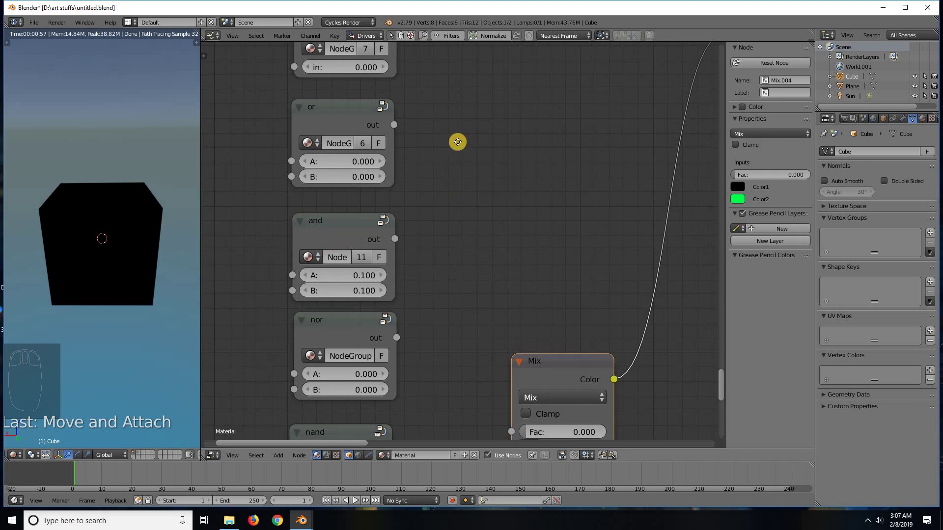
{"action": "middle_click_drag", "start_coordinate": [457, 142], "coordinate": [451, 162]}
{"action": "left_click_drag", "start_coordinate": [390, 212], "coordinate": [501, 302]}
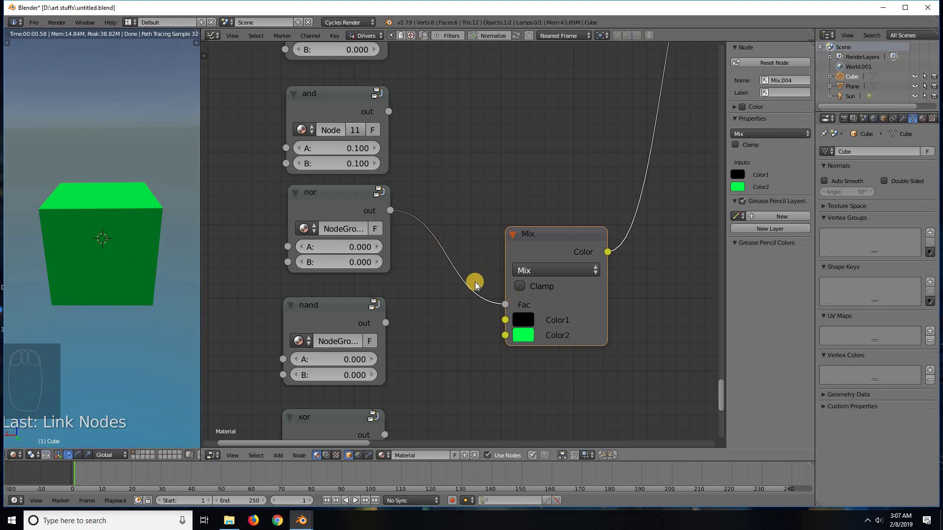
Test the nor gate with only A at 0.1 and with only B at 0.1, undoing each change.
{"action": "left_click", "coordinate": [378, 247]}
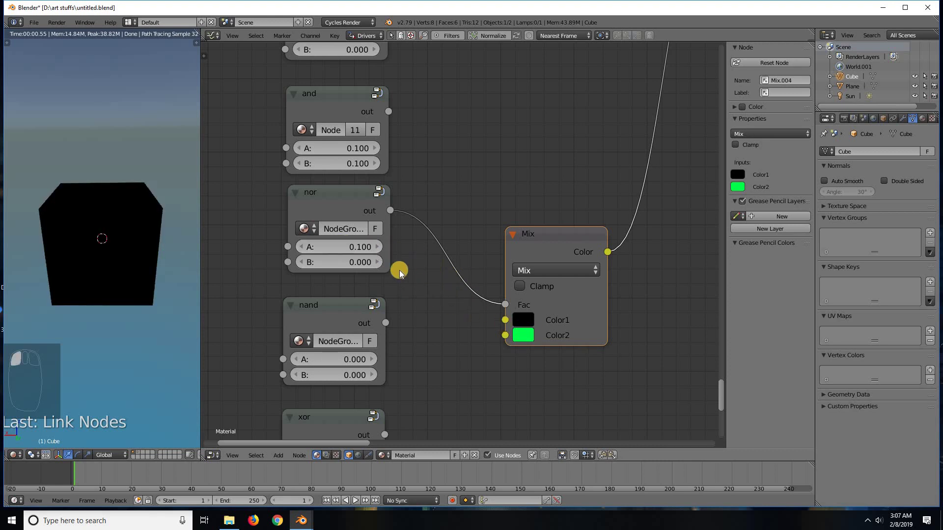
{"action": "key", "text": "ctrl+z"}
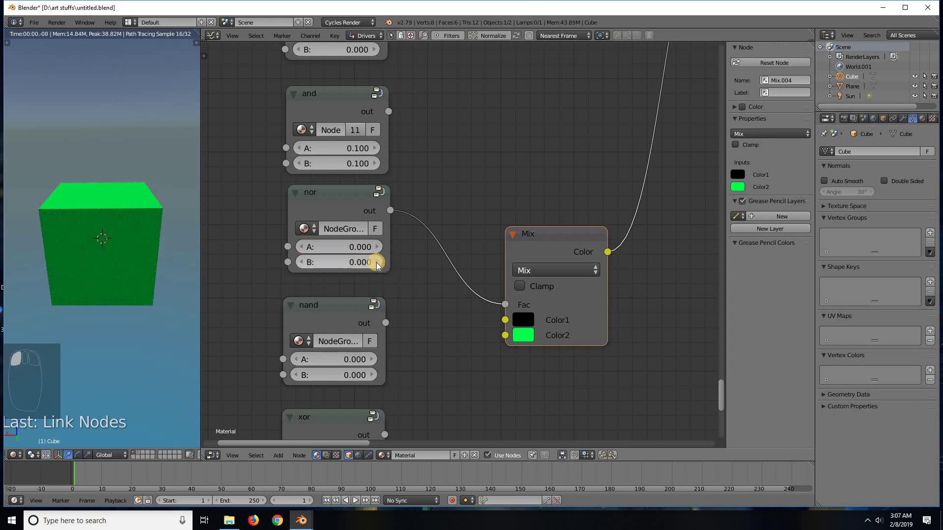
{"action": "left_click", "coordinate": [376, 262]}
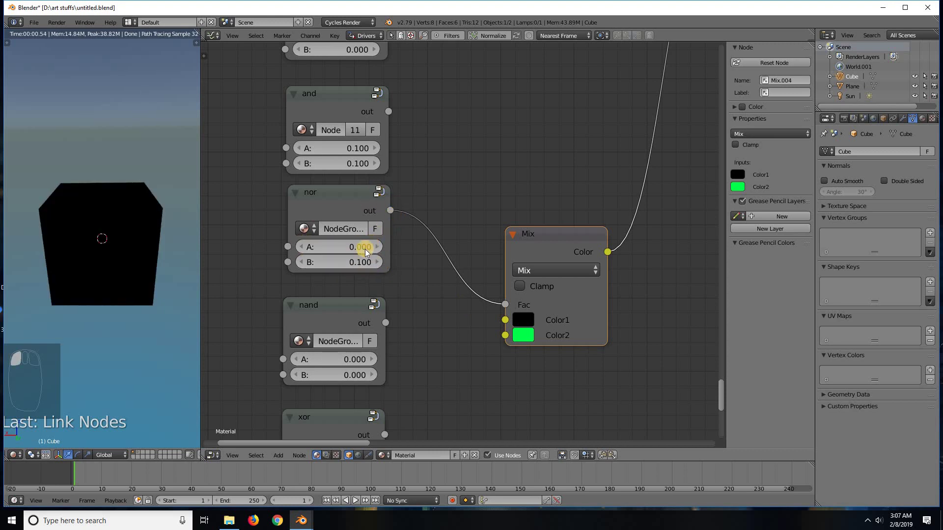
{"action": "key", "text": "ctrl+z"}
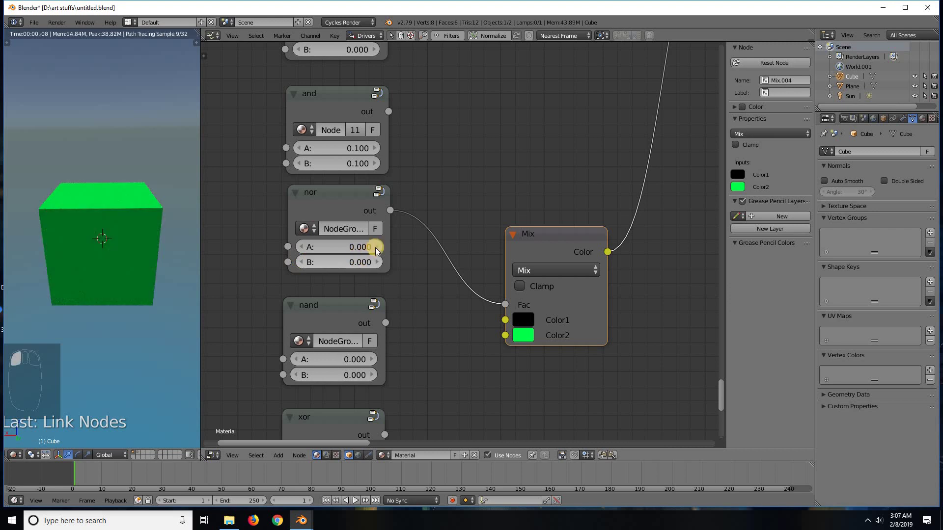
Test the nor gate with both A and B raised to 0.1, and return both inputs to 0.
{"action": "left_click", "coordinate": [376, 247]}
{"action": "left_click", "coordinate": [378, 262]}
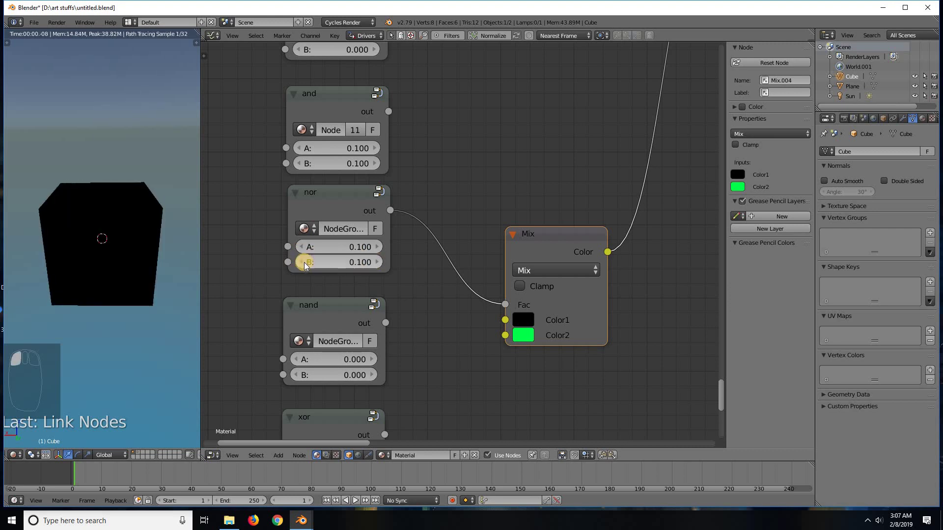
{"action": "left_click", "coordinate": [302, 262]}
{"action": "left_click", "coordinate": [301, 247]}
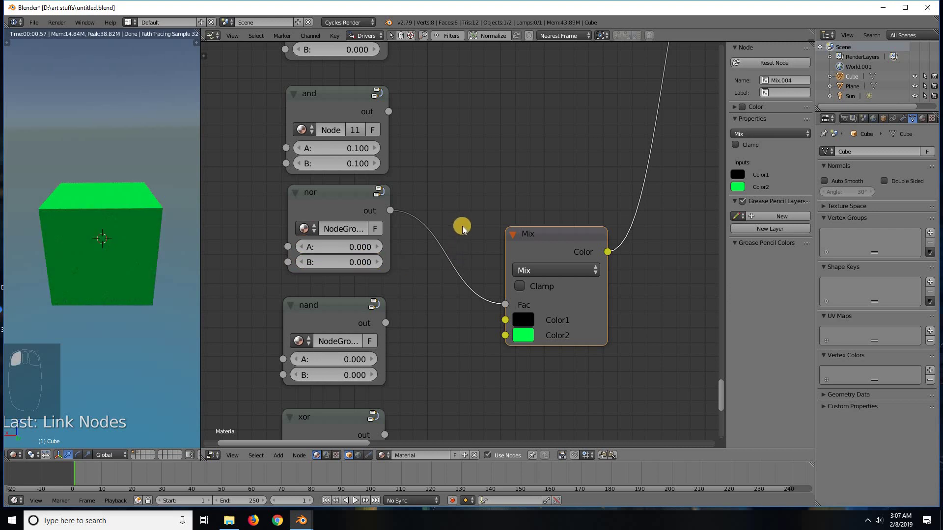
Replace the nor link to Fac with the nand output, and test nand with A, B and both at 0.1, returning both to 0.
{"action": "mouse_move", "coordinate": [461, 226]}
{"action": "right_mouse_down", "text": "ctrl"}
{"action": "mouse_move", "coordinate": [446, 301]}
{"action": "mouse_move", "coordinate": [392, 321]}
{"action": "mouse_move", "coordinate": [467, 305]}
{"action": "right_mouse_up", "text": "ctrl"}
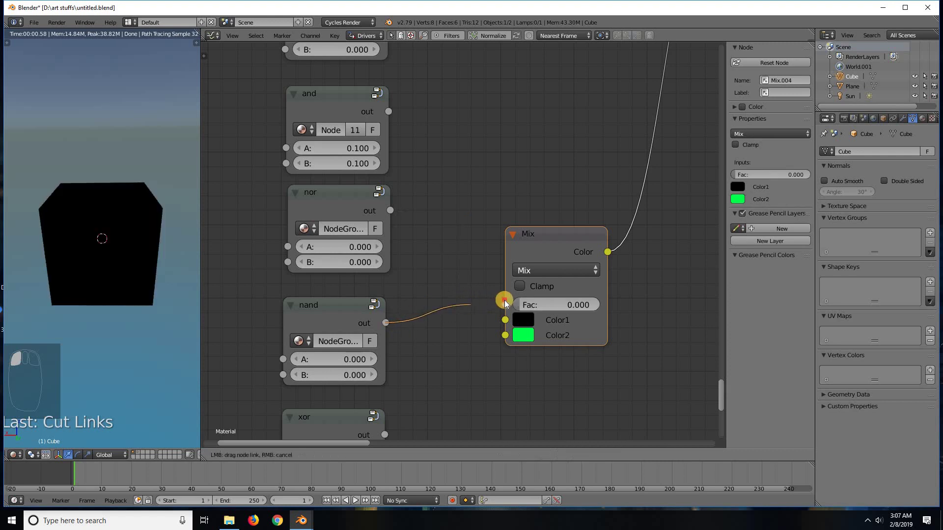
{"action": "left_click_drag", "start_coordinate": [504, 304], "coordinate": [385, 323]}
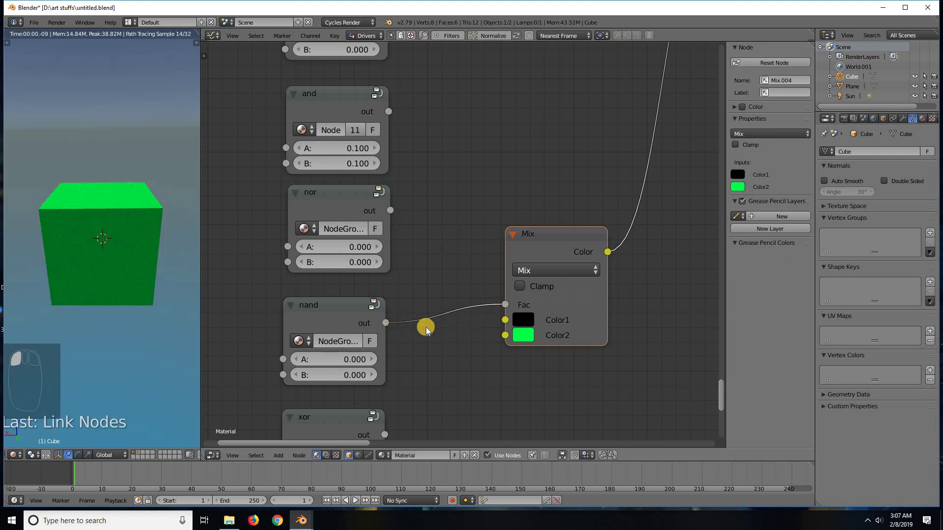
{"action": "left_click", "coordinate": [373, 359]}
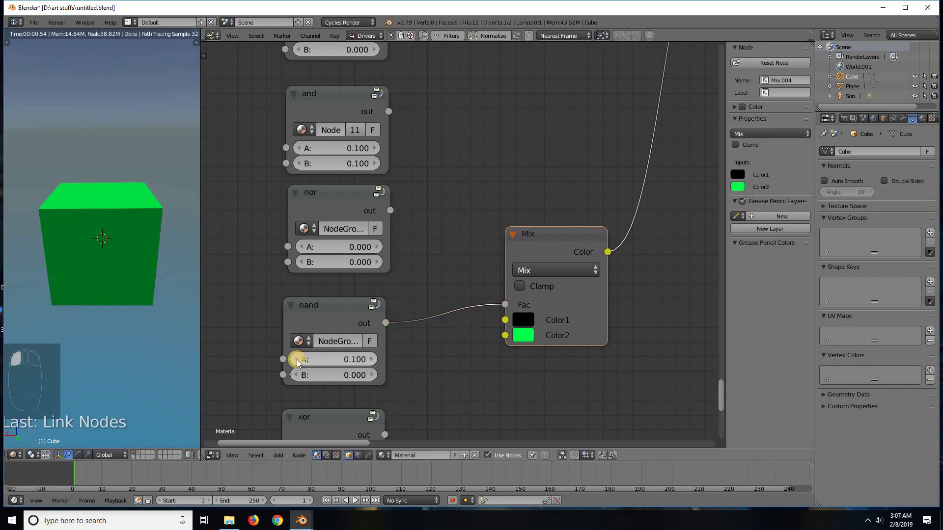
{"action": "left_click", "coordinate": [296, 359]}
{"action": "left_click", "coordinate": [372, 375]}
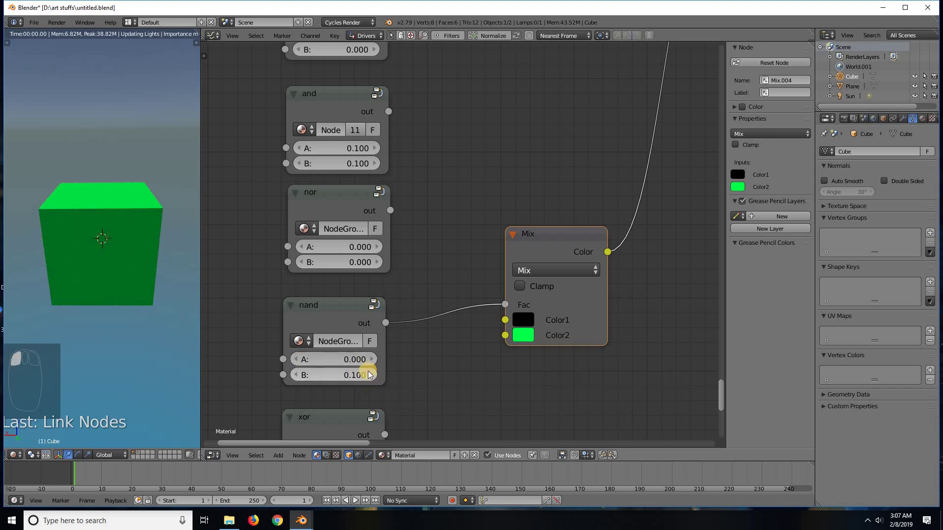
{"action": "left_click", "coordinate": [373, 360]}
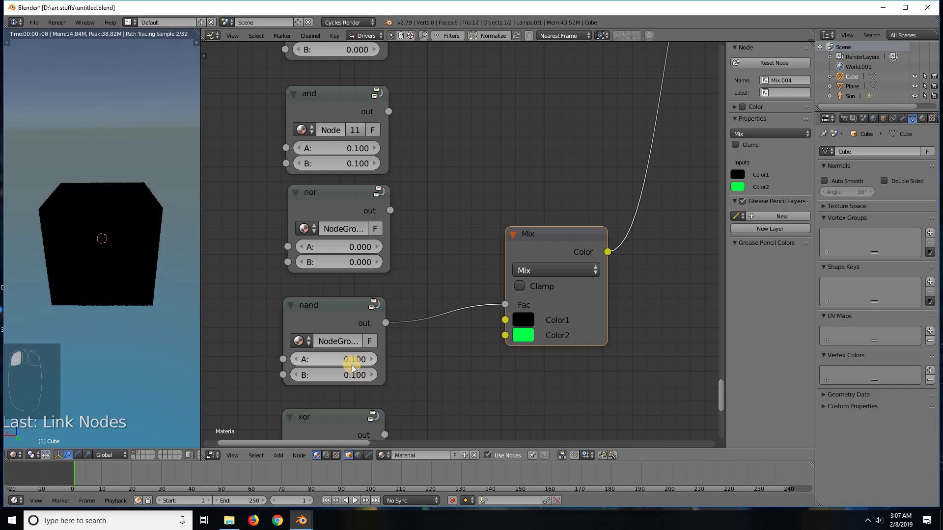
{"action": "left_click", "coordinate": [295, 359]}
{"action": "left_click", "coordinate": [297, 375]}
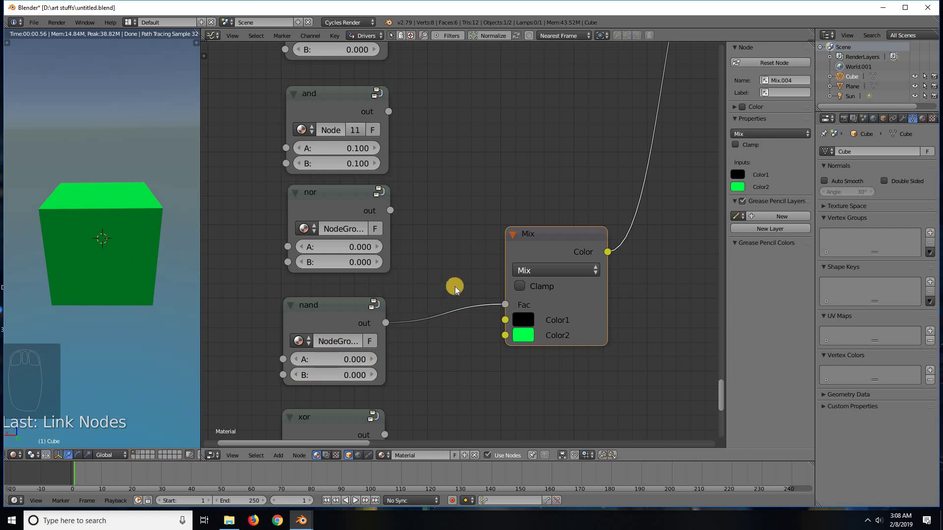
Cut the nand group's link, move the Mix node down level with the xor group, and connect the xor output to Fac.
{"action": "left_click_drag", "start_coordinate": [445, 290], "coordinate": [432, 398], "text": "ctrl"}
{"action": "middle_click_drag", "start_coordinate": [434, 339], "coordinate": [403, 178]}
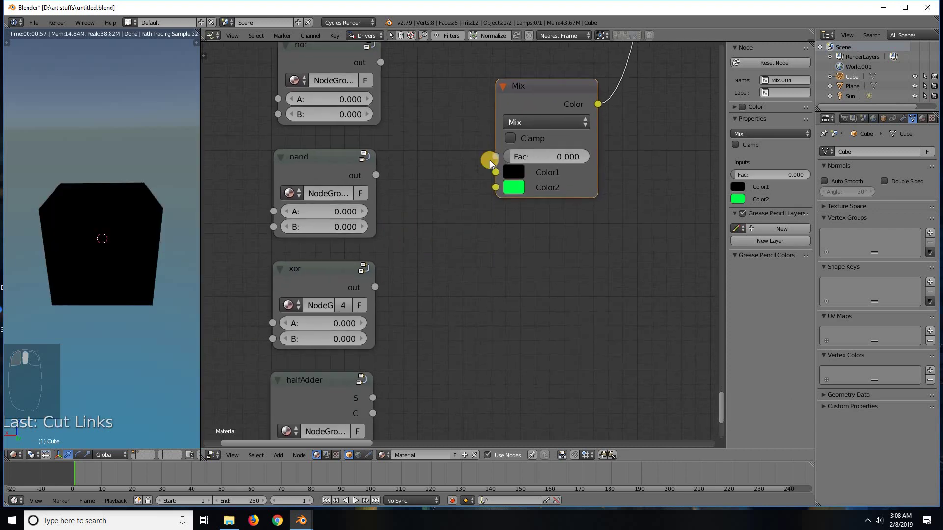
{"action": "left_click_drag", "start_coordinate": [527, 70], "coordinate": [510, 273]}
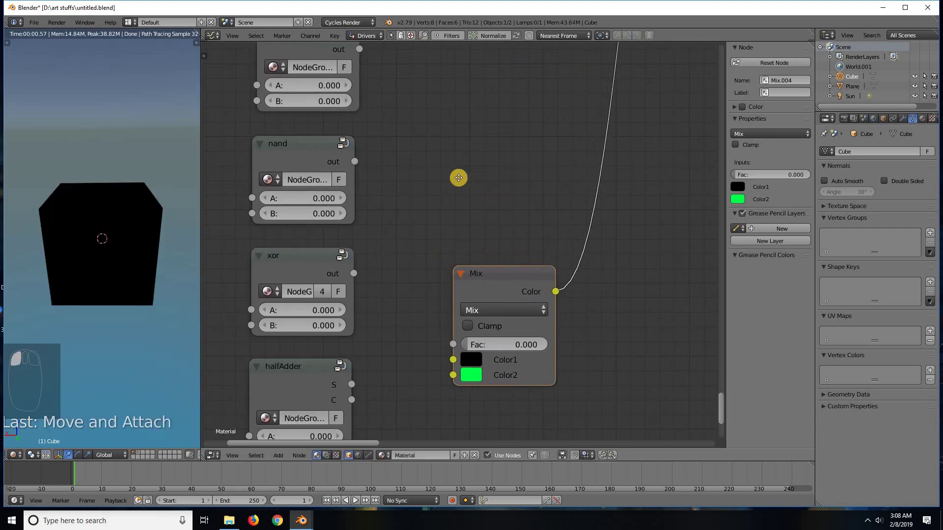
{"action": "middle_click_drag", "start_coordinate": [457, 177], "coordinate": [471, 65]}
{"action": "left_click_drag", "start_coordinate": [487, 193], "coordinate": [487, 138]}
{"action": "left_click_drag", "start_coordinate": [364, 185], "coordinate": [457, 200]}
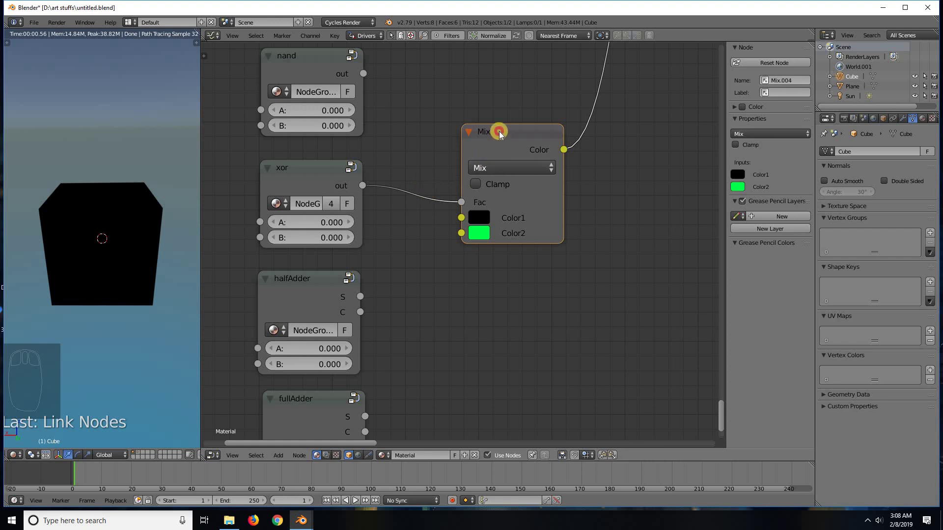
{"action": "left_click_drag", "start_coordinate": [499, 133], "coordinate": [498, 116]}
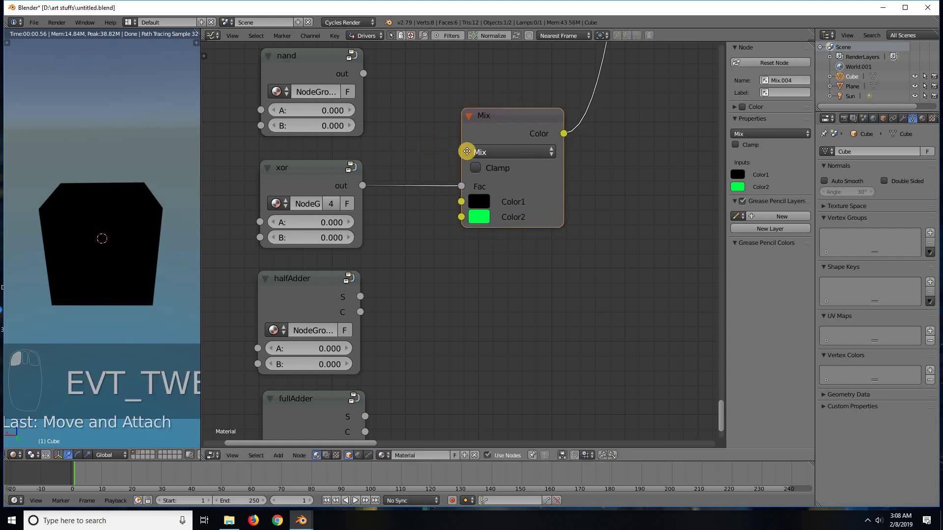
{"action": "middle_click_drag", "start_coordinate": [467, 151], "coordinate": [476, 152]}
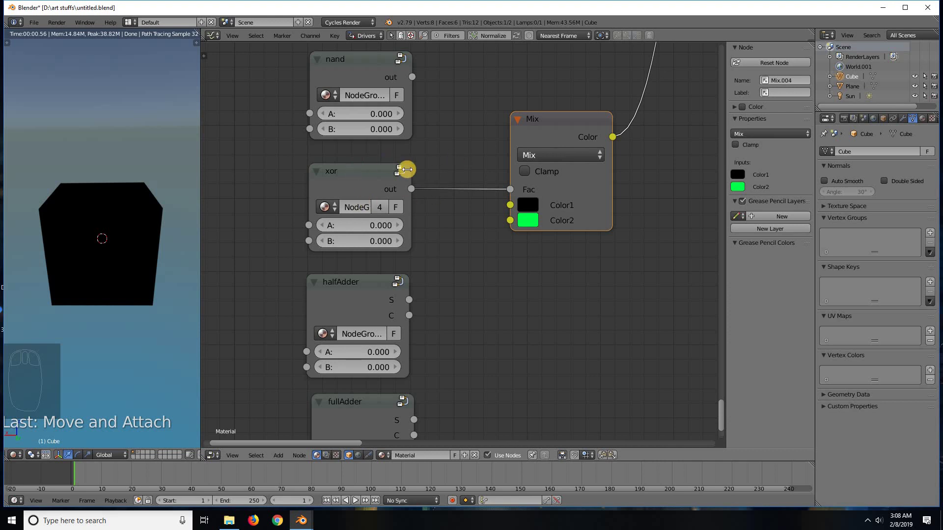
Test the xor gate with only A at 0.1 and with only B at 0.1, resetting each to 0.
{"action": "left_click", "coordinate": [396, 225]}
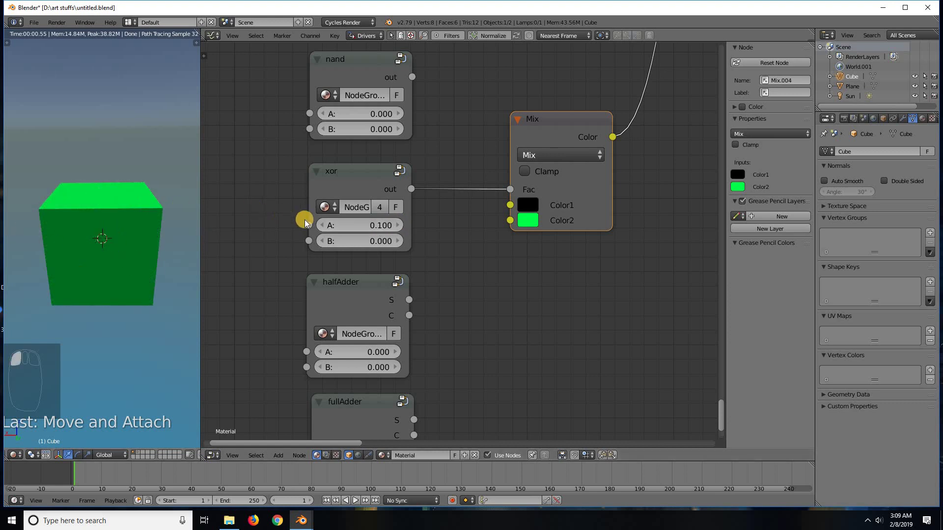
{"action": "left_click", "coordinate": [320, 224]}
{"action": "left_click", "coordinate": [396, 240]}
{"action": "left_click", "coordinate": [323, 241]}
Test the xor gate twice with both A and B raised to 0.1, returning both inputs to 0 each time.
{"action": "left_click", "coordinate": [398, 240]}
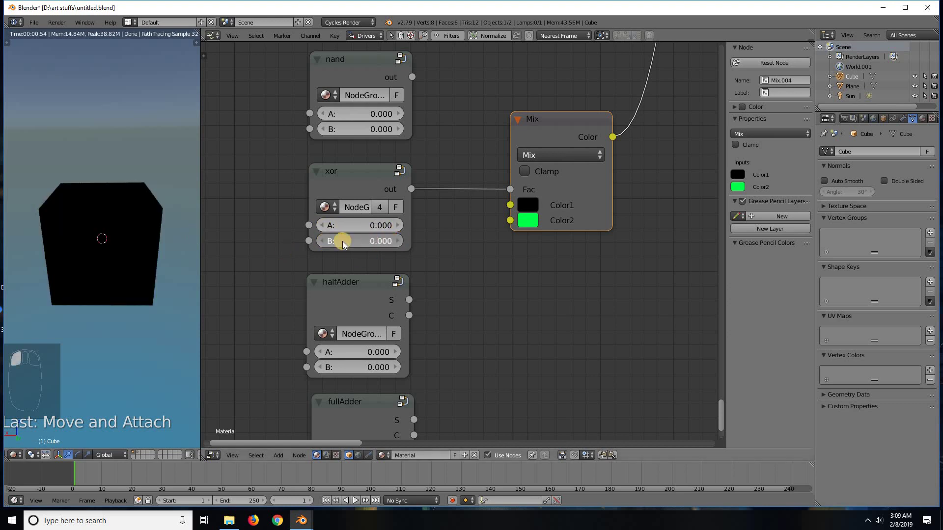
{"action": "left_click", "coordinate": [398, 224]}
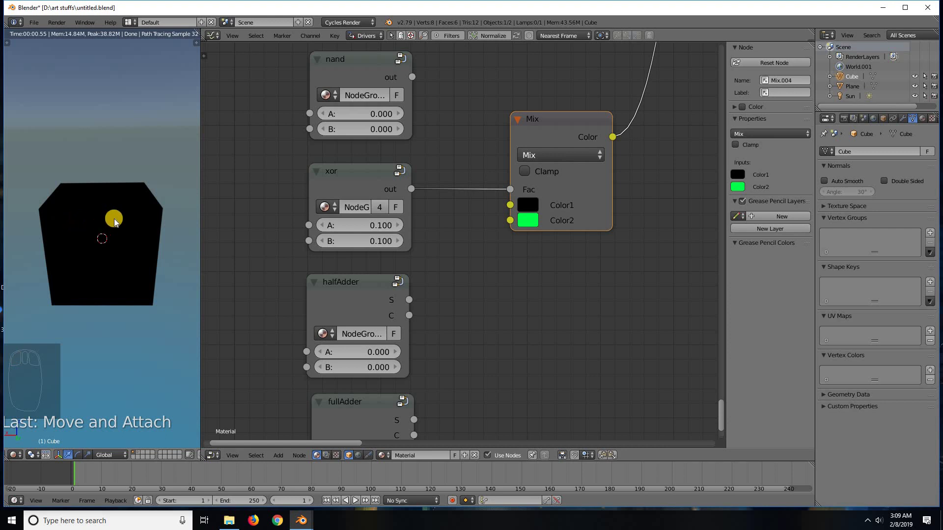
{"action": "left_click", "coordinate": [319, 225]}
{"action": "left_click", "coordinate": [319, 240]}
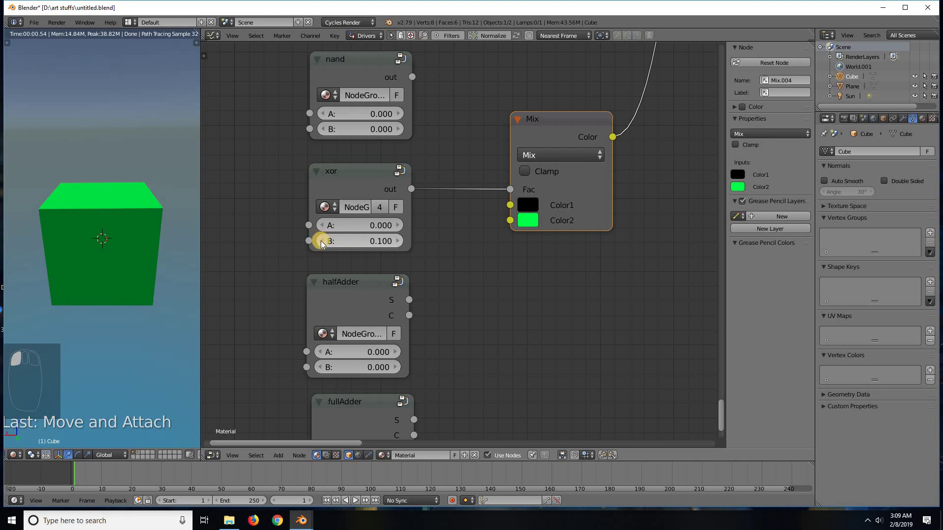
{"action": "left_click", "coordinate": [395, 240]}
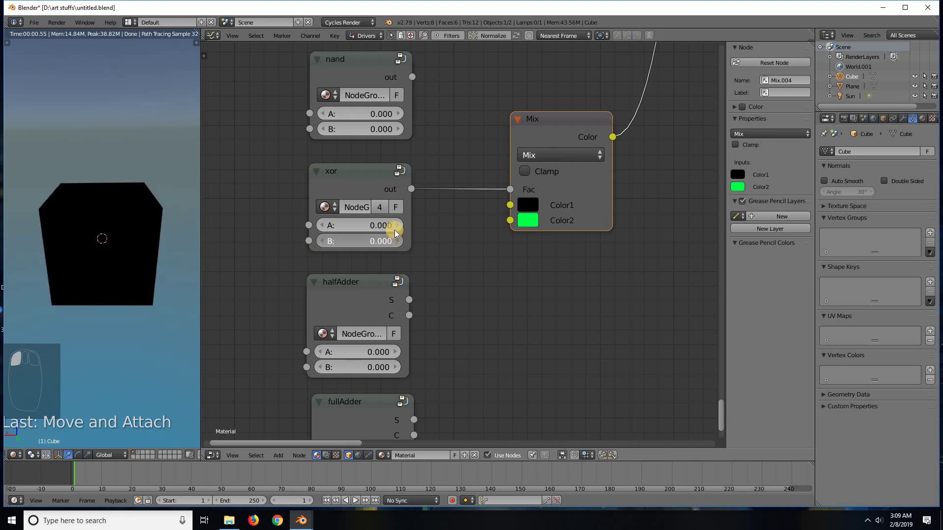
{"action": "left_click", "coordinate": [390, 226]}
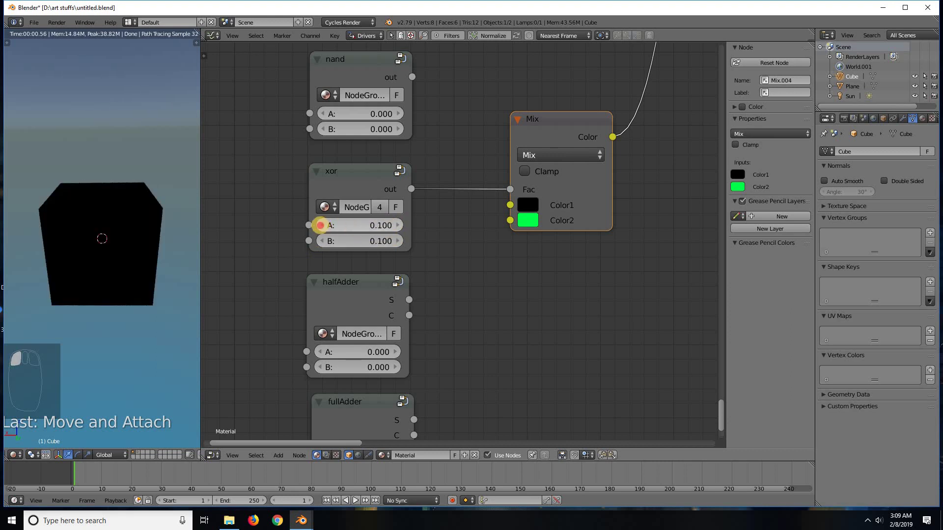
{"action": "left_click", "coordinate": [319, 225]}
{"action": "left_click", "coordinate": [322, 240]}
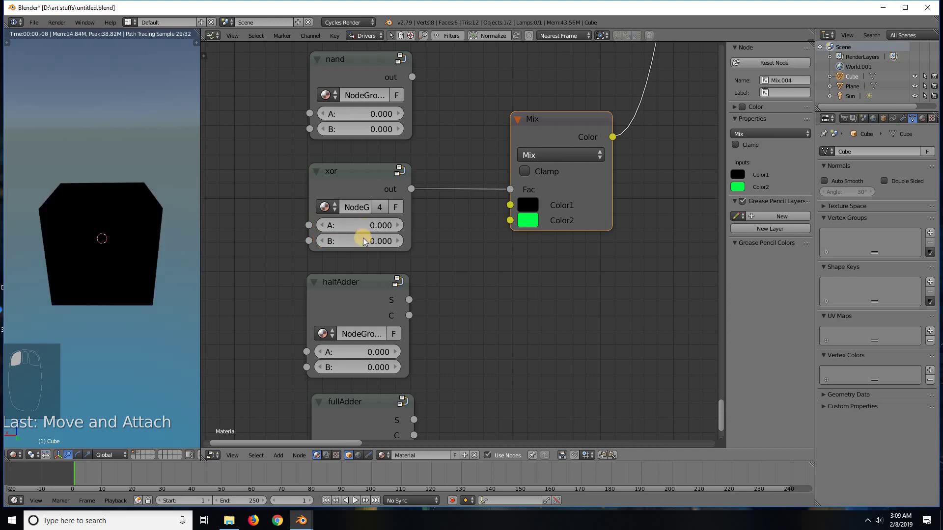
Repeat the xor test with A alone, both inputs, and B alone at 0.1, finishing with both inputs at 0.
{"action": "left_click", "coordinate": [398, 225]}
{"action": "left_click", "coordinate": [324, 225]}
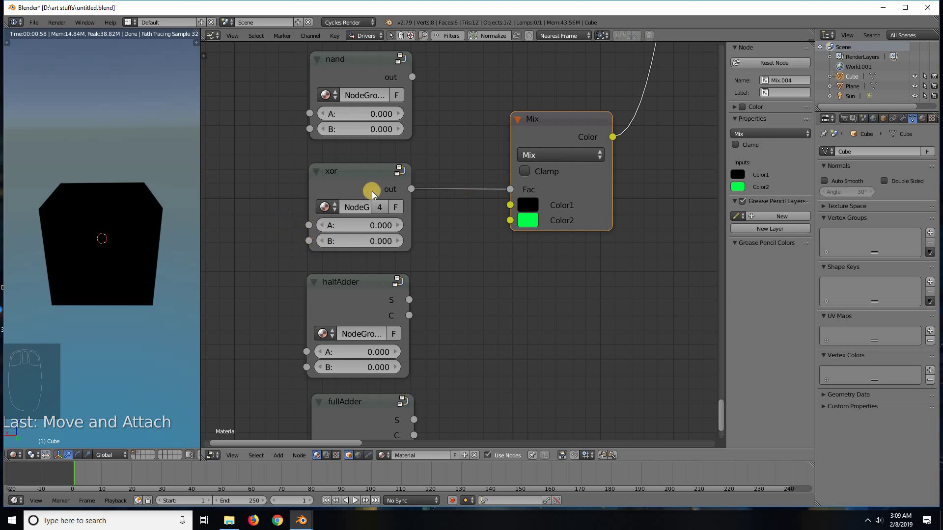
{"action": "left_click", "coordinate": [395, 225]}
{"action": "left_click", "coordinate": [396, 240]}
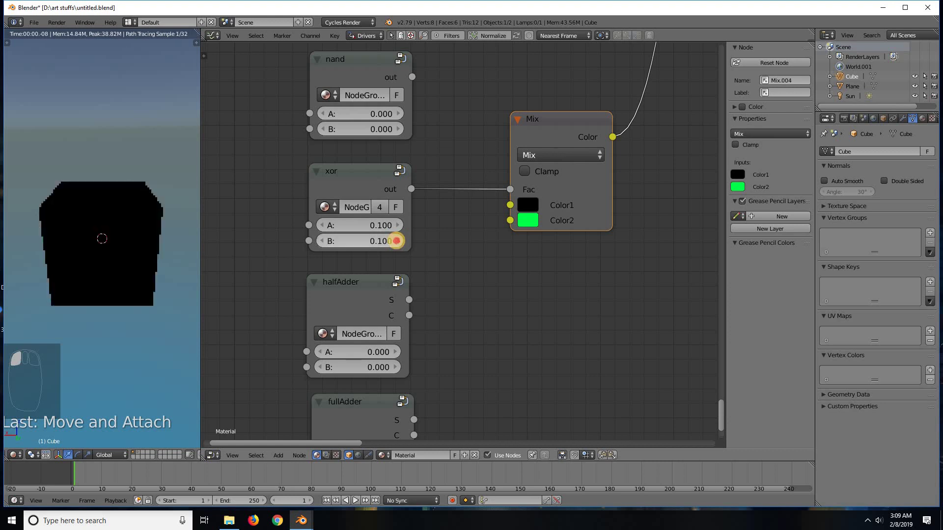
{"action": "left_click", "coordinate": [320, 240]}
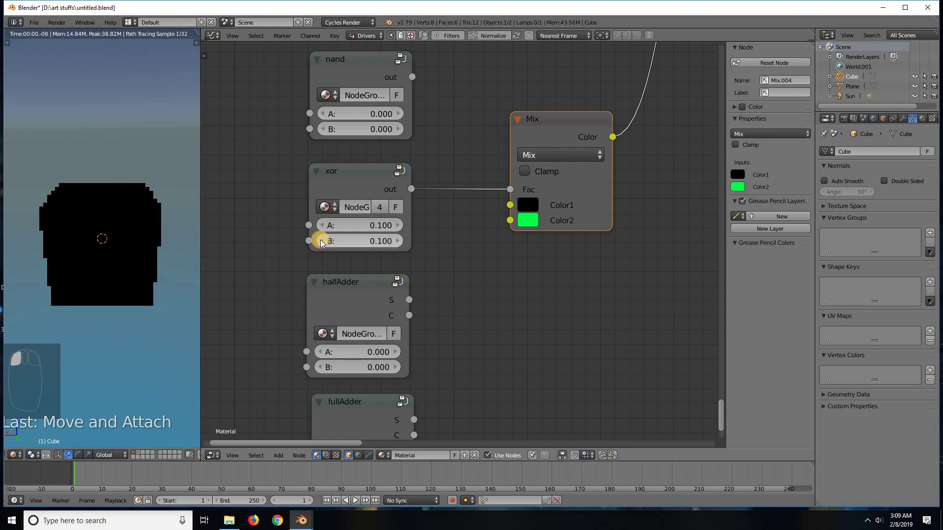
{"action": "left_click", "coordinate": [320, 241]}
{"action": "left_click", "coordinate": [397, 241]}
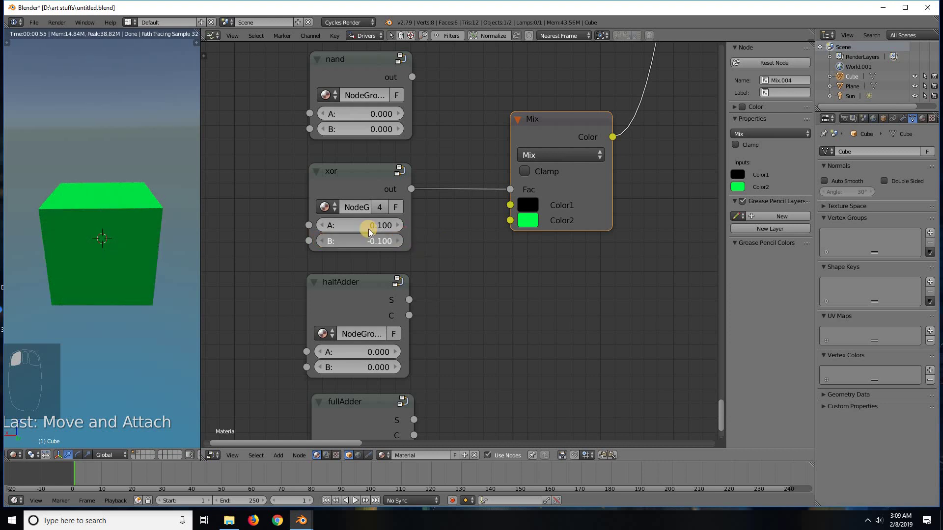
{"action": "left_click", "coordinate": [397, 240]}
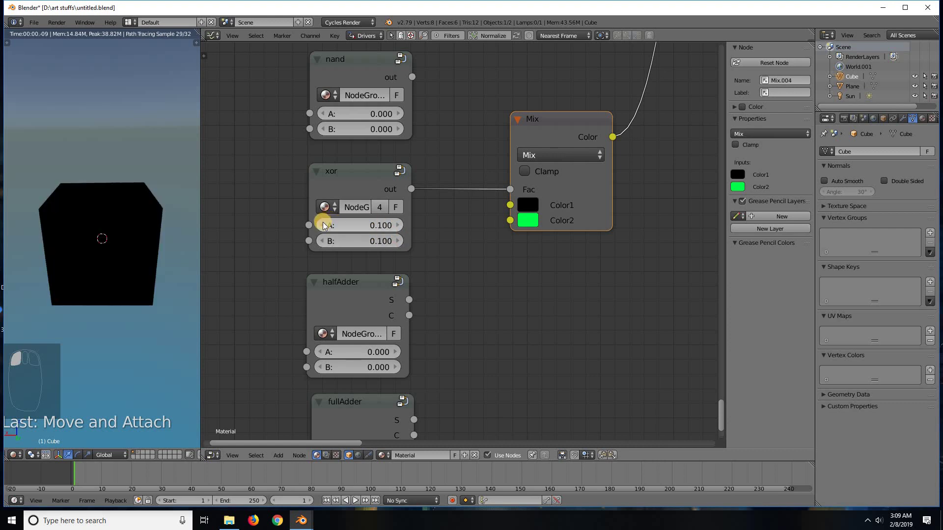
{"action": "left_click", "coordinate": [322, 225]}
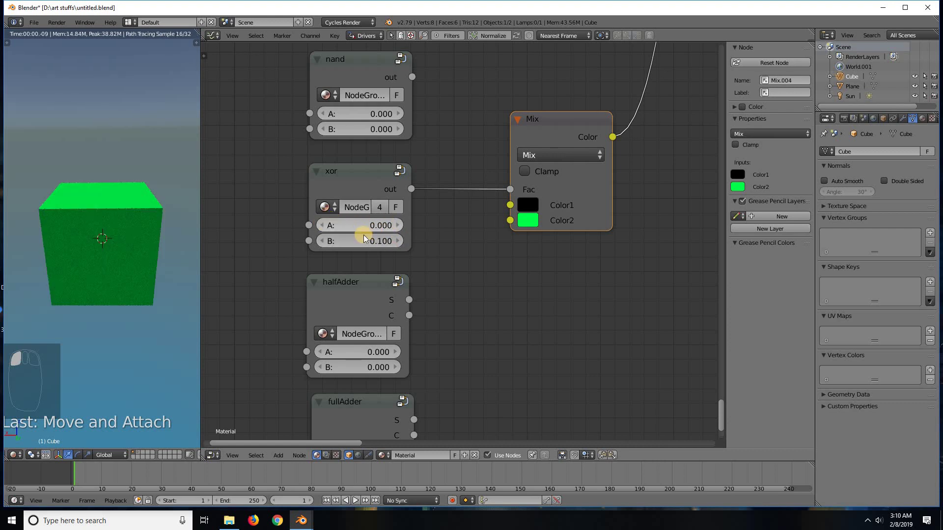
{"action": "left_click", "coordinate": [322, 241]}
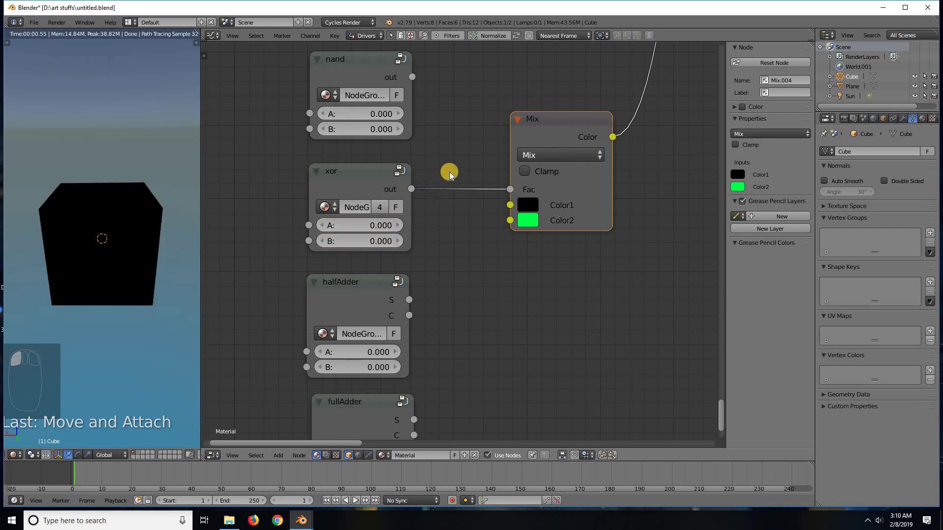
Cut the xor group's link to Fac and move the Mix node down beside the halfAdder group.
{"action": "right_click_drag", "start_coordinate": [462, 161], "coordinate": [475, 229], "text": "ctrl"}
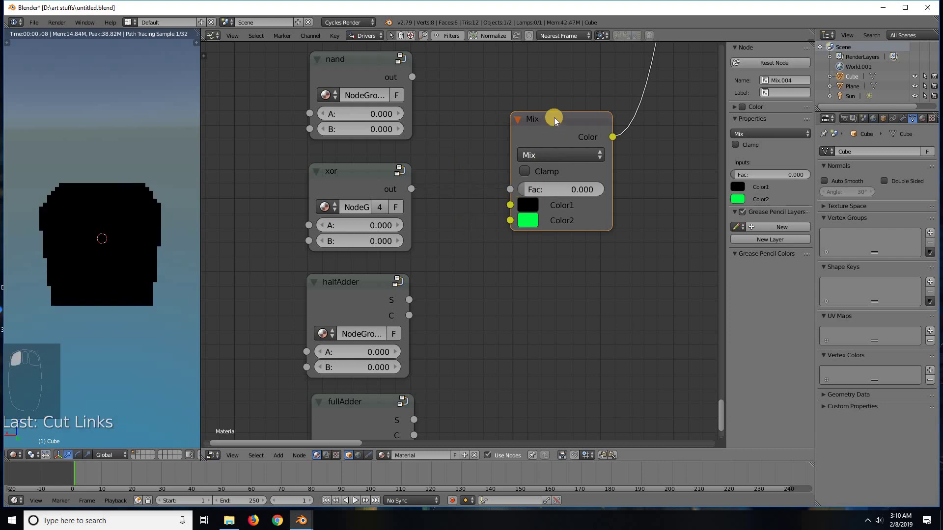
{"action": "left_click_drag", "start_coordinate": [554, 120], "coordinate": [571, 245]}
{"action": "scroll", "coordinate": [572, 245], "scroll_direction": "down", "scroll_amount": 1}
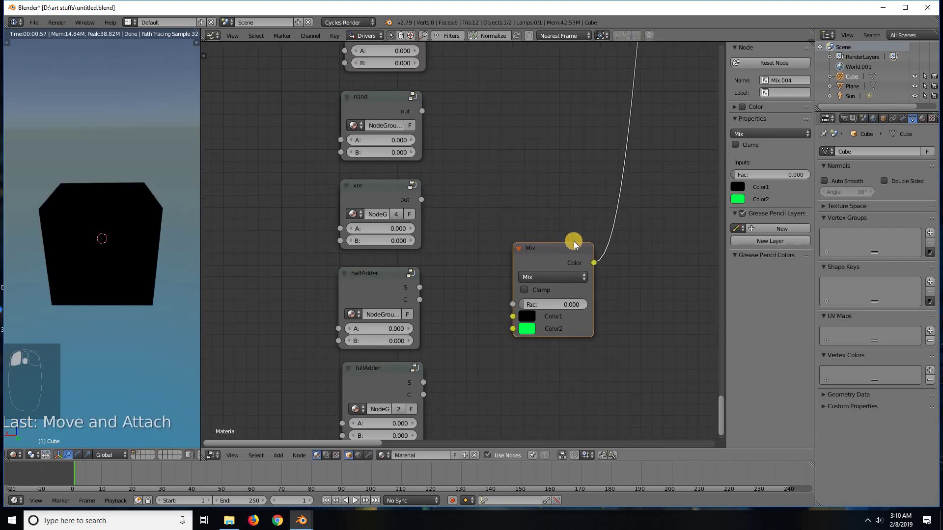
{"action": "scroll", "coordinate": [486, 182], "scroll_direction": "up", "scroll_amount": 1}
Duplicate the Mix node into the colour link after the original, feeding its Color1, and arrange the two nodes close together.
{"action": "left_click_drag", "start_coordinate": [488, 211], "coordinate": [573, 196]}
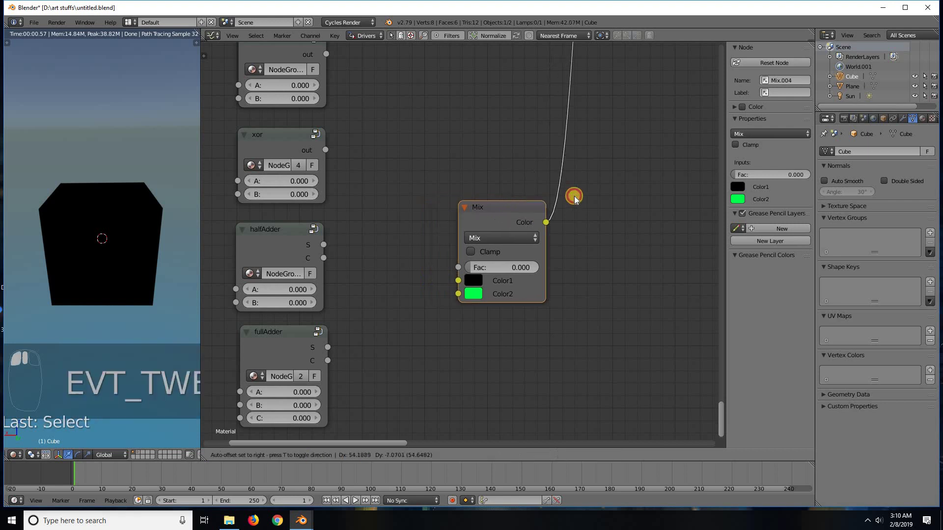
{"action": "key", "text": "shift+d"}
{"action": "left_click", "coordinate": [627, 103]}
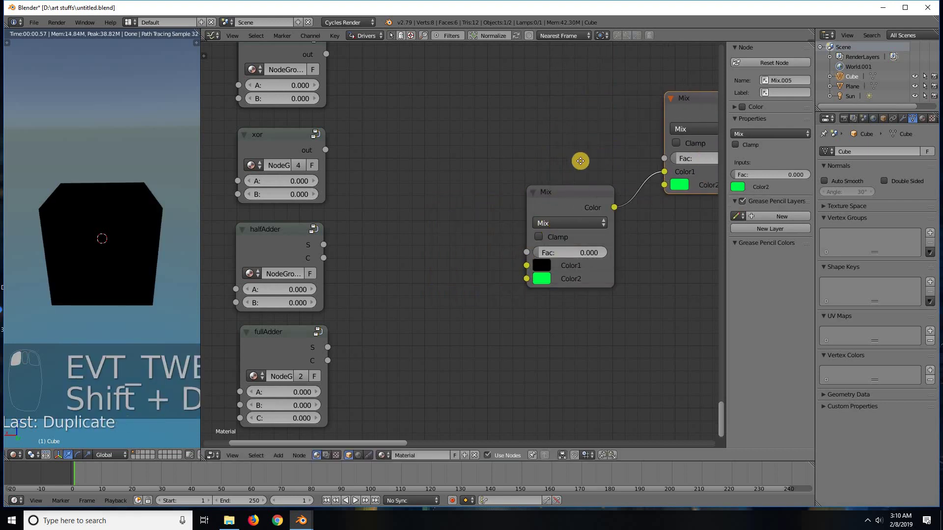
{"action": "middle_click_drag", "start_coordinate": [581, 161], "coordinate": [545, 163]}
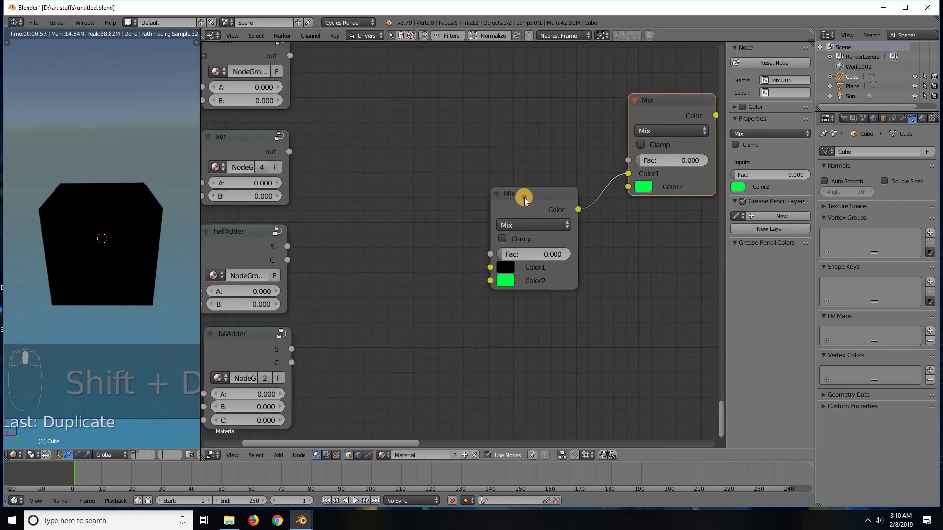
{"action": "left_click_drag", "start_coordinate": [524, 198], "coordinate": [501, 196]}
{"action": "left_click_drag", "start_coordinate": [651, 105], "coordinate": [610, 127]}
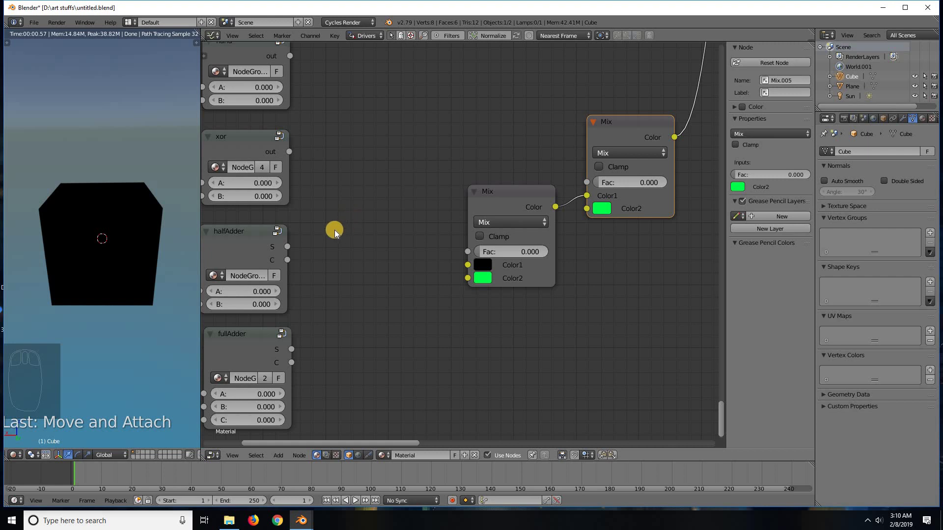
Move the first Mix node up and away from its duplicate, and line up the fullAdder and halfAdder groups.
{"action": "middle_click_drag", "start_coordinate": [330, 232], "coordinate": [401, 219]}
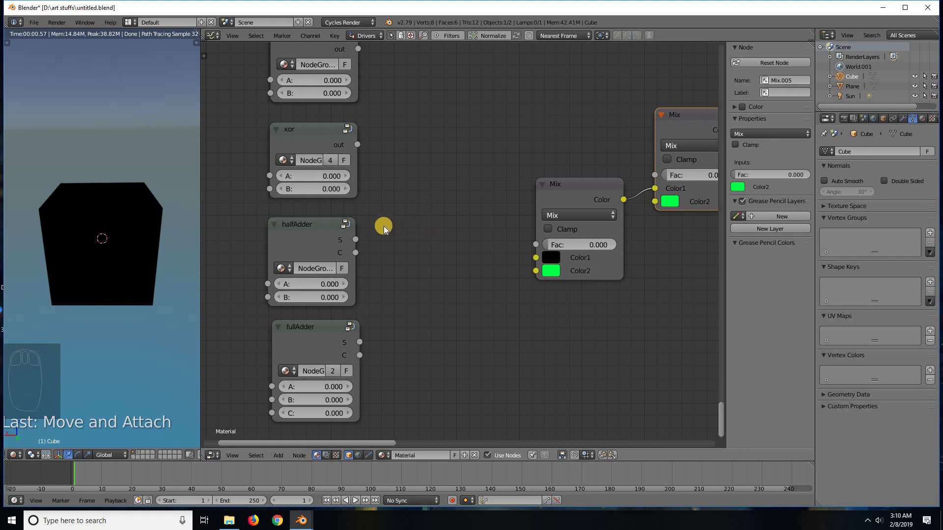
{"action": "left_click_drag", "start_coordinate": [569, 185], "coordinate": [519, 131]}
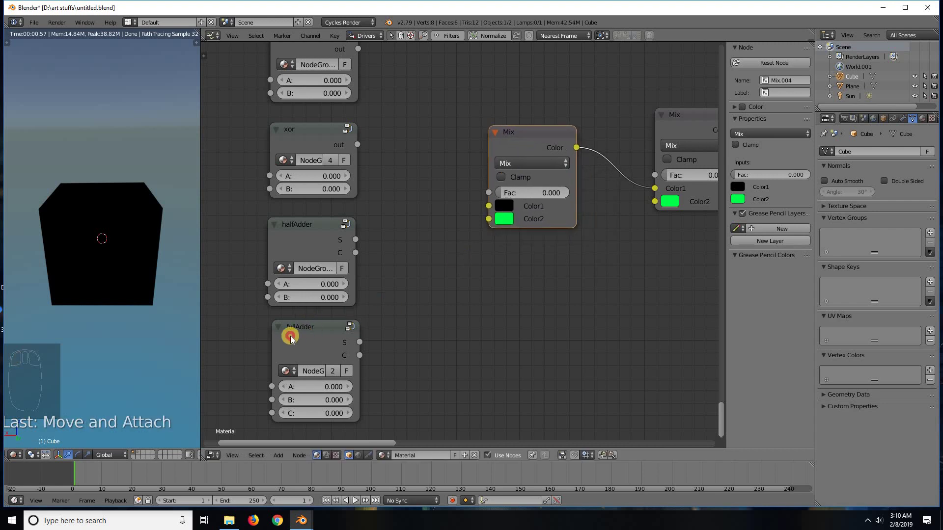
{"action": "left_click_drag", "start_coordinate": [334, 327], "coordinate": [324, 306]}
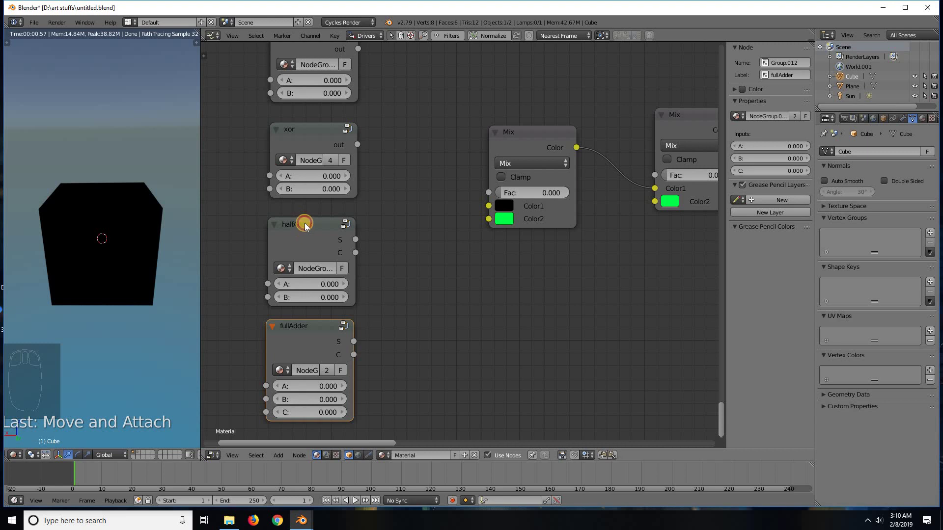
{"action": "left_click_drag", "start_coordinate": [304, 224], "coordinate": [303, 219]}
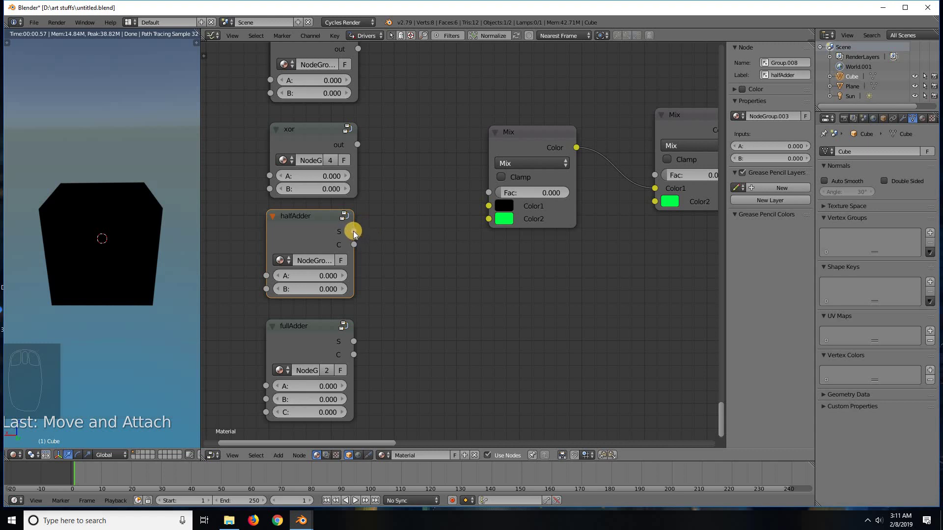
Connect the halfAdder's S output to the first Mix node's Fac and its C output to the second Mix node's Fac.
{"action": "left_click_drag", "start_coordinate": [353, 231], "coordinate": [489, 193]}
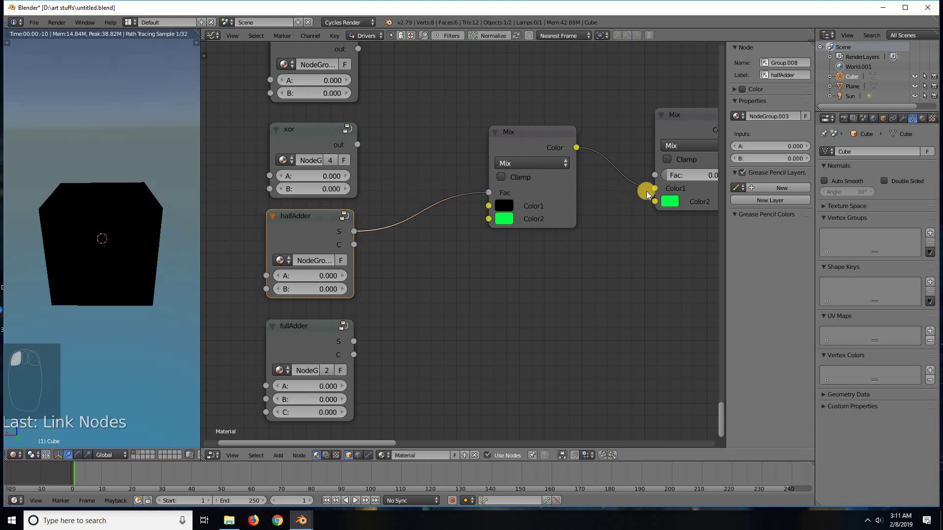
{"action": "left_click_drag", "start_coordinate": [646, 190], "coordinate": [651, 189]}
{"action": "left_click_drag", "start_coordinate": [353, 245], "coordinate": [658, 176]}
Set the second Mix node's Color2 to pure blue.
{"action": "middle_click_drag", "start_coordinate": [595, 244], "coordinate": [511, 241]}
{"action": "left_click", "coordinate": [592, 195]}
{"action": "left_click", "coordinate": [594, 195]}
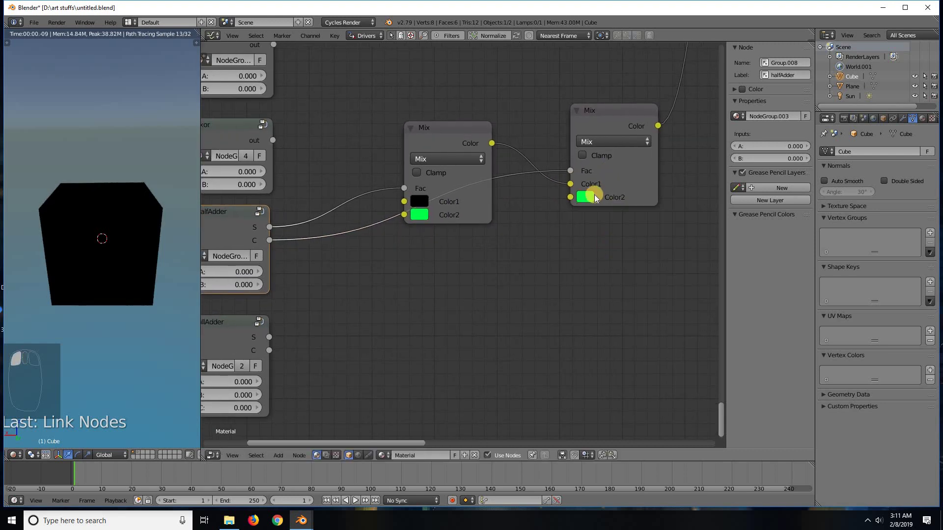
{"action": "left_click", "coordinate": [594, 195]}
{"action": "left_click", "coordinate": [679, 236]}
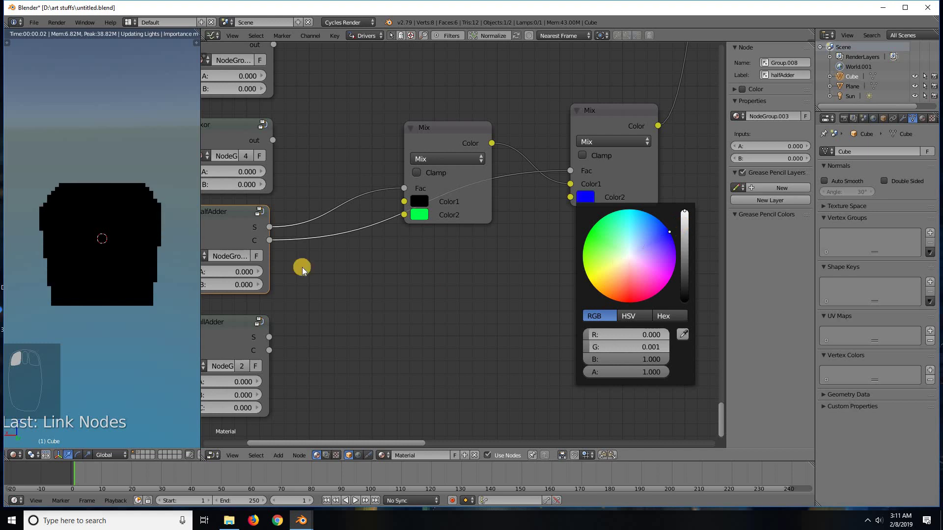
Test the halfAdder with only A at 0.1 and with only B at 0.1, resetting each to 0.
{"action": "middle_click_drag", "start_coordinate": [480, 272], "coordinate": [610, 269]}
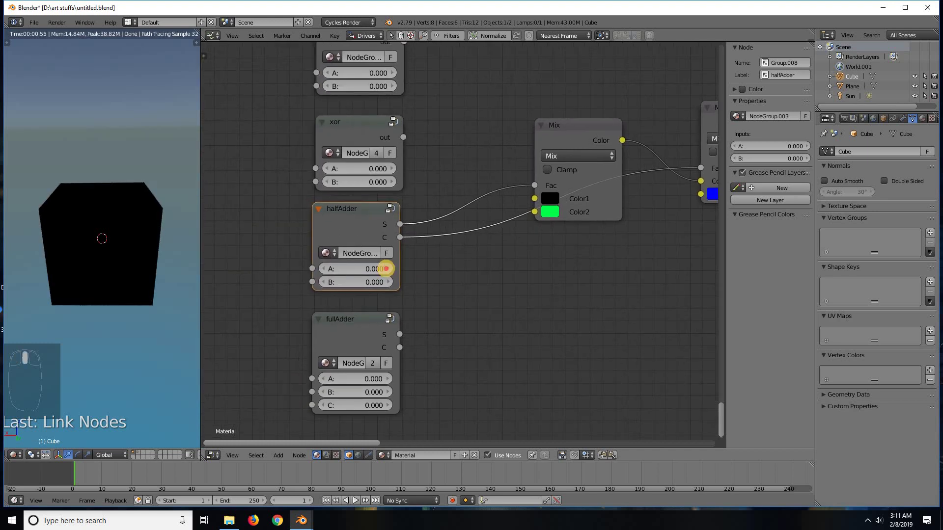
{"action": "left_click", "coordinate": [387, 269]}
{"action": "left_click", "coordinate": [324, 269]}
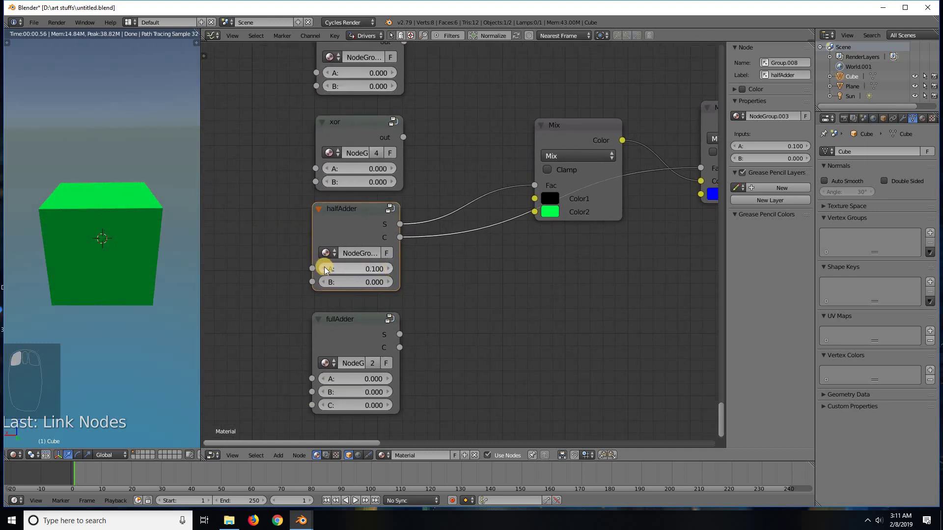
{"action": "left_click", "coordinate": [386, 282]}
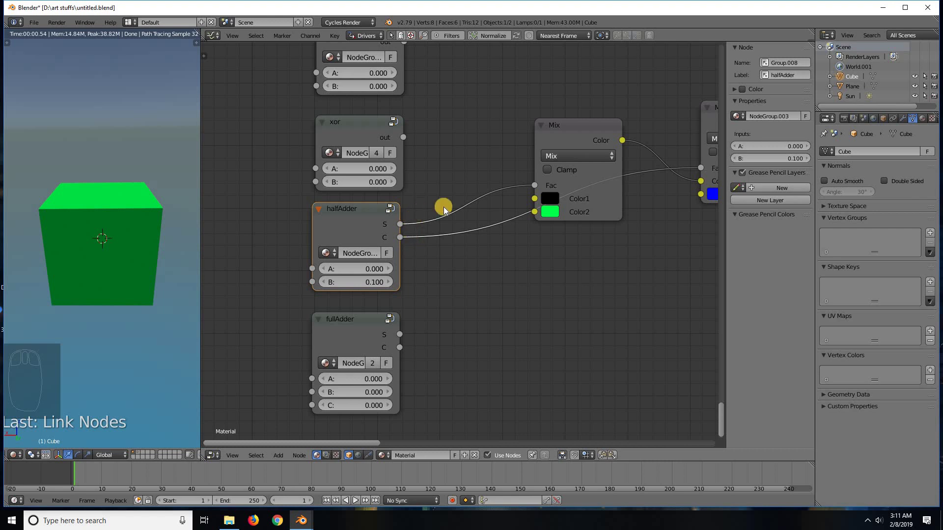
{"action": "middle_click_drag", "start_coordinate": [433, 184], "coordinate": [387, 181]}
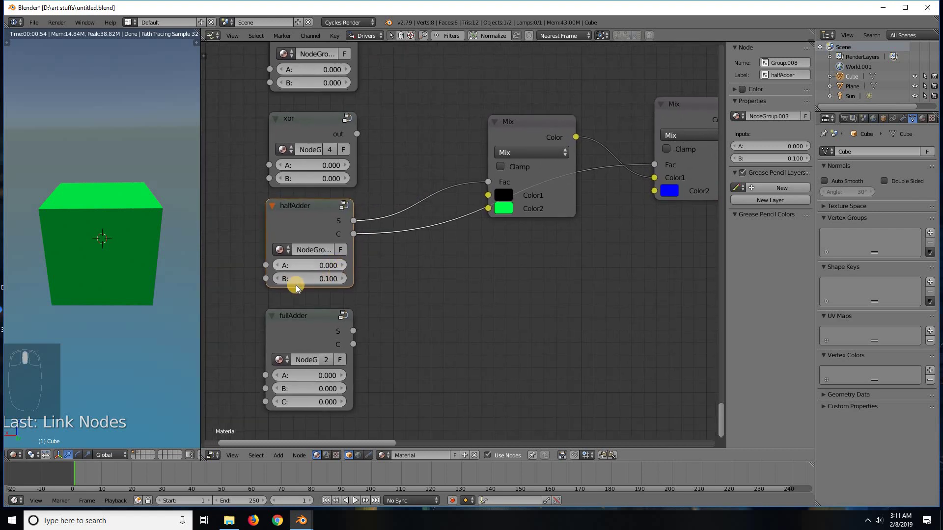
{"action": "left_click_drag", "start_coordinate": [343, 278], "coordinate": [319, 278]}
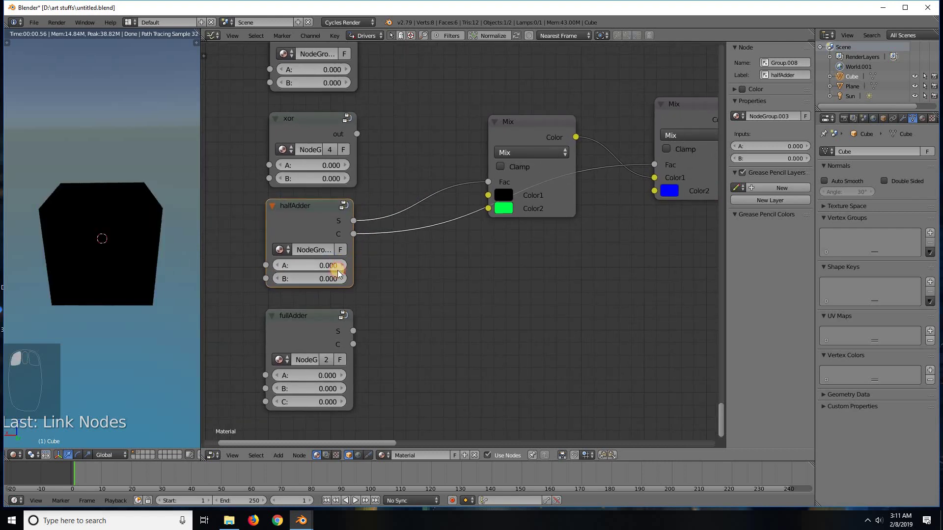
Test the halfAdder again with A alone at 0.1, B alone at 0.1, and both inputs at 0.1.
{"action": "left_click", "coordinate": [341, 266]}
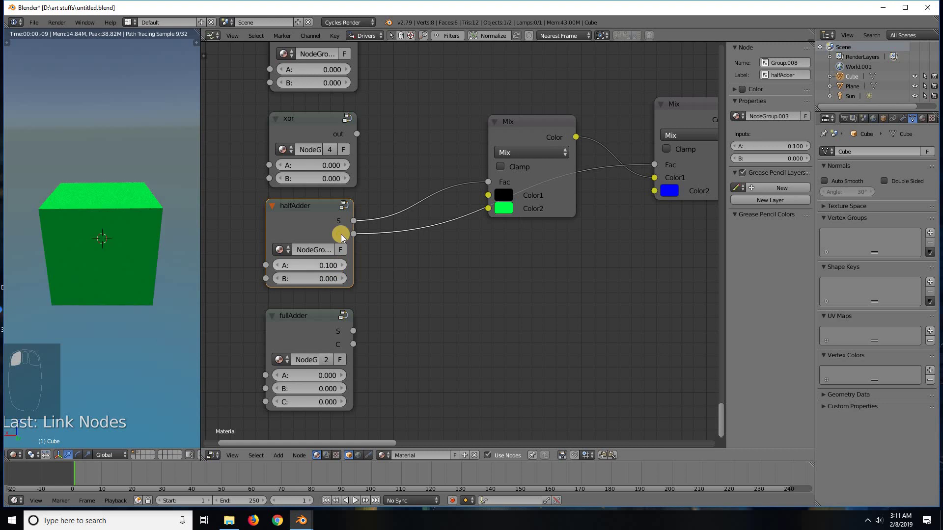
{"action": "left_click", "coordinate": [278, 266]}
{"action": "left_click", "coordinate": [342, 278]}
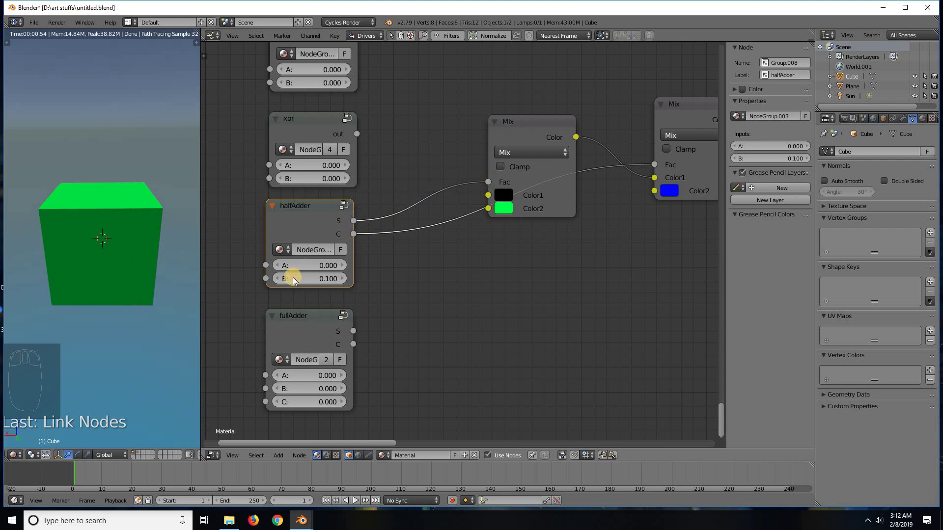
{"action": "left_click", "coordinate": [345, 264]}
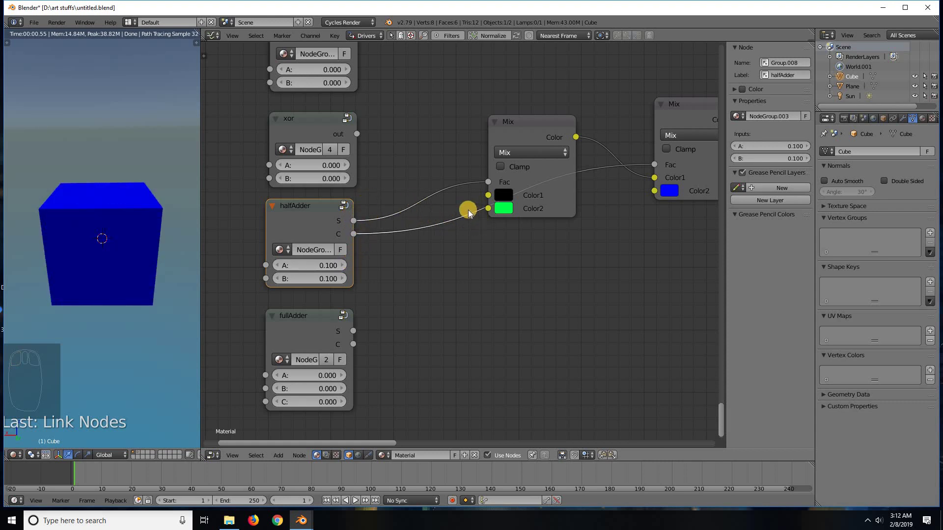
Cut the halfAdder's C link, reconnect it to the second Mix node's Fac, and reset A and B to 0.
{"action": "right_click_drag", "start_coordinate": [468, 210], "coordinate": [470, 231], "text": "ctrl"}
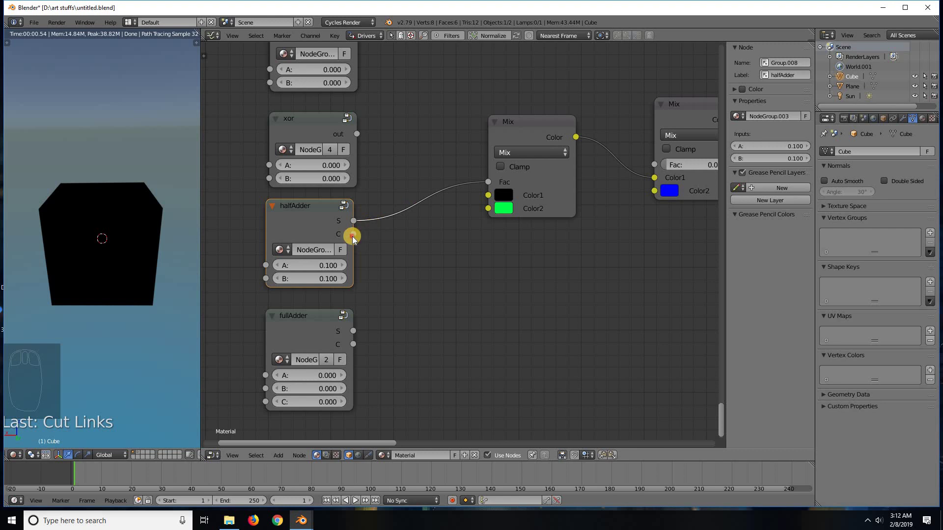
{"action": "left_click_drag", "start_coordinate": [440, 227], "coordinate": [653, 166]}
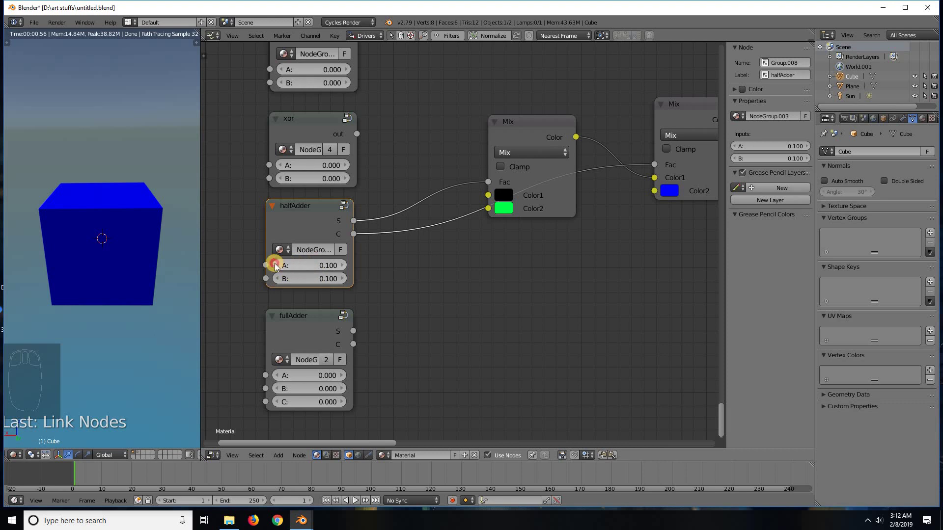
{"action": "left_click", "coordinate": [275, 265]}
{"action": "left_click", "coordinate": [276, 278]}
Repeat the halfAdder test with A alone, B alone and both inputs at 0.1, finishing with both at 0.
{"action": "left_click", "coordinate": [344, 266]}
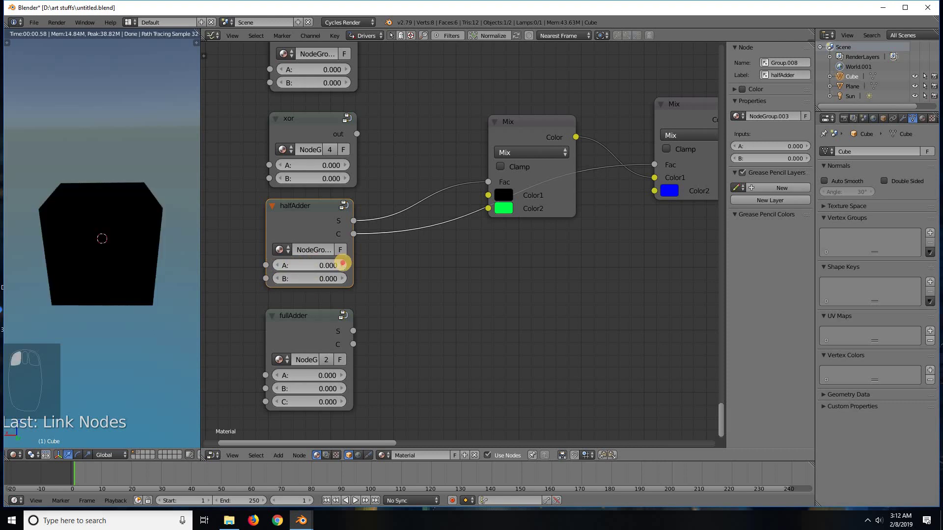
{"action": "left_click", "coordinate": [281, 264]}
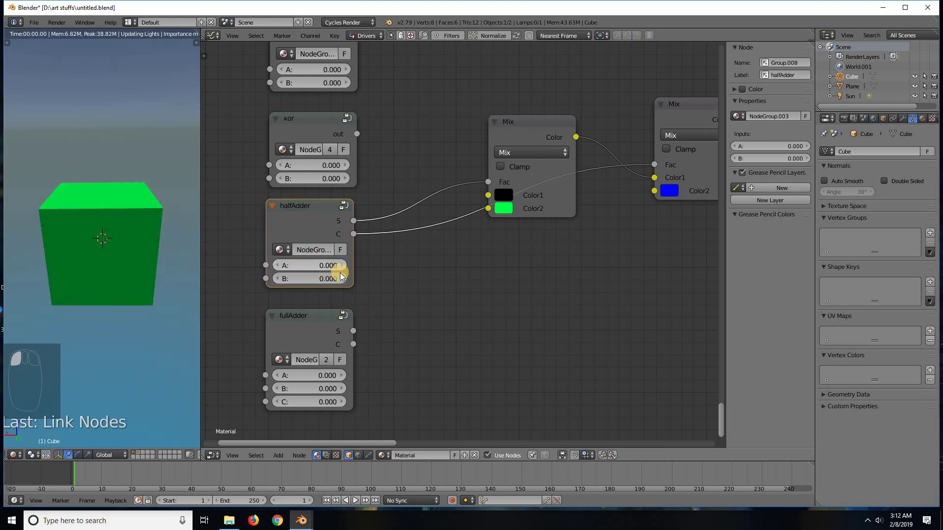
{"action": "left_click", "coordinate": [345, 277]}
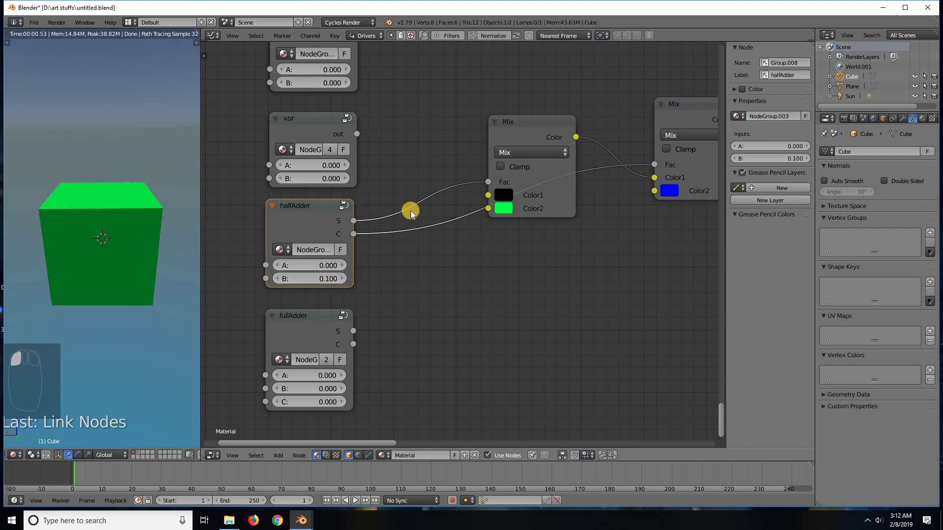
{"action": "left_click", "coordinate": [343, 265]}
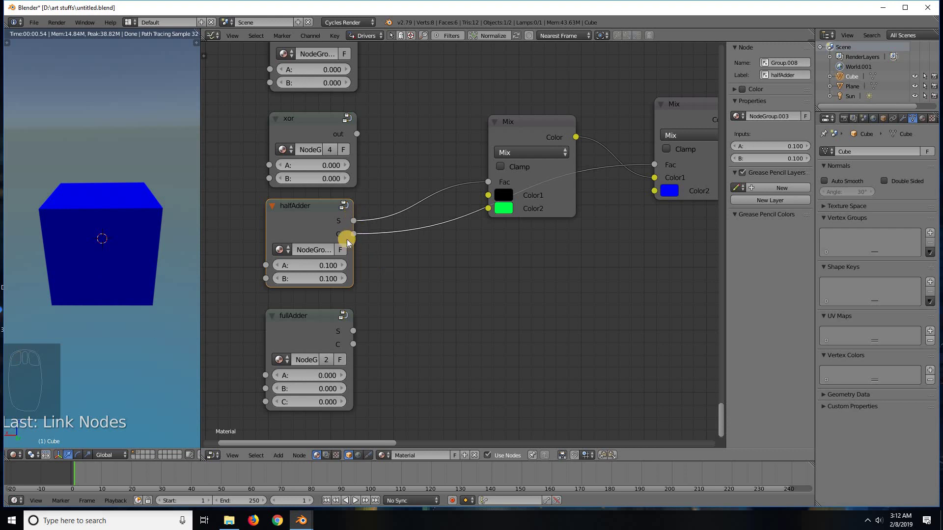
{"action": "left_click", "coordinate": [276, 265]}
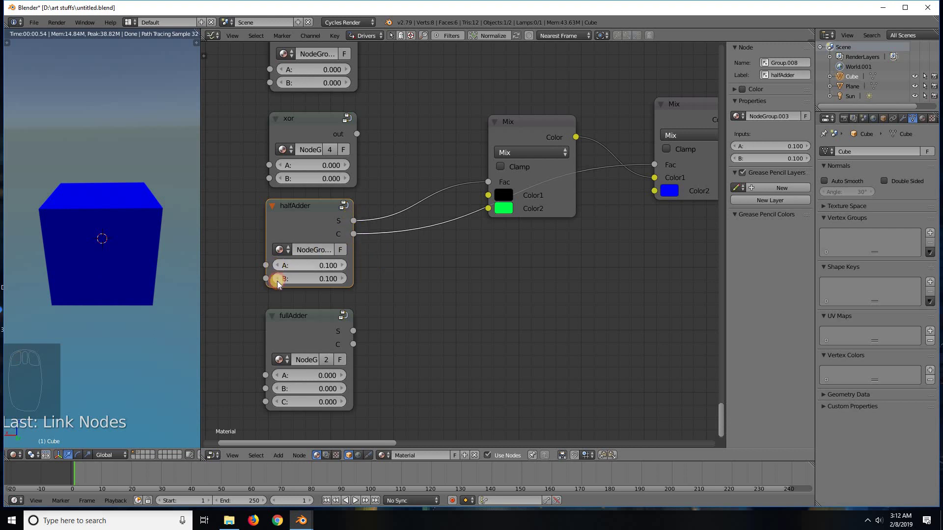
{"action": "left_click", "coordinate": [277, 279]}
Cut both of the halfAdder's output links and move the two Mix nodes down towards the fullAdder group.
{"action": "middle_click_drag", "start_coordinate": [443, 278], "coordinate": [403, 273]}
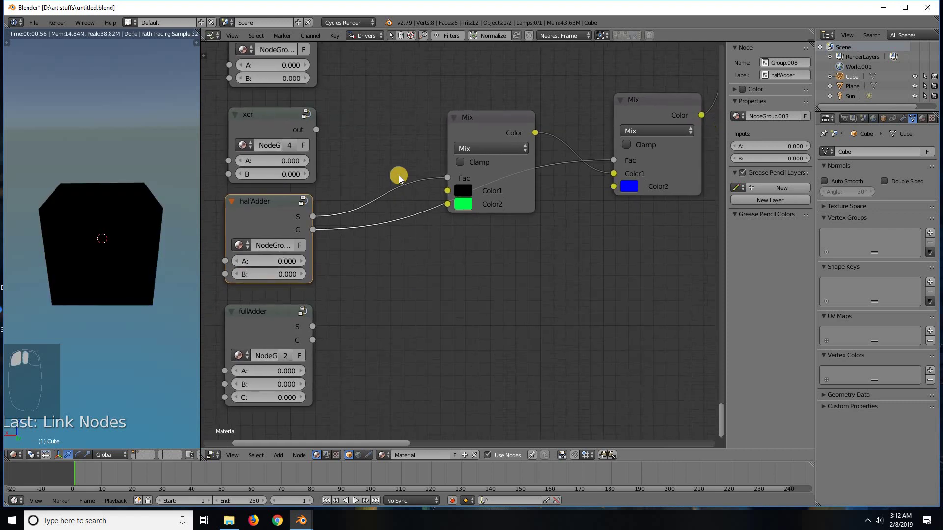
{"action": "left_click_drag", "start_coordinate": [397, 169], "coordinate": [402, 260], "text": "ctrl"}
{"action": "left_click_drag", "start_coordinate": [663, 99], "coordinate": [664, 211]}
{"action": "left_click_drag", "start_coordinate": [512, 125], "coordinate": [480, 171]}
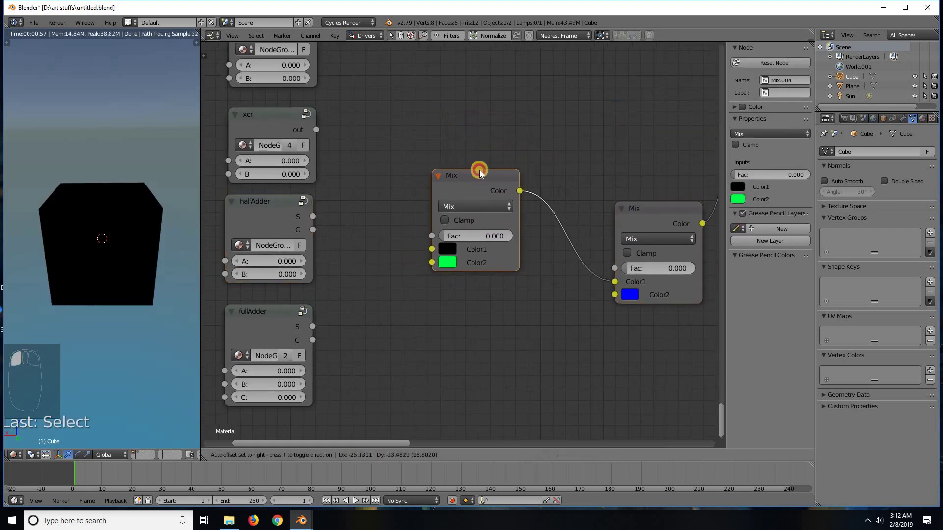
Duplicate the first Mix node into the link between the two Mix nodes and set the copy's Color2 to red.
{"action": "key", "text": "shift+d"}
{"action": "left_click", "coordinate": [576, 195]}
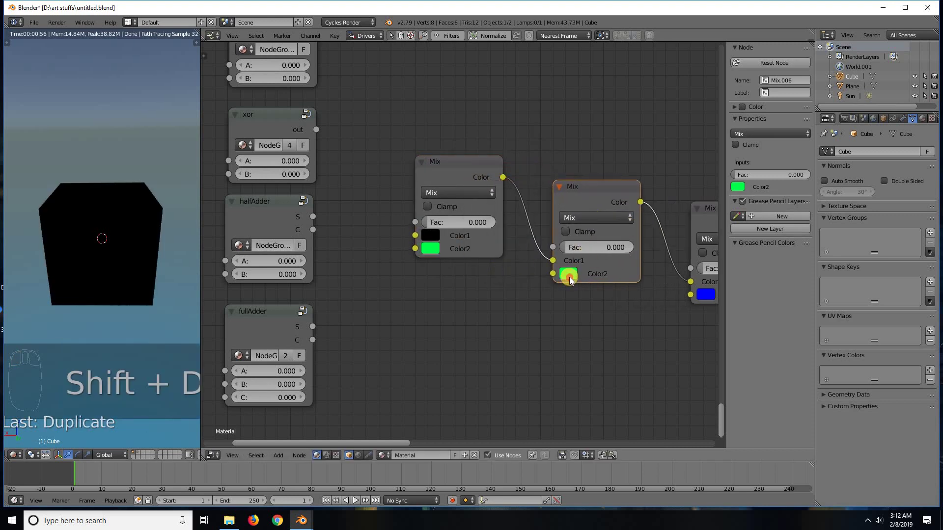
{"action": "left_click", "coordinate": [568, 273]}
{"action": "left_click", "coordinate": [609, 183]}
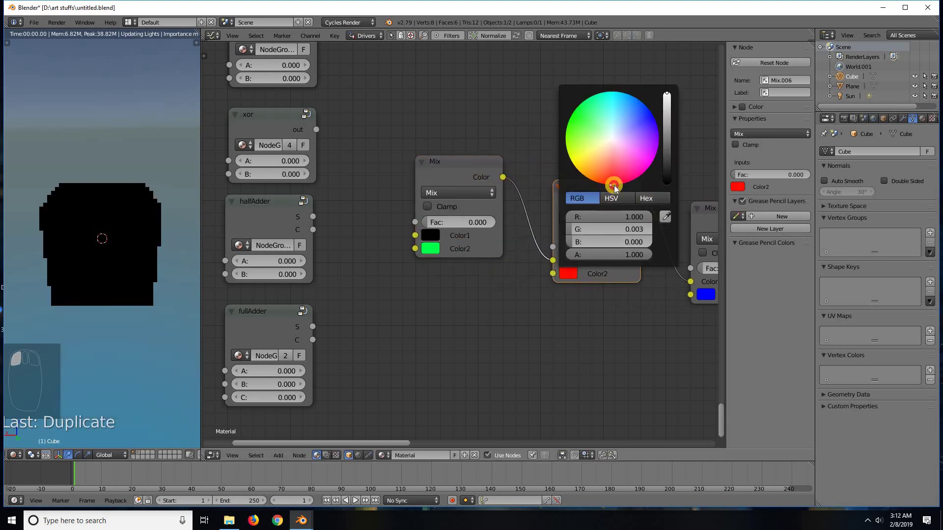
Connect the fullAdder's S output to the first Mix node's Fac and its C output to the red Mix node's Fac.
{"action": "middle_click_drag", "start_coordinate": [474, 327], "coordinate": [282, 301]}
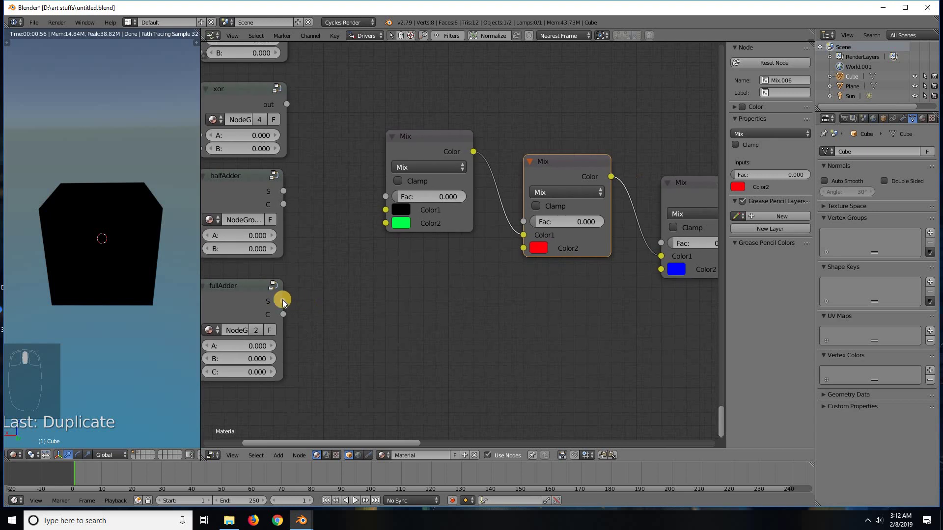
{"action": "left_click_drag", "start_coordinate": [283, 301], "coordinate": [386, 198]}
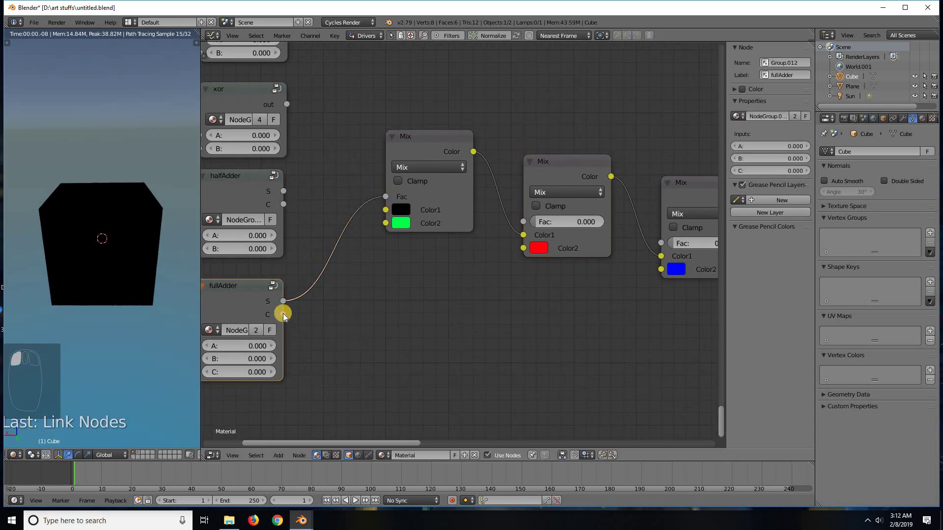
{"action": "left_click_drag", "start_coordinate": [283, 314], "coordinate": [527, 220]}
{"action": "middle_click_drag", "start_coordinate": [475, 269], "coordinate": [507, 256]}
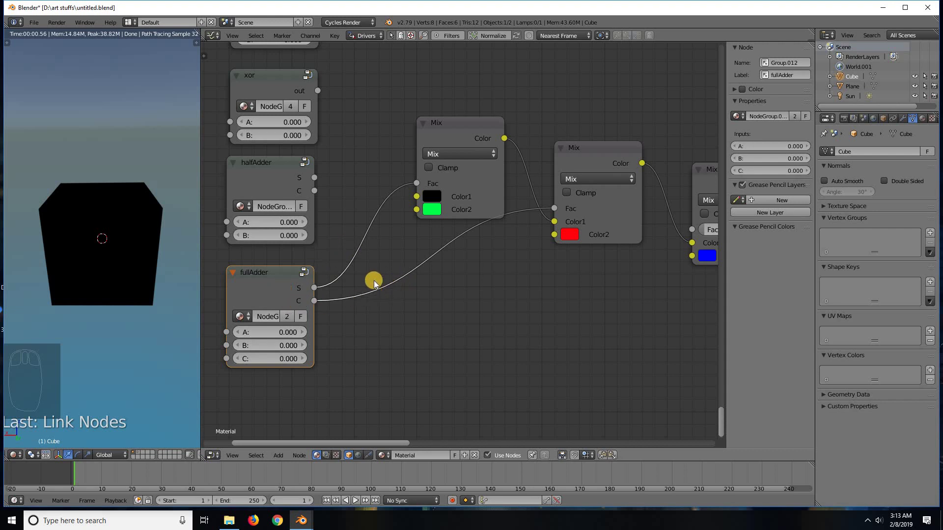
Test the fullAdder by raising its inputs A, B and C to 0.1 one after another.
{"action": "left_click", "coordinate": [303, 332]}
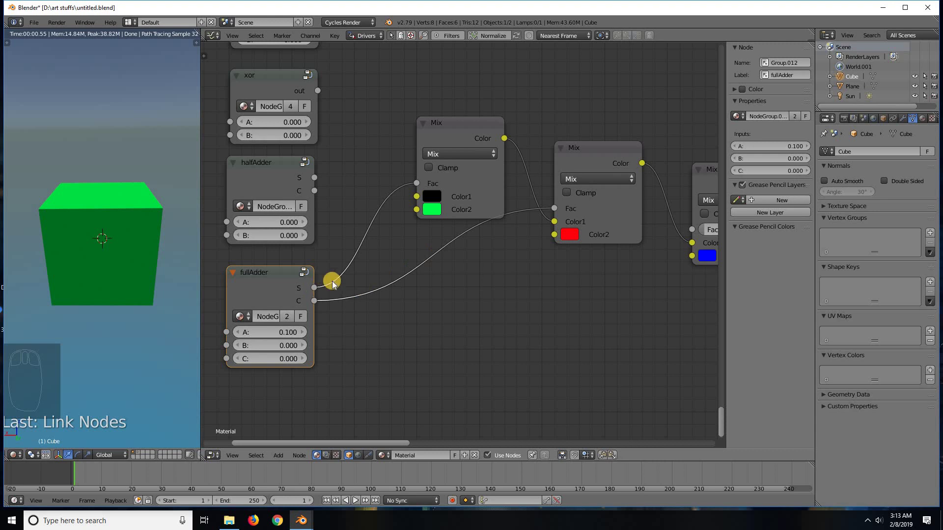
{"action": "left_click_drag", "start_coordinate": [313, 301], "coordinate": [397, 273]}
{"action": "left_click", "coordinate": [304, 345]}
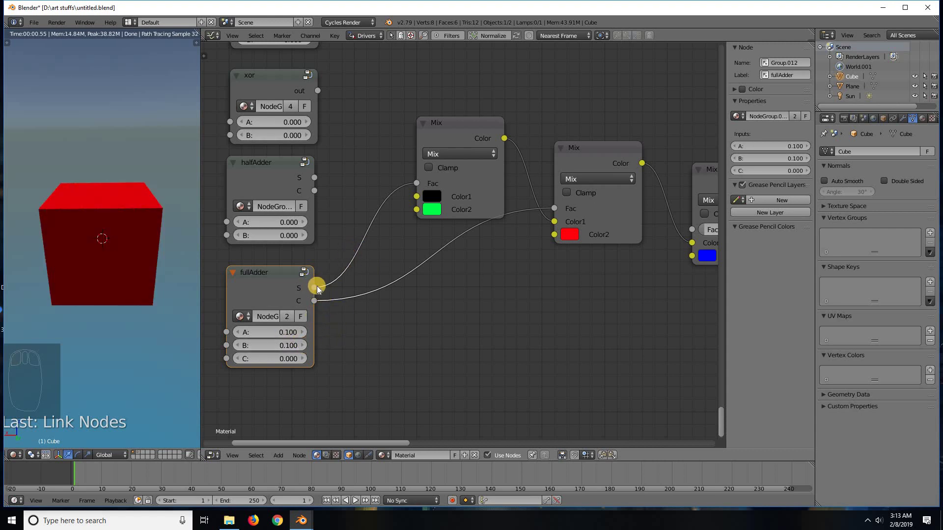
{"action": "left_click_drag", "start_coordinate": [314, 288], "coordinate": [477, 234]}
{"action": "left_click_drag", "start_coordinate": [314, 288], "coordinate": [350, 303]}
{"action": "left_click", "coordinate": [304, 359]}
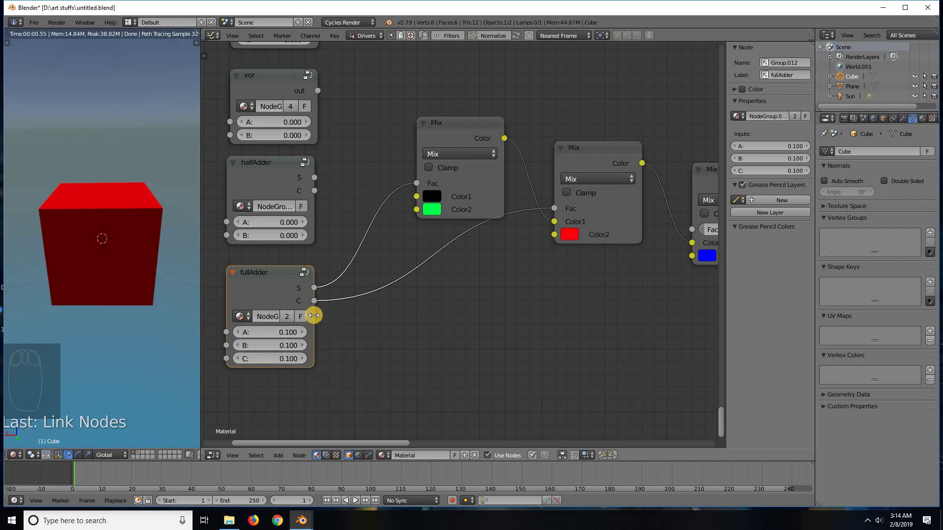
Cut the fullAdder's C link to check the S output alone, and reconnect C to the red Mix node's Fac.
{"action": "mouse_move", "coordinate": [314, 316]}
{"action": "left_mouse_down"}
{"action": "mouse_move", "coordinate": [379, 314]}
{"action": "mouse_move", "coordinate": [318, 318]}
{"action": "left_mouse_up"}
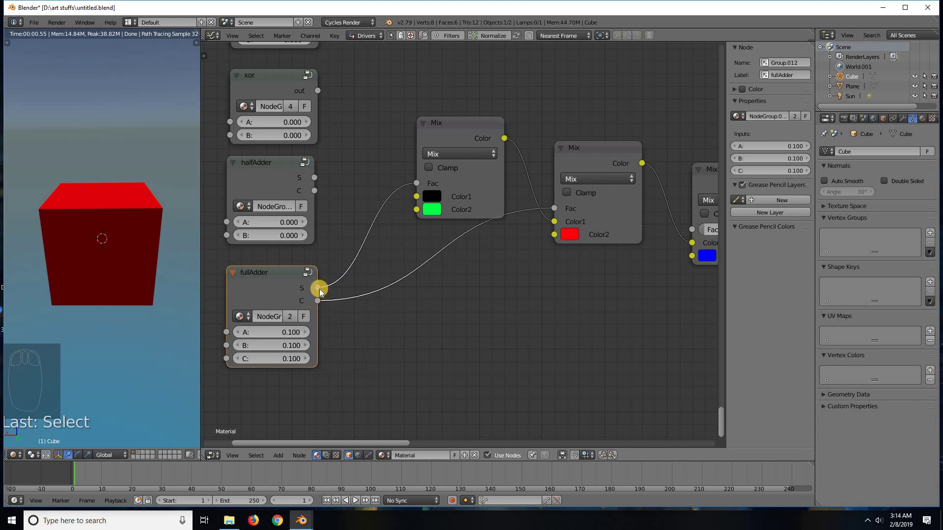
{"action": "left_click_drag", "start_coordinate": [410, 249], "coordinate": [442, 295], "text": "ctrl"}
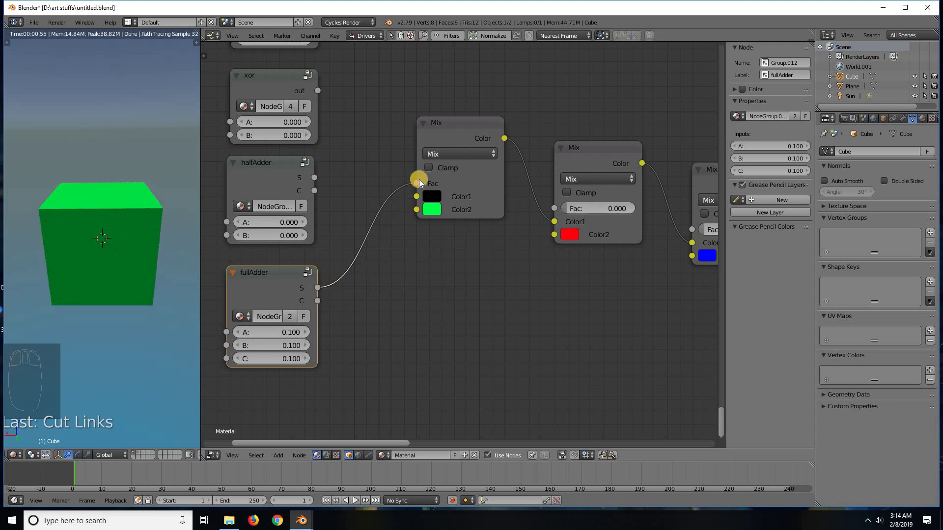
{"action": "left_click_drag", "start_coordinate": [316, 300], "coordinate": [554, 208]}
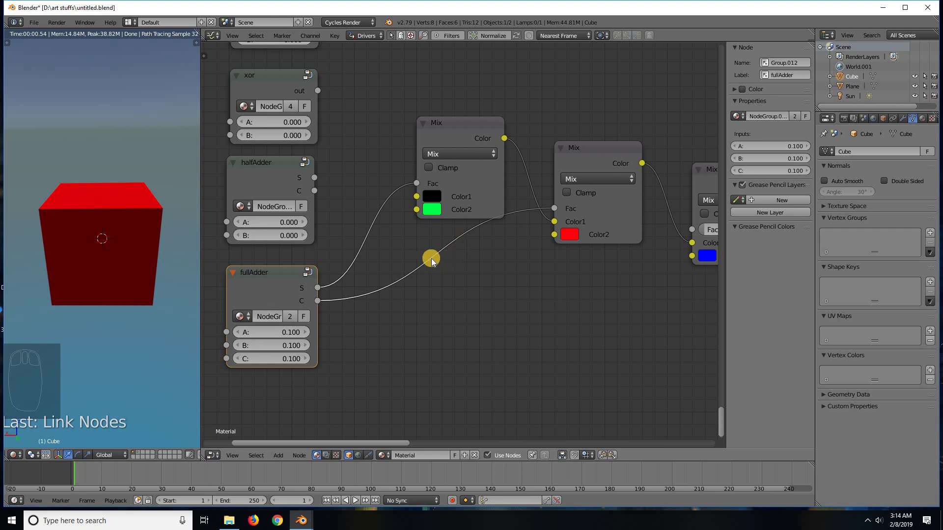
Set the fullAdder's inputs A, B and C back to 0.
{"action": "middle_click_drag", "start_coordinate": [400, 282], "coordinate": [340, 291]}
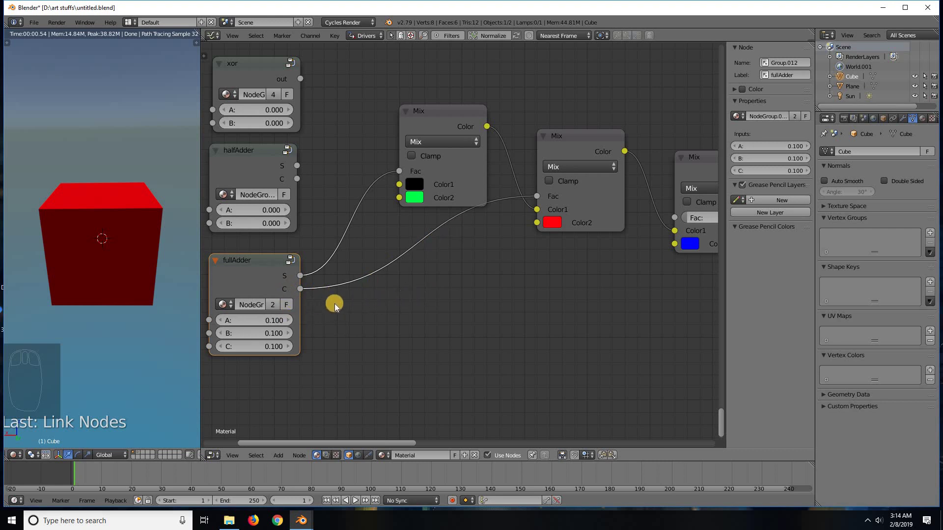
{"action": "middle_click_drag", "start_coordinate": [316, 332], "coordinate": [398, 311]}
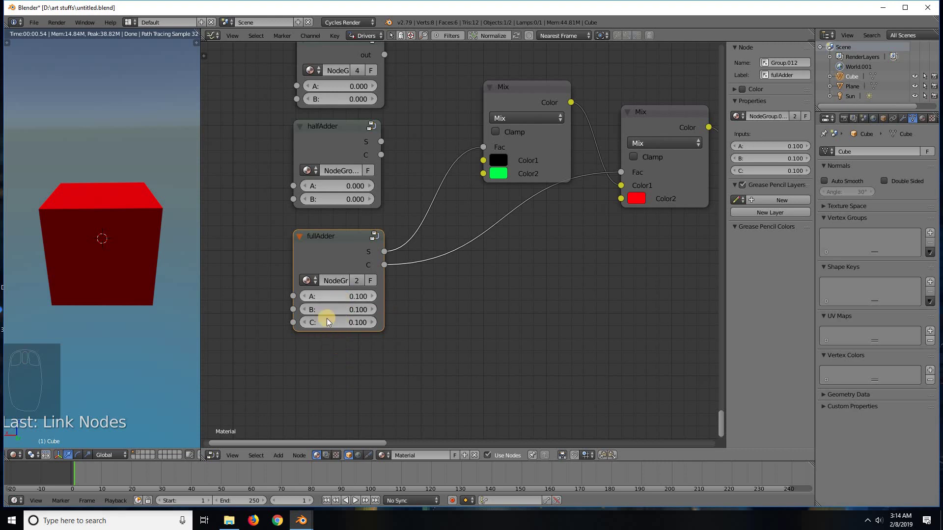
{"action": "left_click", "coordinate": [302, 296]}
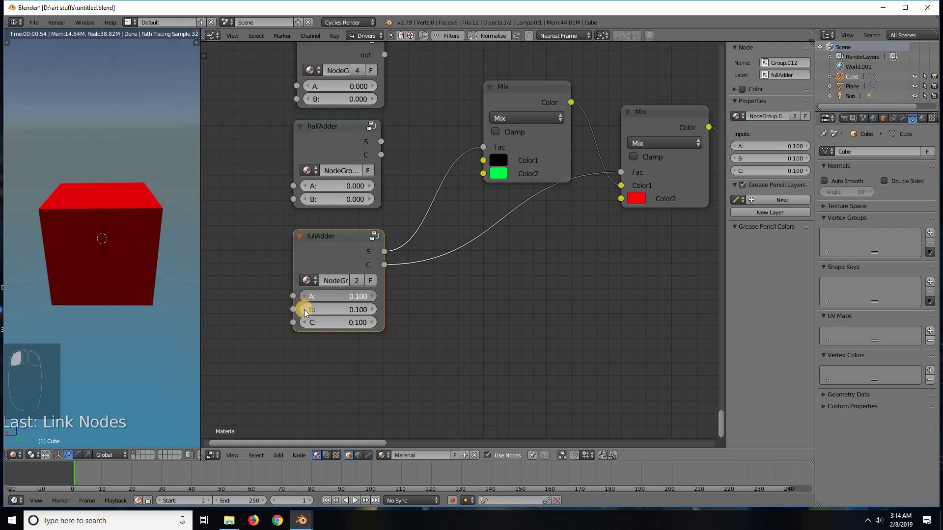
{"action": "left_click", "coordinate": [301, 309]}
{"action": "left_click", "coordinate": [301, 323]}
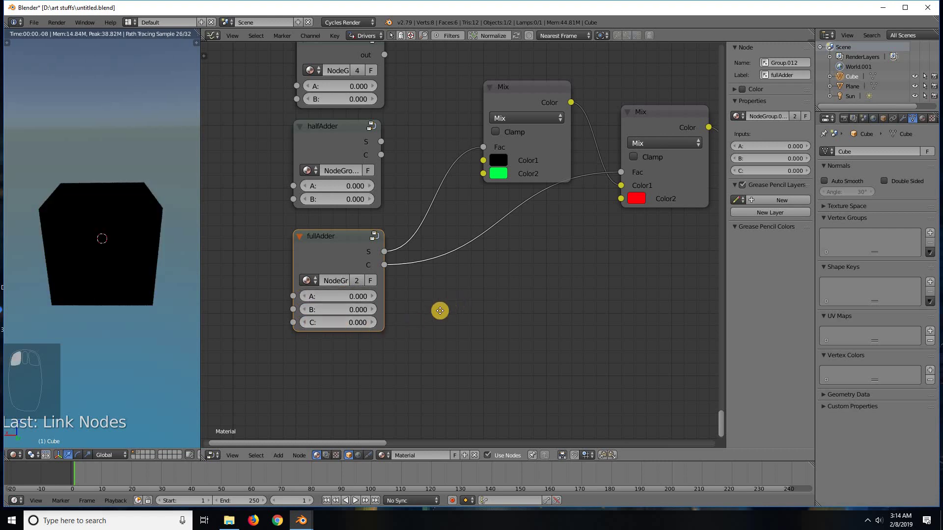
Duplicate the 'and' group node and place the copy beside the fullAdder, below the Mix nodes.
{"action": "middle_click_drag", "start_coordinate": [408, 309], "coordinate": [369, 302]}
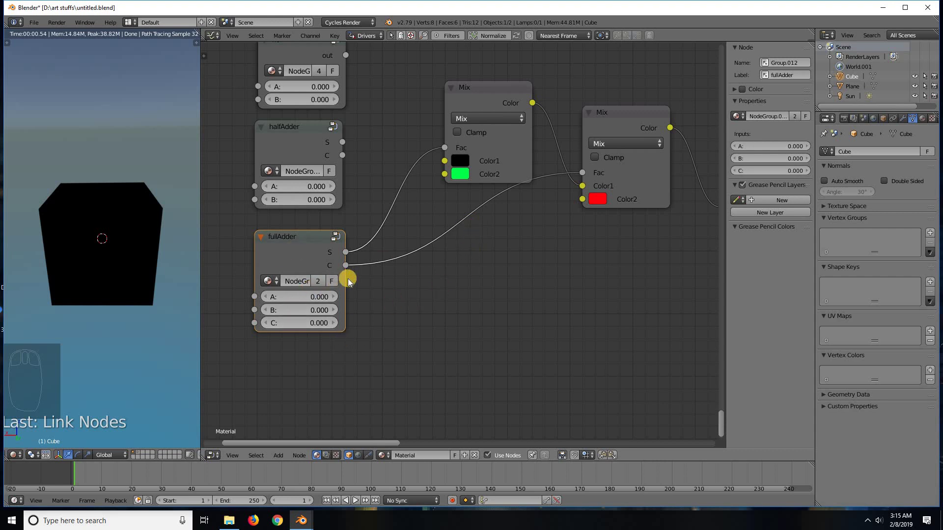
{"action": "middle_click_drag", "start_coordinate": [493, 264], "coordinate": [355, 288]}
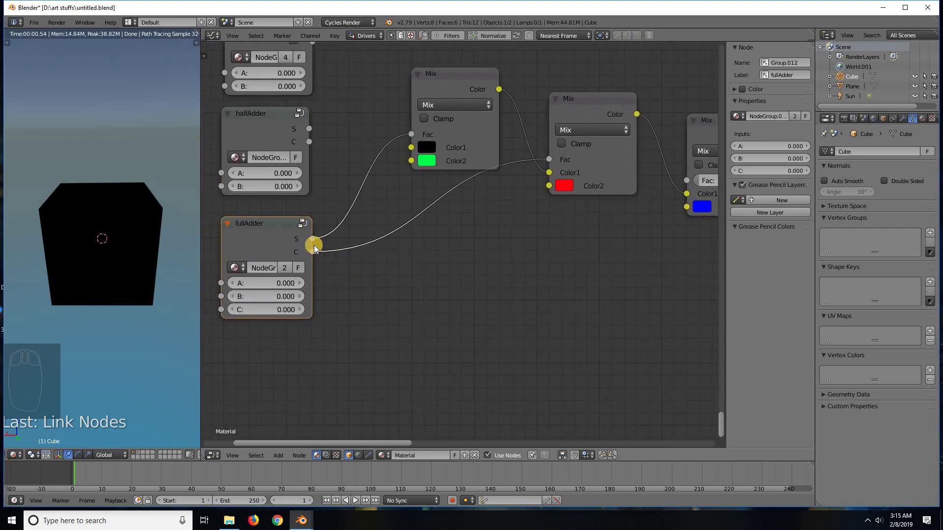
{"action": "middle_click_drag", "start_coordinate": [495, 276], "coordinate": [456, 275]}
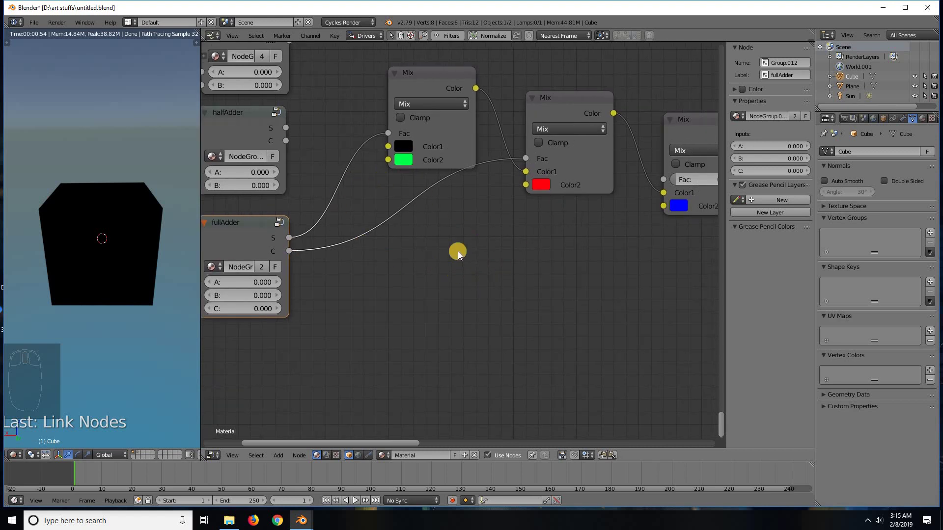
{"action": "key", "text": "shift+a"}
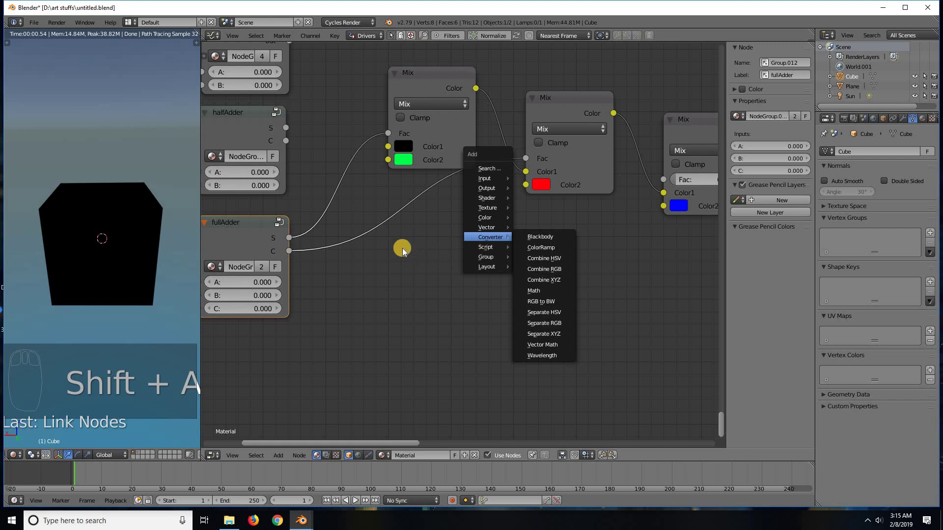
{"action": "middle_click_drag", "start_coordinate": [447, 442], "coordinate": [449, 275]}
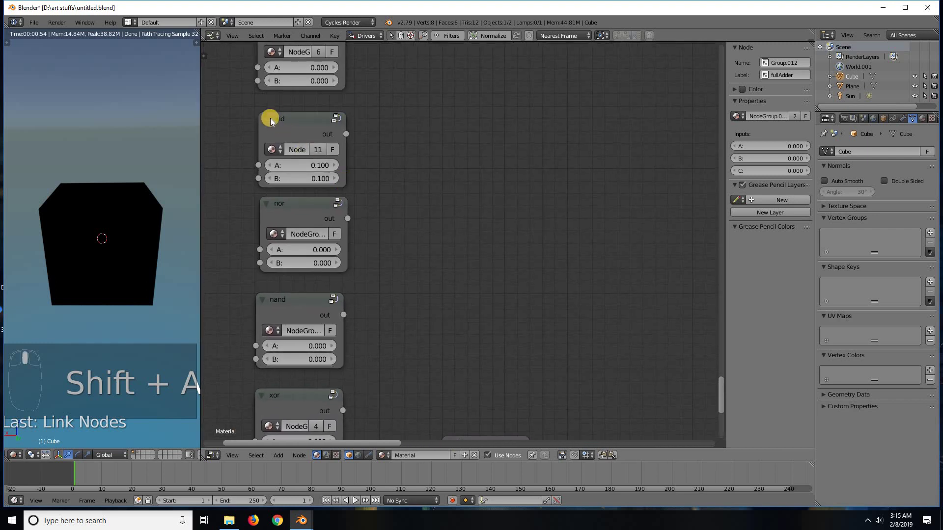
{"action": "left_click", "coordinate": [270, 113]}
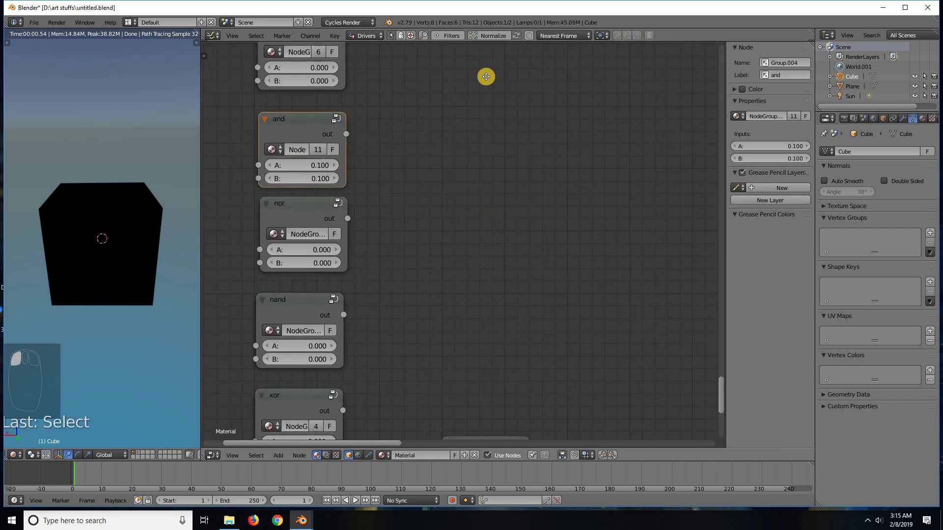
{"action": "middle_click_drag", "start_coordinate": [486, 75], "coordinate": [446, 170]}
{"action": "key", "text": "shift+d"}
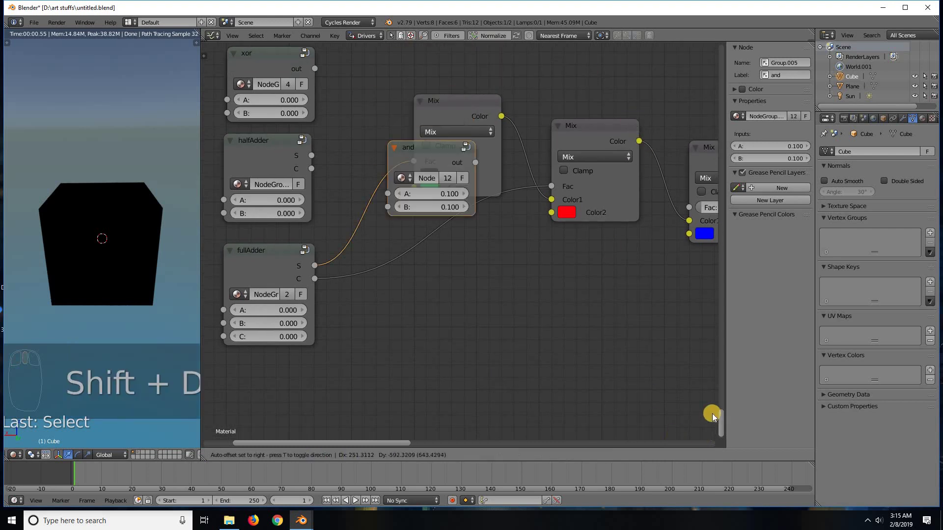
{"action": "left_click", "coordinate": [612, 315]}
{"action": "middle_click_drag", "start_coordinate": [499, 266], "coordinate": [465, 249]}
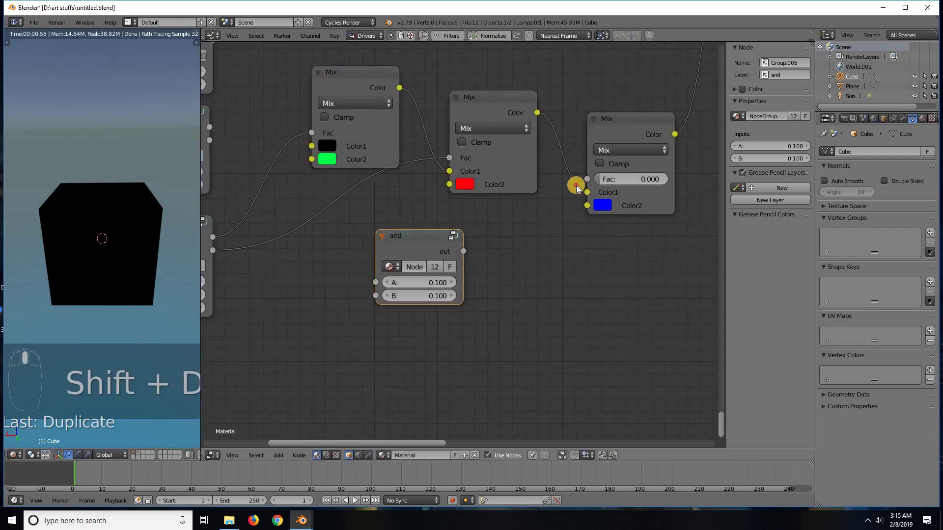
Connect the copied 'and' node's output to the blue Mix node's Fac and set its A and B inputs to 0.
{"action": "left_click_drag", "start_coordinate": [463, 251], "coordinate": [586, 179]}
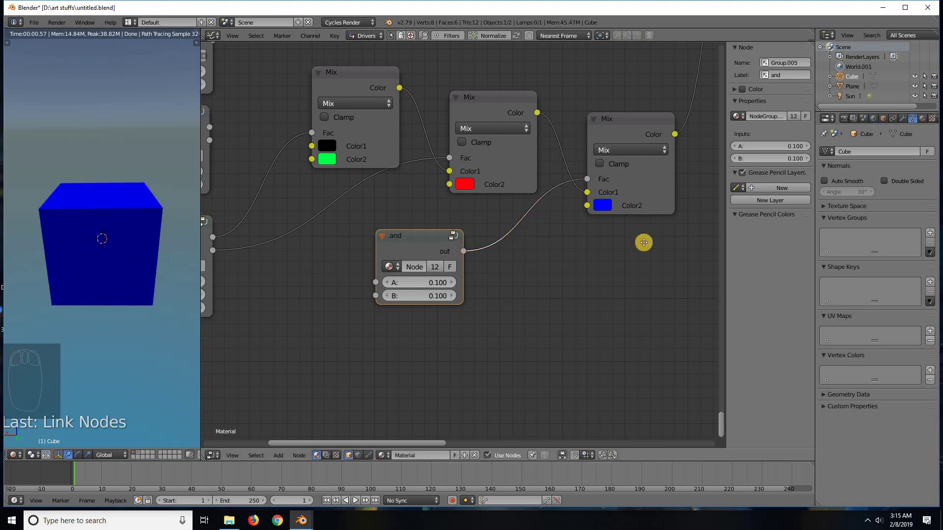
{"action": "middle_click_drag", "start_coordinate": [644, 243], "coordinate": [660, 237]}
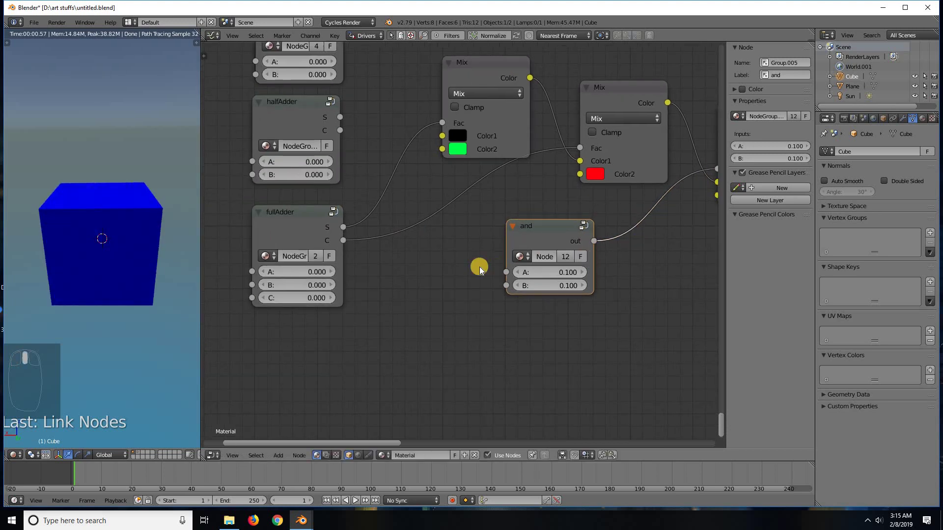
{"action": "left_click", "coordinate": [517, 269]}
{"action": "left_click", "coordinate": [516, 283]}
Link the fullAdder's S and C outputs to the 'and' node's A and B inputs and adjust that node's position.
{"action": "middle_click_drag", "start_coordinate": [454, 211], "coordinate": [348, 219]}
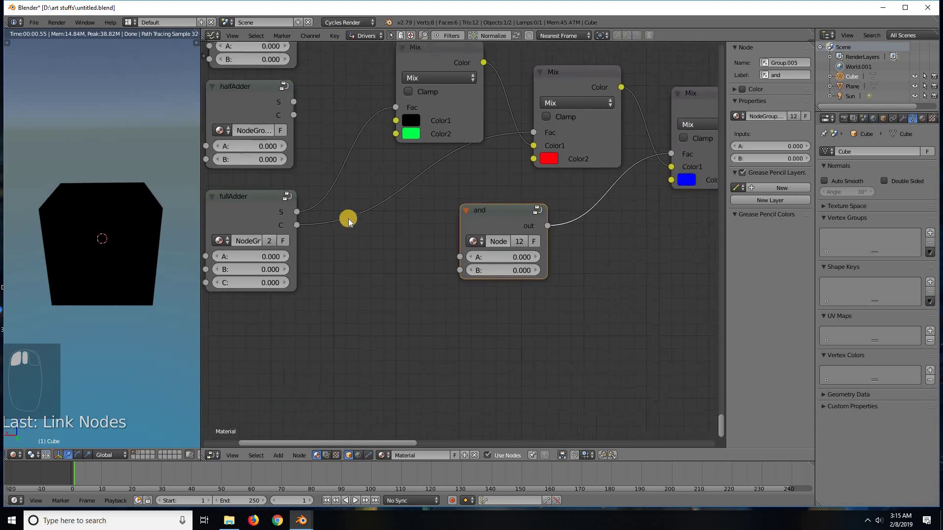
{"action": "left_click_drag", "start_coordinate": [297, 210], "coordinate": [462, 266]}
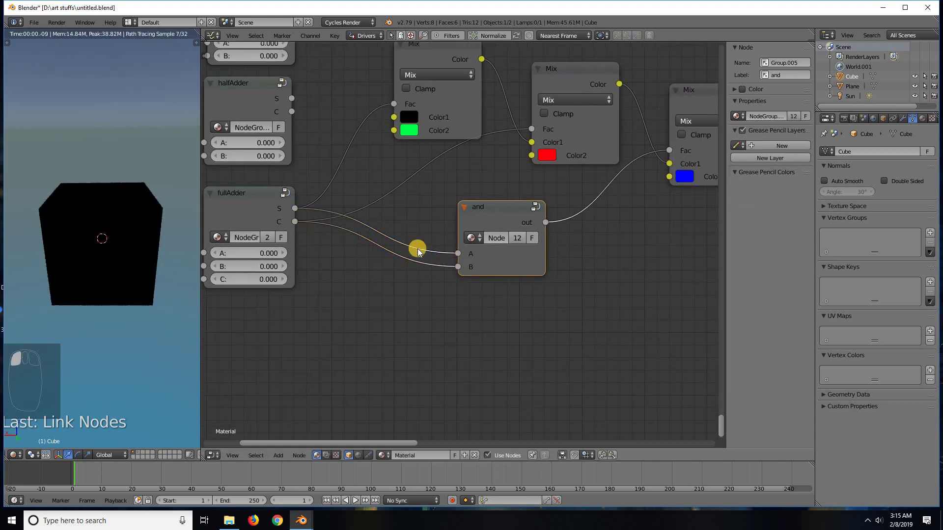
{"action": "left_click", "coordinate": [418, 252]}
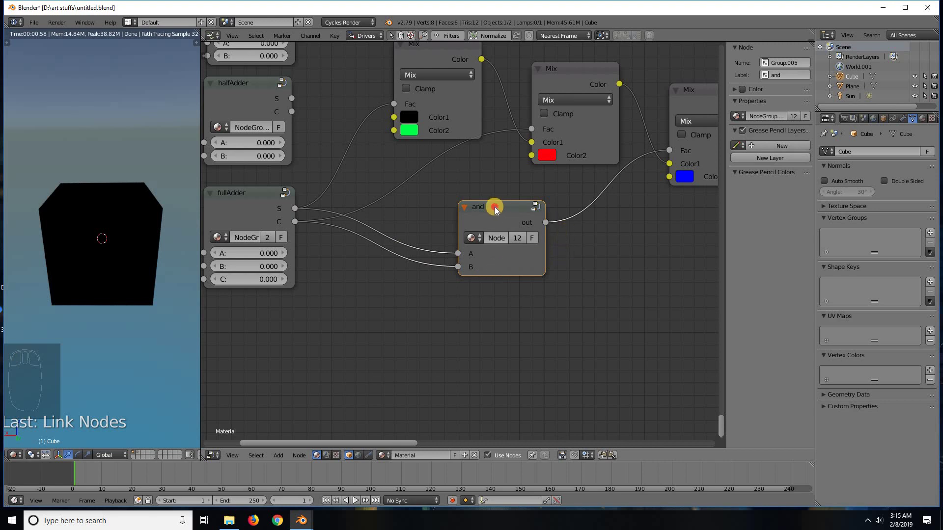
{"action": "left_click_drag", "start_coordinate": [465, 206], "coordinate": [469, 176]}
Test the fullAdder with A alone, B alone and C alone at 0.1, returning each input to 0.
{"action": "middle_click_drag", "start_coordinate": [469, 176], "coordinate": [496, 179]}
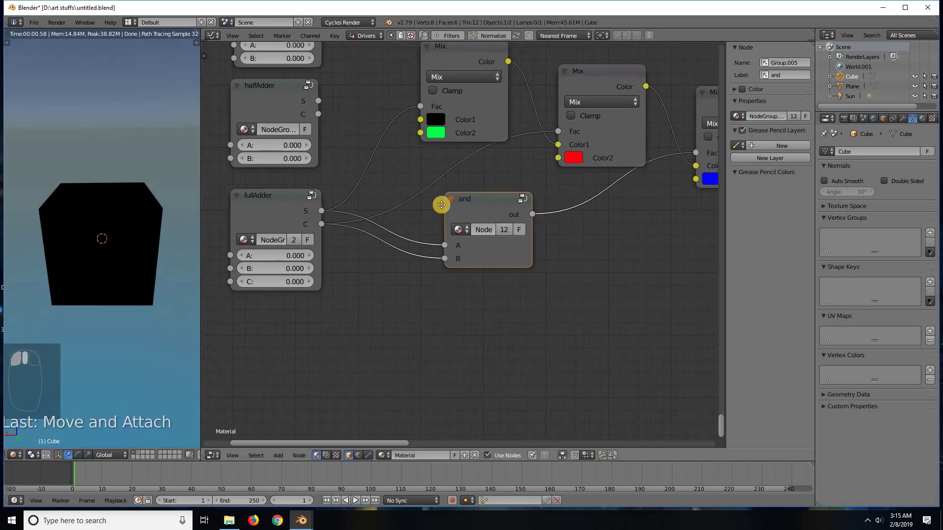
{"action": "middle_click_drag", "start_coordinate": [442, 204], "coordinate": [429, 232]}
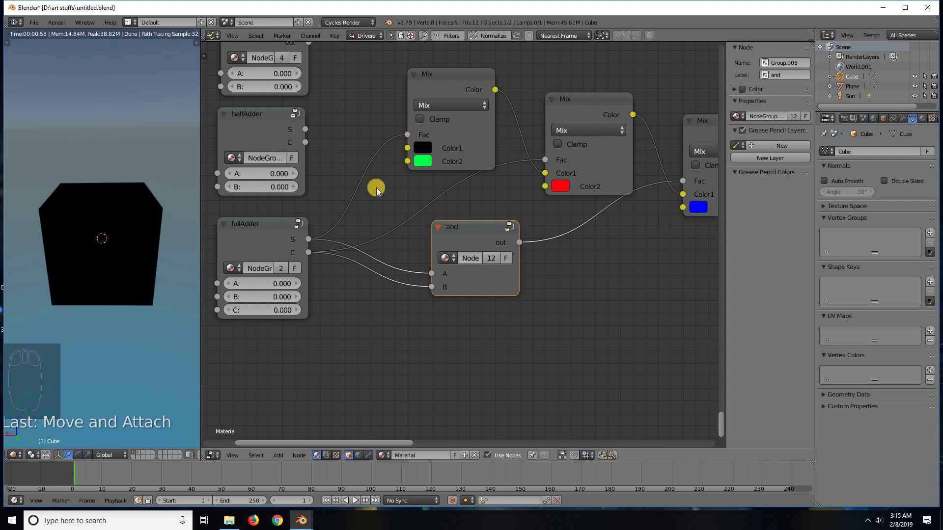
{"action": "left_click", "coordinate": [296, 283]}
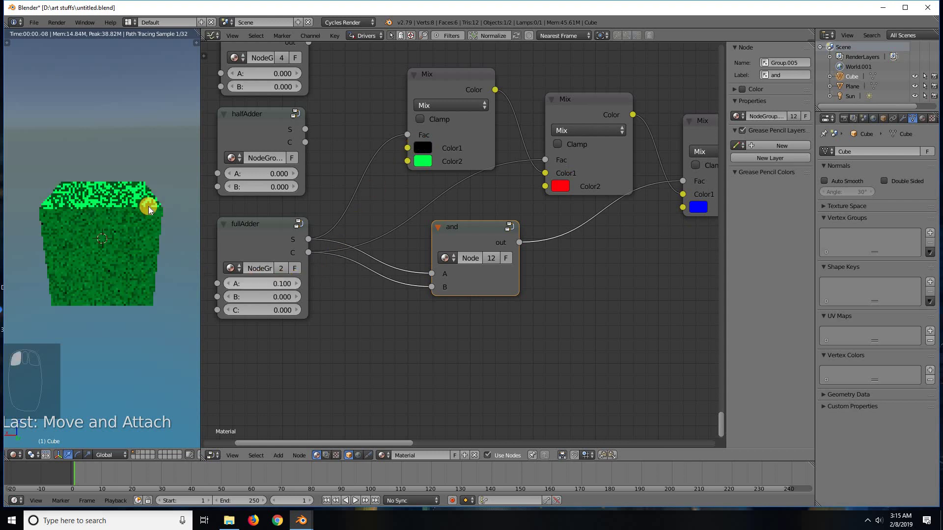
{"action": "left_click", "coordinate": [229, 283]}
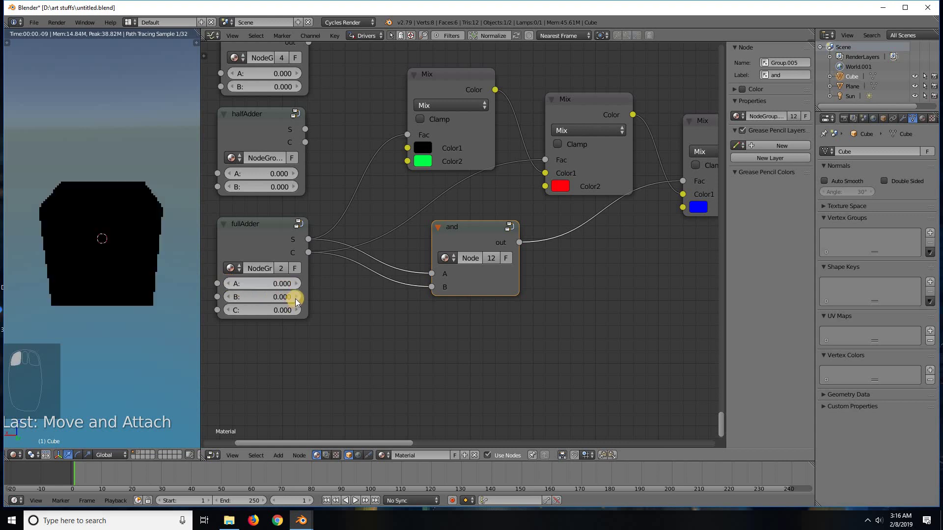
{"action": "left_click", "coordinate": [228, 298]}
{"action": "left_click", "coordinate": [228, 297]}
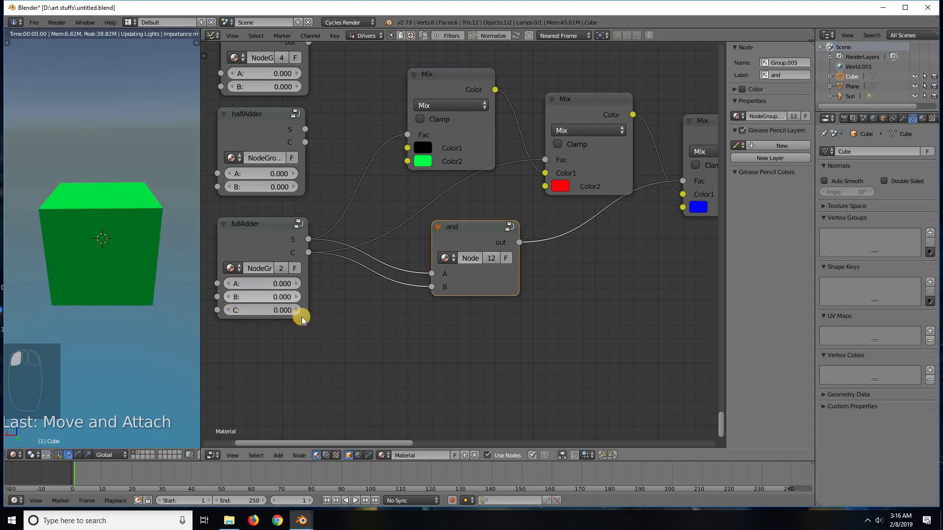
{"action": "left_click", "coordinate": [296, 310]}
{"action": "left_click", "coordinate": [228, 310]}
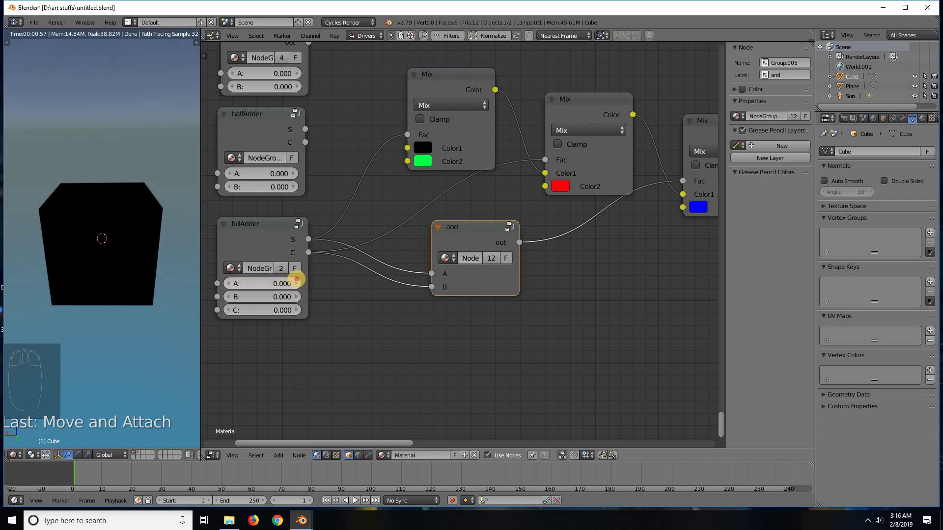
Test the fullAdder with two inputs at 0.1: A and B, A and C, and finally B and C.
{"action": "left_click", "coordinate": [297, 281]}
{"action": "left_click", "coordinate": [296, 295]}
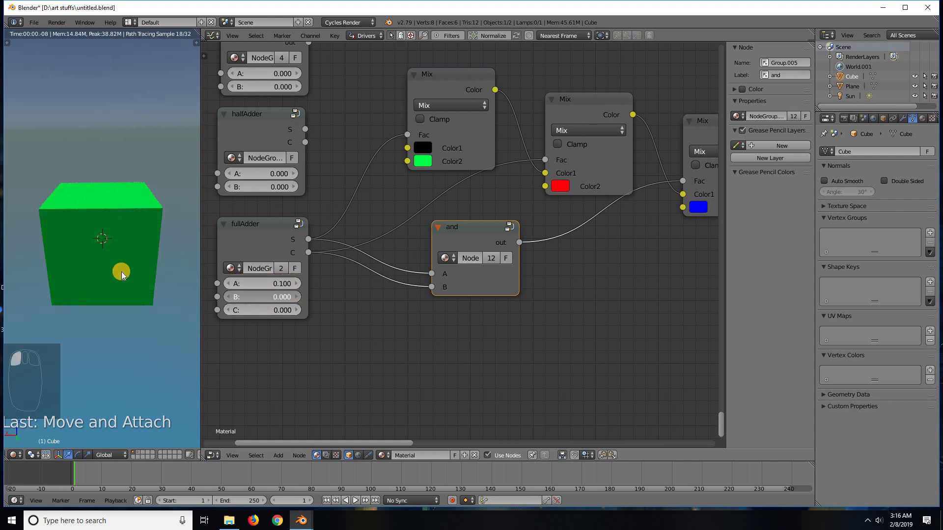
{"action": "left_click", "coordinate": [230, 297]}
{"action": "left_click", "coordinate": [296, 310]}
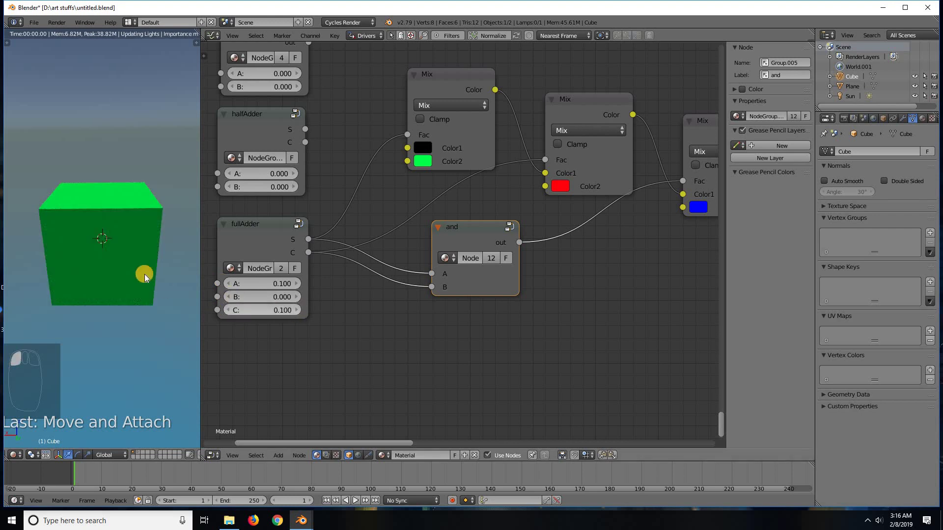
{"action": "left_click", "coordinate": [229, 283]}
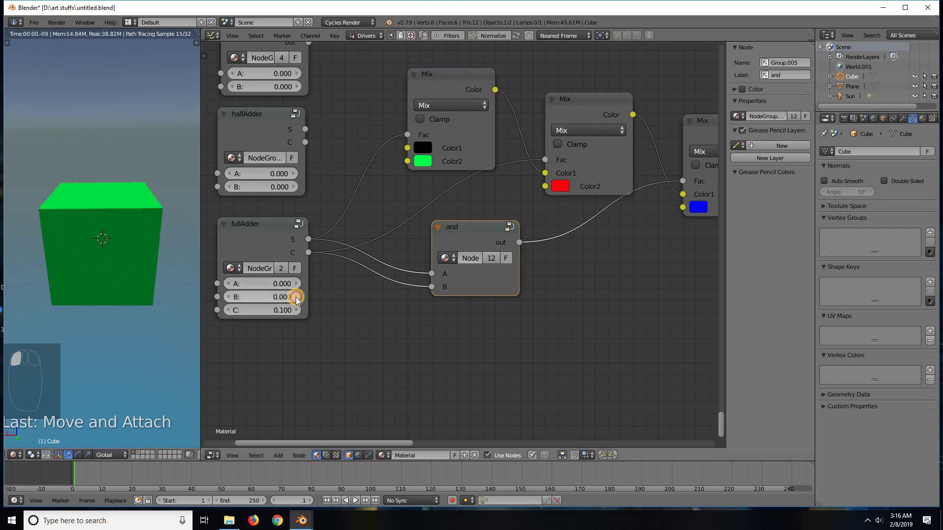
{"action": "left_click", "coordinate": [297, 298]}
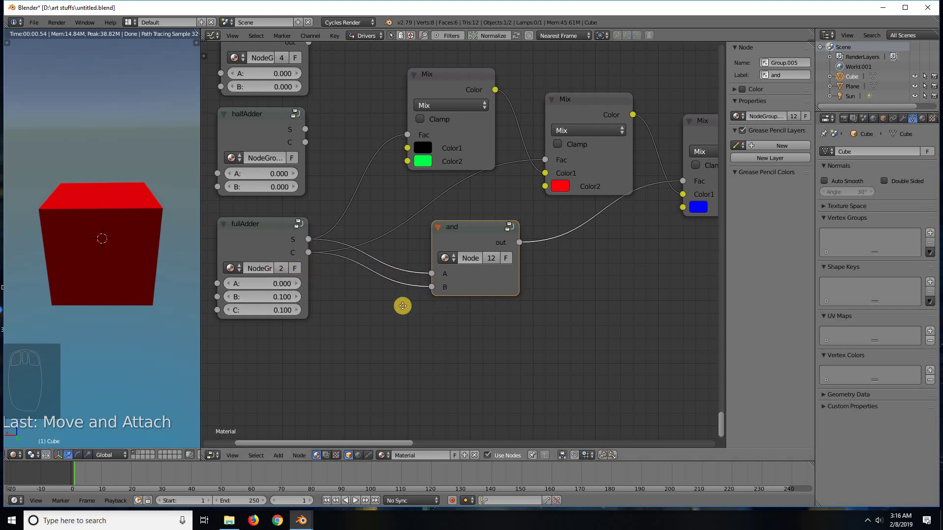
{"action": "middle_click_drag", "start_coordinate": [412, 275], "coordinate": [329, 275]}
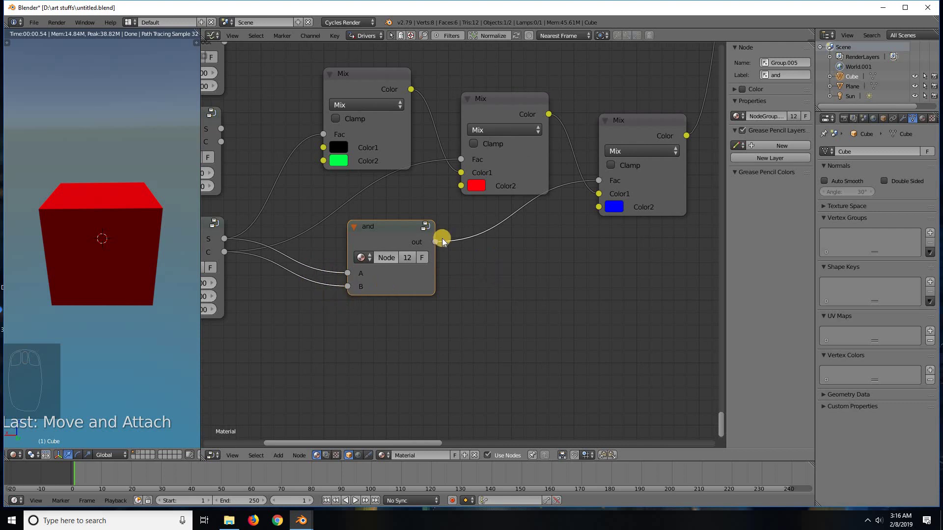
{"action": "middle_click_drag", "start_coordinate": [337, 319], "coordinate": [414, 307]}
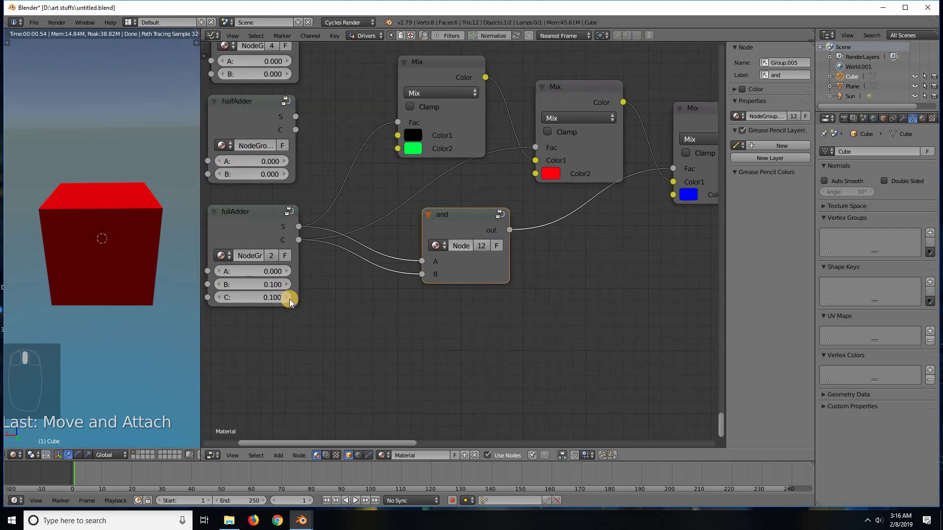
Test the fullAdder with all three inputs A, B and C at 0.1.
{"action": "left_click", "coordinate": [286, 271]}
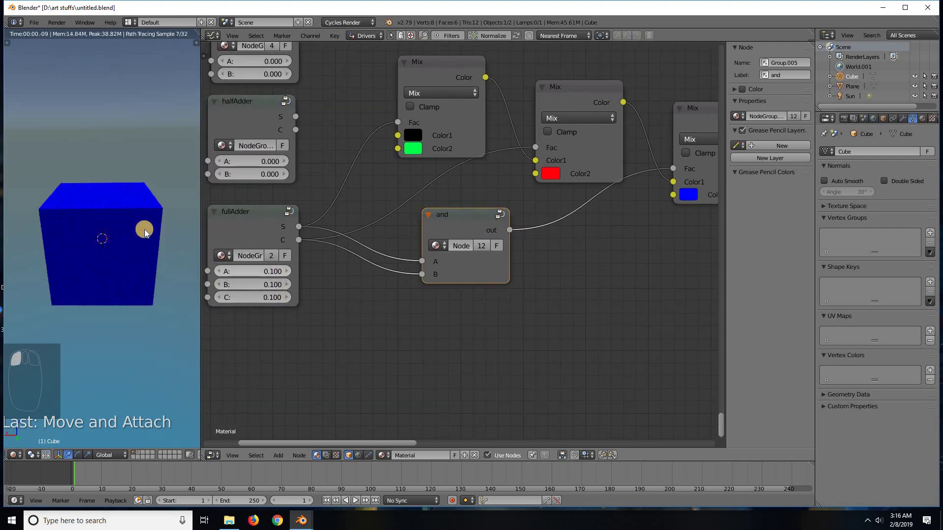
{"action": "scroll", "coordinate": [491, 287], "scroll_direction": "down", "scroll_amount": 6}
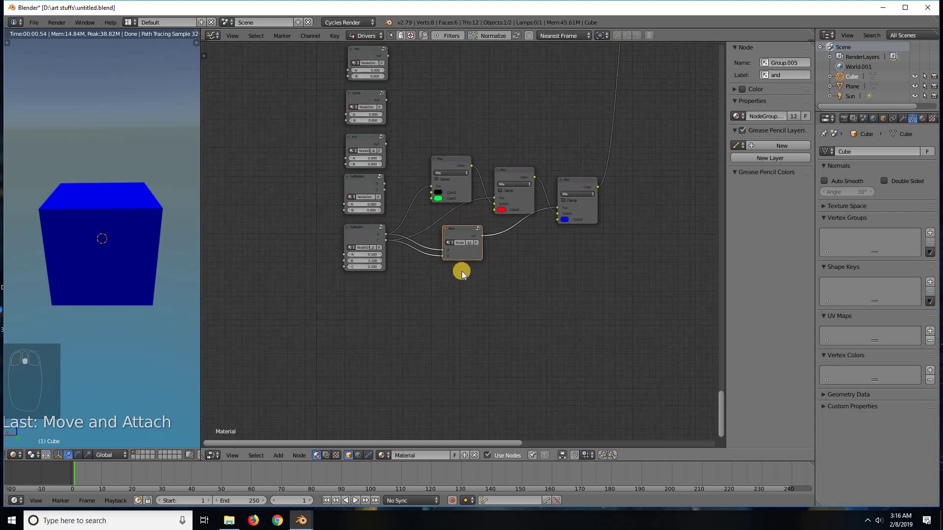
{"action": "scroll", "coordinate": [451, 231], "scroll_direction": "down", "scroll_amount": 3}
{"action": "middle_click_drag", "start_coordinate": [443, 266], "coordinate": [417, 233]}
{"action": "scroll", "coordinate": [417, 233], "scroll_direction": "down", "scroll_amount": 2}
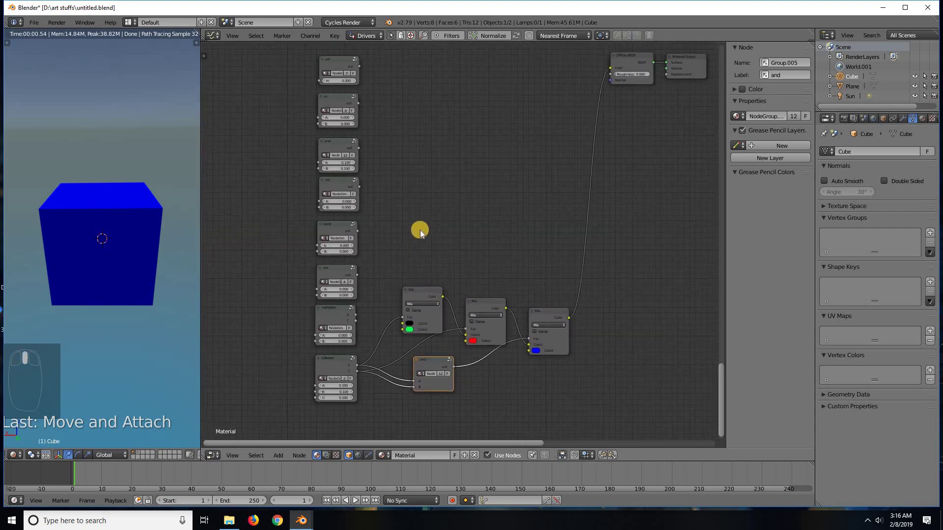
Examine the math-node networks behind the gates and adders, and the column of grouped gate nodes with the Mix chain.
{"action": "middle_click_drag", "start_coordinate": [434, 117], "coordinate": [385, 375]}
{"action": "scroll", "coordinate": [395, 194], "scroll_direction": "down", "scroll_amount": 5}
{"action": "scroll", "coordinate": [423, 269], "scroll_direction": "down", "scroll_amount": 1}
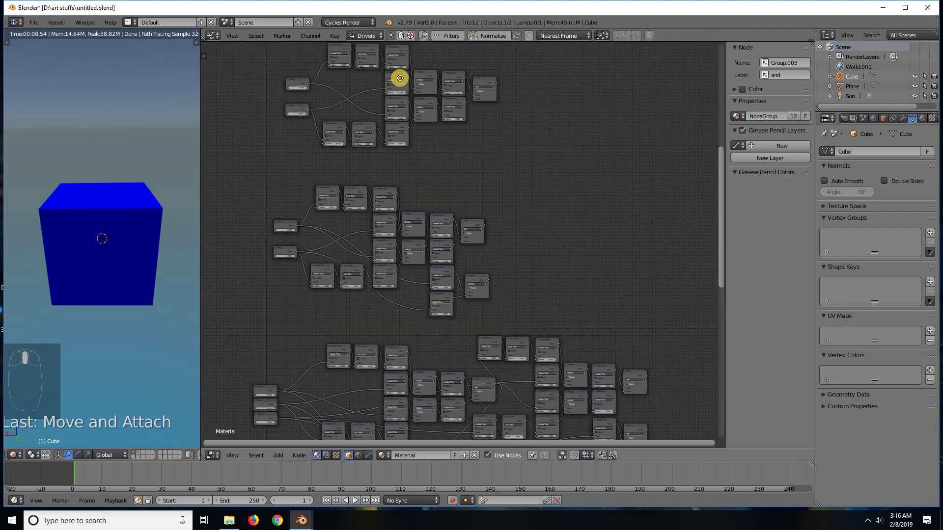
{"action": "middle_click_drag", "start_coordinate": [397, 78], "coordinate": [402, 328]}
{"action": "middle_click_drag", "start_coordinate": [407, 176], "coordinate": [407, 216]}
{"action": "middle_click_drag", "start_coordinate": [439, 436], "coordinate": [464, 201]}
{"action": "middle_click_drag", "start_coordinate": [412, 285], "coordinate": [376, 370]}
{"action": "middle_click_drag", "start_coordinate": [434, 388], "coordinate": [476, 247]}
{"action": "middle_click_drag", "start_coordinate": [444, 342], "coordinate": [485, 281]}
{"action": "scroll", "coordinate": [459, 314], "scroll_direction": "up", "scroll_amount": 2}
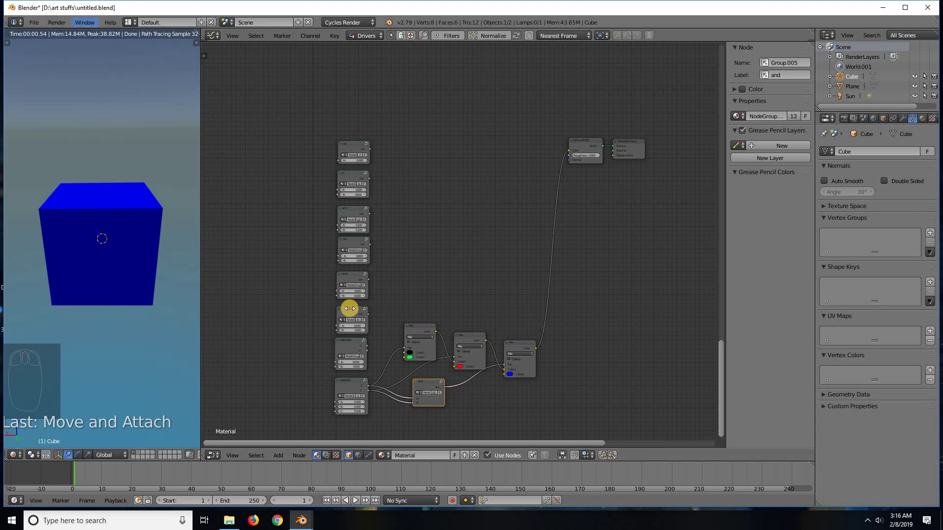
{"action": "scroll", "coordinate": [391, 344], "scroll_direction": "up", "scroll_amount": 2}
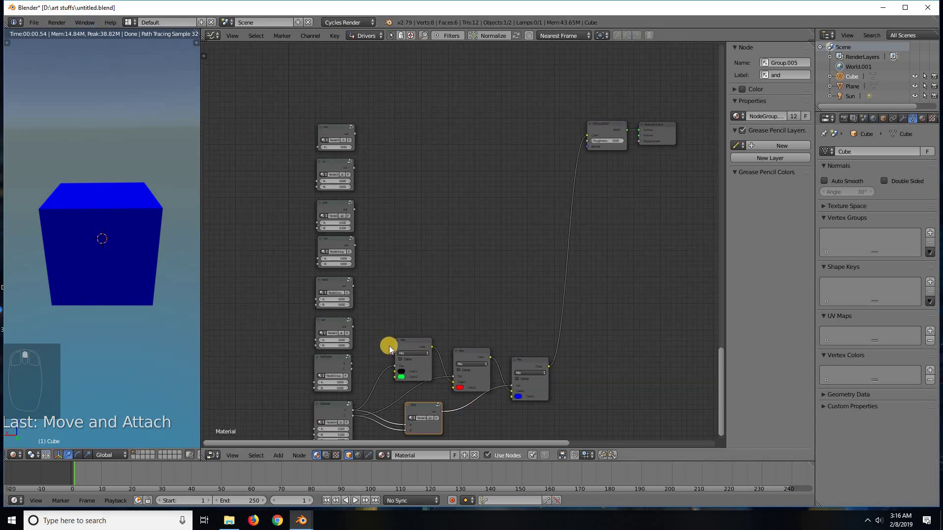
{"action": "scroll", "coordinate": [389, 346], "scroll_direction": "down", "scroll_amount": 1}
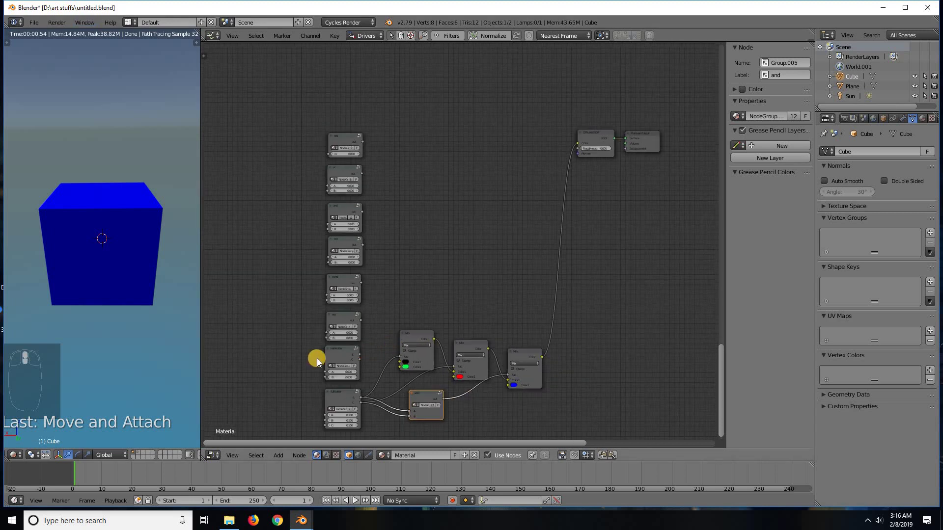
Show the layer containing the plane, select the plane and inspect its Material.001 node tree with the fullAdder group.
{"action": "left_click", "coordinate": [137, 455]}
{"action": "middle_click_drag", "start_coordinate": [133, 342], "coordinate": [192, 293]}
{"action": "right_click", "coordinate": [146, 248]}
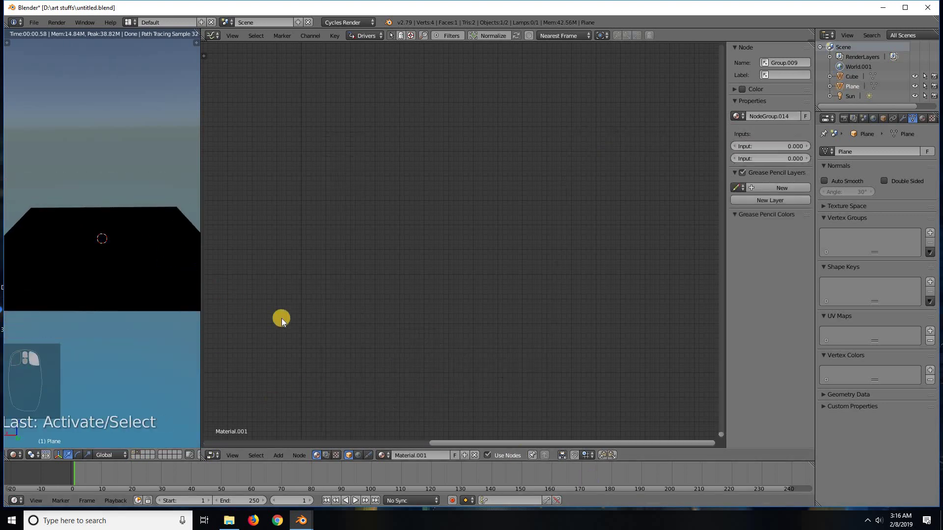
{"action": "scroll", "coordinate": [404, 280], "scroll_direction": "down", "scroll_amount": 3}
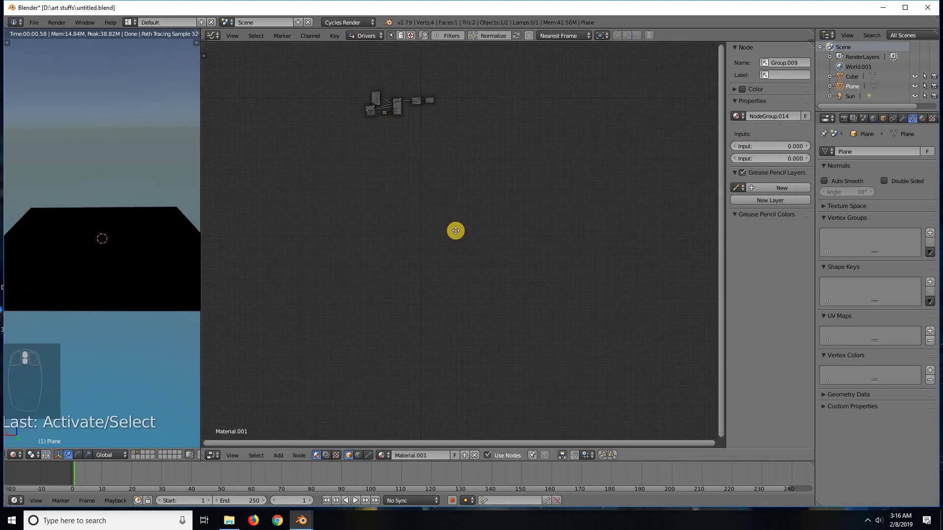
{"action": "middle_click_drag", "start_coordinate": [455, 230], "coordinate": [490, 300]}
{"action": "scroll", "coordinate": [491, 300], "scroll_direction": "up", "scroll_amount": 6}
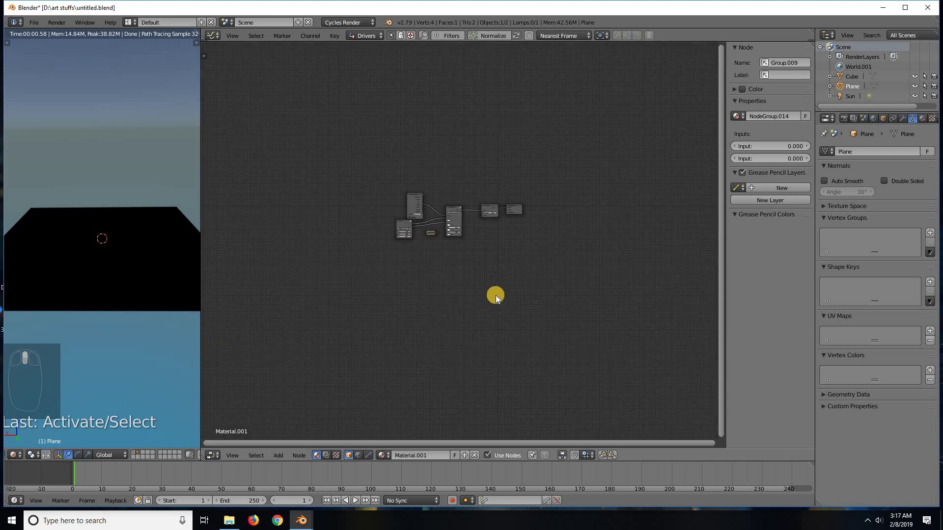
{"action": "scroll", "coordinate": [497, 296], "scroll_direction": "up", "scroll_amount": 2}
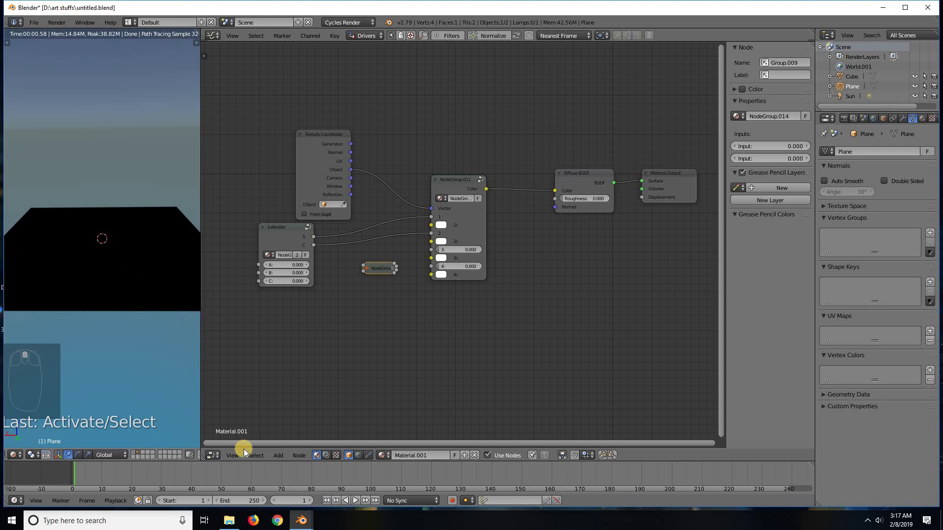
Launch a second Blender instance, dismiss its splash screen and add a cube mesh at the 3D cursor.
{"action": "right_click", "coordinate": [301, 520]}
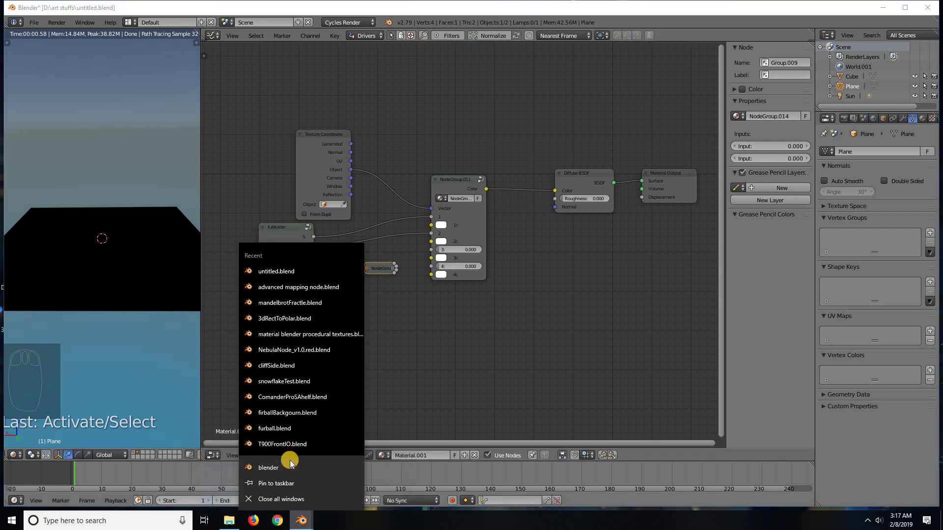
{"action": "left_click", "coordinate": [291, 466]}
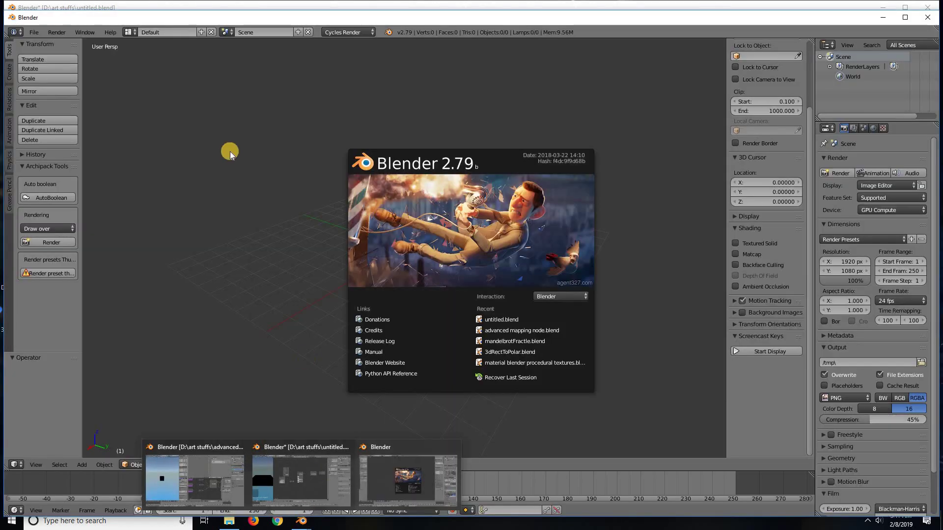
{"action": "left_click", "coordinate": [319, 235]}
{"action": "key", "text": "shift+a"}
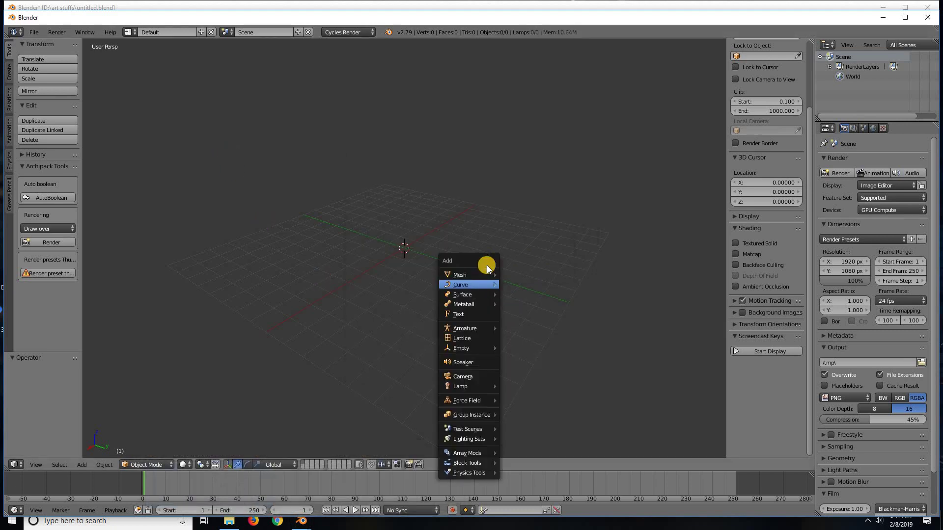
{"action": "mouse_move", "coordinate": [467, 274]}
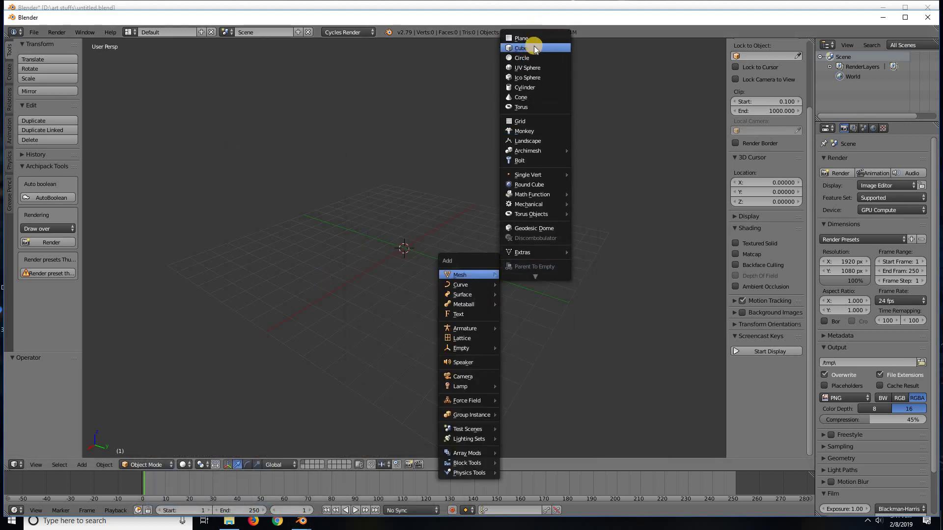
{"action": "left_click", "coordinate": [521, 42]}
{"action": "middle_click_drag", "start_coordinate": [421, 271], "coordinate": [400, 244]}
Hide the tool shelf, split the 3D view into two side-by-side areas, then hide the smaller area's properties sidebar and narrow that area.
{"action": "key", "text": "t"}
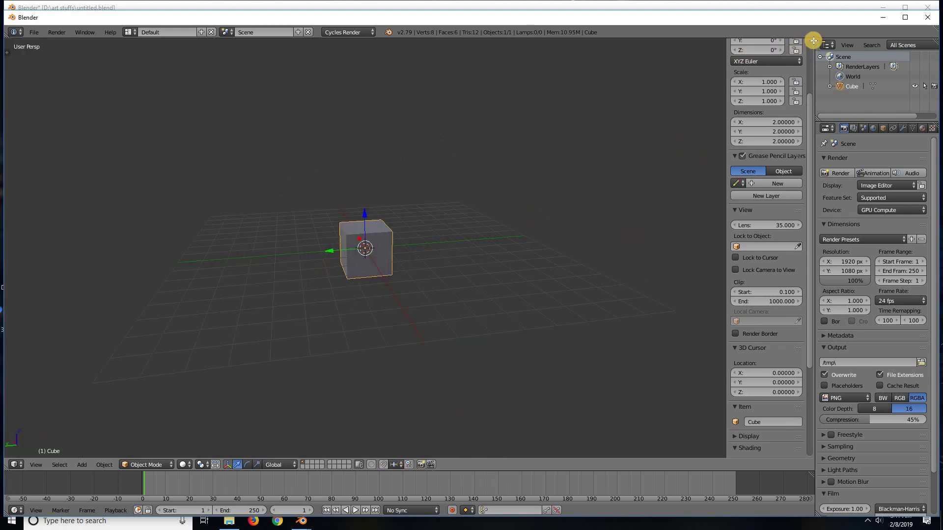
{"action": "left_click_drag", "start_coordinate": [812, 37], "coordinate": [264, 63]}
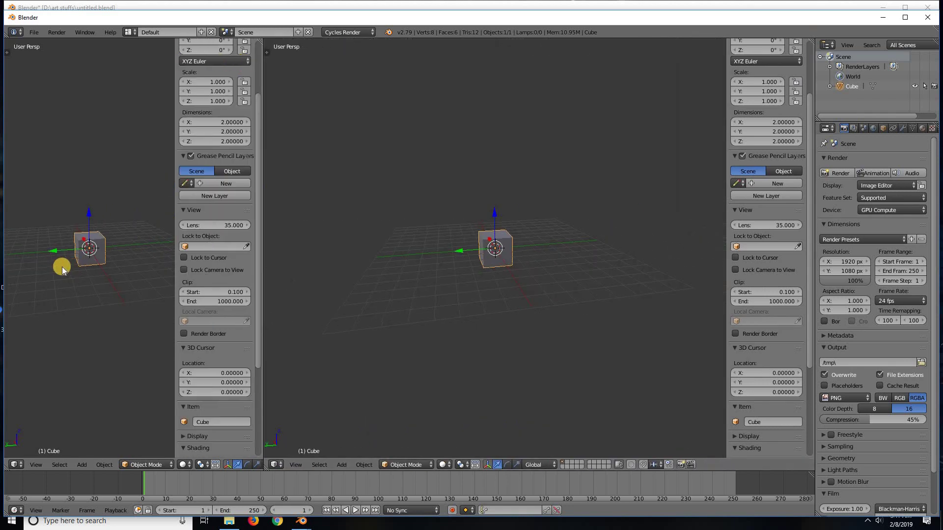
{"action": "key", "text": "n"}
{"action": "key", "text": "n"}
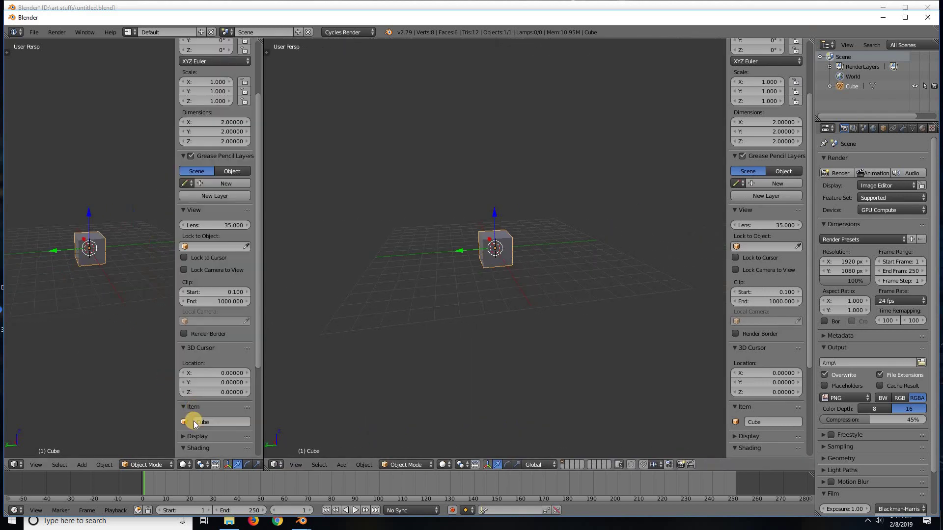
{"action": "scroll", "coordinate": [189, 432], "scroll_direction": "down", "scroll_amount": 5}
{"action": "left_click", "coordinate": [190, 448]}
{"action": "key", "text": "n"}
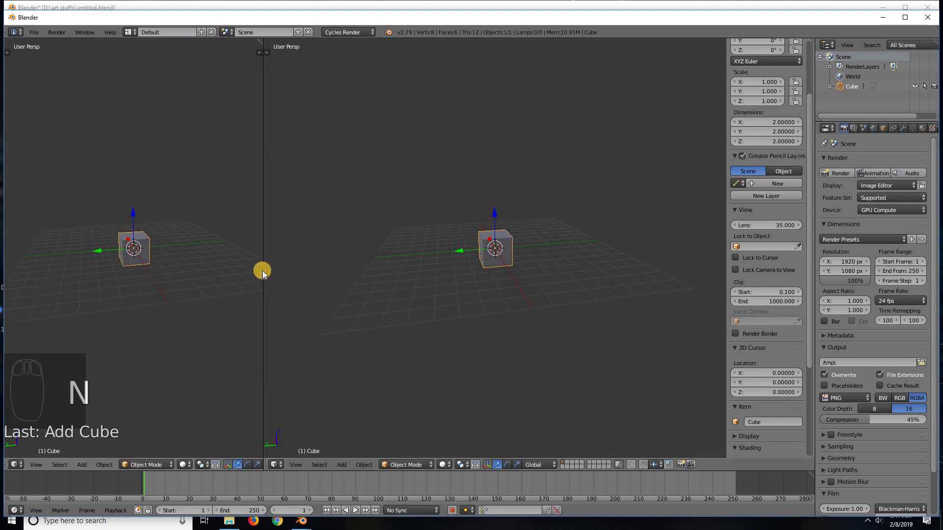
{"action": "left_click_drag", "start_coordinate": [265, 270], "coordinate": [183, 274]}
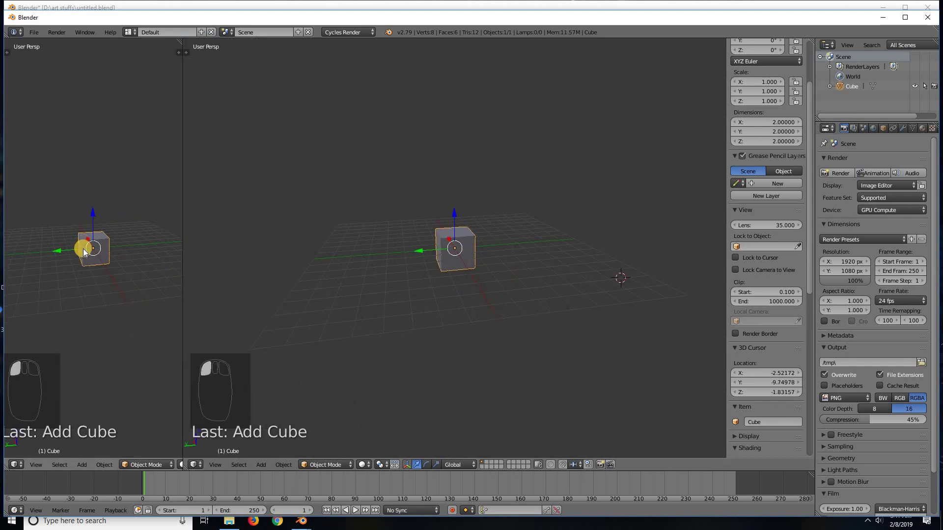
Snap the 3D cursor to the scene center and switch the narrow 3D view to rendered shading.
{"action": "key", "text": "shift+s"}
{"action": "left_click", "coordinate": [77, 298]}
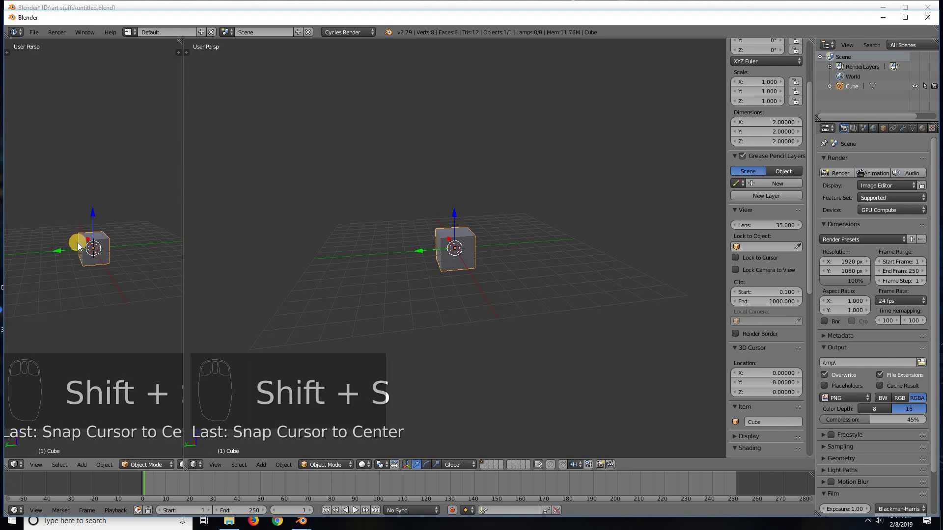
{"action": "key", "text": "shift+z"}
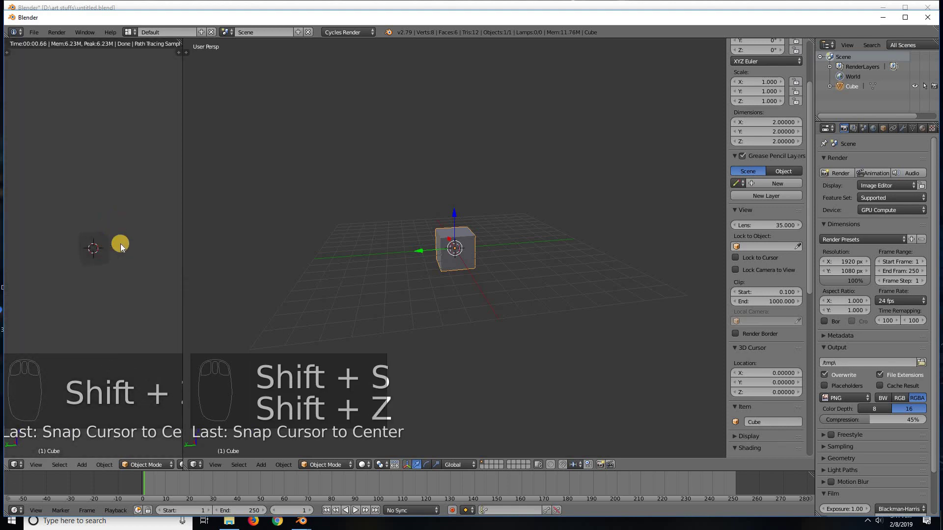
Change the wide 3D view into a Node Editor, show the World shader and enable Use Nodes for it.
{"action": "left_click", "coordinate": [196, 467]}
{"action": "left_click", "coordinate": [239, 366]}
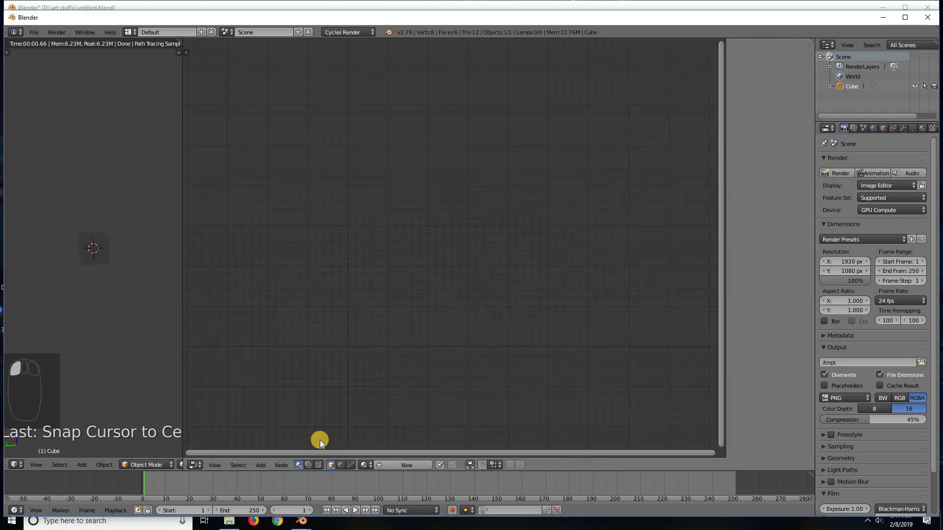
{"action": "left_click", "coordinate": [341, 465]}
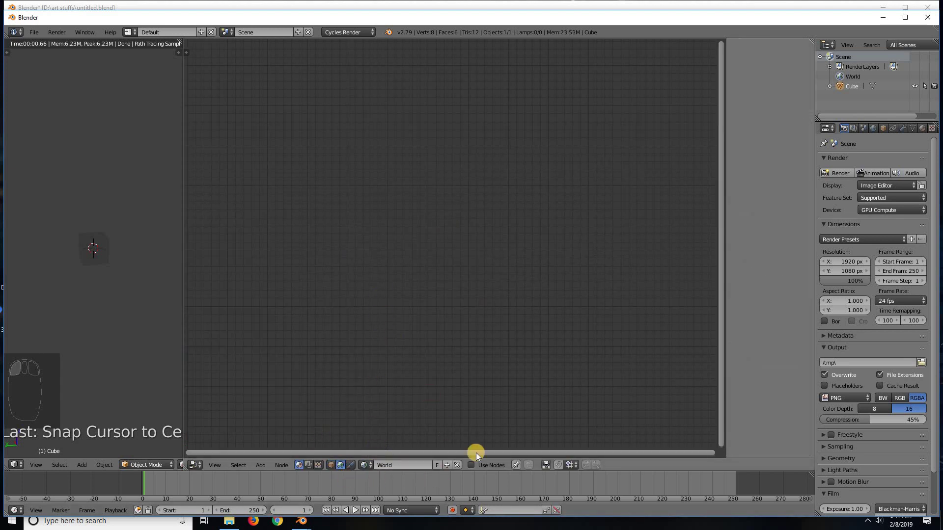
{"action": "left_click", "coordinate": [471, 465]}
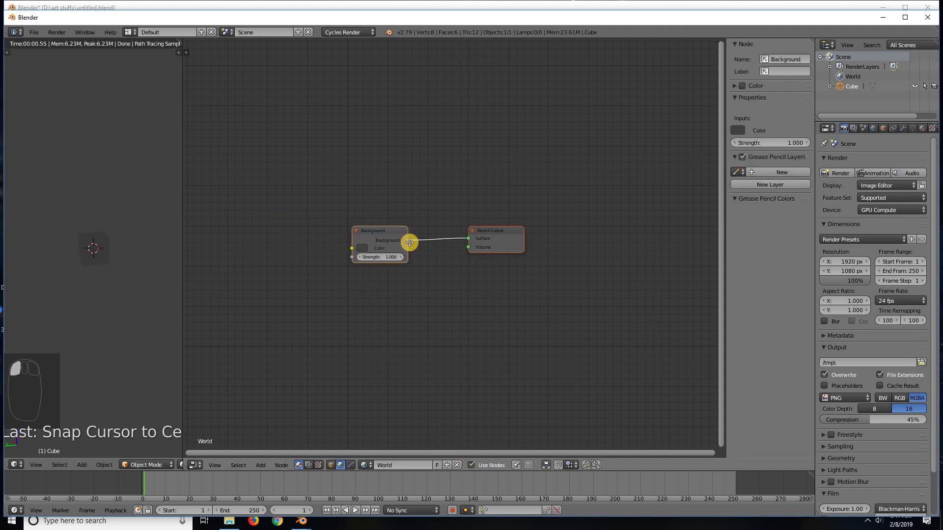
Add a Sky Texture node to the World and link its Color output to the Background node's Color.
{"action": "key", "text": "shift+a"}
{"action": "mouse_move", "coordinate": [347, 297]}
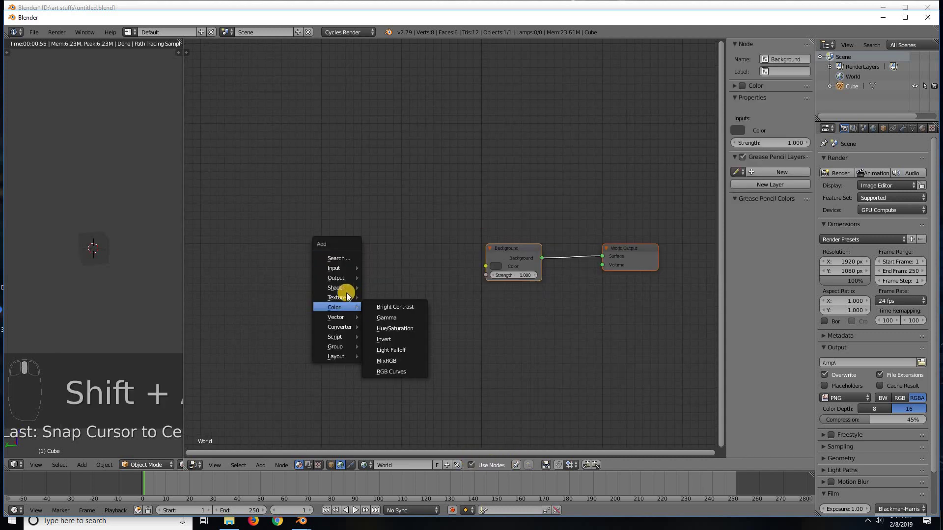
{"action": "left_click", "coordinate": [417, 422]}
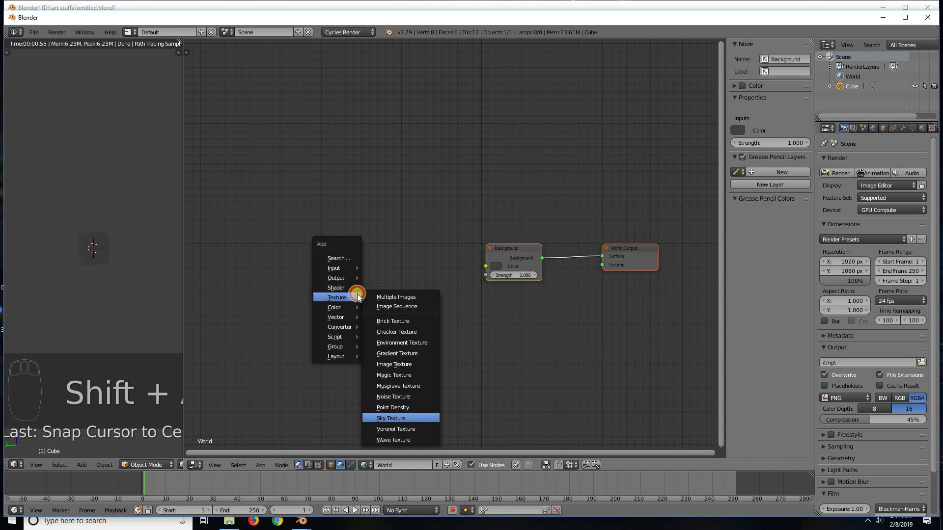
{"action": "left_click", "coordinate": [408, 260]}
{"action": "left_click_drag", "start_coordinate": [413, 262], "coordinate": [486, 266]}
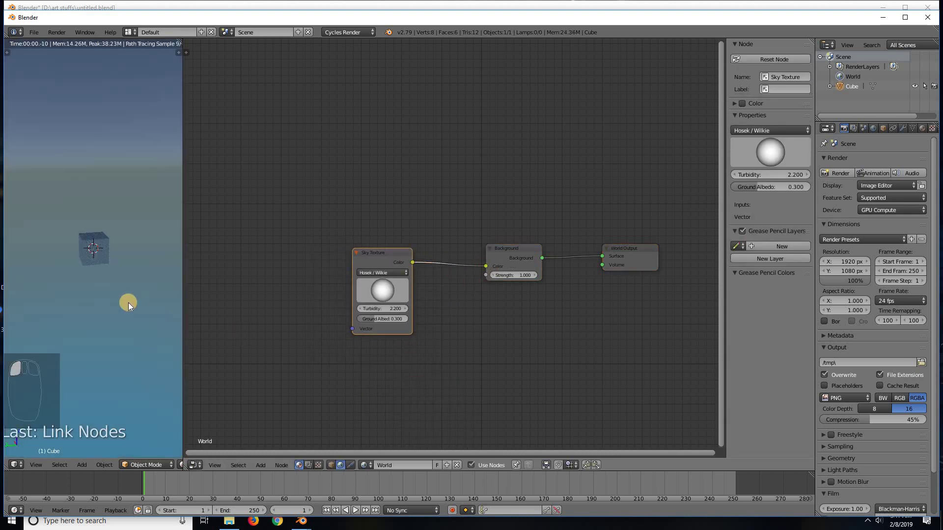
{"action": "middle_click_drag", "start_coordinate": [93, 306], "coordinate": [161, 264]}
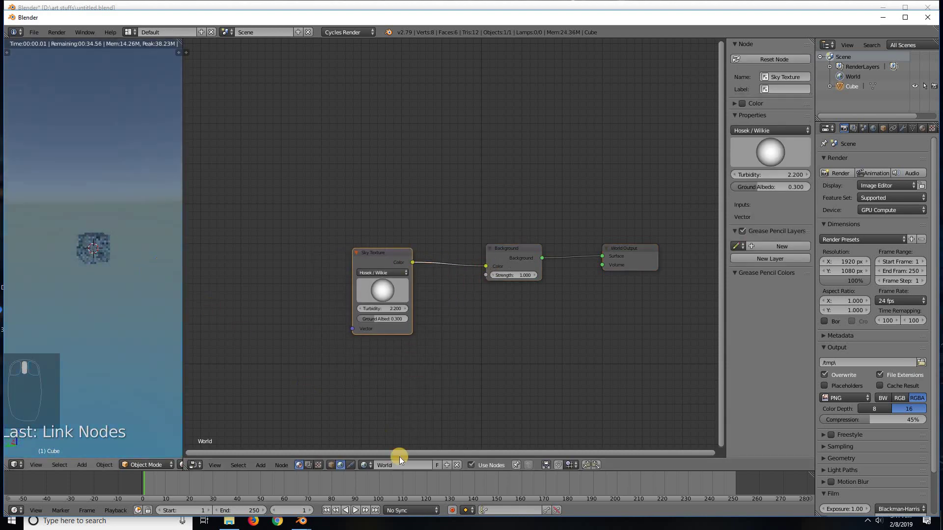
Return to object shader nodes and solid shading, add a Sun lamp and set its Emission strength to 3.
{"action": "left_click", "coordinate": [331, 465]}
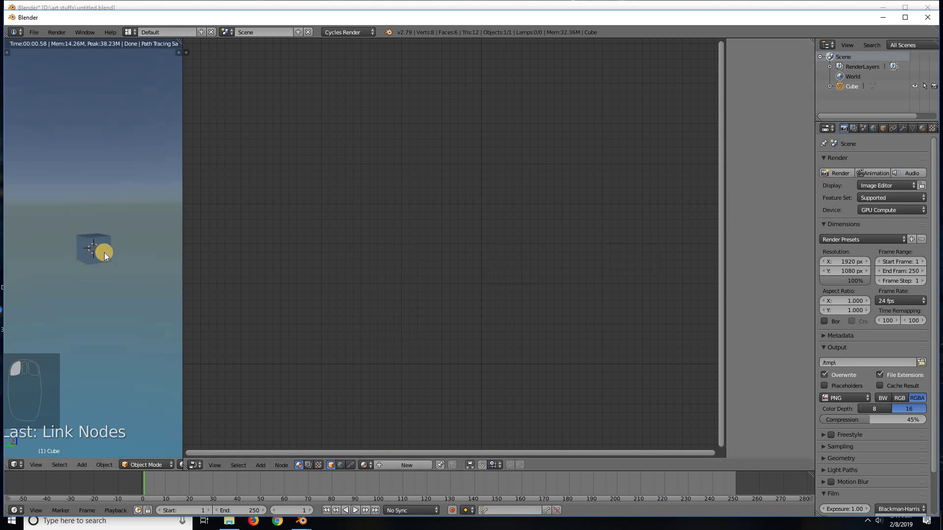
{"action": "key", "text": "shift+z"}
{"action": "key", "text": "shift+a"}
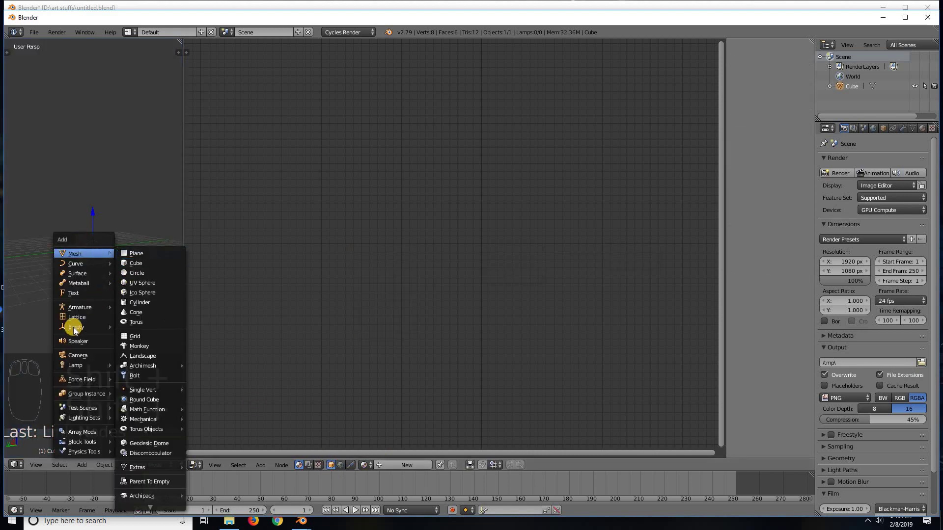
{"action": "mouse_move", "coordinate": [82, 366]}
{"action": "left_click", "coordinate": [140, 382]}
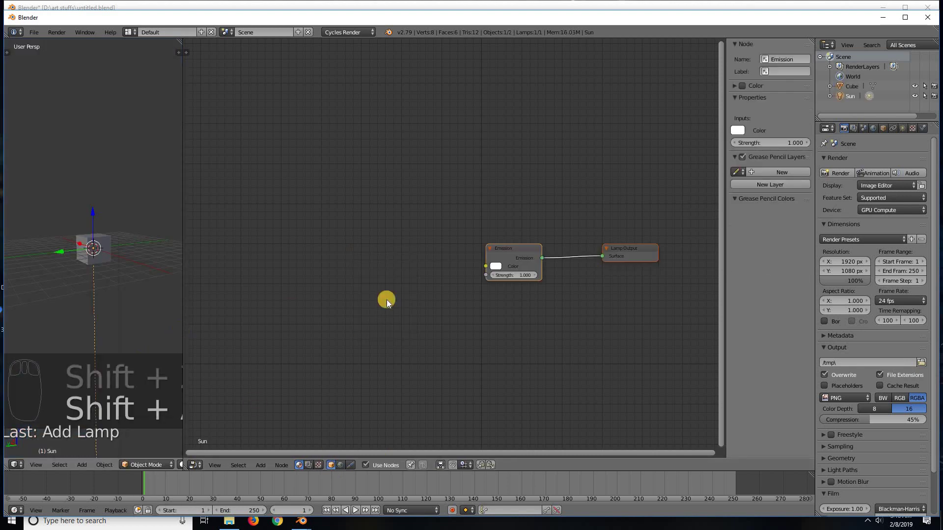
{"action": "left_click", "coordinate": [520, 270]}
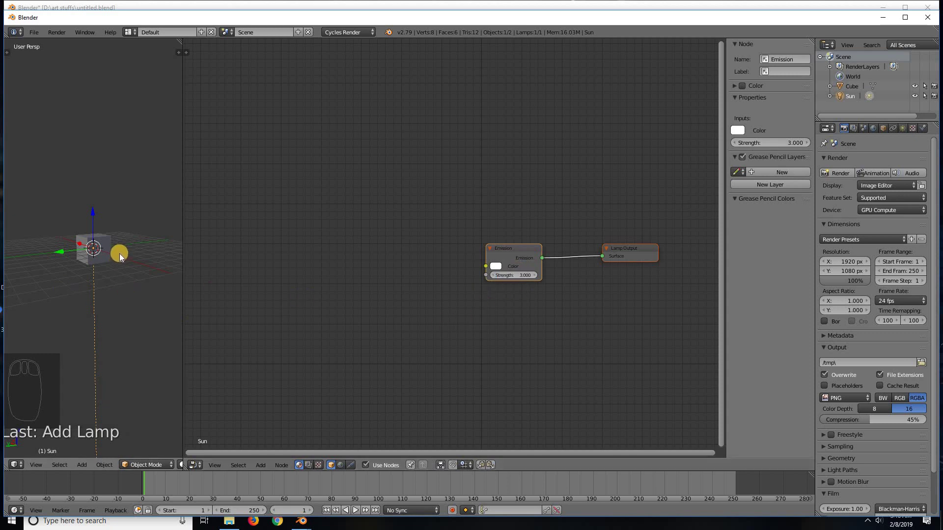
Rotate the Sun lamp about the global Y axis so it shines at the cube from an angle.
{"action": "key", "text": "r"}
{"action": "key", "text": "y"}
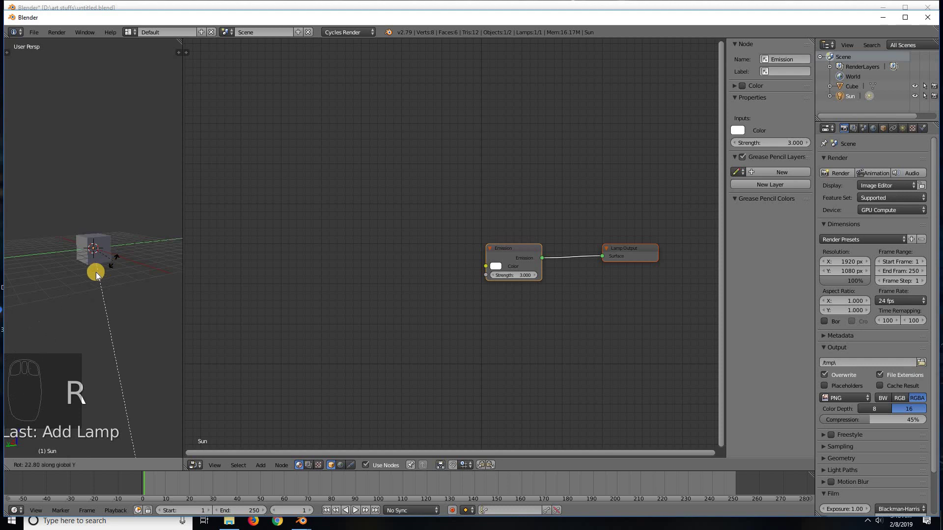
{"action": "left_click", "coordinate": [101, 272]}
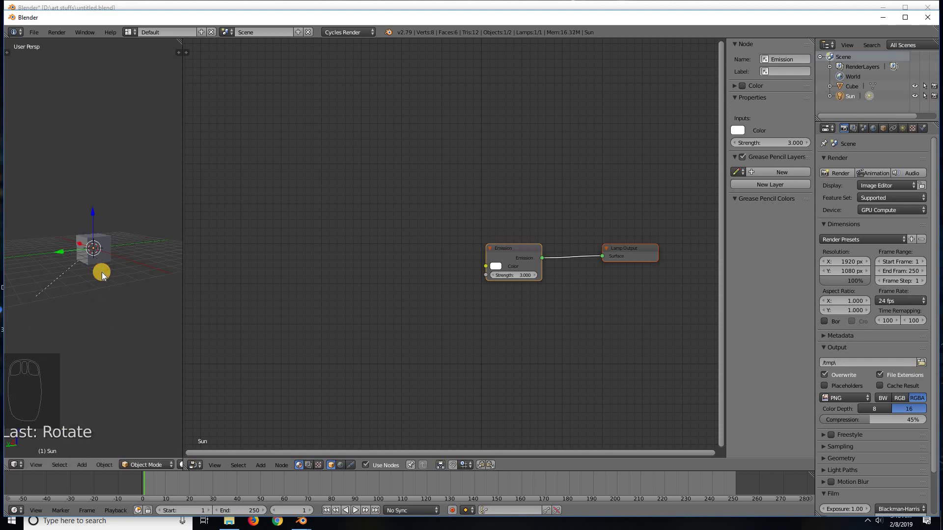
Try rotating the Sun lamp about the global Z axis and undo that rotation.
{"action": "key", "text": "r"}
{"action": "key", "text": "z"}
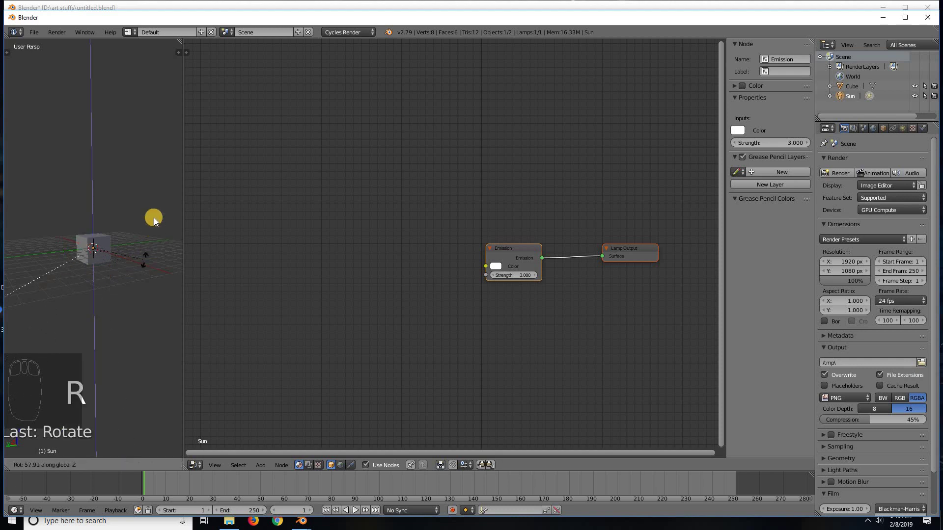
{"action": "left_click", "coordinate": [103, 179]}
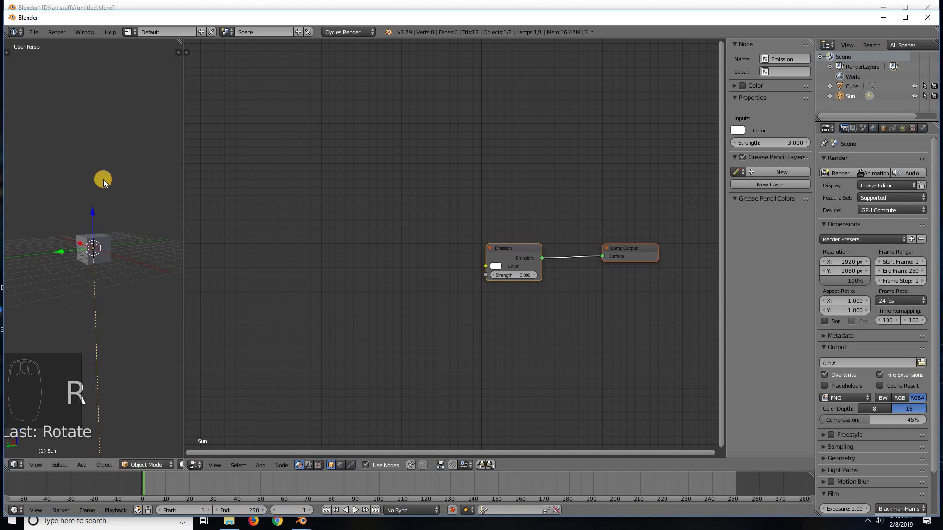
{"action": "key", "text": "ctrl+z"}
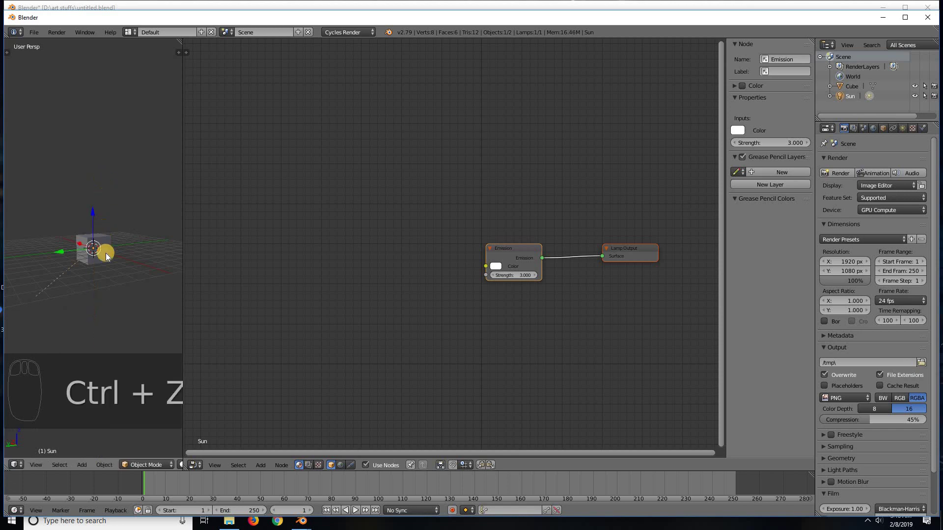
Switch the 3D view to rendered shading, select the cube and give it a new node material.
{"action": "key", "text": "shift+z"}
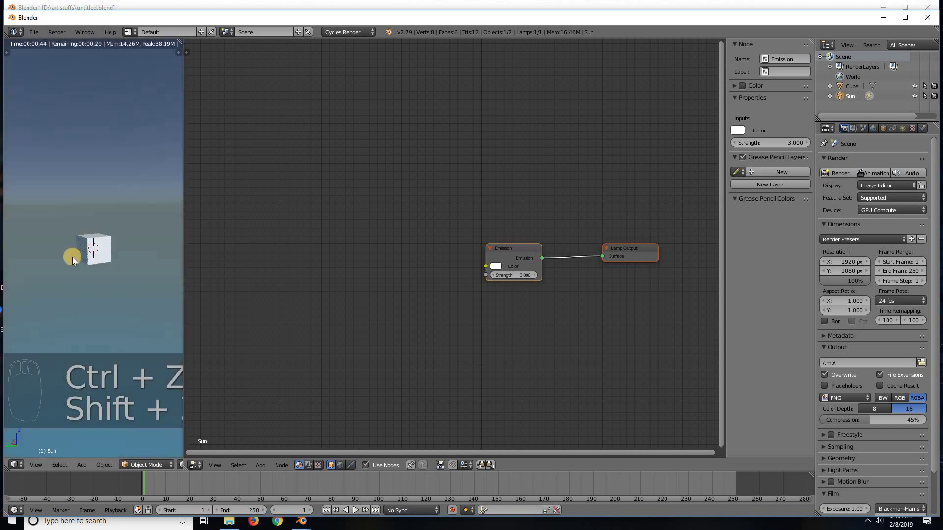
{"action": "scroll", "coordinate": [99, 270], "scroll_direction": "up", "scroll_amount": 5}
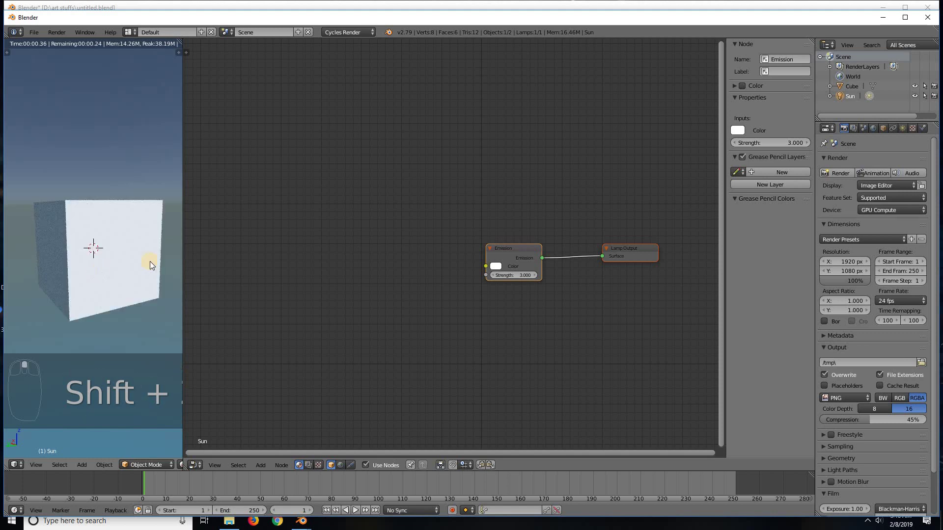
{"action": "right_click", "coordinate": [167, 261]}
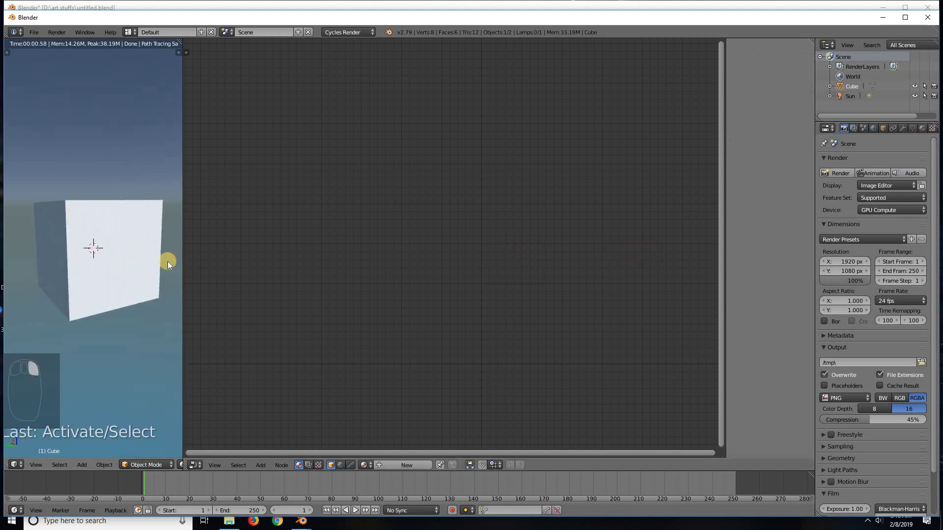
{"action": "left_click", "coordinate": [402, 464]}
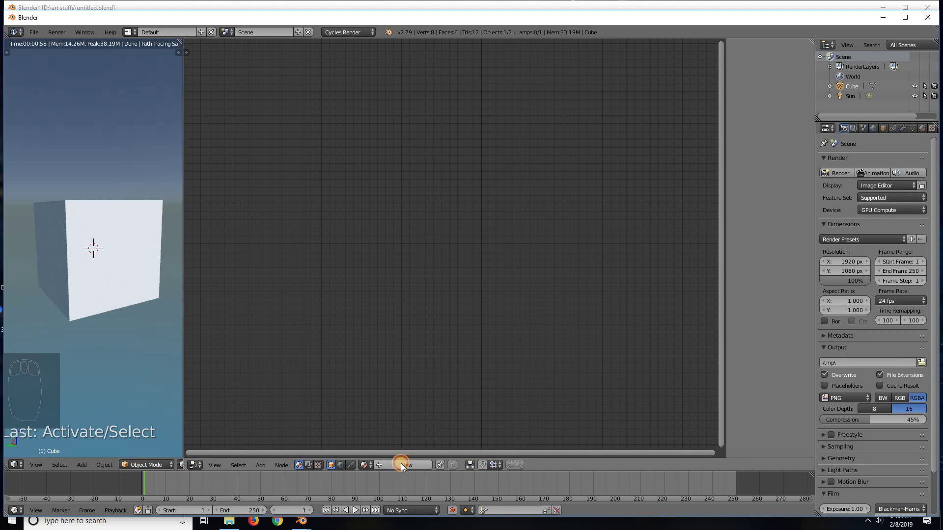
{"action": "mouse_move", "coordinate": [528, 331]}
{"action": "middle_mouse_down"}
{"action": "mouse_move", "coordinate": [436, 337]}
{"action": "mouse_move", "coordinate": [518, 340]}
{"action": "middle_mouse_up"}
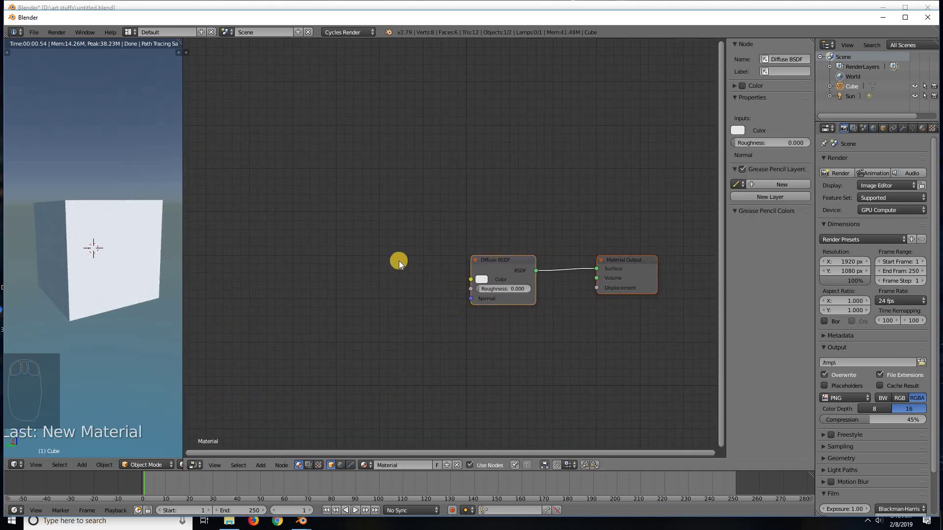
Add a MixRGB node beside the Diffuse BSDF and link its Color output to the Diffuse BSDF's Color.
{"action": "key", "text": "shift+a"}
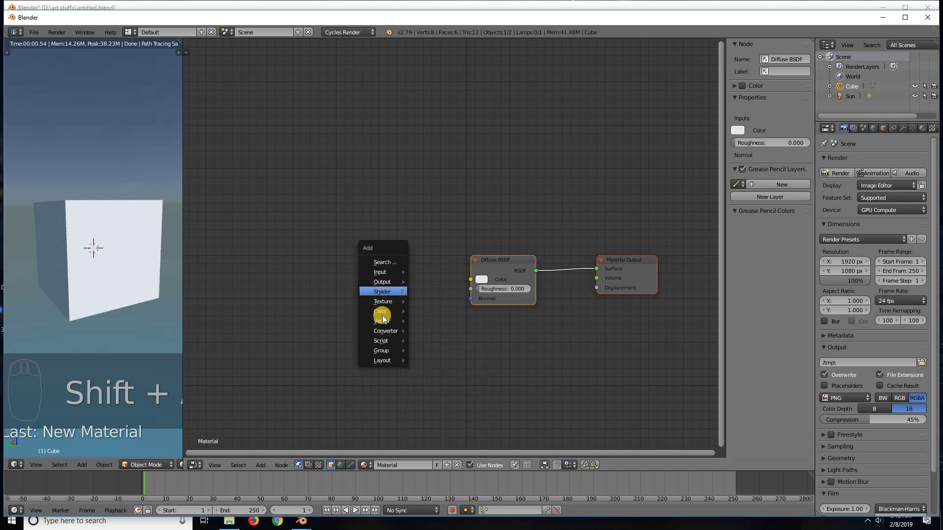
{"action": "left_click", "coordinate": [442, 365]}
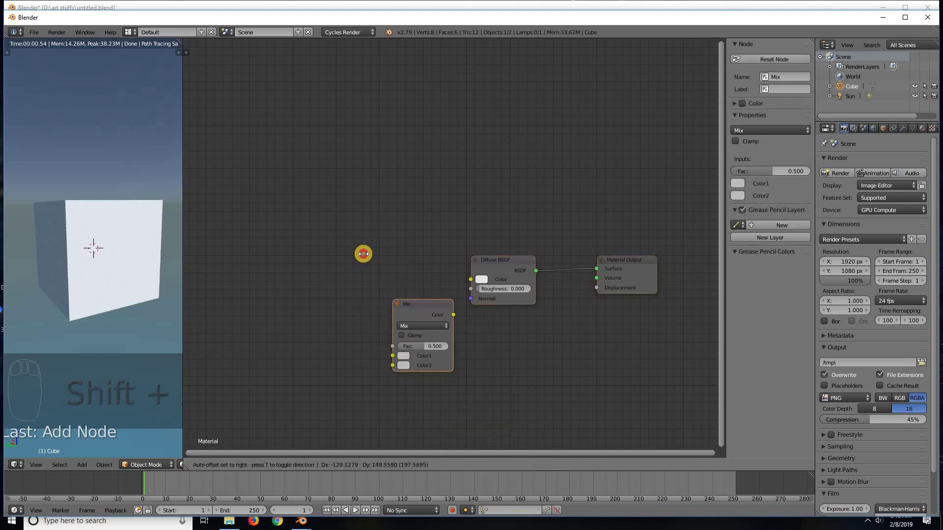
{"action": "left_click", "coordinate": [427, 273]}
{"action": "left_click_drag", "start_coordinate": [467, 277], "coordinate": [423, 269]}
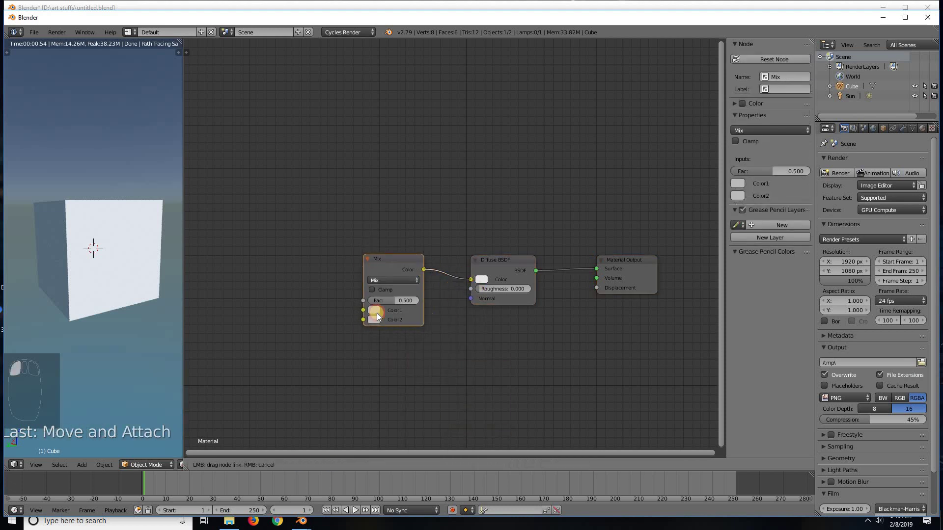
Set the Mix node's Color1 to black, Color2 to white and Fac to 0.
{"action": "left_click", "coordinate": [376, 310]}
{"action": "left_click_drag", "start_coordinate": [442, 217], "coordinate": [367, 317]}
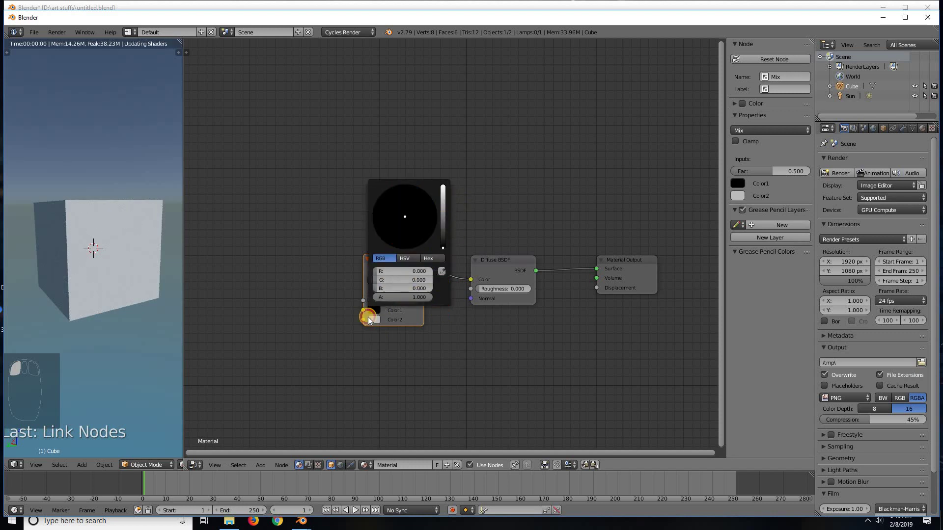
{"action": "left_click", "coordinate": [374, 319]}
{"action": "left_click_drag", "start_coordinate": [446, 210], "coordinate": [448, 161]}
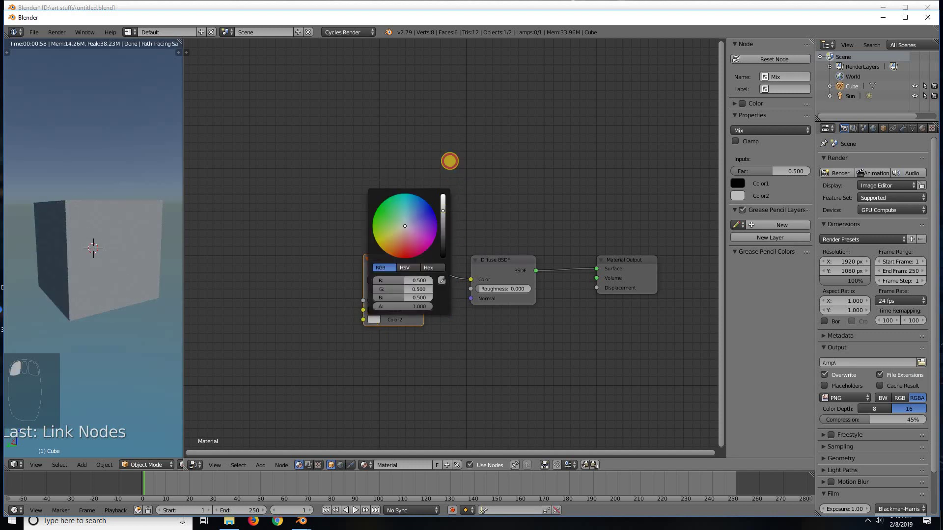
{"action": "left_click_drag", "start_coordinate": [396, 299], "coordinate": [301, 288]}
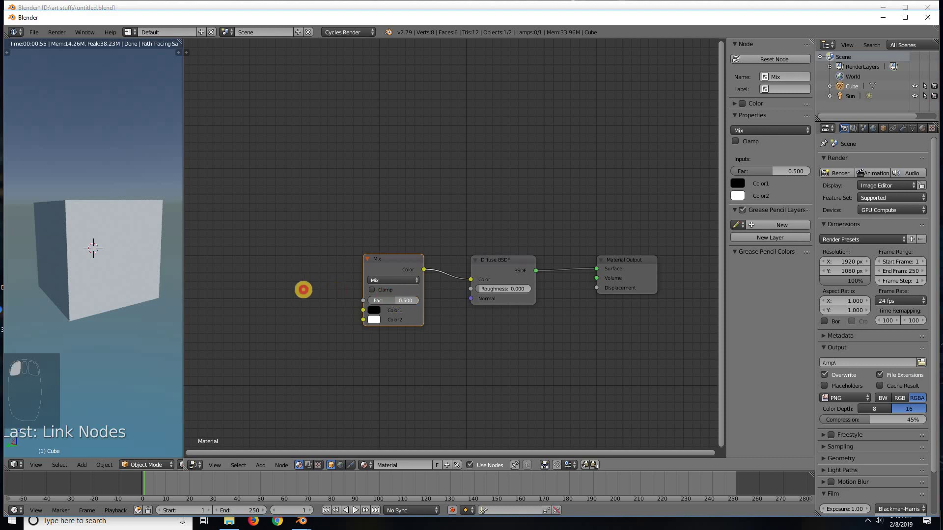
{"action": "middle_click_drag", "start_coordinate": [441, 249], "coordinate": [540, 238]}
{"action": "mouse_move", "coordinate": [540, 236]}
{"action": "left_mouse_down"}
{"action": "mouse_move", "coordinate": [558, 209]}
{"action": "mouse_move", "coordinate": [550, 222]}
{"action": "left_mouse_up"}
Add a Math node well before the Mix node and set its operation to Greater Than.
{"action": "middle_click_drag", "start_coordinate": [404, 166], "coordinate": [498, 179]}
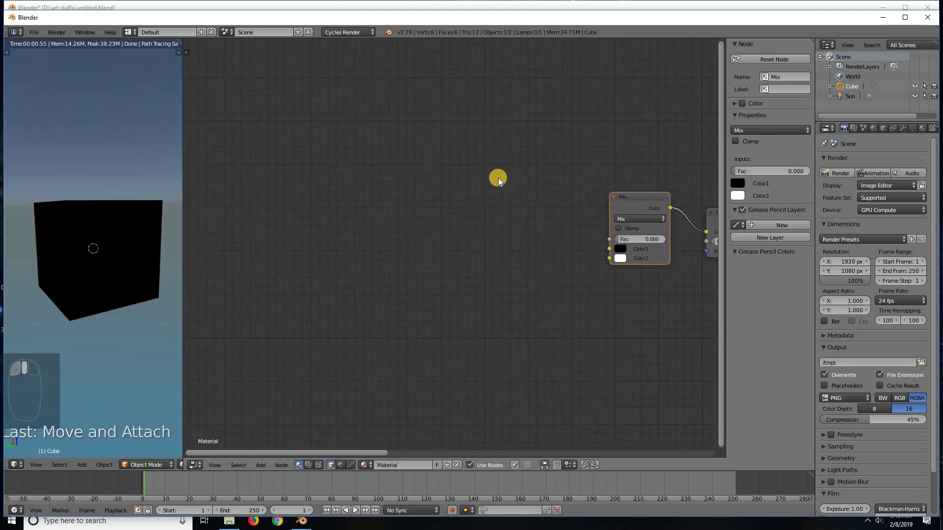
{"action": "key", "text": "shift+a"}
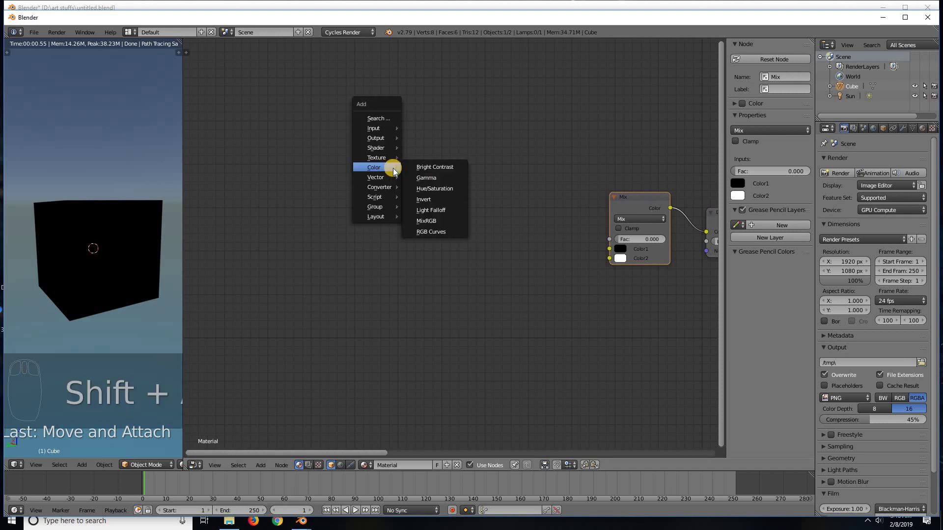
{"action": "mouse_move", "coordinate": [391, 196]}
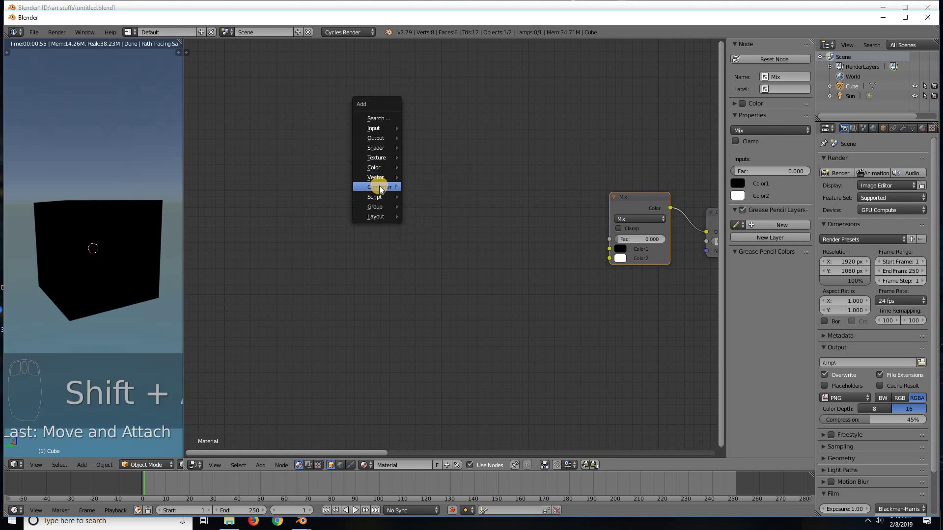
{"action": "left_click", "coordinate": [422, 240]}
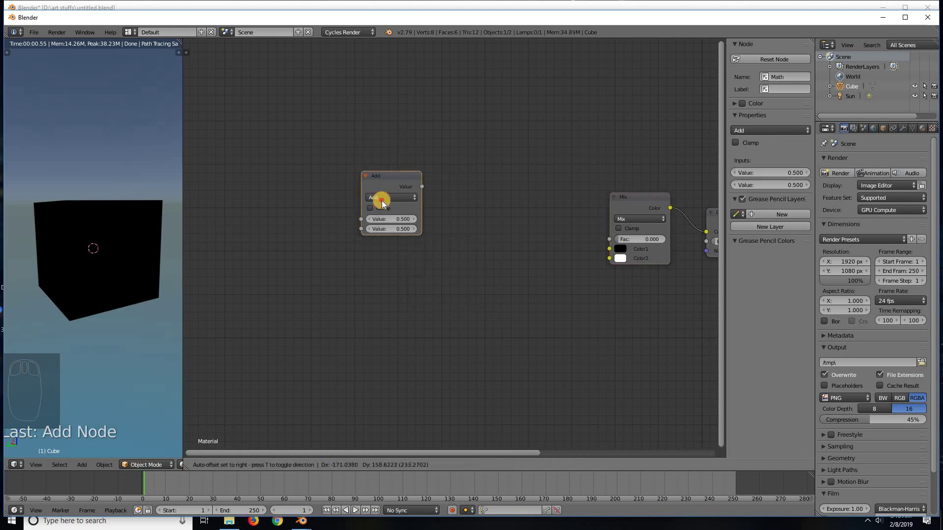
{"action": "left_click", "coordinate": [381, 204]}
{"action": "left_click", "coordinate": [391, 197]}
{"action": "left_click", "coordinate": [397, 361]}
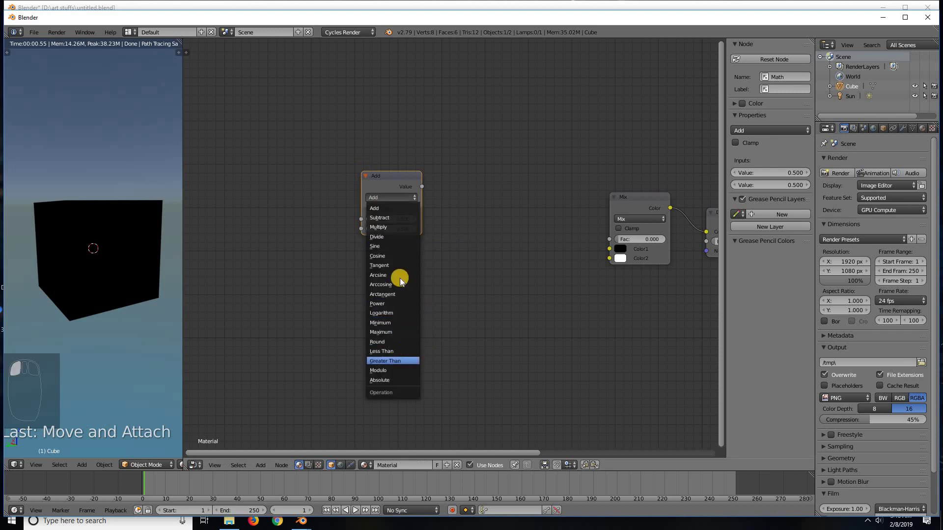
{"action": "scroll", "coordinate": [398, 246], "scroll_direction": "up", "scroll_amount": 2}
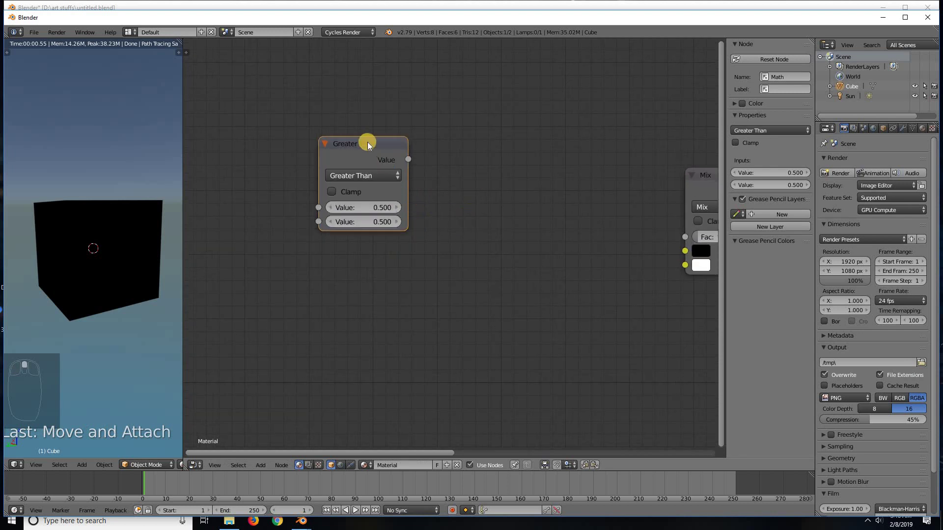
{"action": "left_click_drag", "start_coordinate": [361, 156], "coordinate": [325, 185]}
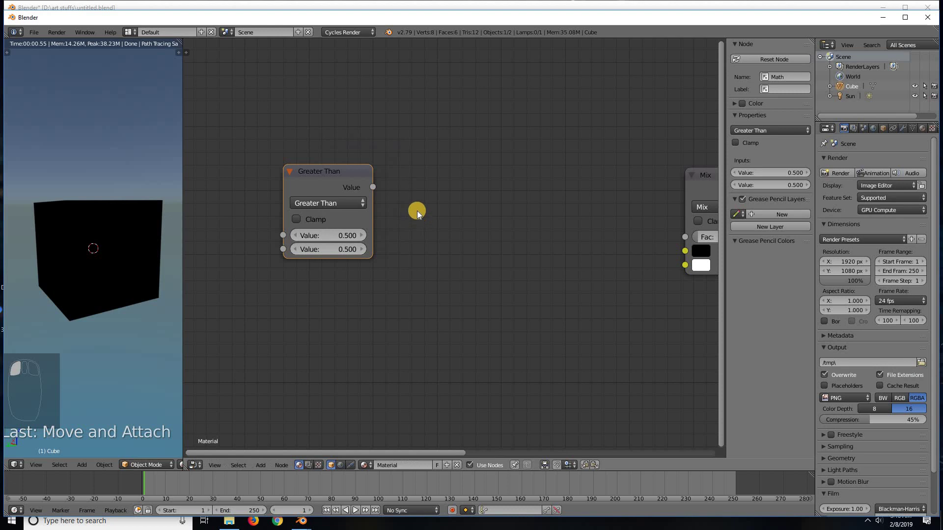
Duplicate the Greater Than node, place the copy beside it and set the copy's operation to Less Than.
{"action": "key", "text": "shift+a"}
{"action": "key", "text": "Escape"}
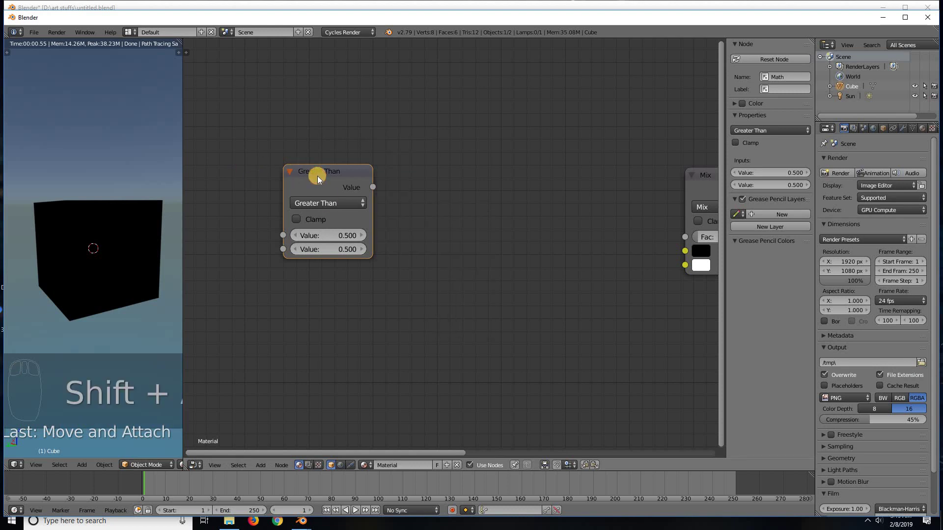
{"action": "left_click", "coordinate": [318, 179]}
{"action": "key", "text": "shift+d"}
{"action": "left_click", "coordinate": [452, 202]}
{"action": "left_click", "coordinate": [451, 201]}
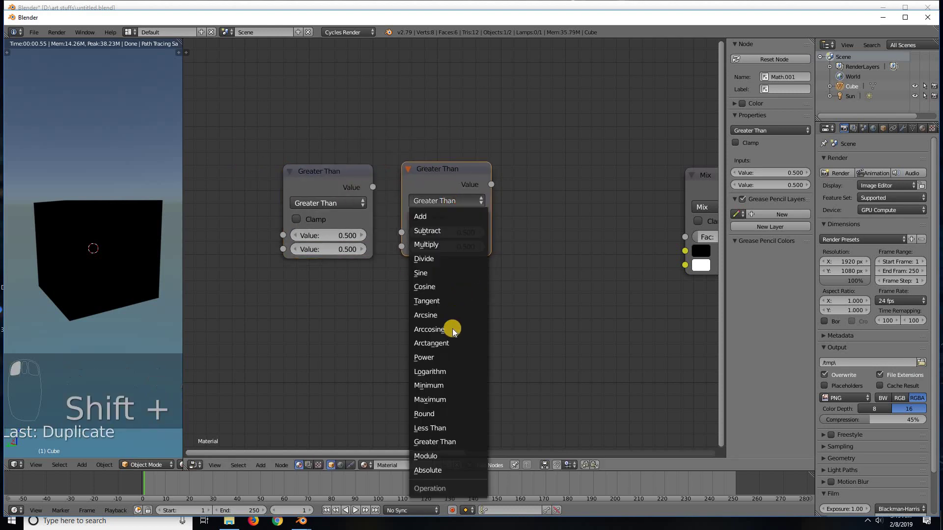
{"action": "left_click", "coordinate": [427, 428]}
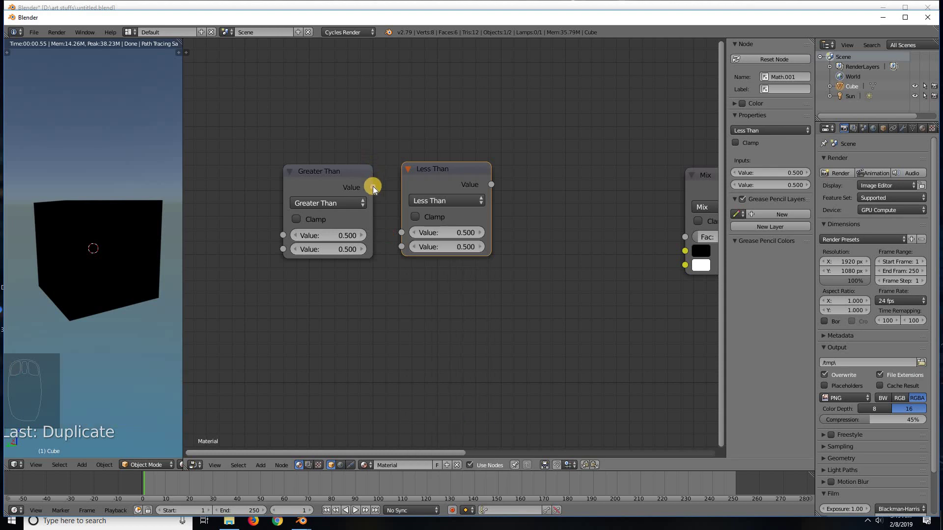
Link the Greater Than output to the Less Than node's first value and set its second value to 1.
{"action": "left_click_drag", "start_coordinate": [373, 188], "coordinate": [401, 234]}
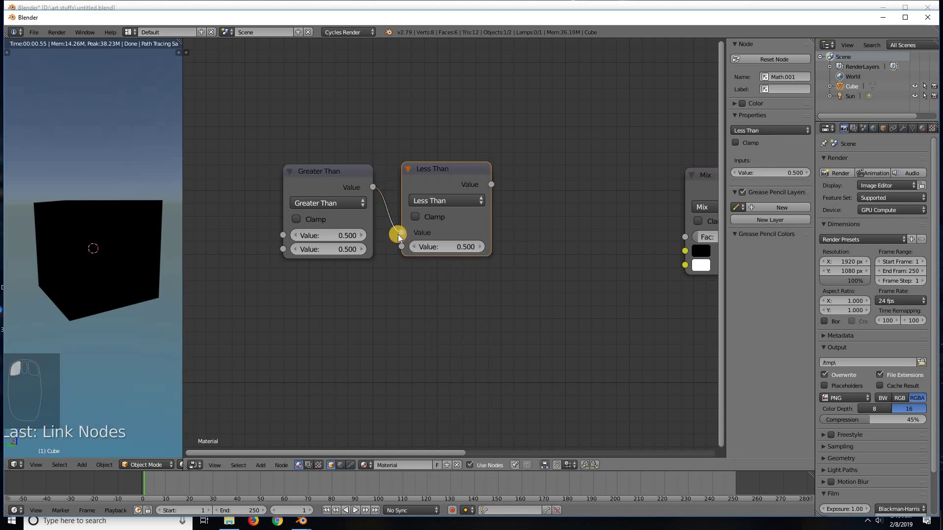
{"action": "left_click", "coordinate": [441, 246]}
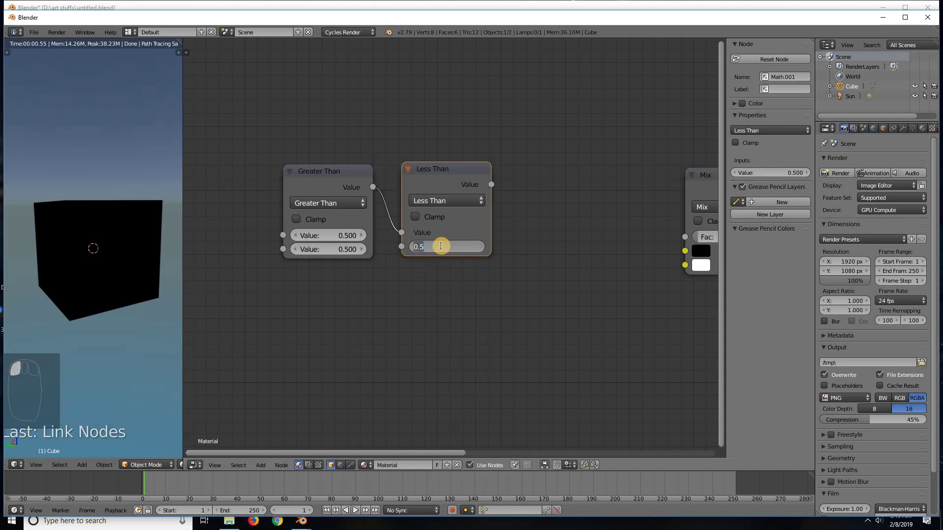
{"action": "type", "text": "1"}
{"action": "key", "text": "Return"}
Set both input values of the Greater Than node to 0.
{"action": "left_click", "coordinate": [339, 249]}
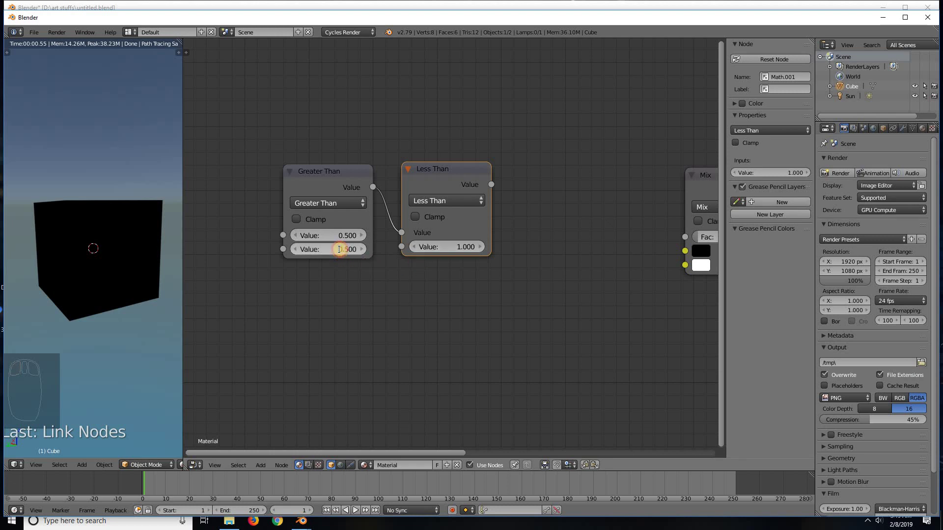
{"action": "type", "text": "0"}
{"action": "key", "text": "Return"}
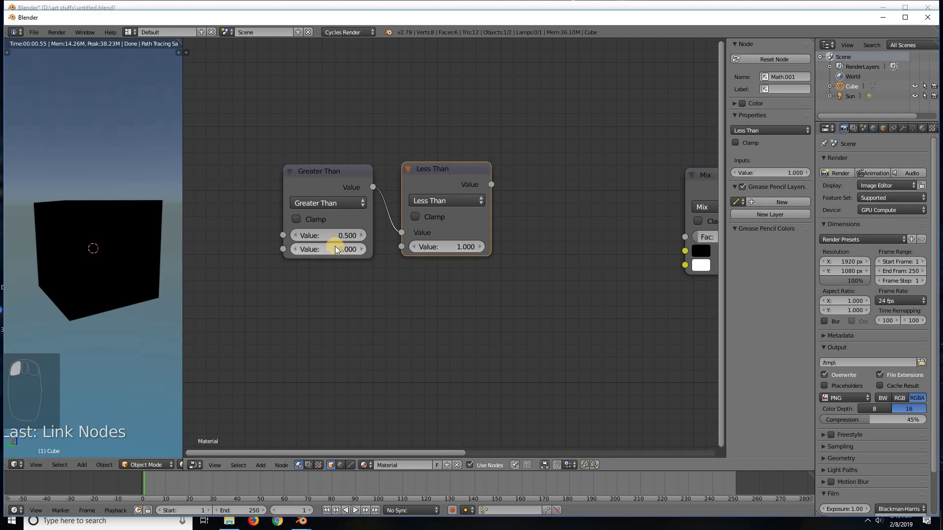
{"action": "left_click", "coordinate": [296, 234]}
{"action": "left_click", "coordinate": [296, 234]}
{"action": "left_click", "coordinate": [295, 234]}
{"action": "left_click", "coordinate": [296, 234]}
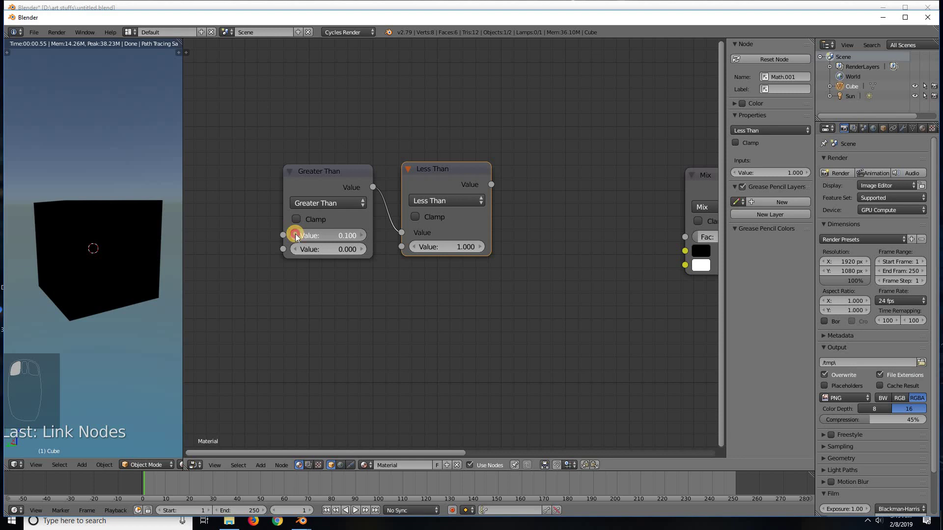
{"action": "left_click", "coordinate": [296, 234]}
{"action": "left_click", "coordinate": [296, 234]}
{"action": "left_click", "coordinate": [361, 235]}
Keyframe the Greater Than node's first value, undo the keyframe and restore the value to 0.
{"action": "key", "text": "i"}
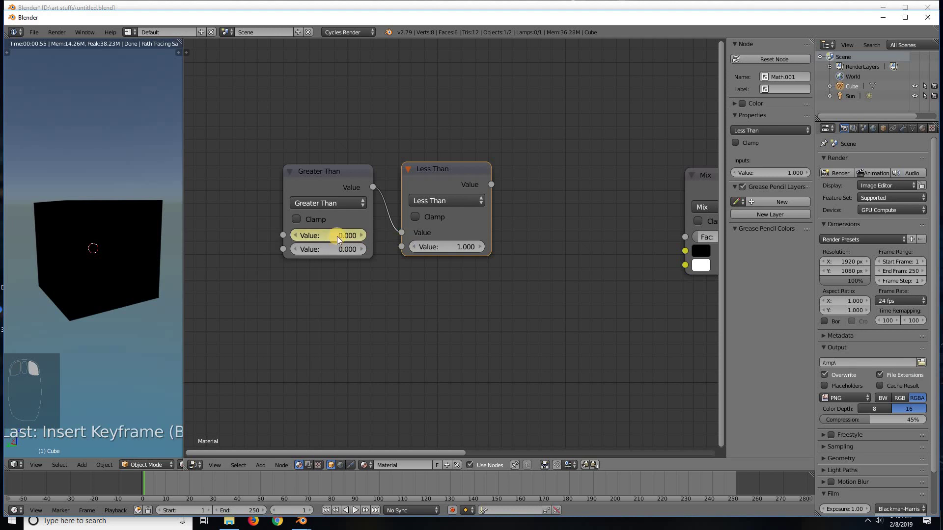
{"action": "key", "text": "ctrl+z"}
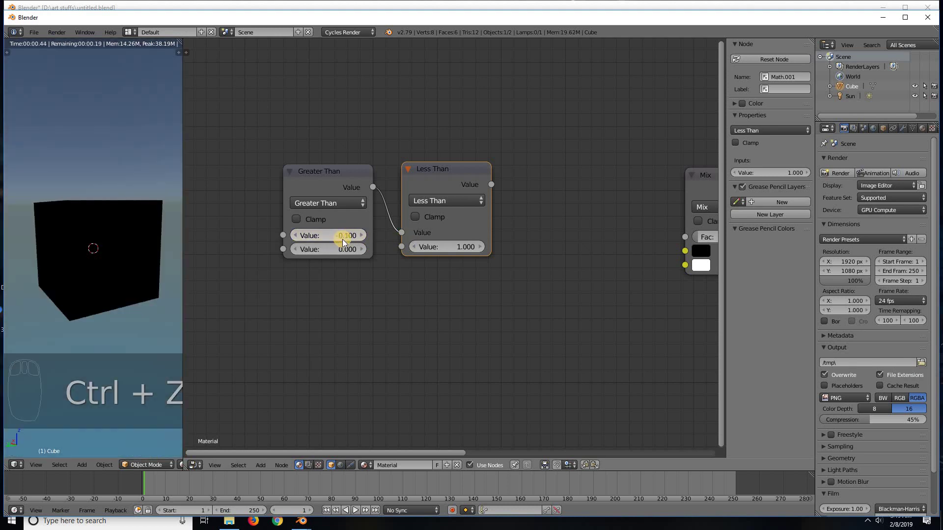
{"action": "key", "text": "ctrl+s"}
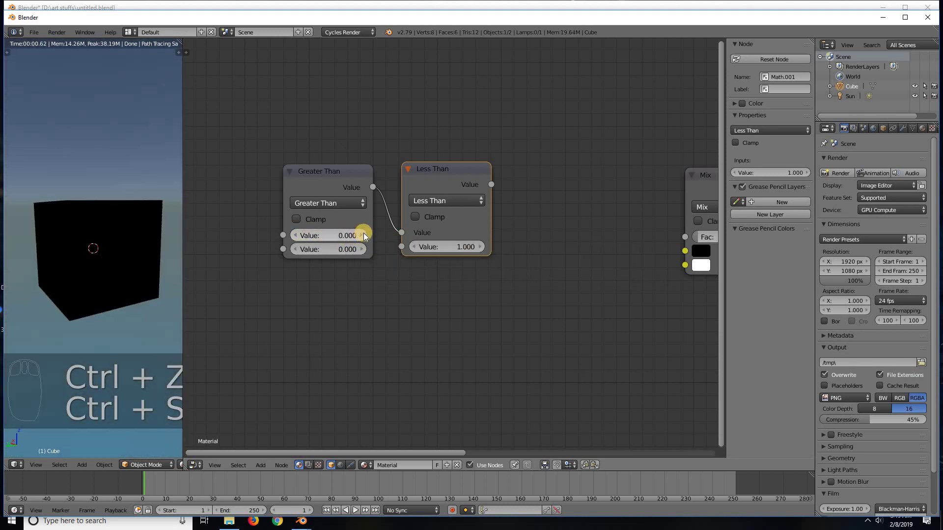
{"action": "left_click", "coordinate": [364, 235]}
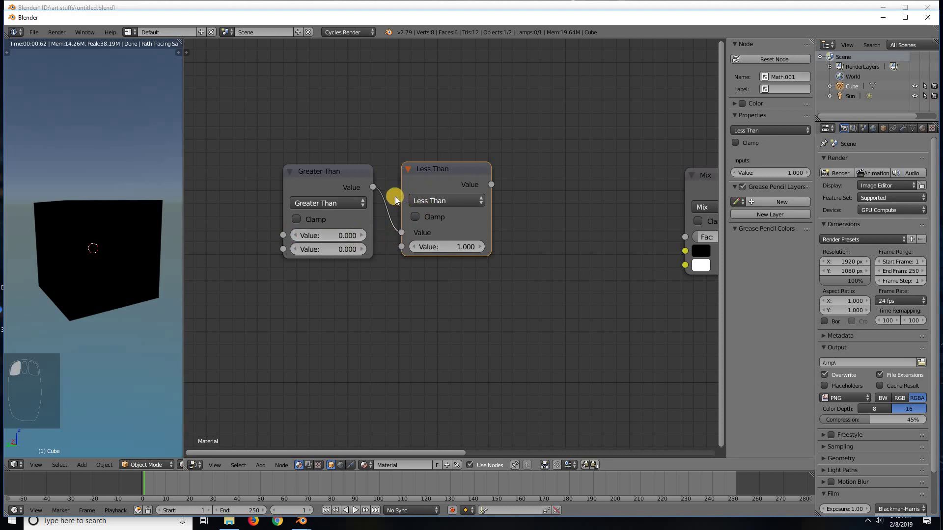
Reroute the Greater Than output from the Less Than node to the Mix node's Fac, moving Less Than up out of the way.
{"action": "left_click_drag", "start_coordinate": [390, 192], "coordinate": [393, 231], "text": "ctrl"}
{"action": "left_click_drag", "start_coordinate": [373, 188], "coordinate": [685, 237]}
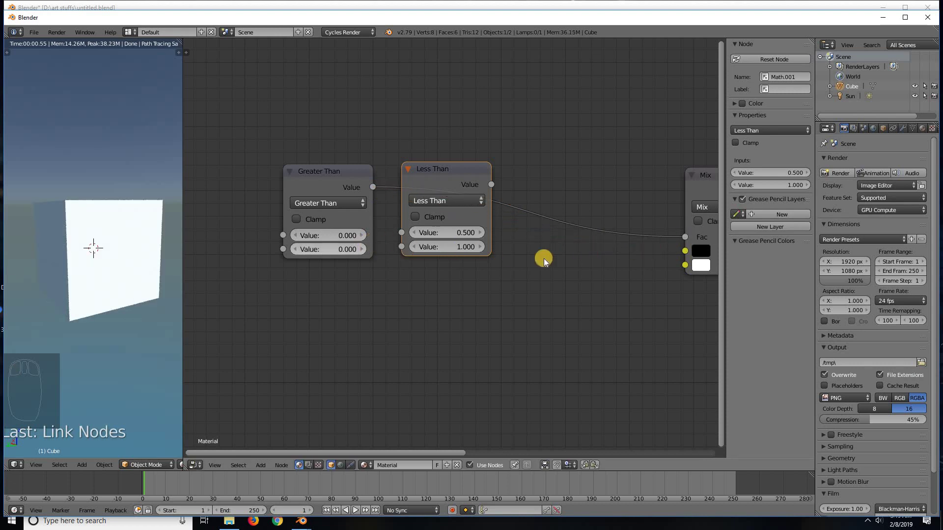
{"action": "middle_click_drag", "start_coordinate": [501, 253], "coordinate": [457, 247]}
{"action": "left_click_drag", "start_coordinate": [428, 163], "coordinate": [467, 93]}
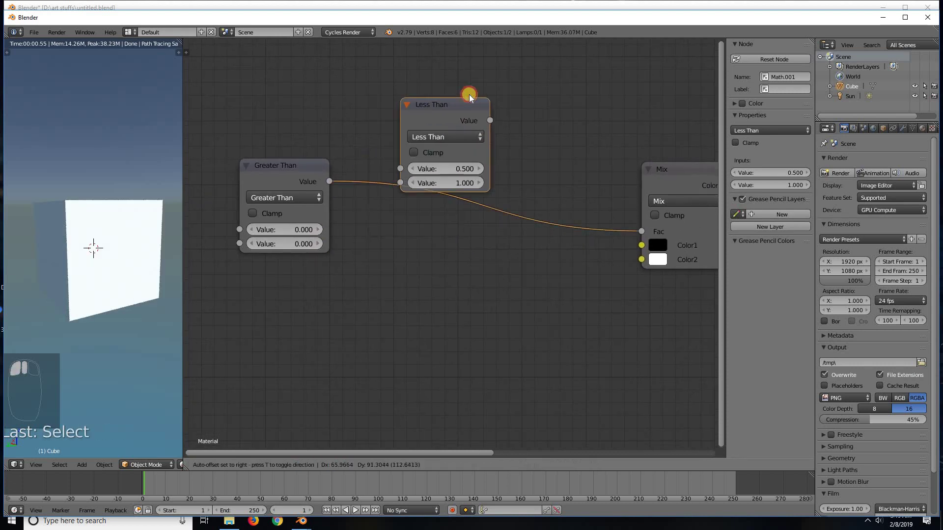
Set the Greater Than node's first value to exactly 0 and move the node slightly lower.
{"action": "left_click", "coordinate": [297, 171]}
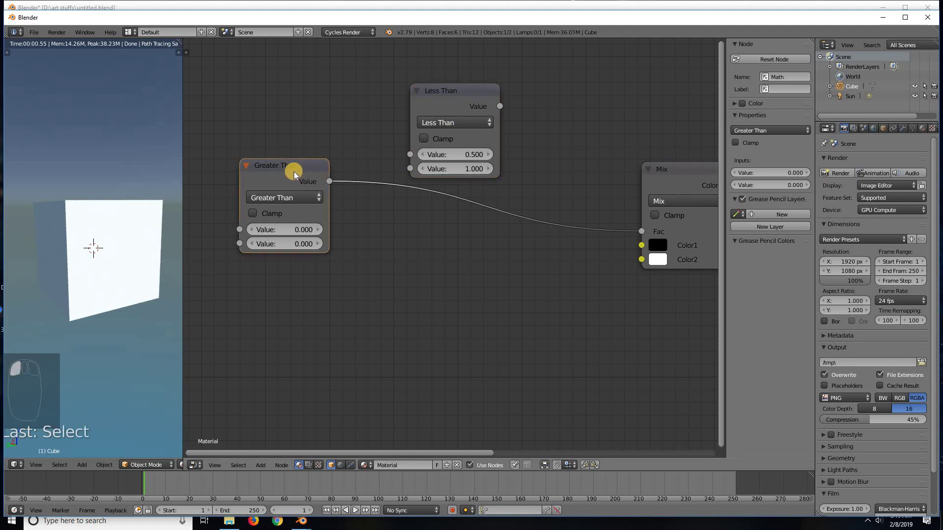
{"action": "left_click", "coordinate": [299, 229]}
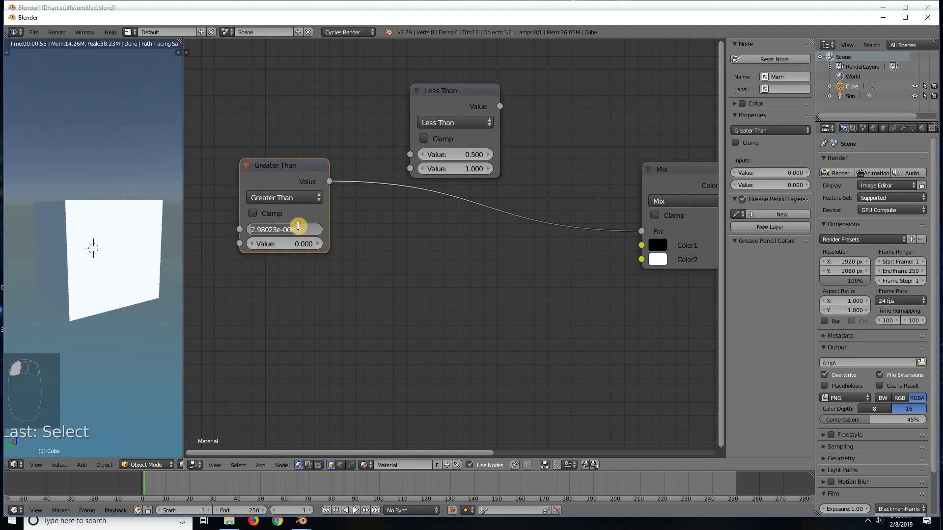
{"action": "type", "text": "0"}
{"action": "key", "text": "Return"}
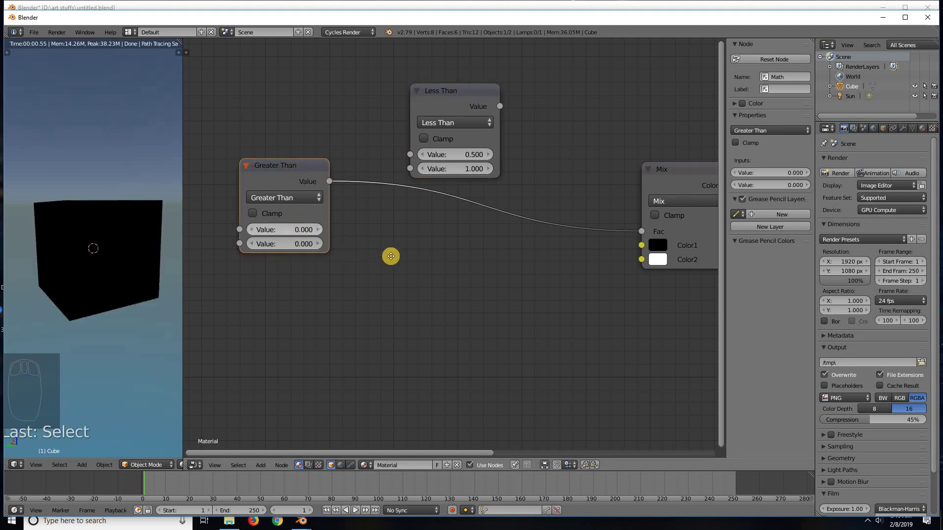
{"action": "middle_click_drag", "start_coordinate": [390, 257], "coordinate": [422, 249]}
{"action": "left_click_drag", "start_coordinate": [351, 184], "coordinate": [358, 211]}
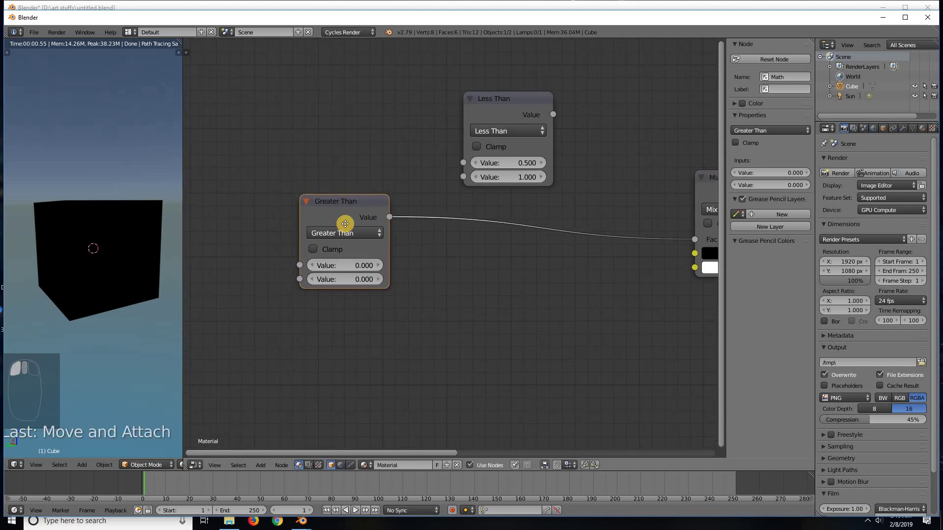
{"action": "middle_click_drag", "start_coordinate": [358, 268], "coordinate": [301, 244]}
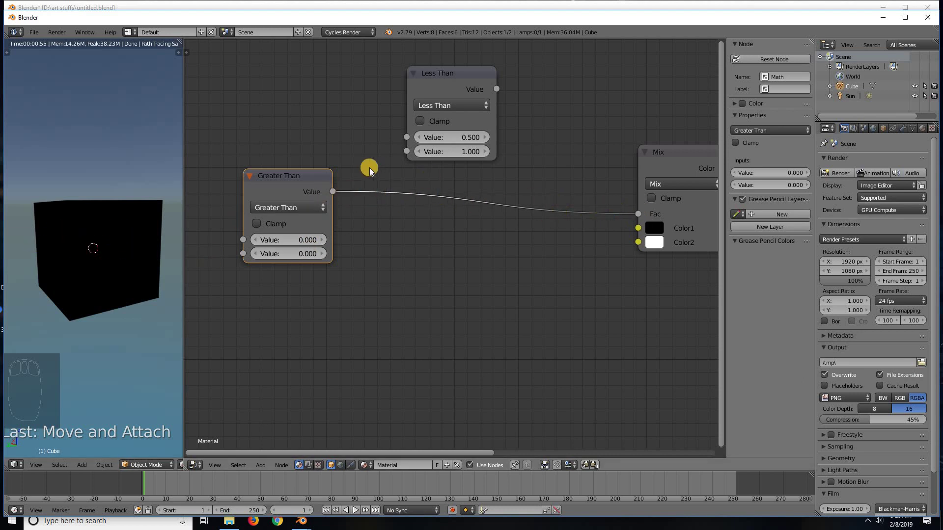
Switch the Greater Than node's first value repeatedly between 0.100 and 0, ending on 0.
{"action": "left_click", "coordinate": [321, 240]}
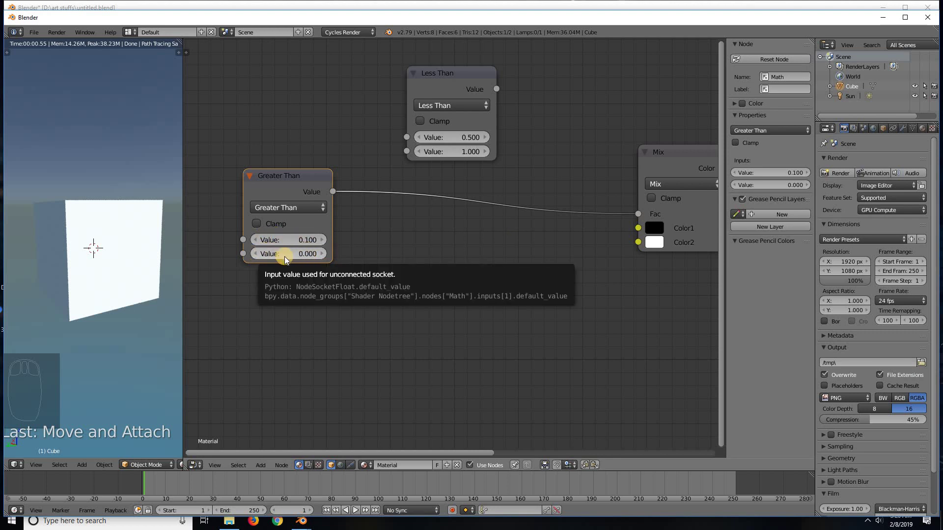
{"action": "left_click", "coordinate": [256, 239]}
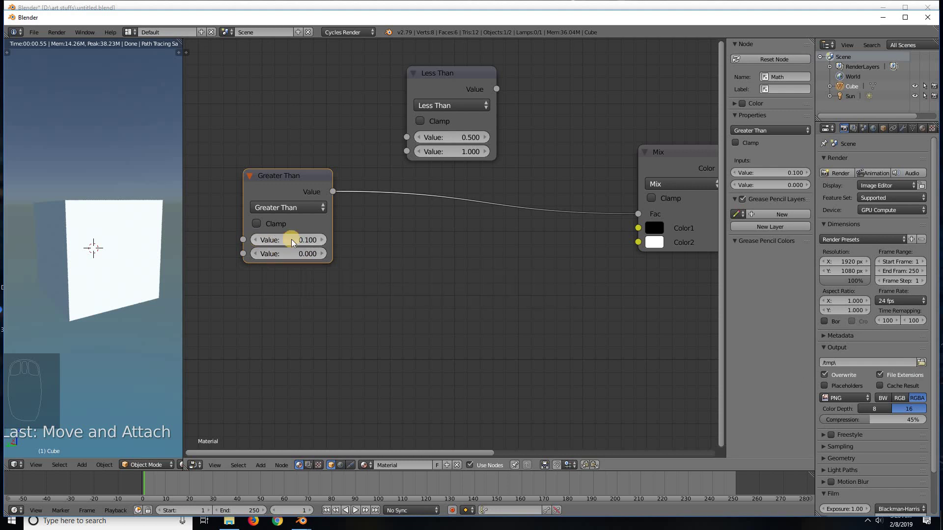
{"action": "left_click", "coordinate": [320, 239]}
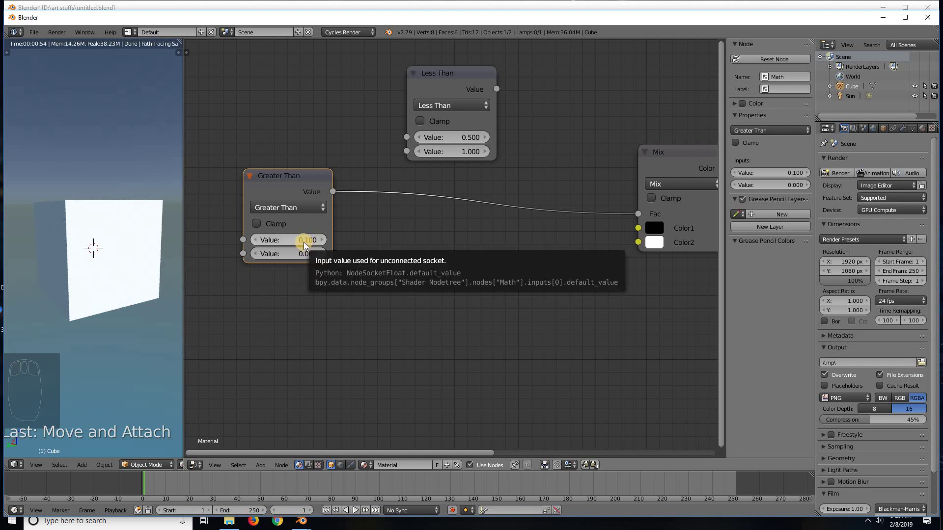
{"action": "left_click", "coordinate": [254, 241]}
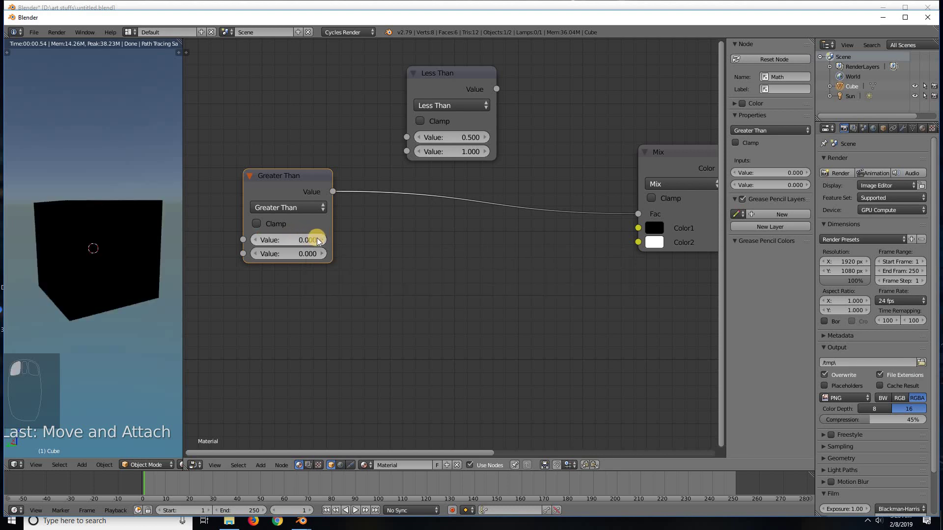
{"action": "left_click", "coordinate": [321, 240]}
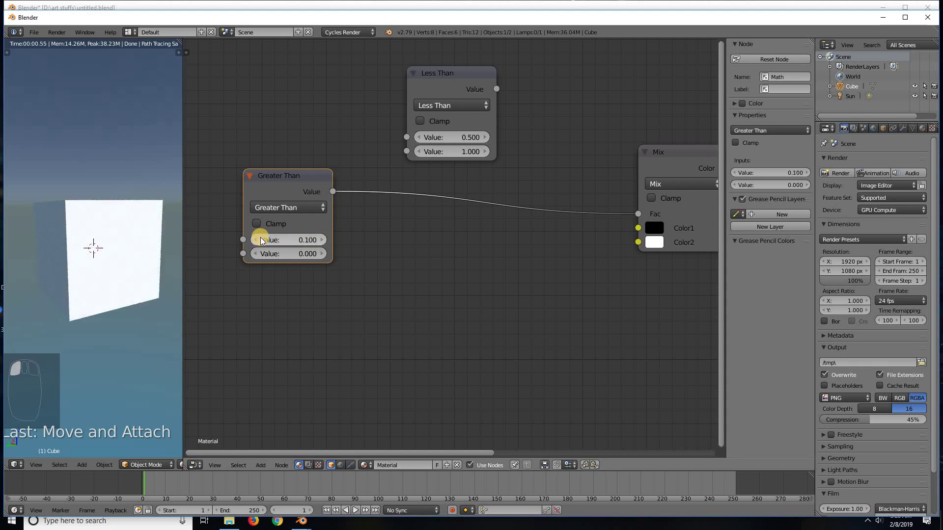
{"action": "left_click", "coordinate": [254, 240]}
Set the second value of the Greater Than node to 0.999.
{"action": "left_click", "coordinate": [295, 254]}
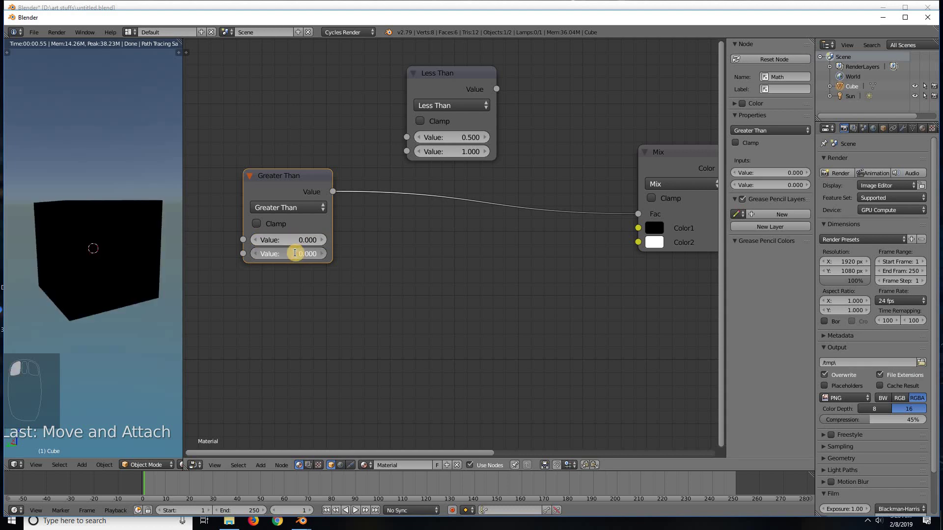
{"action": "key", "text": "BackSpace"}
{"action": "type", "text": "."}
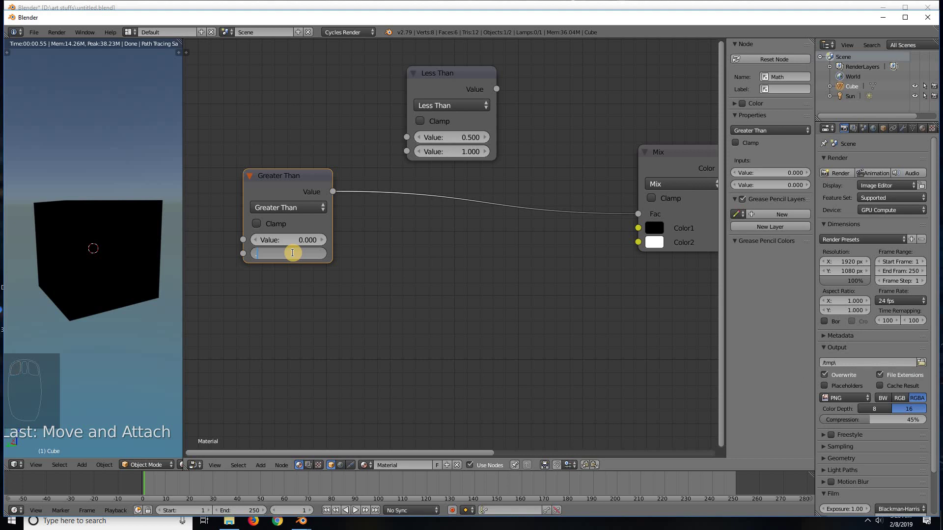
{"action": "type", "text": "999"}
{"action": "key", "text": "Return"}
Test the Greater Than node's first value at 0.995 and raise it to 1.095.
{"action": "mouse_move", "coordinate": [297, 240]}
{"action": "left_mouse_down"}
{"action": "mouse_move", "coordinate": [307, 240]}
{"action": "mouse_move", "coordinate": [297, 238]}
{"action": "left_mouse_up"}
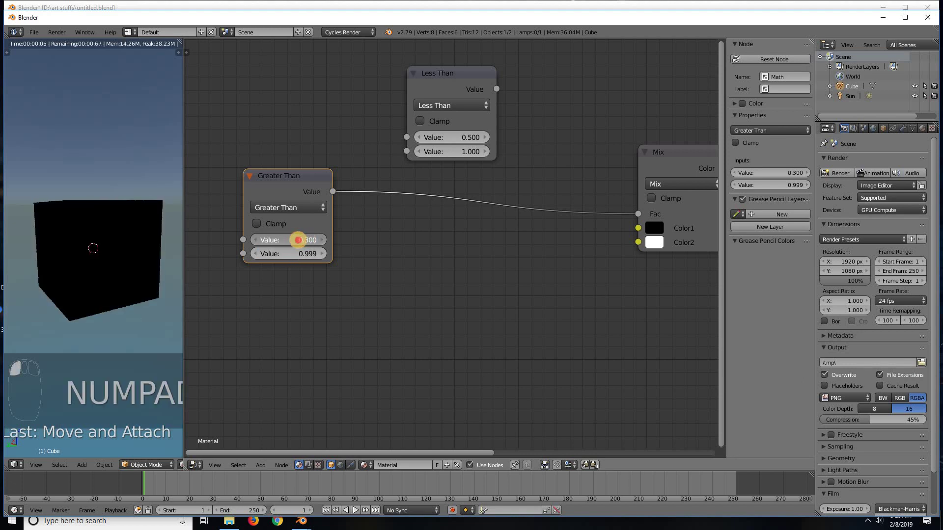
{"action": "left_click", "coordinate": [324, 238]}
{"action": "left_click", "coordinate": [323, 238]}
{"action": "left_click", "coordinate": [323, 238]}
{"action": "left_click", "coordinate": [309, 238]}
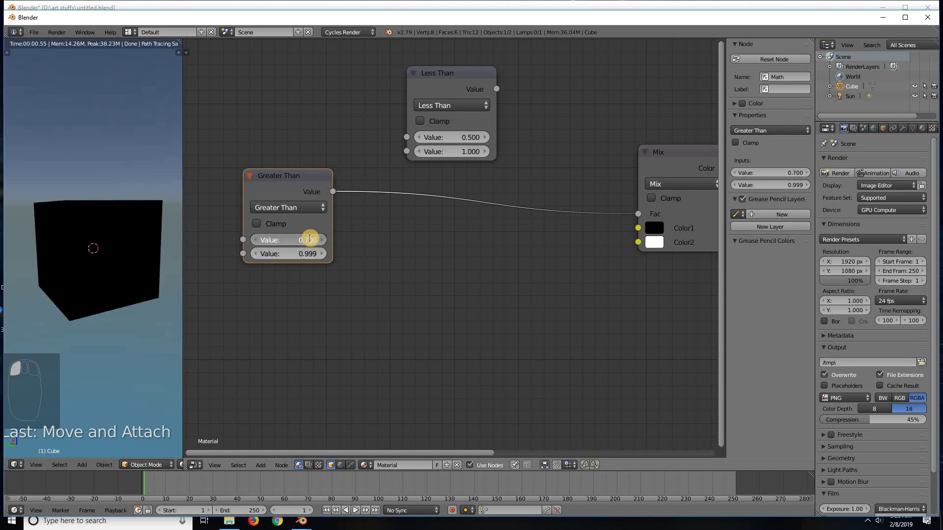
{"action": "type", "text": ".995"}
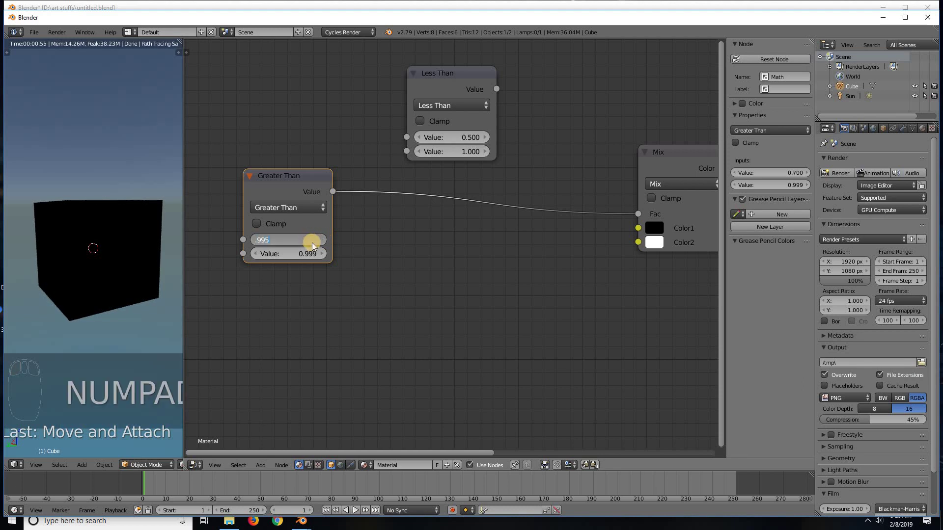
{"action": "key", "text": "Return"}
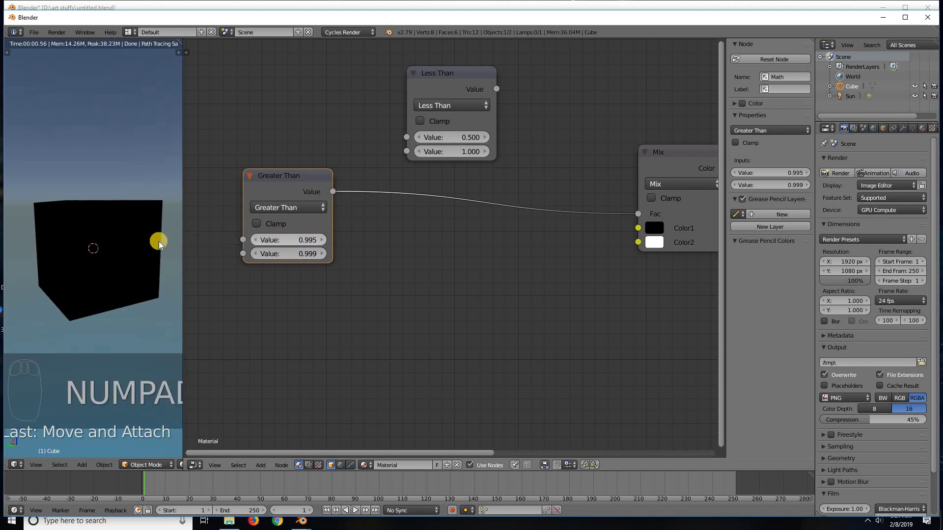
{"action": "mouse_move", "coordinate": [134, 225]}
{"action": "middle_mouse_down"}
{"action": "mouse_move", "coordinate": [133, 253]}
{"action": "mouse_move", "coordinate": [129, 211]}
{"action": "mouse_move", "coordinate": [139, 208]}
{"action": "middle_mouse_up"}
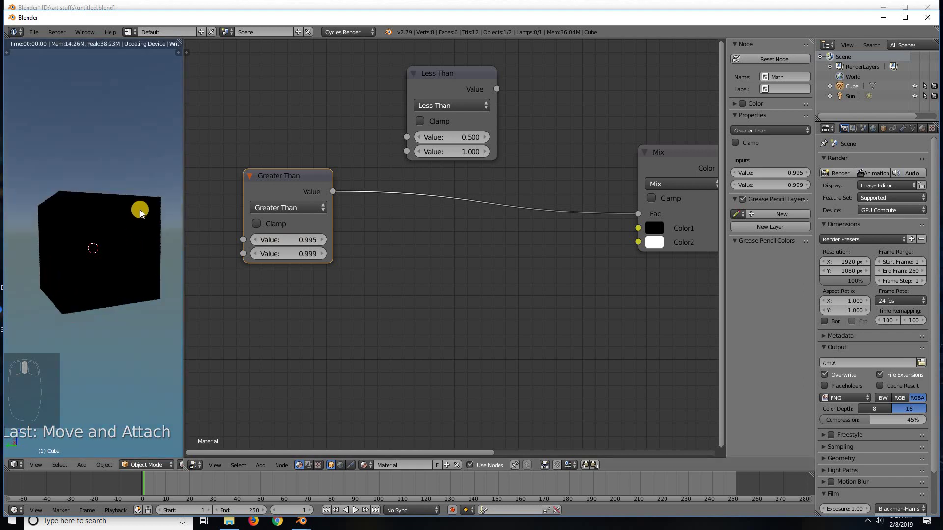
{"action": "left_click", "coordinate": [320, 240]}
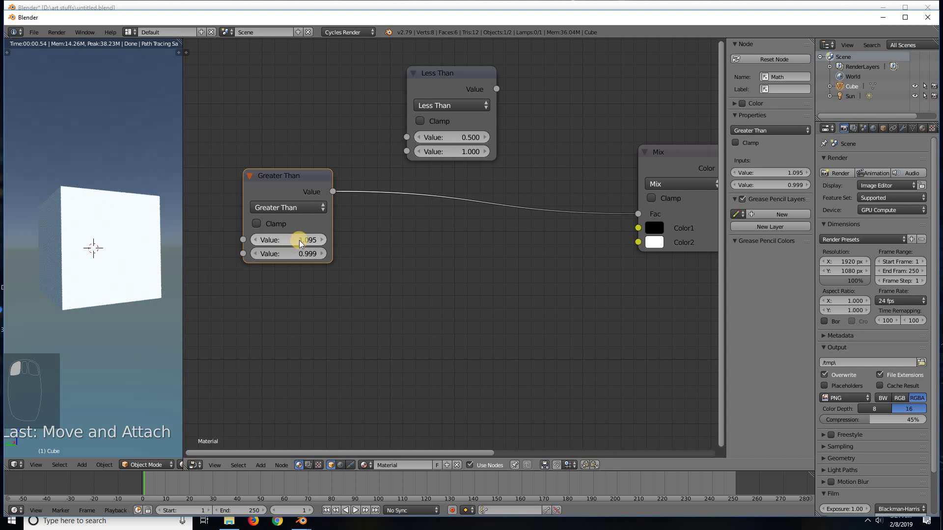
Reset both input values of the Greater Than node to 0, briefly raising and lowering the first one.
{"action": "left_click", "coordinate": [280, 239]}
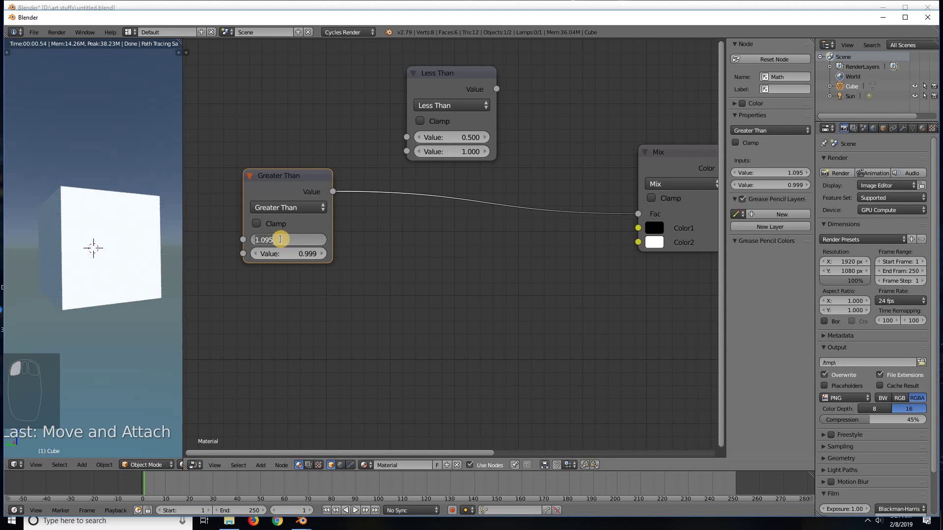
{"action": "type", "text": "0"}
{"action": "key", "text": "Return"}
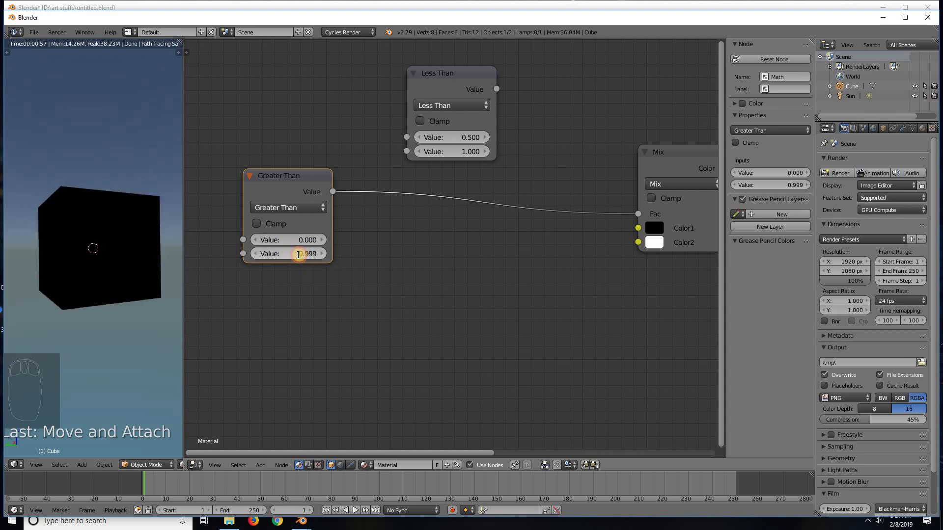
{"action": "left_click", "coordinate": [298, 254]}
{"action": "type", "text": "0"}
{"action": "key", "text": "Return"}
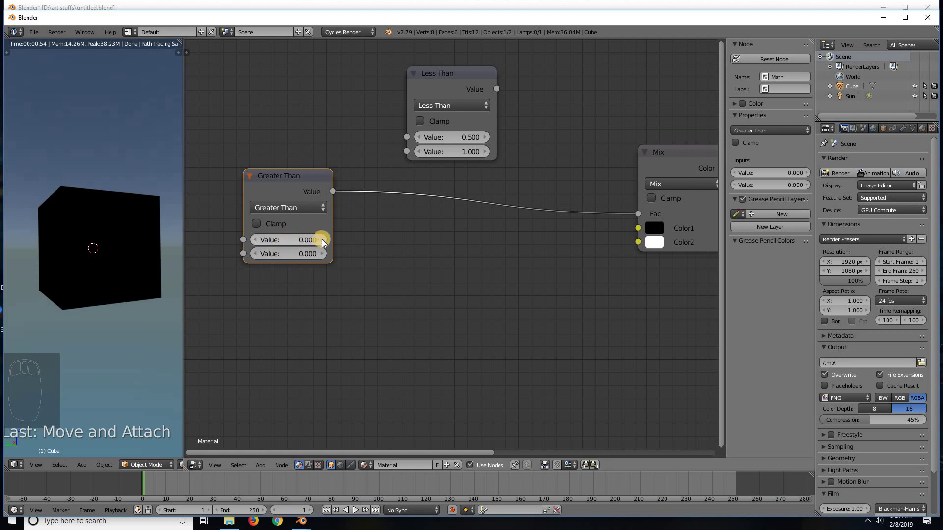
{"action": "left_click", "coordinate": [322, 240]}
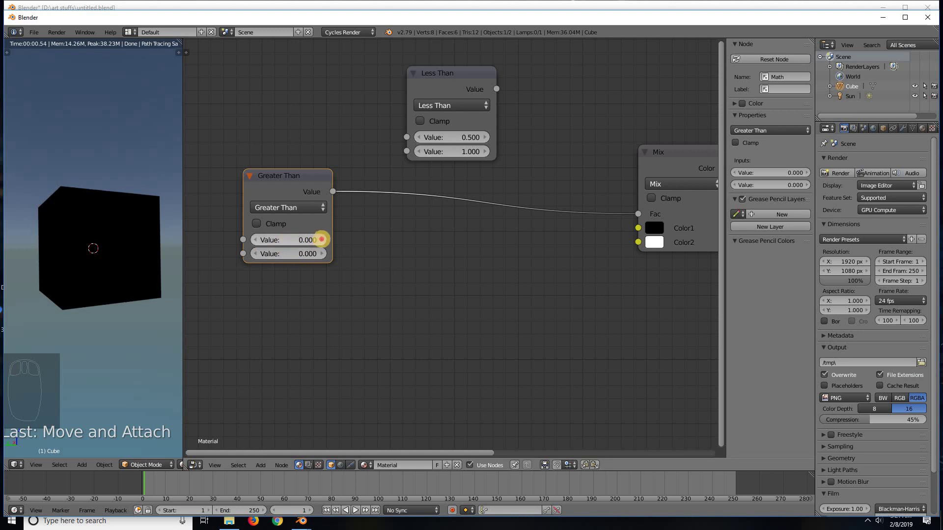
{"action": "left_click", "coordinate": [254, 239]}
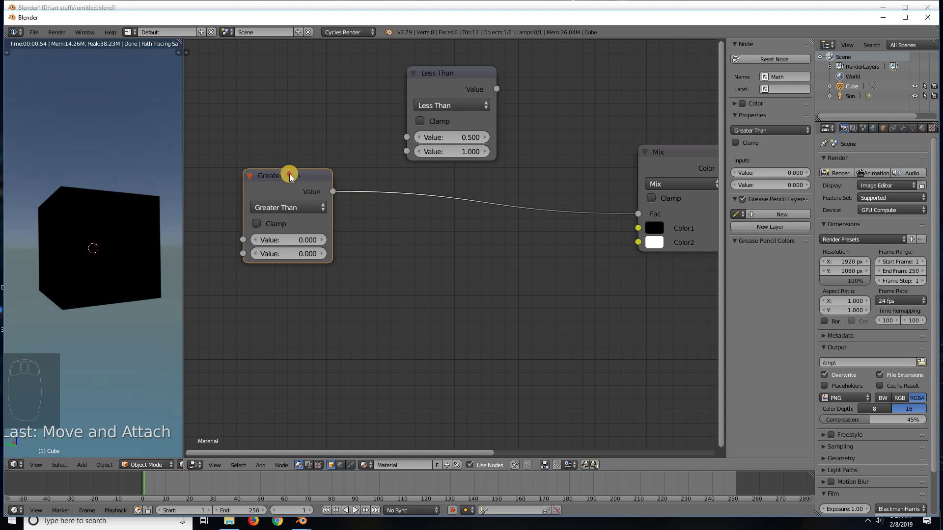
Insert the Less Than node into the link between the Greater Than and Mix nodes, leaving space around it.
{"action": "left_click_drag", "start_coordinate": [289, 175], "coordinate": [419, 128]}
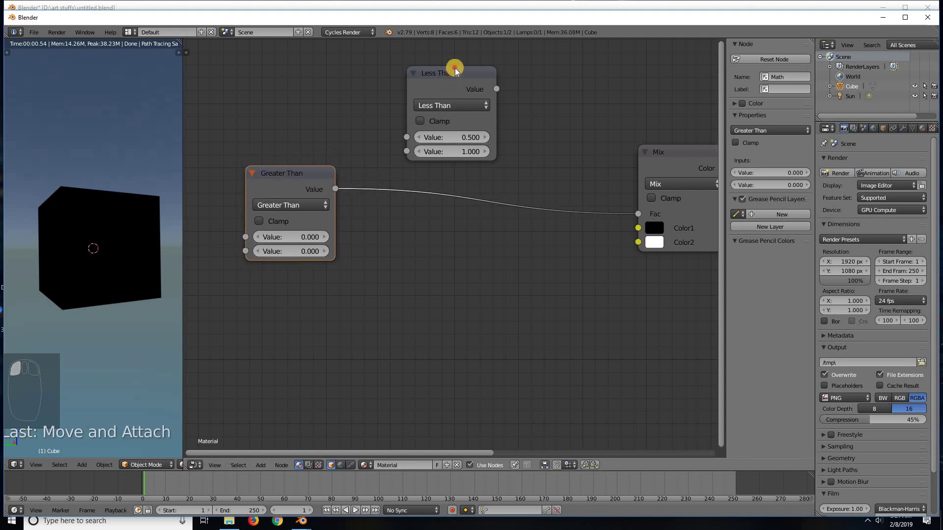
{"action": "left_click_drag", "start_coordinate": [443, 67], "coordinate": [408, 177]}
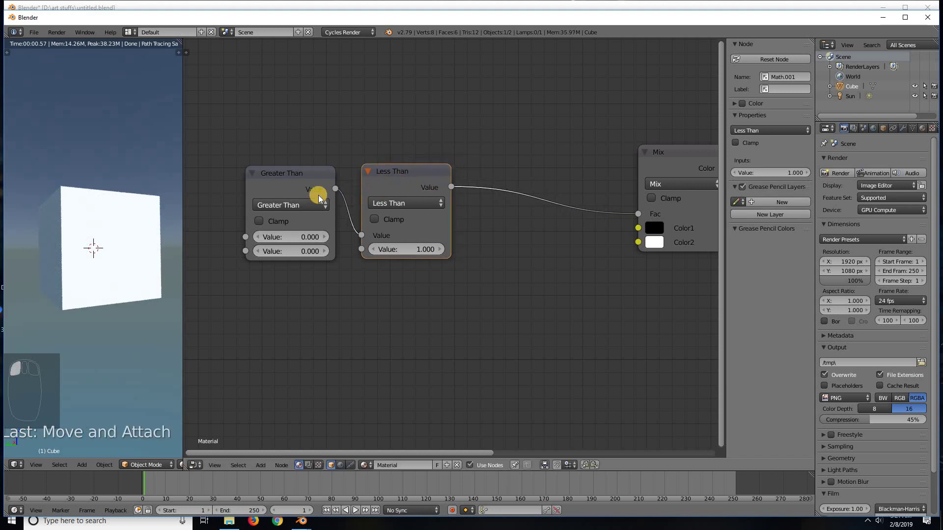
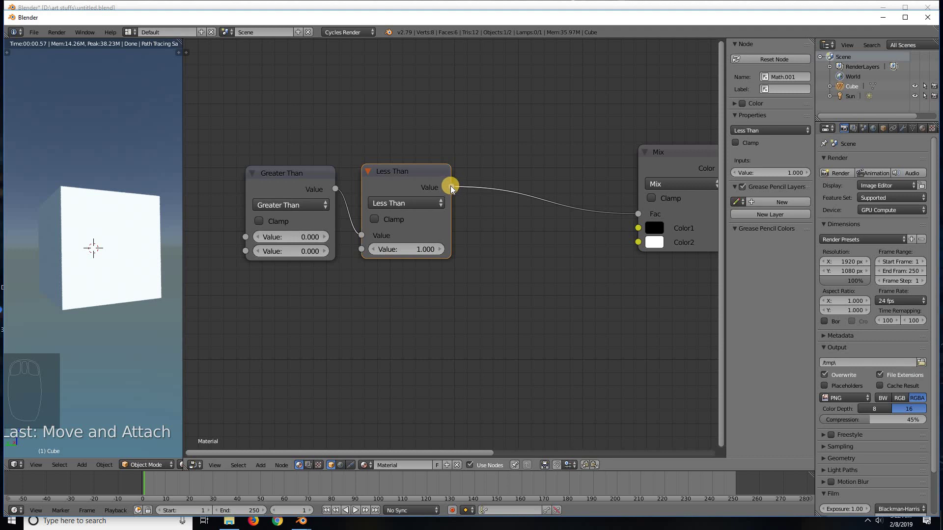
{"action": "left_click_drag", "start_coordinate": [470, 184], "coordinate": [595, 217]}
{"action": "left_click_drag", "start_coordinate": [400, 178], "coordinate": [429, 183]}
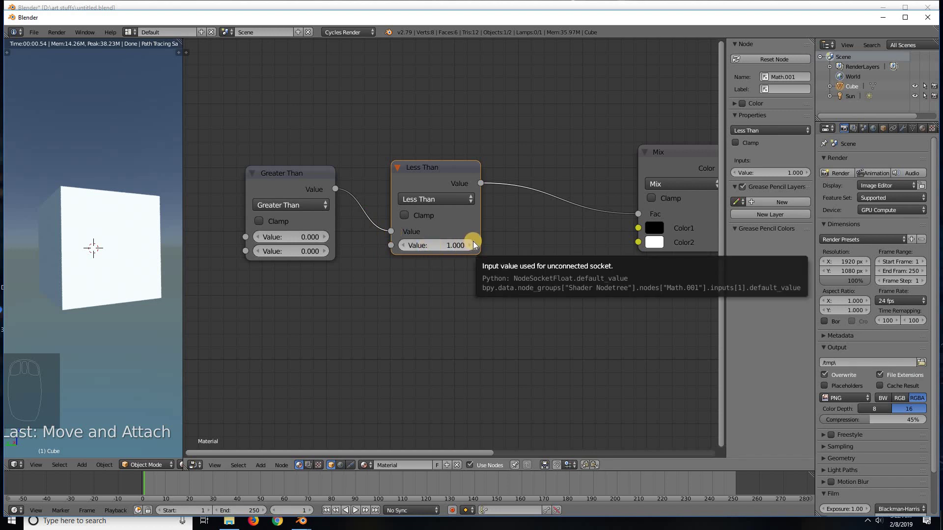
Raise the Greater Than node's first value to 0.100 and return it to 0.
{"action": "left_click", "coordinate": [324, 237]}
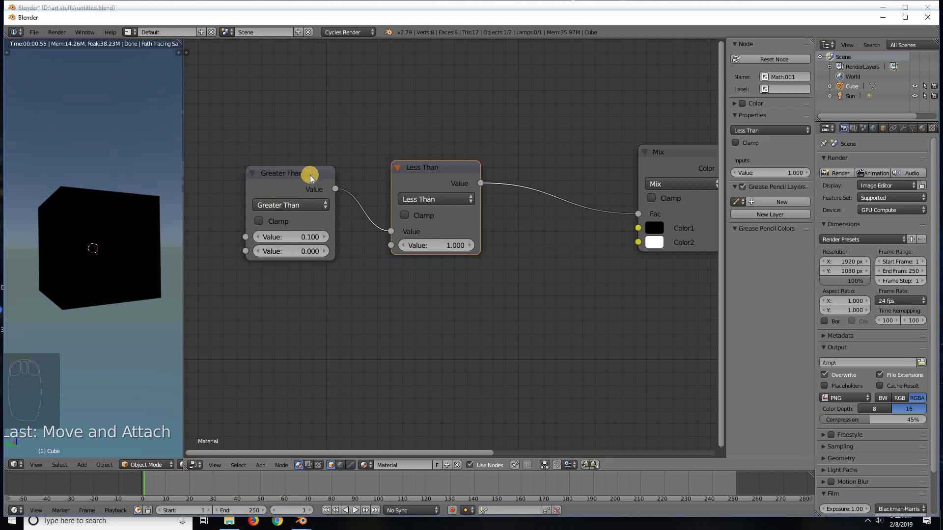
{"action": "left_click_drag", "start_coordinate": [351, 187], "coordinate": [378, 225]}
{"action": "left_click", "coordinate": [261, 238]}
Move the Greater Than and Less Than nodes closer together.
{"action": "mouse_move", "coordinate": [270, 185]}
{"action": "left_mouse_down"}
{"action": "mouse_move", "coordinate": [305, 185]}
{"action": "mouse_move", "coordinate": [288, 182]}
{"action": "left_mouse_up"}
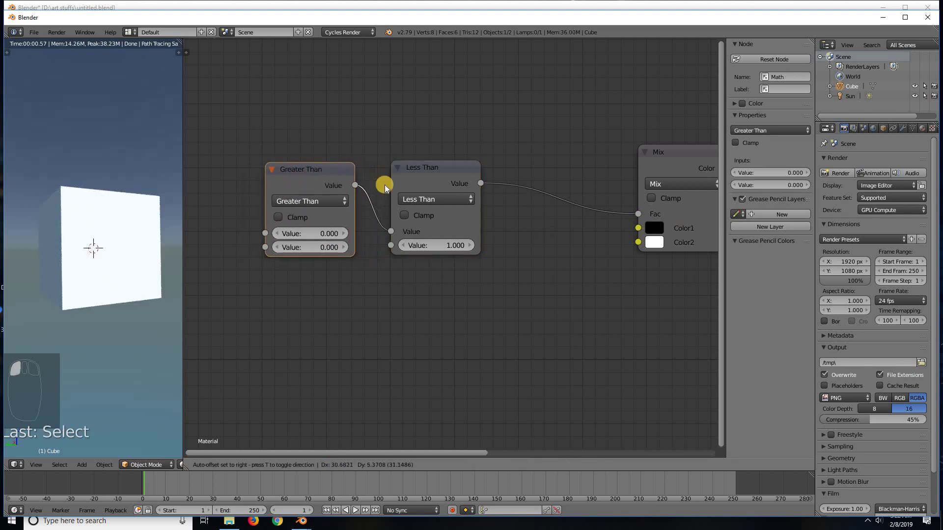
{"action": "left_click_drag", "start_coordinate": [426, 173], "coordinate": [417, 175]}
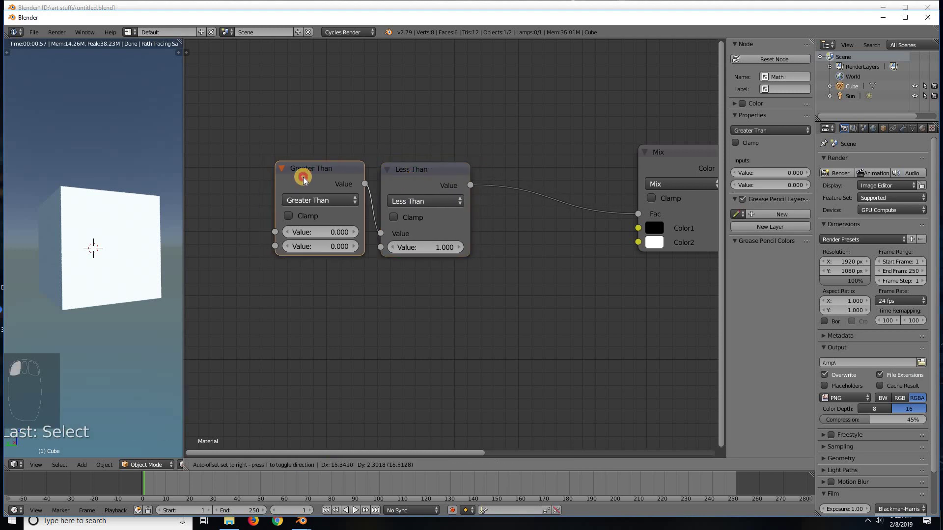
{"action": "left_click_drag", "start_coordinate": [310, 177], "coordinate": [314, 179]}
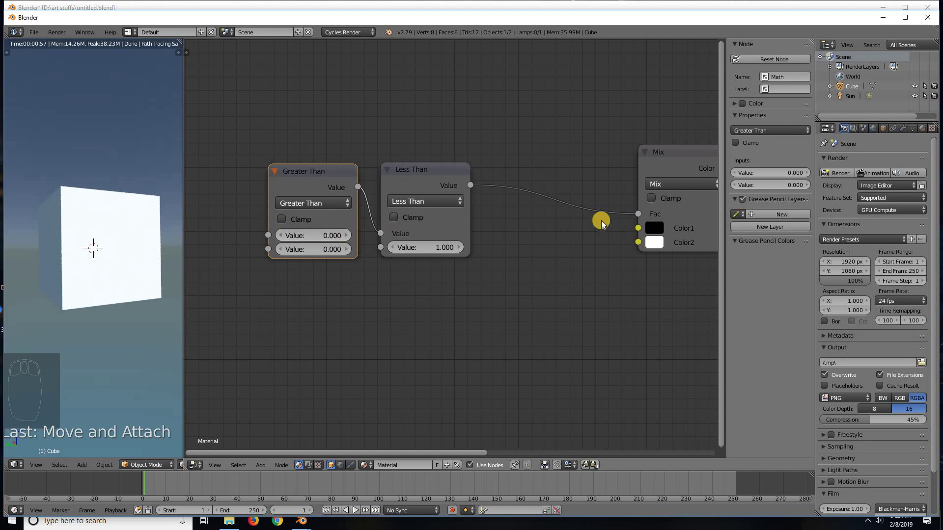
Select the Greater Than and Less Than nodes together and make a node group from them.
{"action": "left_click", "coordinate": [422, 180], "text": "shift"}
{"action": "middle_click_drag", "start_coordinate": [395, 159], "coordinate": [431, 164]}
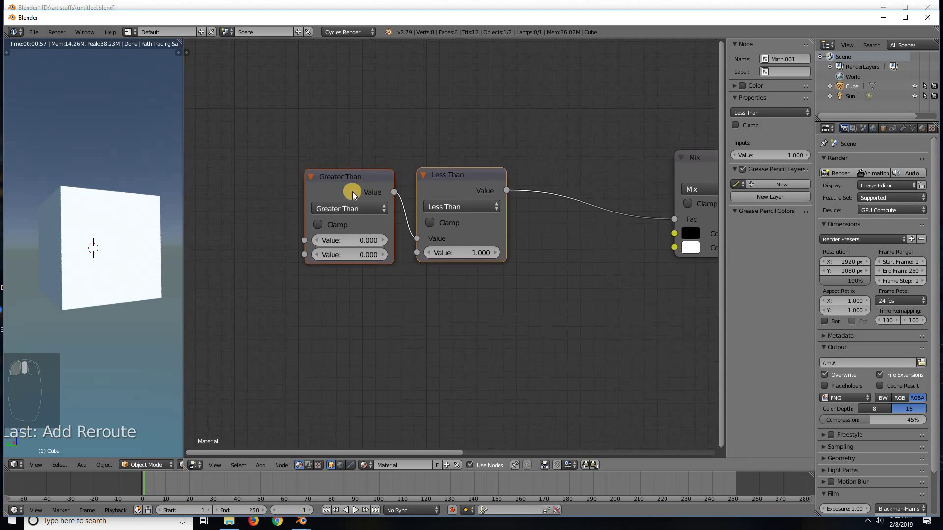
{"action": "key", "text": "t"}
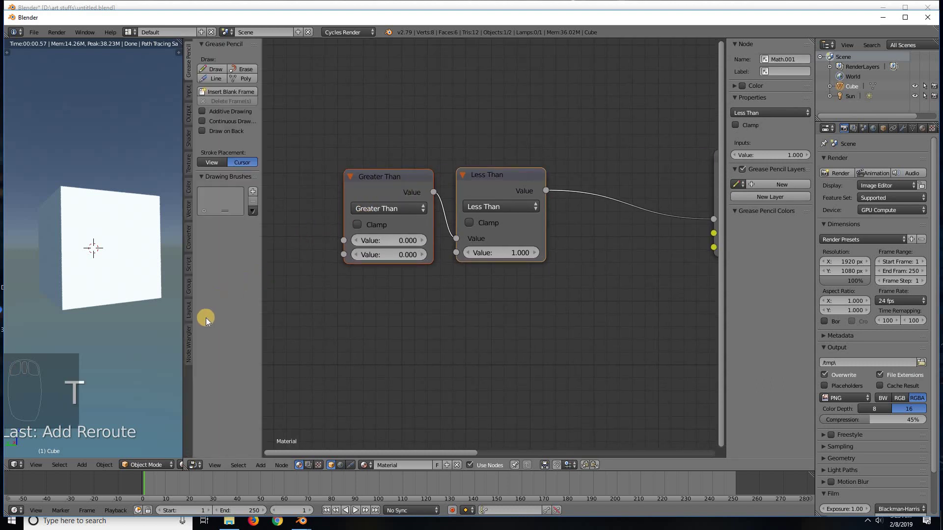
{"action": "left_click", "coordinate": [189, 287]}
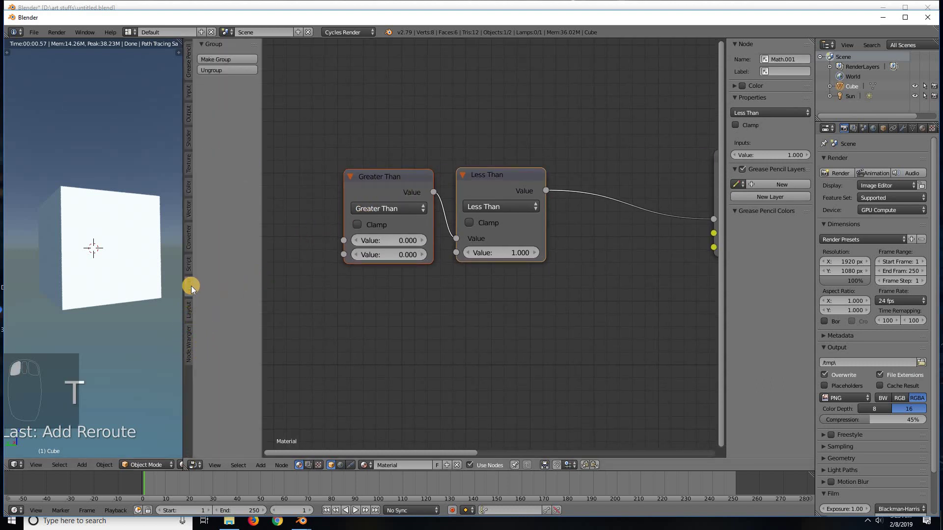
{"action": "left_click", "coordinate": [225, 58]}
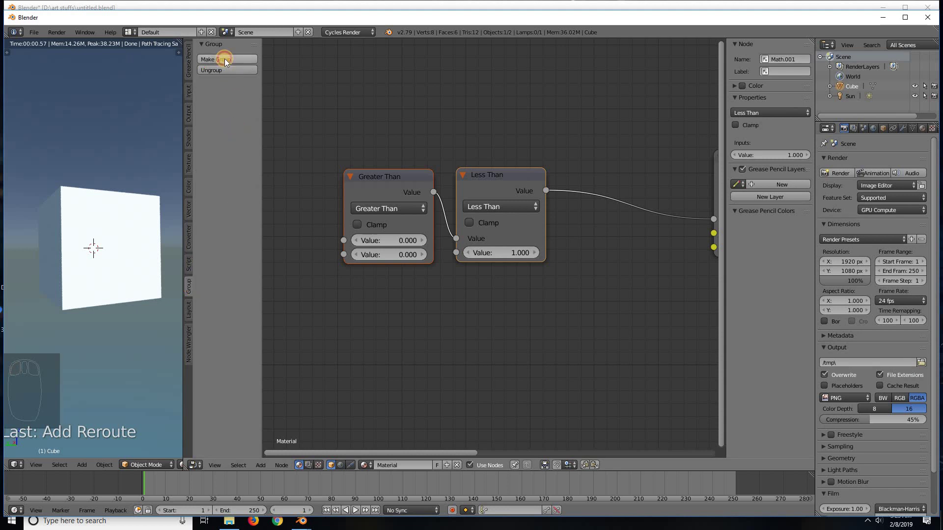
Connect both Greater Than values to the Group Input, tidy the nodes inside the group, and return to the parent material tree.
{"action": "middle_click_drag", "start_coordinate": [447, 191], "coordinate": [395, 163]}
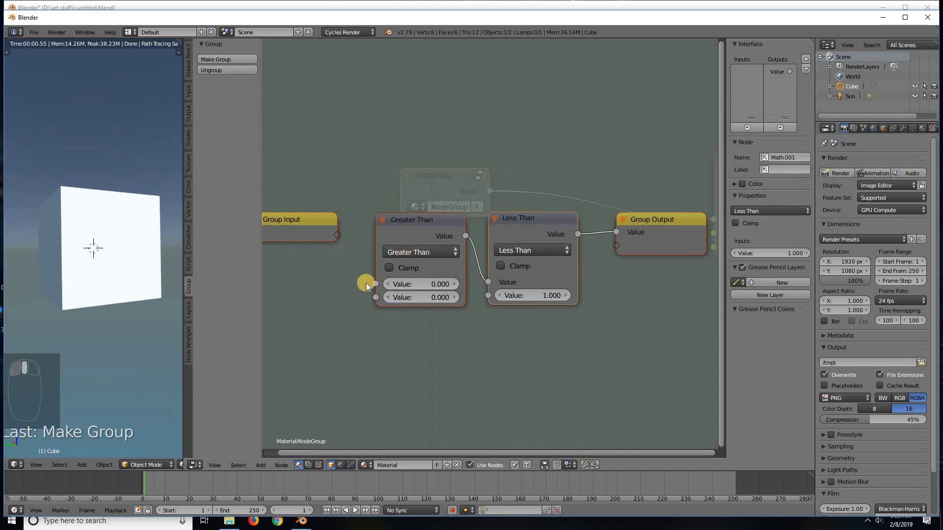
{"action": "mouse_move", "coordinate": [350, 234]}
{"action": "left_mouse_down"}
{"action": "mouse_move", "coordinate": [339, 234]}
{"action": "mouse_move", "coordinate": [368, 296]}
{"action": "mouse_move", "coordinate": [338, 249]}
{"action": "left_mouse_up"}
{"action": "left_click_drag", "start_coordinate": [417, 215], "coordinate": [403, 188]}
{"action": "left_click_drag", "start_coordinate": [517, 219], "coordinate": [501, 191]}
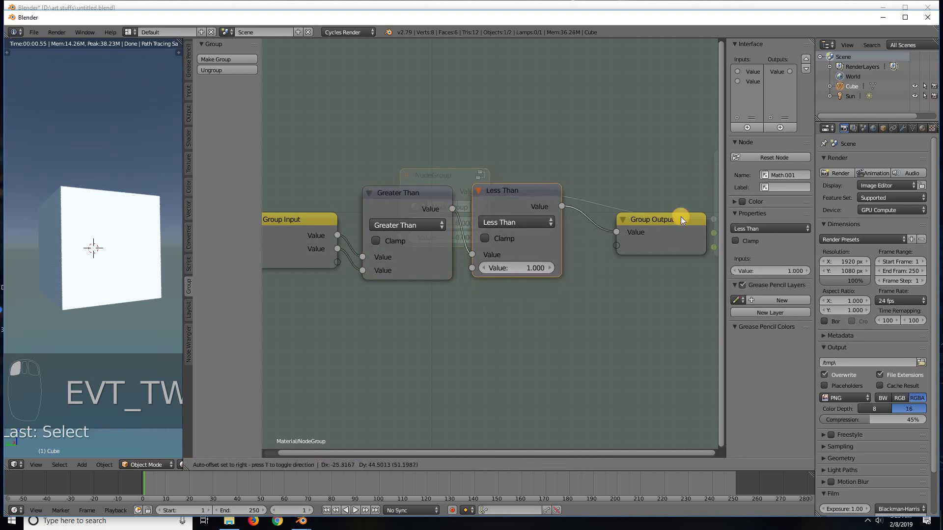
{"action": "mouse_move", "coordinate": [681, 217]}
{"action": "left_mouse_down"}
{"action": "mouse_move", "coordinate": [655, 211]}
{"action": "mouse_move", "coordinate": [684, 216]}
{"action": "left_mouse_up"}
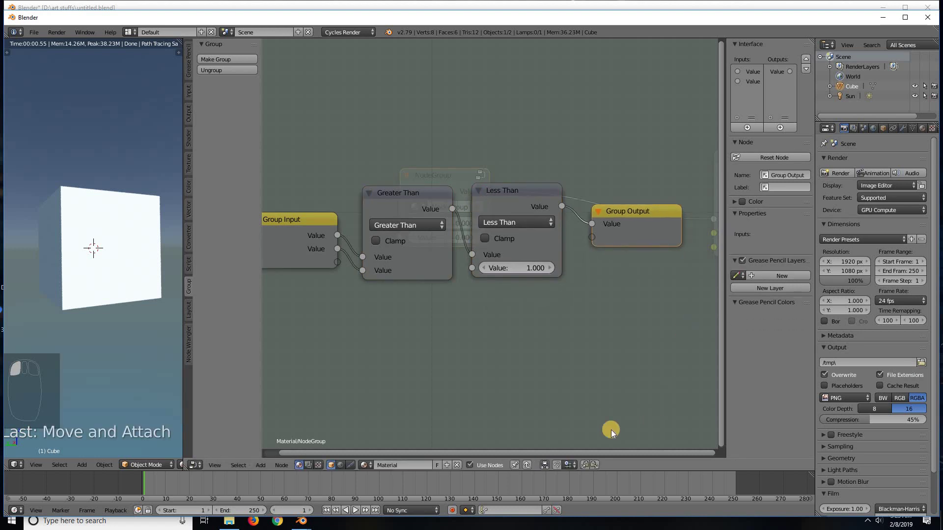
{"action": "left_click", "coordinate": [528, 464]}
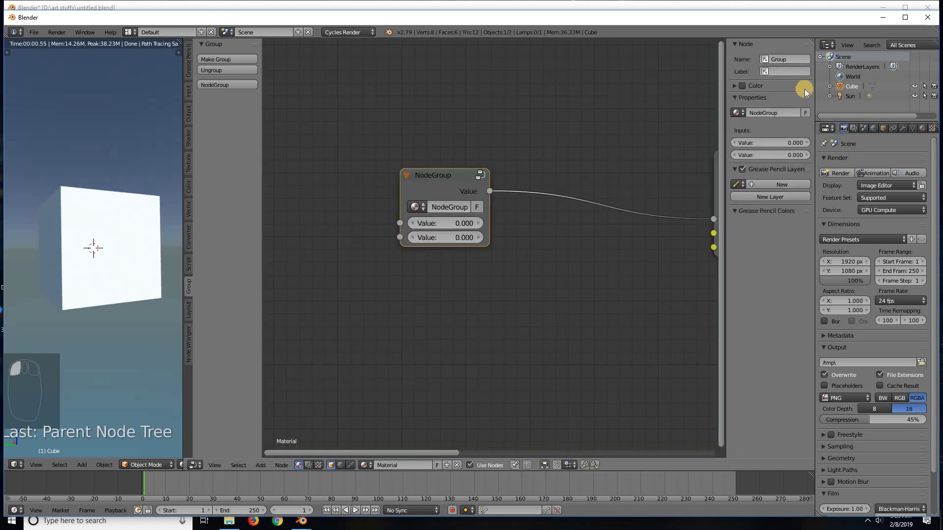
Label the new group node "not".
{"action": "key", "text": "n"}
{"action": "key", "text": "n"}
{"action": "key", "text": "n"}
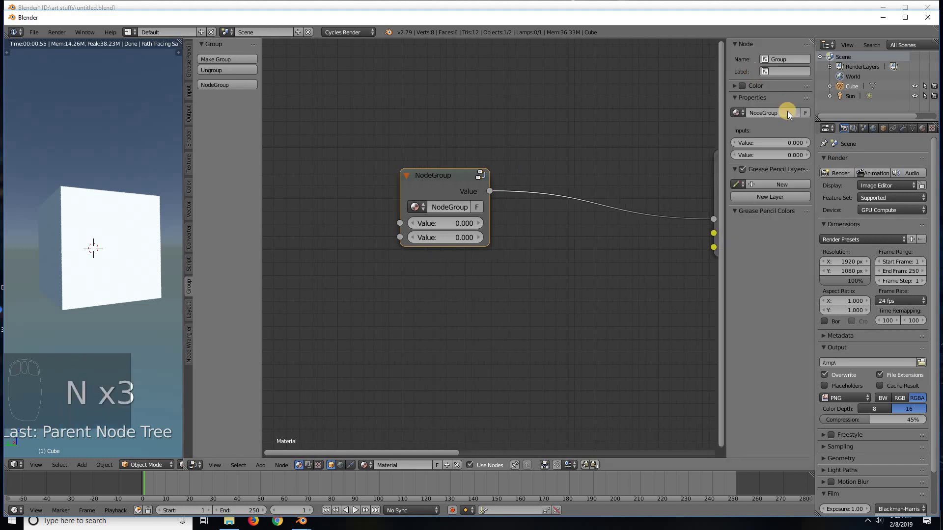
{"action": "left_click", "coordinate": [775, 67]}
{"action": "type", "text": "no"}
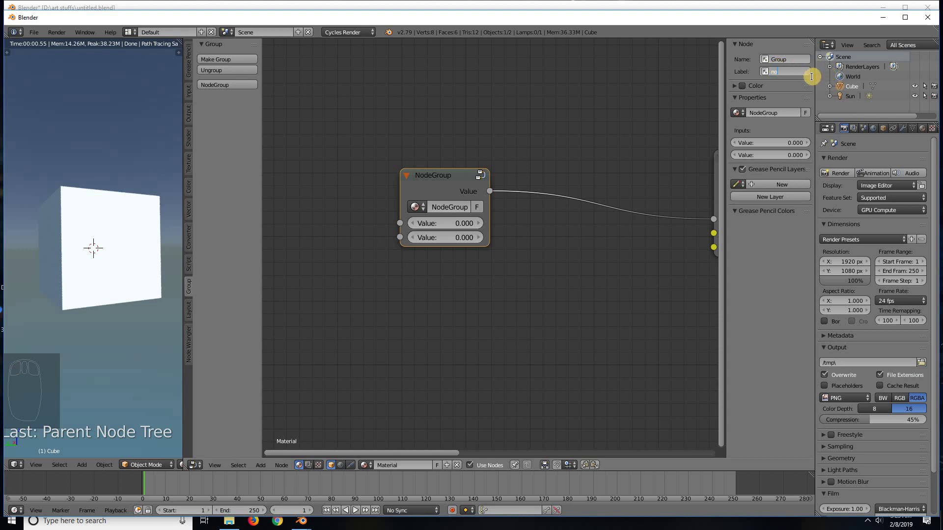
{"action": "type", "text": "t"}
{"action": "key", "text": "Return"}
Expand the group node's Color and Node properties and enlarge the properties display.
{"action": "left_click", "coordinate": [791, 87], "text": "ctrl"}
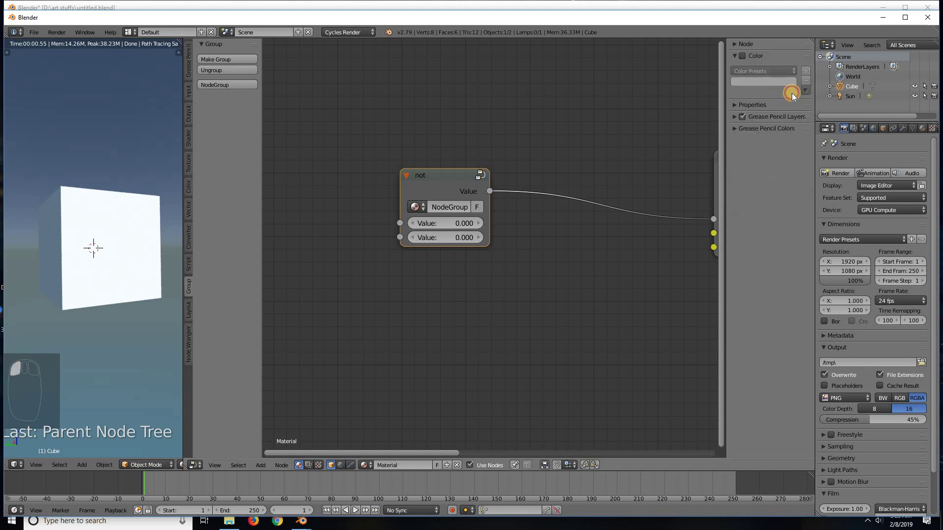
{"action": "left_click", "coordinate": [447, 180]}
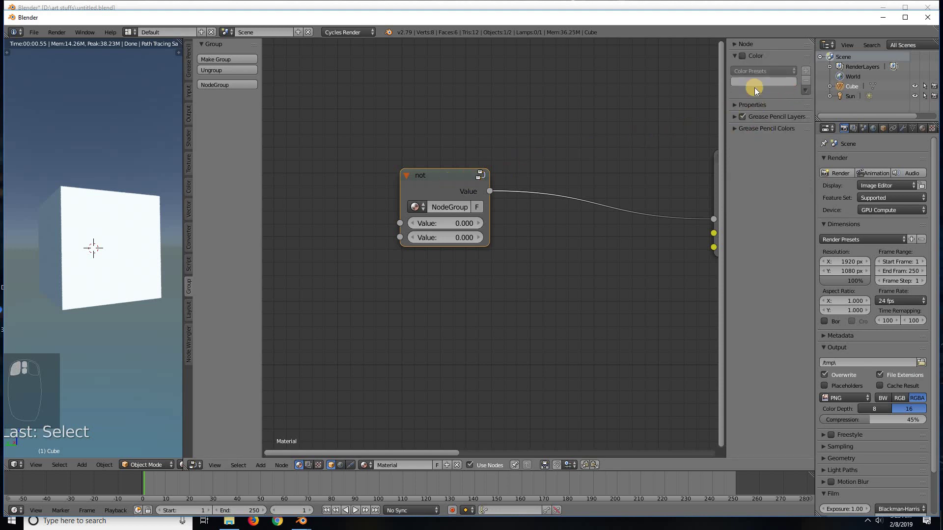
{"action": "left_click", "coordinate": [731, 44]}
{"action": "middle_click_drag", "start_coordinate": [754, 72], "coordinate": [751, 407], "text": "ctrl"}
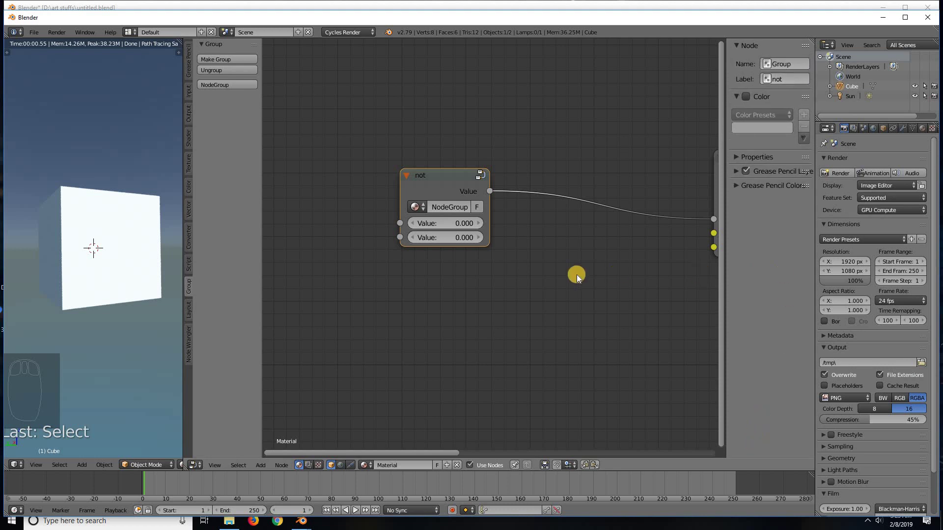
Move the "not" group node away from the Mix node and cut the link between them.
{"action": "middle_click_drag", "start_coordinate": [682, 252], "coordinate": [577, 255]}
{"action": "left_click_drag", "start_coordinate": [325, 184], "coordinate": [345, 113]}
{"action": "scroll", "coordinate": [385, 196], "scroll_direction": "down", "scroll_amount": 4}
{"action": "middle_click_drag", "start_coordinate": [388, 196], "coordinate": [506, 215]}
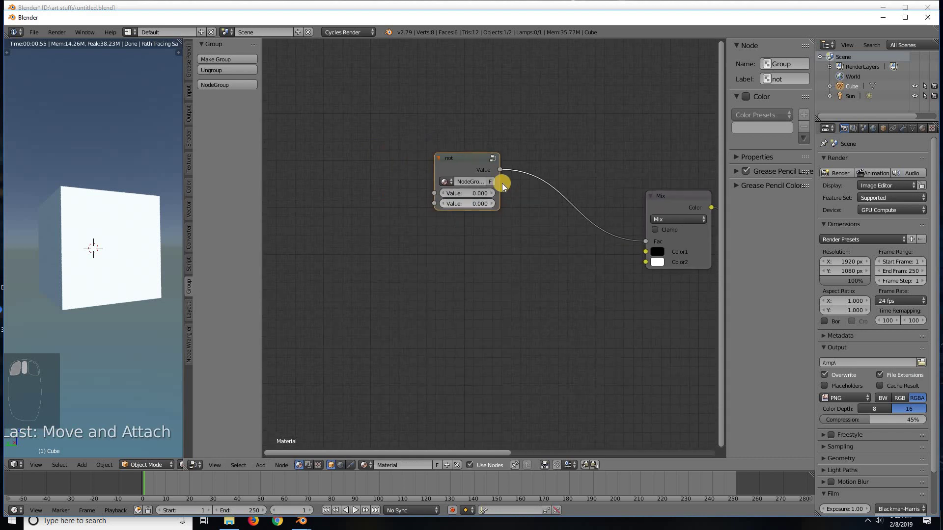
{"action": "left_click_drag", "start_coordinate": [504, 161], "coordinate": [403, 135]}
{"action": "mouse_move", "coordinate": [486, 128]}
{"action": "left_mouse_down", "text": "ctrl"}
{"action": "mouse_move", "coordinate": [476, 204]}
{"action": "mouse_move", "coordinate": [456, 228]}
{"action": "left_mouse_up", "text": "ctrl"}
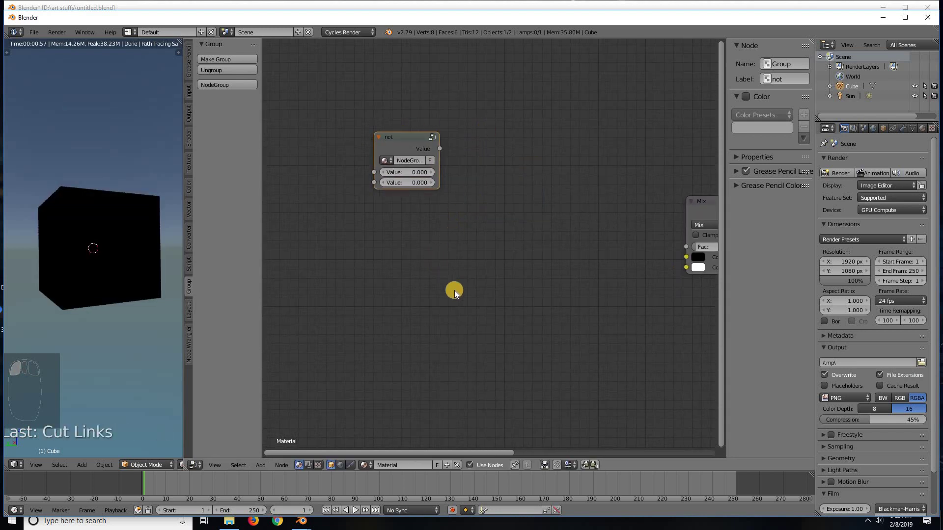
Add a Math node below the "not" group and set its operation to Greater Than.
{"action": "middle_click_drag", "start_coordinate": [475, 279], "coordinate": [482, 248]}
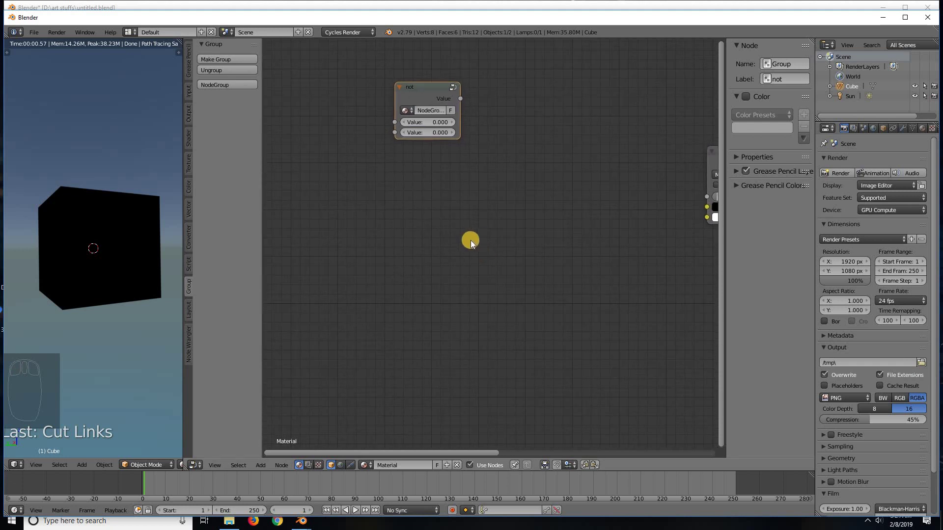
{"action": "key", "text": "shift+a"}
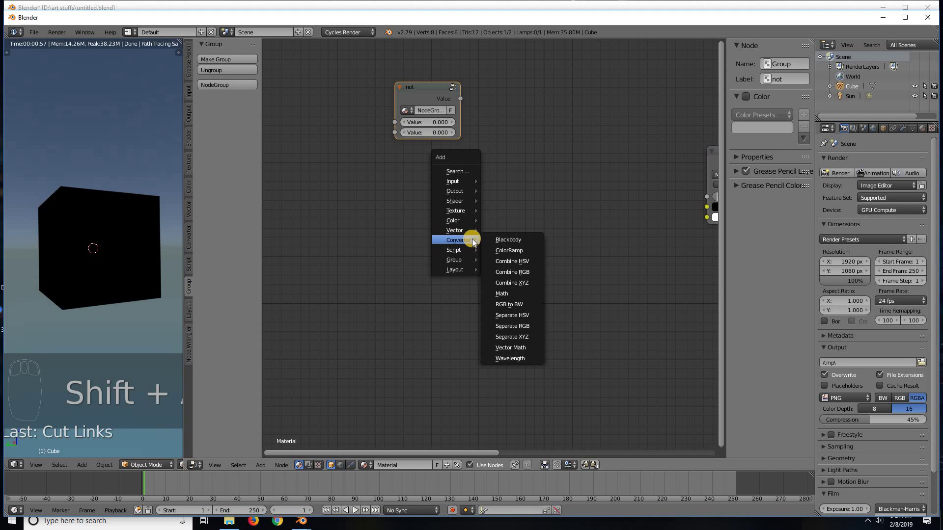
{"action": "left_click", "coordinate": [512, 293]}
{"action": "left_click", "coordinate": [398, 193]}
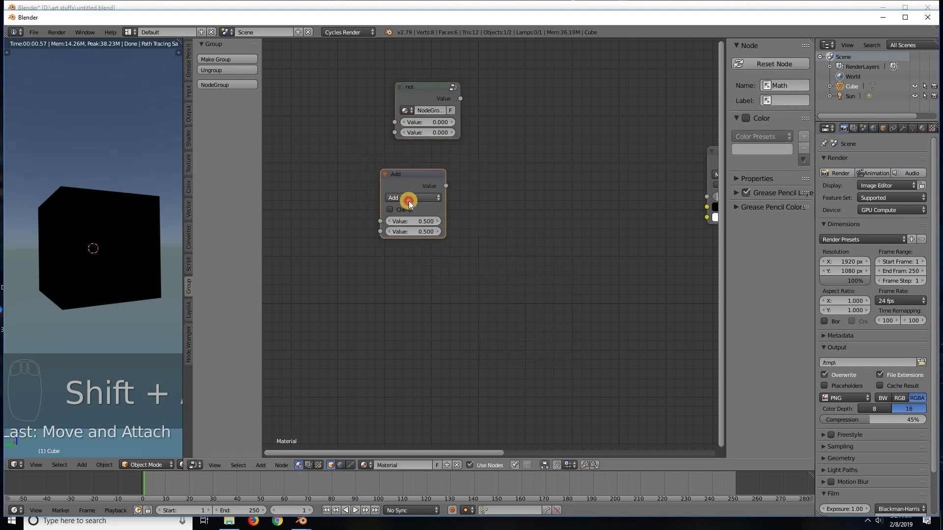
{"action": "left_click", "coordinate": [408, 199]}
{"action": "left_click", "coordinate": [423, 373]}
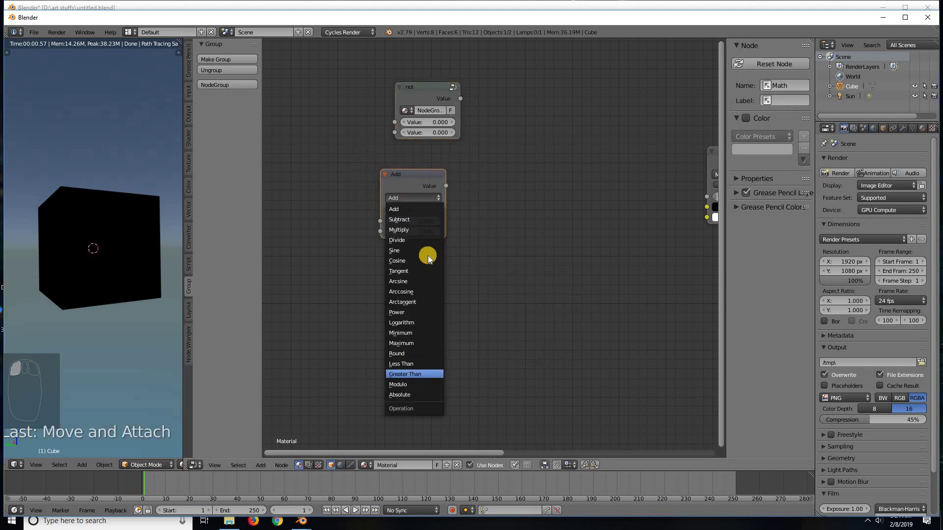
Set both values of the new Greater Than node to 0.
{"action": "left_click", "coordinate": [422, 229]}
{"action": "type", "text": "0"}
{"action": "key", "text": "Return"}
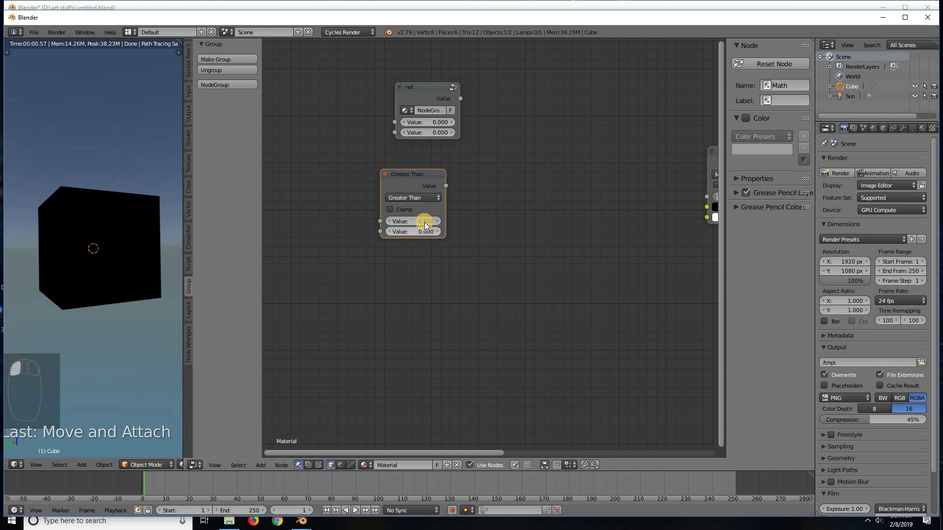
{"action": "left_click", "coordinate": [424, 223]}
{"action": "type", "text": "0"}
{"action": "key", "text": "Return"}
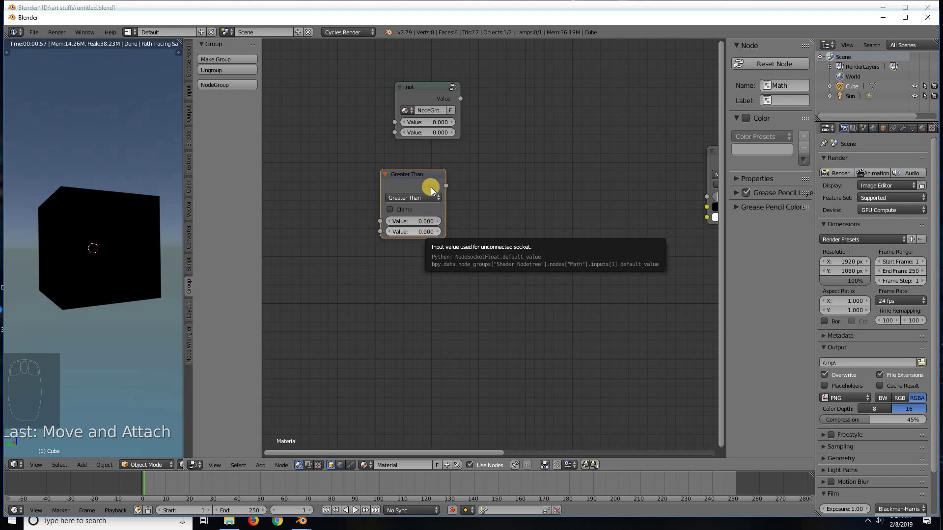
Duplicate the Greater Than node three times, placing the copies beneath it in a column.
{"action": "key", "text": "shift+d"}
{"action": "left_click", "coordinate": [417, 297]}
{"action": "key", "text": "shift+d"}
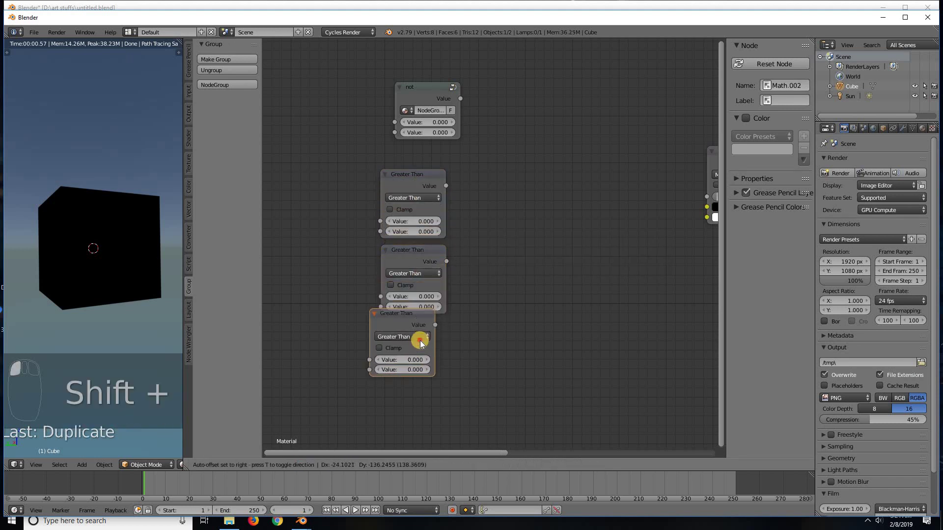
{"action": "left_click", "coordinate": [416, 378]}
{"action": "key", "text": "shift+d"}
{"action": "left_click", "coordinate": [430, 456]}
Duplicate the topmost Greater Than node twice to place one node beside each pair in the column.
{"action": "middle_click_drag", "start_coordinate": [474, 349], "coordinate": [449, 285]}
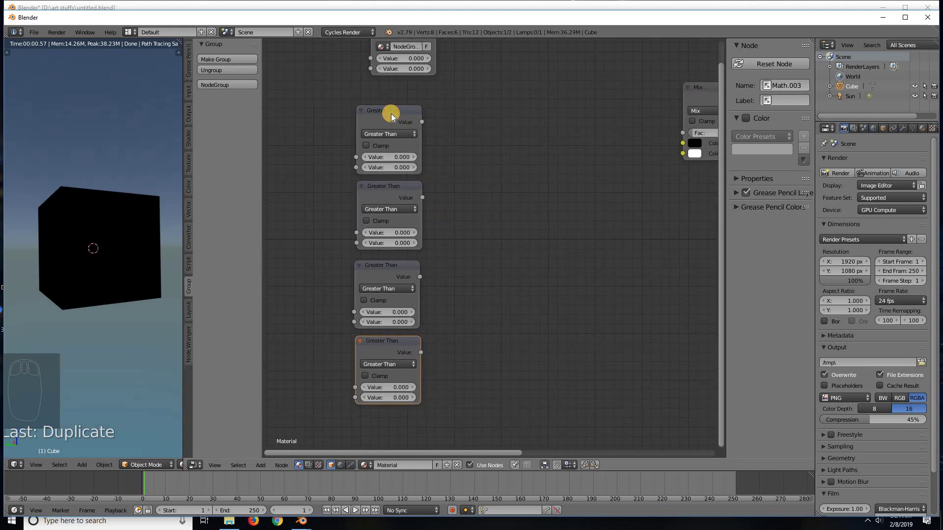
{"action": "left_click", "coordinate": [391, 113]}
{"action": "key", "text": "shift+d"}
{"action": "left_click", "coordinate": [472, 152]}
{"action": "key", "text": "shift+d"}
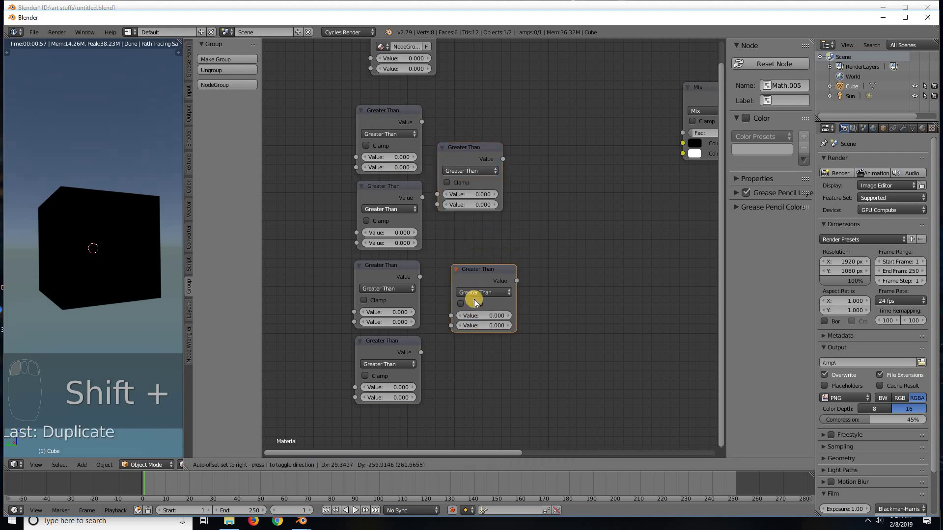
{"action": "left_click", "coordinate": [473, 305]}
Move the two second-column Greater Than nodes farther away from the first column.
{"action": "middle_click_drag", "start_coordinate": [487, 310], "coordinate": [448, 332], "text": "shift"}
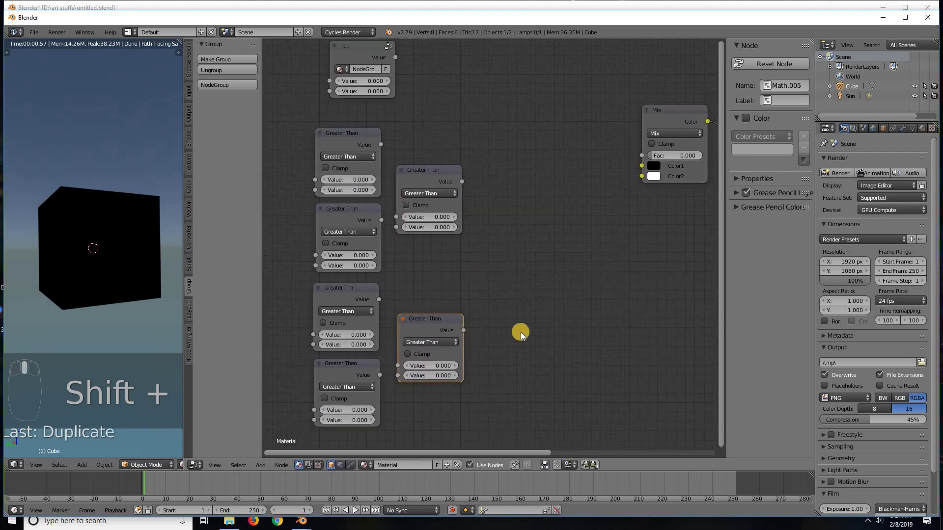
{"action": "middle_click_drag", "start_coordinate": [520, 332], "coordinate": [545, 352], "text": "shift"}
{"action": "left_click", "coordinate": [469, 193]}
{"action": "left_click_drag", "start_coordinate": [469, 193], "coordinate": [485, 188]}
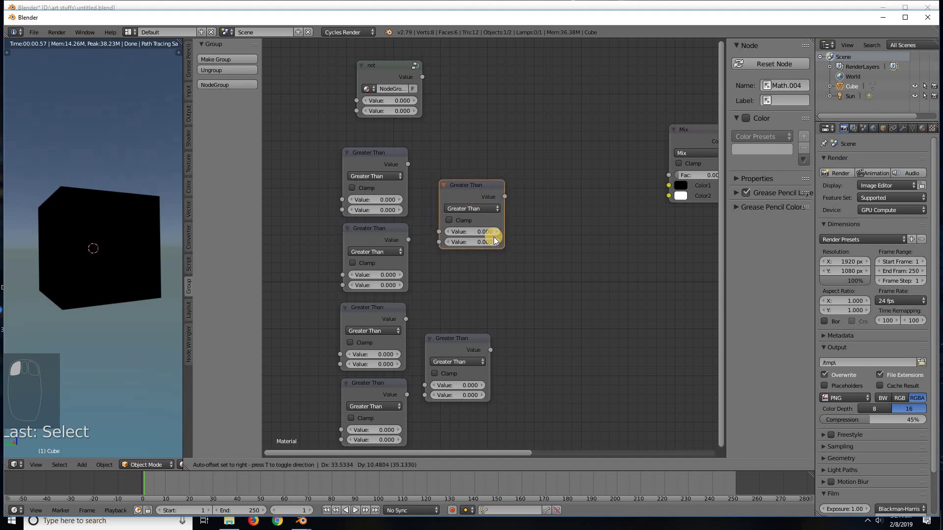
{"action": "left_click", "coordinate": [470, 342]}
{"action": "left_click_drag", "start_coordinate": [470, 342], "coordinate": [484, 337]}
Stack the upper pair of first-column Greater Than nodes closely and position the upper second-column node beside them.
{"action": "scroll", "coordinate": [439, 301], "scroll_direction": "up", "scroll_amount": 1}
{"action": "scroll", "coordinate": [434, 298], "scroll_direction": "up", "scroll_amount": 1}
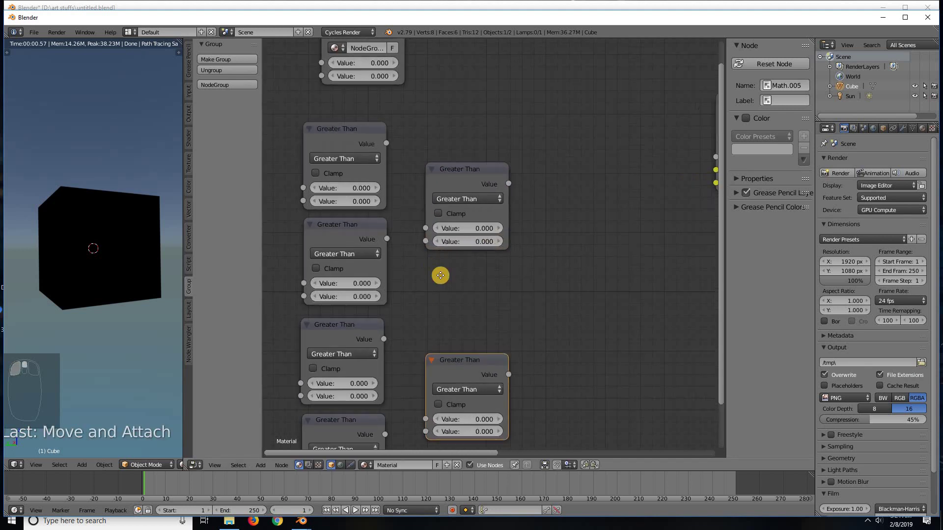
{"action": "middle_click_drag", "start_coordinate": [472, 311], "coordinate": [506, 352]}
{"action": "left_click_drag", "start_coordinate": [495, 215], "coordinate": [513, 214]}
{"action": "scroll", "coordinate": [427, 243], "scroll_direction": "up", "scroll_amount": 2}
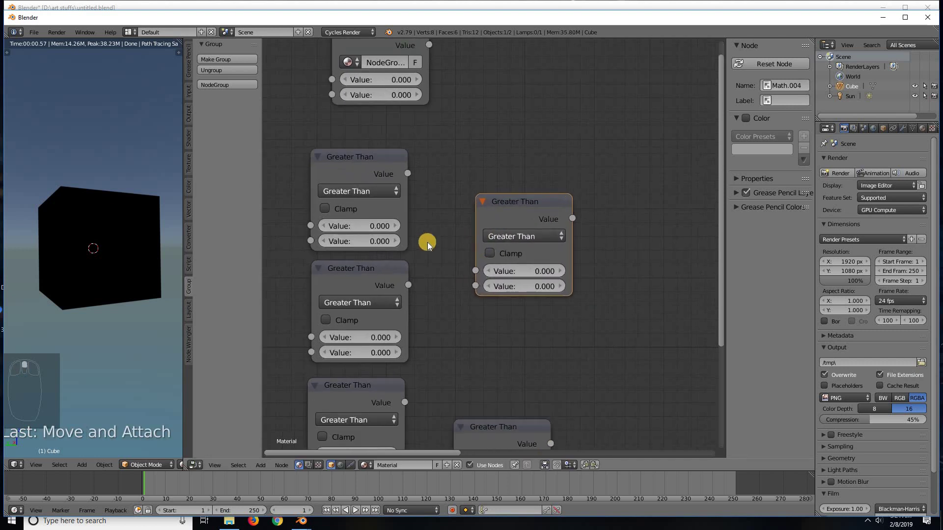
{"action": "middle_click_drag", "start_coordinate": [427, 242], "coordinate": [471, 249]}
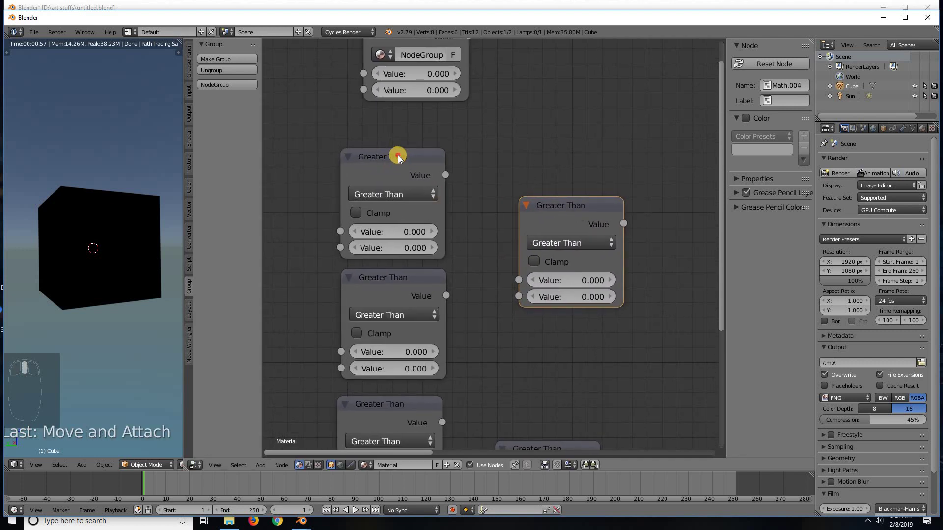
{"action": "left_click_drag", "start_coordinate": [398, 156], "coordinate": [404, 149]}
{"action": "left_click_drag", "start_coordinate": [391, 274], "coordinate": [394, 264]}
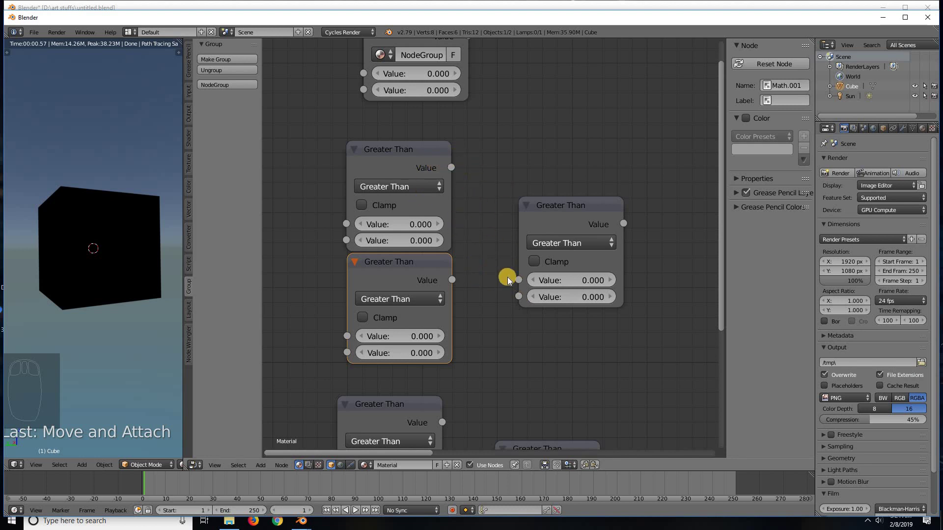
{"action": "left_click_drag", "start_coordinate": [554, 199], "coordinate": [550, 180]}
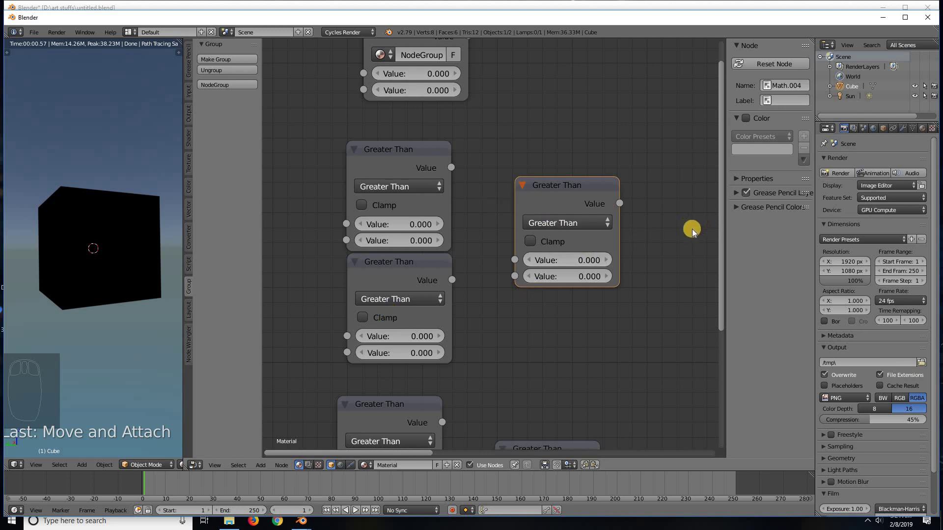
Link the upper pair's outputs to the two inputs of the node beside them and change that node's operation to Add.
{"action": "middle_click_drag", "start_coordinate": [678, 233], "coordinate": [634, 198]}
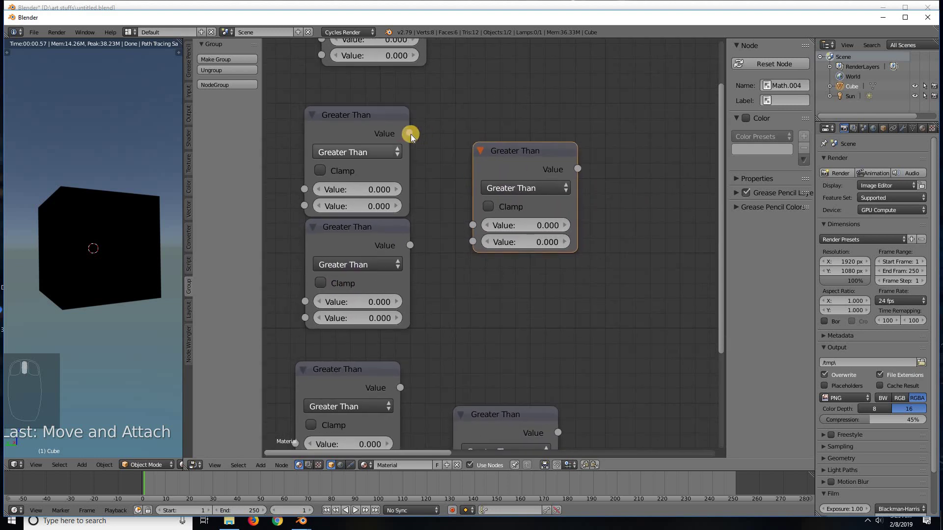
{"action": "left_click_drag", "start_coordinate": [441, 193], "coordinate": [473, 225]}
{"action": "left_click_drag", "start_coordinate": [410, 246], "coordinate": [473, 241]}
{"action": "left_click", "coordinate": [497, 188]}
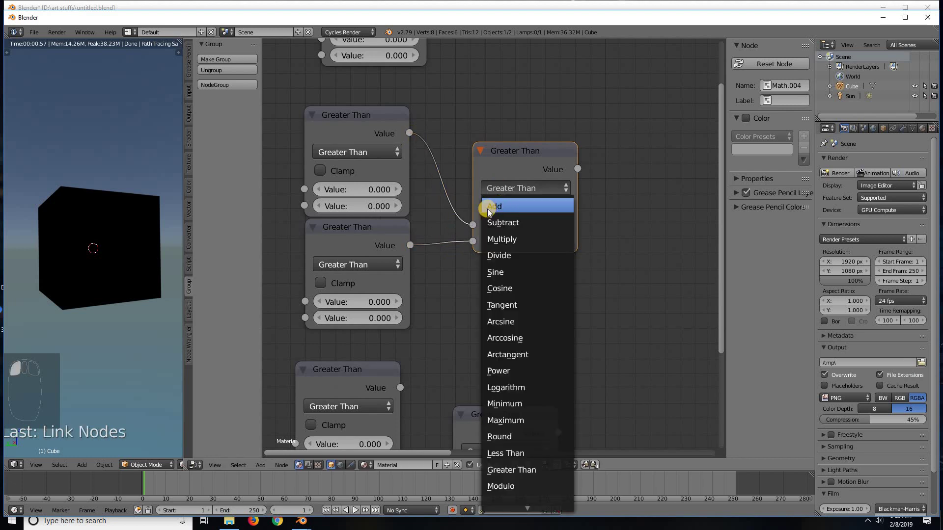
{"action": "left_click", "coordinate": [486, 206]}
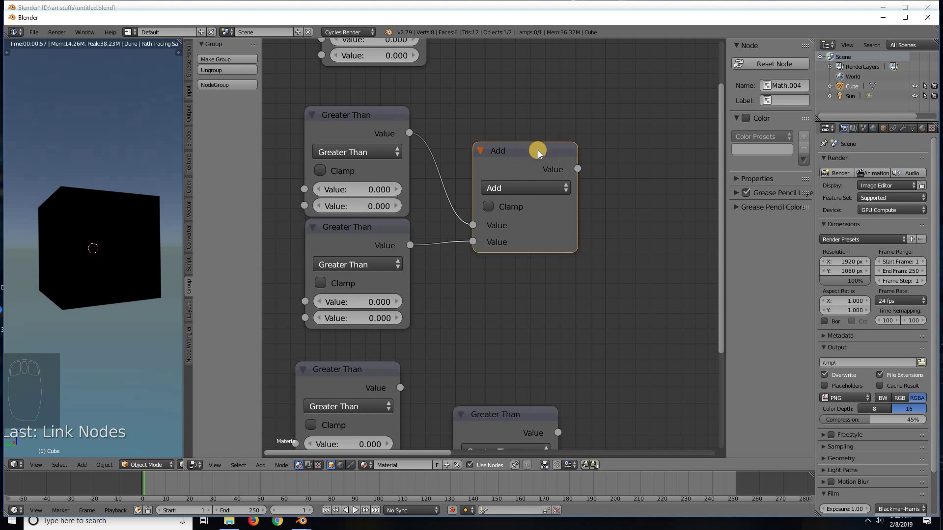
Move the Add node closer to the two Greater Than nodes and enable Clamp on it.
{"action": "left_click_drag", "start_coordinate": [538, 155], "coordinate": [523, 167]}
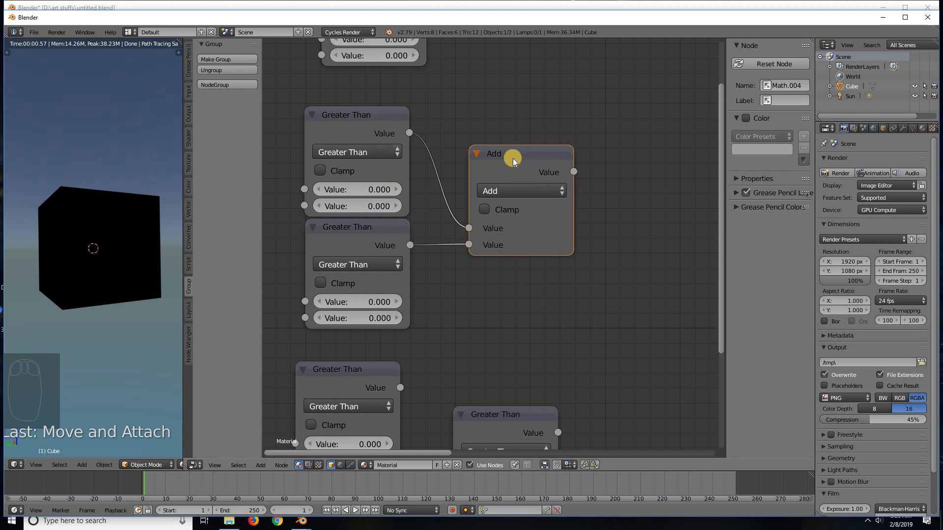
{"action": "left_click_drag", "start_coordinate": [518, 156], "coordinate": [501, 145]}
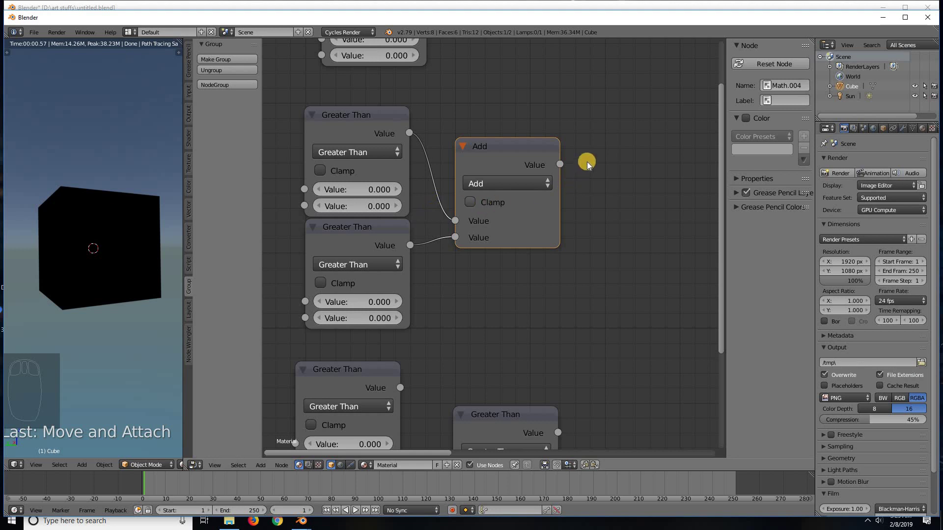
{"action": "left_click_drag", "start_coordinate": [561, 165], "coordinate": [600, 172]}
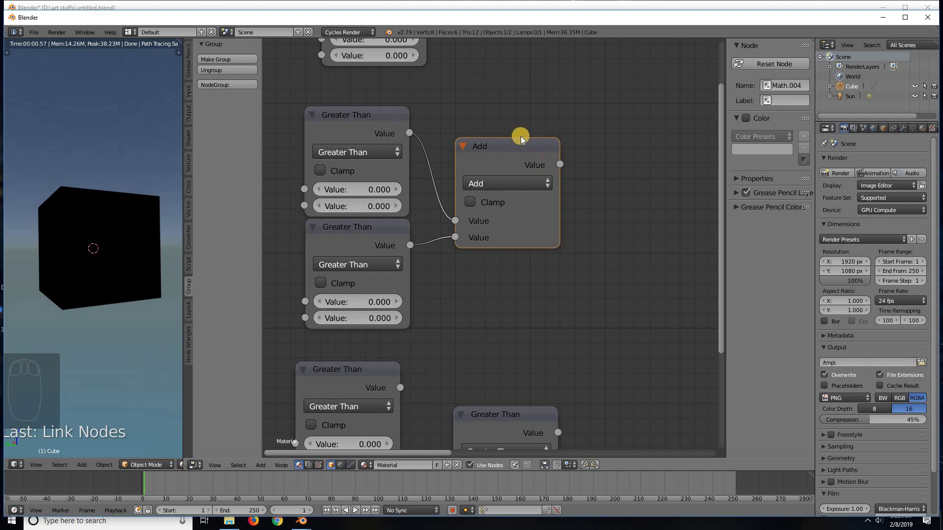
{"action": "left_click", "coordinate": [472, 203]}
{"action": "left_click_drag", "start_coordinate": [560, 163], "coordinate": [634, 155]}
Combine the upper pair of Greater Than nodes and their clamped Add node into a node group.
{"action": "scroll", "coordinate": [440, 178], "scroll_direction": "down", "scroll_amount": 2}
{"action": "scroll", "coordinate": [407, 189], "scroll_direction": "up", "scroll_amount": 1}
{"action": "scroll", "coordinate": [384, 182], "scroll_direction": "up", "scroll_amount": 3}
{"action": "middle_click_drag", "start_coordinate": [407, 141], "coordinate": [448, 147]}
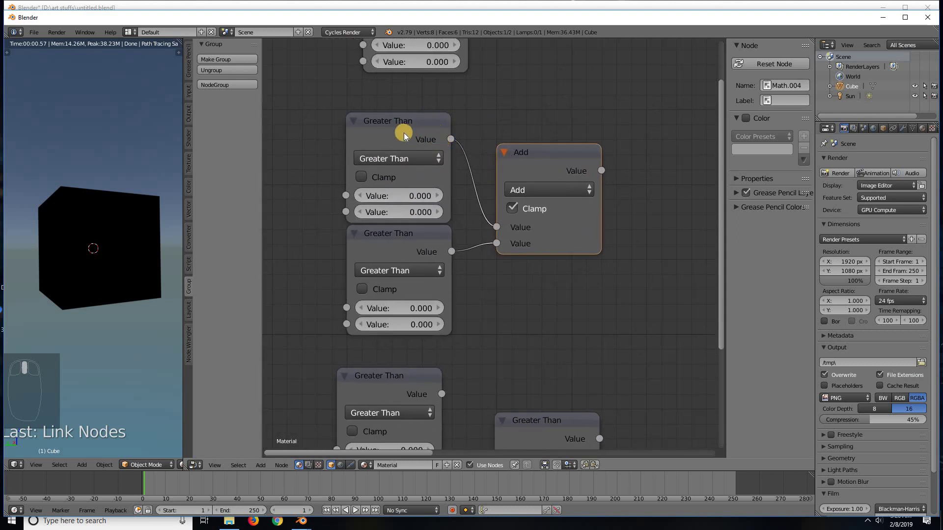
{"action": "left_click", "coordinate": [402, 187], "text": "shift"}
{"action": "left_click", "coordinate": [396, 233], "text": "shift"}
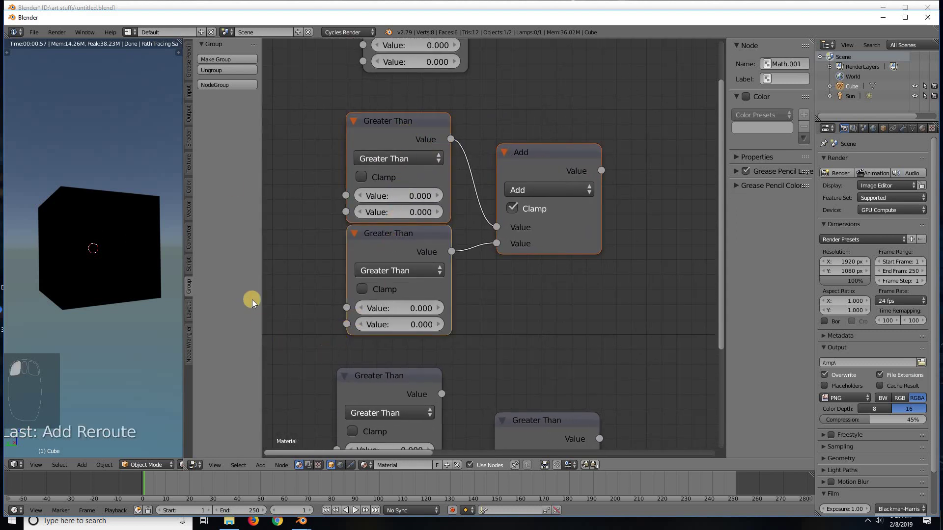
{"action": "left_click", "coordinate": [231, 60]}
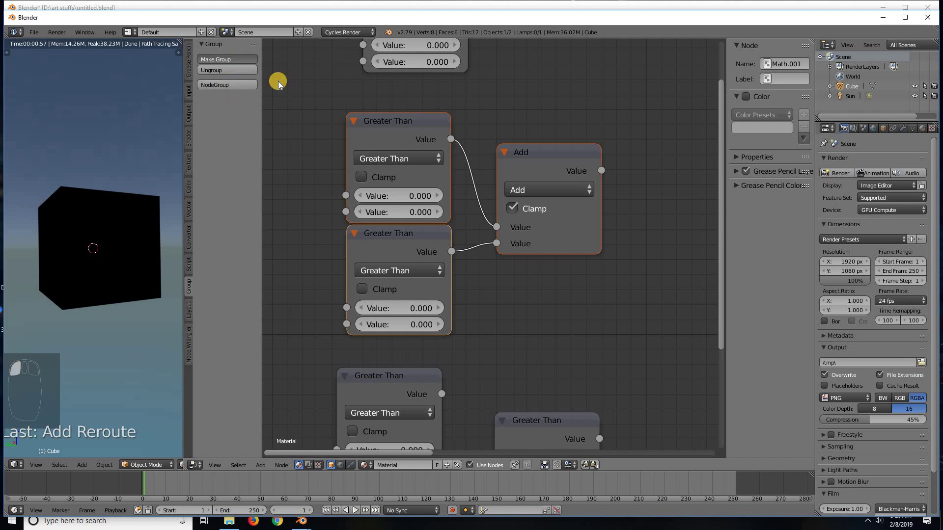
Expose each Greater Than node's first value as a group input and the Add result as the group output, and exit the group.
{"action": "left_click_drag", "start_coordinate": [413, 270], "coordinate": [369, 270]}
{"action": "left_click_drag", "start_coordinate": [415, 383], "coordinate": [370, 286]}
{"action": "middle_click_drag", "start_coordinate": [653, 242], "coordinate": [480, 228]}
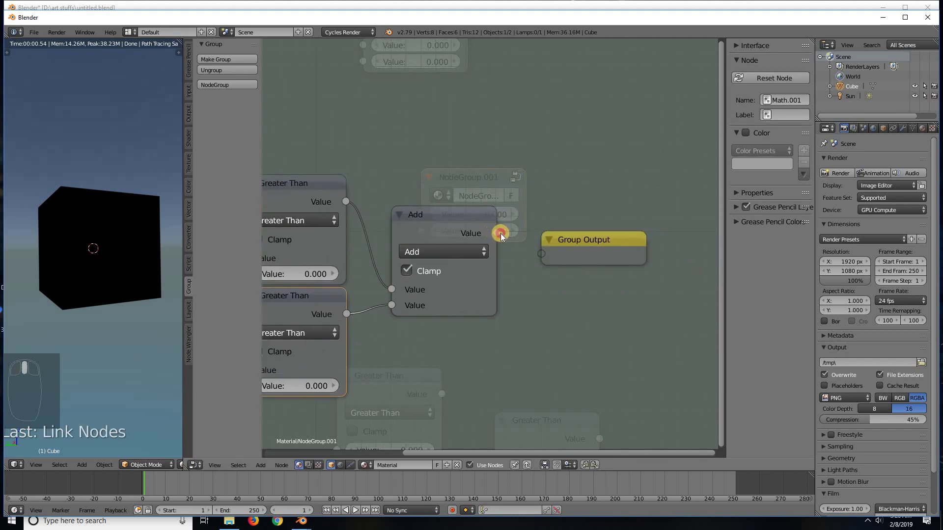
{"action": "left_click_drag", "start_coordinate": [499, 234], "coordinate": [542, 252]}
{"action": "left_click", "coordinate": [527, 465]}
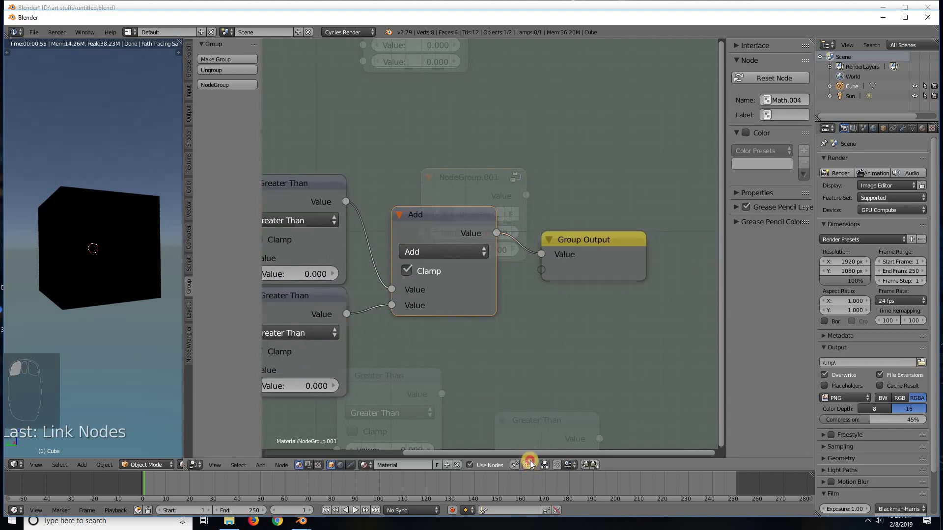
Label the new group node "or" and move it directly beneath the "not" group node.
{"action": "left_click", "coordinate": [780, 77]}
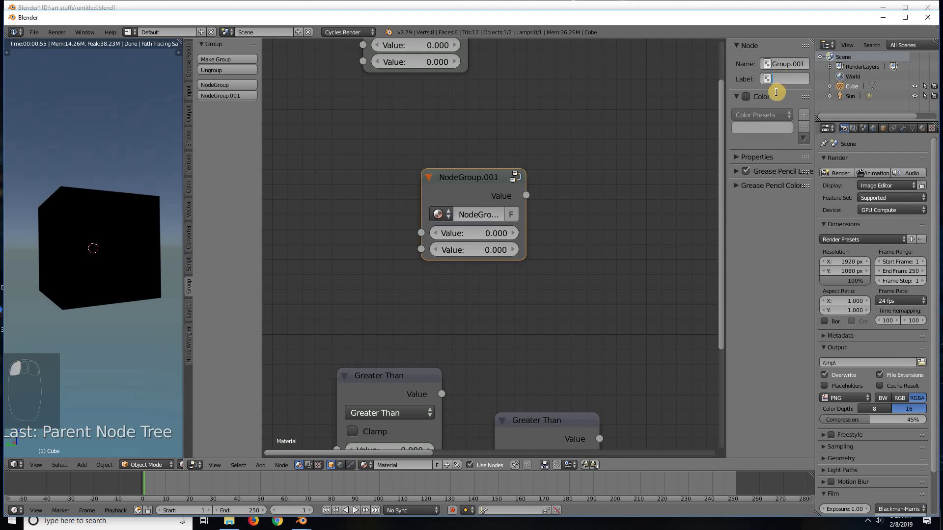
{"action": "type", "text": "or"}
{"action": "key", "text": "Return"}
{"action": "left_click_drag", "start_coordinate": [482, 182], "coordinate": [417, 97]}
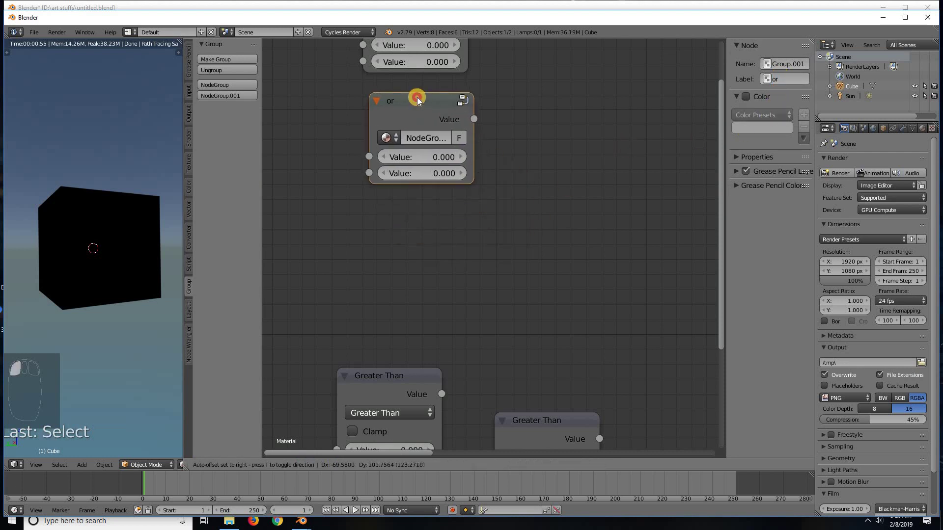
Change the remaining second-column Greater Than node to Multiply and link both lower Greater Than outputs to its inputs.
{"action": "scroll", "coordinate": [470, 234], "scroll_direction": "down", "scroll_amount": 1}
{"action": "middle_click_drag", "start_coordinate": [470, 234], "coordinate": [467, 170]}
{"action": "middle_click_drag", "start_coordinate": [493, 217], "coordinate": [476, 168]}
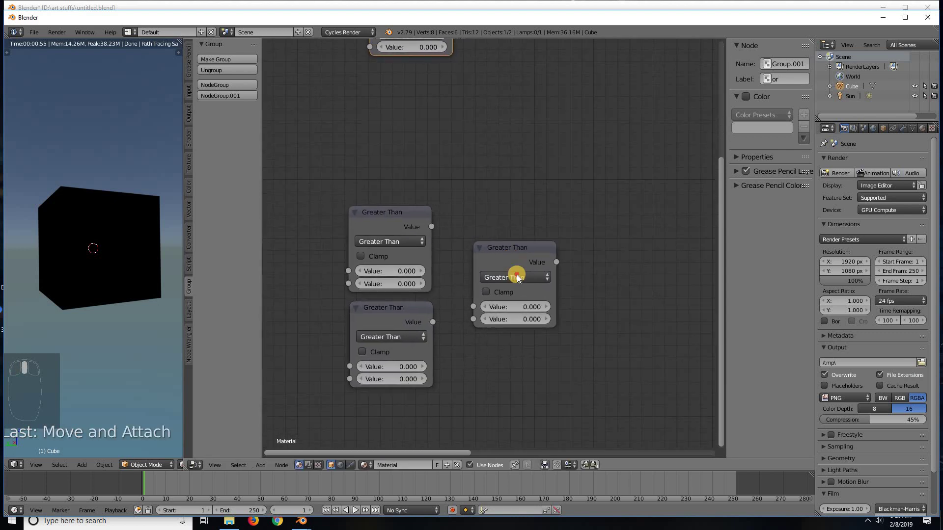
{"action": "left_click", "coordinate": [518, 276]}
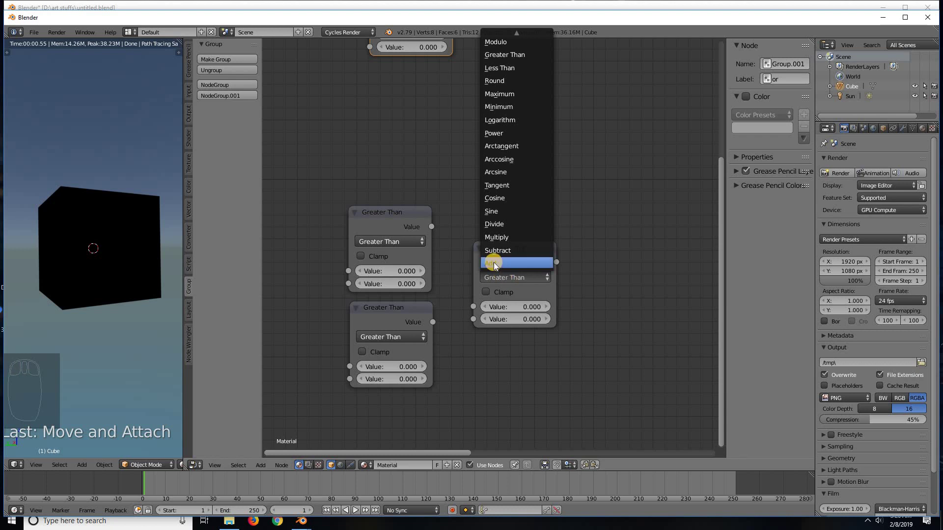
{"action": "key", "text": "Return"}
{"action": "left_click_drag", "start_coordinate": [431, 226], "coordinate": [473, 319]}
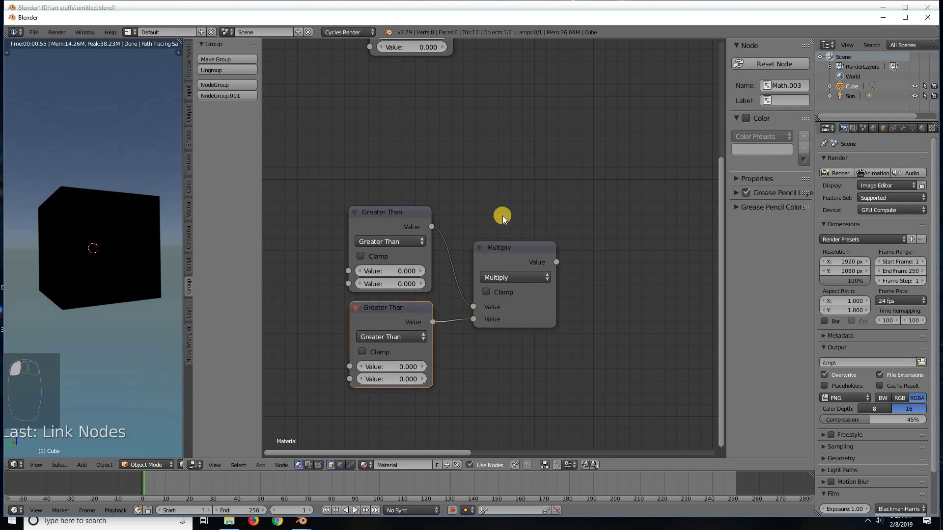
Pack the two lower Greater Than nodes and the Multiply node closely together and enable Clamp on Multiply.
{"action": "scroll", "coordinate": [487, 230], "scroll_direction": "up", "scroll_amount": 2}
{"action": "scroll", "coordinate": [470, 229], "scroll_direction": "up", "scroll_amount": 2}
{"action": "middle_click_drag", "start_coordinate": [474, 221], "coordinate": [514, 183]}
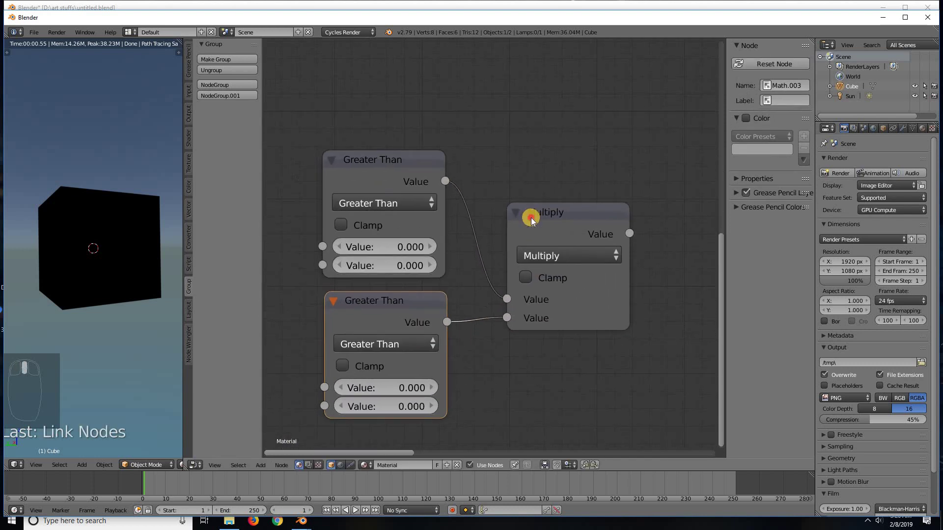
{"action": "left_click_drag", "start_coordinate": [532, 218], "coordinate": [519, 211]}
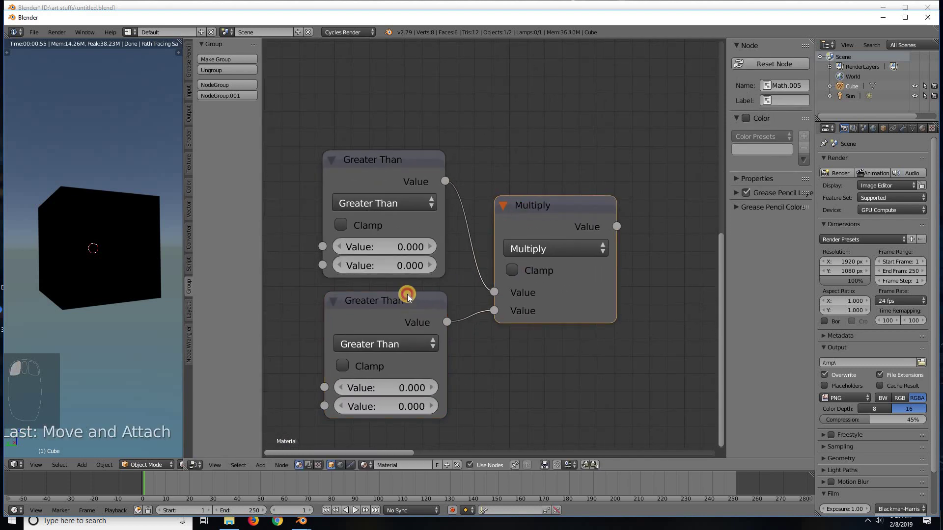
{"action": "left_click_drag", "start_coordinate": [411, 305], "coordinate": [408, 293]}
{"action": "left_click_drag", "start_coordinate": [519, 207], "coordinate": [512, 209]}
{"action": "left_click", "coordinate": [513, 278]}
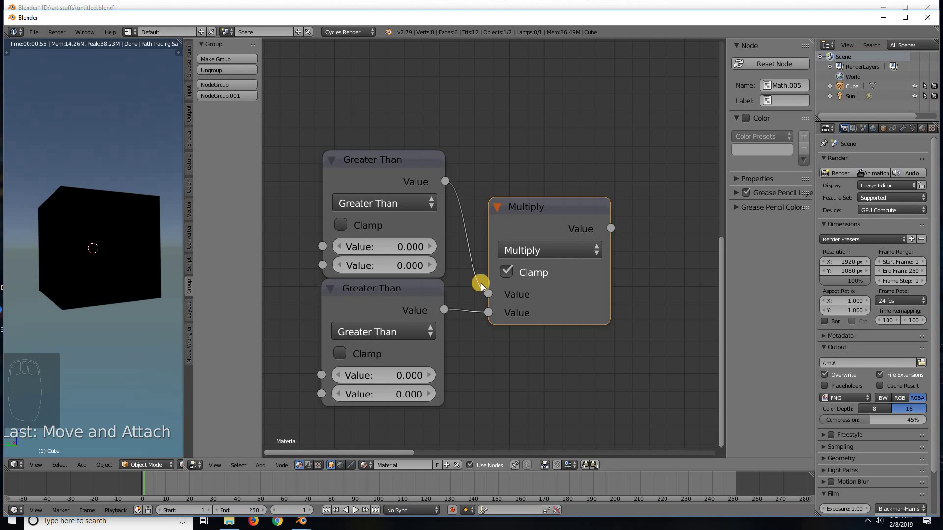
{"action": "left_click", "coordinate": [507, 272]}
{"action": "left_click", "coordinate": [507, 271]}
{"action": "left_click_drag", "start_coordinate": [538, 210], "coordinate": [525, 202]}
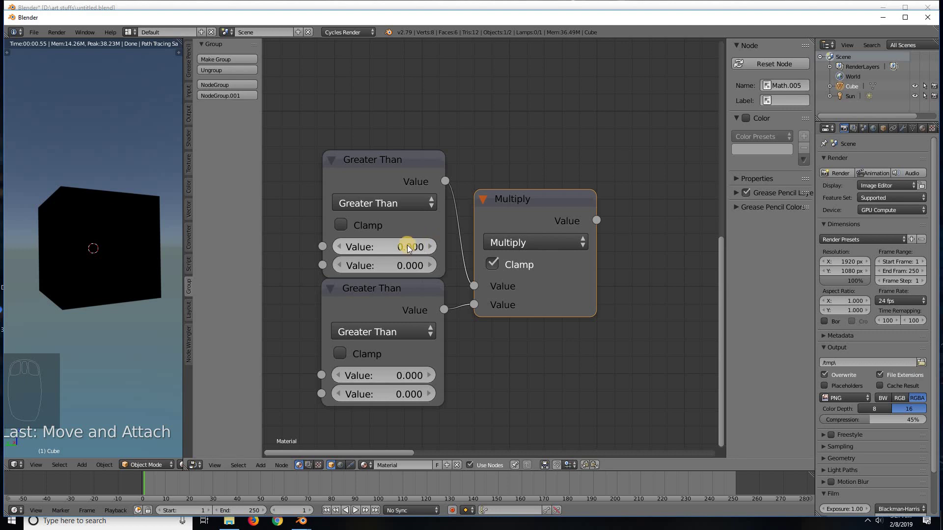
Try 0.100 as the first value of each Greater Than node in turn, resetting each to 0.000.
{"action": "left_click", "coordinate": [433, 247]}
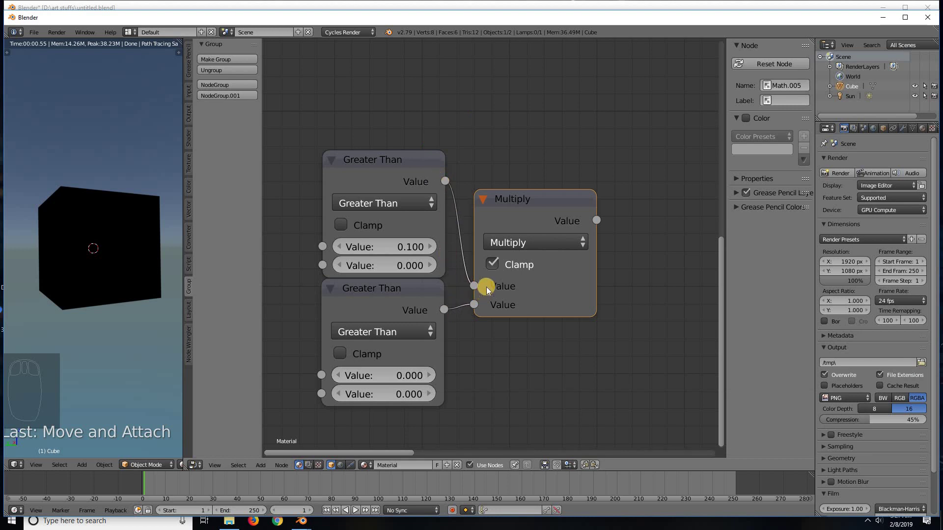
{"action": "left_click", "coordinate": [340, 246]}
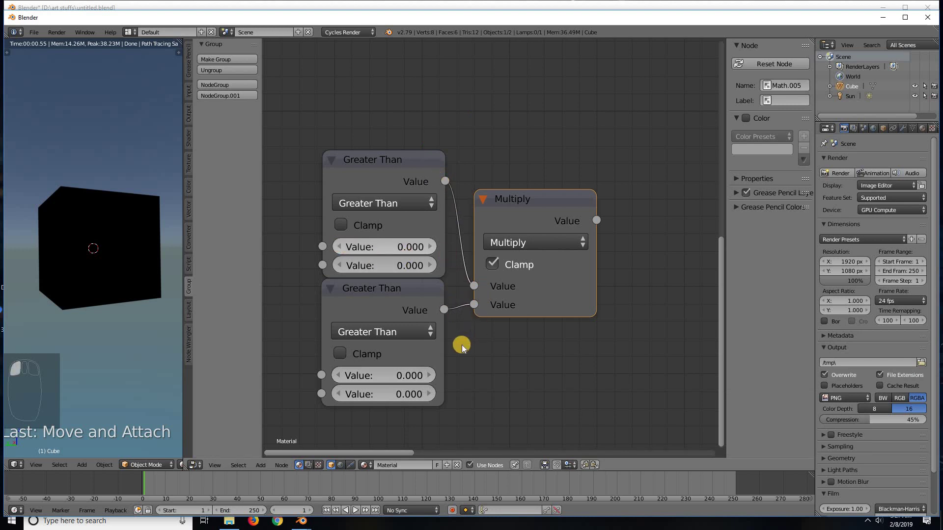
{"action": "left_click", "coordinate": [434, 376]}
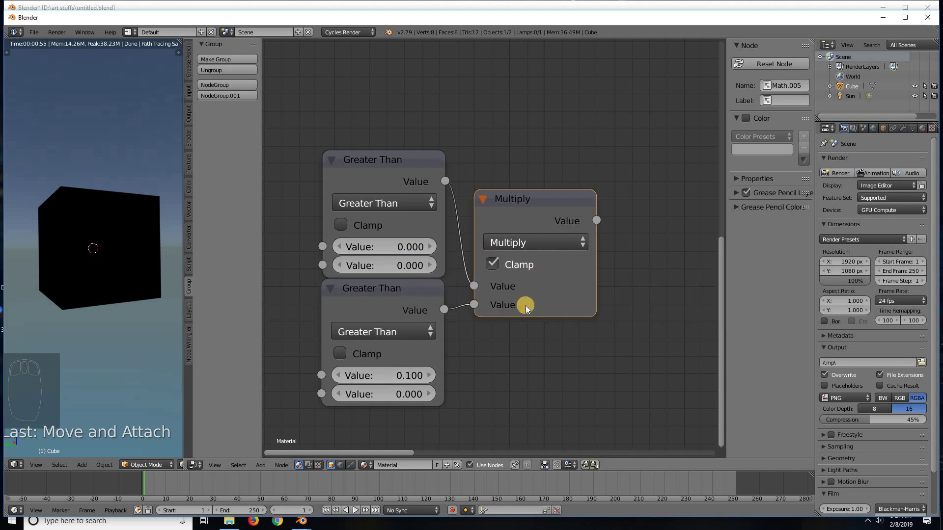
{"action": "left_click", "coordinate": [337, 375]}
{"action": "left_click_drag", "start_coordinate": [595, 219], "coordinate": [414, 246]}
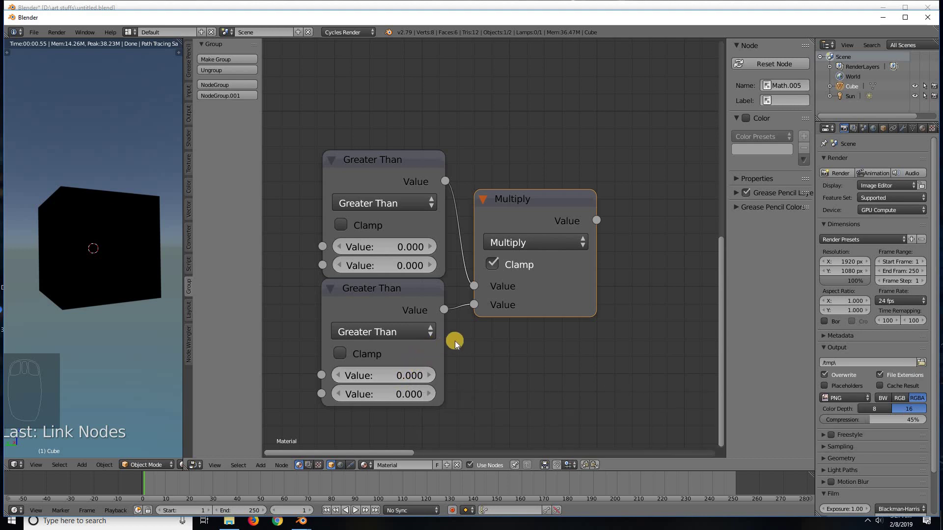
Combine the two lower Greater Than nodes and the clamped Multiply node into a node group.
{"action": "scroll", "coordinate": [463, 337], "scroll_direction": "down", "scroll_amount": 2}
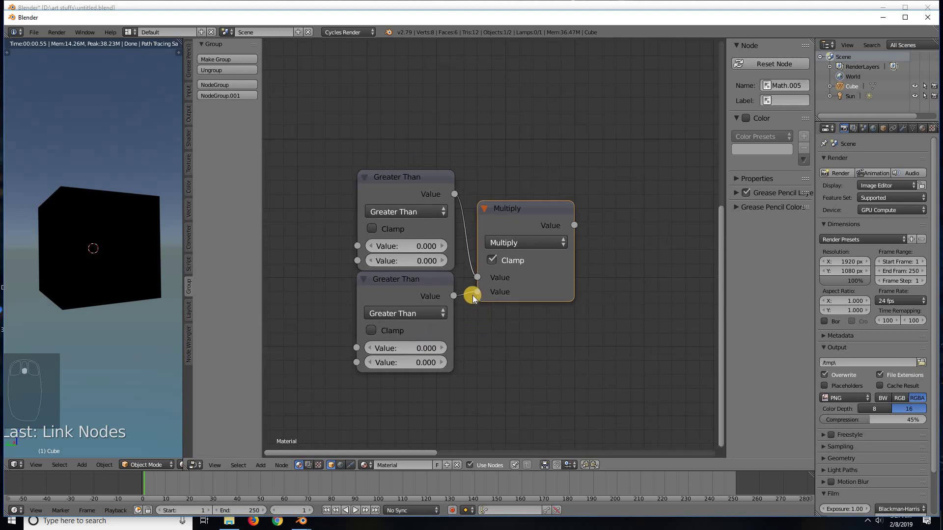
{"action": "left_click", "coordinate": [423, 187], "text": "shift"}
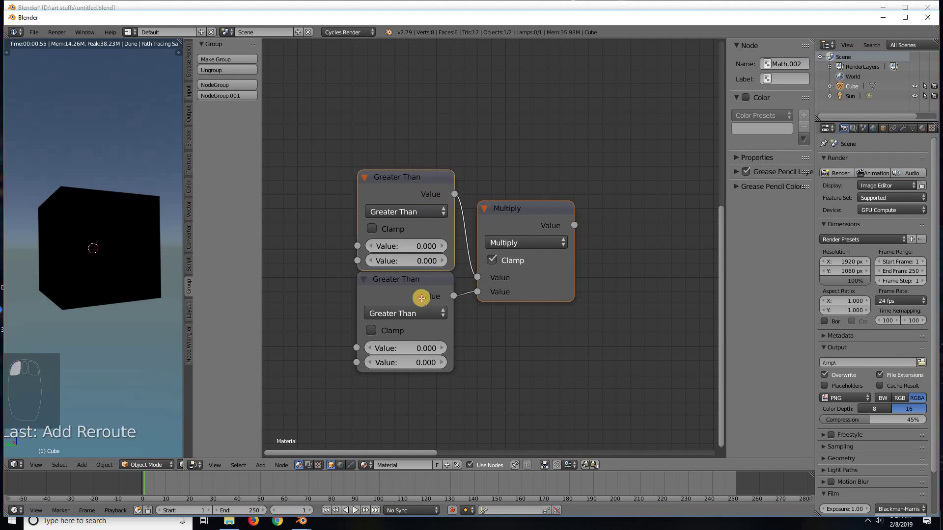
{"action": "left_click", "coordinate": [420, 296], "text": "shift"}
{"action": "left_click", "coordinate": [237, 59]}
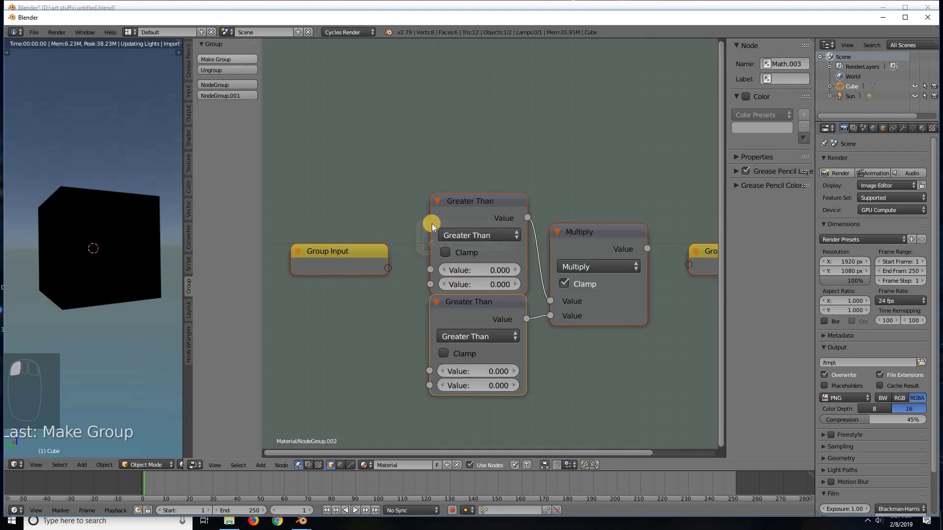
Expose each Greater Than node's first value as a group input and the Multiply result as the group output, and exit the group.
{"action": "left_click_drag", "start_coordinate": [429, 270], "coordinate": [390, 265]}
{"action": "left_click_drag", "start_coordinate": [429, 371], "coordinate": [387, 284]}
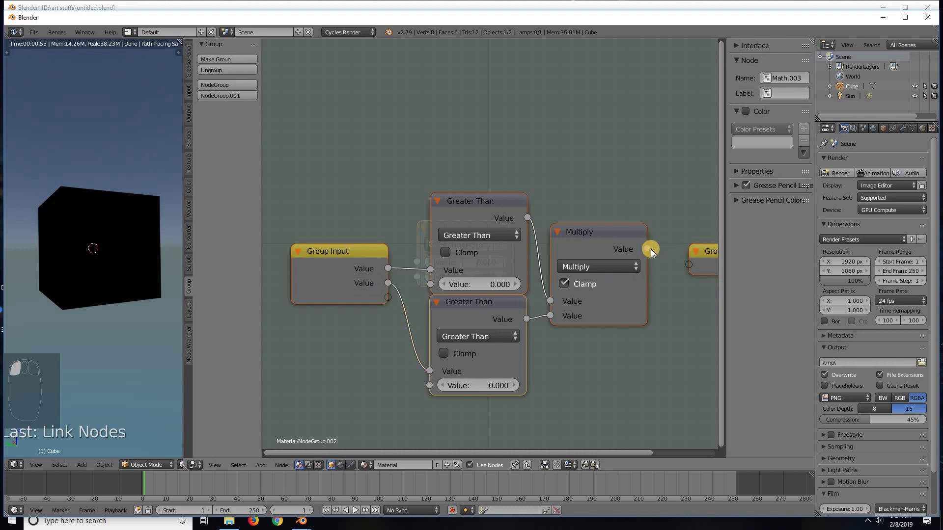
{"action": "left_click_drag", "start_coordinate": [648, 249], "coordinate": [689, 265]}
{"action": "key", "text": "Home"}
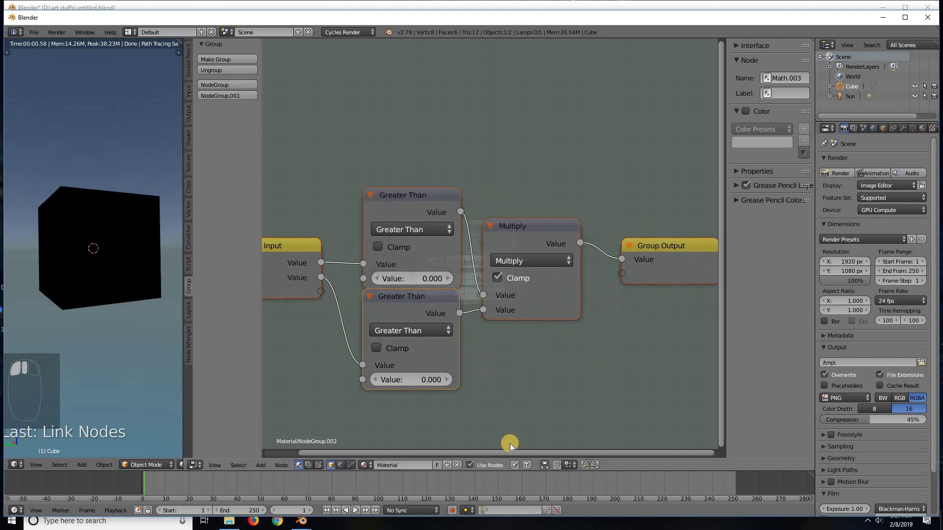
{"action": "key", "text": "ctrl+Tab"}
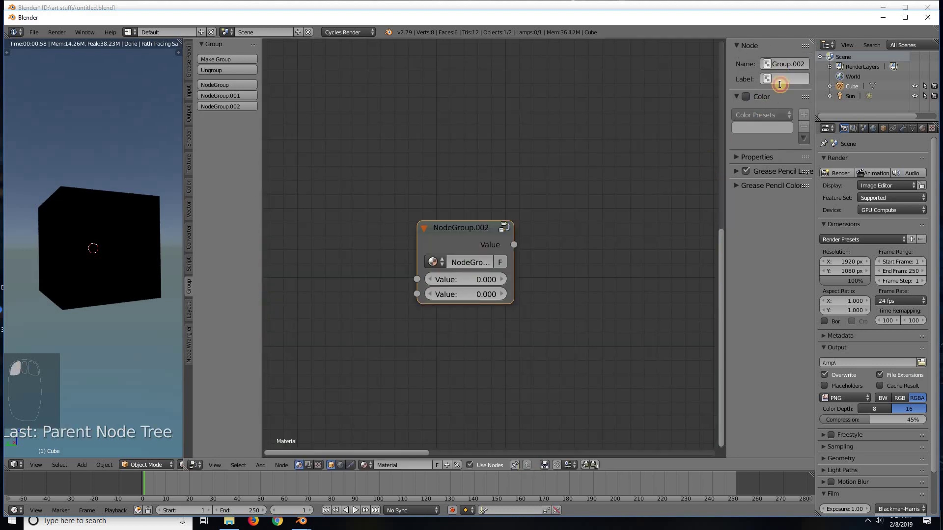
Label the new group node "and" and stack it neatly in one column beneath the "not" and "or" group nodes.
{"action": "left_click", "coordinate": [786, 79]}
{"action": "type", "text": "and"}
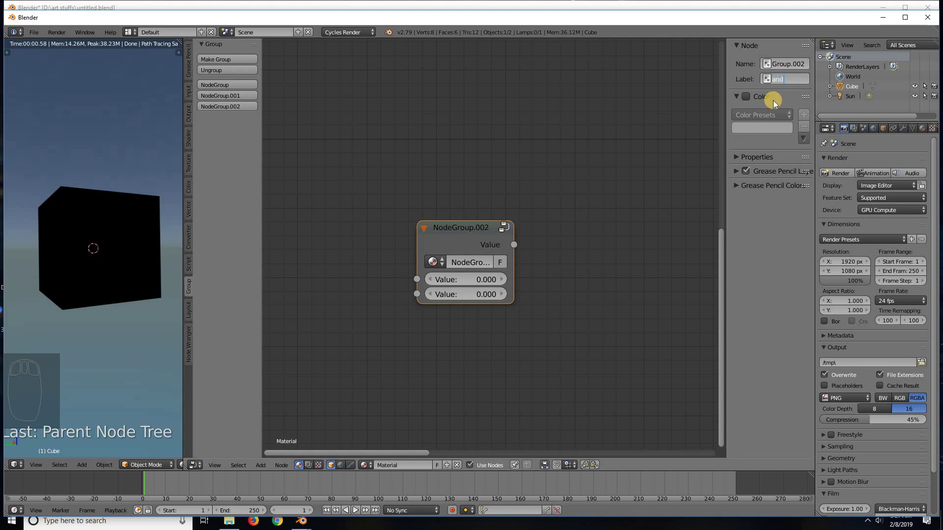
{"action": "key", "text": "Return"}
{"action": "scroll", "coordinate": [481, 245], "scroll_direction": "down", "scroll_amount": 4}
{"action": "left_click_drag", "start_coordinate": [482, 239], "coordinate": [466, 144]}
{"action": "scroll", "coordinate": [540, 148], "scroll_direction": "up", "scroll_amount": 6}
{"action": "middle_click_drag", "start_coordinate": [543, 273], "coordinate": [475, 225]}
{"action": "left_click_drag", "start_coordinate": [458, 212], "coordinate": [459, 216]}
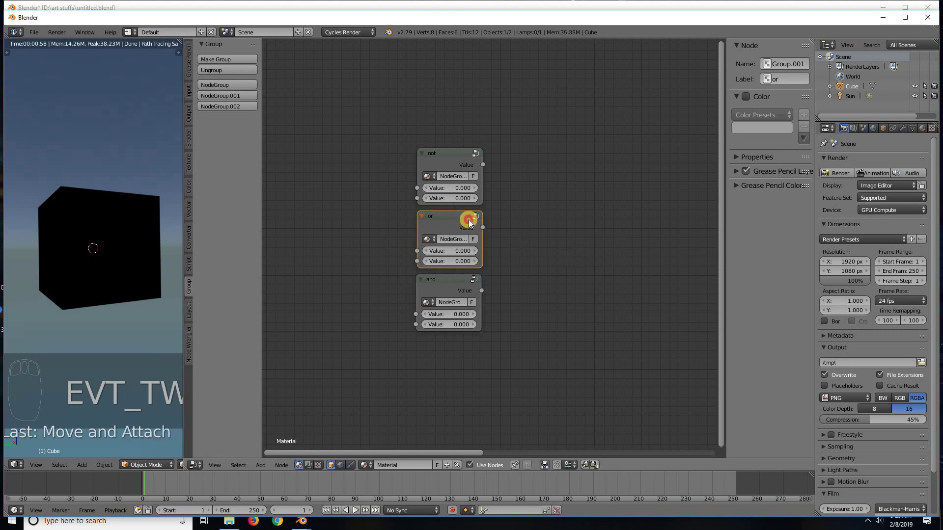
Duplicate the "or" and "and" group nodes and place the copies below the existing column.
{"action": "left_click", "coordinate": [468, 220]}
{"action": "key", "text": "shift+d"}
{"action": "left_click", "coordinate": [464, 338]}
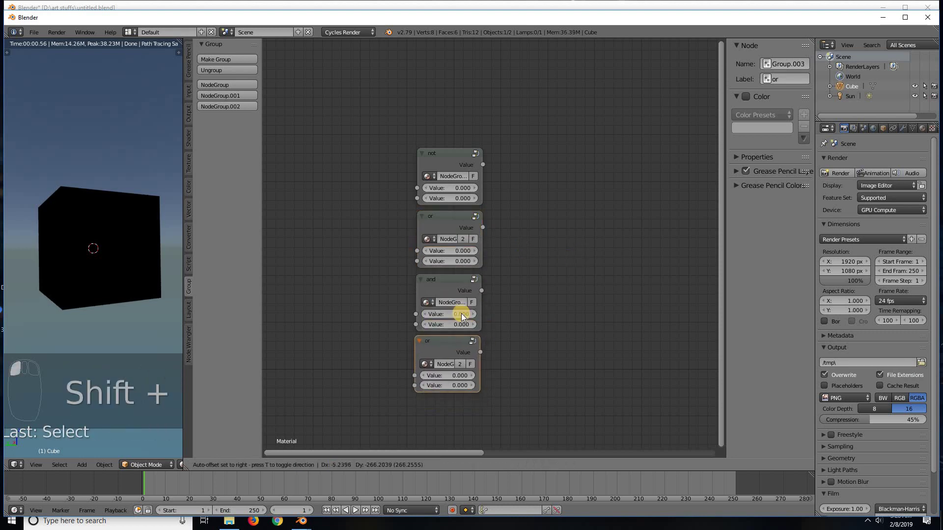
{"action": "left_click", "coordinate": [446, 279]}
{"action": "key", "text": "shift+d"}
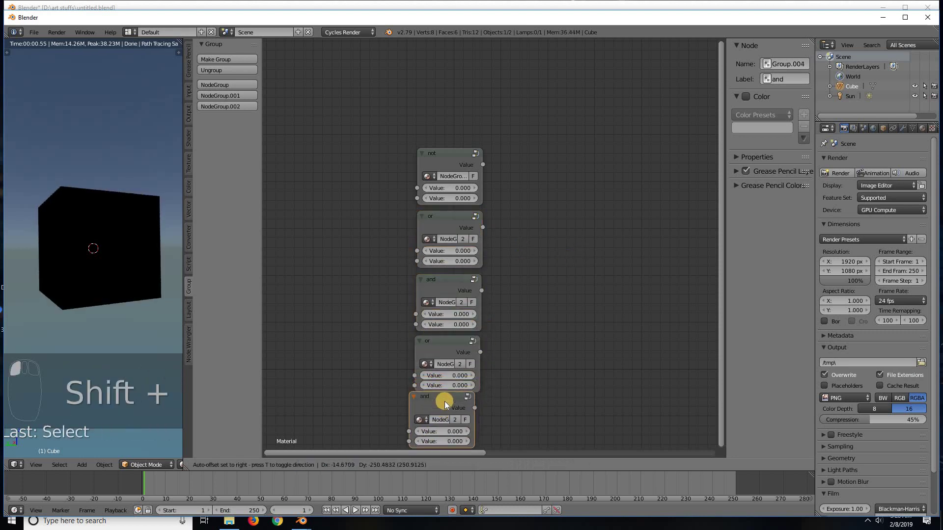
{"action": "left_click", "coordinate": [471, 378]}
Duplicate the "not" group node twice, placing one copy beside the lower "or" node and one beside the lower "and" node.
{"action": "key", "text": "Home"}
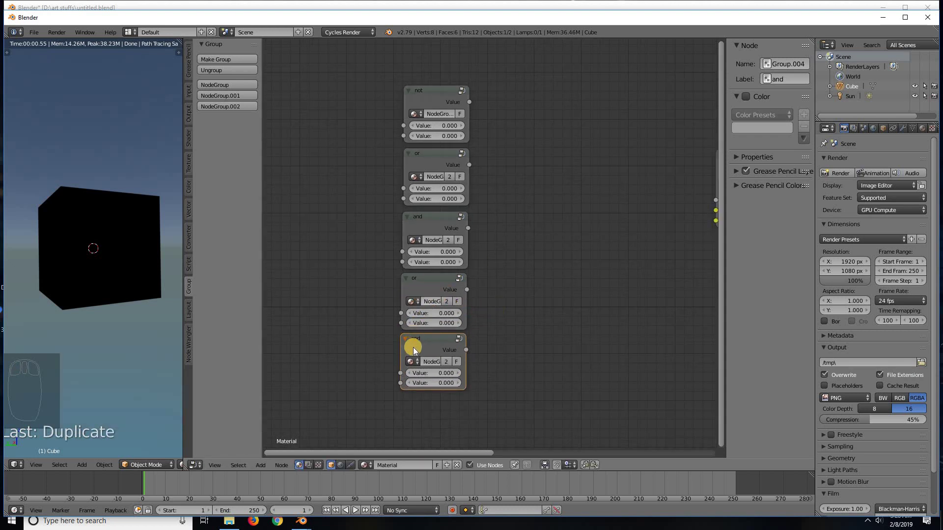
{"action": "left_click", "coordinate": [442, 92]}
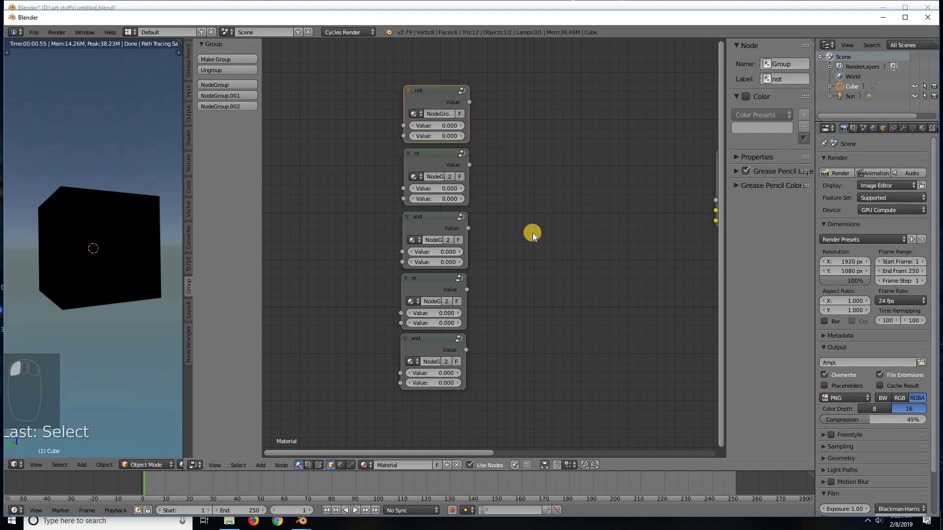
{"action": "key", "text": "shift+d"}
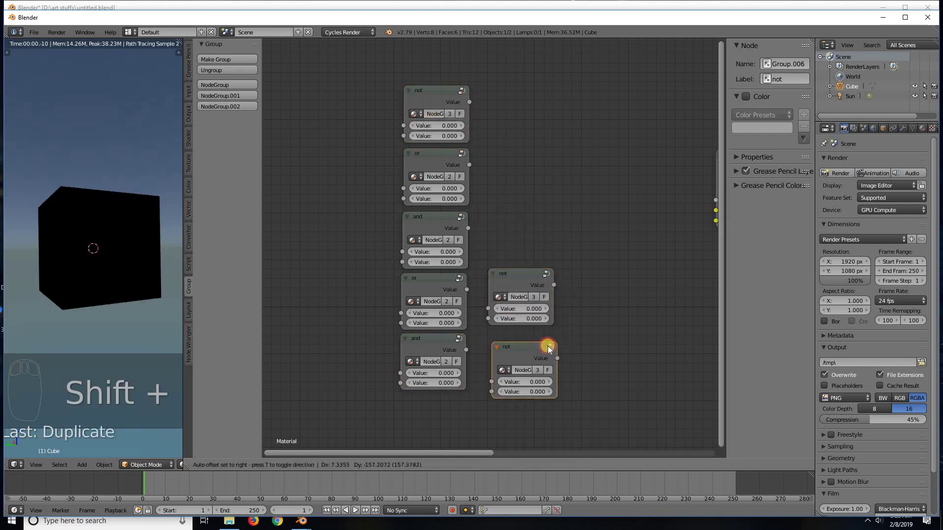
{"action": "left_click", "coordinate": [547, 346]}
Link the lower "or" and "and" outputs to the first inputs of the adjacent "not" nodes and align each "not" beside its partner.
{"action": "scroll", "coordinate": [563, 299], "scroll_direction": "up", "scroll_amount": 3}
{"action": "scroll", "coordinate": [543, 287], "scroll_direction": "up", "scroll_amount": 2}
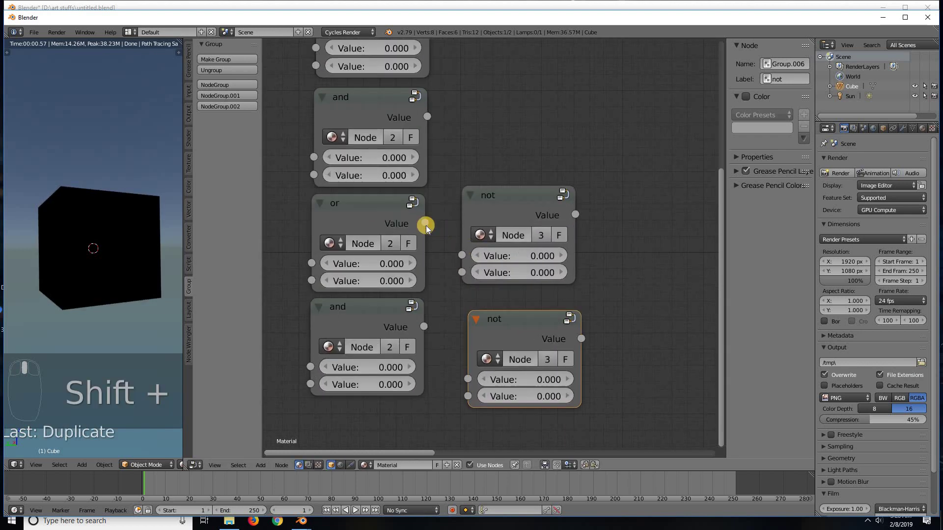
{"action": "left_click_drag", "start_coordinate": [424, 225], "coordinate": [462, 255]}
{"action": "left_click_drag", "start_coordinate": [431, 328], "coordinate": [468, 380]}
{"action": "left_click_drag", "start_coordinate": [499, 329], "coordinate": [493, 316]}
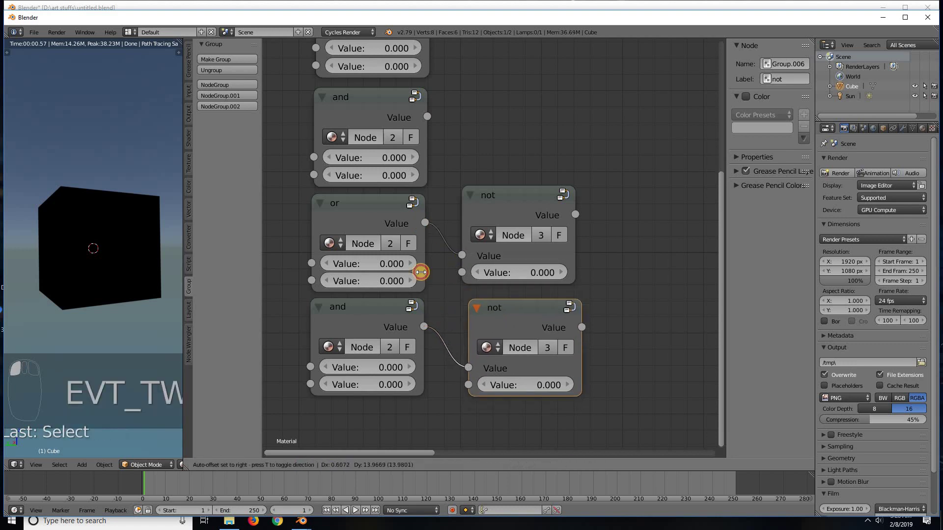
{"action": "left_click_drag", "start_coordinate": [497, 214], "coordinate": [491, 221]}
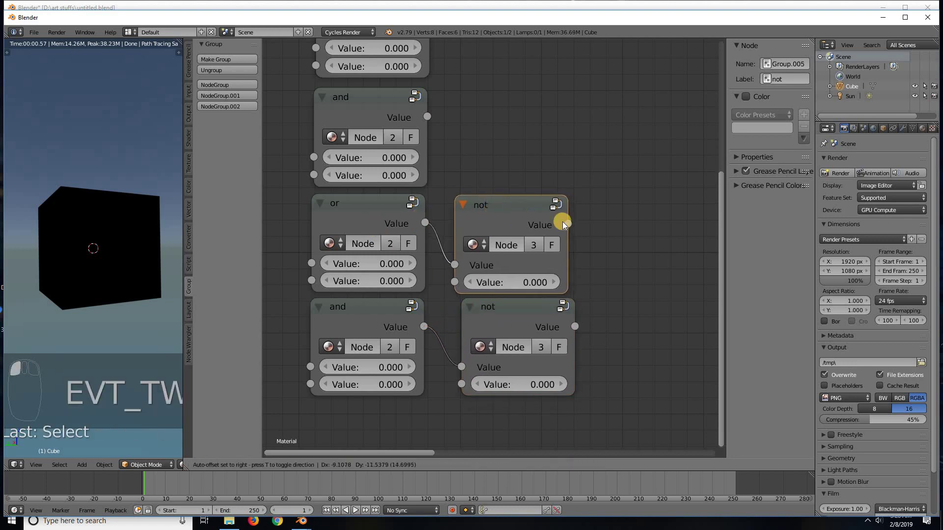
{"action": "scroll", "coordinate": [582, 234], "scroll_direction": "down", "scroll_amount": 2}
{"action": "middle_click_drag", "start_coordinate": [568, 227], "coordinate": [552, 221]}
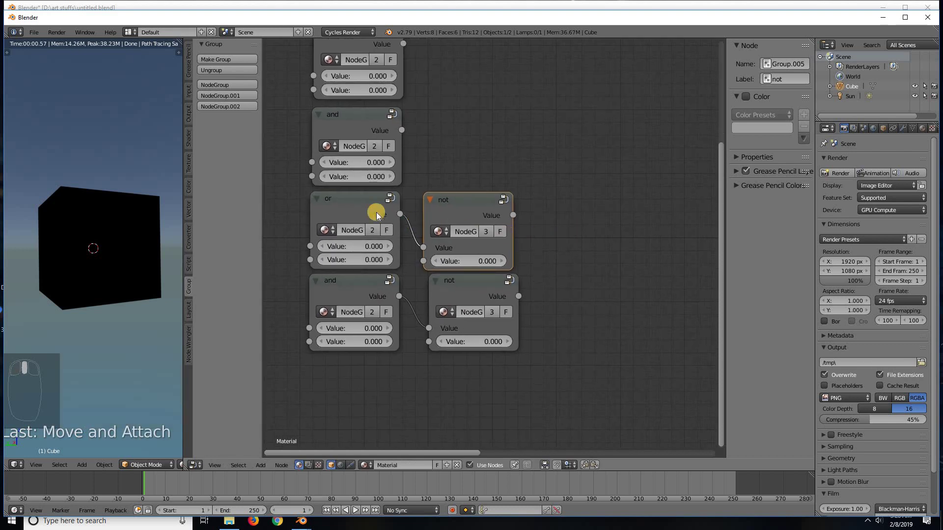
Inside the "not" group, link the second Group Input value to the Greater Than node's second input and return to the material's node tree.
{"action": "left_click", "coordinate": [503, 199]}
{"action": "middle_click_drag", "start_coordinate": [409, 276], "coordinate": [450, 276]}
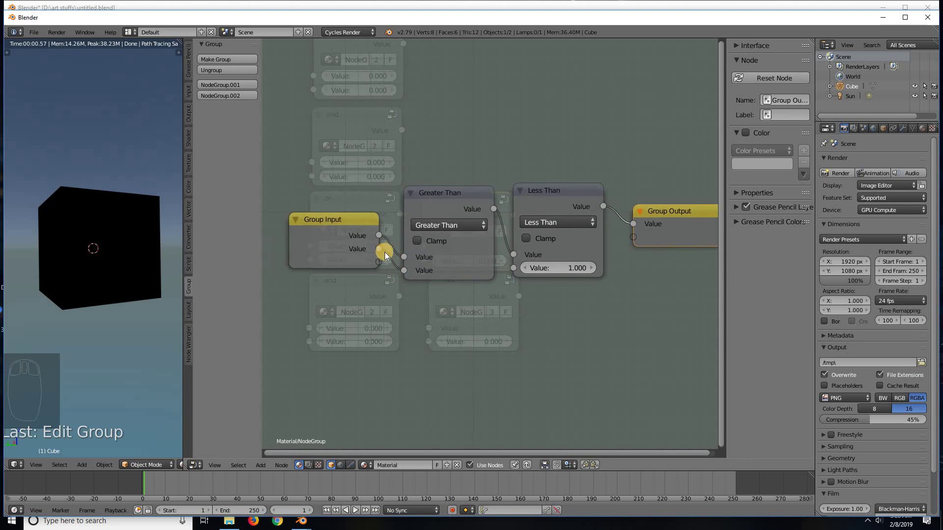
{"action": "mouse_move", "coordinate": [391, 251]}
{"action": "left_mouse_down", "text": "ctrl"}
{"action": "mouse_move", "coordinate": [387, 265]}
{"action": "mouse_move", "coordinate": [403, 269]}
{"action": "left_mouse_up", "text": "ctrl"}
{"action": "left_click", "coordinate": [527, 465]}
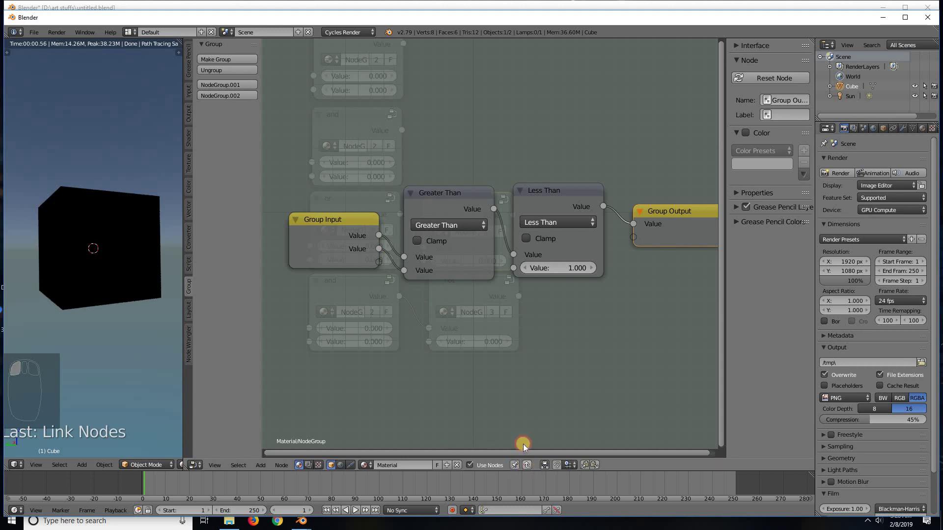
{"action": "scroll", "coordinate": [631, 235], "scroll_direction": "up", "scroll_amount": 2}
{"action": "middle_click_drag", "start_coordinate": [611, 243], "coordinate": [626, 242]}
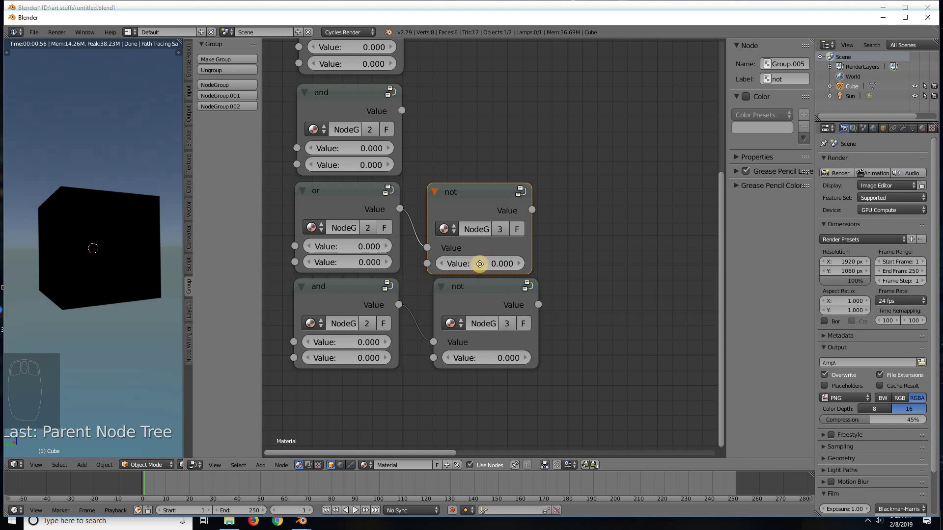
Move the two "not" nodes closer to the "or" and "and" nodes they are linked to.
{"action": "middle_click_drag", "start_coordinate": [448, 221], "coordinate": [514, 211]}
{"action": "left_click_drag", "start_coordinate": [514, 182], "coordinate": [503, 182]}
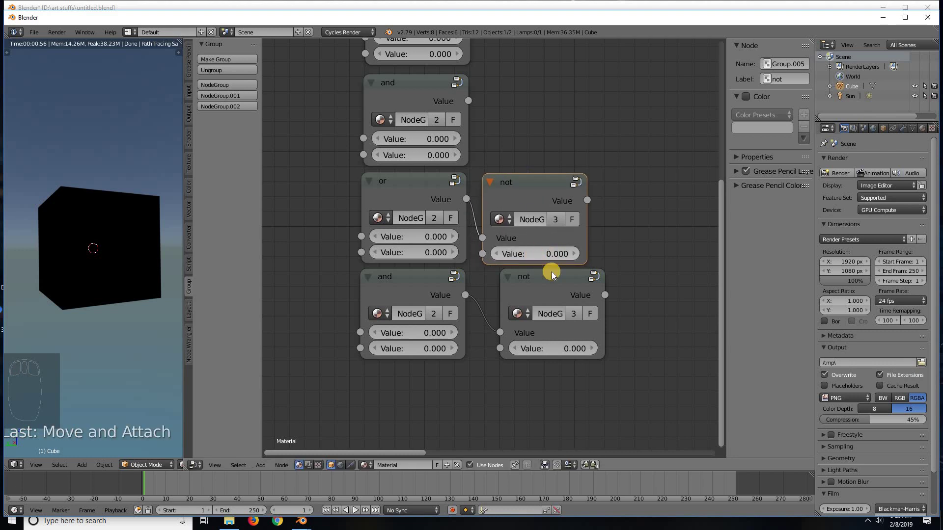
{"action": "left_click_drag", "start_coordinate": [549, 284], "coordinate": [534, 281]}
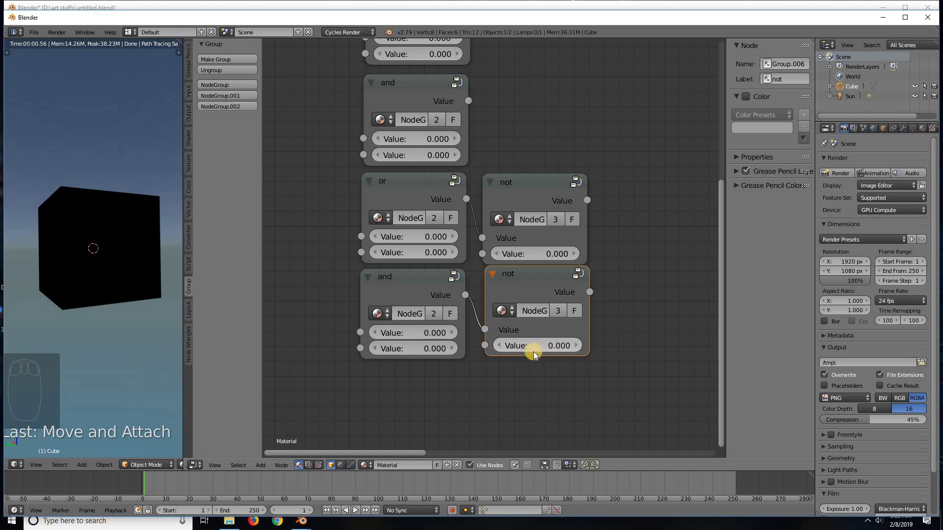
Try 0.999 as the lower "not" node's second value and reset it to 0.
{"action": "left_click", "coordinate": [533, 346]}
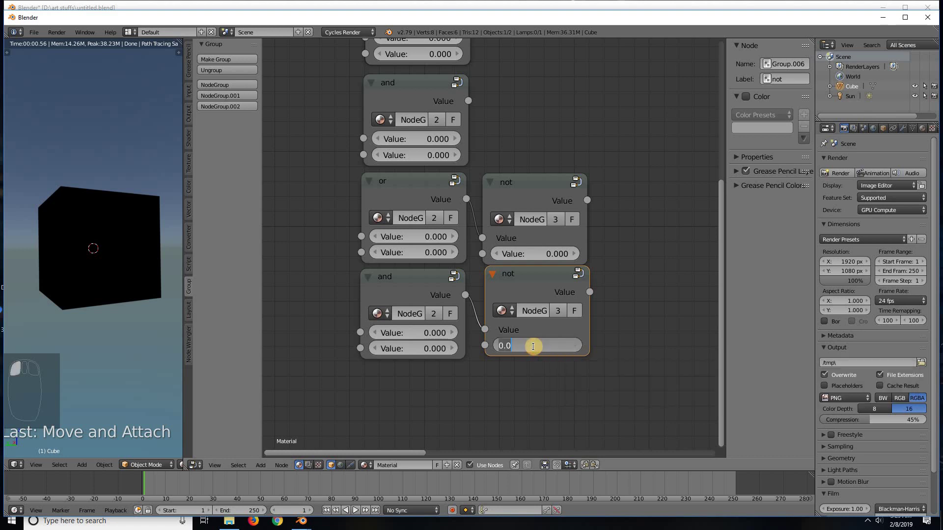
{"action": "type", "text": "0.999"}
{"action": "key", "text": "Return"}
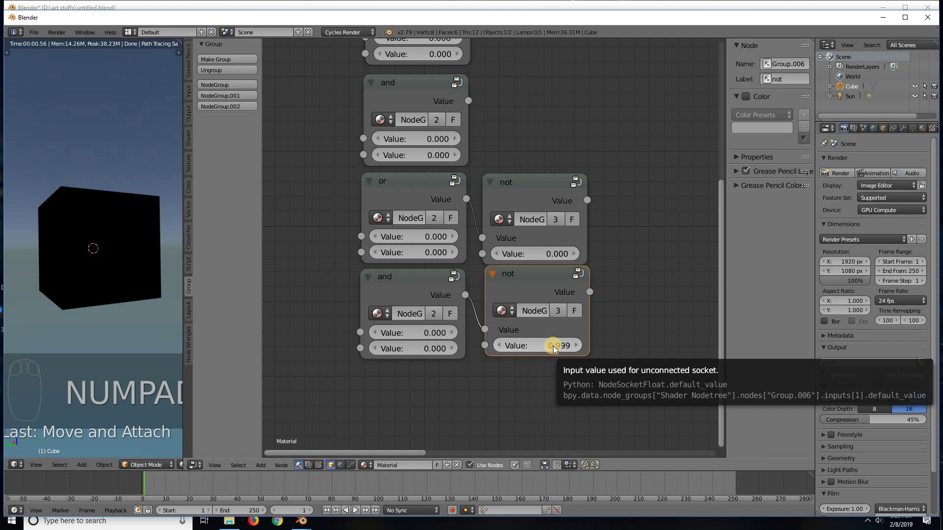
{"action": "left_click", "coordinate": [550, 347]}
{"action": "type", "text": "0"}
{"action": "key", "text": "Return"}
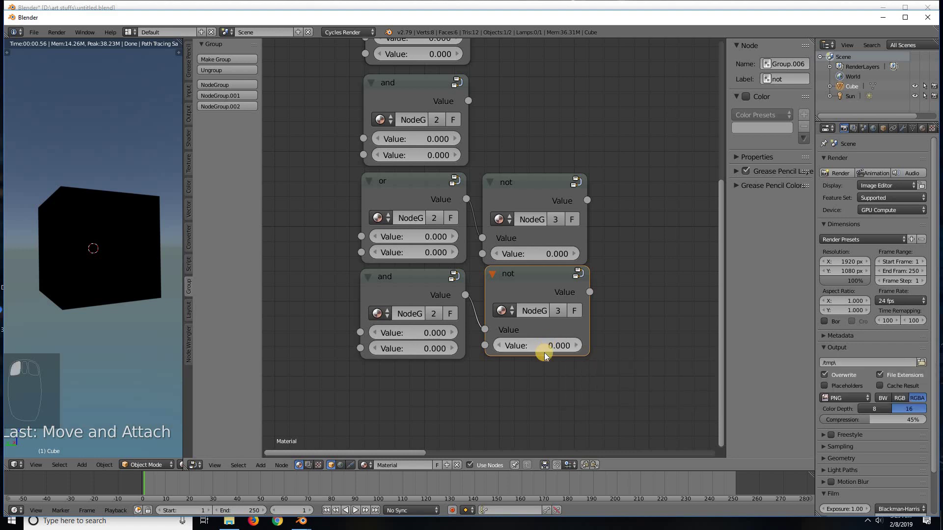
Make a node group from the lower "or" node and the "not" node linked to it.
{"action": "scroll", "coordinate": [485, 311], "scroll_direction": "down", "scroll_amount": 1}
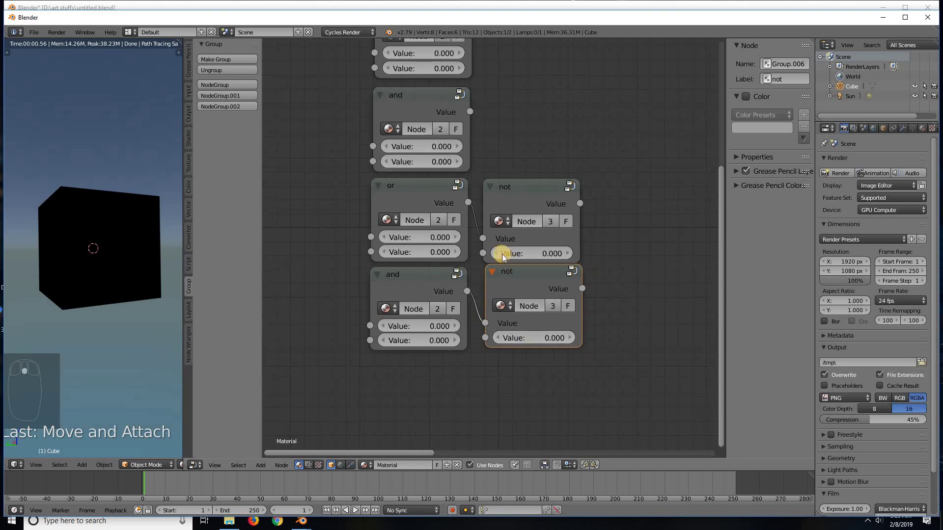
{"action": "scroll", "coordinate": [460, 249], "scroll_direction": "down", "scroll_amount": 1}
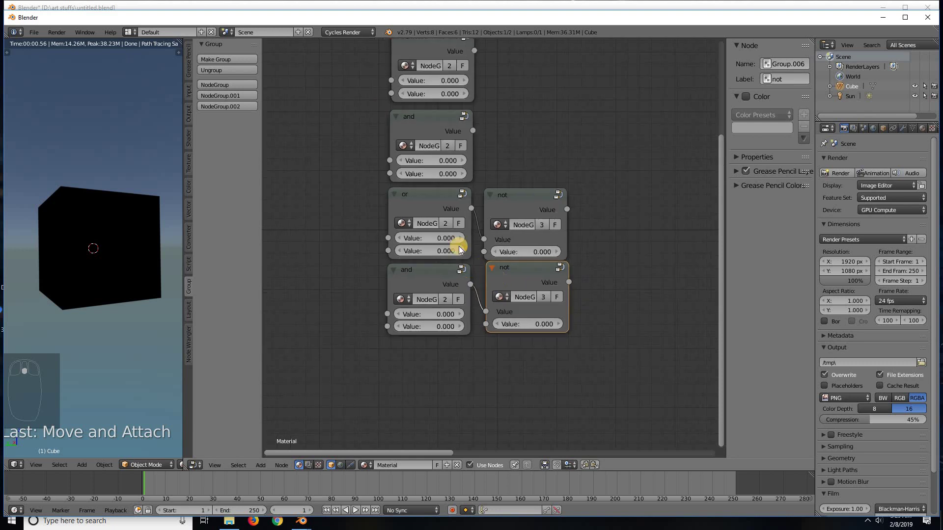
{"action": "right_click", "coordinate": [516, 194]}
{"action": "right_click_drag", "start_coordinate": [420, 195], "coordinate": [417, 213], "text": "shift"}
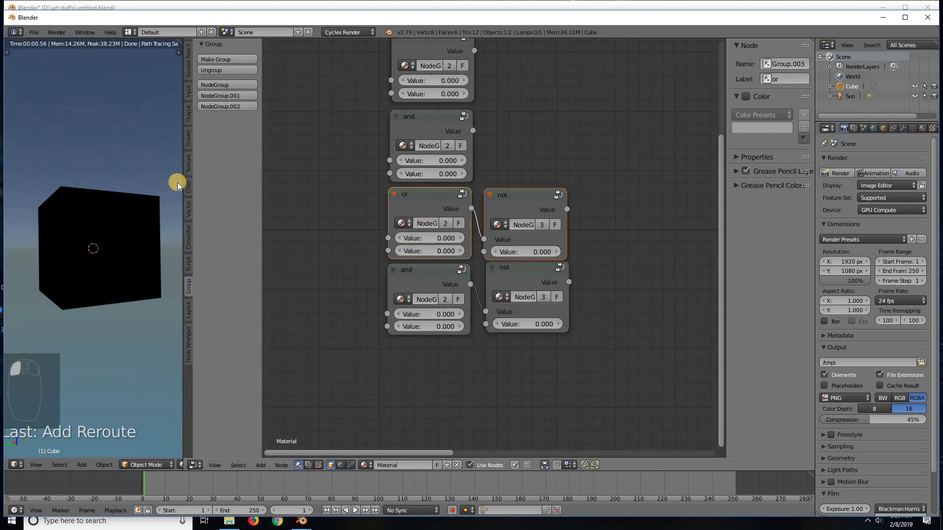
{"action": "left_click", "coordinate": [226, 58]}
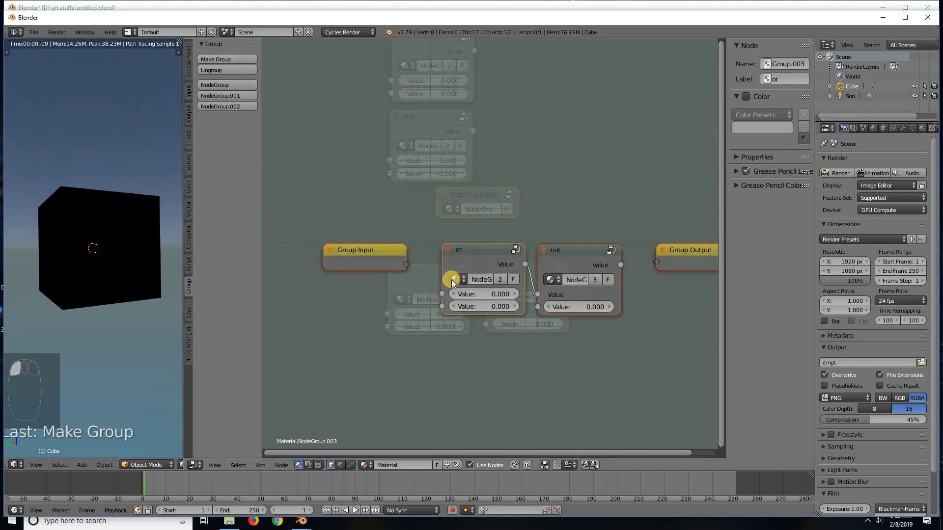
Link both "or" inputs to Group Input and the "not" output to Group Output, and exit the group.
{"action": "left_click_drag", "start_coordinate": [440, 293], "coordinate": [411, 279]}
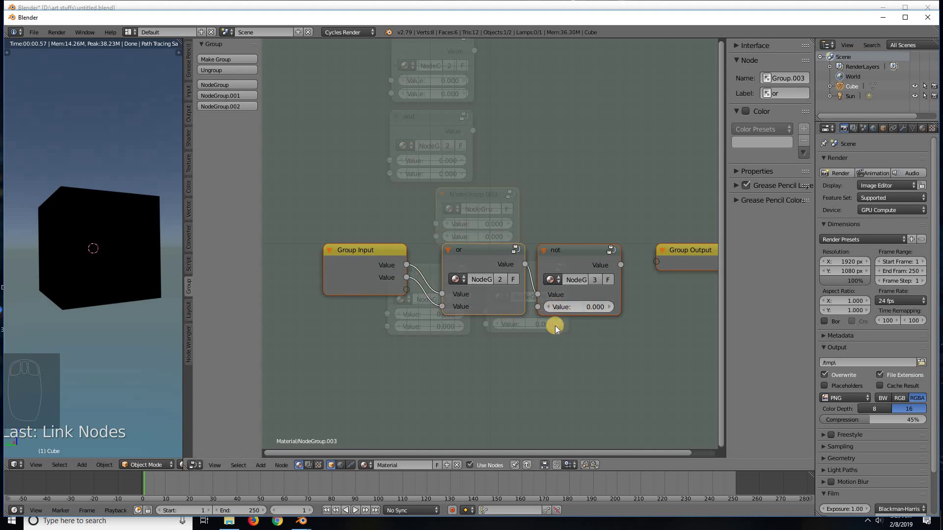
{"action": "left_click_drag", "start_coordinate": [634, 263], "coordinate": [656, 261]}
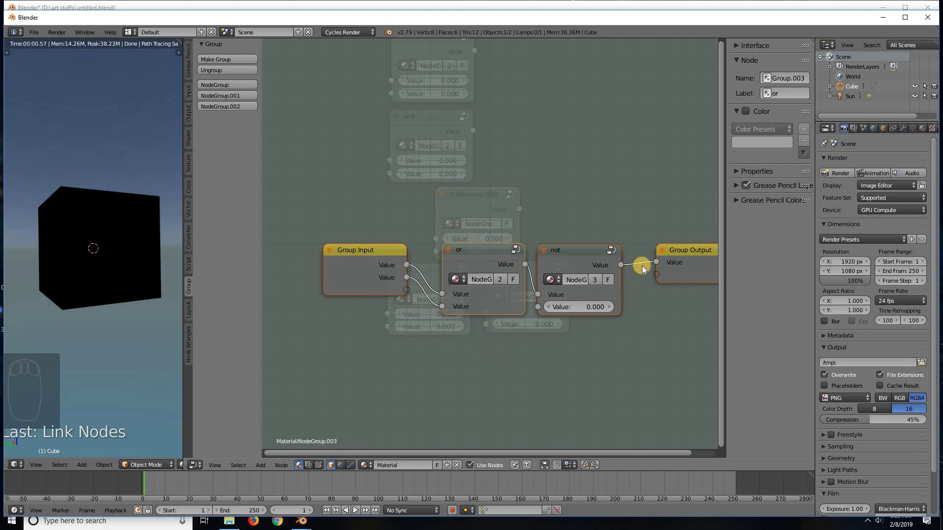
{"action": "left_click", "coordinate": [527, 465]}
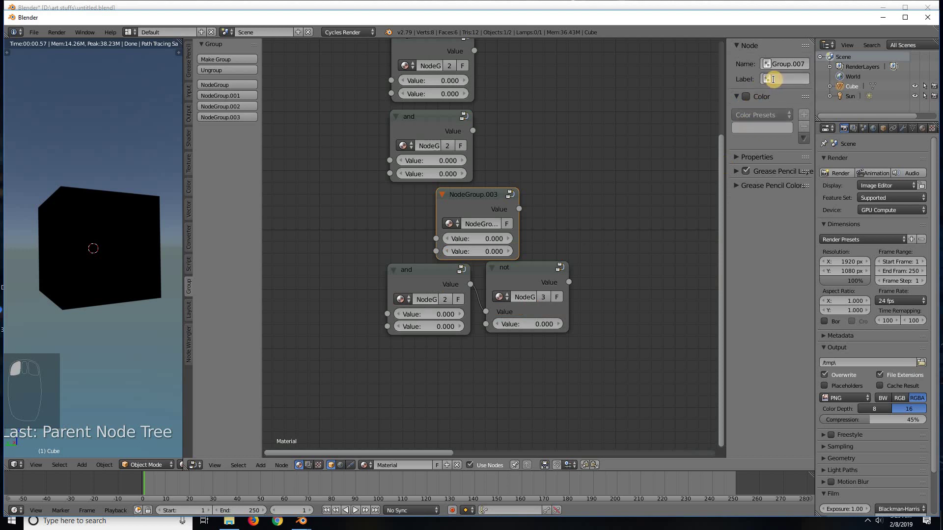
Label the new group node "nor" and align it in the column beneath the "and" node.
{"action": "type", "text": "nor"}
{"action": "key", "text": "Return"}
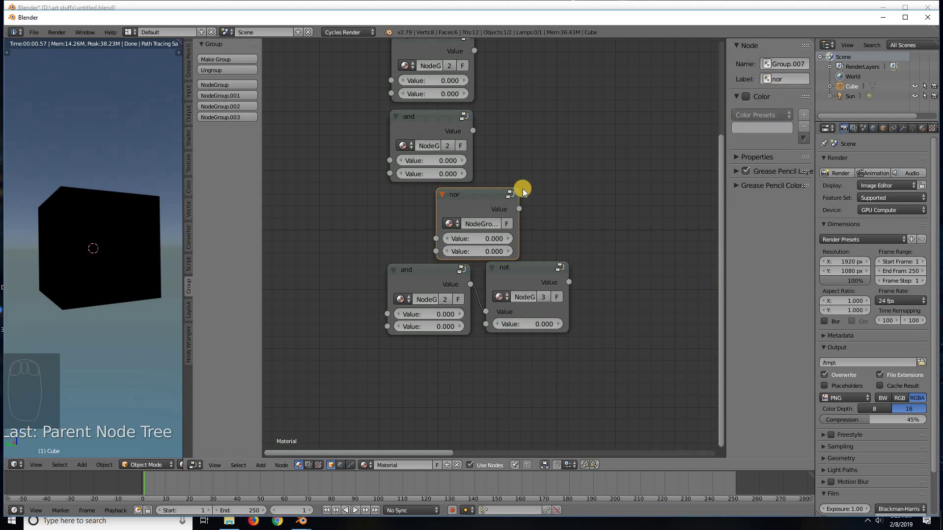
{"action": "left_click", "coordinate": [476, 201]}
{"action": "left_click_drag", "start_coordinate": [475, 201], "coordinate": [431, 200]}
Make a node group from the remaining linked "and" and "not" nodes.
{"action": "left_click", "coordinate": [456, 273]}
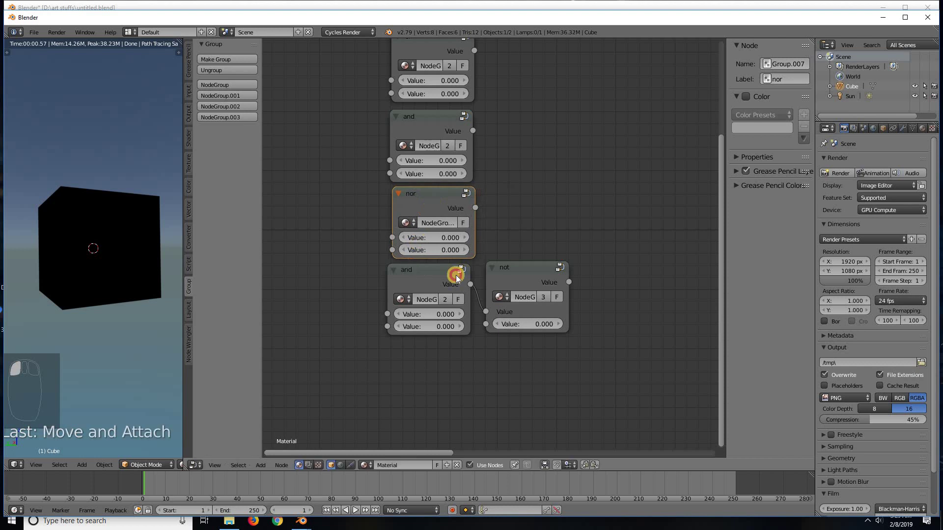
{"action": "left_click", "coordinate": [518, 262]}
{"action": "left_click_drag", "start_coordinate": [518, 261], "coordinate": [526, 271], "text": "shift"}
{"action": "left_click", "coordinate": [526, 270], "text": "shift"}
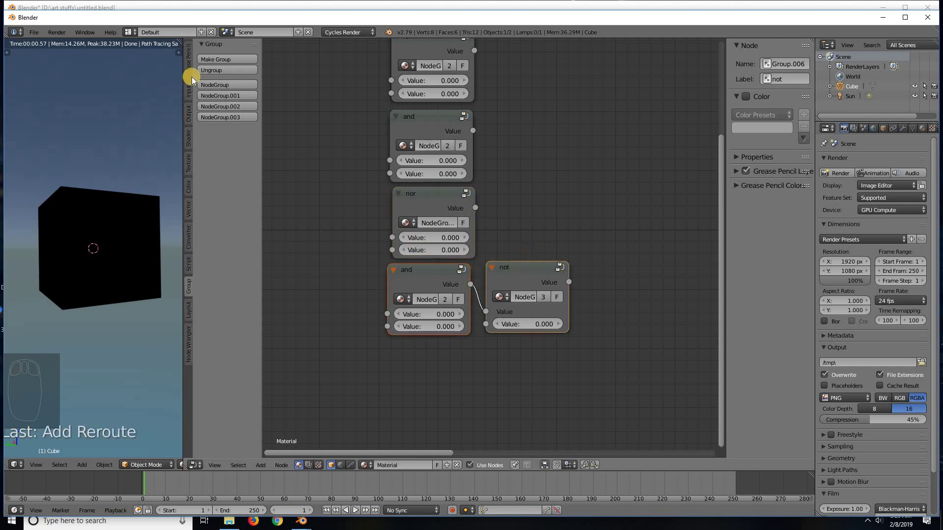
{"action": "key", "text": "t"}
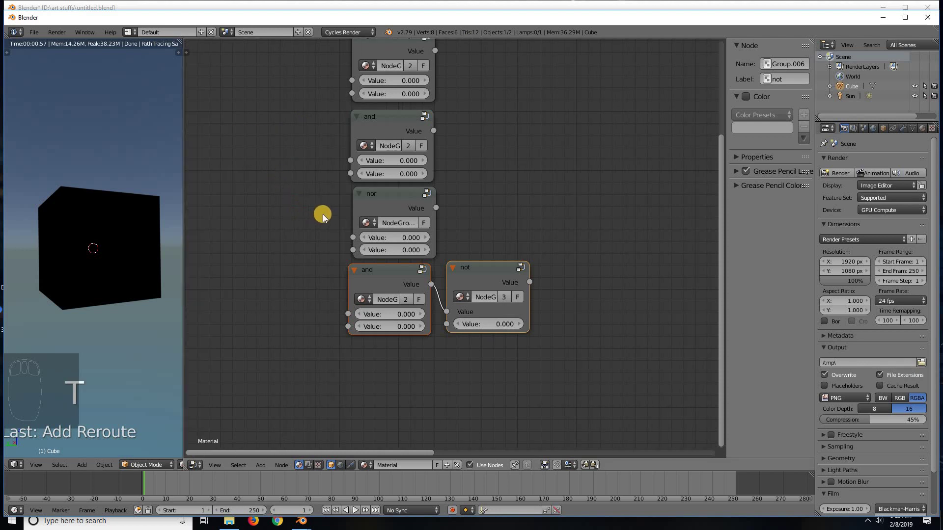
{"action": "key", "text": "ctrl+g"}
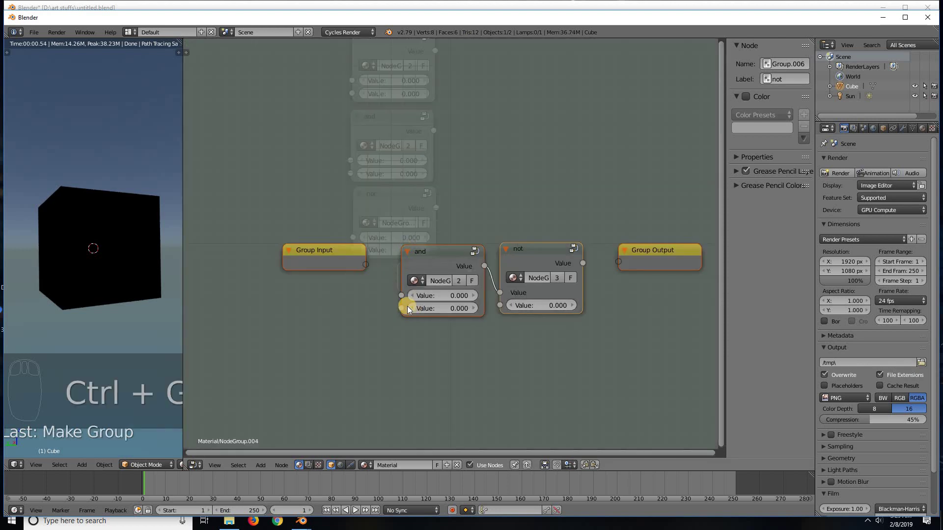
Link both "and" inputs to Group Input and the "not" output to Group Output, and return to the material's node tree.
{"action": "mouse_move", "coordinate": [367, 264]}
{"action": "left_mouse_down"}
{"action": "mouse_move", "coordinate": [402, 296]}
{"action": "mouse_move", "coordinate": [365, 277]}
{"action": "left_mouse_up"}
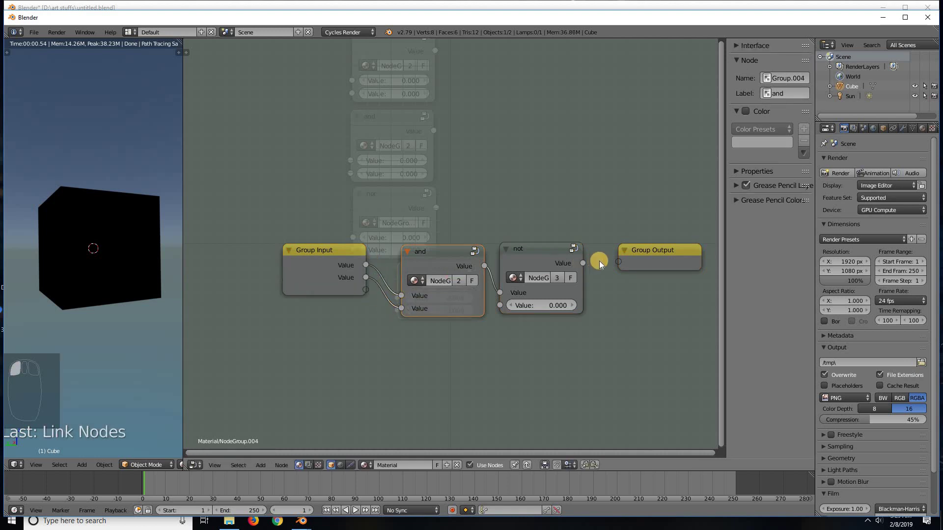
{"action": "left_click_drag", "start_coordinate": [584, 264], "coordinate": [618, 262]}
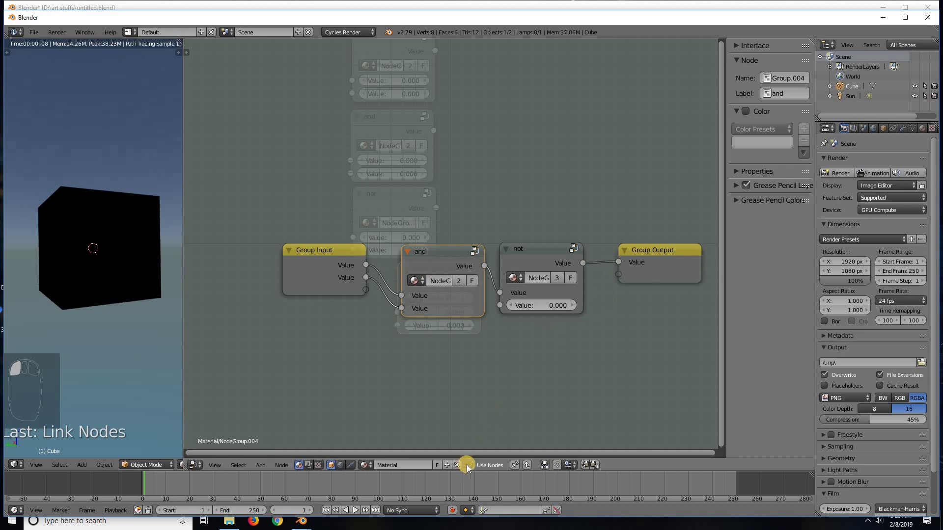
{"action": "left_click", "coordinate": [527, 464]}
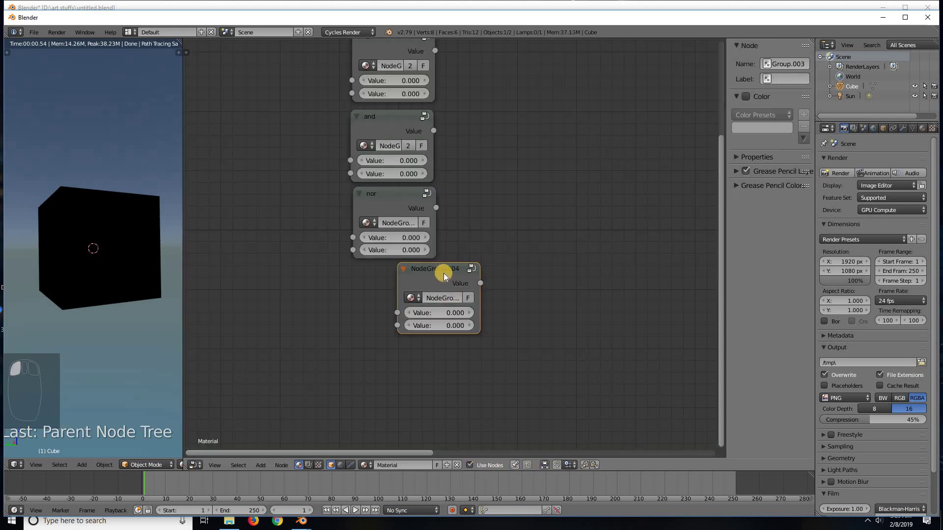
Label the new group node "nand" and align it in the column beneath the "nor" node.
{"action": "left_click_drag", "start_coordinate": [418, 272], "coordinate": [377, 272]}
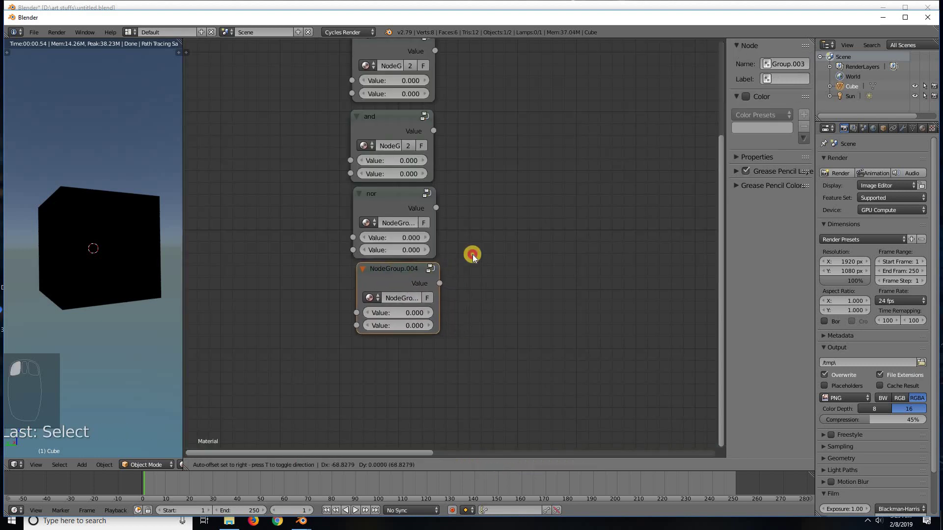
{"action": "left_click", "coordinate": [783, 76]}
{"action": "type", "text": "na"}
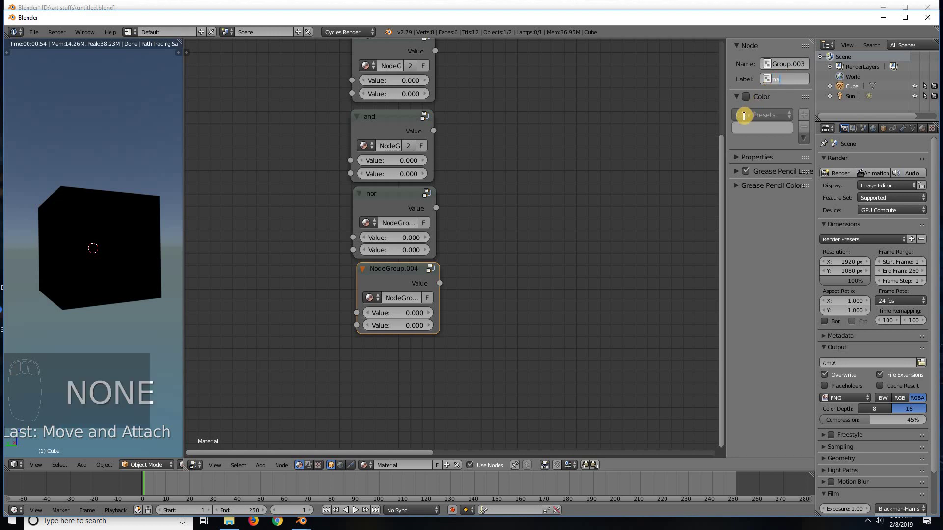
{"action": "type", "text": "nd"}
{"action": "key", "text": "Return"}
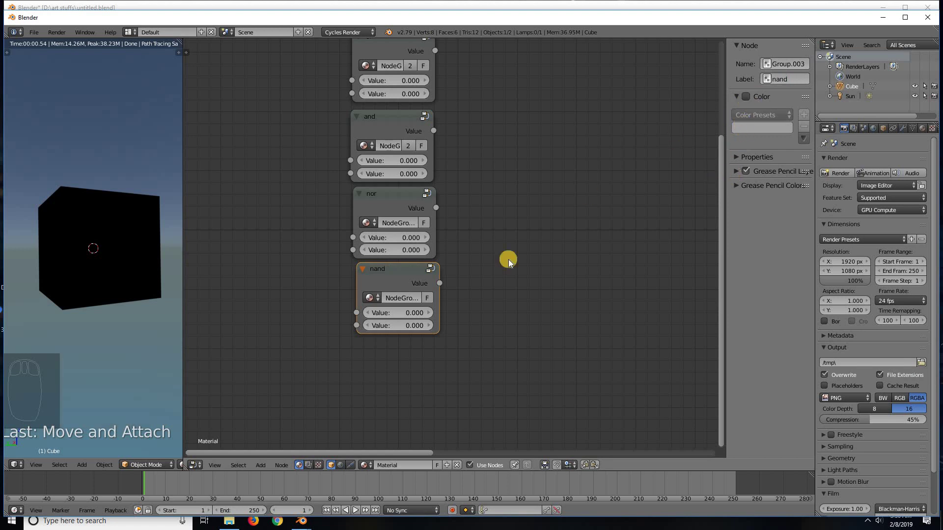
{"action": "left_click", "coordinate": [376, 274]}
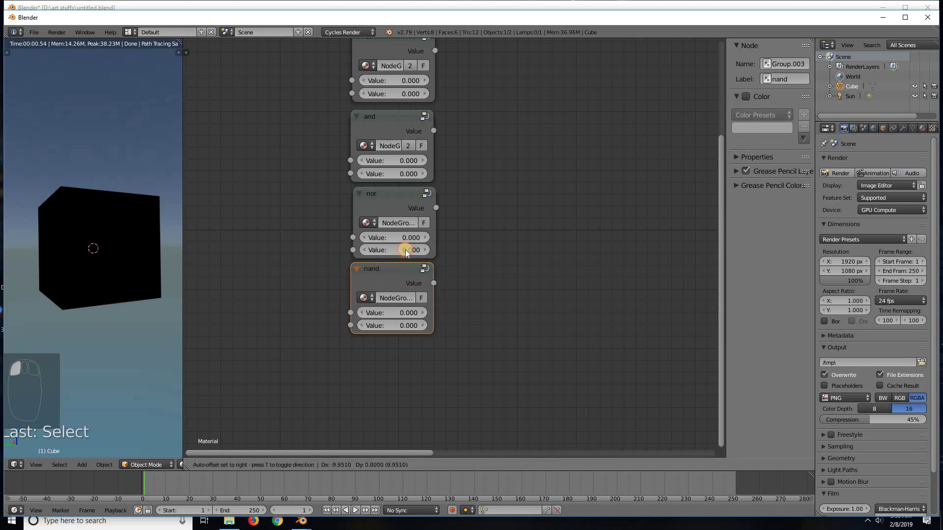
Duplicate the "not" group node twice and place the copies one above the other below the column of gates.
{"action": "scroll", "coordinate": [405, 249], "scroll_direction": "down", "scroll_amount": 2}
{"action": "scroll", "coordinate": [428, 162], "scroll_direction": "up", "scroll_amount": 2, "text": "shift"}
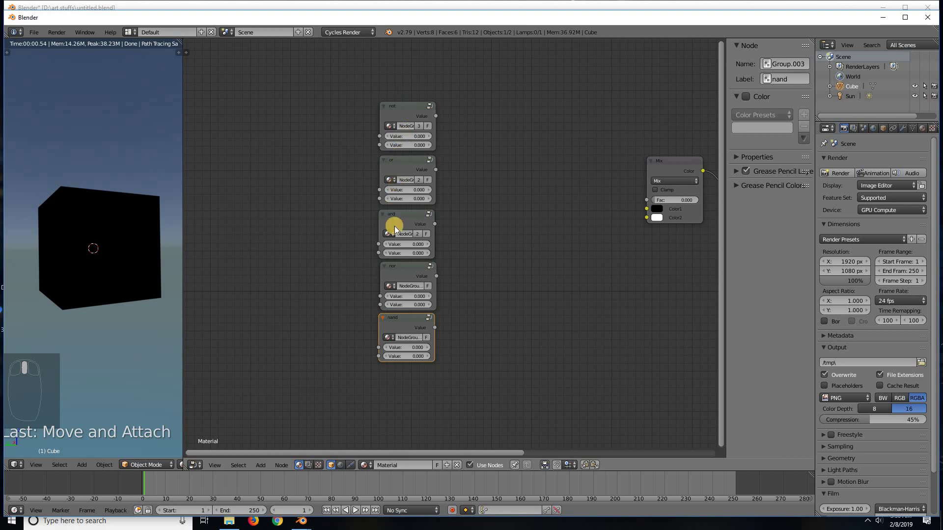
{"action": "key", "text": "a"}
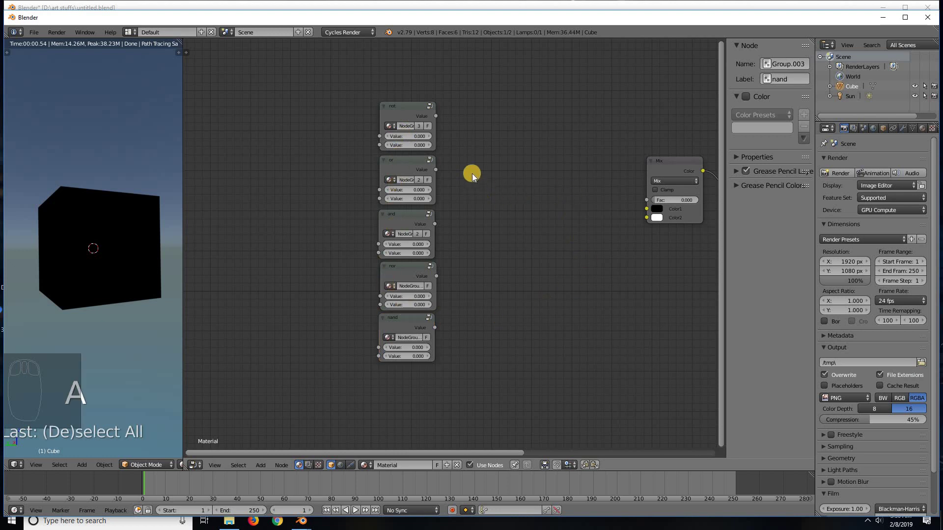
{"action": "left_click", "coordinate": [393, 110]}
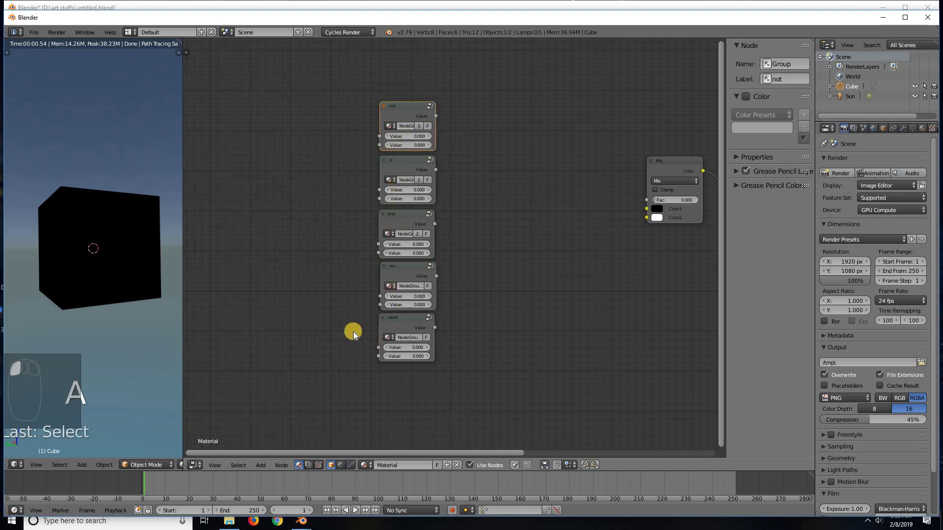
{"action": "key", "text": "shift+d"}
{"action": "left_click", "coordinate": [388, 397]}
{"action": "scroll", "coordinate": [508, 198], "scroll_direction": "down", "scroll_amount": 8, "text": "shift"}
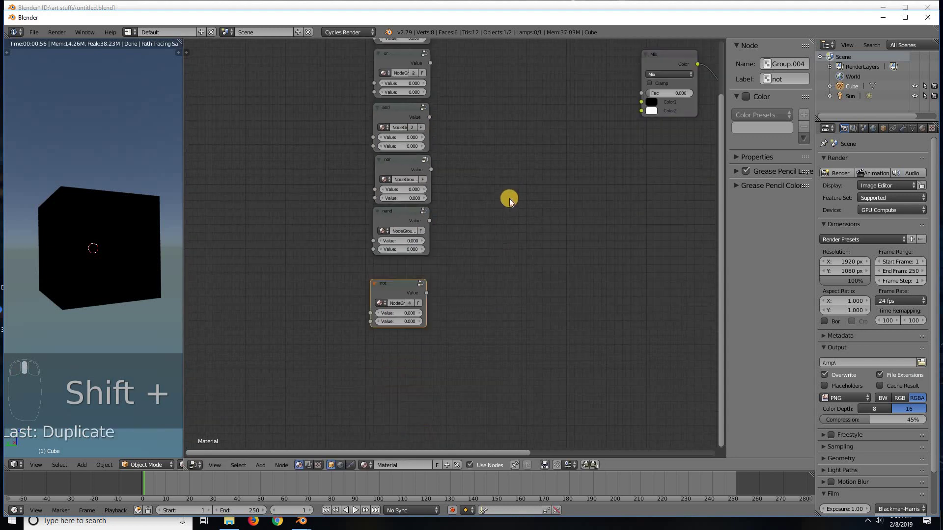
{"action": "key", "text": "shift+d"}
{"action": "middle_click_drag", "start_coordinate": [516, 274], "coordinate": [515, 277]}
{"action": "middle_click_drag", "start_coordinate": [493, 146], "coordinate": [466, 263]}
Duplicate the "and" group node twice and stack the copies to the right of the two new "not" nodes.
{"action": "left_click", "coordinate": [386, 162]}
{"action": "key", "text": "shift+d"}
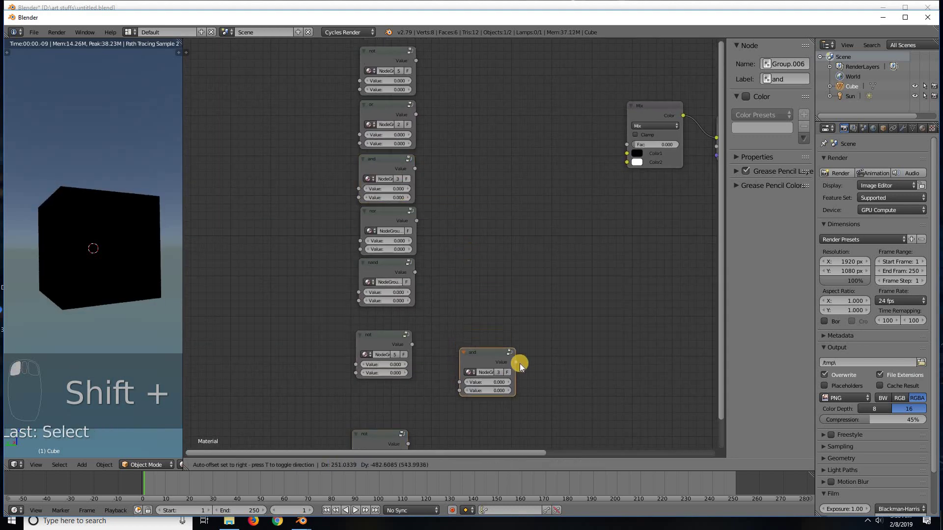
{"action": "left_click", "coordinate": [530, 354]}
{"action": "middle_click_drag", "start_coordinate": [577, 429], "coordinate": [550, 311]}
{"action": "key", "text": "shift+d"}
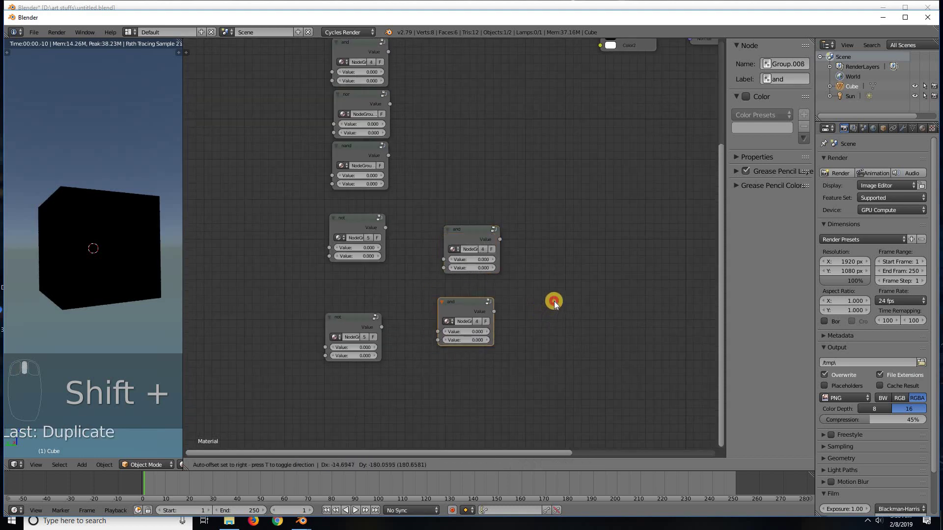
{"action": "left_click", "coordinate": [583, 301]}
Duplicate the "or" group node and place the copy to the right of the two new "and" nodes.
{"action": "scroll", "coordinate": [515, 276], "scroll_direction": "up", "scroll_amount": 5, "text": "shift"}
{"action": "left_click", "coordinate": [359, 142]}
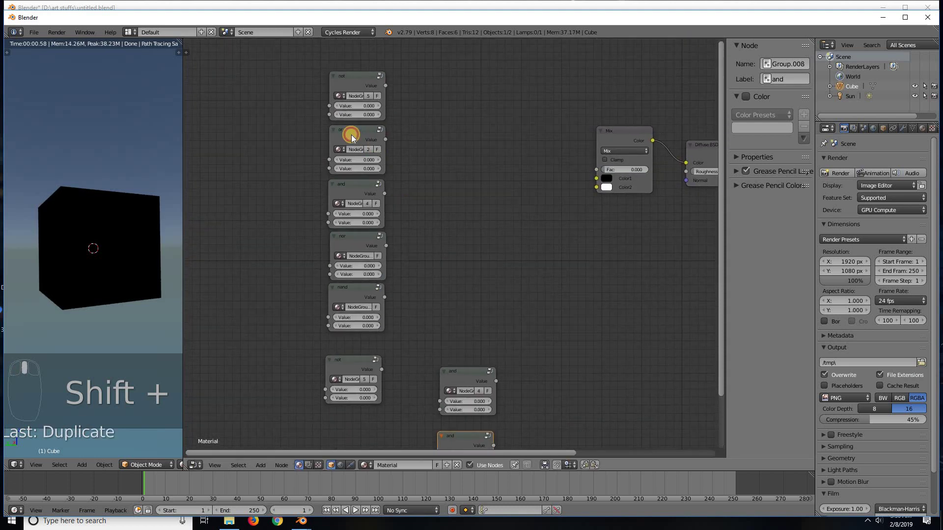
{"action": "key", "text": "shift+d"}
{"action": "left_click", "coordinate": [535, 327]}
{"action": "scroll", "coordinate": [531, 189], "scroll_direction": "down", "scroll_amount": 1, "text": "shift"}
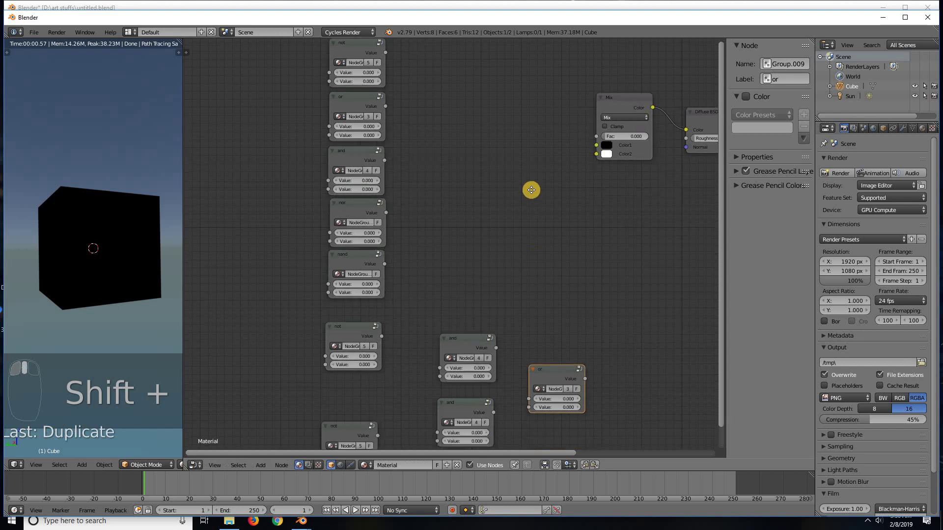
{"action": "scroll", "coordinate": [516, 231], "scroll_direction": "up", "scroll_amount": 2}
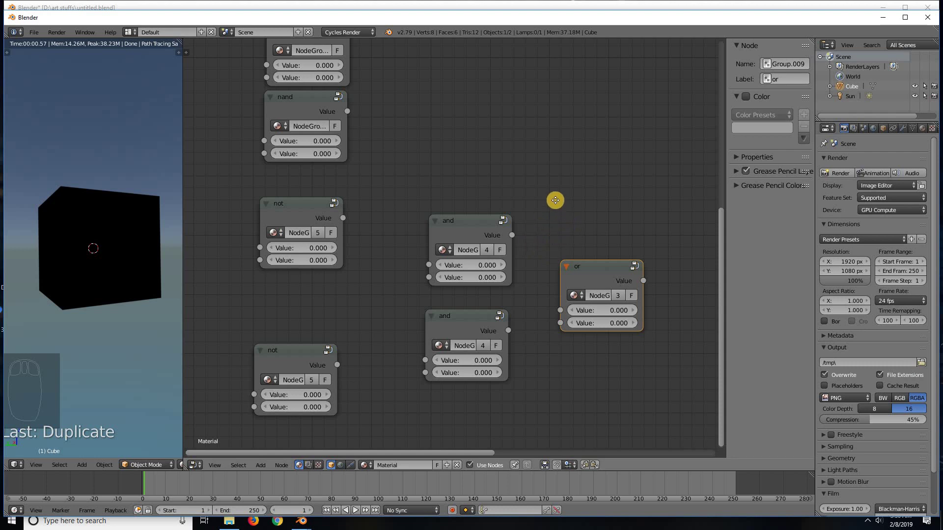
Group the two not, two and, and one or nodes, and link a single group input to both not nodes.
{"action": "middle_click_drag", "start_coordinate": [341, 227], "coordinate": [329, 202]}
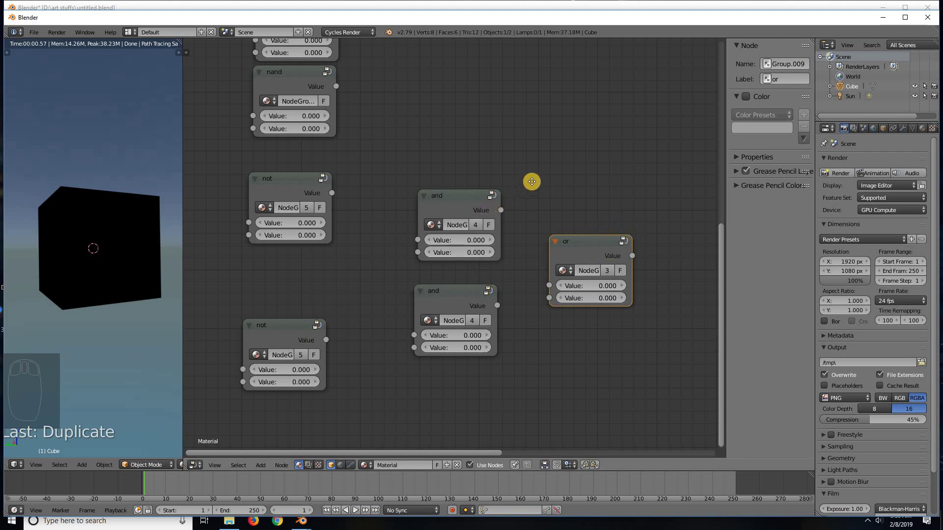
{"action": "middle_click_drag", "start_coordinate": [514, 202], "coordinate": [529, 188]}
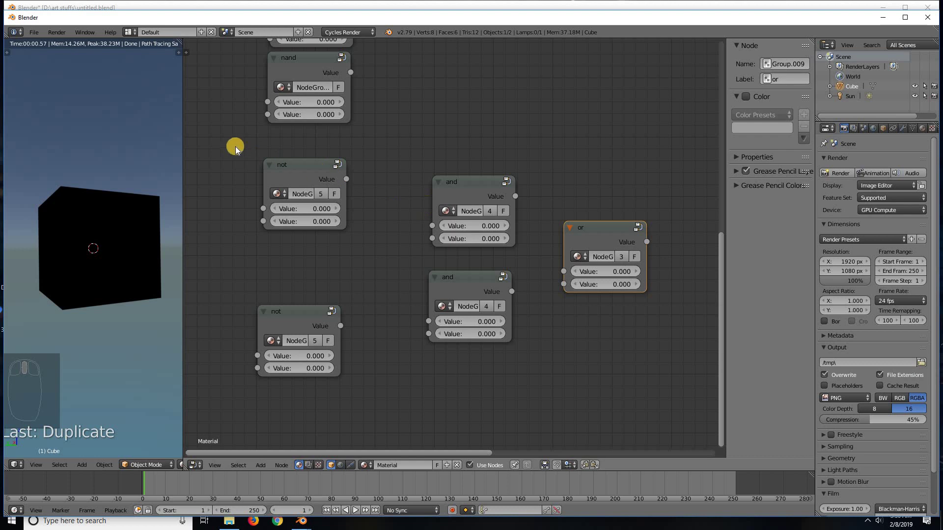
{"action": "key", "text": "b"}
{"action": "left_click_drag", "start_coordinate": [235, 146], "coordinate": [655, 388]}
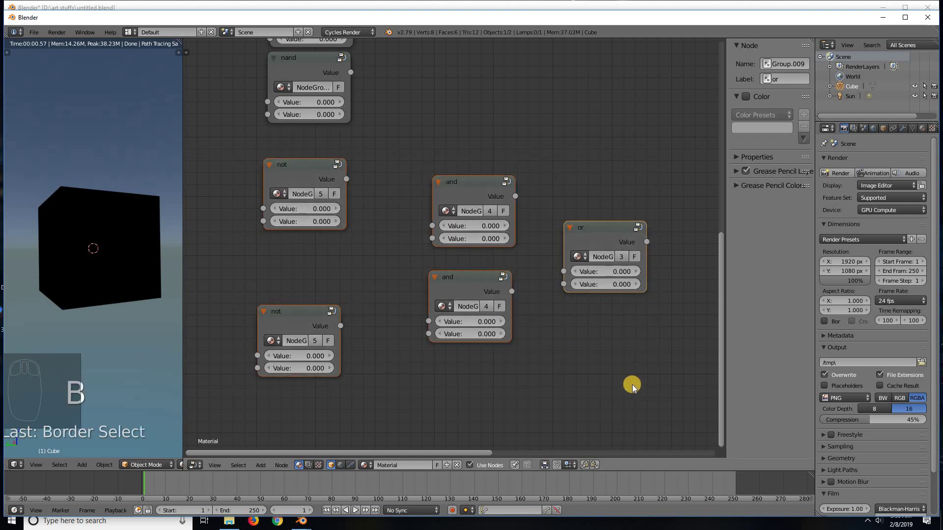
{"action": "key", "text": "ctrl+g"}
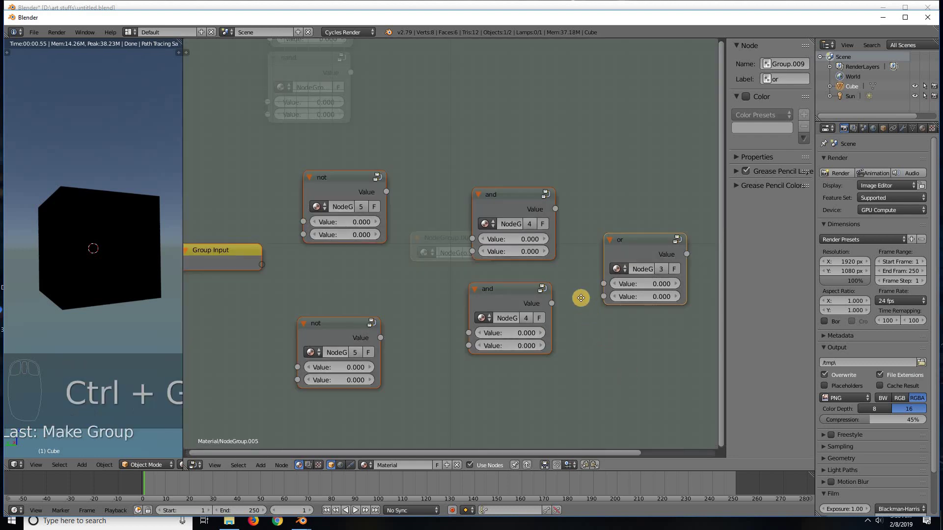
{"action": "middle_click_drag", "start_coordinate": [581, 297], "coordinate": [611, 301]}
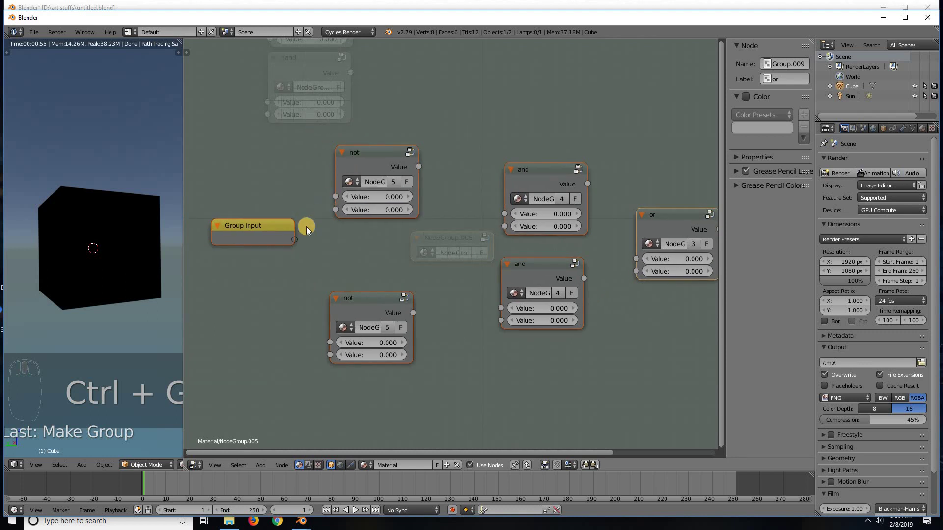
{"action": "left_click_drag", "start_coordinate": [329, 195], "coordinate": [330, 342]}
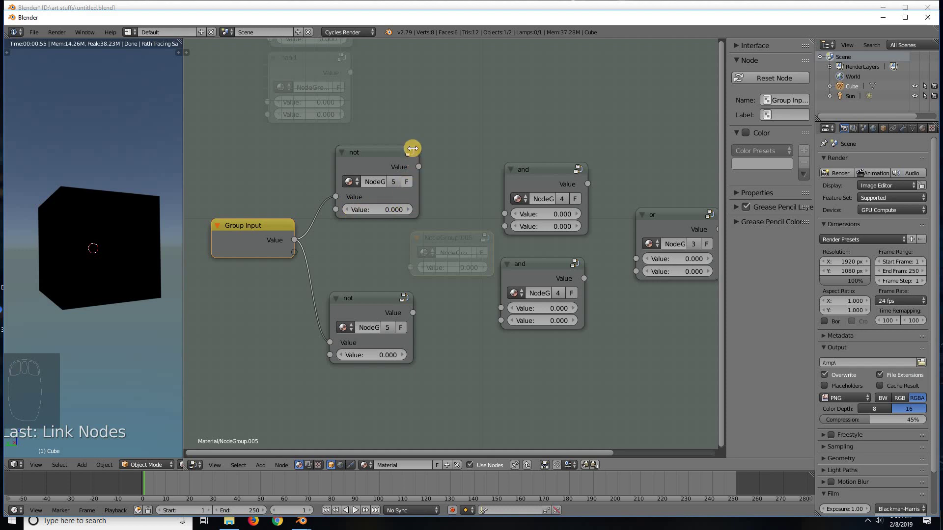
Inside the not group, cut the link from the second group input to the Greater Than node, and return to the parent tree.
{"action": "left_click", "coordinate": [410, 152]}
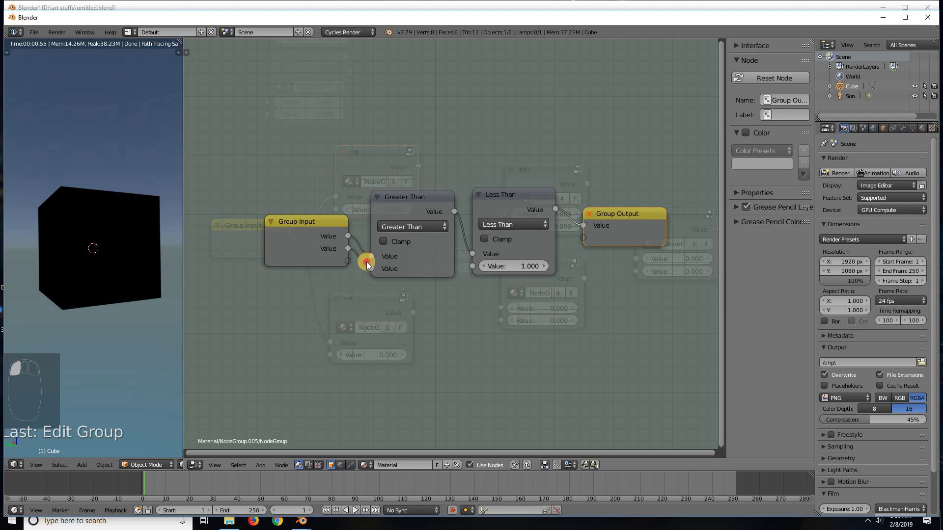
{"action": "mouse_move", "coordinate": [368, 257]}
{"action": "left_mouse_down"}
{"action": "mouse_move", "coordinate": [367, 276]}
{"action": "mouse_move", "coordinate": [371, 257]}
{"action": "left_mouse_up"}
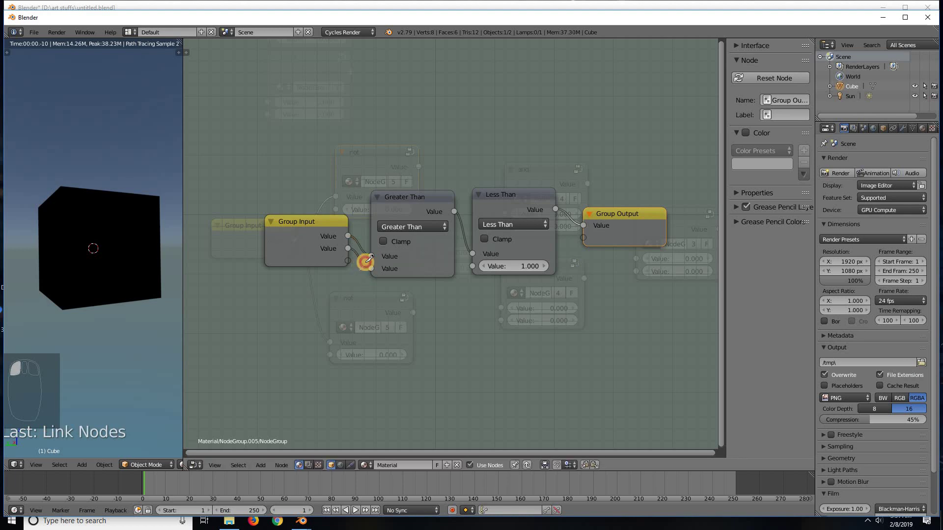
{"action": "right_click_drag", "start_coordinate": [364, 260], "coordinate": [376, 275], "text": "ctrl"}
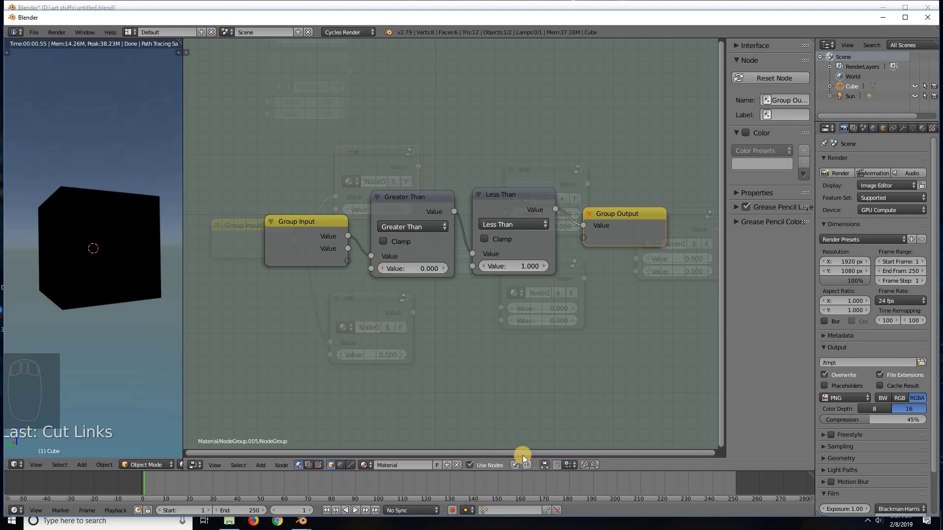
{"action": "key", "text": "ctrl+Tab"}
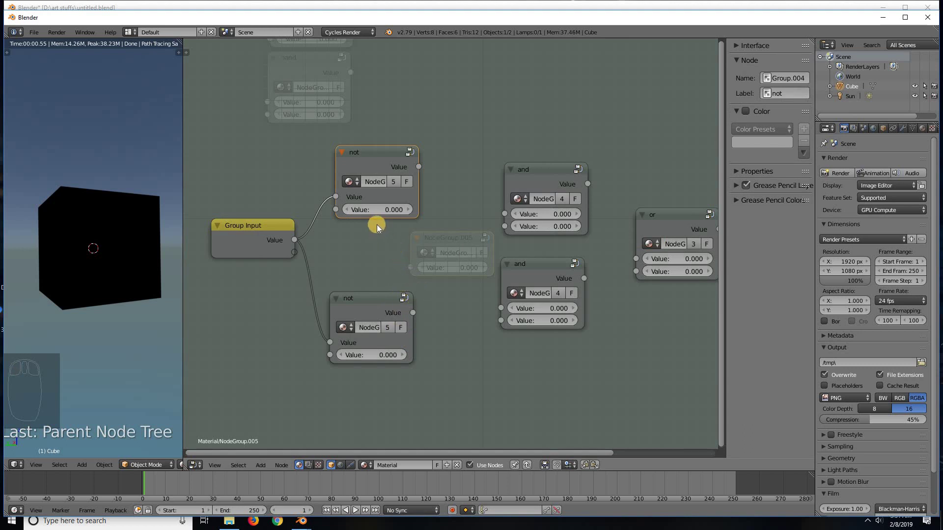
Remove the unused second input from the not group's interface and return to the parent tree.
{"action": "left_click", "coordinate": [410, 154]}
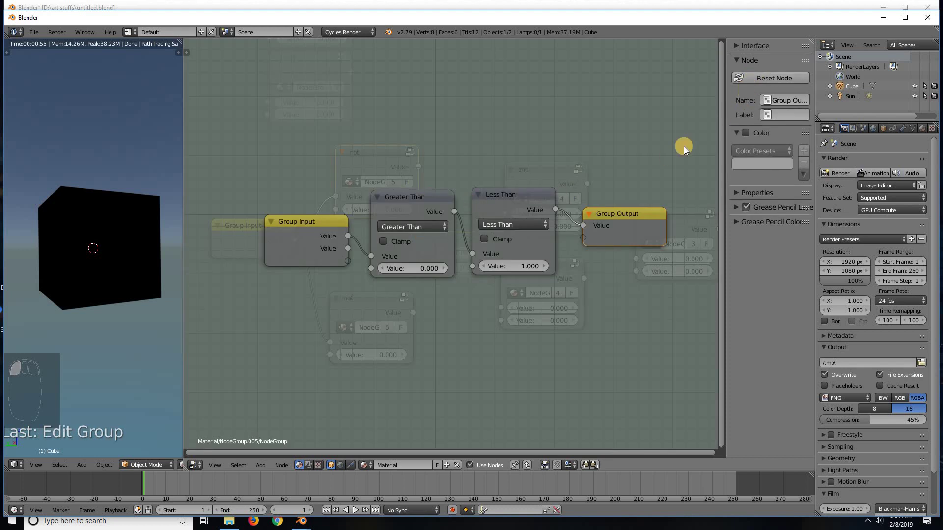
{"action": "left_click", "coordinate": [448, 213]}
{"action": "left_click", "coordinate": [330, 230]}
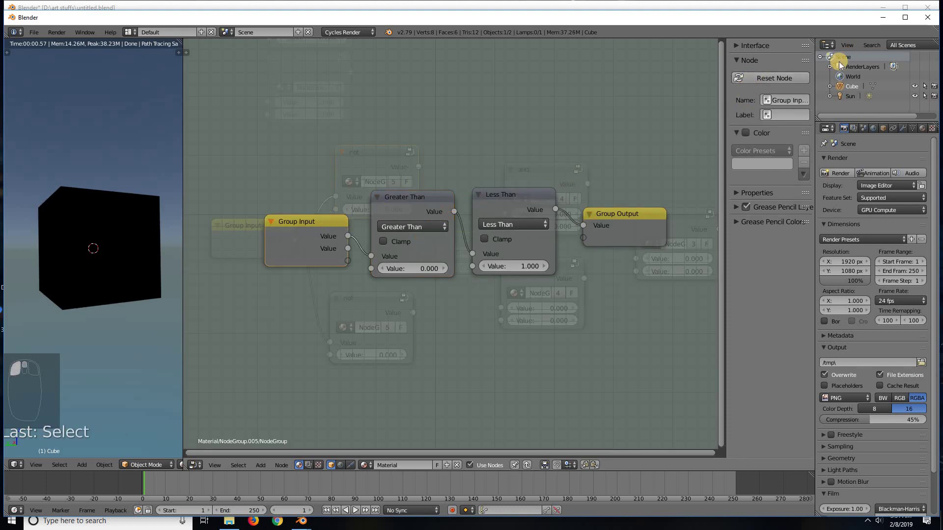
{"action": "left_click", "coordinate": [746, 47]}
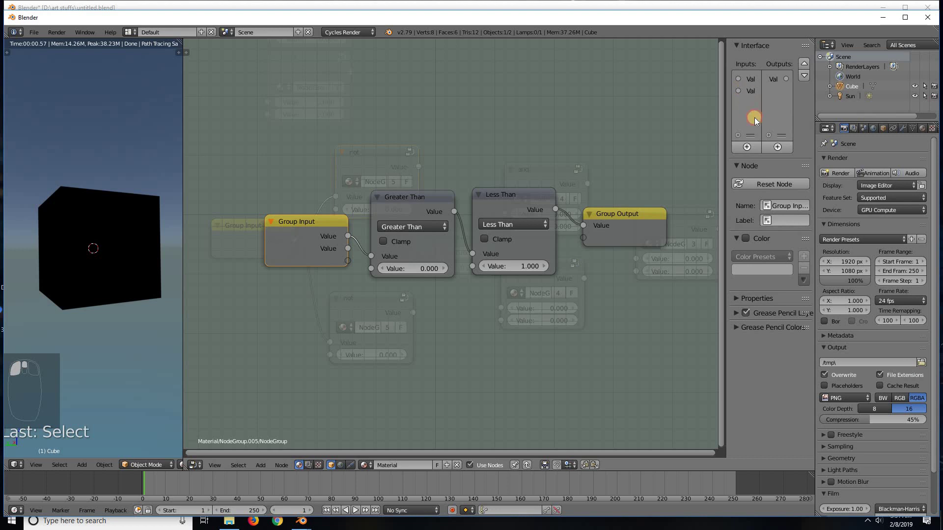
{"action": "left_click", "coordinate": [750, 91]}
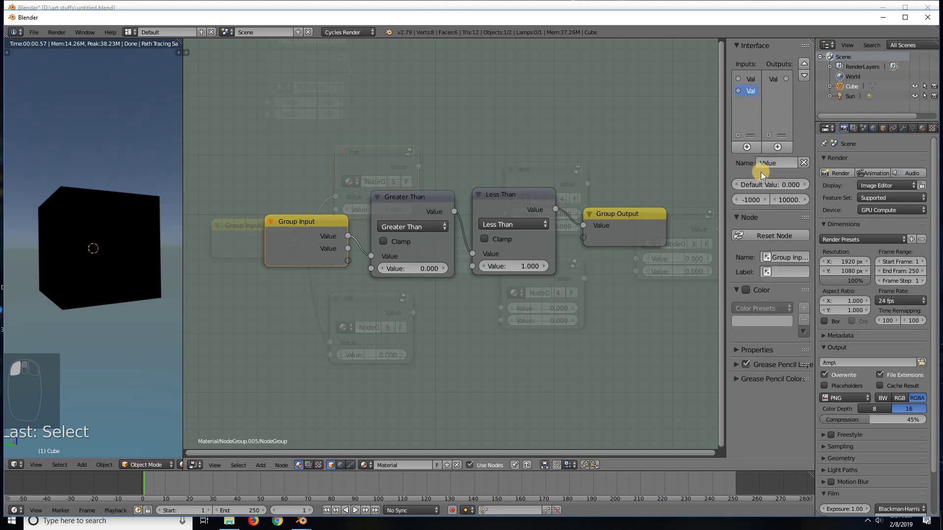
{"action": "left_click", "coordinate": [803, 162]}
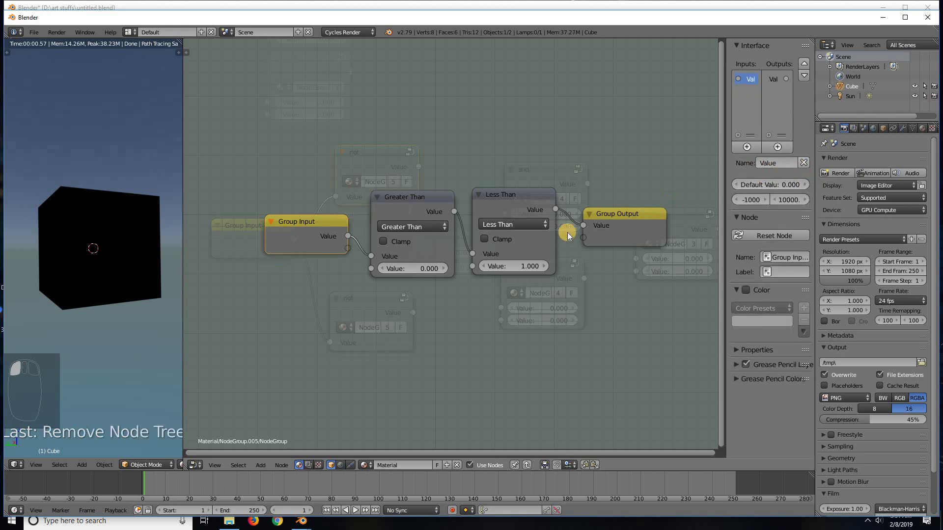
{"action": "left_click", "coordinate": [515, 465]}
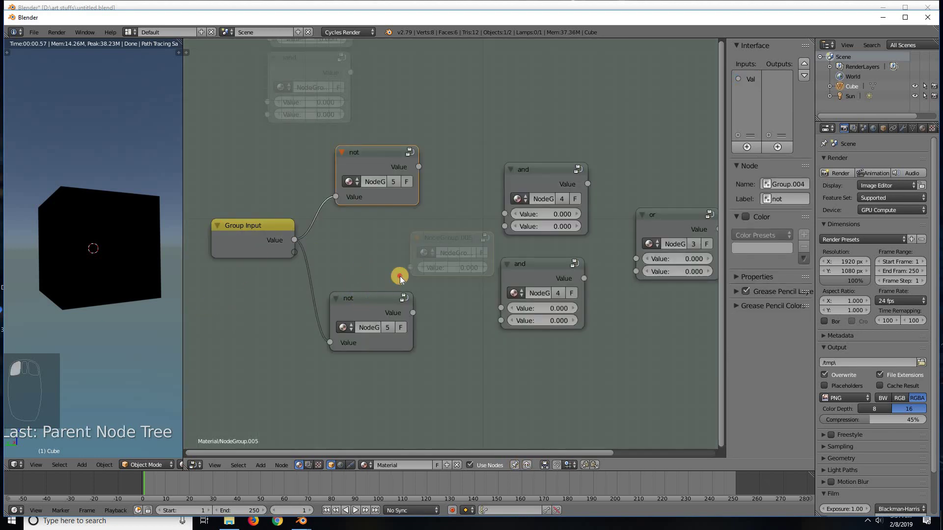
Arrange the two not nodes one above the other between the Group Input and the and nodes.
{"action": "left_click_drag", "start_coordinate": [388, 302], "coordinate": [427, 270]}
{"action": "left_click_drag", "start_coordinate": [382, 153], "coordinate": [409, 149]}
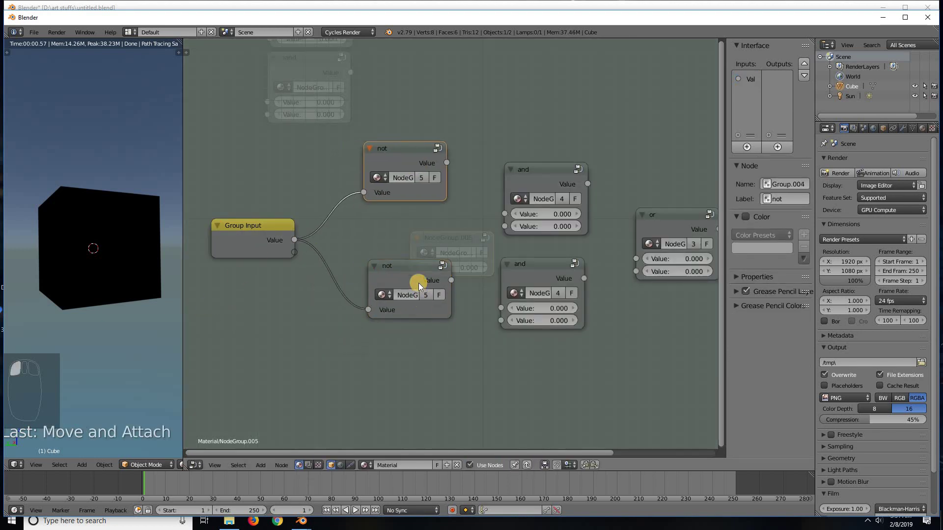
{"action": "left_click_drag", "start_coordinate": [391, 269], "coordinate": [372, 259]}
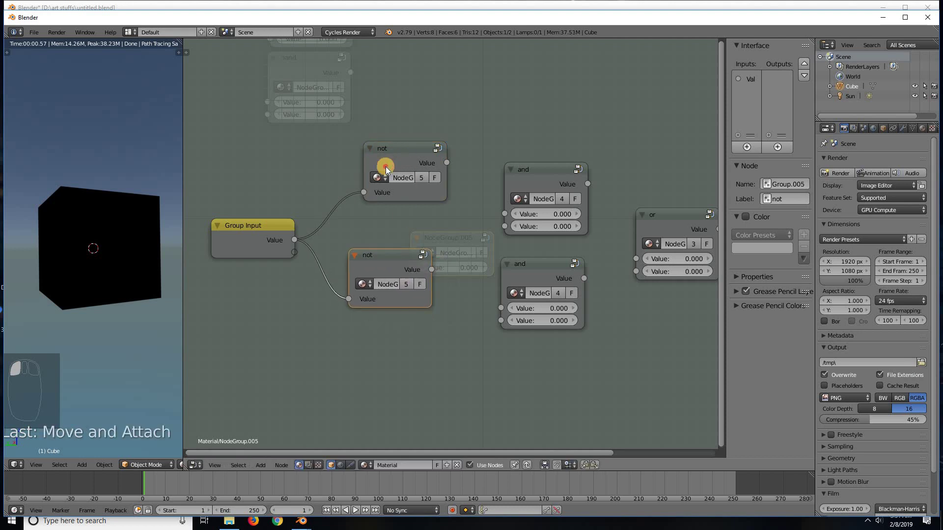
{"action": "left_click_drag", "start_coordinate": [405, 158], "coordinate": [389, 170]}
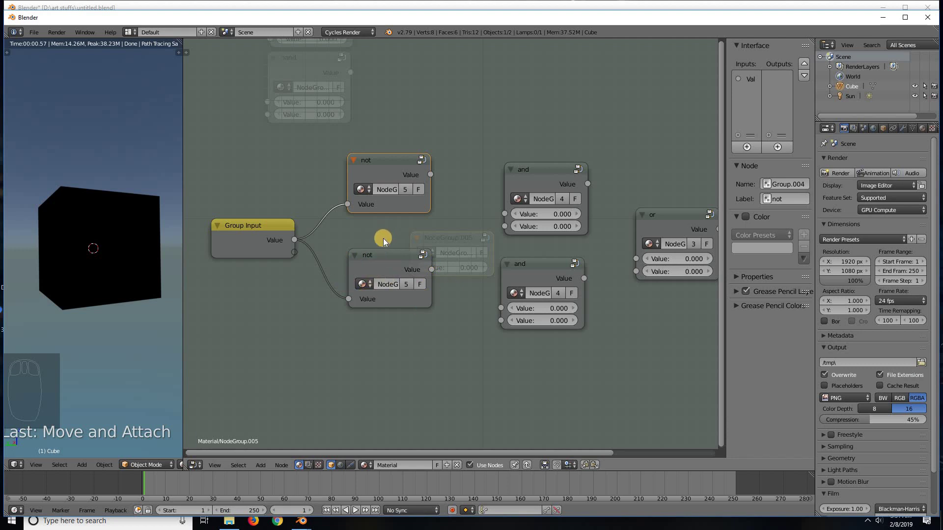
{"action": "key", "text": "shift+d"}
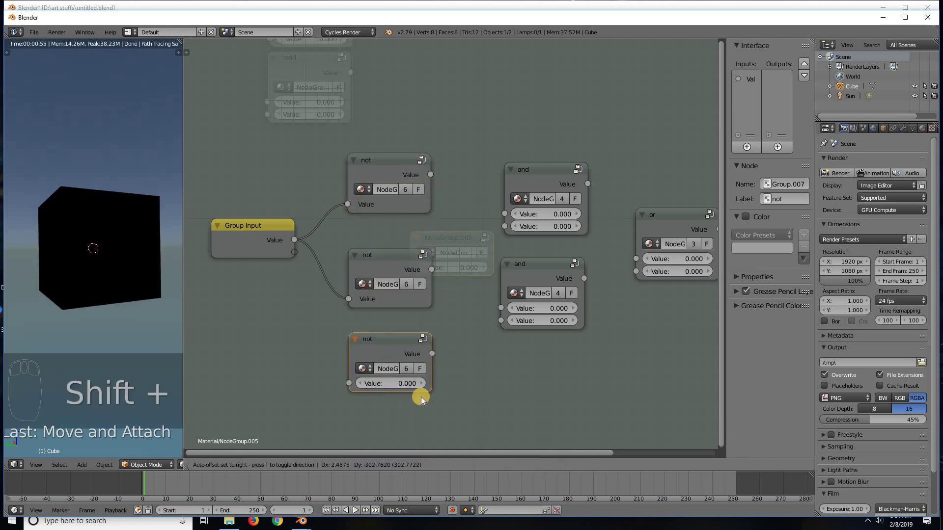
{"action": "left_click", "coordinate": [416, 397]}
{"action": "scroll", "coordinate": [456, 380], "scroll_direction": "up", "scroll_amount": 4}
{"action": "middle_click_drag", "start_coordinate": [462, 317], "coordinate": [461, 263]}
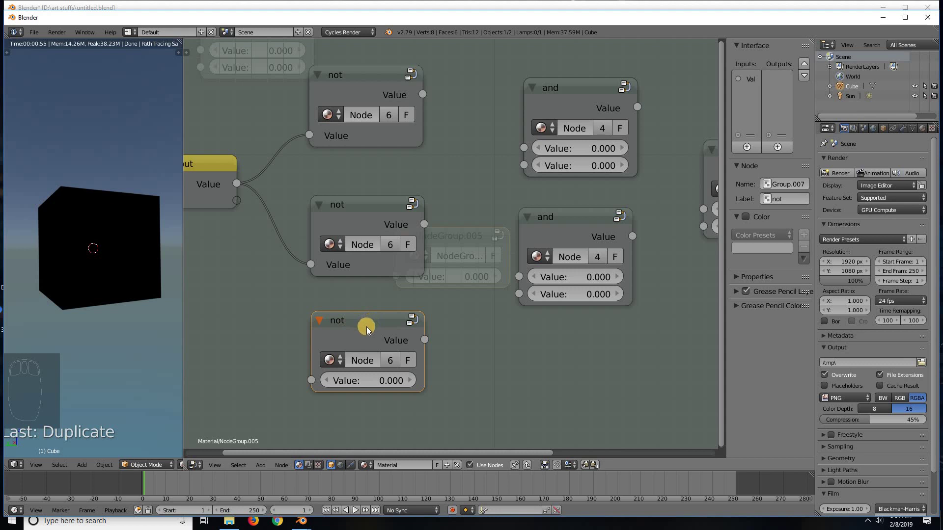
{"action": "key", "text": "x"}
Try adding a second group input to the Greater Than node in an independent copy of the lower not node, and delete the copy.
{"action": "left_click", "coordinate": [376, 208]}
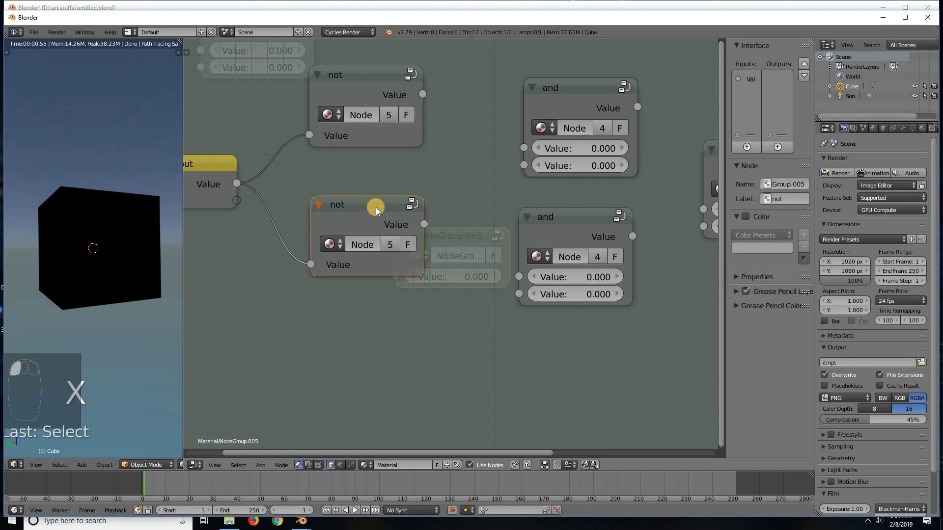
{"action": "key", "text": "shift+d"}
{"action": "left_click", "coordinate": [383, 354]}
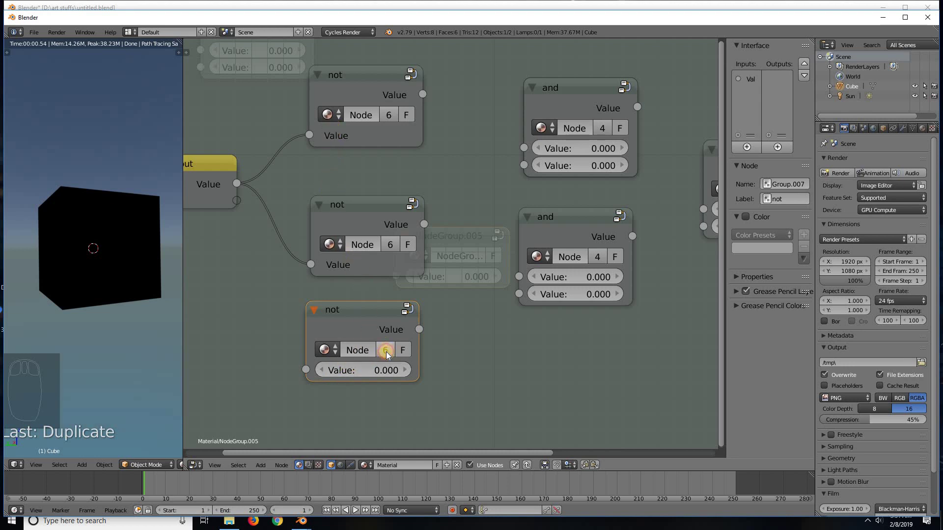
{"action": "left_click", "coordinate": [406, 309]}
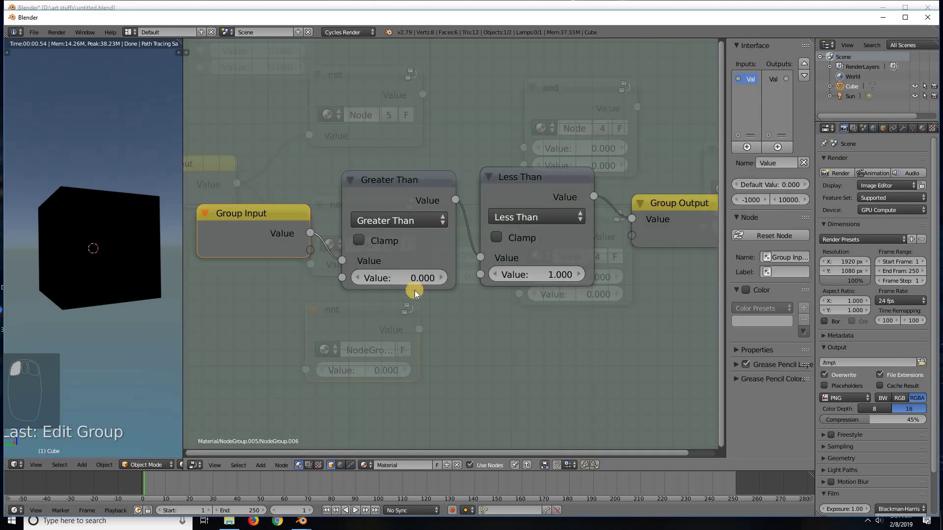
{"action": "left_click_drag", "start_coordinate": [345, 282], "coordinate": [306, 250]}
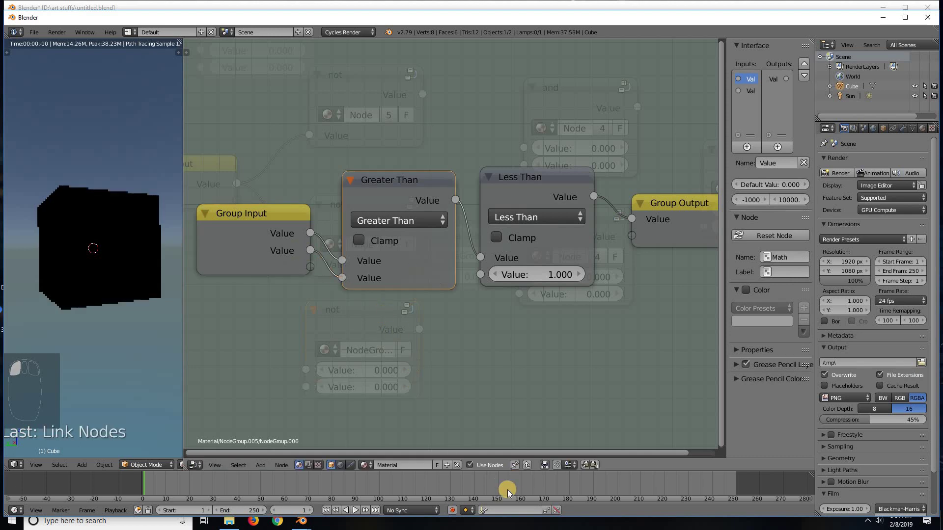
{"action": "left_click", "coordinate": [526, 464]}
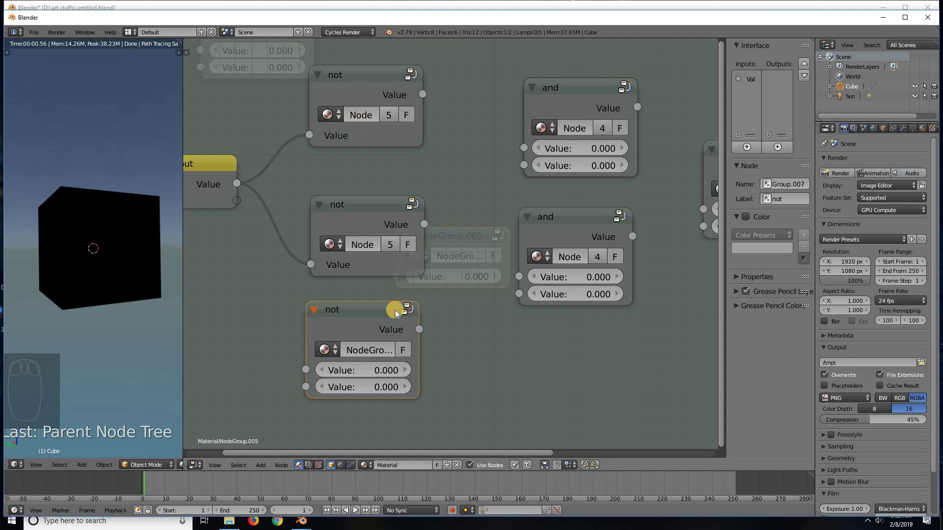
{"action": "key", "text": "x"}
Leave the new group and examine the not, or, and, nor and nand gate nodes in the main material tree.
{"action": "scroll", "coordinate": [390, 300], "scroll_direction": "down", "scroll_amount": 3}
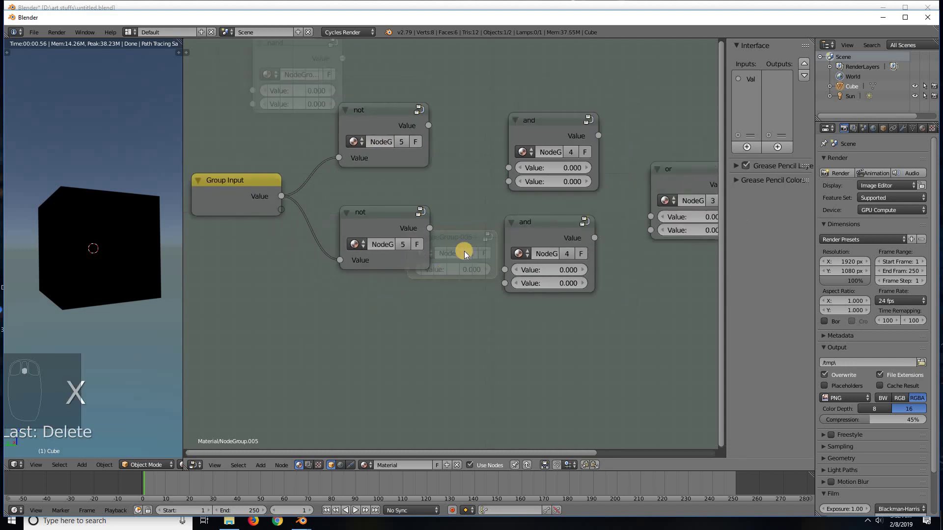
{"action": "middle_click_drag", "start_coordinate": [464, 251], "coordinate": [443, 299]}
{"action": "left_click_drag", "start_coordinate": [444, 299], "coordinate": [441, 305]}
{"action": "middle_click_drag", "start_coordinate": [376, 178], "coordinate": [422, 173]}
{"action": "left_click", "coordinate": [525, 463]}
{"action": "scroll", "coordinate": [421, 131], "scroll_direction": "up", "scroll_amount": 6}
{"action": "middle_click_drag", "start_coordinate": [339, 121], "coordinate": [357, 226]}
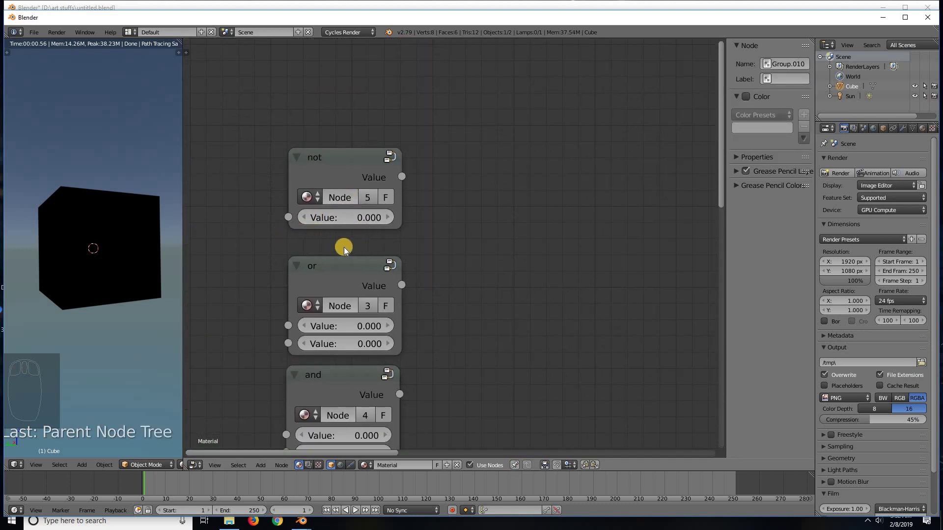
{"action": "middle_click_drag", "start_coordinate": [423, 409], "coordinate": [357, 196]}
{"action": "middle_click_drag", "start_coordinate": [426, 431], "coordinate": [459, 240]}
{"action": "scroll", "coordinate": [537, 427], "scroll_direction": "down", "scroll_amount": 2}
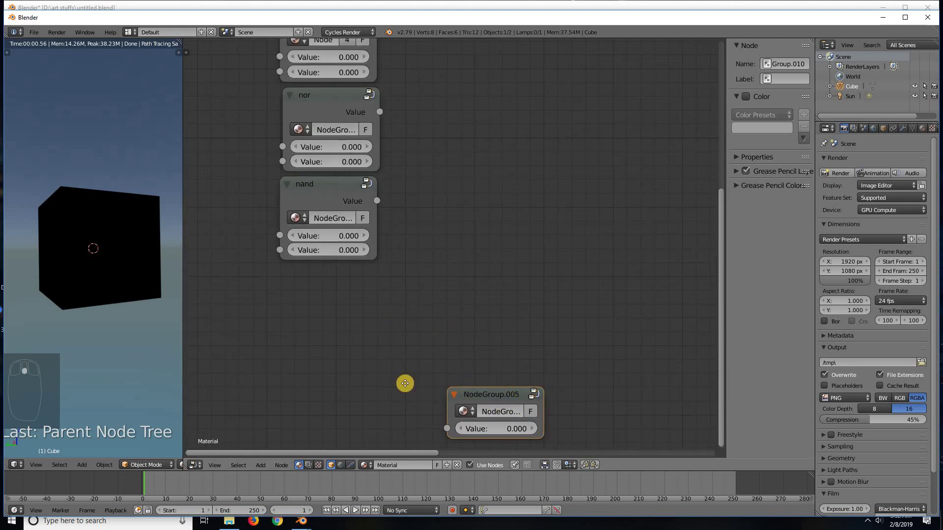
{"action": "middle_click_drag", "start_coordinate": [405, 155], "coordinate": [414, 339]}
{"action": "middle_click_drag", "start_coordinate": [406, 93], "coordinate": [413, 240]}
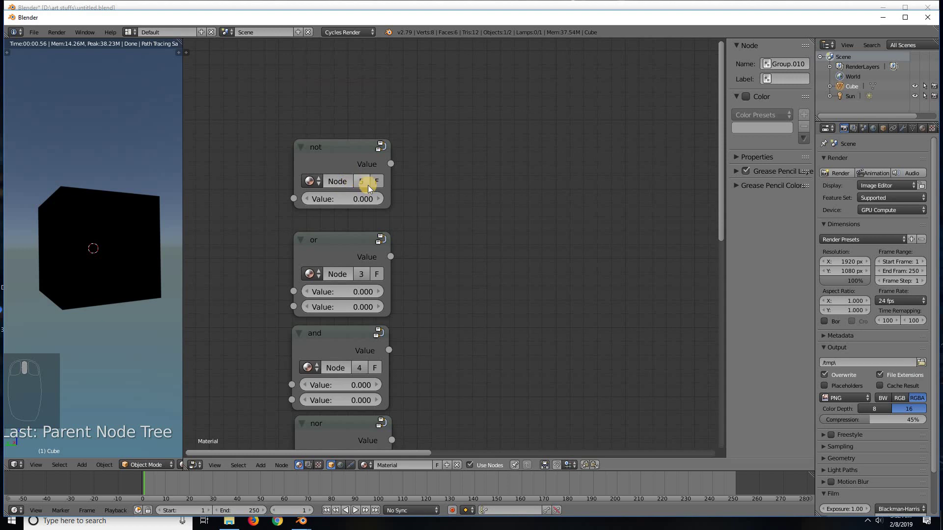
{"action": "middle_click_drag", "start_coordinate": [421, 401], "coordinate": [319, 111]}
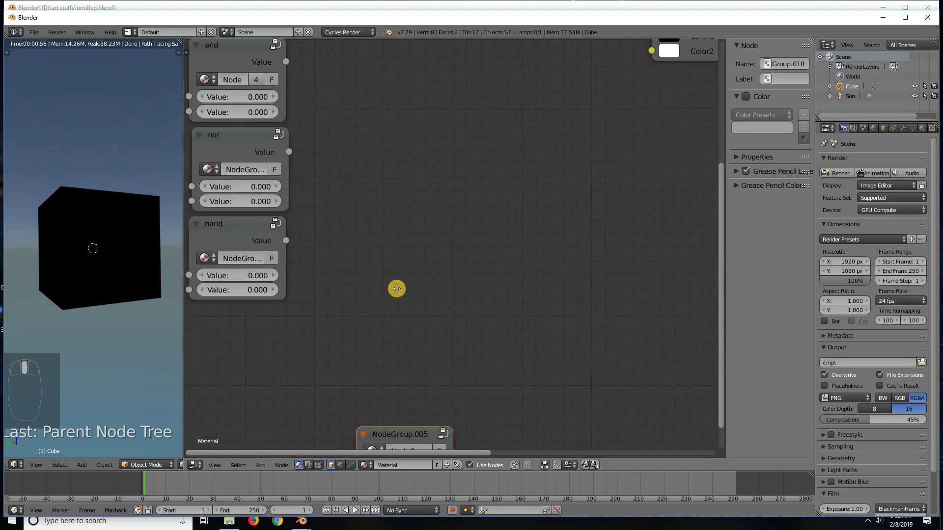
Reopen the new group and replace the lower not node's input link with one from a second group input.
{"action": "middle_click_drag", "start_coordinate": [450, 434], "coordinate": [411, 314]}
{"action": "key", "text": "Tab"}
{"action": "scroll", "coordinate": [411, 315], "scroll_direction": "down", "scroll_amount": 2}
{"action": "mouse_move", "coordinate": [258, 308]}
{"action": "left_mouse_down", "text": "ctrl"}
{"action": "mouse_move", "coordinate": [286, 251]}
{"action": "mouse_move", "coordinate": [269, 284]}
{"action": "mouse_move", "coordinate": [308, 311]}
{"action": "left_mouse_up", "text": "ctrl"}
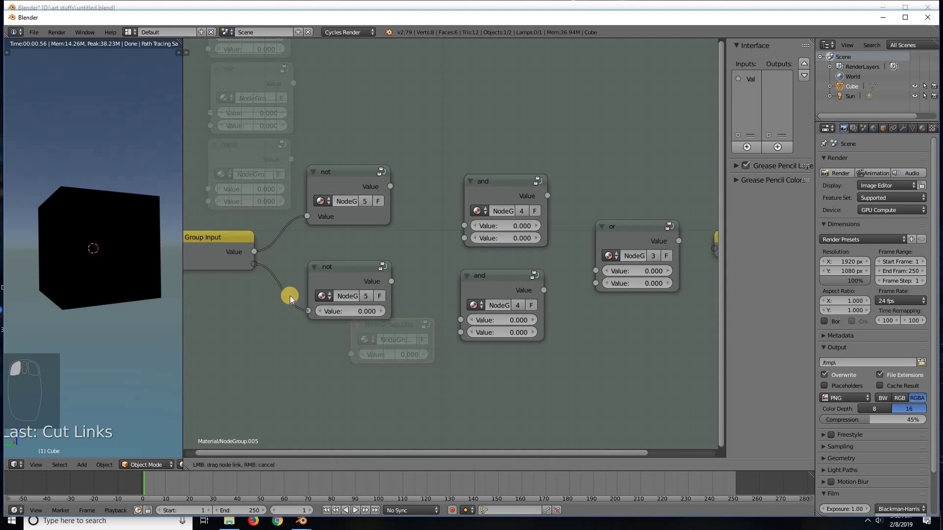
Move the Group Input node up slightly and space the two not nodes farther apart vertically.
{"action": "left_click_drag", "start_coordinate": [204, 252], "coordinate": [206, 235]}
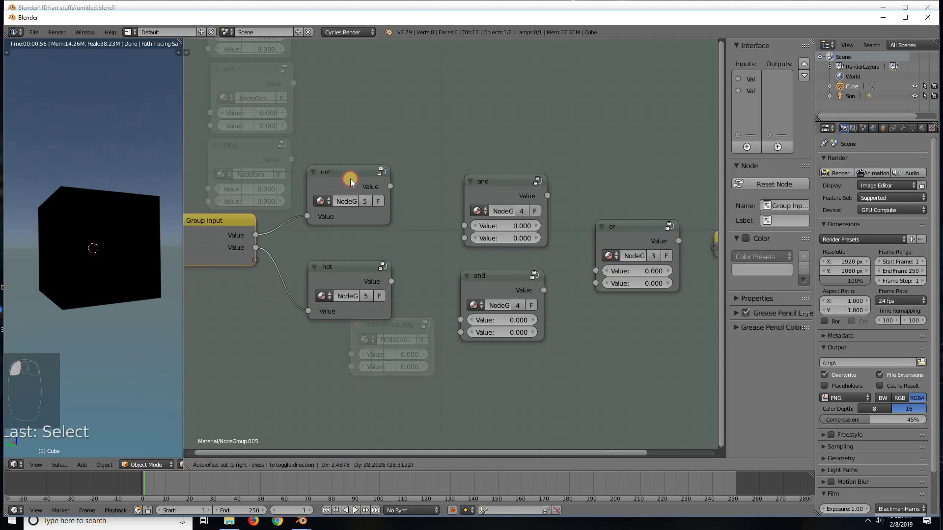
{"action": "left_click_drag", "start_coordinate": [351, 170], "coordinate": [358, 139]}
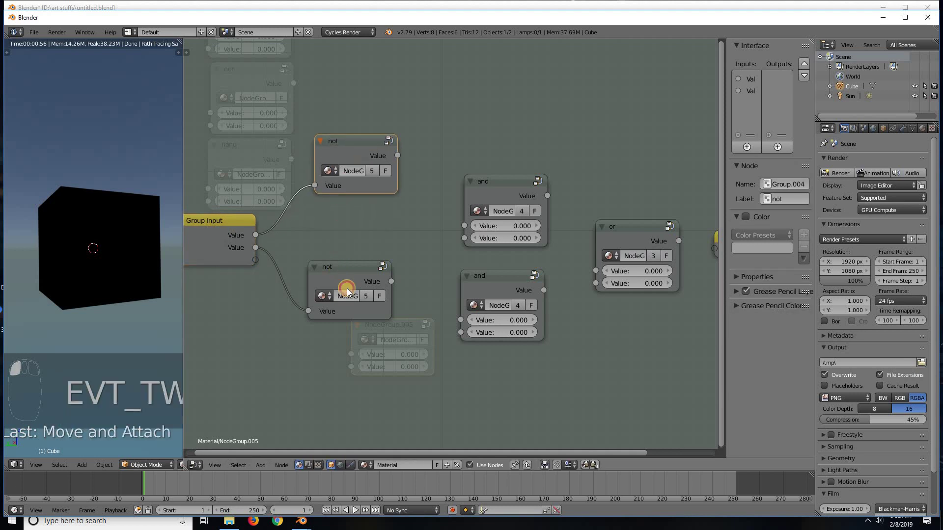
{"action": "left_click_drag", "start_coordinate": [340, 279], "coordinate": [342, 293]}
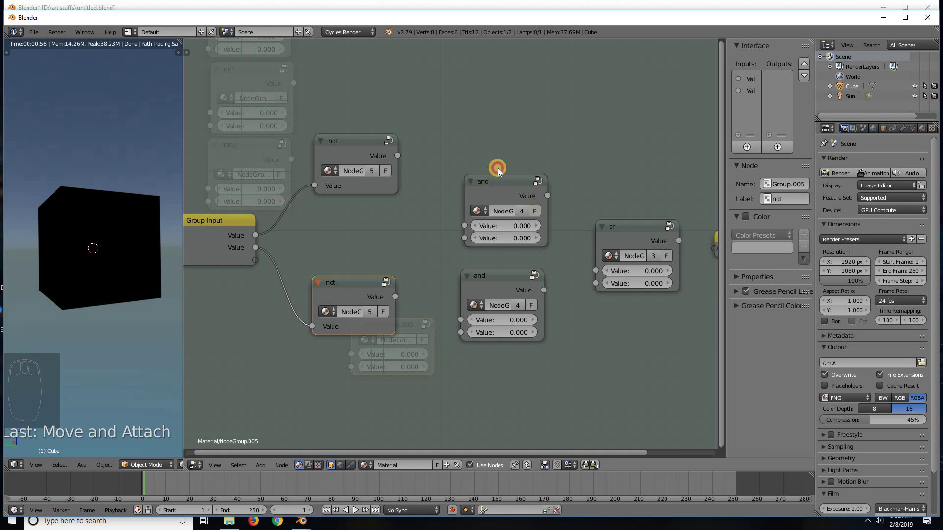
Reposition the two and nodes, moving the upper one higher and roughly aligning the pair vertically between the not nodes and the or node.
{"action": "left_click_drag", "start_coordinate": [501, 178], "coordinate": [486, 131]}
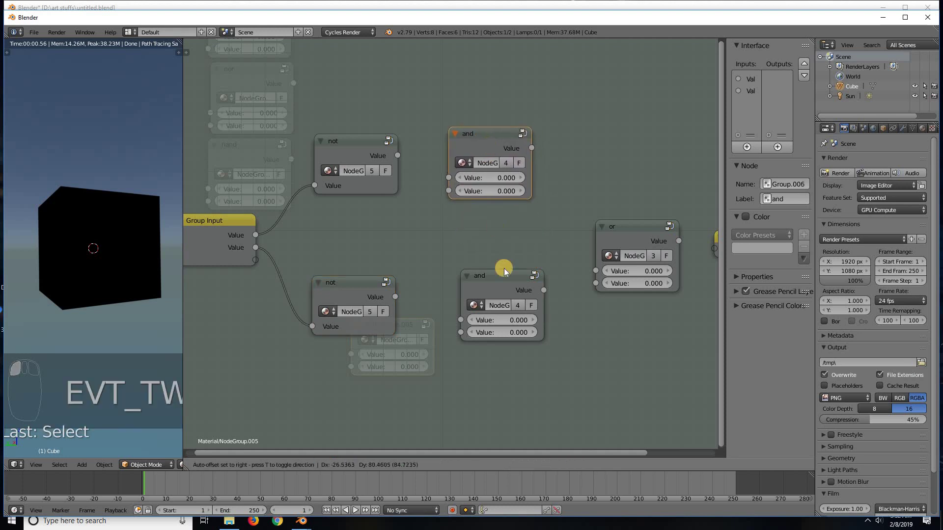
{"action": "left_click_drag", "start_coordinate": [490, 280], "coordinate": [477, 274]}
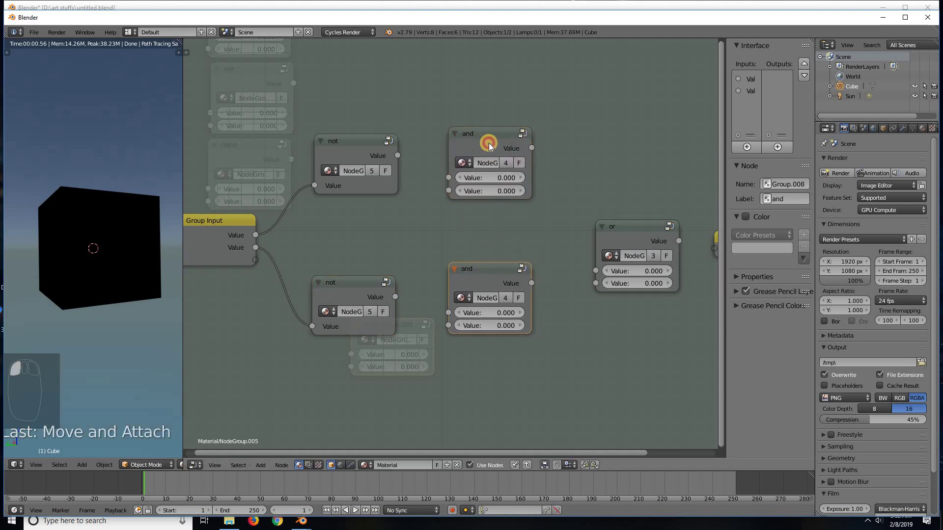
{"action": "left_click_drag", "start_coordinate": [485, 141], "coordinate": [491, 143]}
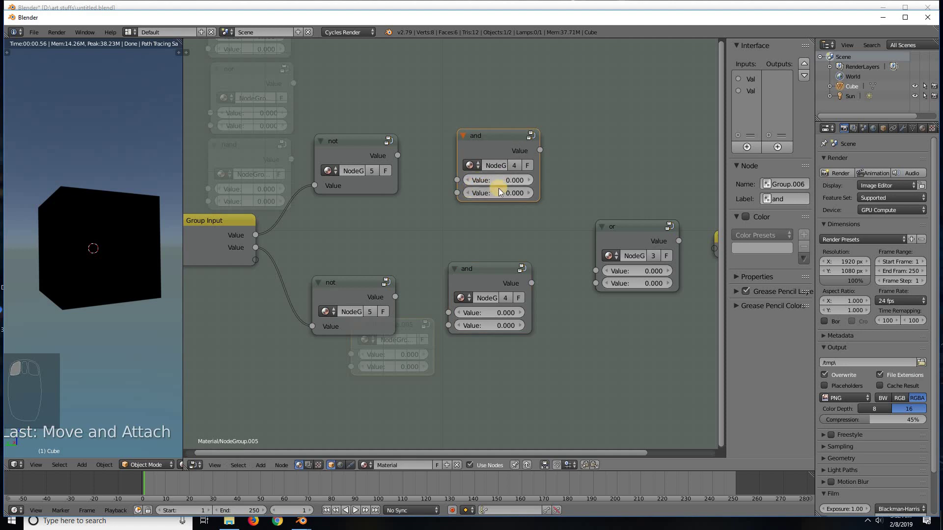
Link the upper not output to the upper and node's first input and the lower not output to the lower and node's second input.
{"action": "left_click_drag", "start_coordinate": [397, 156], "coordinate": [455, 180]}
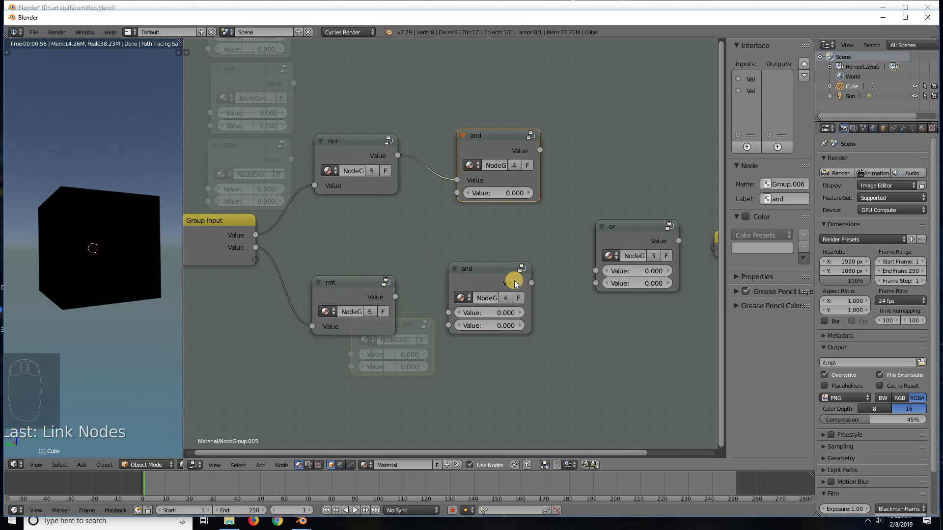
{"action": "left_click_drag", "start_coordinate": [396, 299], "coordinate": [455, 325]}
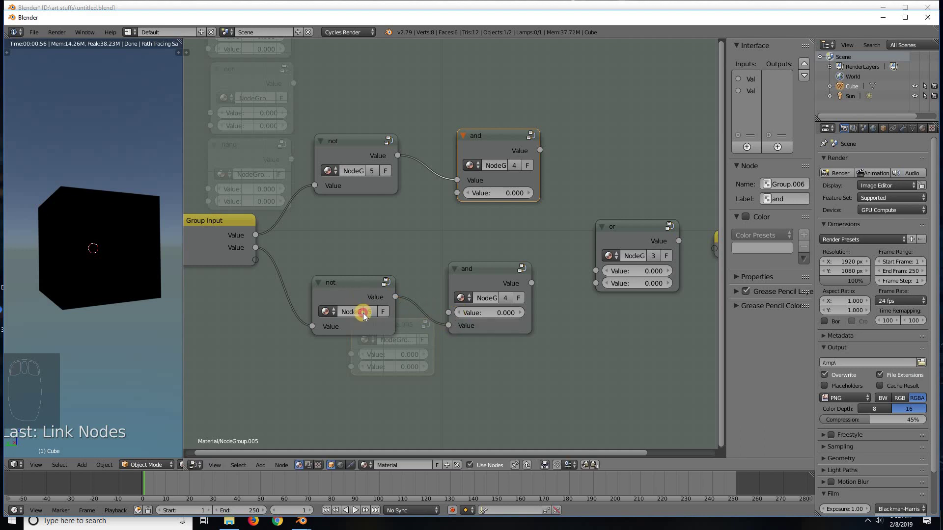
{"action": "left_click_drag", "start_coordinate": [364, 313], "coordinate": [367, 359]}
{"action": "left_click_drag", "start_coordinate": [474, 154], "coordinate": [466, 161]}
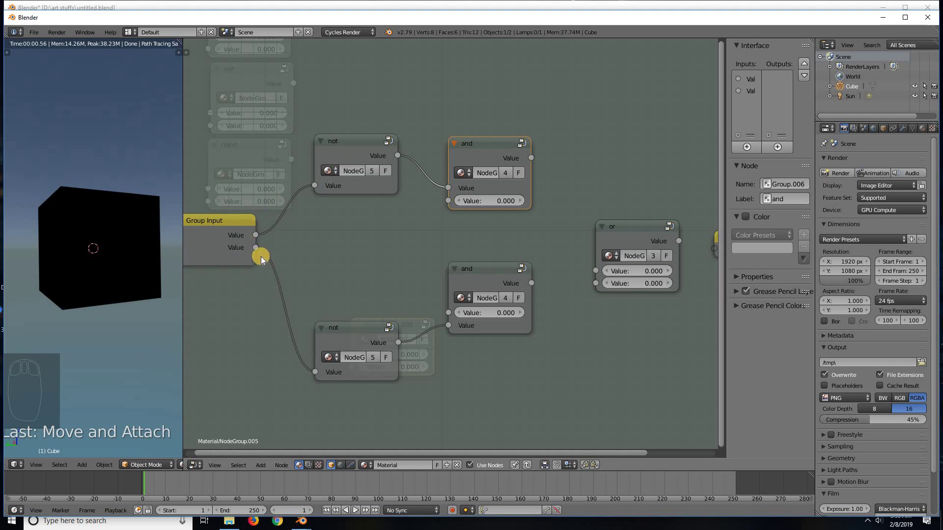
Cross-link the first group input to the lower and node's first input and the second group input to the upper and node's second input.
{"action": "left_click_drag", "start_coordinate": [254, 235], "coordinate": [310, 249]}
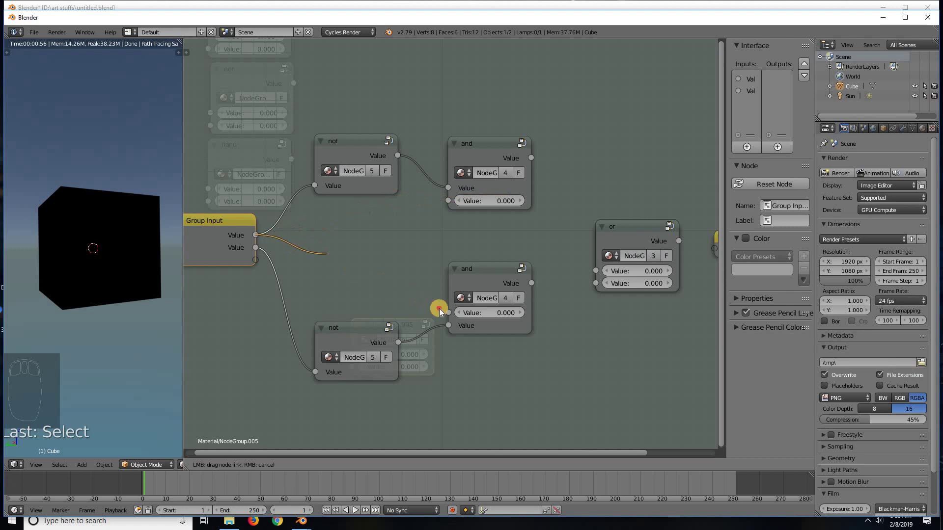
{"action": "left_click_drag", "start_coordinate": [439, 312], "coordinate": [450, 311]}
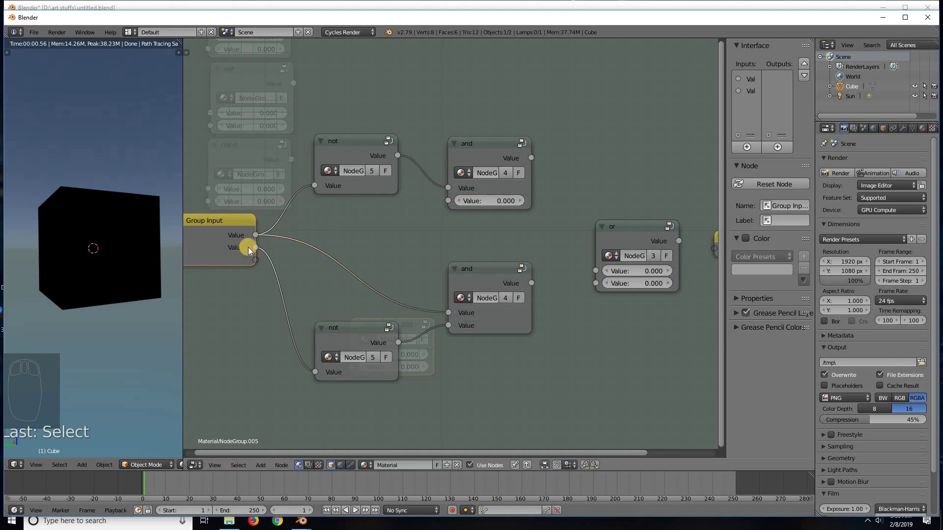
{"action": "left_click_drag", "start_coordinate": [254, 247], "coordinate": [447, 201]}
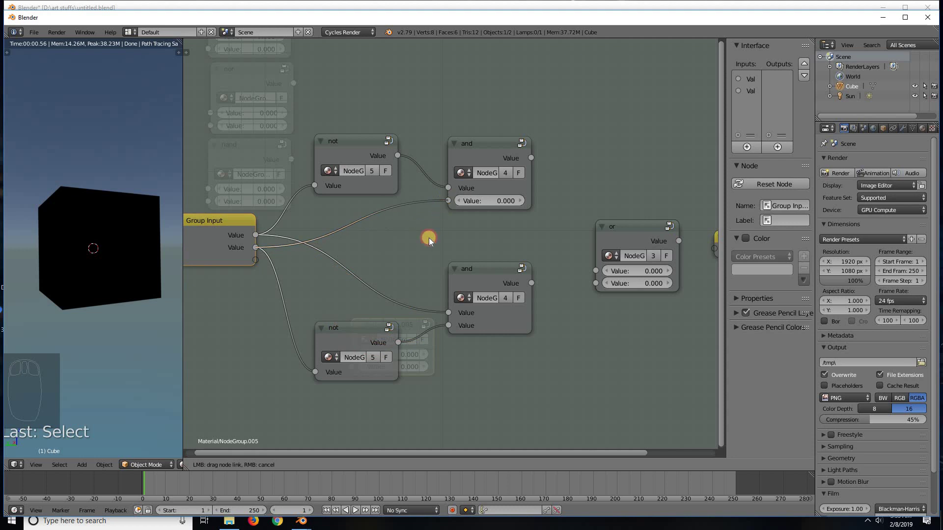
{"action": "left_click_drag", "start_coordinate": [429, 238], "coordinate": [428, 238]}
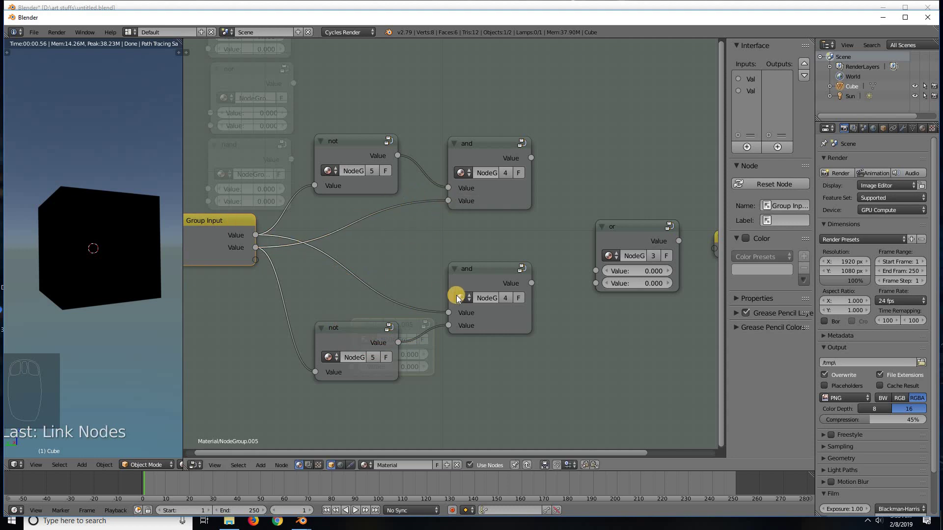
Link both and outputs into the or node's two inputs and connect the or output to the Group Output node.
{"action": "middle_click_drag", "start_coordinate": [529, 166], "coordinate": [431, 143]}
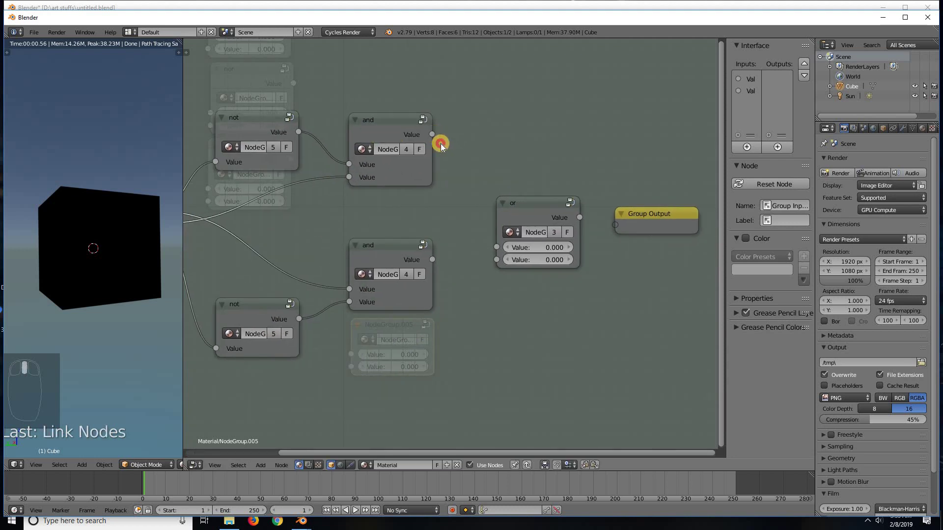
{"action": "left_click_drag", "start_coordinate": [433, 134], "coordinate": [496, 247]}
{"action": "left_click_drag", "start_coordinate": [432, 258], "coordinate": [498, 259]}
{"action": "left_click_drag", "start_coordinate": [540, 207], "coordinate": [507, 184]}
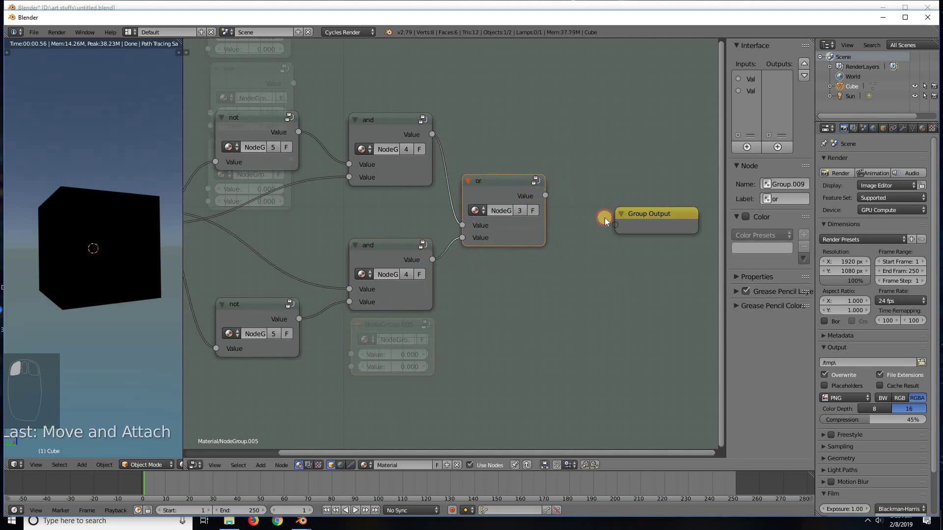
{"action": "left_click_drag", "start_coordinate": [605, 218], "coordinate": [622, 202]}
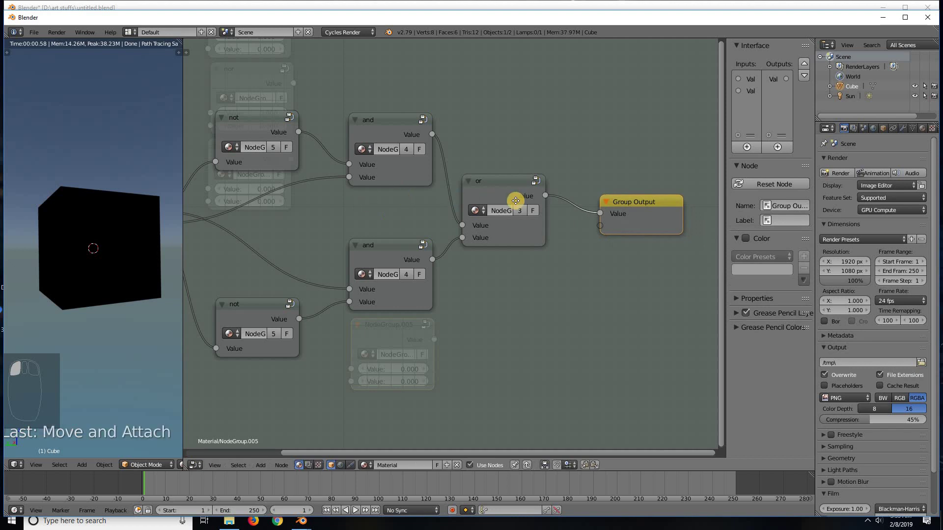
Tidy the group layout by moving the two not nodes and the two and nodes closer together.
{"action": "middle_click_drag", "start_coordinate": [515, 201], "coordinate": [521, 202]}
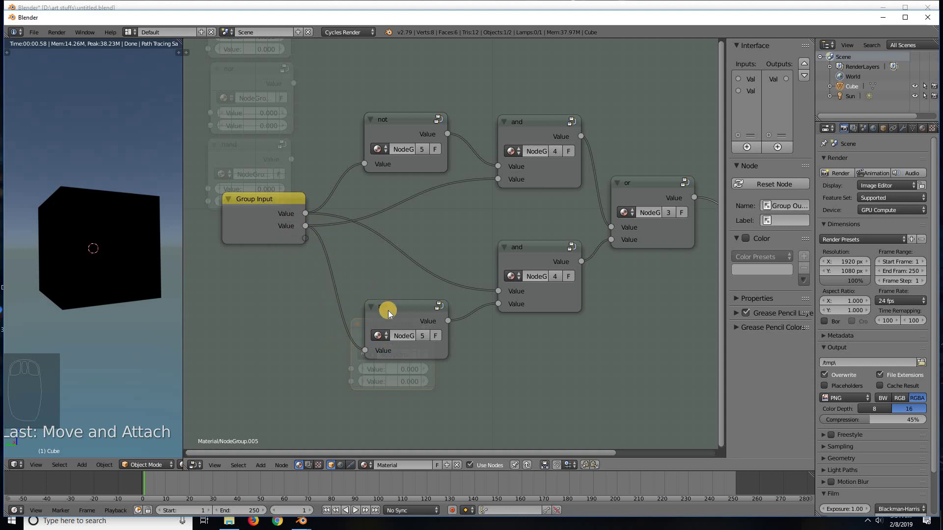
{"action": "left_click_drag", "start_coordinate": [393, 310], "coordinate": [392, 303]}
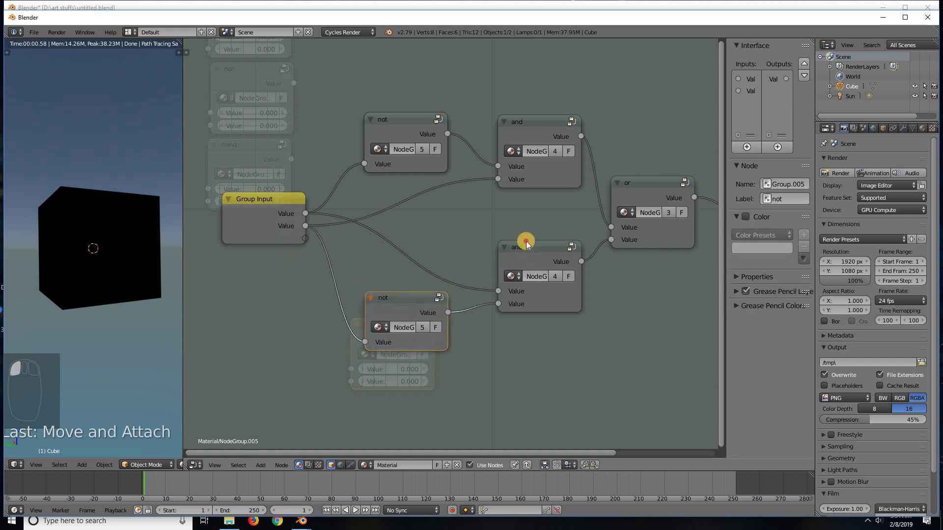
{"action": "mouse_move", "coordinate": [524, 245]}
{"action": "left_mouse_down"}
{"action": "mouse_move", "coordinate": [508, 242]}
{"action": "mouse_move", "coordinate": [517, 238]}
{"action": "left_mouse_up"}
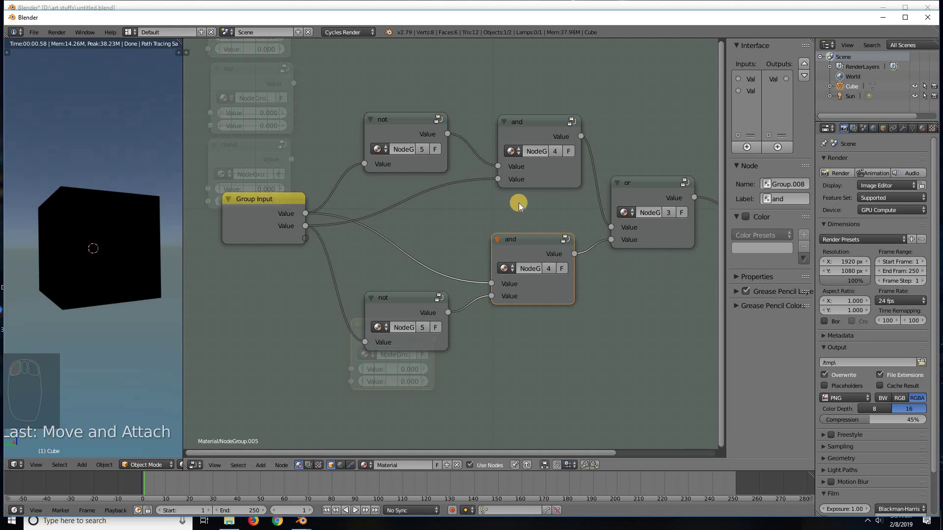
{"action": "middle_click_drag", "start_coordinate": [526, 232], "coordinate": [443, 233]}
{"action": "left_click", "coordinate": [452, 237]}
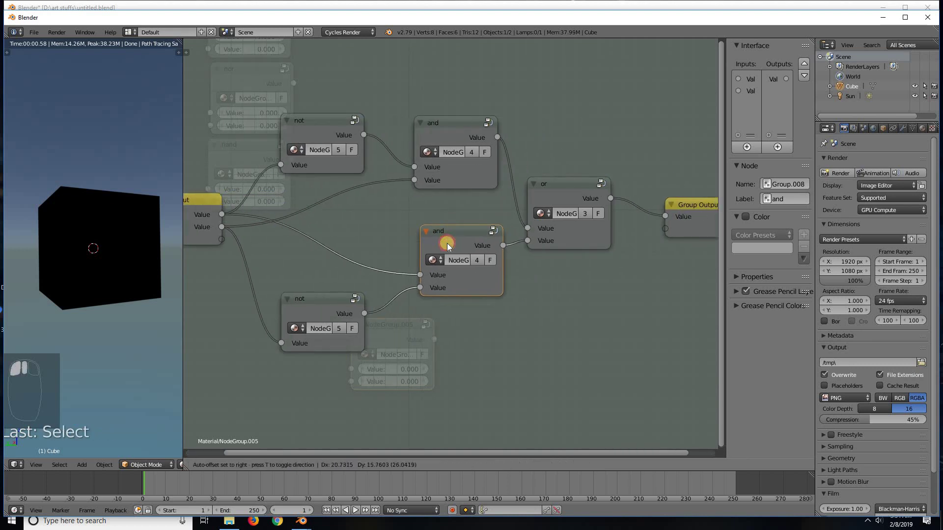
{"action": "left_click_drag", "start_coordinate": [436, 149], "coordinate": [444, 196]}
{"action": "middle_click_drag", "start_coordinate": [326, 140], "coordinate": [370, 134]}
{"action": "left_click_drag", "start_coordinate": [371, 133], "coordinate": [382, 150]}
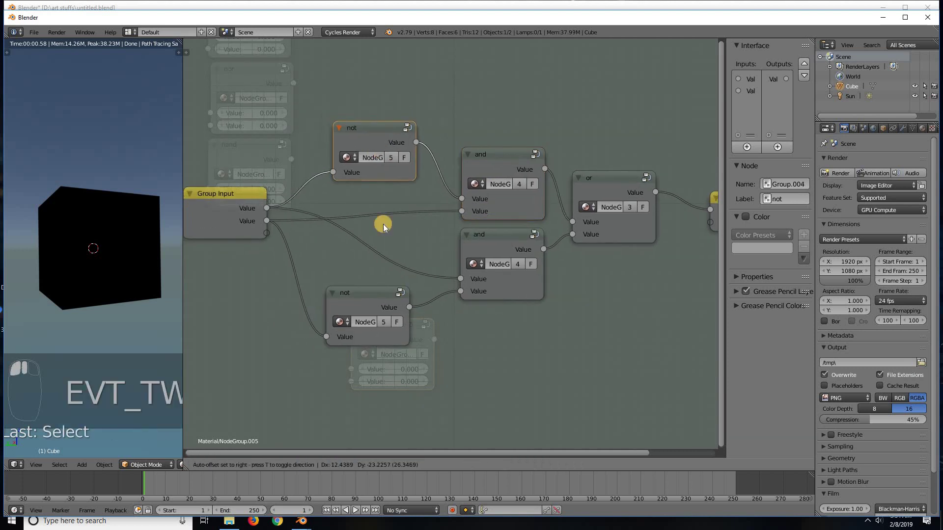
{"action": "mouse_move", "coordinate": [374, 301]}
{"action": "left_mouse_down"}
{"action": "mouse_move", "coordinate": [388, 297]}
{"action": "mouse_move", "coordinate": [377, 288]}
{"action": "left_mouse_up"}
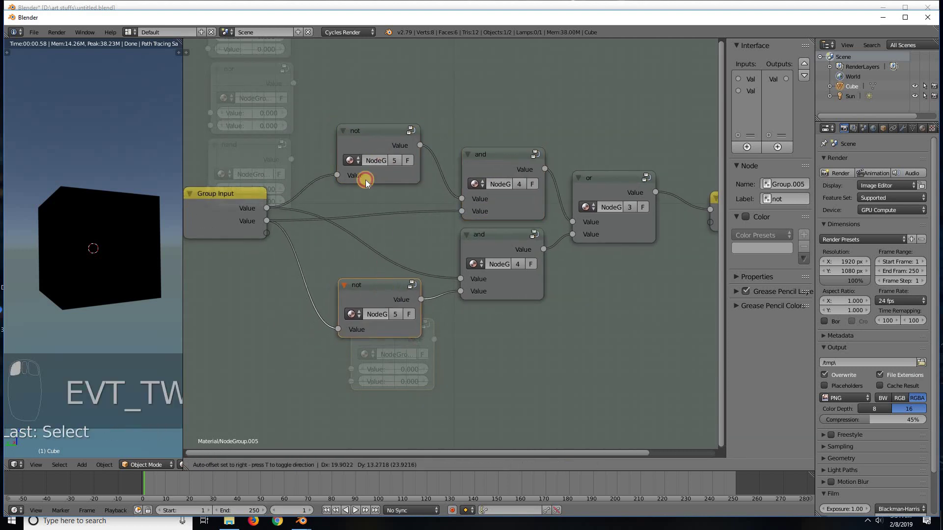
{"action": "middle_click_drag", "start_coordinate": [514, 282], "coordinate": [446, 270]}
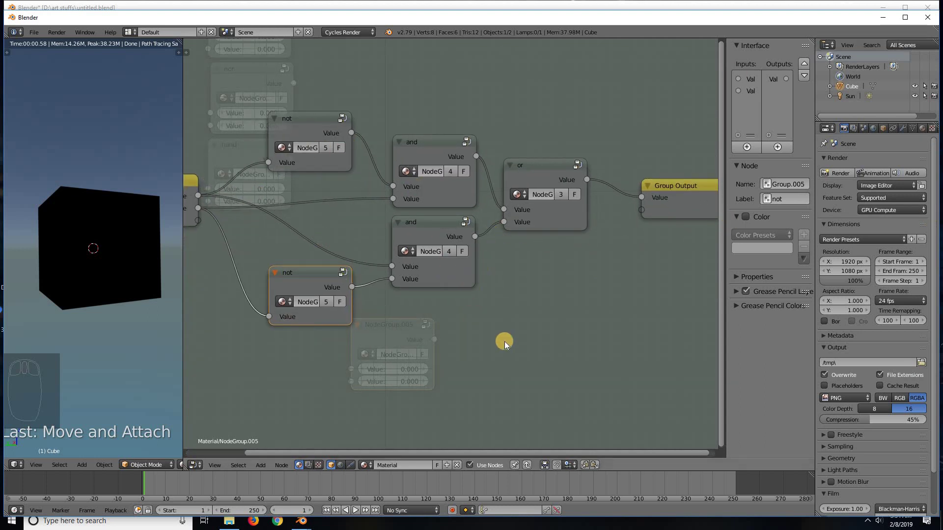
Return to the main material tree, place the new group node directly below the nand node, and label it xor.
{"action": "left_click", "coordinate": [528, 465]}
{"action": "left_click_drag", "start_coordinate": [397, 333], "coordinate": [263, 233]}
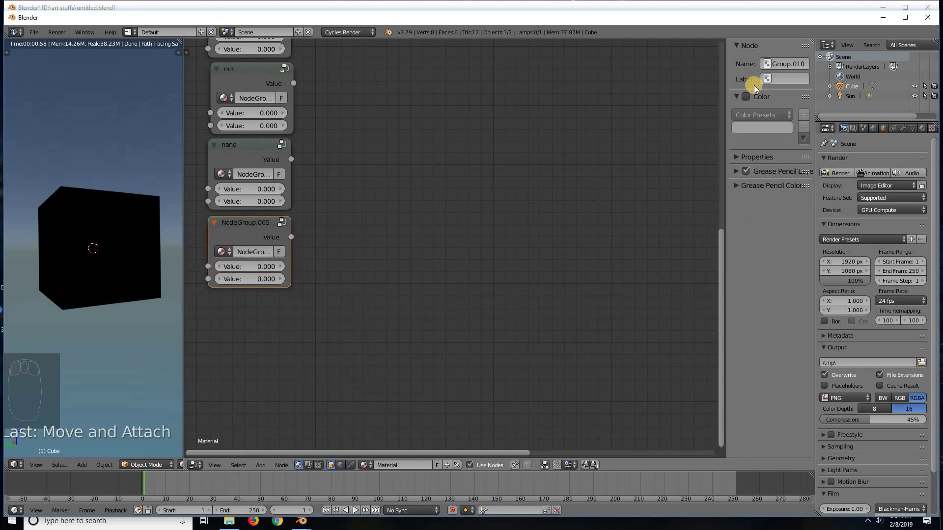
{"action": "left_click", "coordinate": [775, 78]}
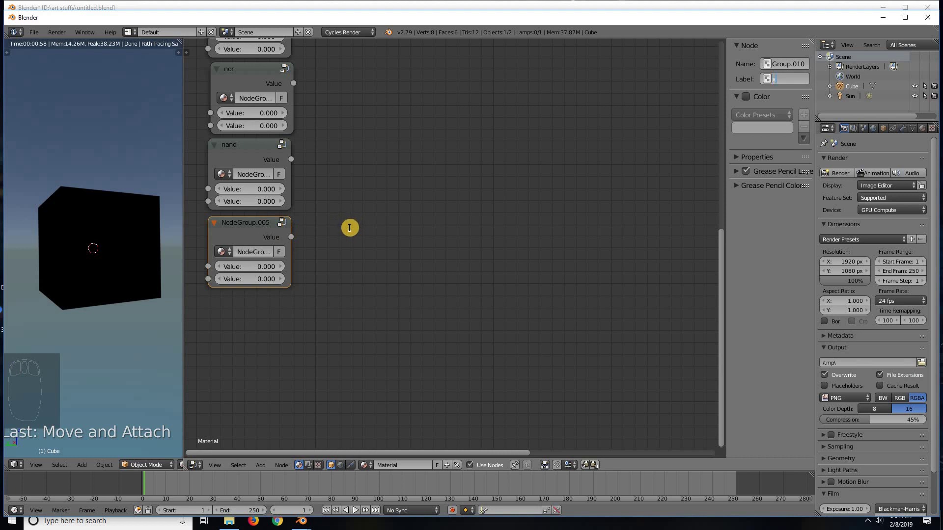
{"action": "key", "text": "Return"}
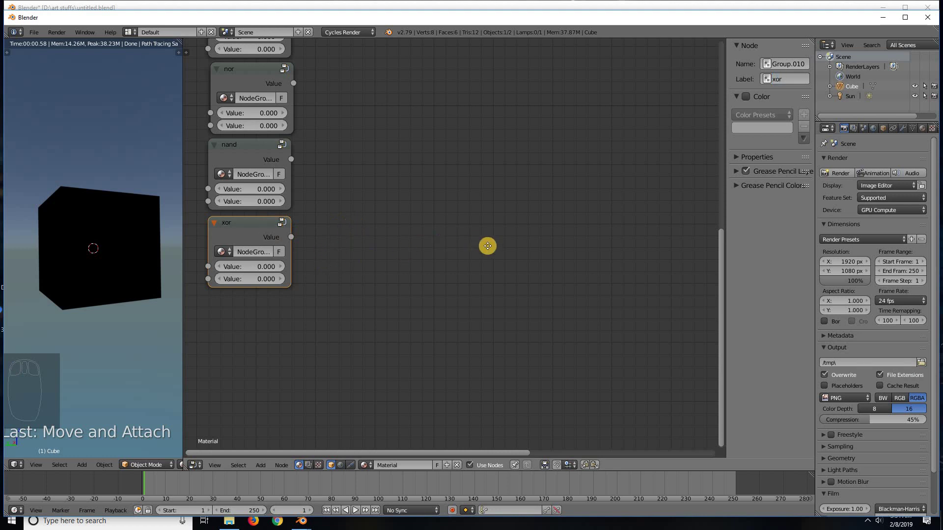
Move the not node closer to the or node to even out the column of gate nodes.
{"action": "middle_click_drag", "start_coordinate": [486, 246], "coordinate": [626, 232]}
{"action": "scroll", "coordinate": [484, 263], "scroll_direction": "down", "scroll_amount": 5}
{"action": "mouse_move", "coordinate": [446, 285]}
{"action": "middle_mouse_down"}
{"action": "mouse_move", "coordinate": [439, 282]}
{"action": "mouse_move", "coordinate": [442, 303]}
{"action": "mouse_move", "coordinate": [449, 276]}
{"action": "middle_mouse_up"}
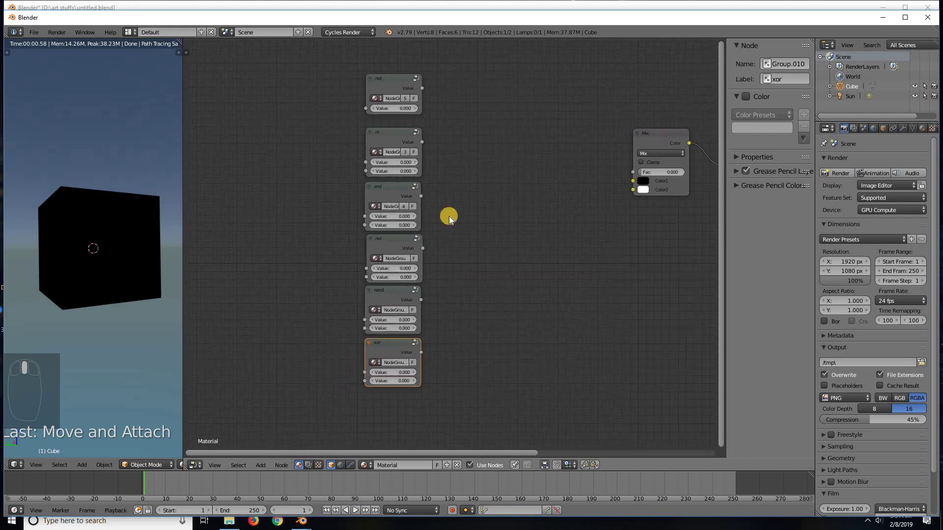
{"action": "left_click_drag", "start_coordinate": [405, 61], "coordinate": [436, 179]}
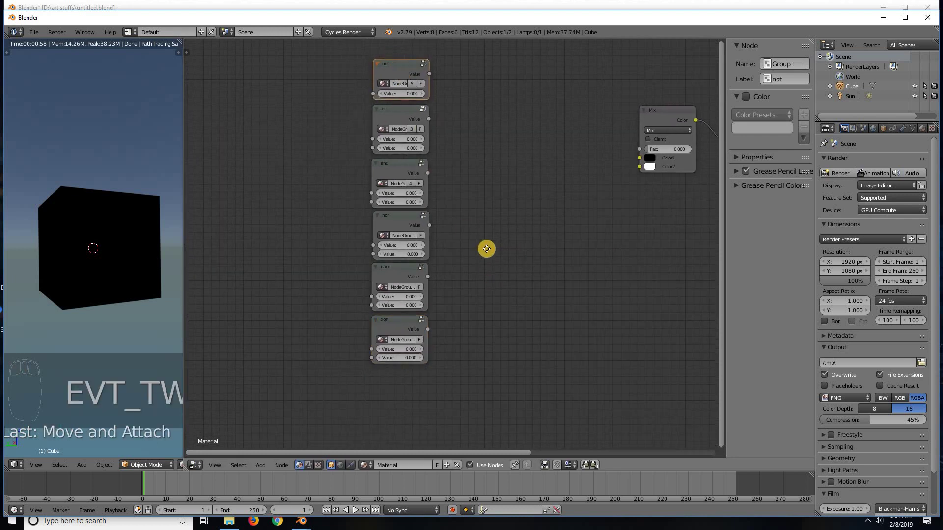
{"action": "middle_click_drag", "start_coordinate": [487, 249], "coordinate": [503, 312]}
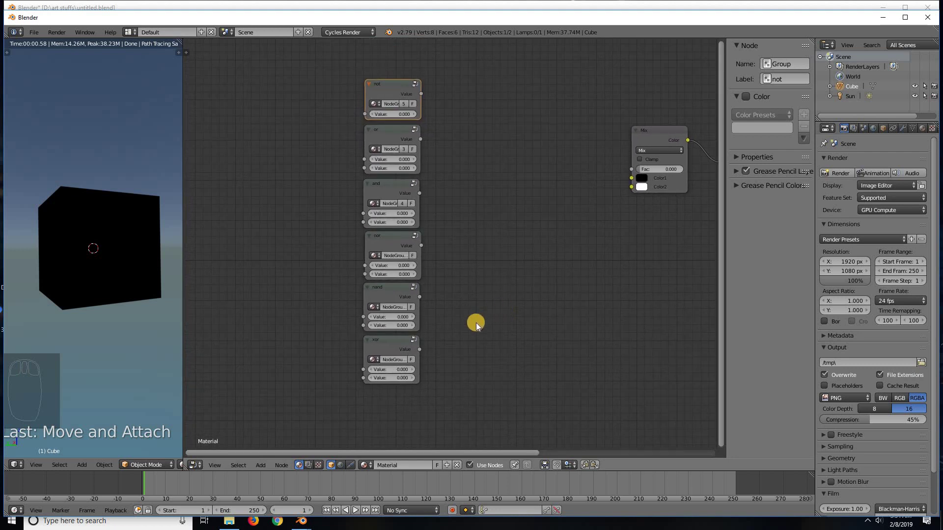
{"action": "scroll", "coordinate": [485, 294], "scroll_direction": "up", "scroll_amount": 4}
{"action": "middle_click_drag", "start_coordinate": [487, 336], "coordinate": [522, 319]}
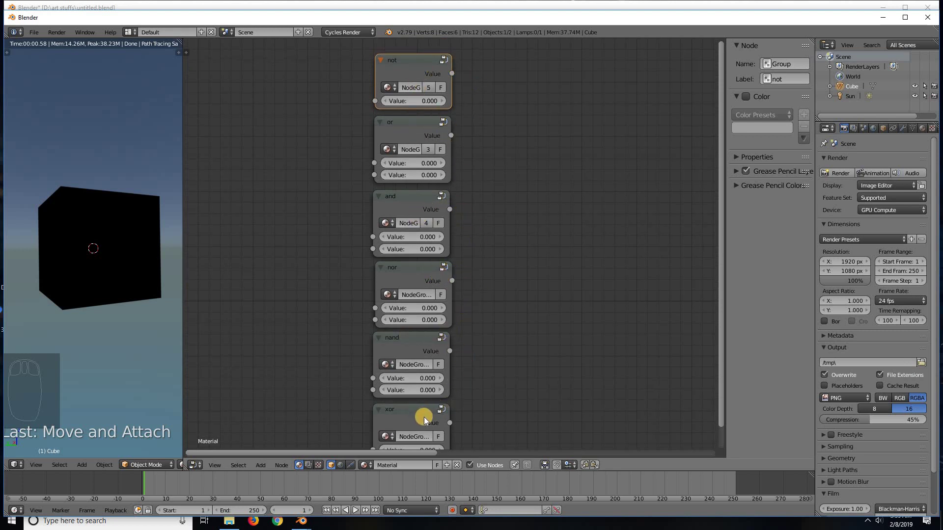
Move the xor node out of the gate column to the empty space beside the not and or nodes.
{"action": "left_click_drag", "start_coordinate": [403, 413], "coordinate": [506, 133]}
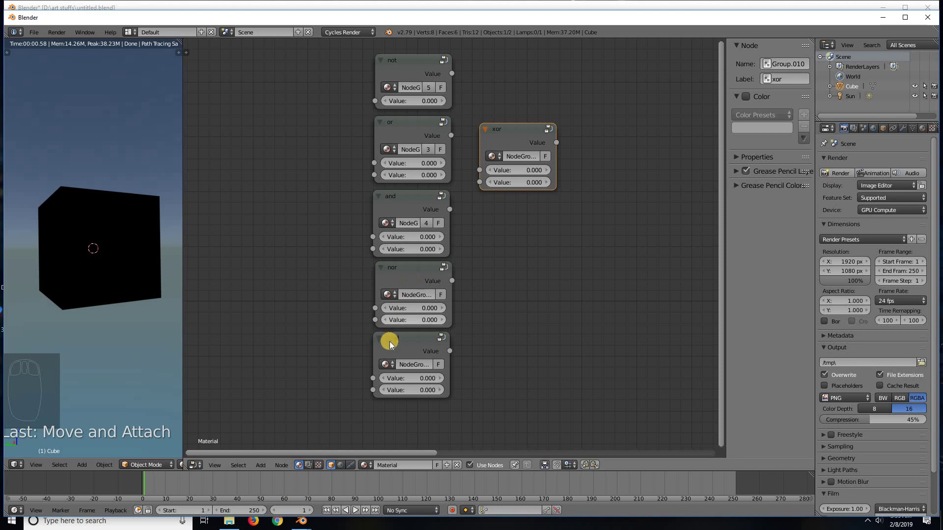
{"action": "left_click", "coordinate": [505, 160]}
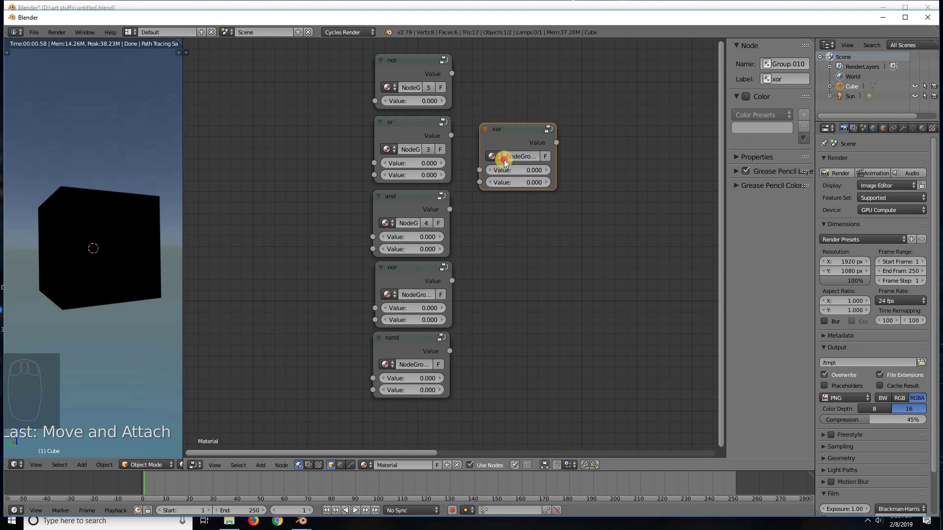
{"action": "left_click_drag", "start_coordinate": [499, 130], "coordinate": [509, 140]}
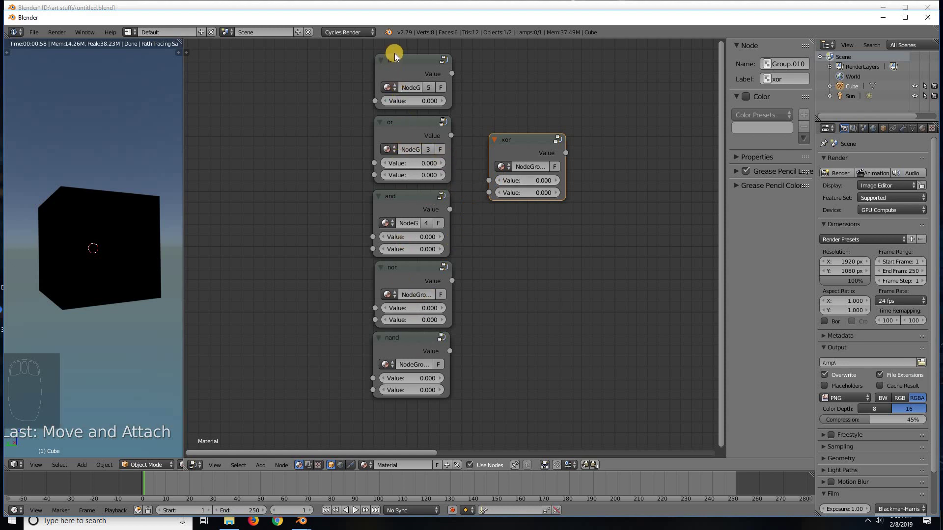
{"action": "left_click_drag", "start_coordinate": [514, 127], "coordinate": [516, 98]}
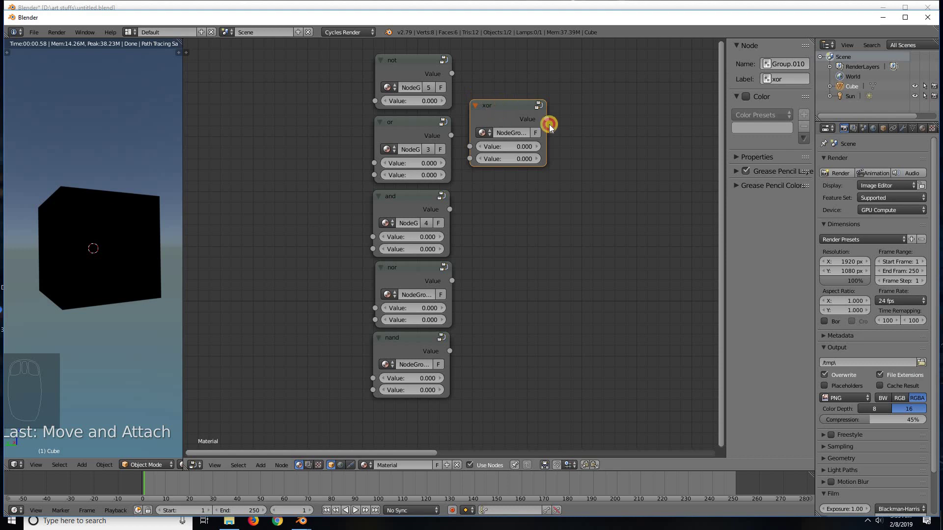
{"action": "left_click_drag", "start_coordinate": [502, 107], "coordinate": [559, 102]}
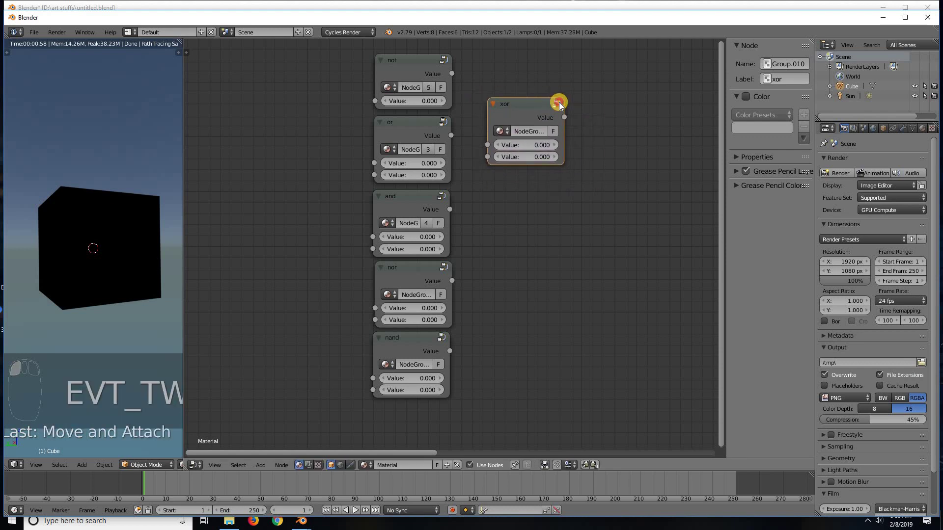
Open the xor group to examine its inner nodes, leave it, and move the xor node back below the nand node.
{"action": "key", "text": "Tab"}
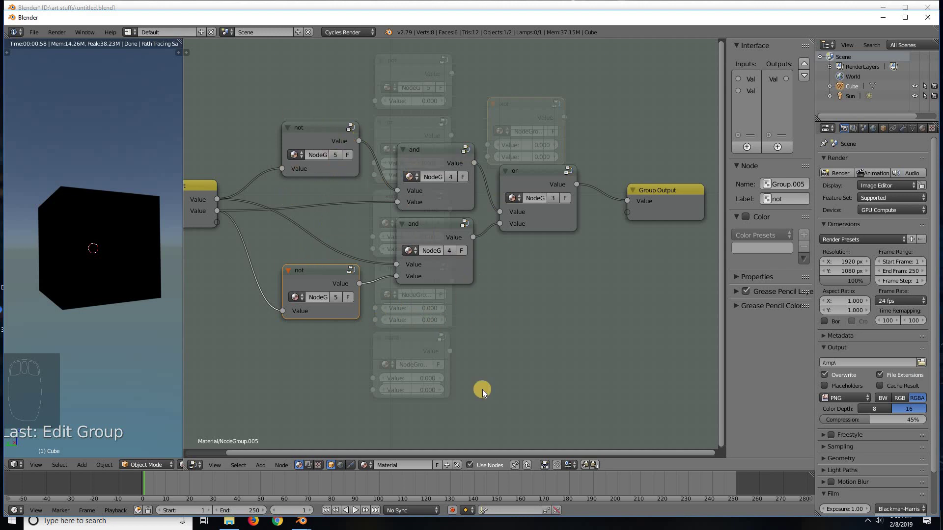
{"action": "left_click", "coordinate": [528, 465]}
{"action": "key", "text": "g"}
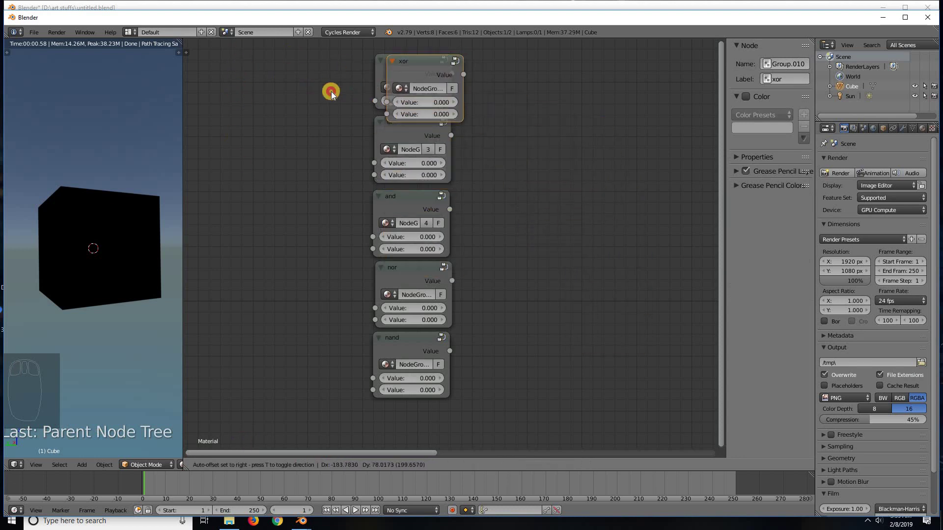
{"action": "left_click", "coordinate": [537, 129]}
{"action": "left_click_drag", "start_coordinate": [548, 141], "coordinate": [419, 421]}
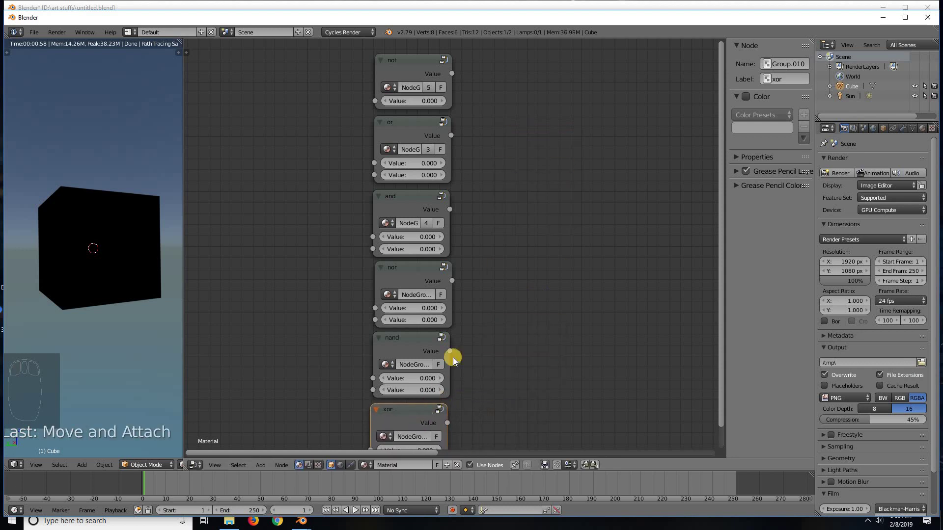
{"action": "key", "text": "a"}
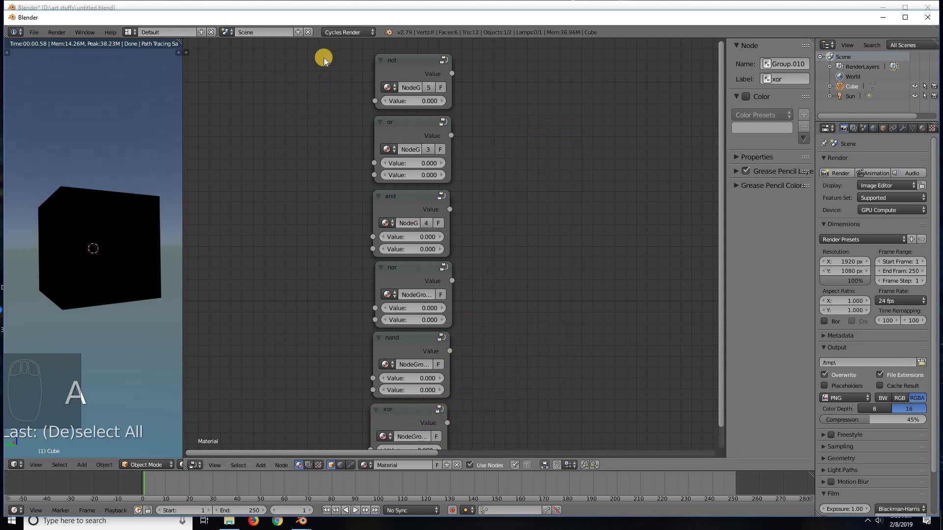
{"action": "left_click", "coordinate": [418, 177]}
{"action": "key", "text": "b"}
{"action": "left_click_drag", "start_coordinate": [310, 63], "coordinate": [497, 247]}
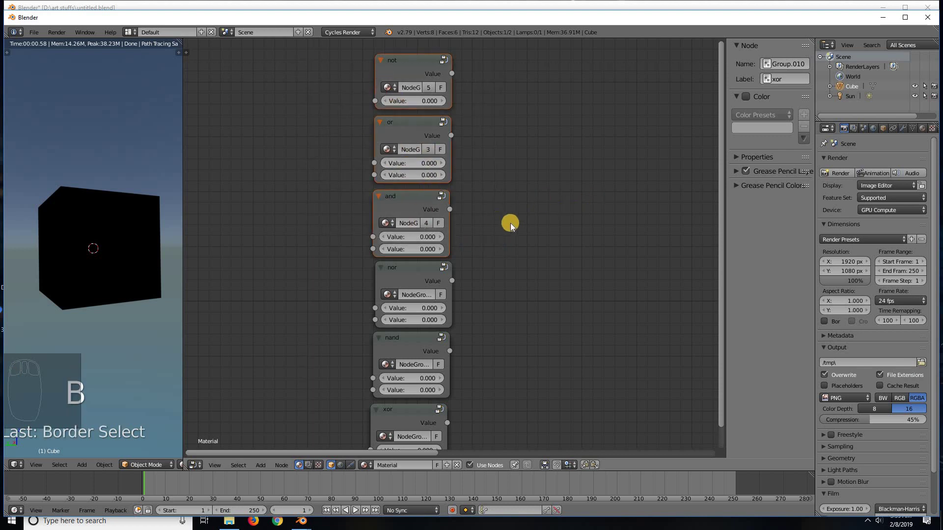
{"action": "key", "text": "a"}
{"action": "middle_click_drag", "start_coordinate": [499, 225], "coordinate": [514, 131]}
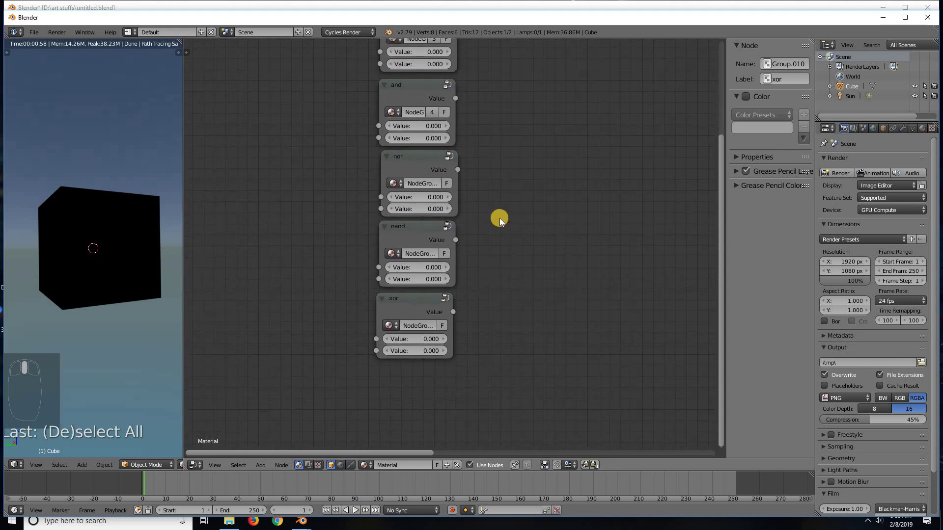
{"action": "middle_click_drag", "start_coordinate": [510, 211], "coordinate": [500, 135]}
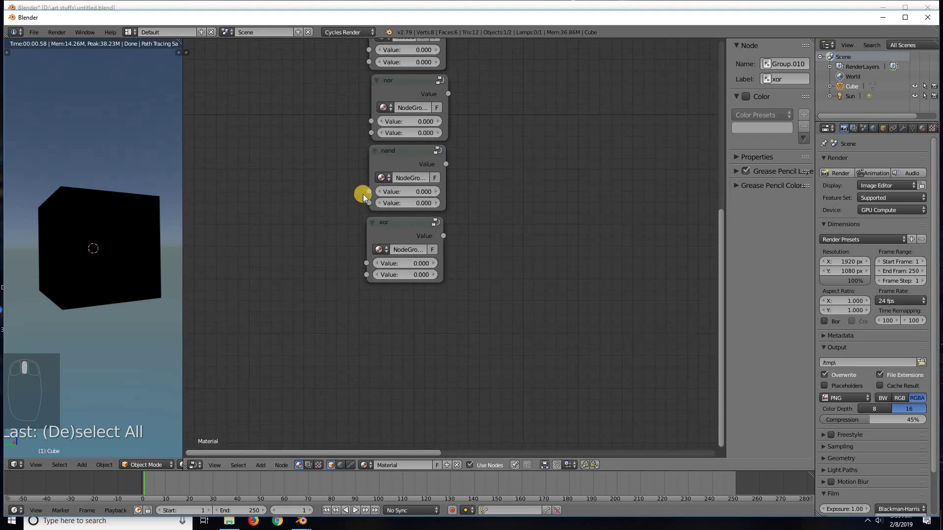
{"action": "middle_click_drag", "start_coordinate": [513, 209], "coordinate": [494, 161]}
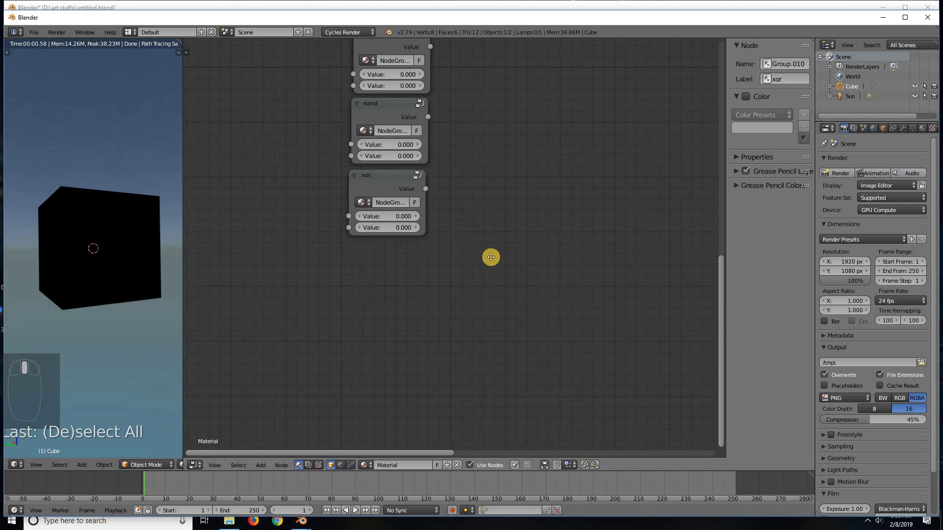
{"action": "middle_click_drag", "start_coordinate": [490, 256], "coordinate": [511, 304]}
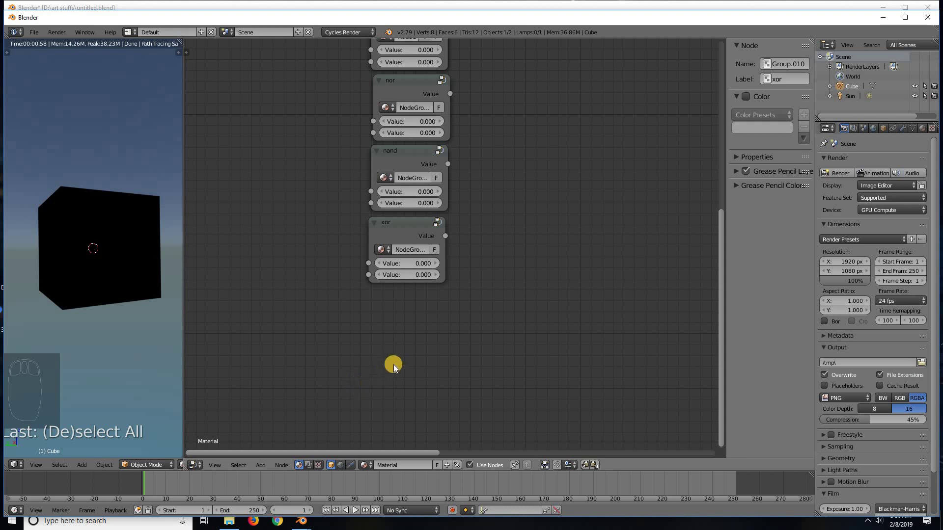
{"action": "scroll", "coordinate": [402, 367], "scroll_direction": "down", "scroll_amount": 2}
{"action": "middle_click_drag", "start_coordinate": [456, 372], "coordinate": [473, 328]}
{"action": "scroll", "coordinate": [472, 332], "scroll_direction": "up", "scroll_amount": 2}
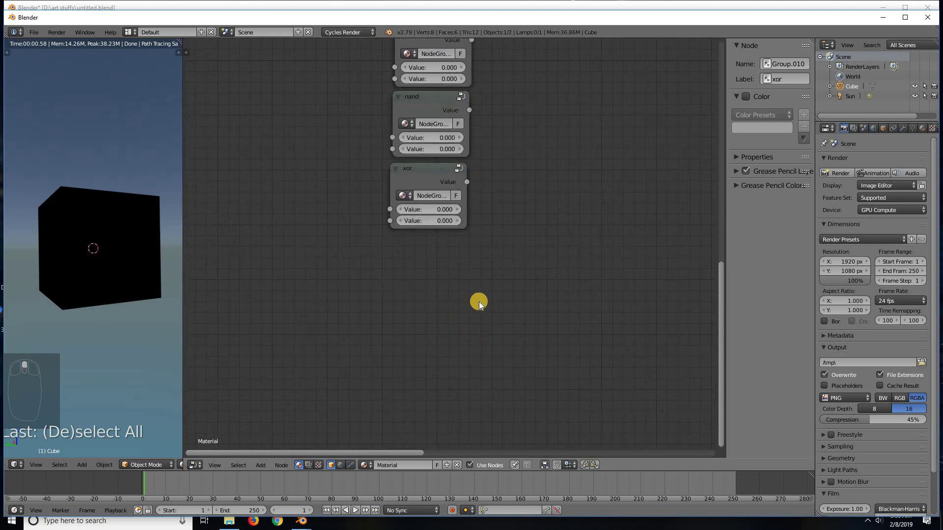
{"action": "scroll", "coordinate": [488, 285], "scroll_direction": "down", "scroll_amount": 2}
{"action": "middle_click_drag", "start_coordinate": [490, 295], "coordinate": [489, 346]}
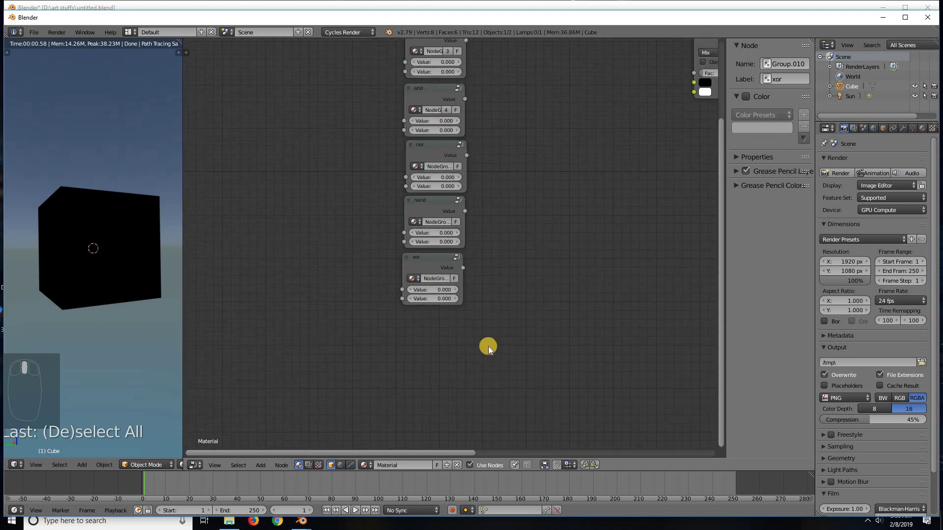
Duplicate the xor node and the and node, placing both copies below the gate column.
{"action": "scroll", "coordinate": [442, 251], "scroll_direction": "down", "scroll_amount": 1}
{"action": "left_click", "coordinate": [426, 253]}
{"action": "key", "text": "shift+d"}
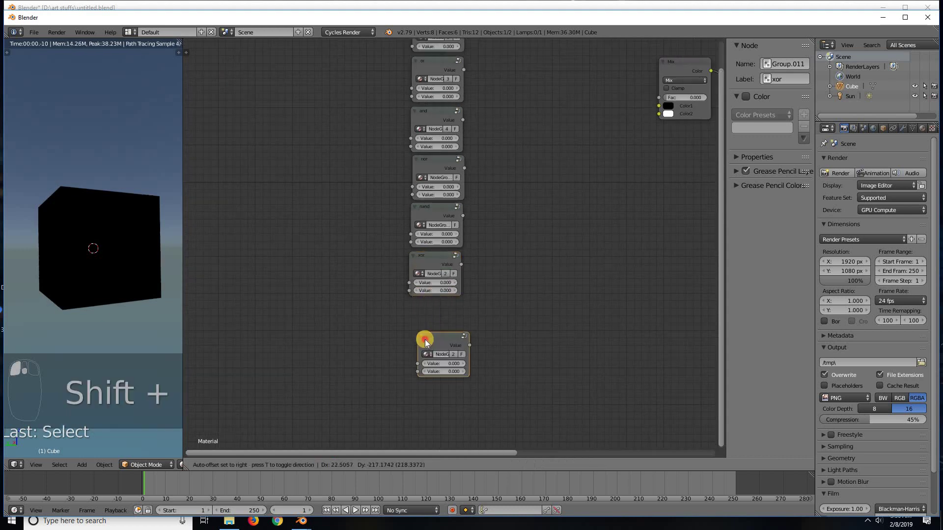
{"action": "left_click", "coordinate": [425, 343]}
{"action": "middle_click_drag", "start_coordinate": [513, 90], "coordinate": [513, 131]}
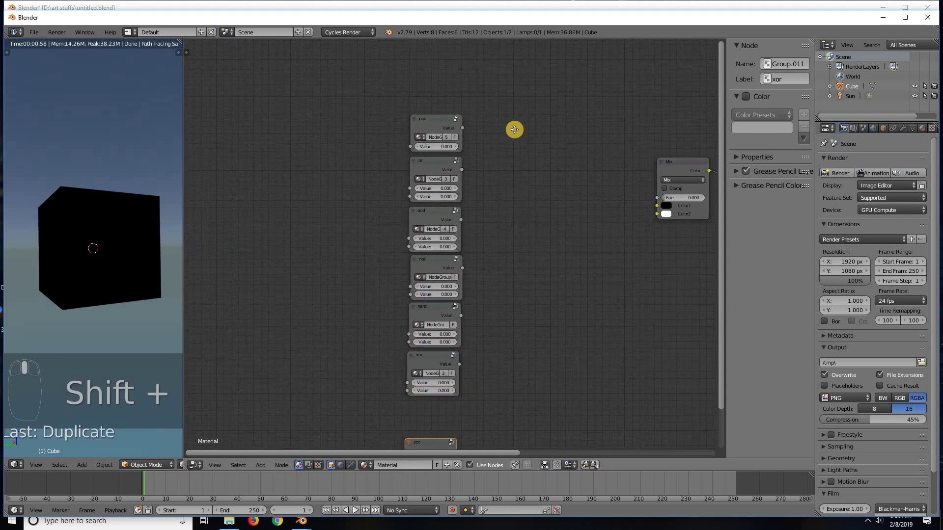
{"action": "left_click", "coordinate": [426, 157]}
{"action": "key", "text": "shift+d"}
{"action": "left_click", "coordinate": [419, 442]}
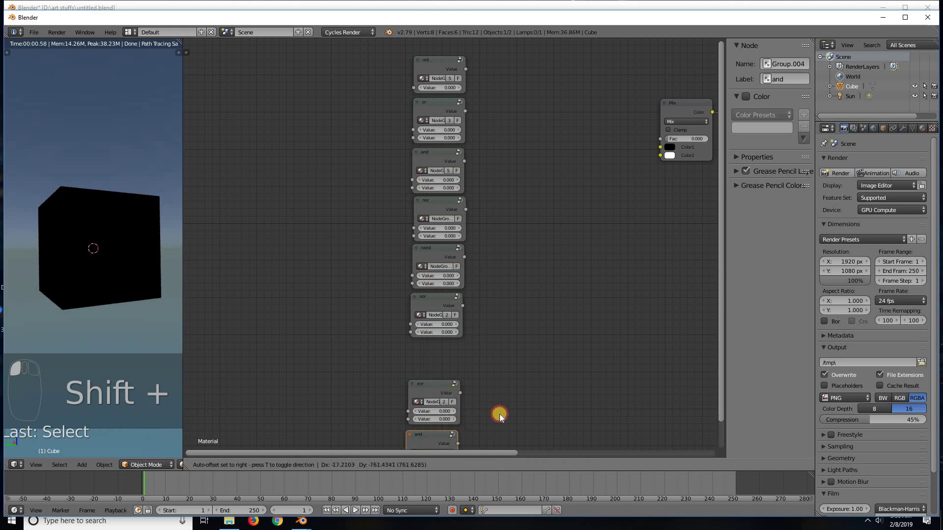
Combine the copied xor and and nodes below the column into a new node group.
{"action": "scroll", "coordinate": [514, 294], "scroll_direction": "up", "scroll_amount": 5}
{"action": "middle_click_drag", "start_coordinate": [514, 204], "coordinate": [487, 258]}
{"action": "scroll", "coordinate": [520, 311], "scroll_direction": "up", "scroll_amount": 5}
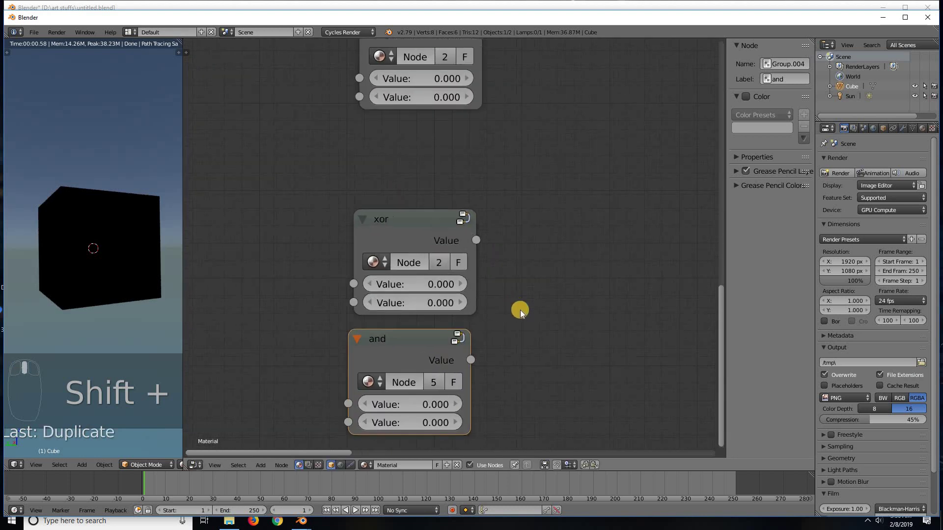
{"action": "middle_click_drag", "start_coordinate": [526, 284], "coordinate": [533, 238]}
{"action": "scroll", "coordinate": [388, 279], "scroll_direction": "down", "scroll_amount": 1}
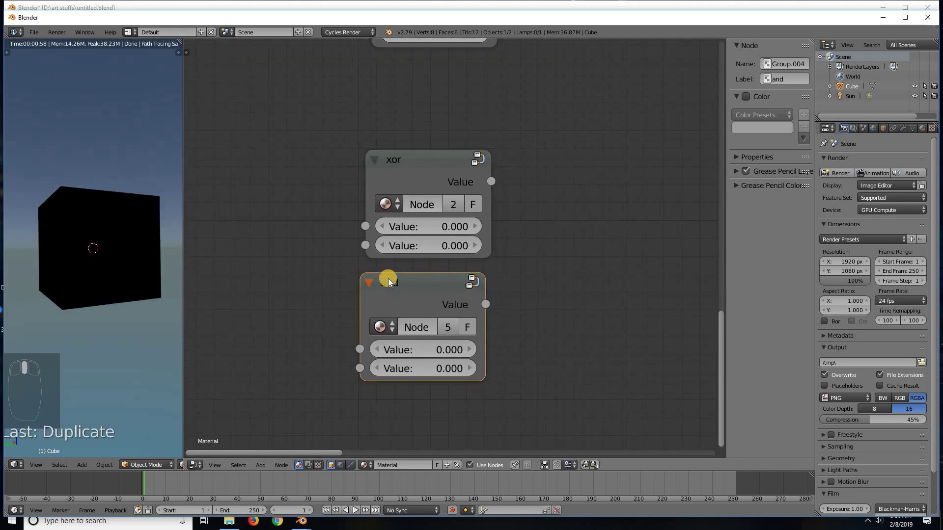
{"action": "left_click", "coordinate": [403, 186], "text": "shift"}
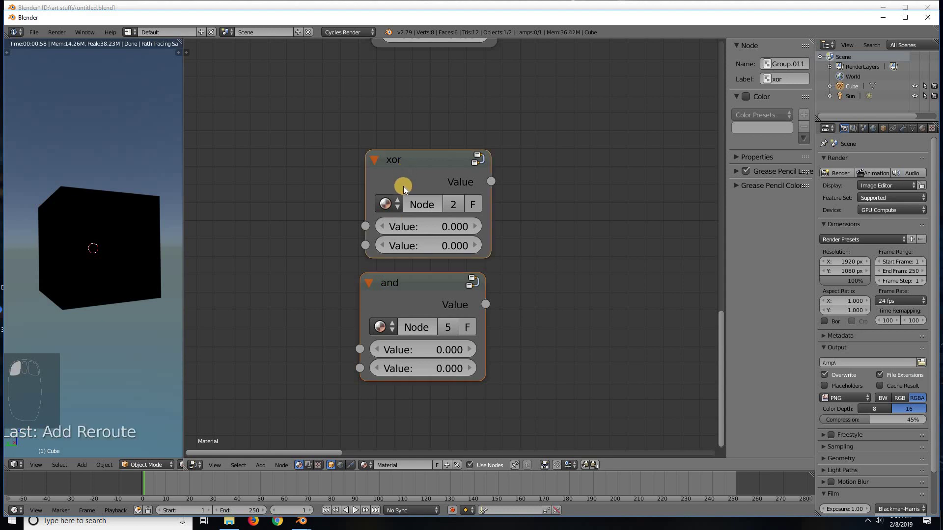
{"action": "key", "text": "ctrl+g"}
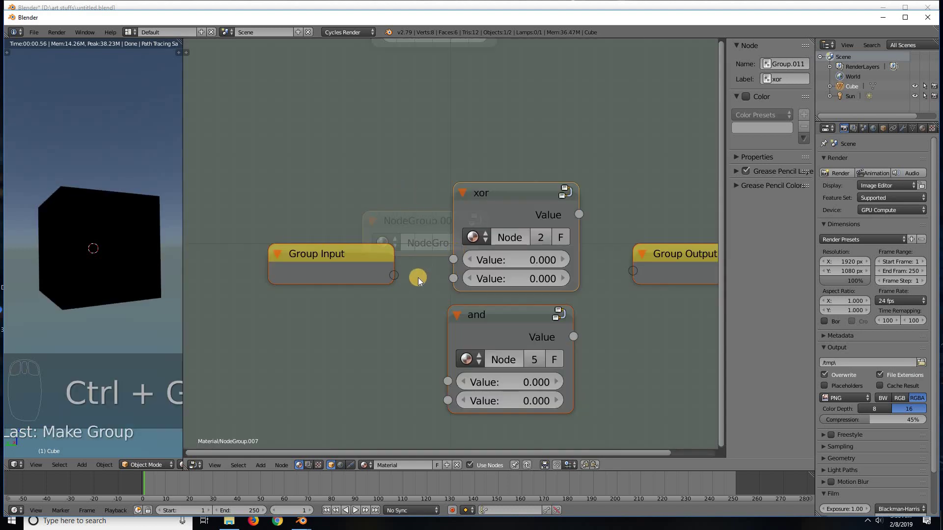
Create two group inputs linked to the xor node's inputs, and link the same two to the and node's inputs.
{"action": "left_click_drag", "start_coordinate": [395, 271], "coordinate": [394, 293]}
{"action": "left_click", "coordinate": [394, 293]}
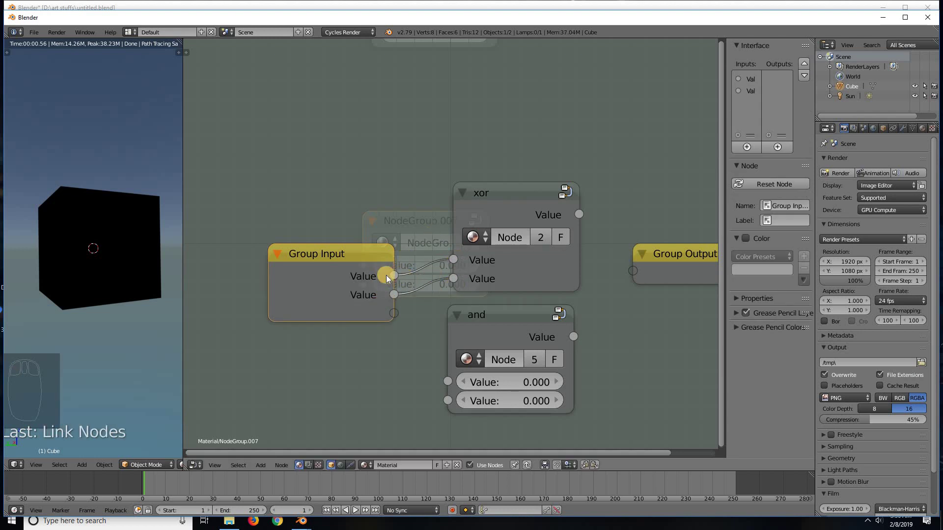
{"action": "left_click_drag", "start_coordinate": [394, 275], "coordinate": [445, 377]}
{"action": "left_click_drag", "start_coordinate": [394, 294], "coordinate": [444, 398]}
{"action": "middle_click_drag", "start_coordinate": [304, 363], "coordinate": [194, 347]}
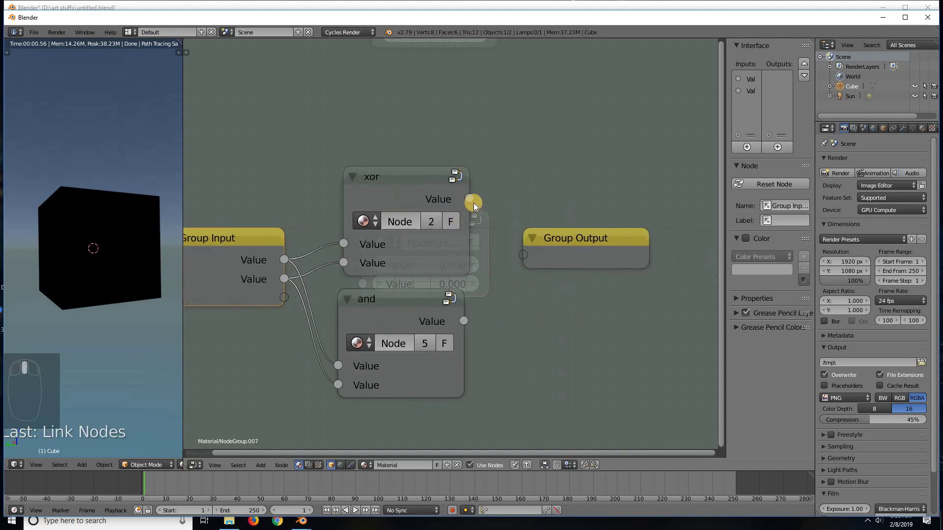
Link the xor and and results to two separate group outputs, and align the and node beneath the xor node.
{"action": "left_click_drag", "start_coordinate": [469, 198], "coordinate": [523, 255]}
{"action": "left_click_drag", "start_coordinate": [463, 321], "coordinate": [522, 270]}
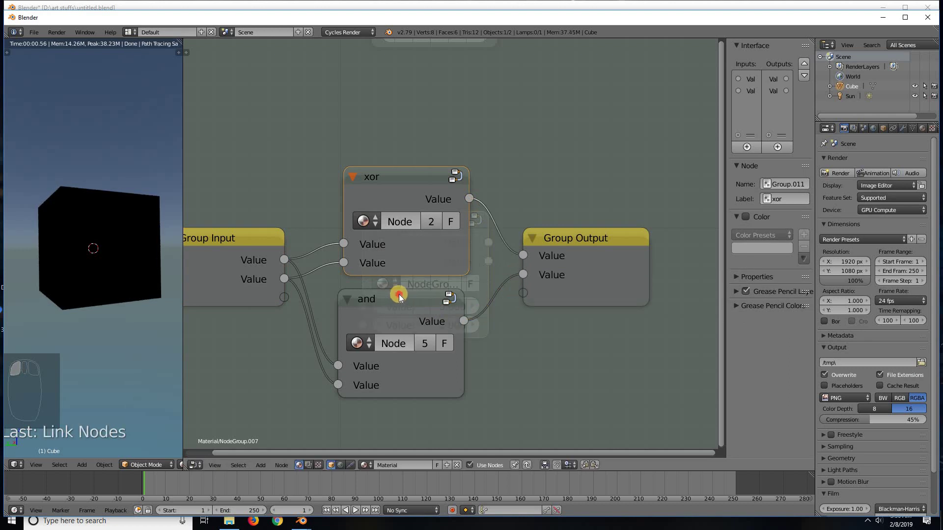
{"action": "left_click_drag", "start_coordinate": [398, 296], "coordinate": [403, 291]}
Return to the main material tree and label the new group node halfAdder.
{"action": "left_click", "coordinate": [526, 466]}
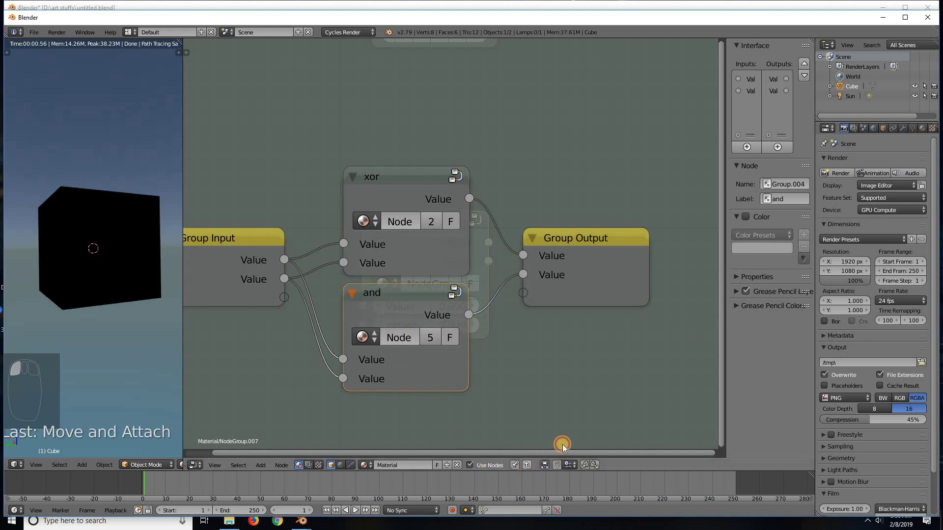
{"action": "left_click", "coordinate": [746, 170]}
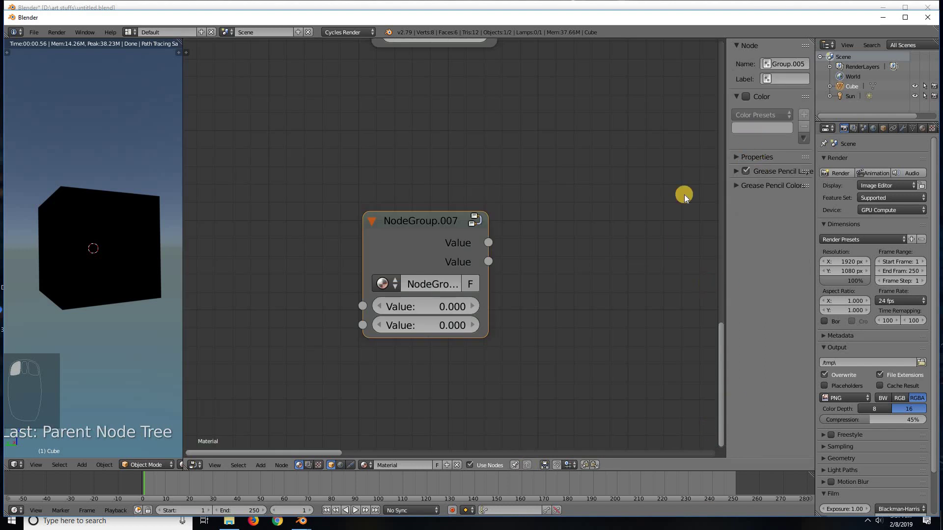
{"action": "left_click", "coordinate": [785, 78]}
{"action": "type", "text": "halfAdder"}
{"action": "key", "text": "Return"}
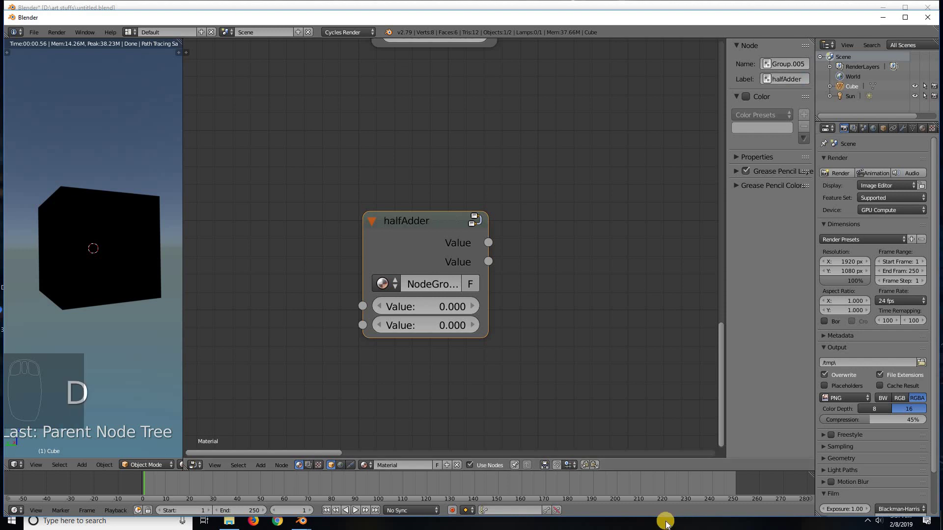
Move the halfAdder node up directly below the xor node in the gate column.
{"action": "left_click_drag", "start_coordinate": [419, 219], "coordinate": [424, 65]}
{"action": "scroll", "coordinate": [447, 233], "scroll_direction": "down", "scroll_amount": 5}
{"action": "scroll", "coordinate": [464, 255], "scroll_direction": "up", "scroll_amount": 6, "text": "shift"}
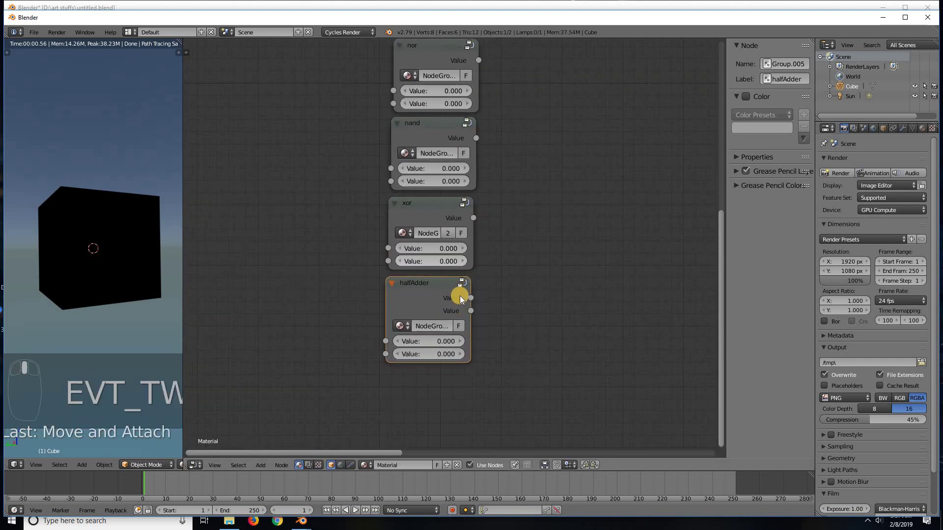
Open the halfAdder group to examine its inner wiring, leave it, and look over the whole gate column.
{"action": "left_click", "coordinate": [460, 279]}
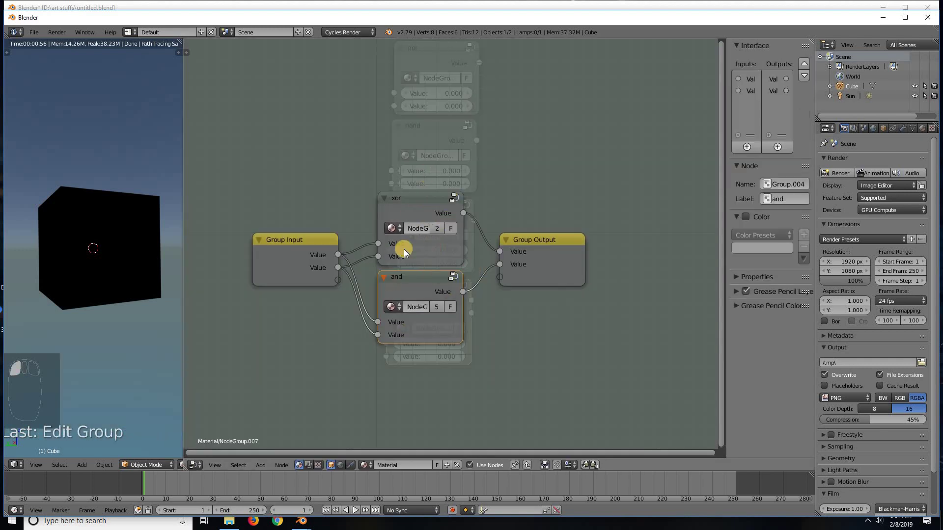
{"action": "left_click", "coordinate": [529, 465]}
{"action": "scroll", "coordinate": [508, 185], "scroll_direction": "down", "scroll_amount": 4}
{"action": "middle_click_drag", "start_coordinate": [503, 221], "coordinate": [498, 309]}
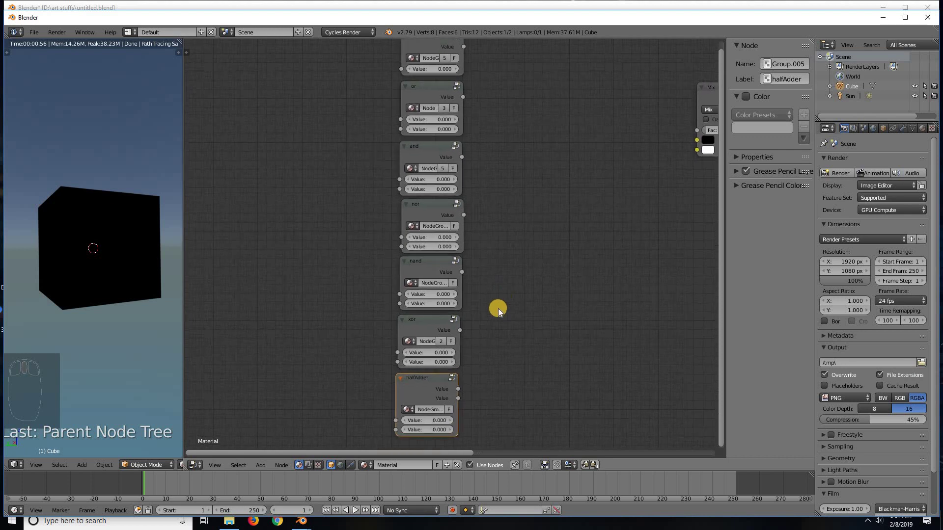
{"action": "scroll", "coordinate": [424, 381], "scroll_direction": "down", "scroll_amount": 1}
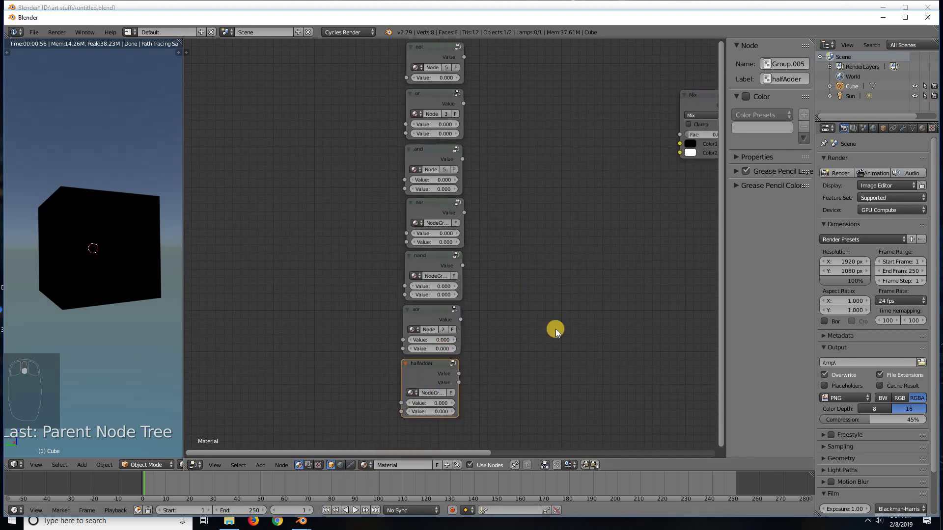
{"action": "scroll", "coordinate": [530, 222], "scroll_direction": "down", "scroll_amount": 1}
{"action": "middle_click_drag", "start_coordinate": [530, 221], "coordinate": [547, 176]}
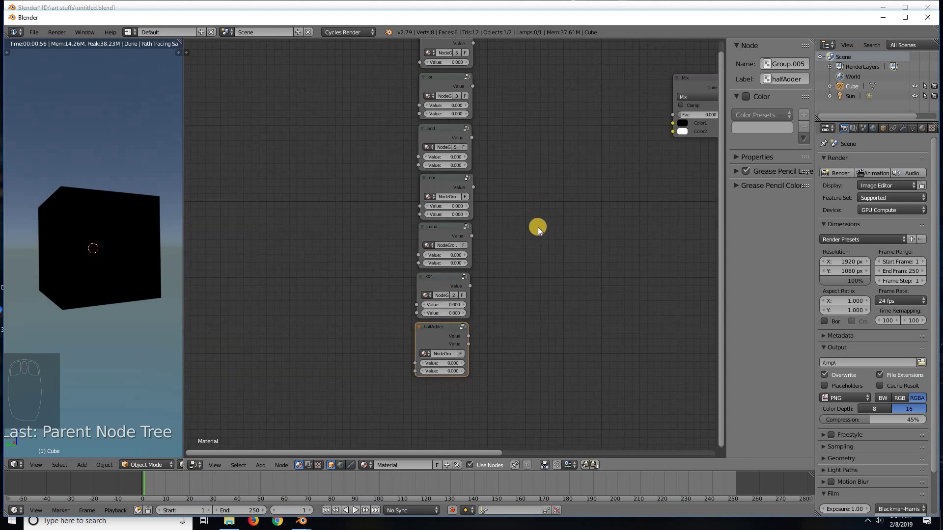
Duplicate the xor node twice, placing one copy below the halfAdder node and the other beside it.
{"action": "scroll", "coordinate": [532, 264], "scroll_direction": "down", "scroll_amount": 1}
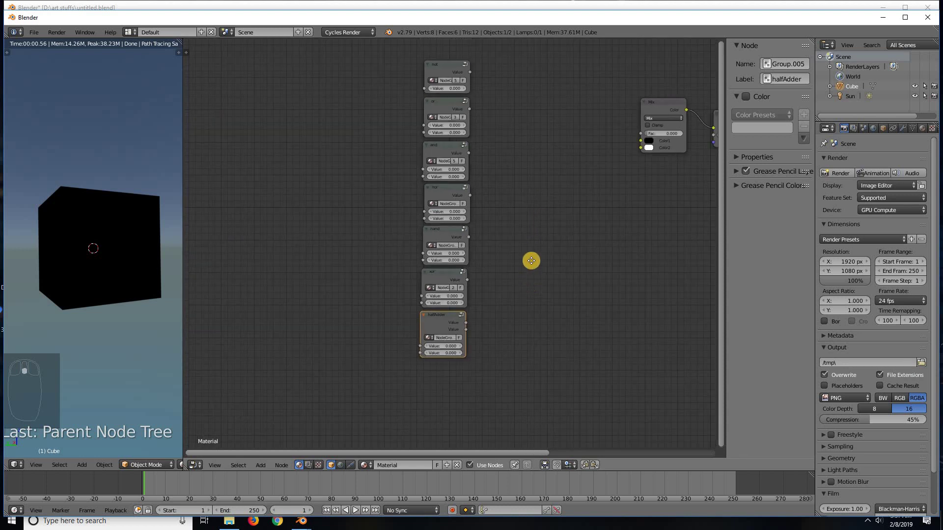
{"action": "middle_click_drag", "start_coordinate": [461, 284], "coordinate": [463, 249]}
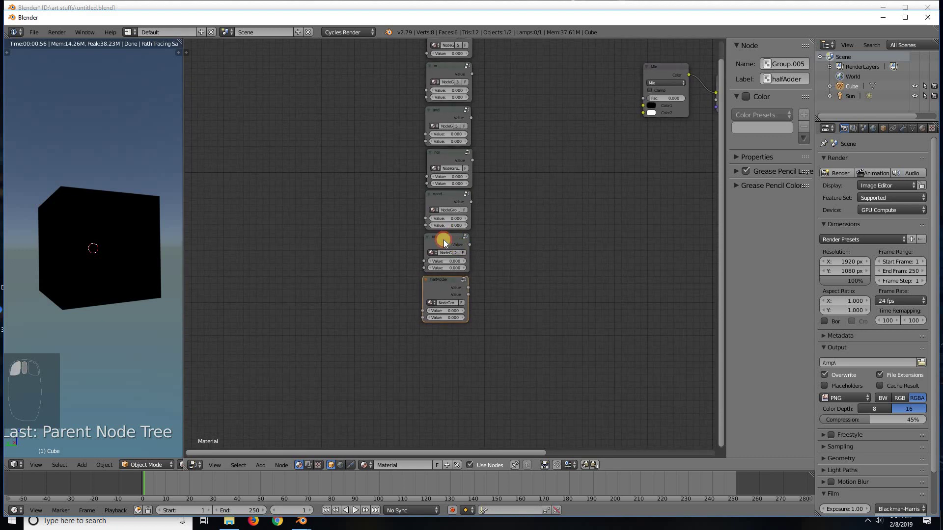
{"action": "left_click", "coordinate": [444, 239]}
{"action": "key", "text": "shift+d"}
{"action": "left_click", "coordinate": [445, 348]}
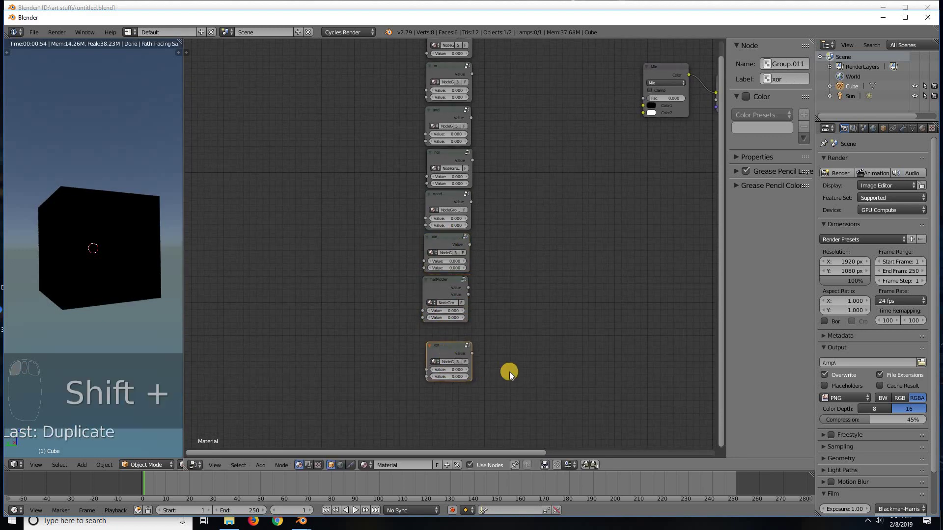
{"action": "key", "text": "shift+d"}
{"action": "left_click", "coordinate": [533, 365]}
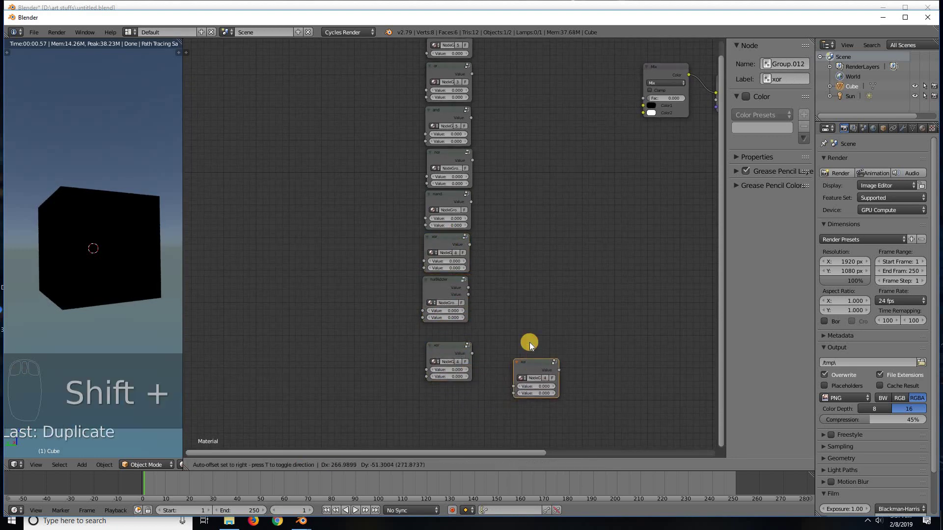
Duplicate the and node twice below the xor copies, and place one copy of the or node beside them.
{"action": "left_click", "coordinate": [455, 111]}
{"action": "key", "text": "shift+d"}
{"action": "left_click", "coordinate": [472, 416]}
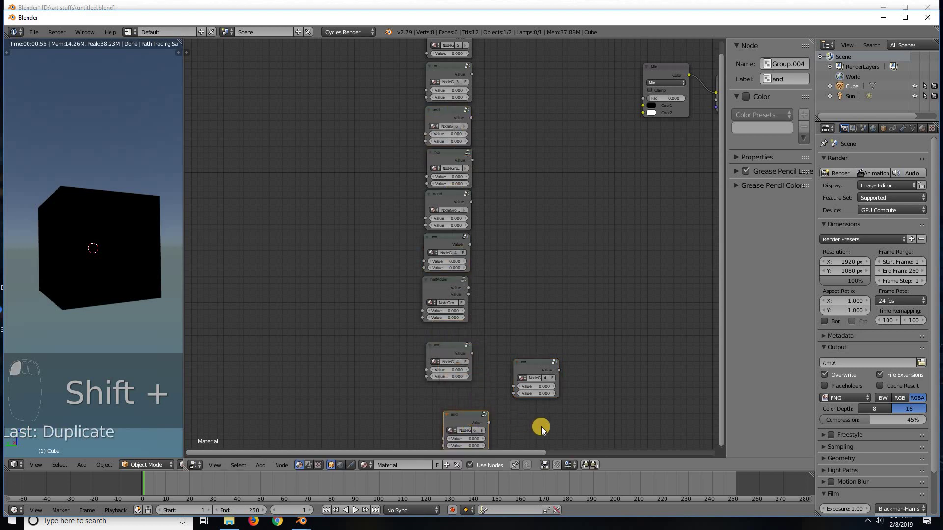
{"action": "key", "text": "shift+d"}
{"action": "left_click", "coordinate": [543, 426]}
{"action": "left_click", "coordinate": [450, 80]}
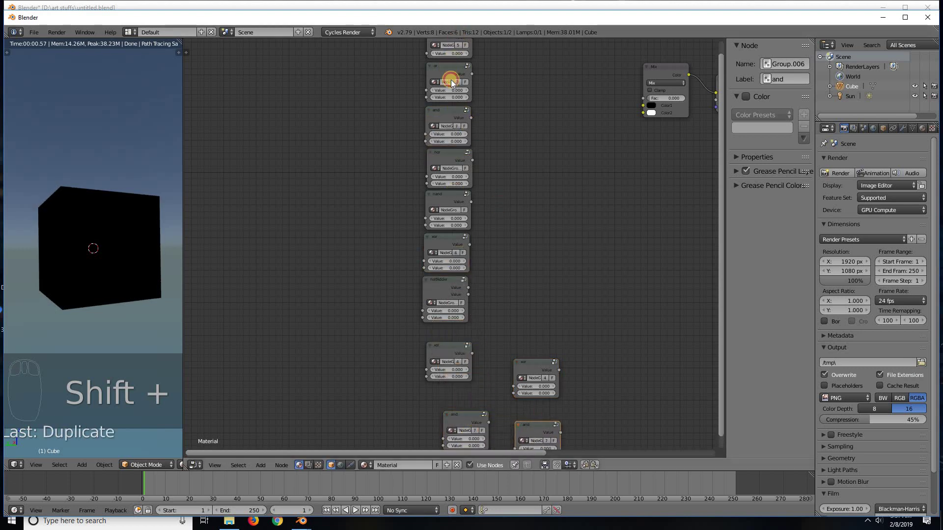
{"action": "key", "text": "shift+d"}
{"action": "left_click", "coordinate": [613, 414]}
Combine the copied xor, and, and or nodes below the halfAdder node into one new node group.
{"action": "scroll", "coordinate": [572, 243], "scroll_direction": "up", "scroll_amount": 2}
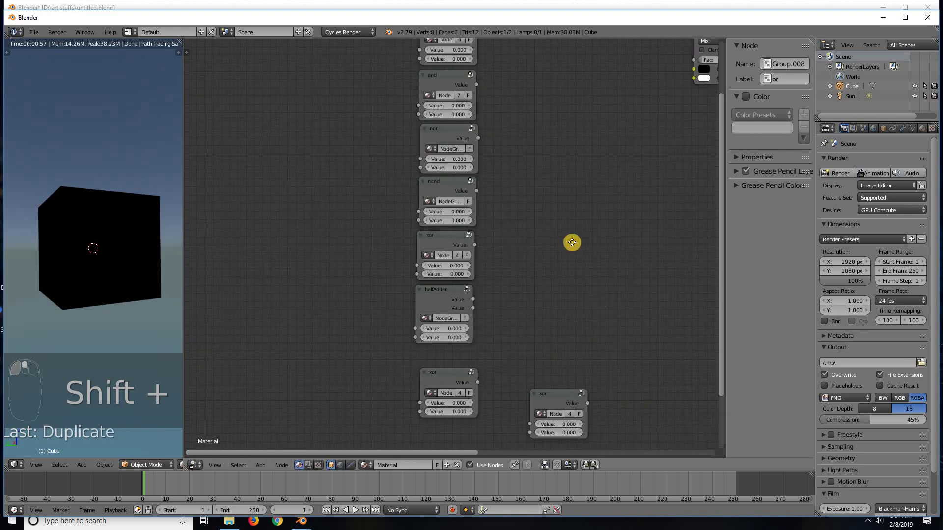
{"action": "middle_click_drag", "start_coordinate": [572, 243], "coordinate": [448, 193]}
{"action": "key", "text": "a"}
{"action": "left_click", "coordinate": [330, 153]}
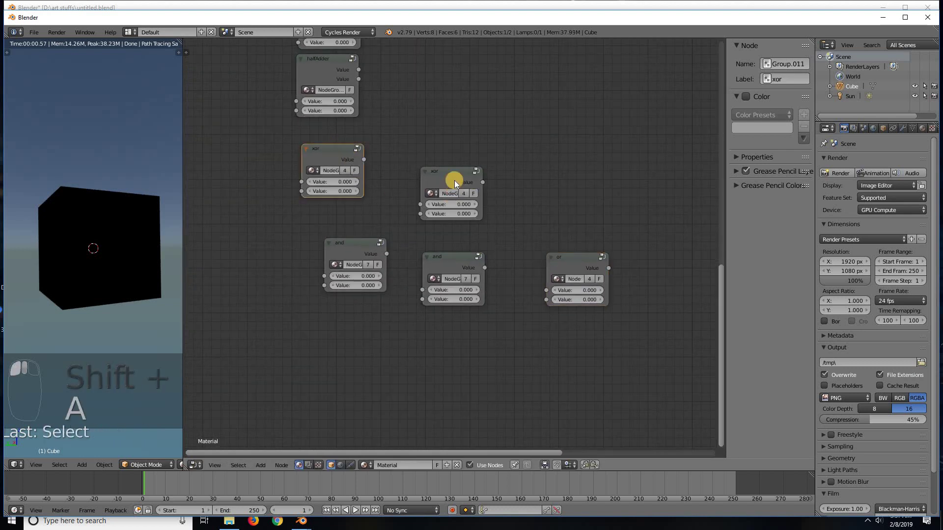
{"action": "left_click", "coordinate": [348, 247]}
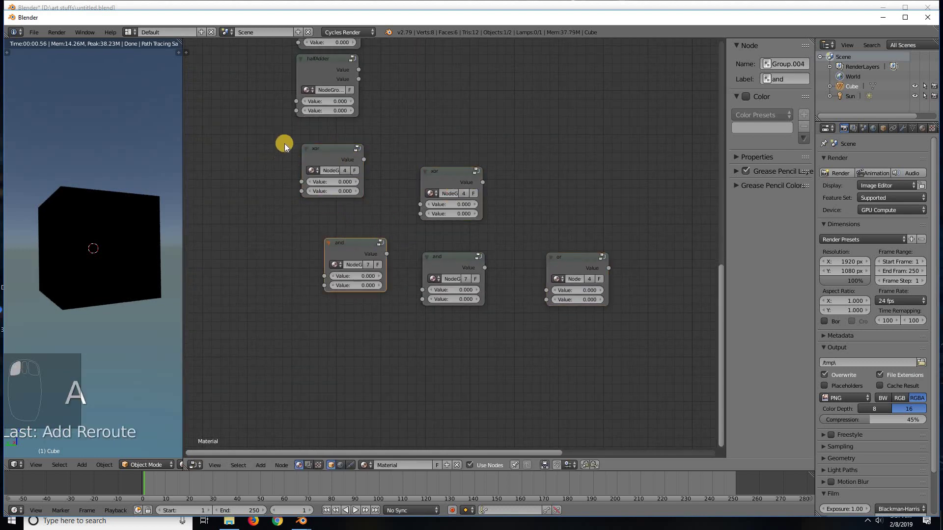
{"action": "key", "text": "b"}
{"action": "left_click_drag", "start_coordinate": [291, 123], "coordinate": [635, 339]}
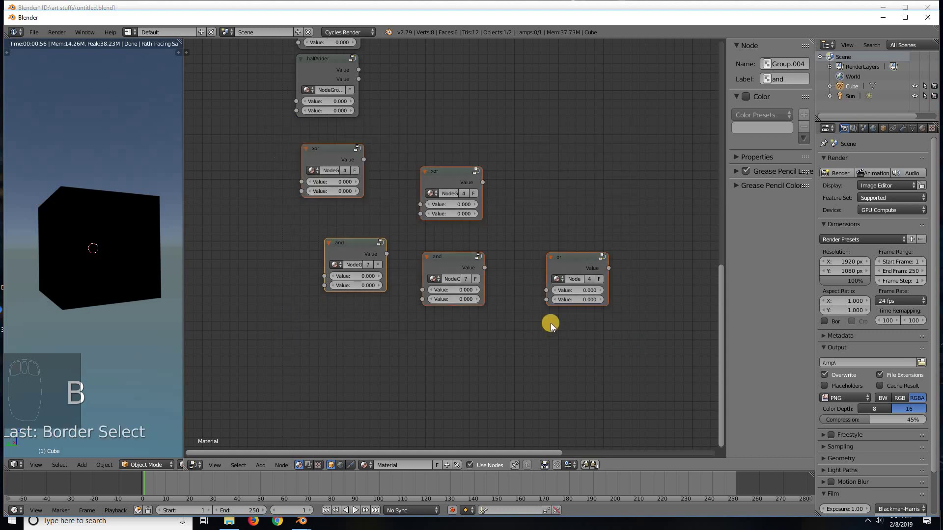
{"action": "key", "text": "ctrl+g"}
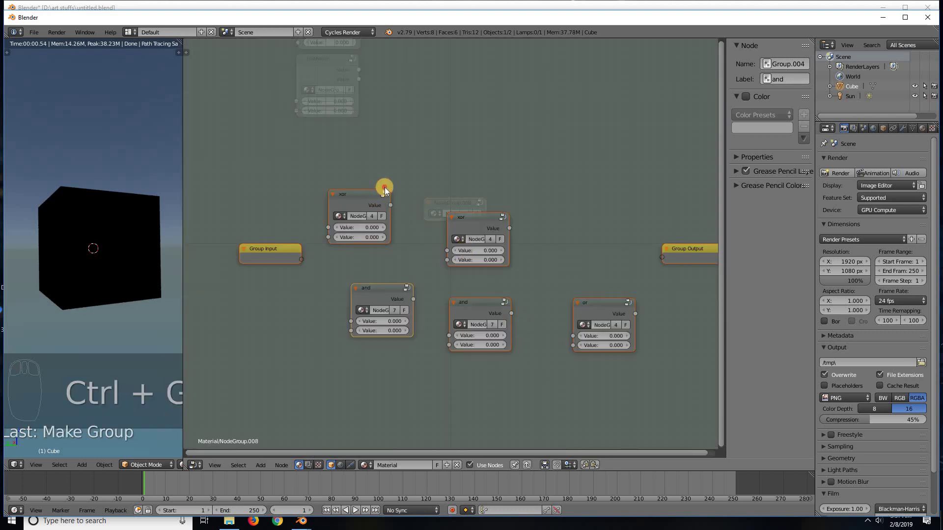
Shift the two xor nodes, create two unlinked value sockets on the Group Output node, and raise that node slightly.
{"action": "left_click_drag", "start_coordinate": [384, 187], "coordinate": [412, 182]}
{"action": "left_click_drag", "start_coordinate": [493, 213], "coordinate": [512, 201]}
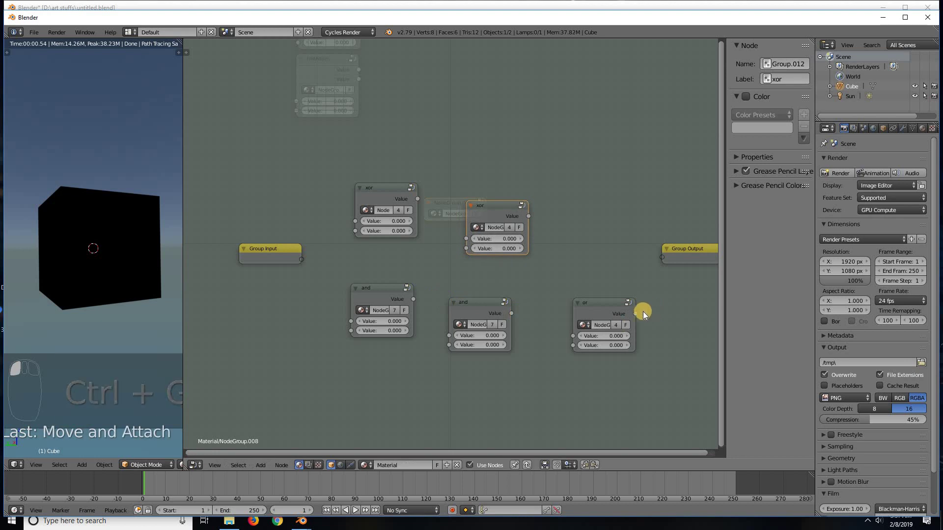
{"action": "left_click_drag", "start_coordinate": [663, 252], "coordinate": [662, 253]}
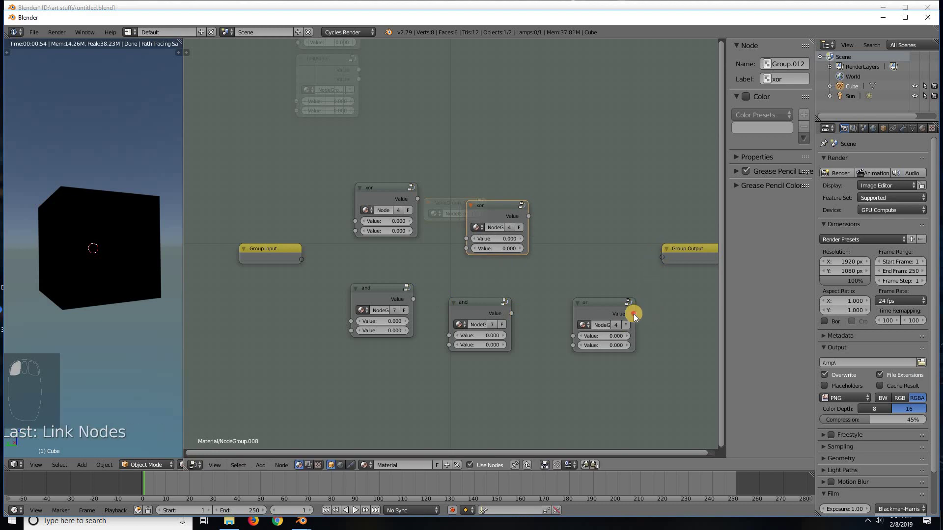
{"action": "left_click_drag", "start_coordinate": [634, 314], "coordinate": [662, 257]}
{"action": "left_click_drag", "start_coordinate": [635, 312], "coordinate": [662, 266]}
{"action": "right_click_drag", "start_coordinate": [642, 273], "coordinate": [663, 293], "text": "ctrl"}
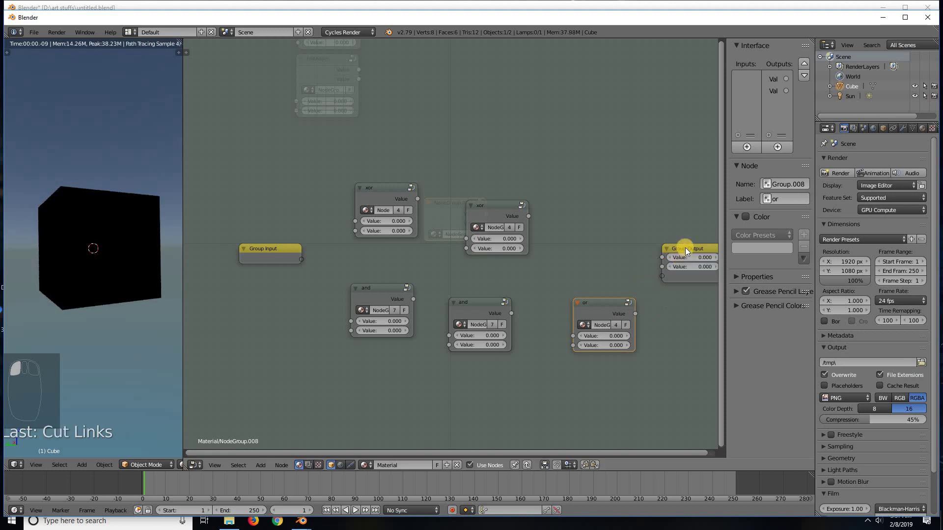
{"action": "left_click_drag", "start_coordinate": [685, 247], "coordinate": [682, 218]}
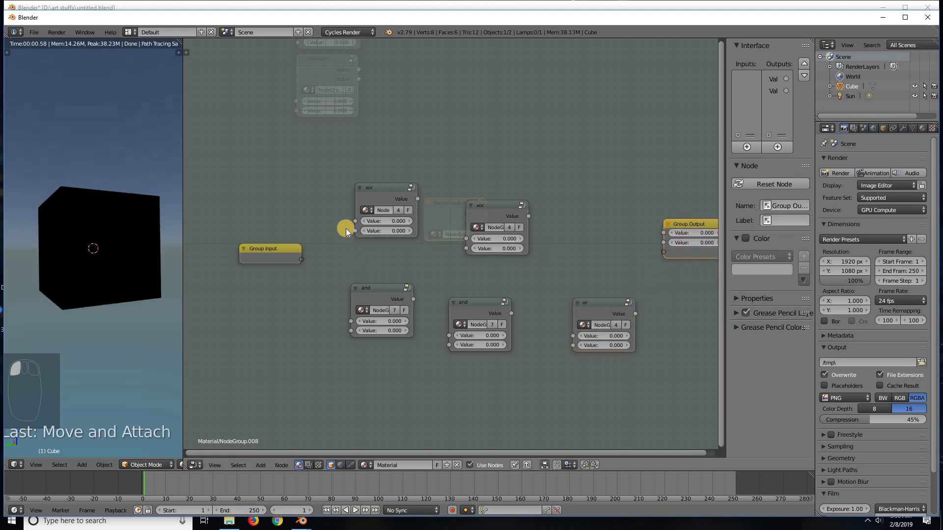
Create three unlinked value sockets on the Group Input node and move it farther away from the gates.
{"action": "left_click_drag", "start_coordinate": [308, 256], "coordinate": [354, 232]}
{"action": "left_click_drag", "start_coordinate": [355, 231], "coordinate": [310, 270]}
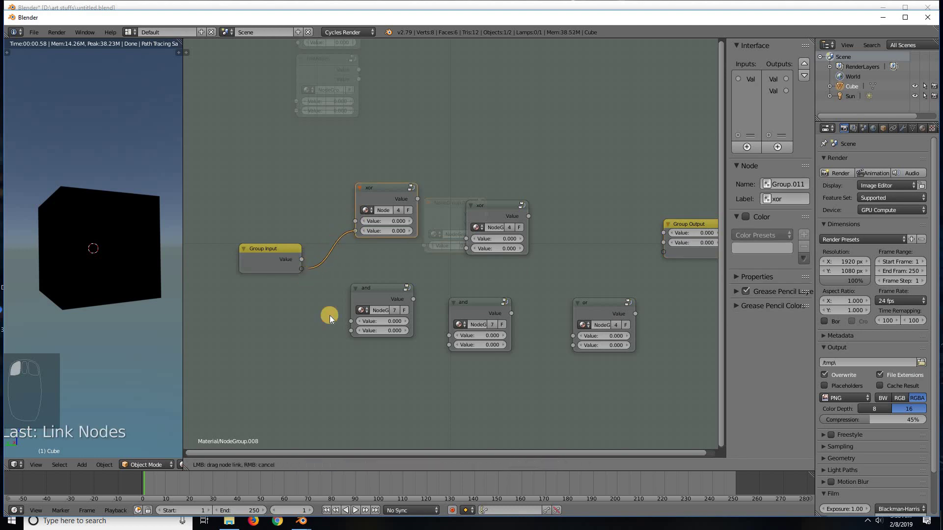
{"action": "left_click_drag", "start_coordinate": [329, 315], "coordinate": [330, 316]}
{"action": "left_click_drag", "start_coordinate": [301, 278], "coordinate": [326, 327]}
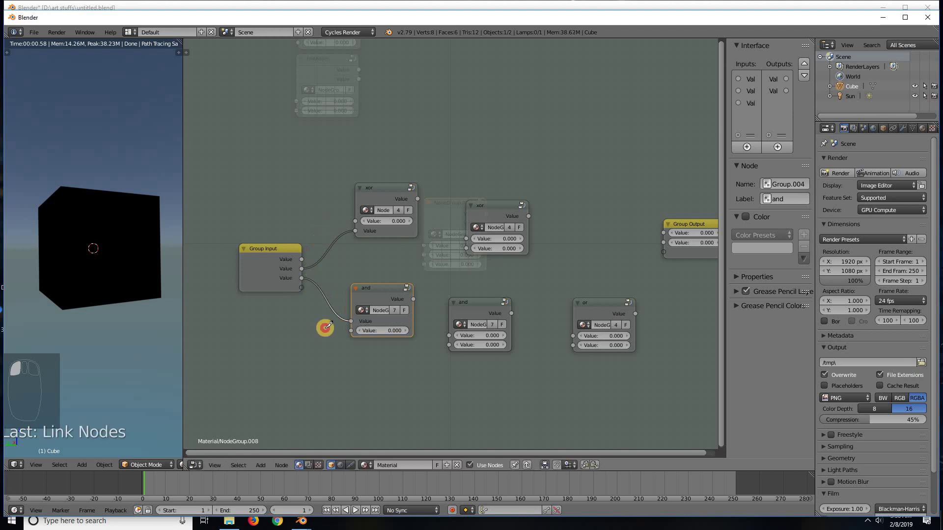
{"action": "right_click_drag", "start_coordinate": [334, 297], "coordinate": [334, 298], "text": "ctrl"}
{"action": "left_click", "coordinate": [276, 248]}
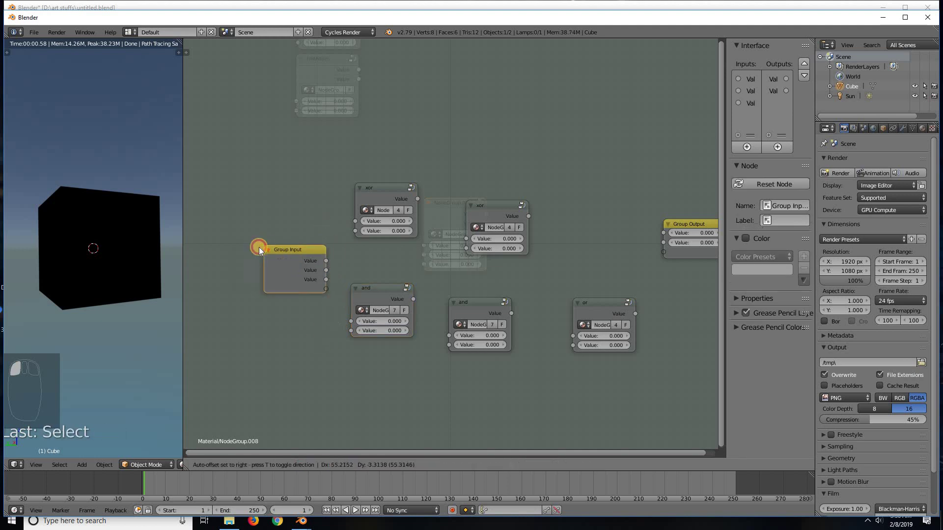
{"action": "left_click_drag", "start_coordinate": [258, 247], "coordinate": [241, 249]}
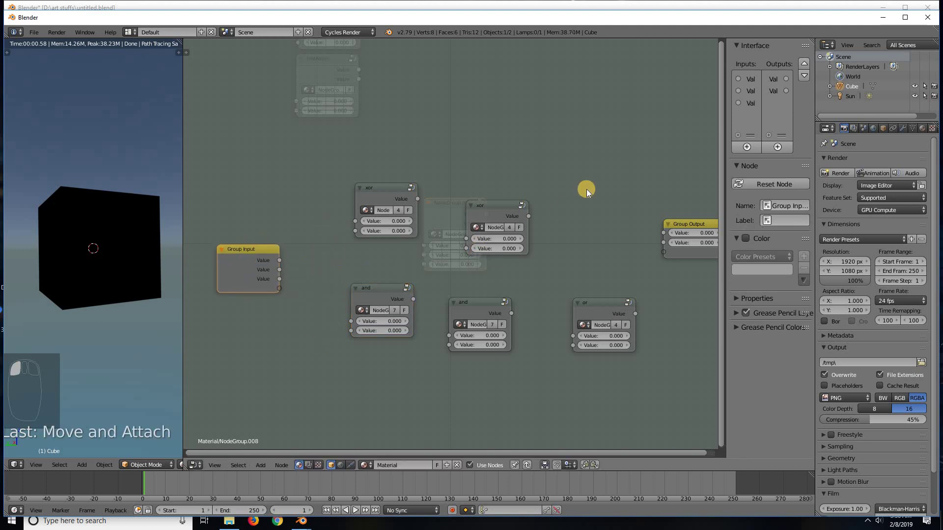
Rename the group's three inputs as a, b, and c.
{"action": "left_click", "coordinate": [750, 78]}
{"action": "double_click", "coordinate": [748, 77]}
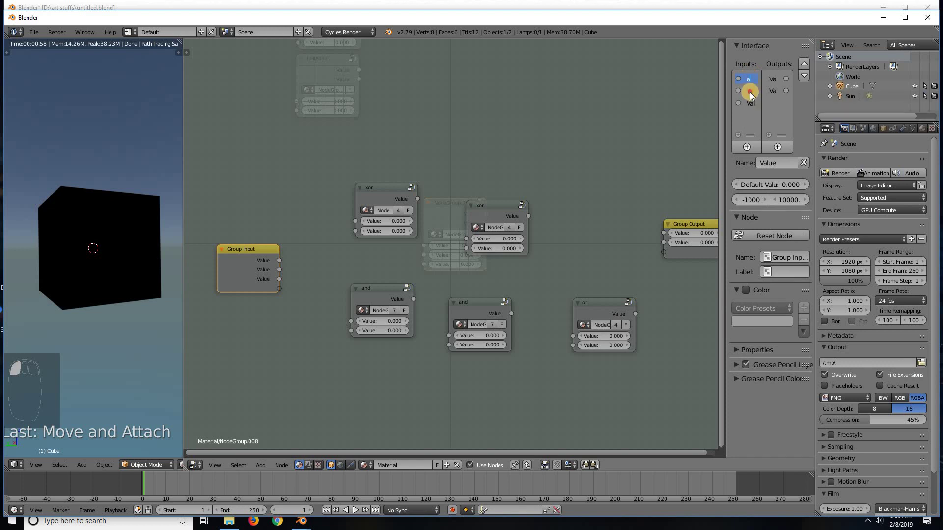
{"action": "type", "text": "a"}
{"action": "key", "text": "Tab"}
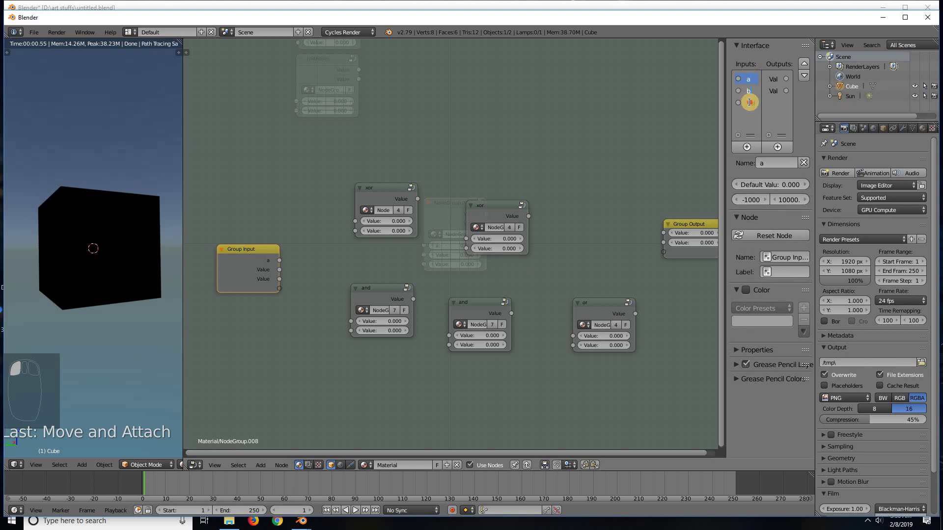
{"action": "type", "text": "c"}
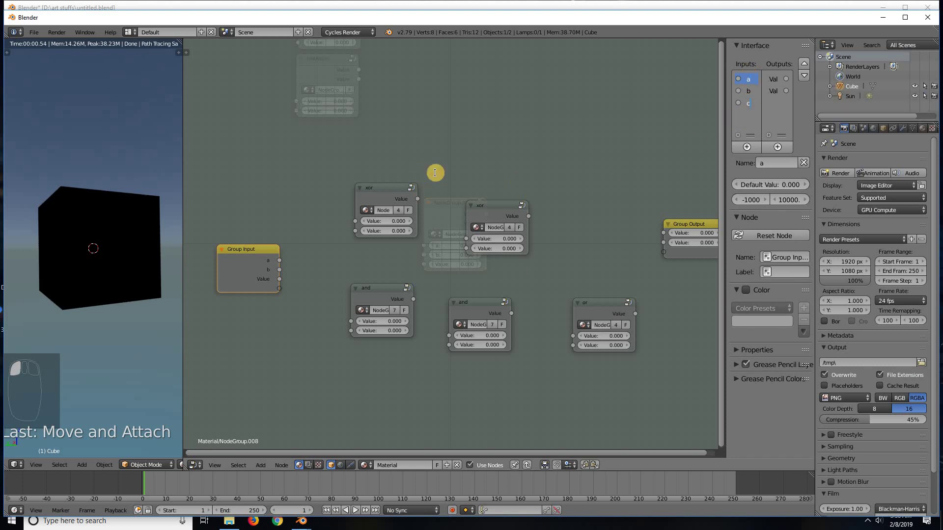
{"action": "key", "text": "Return"}
Move the Group Input node farther from the gates and select each xor, and, and or node in turn.
{"action": "scroll", "coordinate": [437, 196], "scroll_direction": "up", "scroll_amount": 2}
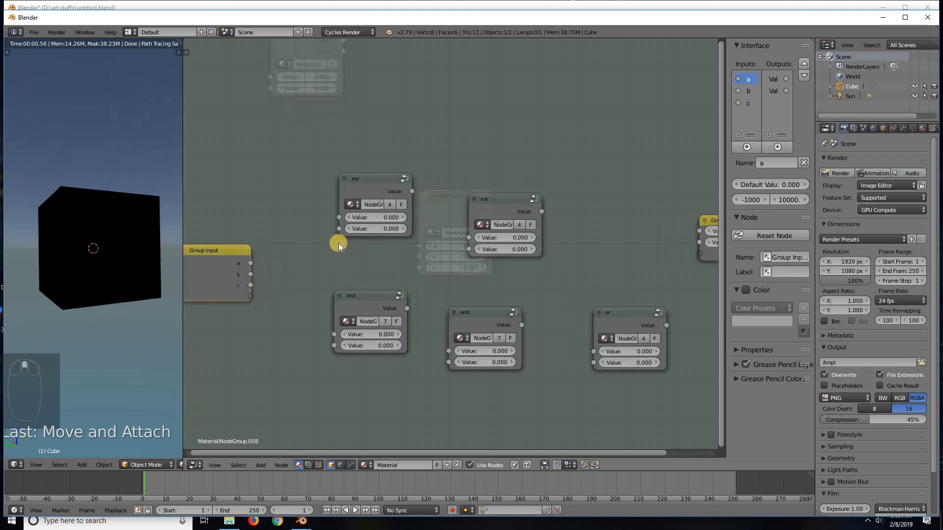
{"action": "scroll", "coordinate": [351, 244], "scroll_direction": "up", "scroll_amount": 1}
{"action": "scroll", "coordinate": [324, 245], "scroll_direction": "down", "scroll_amount": 2}
{"action": "middle_click_drag", "start_coordinate": [209, 255], "coordinate": [231, 250]}
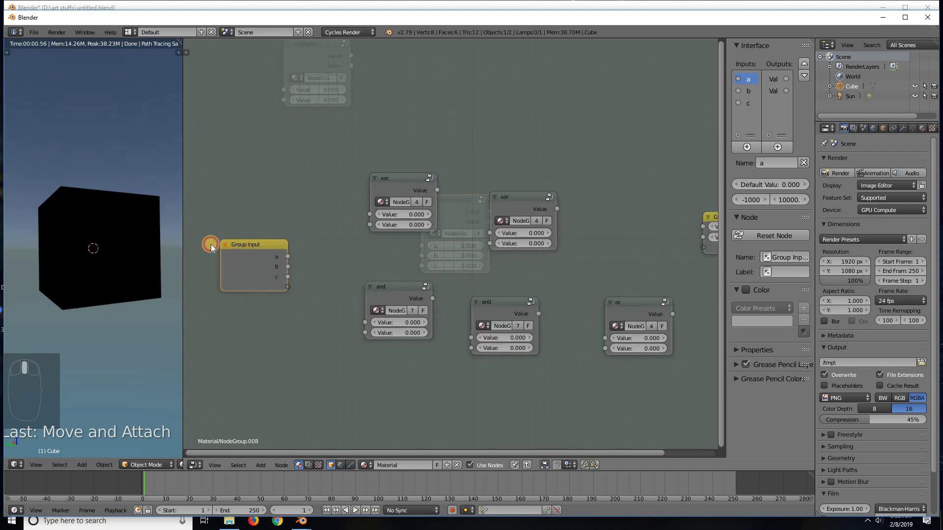
{"action": "left_click_drag", "start_coordinate": [238, 245], "coordinate": [216, 241]}
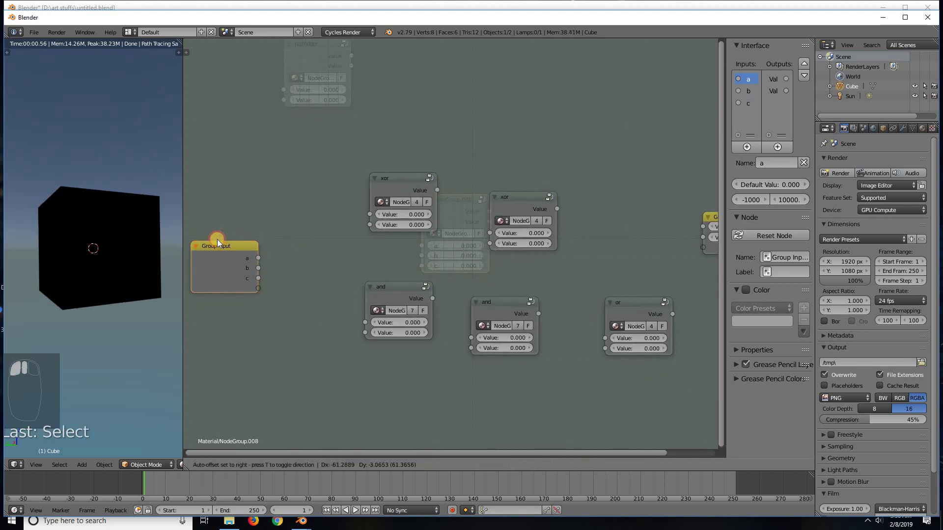
{"action": "left_click", "coordinate": [412, 187]}
{"action": "left_click", "coordinate": [511, 198]}
{"action": "left_click", "coordinate": [373, 293]}
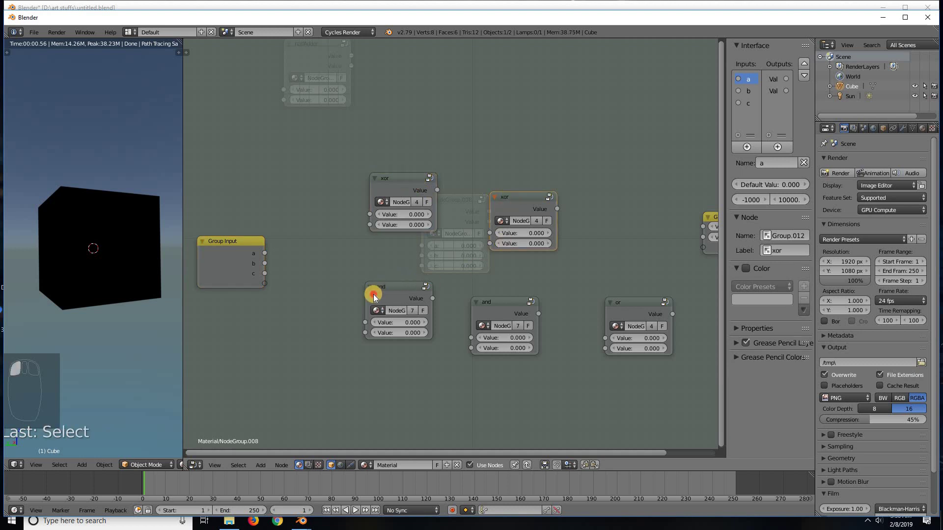
{"action": "left_click", "coordinate": [481, 306]}
{"action": "left_click", "coordinate": [633, 309]}
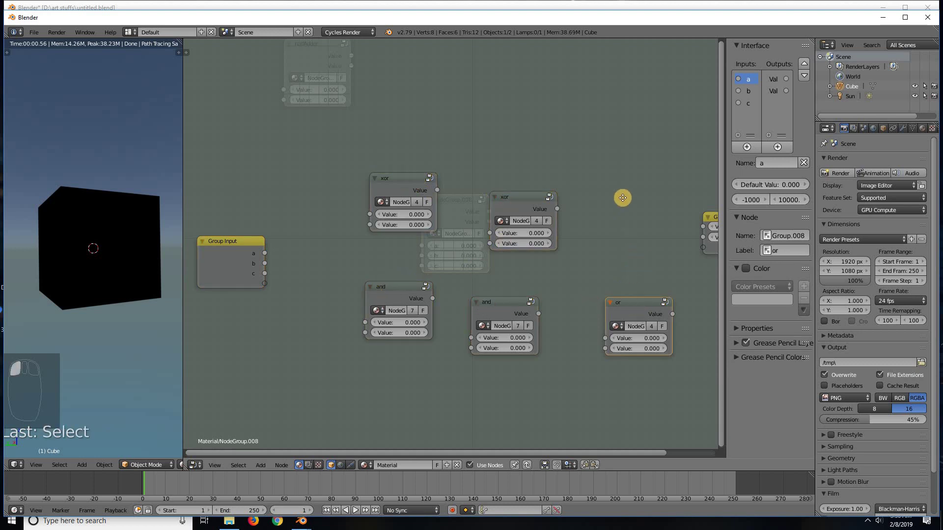
Stack the two and nodes and link their outputs to the two inputs of the or node.
{"action": "middle_click_drag", "start_coordinate": [623, 198], "coordinate": [612, 163]}
{"action": "left_click_drag", "start_coordinate": [600, 210], "coordinate": [606, 297]}
{"action": "left_click_drag", "start_coordinate": [467, 202], "coordinate": [496, 193]}
{"action": "left_click_drag", "start_coordinate": [364, 189], "coordinate": [502, 257]}
{"action": "left_click_drag", "start_coordinate": [617, 290], "coordinate": [630, 216]}
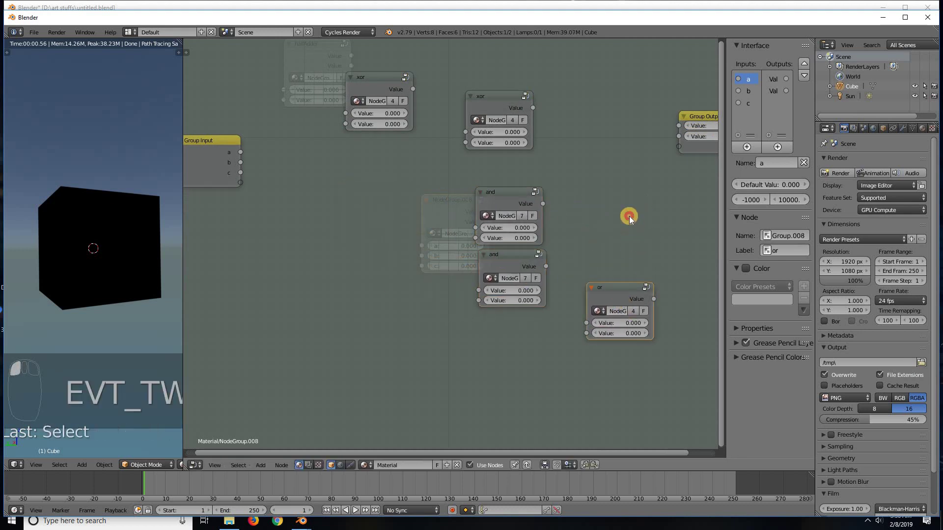
{"action": "left_click_drag", "start_coordinate": [542, 204], "coordinate": [595, 260]}
{"action": "left_click", "coordinate": [604, 214]}
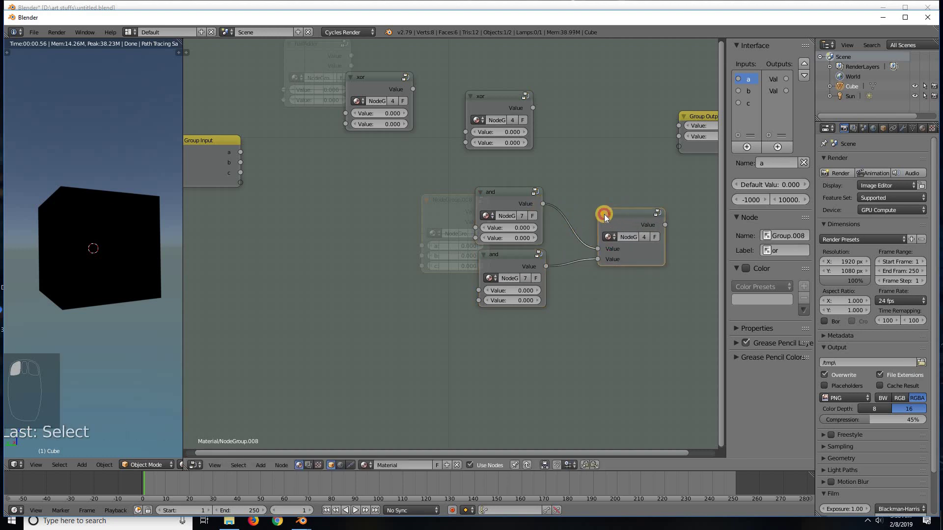
Tidy the layout by bringing the or node closer, aligning the second xor above the and nodes, and shifting the Group Output.
{"action": "left_click_drag", "start_coordinate": [604, 214], "coordinate": [589, 211]}
{"action": "left_click_drag", "start_coordinate": [525, 194], "coordinate": [531, 190]}
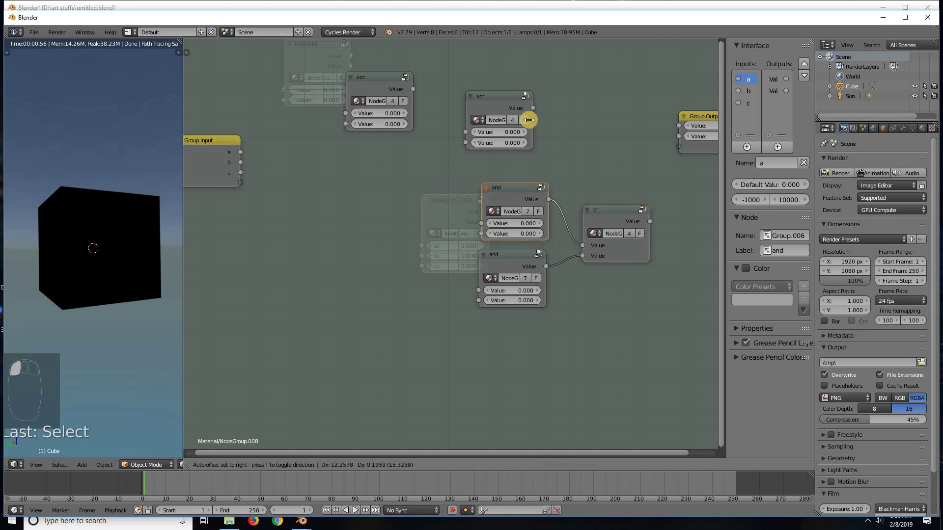
{"action": "left_click_drag", "start_coordinate": [500, 107], "coordinate": [615, 130]}
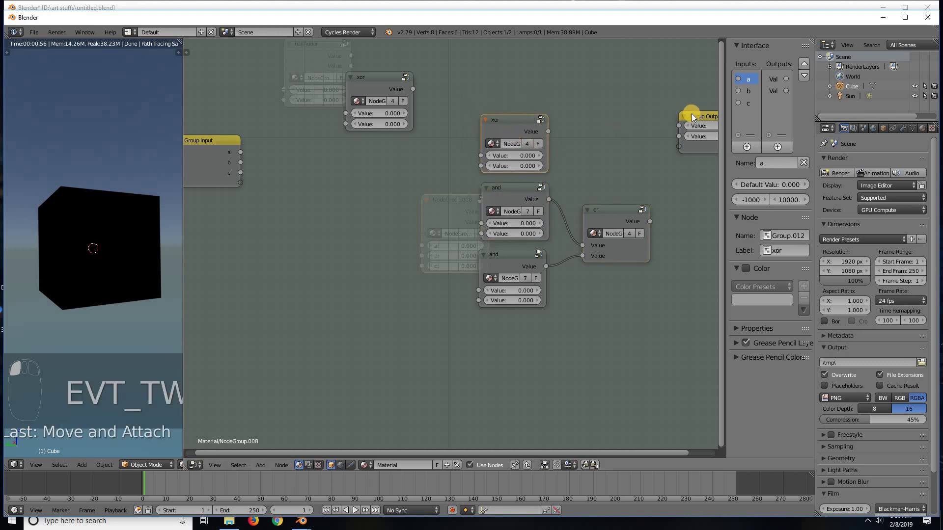
{"action": "left_click_drag", "start_coordinate": [707, 119], "coordinate": [721, 127]}
Link the second xor node to the first Group Output socket and the or node to the second socket.
{"action": "middle_click_drag", "start_coordinate": [552, 118], "coordinate": [456, 118]}
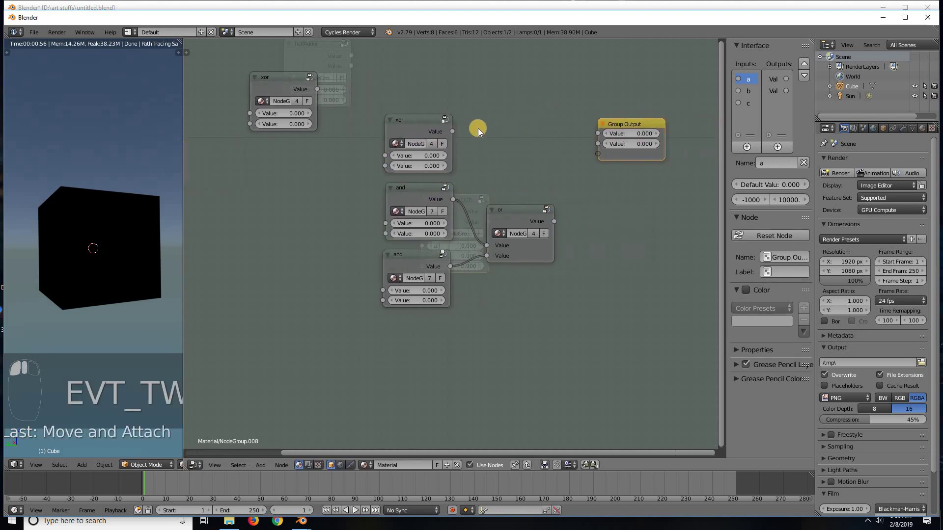
{"action": "left_click_drag", "start_coordinate": [450, 132], "coordinate": [405, 204]}
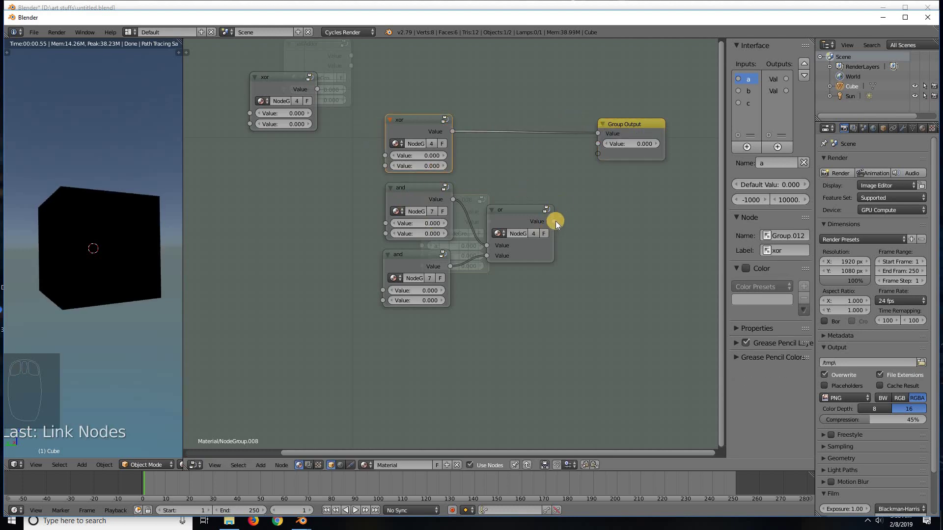
{"action": "left_click_drag", "start_coordinate": [555, 221], "coordinate": [592, 149]}
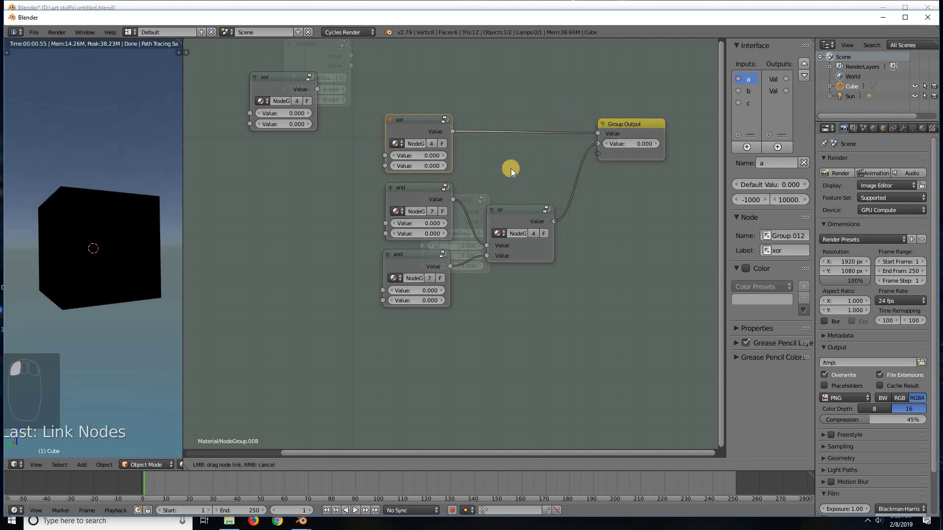
Reposition the first xor node near the Group Input and link inputs a and b to its two inputs.
{"action": "middle_click_drag", "start_coordinate": [473, 174], "coordinate": [570, 173]}
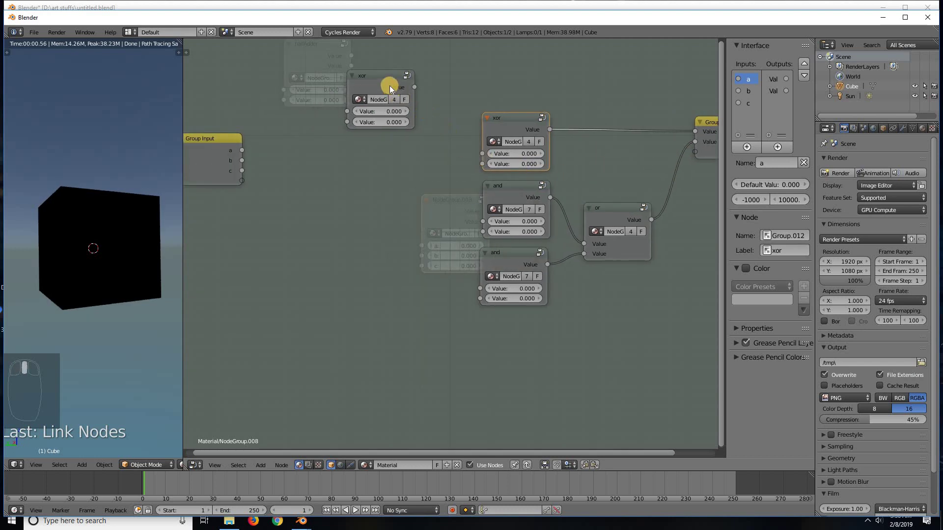
{"action": "left_click_drag", "start_coordinate": [390, 88], "coordinate": [386, 107]}
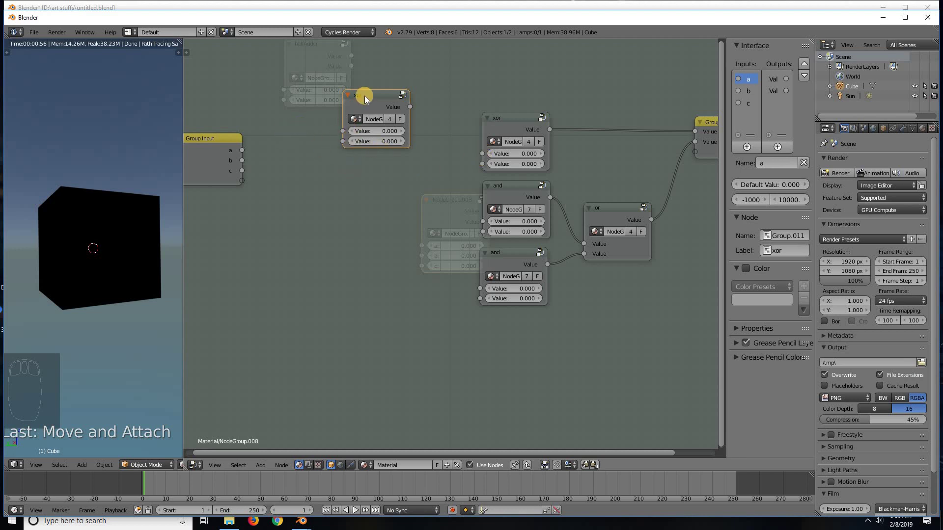
{"action": "left_click_drag", "start_coordinate": [359, 101], "coordinate": [381, 78]}
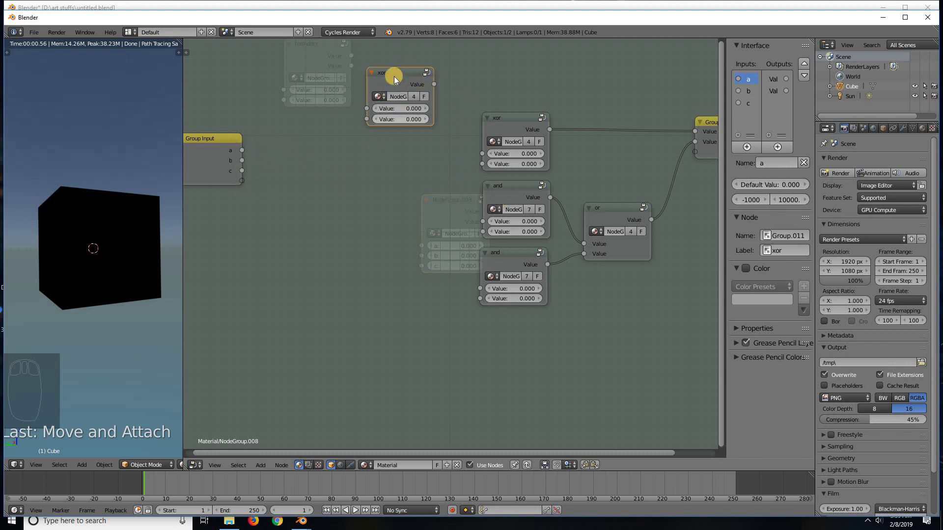
{"action": "left_click_drag", "start_coordinate": [395, 76], "coordinate": [364, 77]}
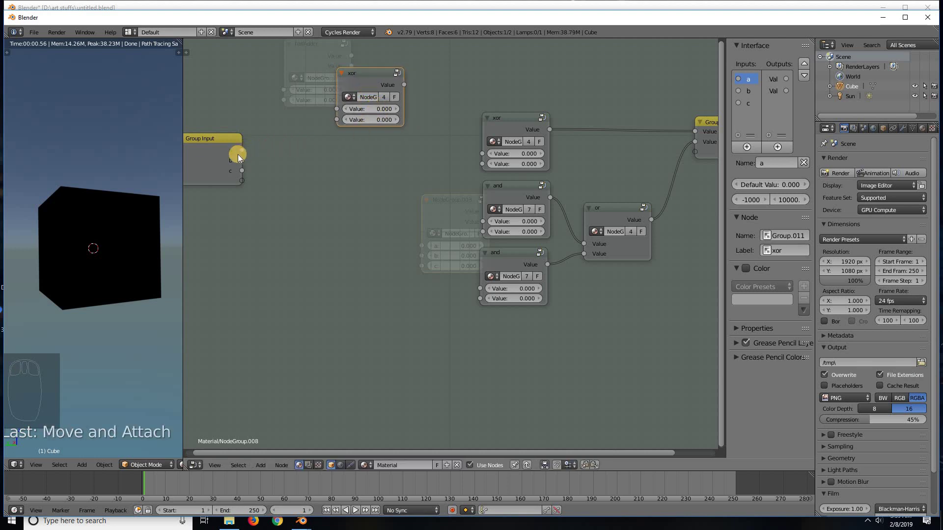
{"action": "left_click_drag", "start_coordinate": [242, 150], "coordinate": [335, 105]}
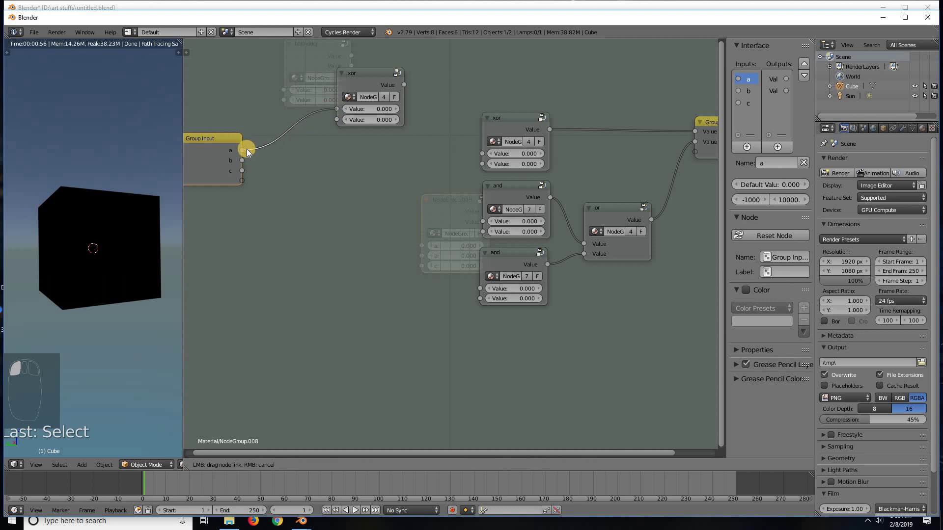
{"action": "left_click_drag", "start_coordinate": [241, 160], "coordinate": [337, 119]}
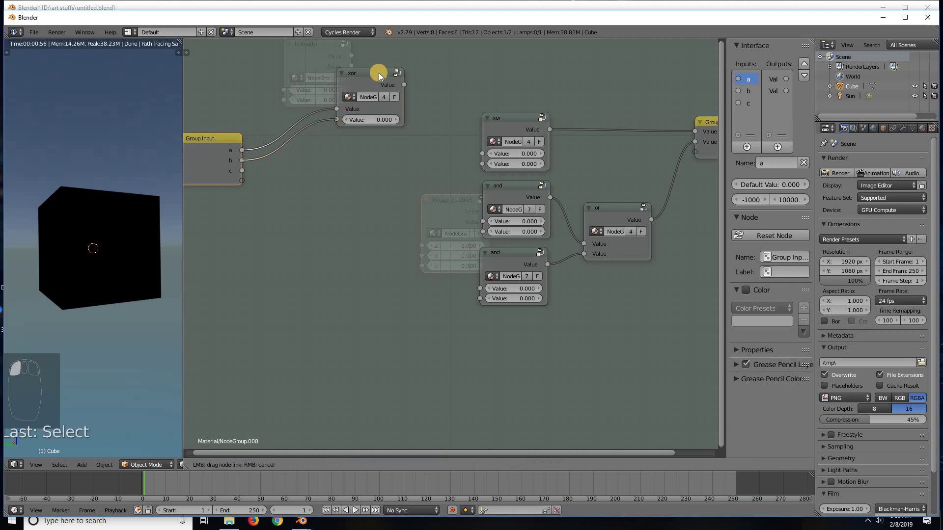
{"action": "left_click_drag", "start_coordinate": [379, 72], "coordinate": [355, 87]}
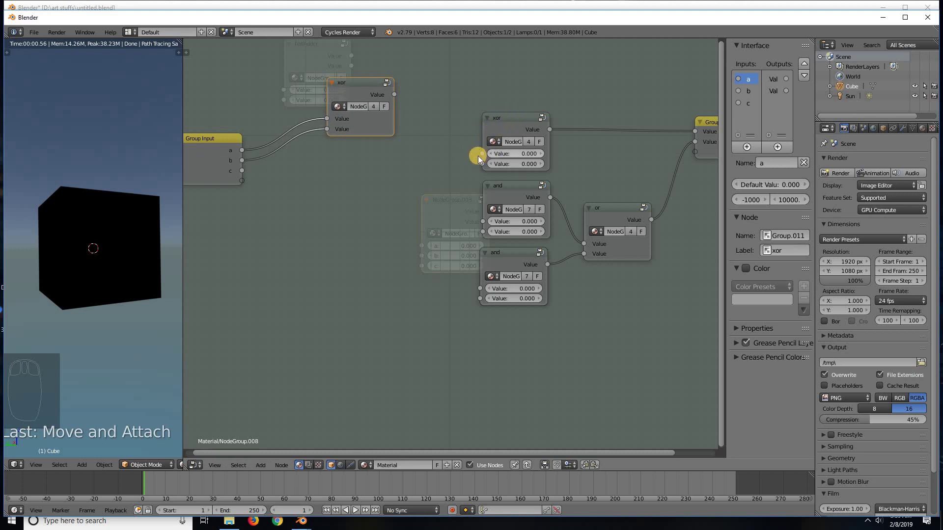
Link input c and the first xor node's output to the second xor node's two inputs.
{"action": "left_click_drag", "start_coordinate": [243, 174], "coordinate": [481, 166]}
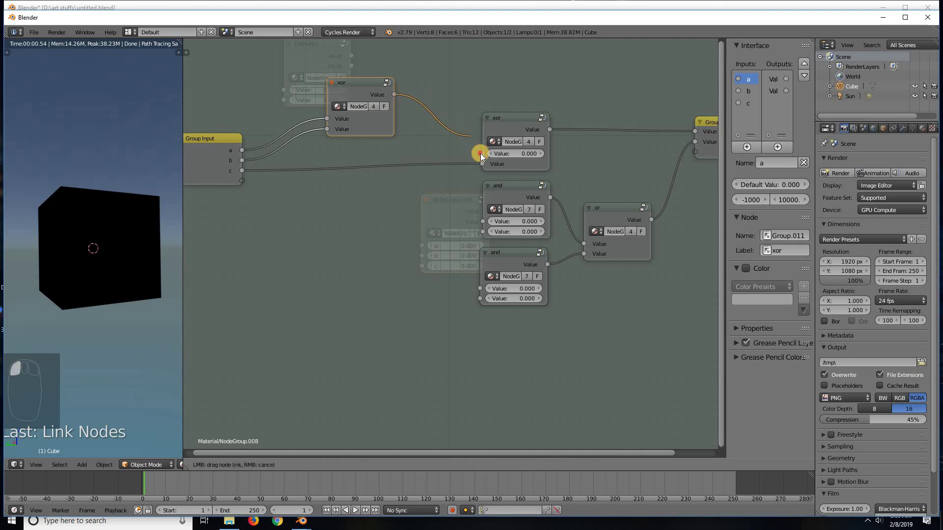
{"action": "left_click_drag", "start_coordinate": [481, 153], "coordinate": [383, 106]}
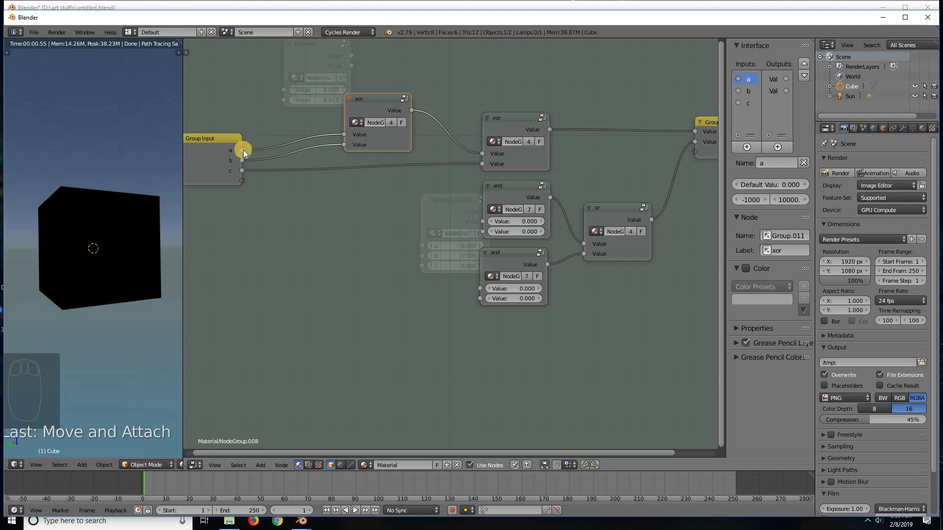
Link inputs a and b to the lower and node, and input c and the first xor output to the upper and node.
{"action": "left_click_drag", "start_coordinate": [243, 149], "coordinate": [479, 300]}
{"action": "left_click_drag", "start_coordinate": [246, 161], "coordinate": [477, 288]}
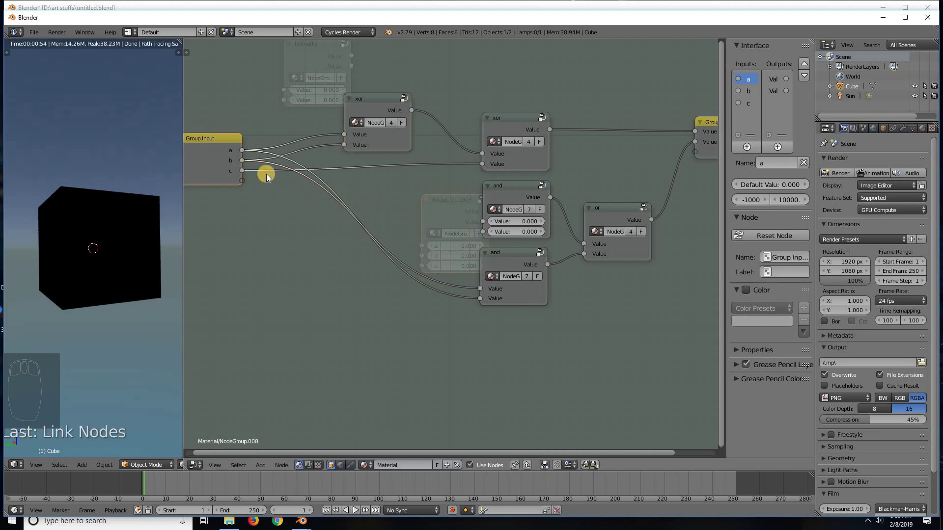
{"action": "left_click_drag", "start_coordinate": [242, 170], "coordinate": [477, 219]}
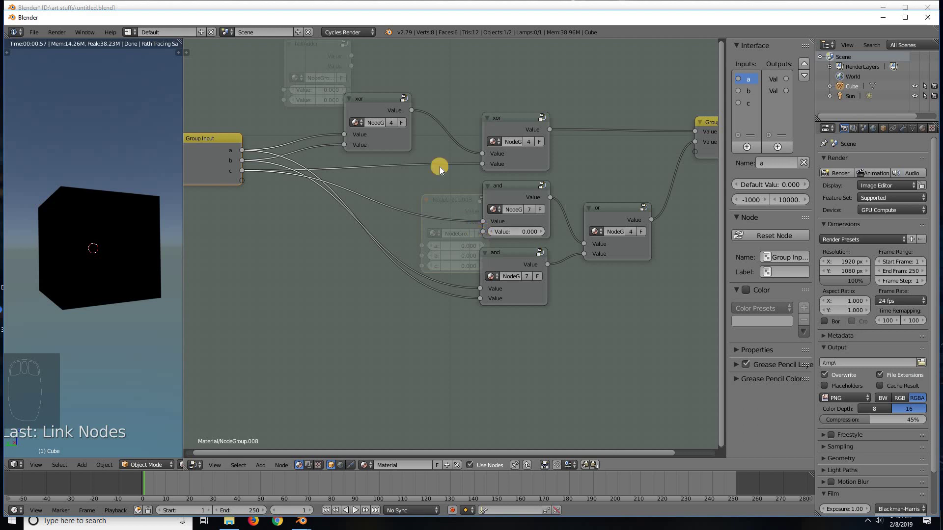
{"action": "left_click_drag", "start_coordinate": [410, 111], "coordinate": [475, 236]}
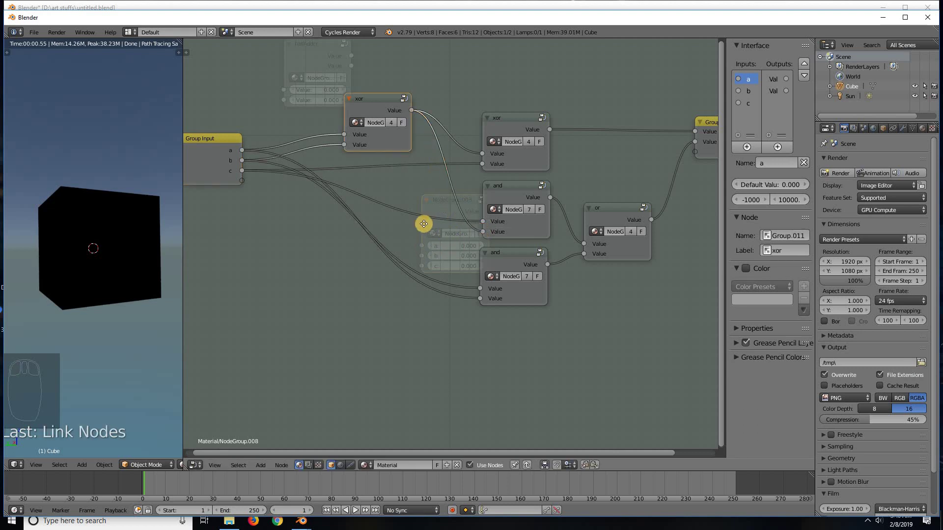
Move the Group Input and Group Output nodes closer to the gate nodes.
{"action": "middle_click_drag", "start_coordinate": [424, 224], "coordinate": [407, 219]}
{"action": "left_click_drag", "start_coordinate": [220, 145], "coordinate": [287, 162]}
{"action": "left_click", "coordinate": [694, 121]}
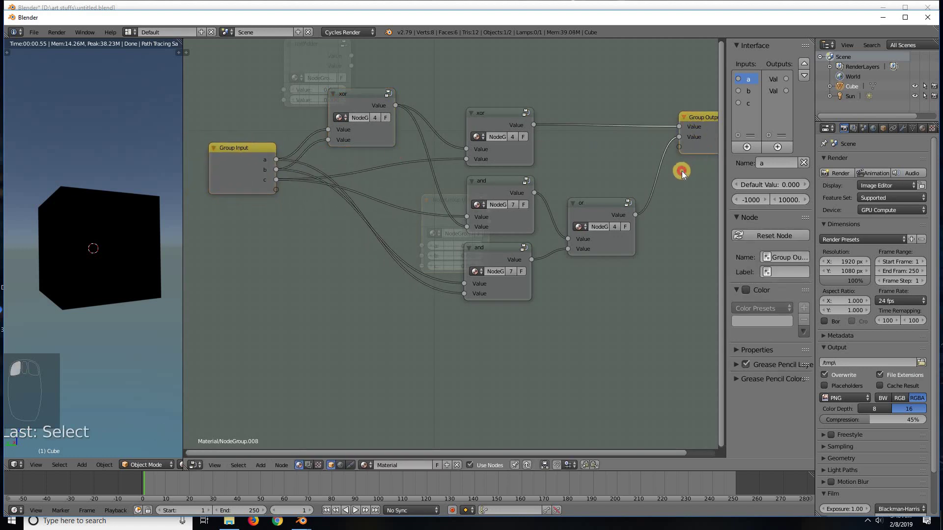
{"action": "left_click_drag", "start_coordinate": [682, 172], "coordinate": [680, 174]}
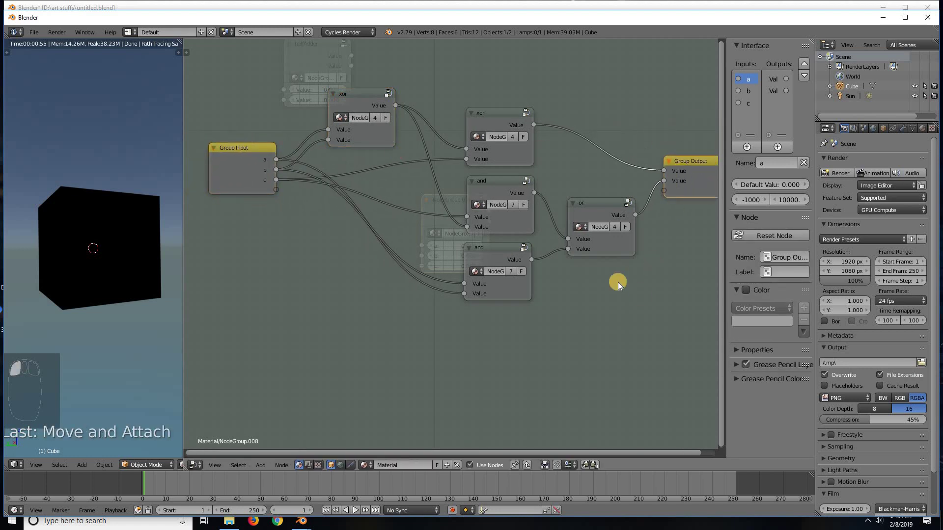
Exit the node group and move its node closer beneath the halfAdder node.
{"action": "left_click", "coordinate": [527, 465]}
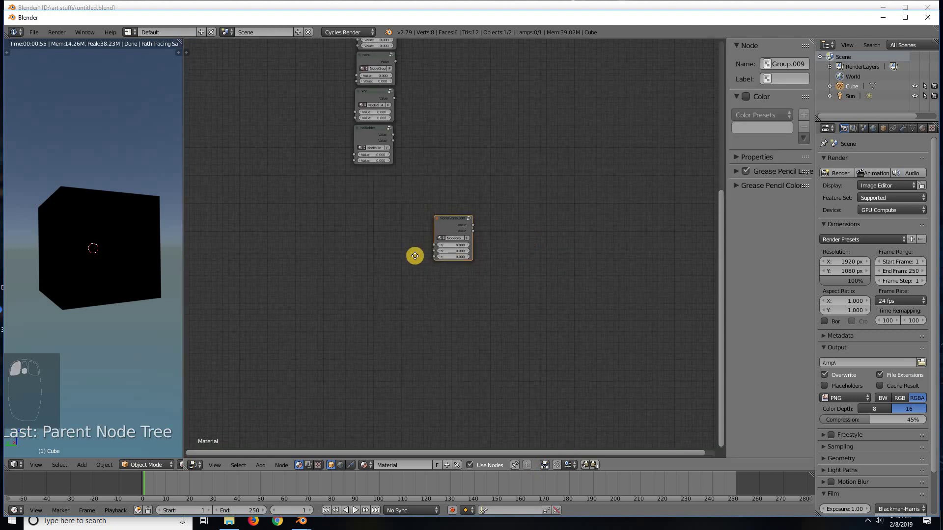
{"action": "middle_click_drag", "start_coordinate": [415, 256], "coordinate": [331, 240]}
{"action": "left_click_drag", "start_coordinate": [351, 243], "coordinate": [295, 222]}
{"action": "scroll", "coordinate": [424, 152], "scroll_direction": "down", "scroll_amount": 3}
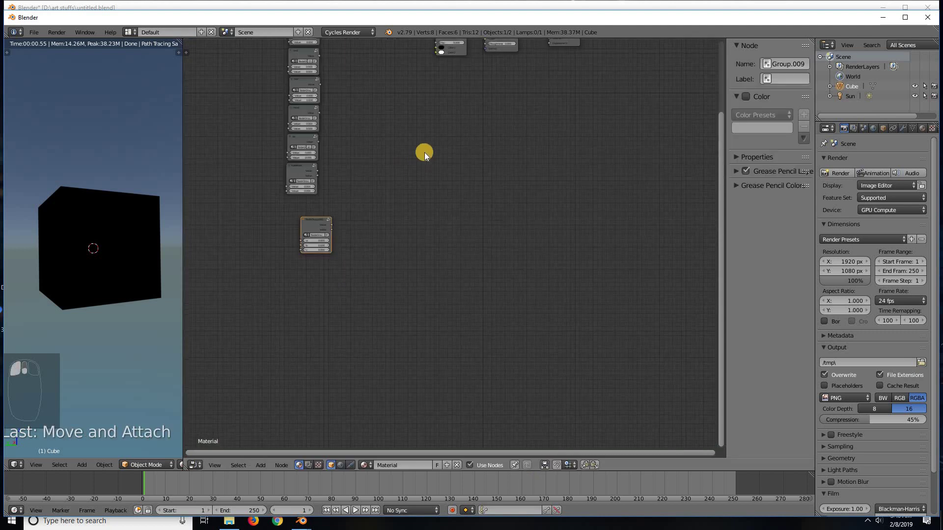
Move the connected Mix, Diffuse BSDF and output nodes down beside the new three-input group node.
{"action": "middle_click_drag", "start_coordinate": [431, 159], "coordinate": [415, 210]}
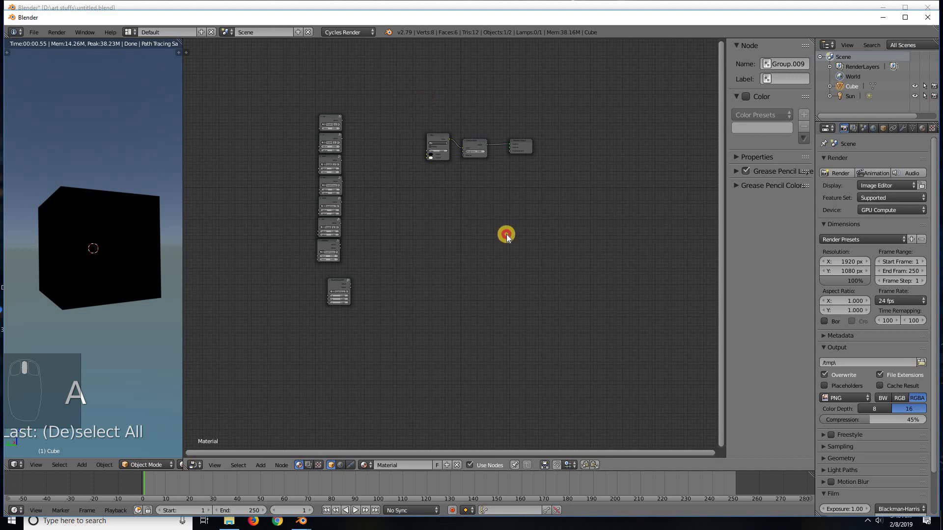
{"action": "key", "text": "b"}
{"action": "left_click_drag", "start_coordinate": [426, 95], "coordinate": [566, 266]}
{"action": "key", "text": "g"}
{"action": "left_click", "coordinate": [400, 376]}
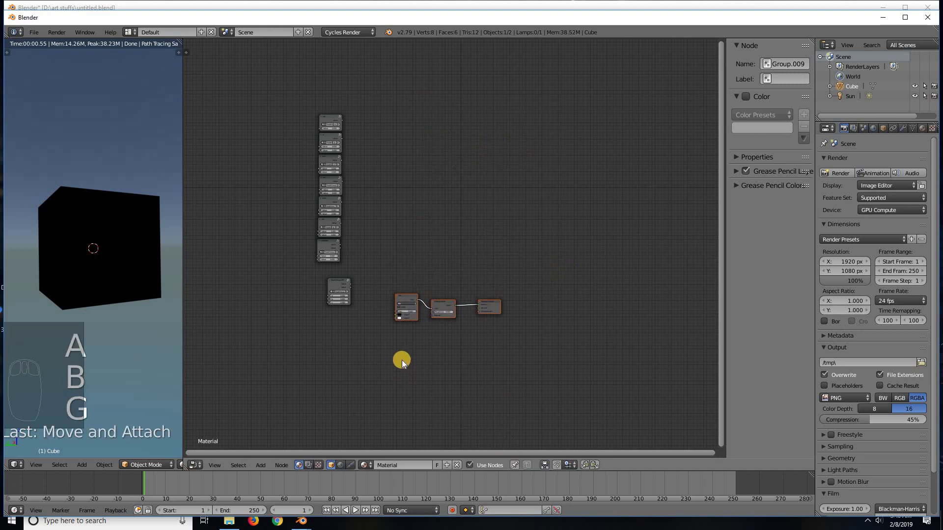
Duplicate the Mix node twice and insert both copies in the link between the original Mix and the Diffuse BSDF.
{"action": "scroll", "coordinate": [402, 361], "scroll_direction": "up", "scroll_amount": 5}
{"action": "left_click", "coordinate": [546, 295]}
{"action": "key", "text": "shift+d"}
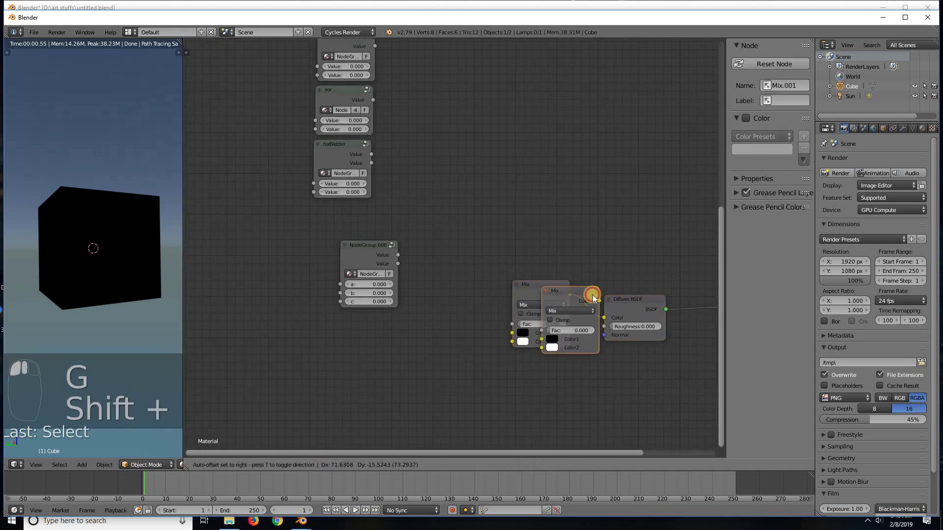
{"action": "left_click", "coordinate": [593, 295]}
{"action": "key", "text": "shift+d"}
{"action": "left_click", "coordinate": [705, 309]}
{"action": "middle_click_drag", "start_coordinate": [571, 196], "coordinate": [458, 153]}
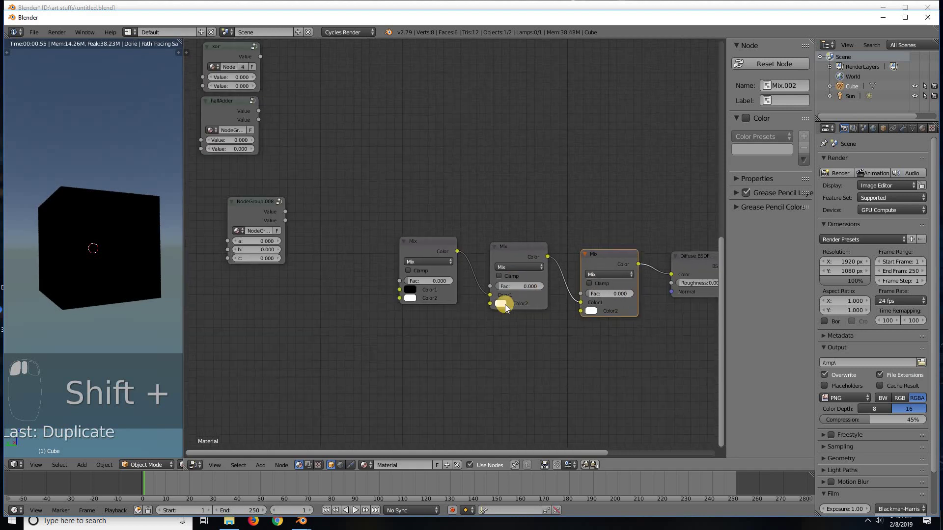
Set Color2 to green on the second Mix node and to purple on the third.
{"action": "left_click", "coordinate": [501, 304]}
{"action": "left_click", "coordinate": [499, 208]}
{"action": "left_click", "coordinate": [591, 313]}
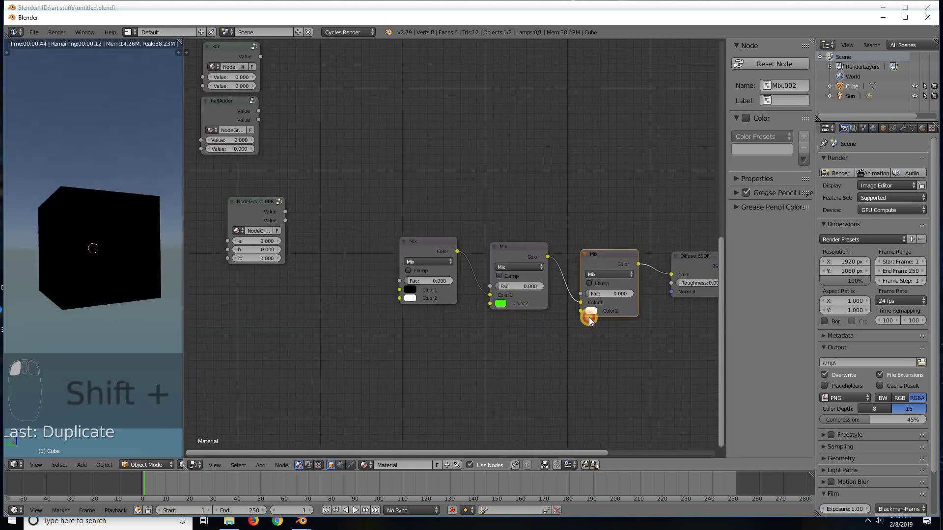
{"action": "left_click", "coordinate": [591, 313]}
{"action": "left_click", "coordinate": [616, 238]}
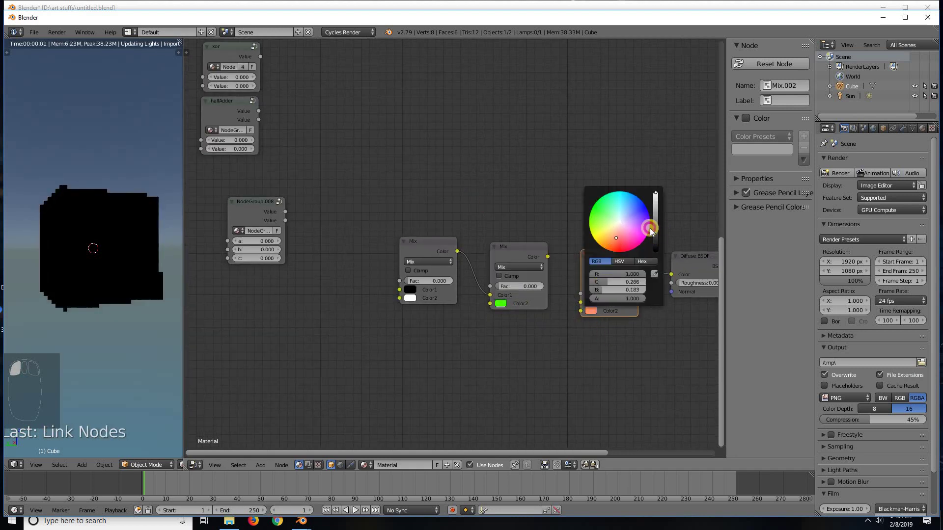
{"action": "left_click", "coordinate": [650, 229]}
Link the second Mix node to the third's Fac, and the group's two outputs to the Fac sockets of the first two Mix nodes.
{"action": "left_click_drag", "start_coordinate": [548, 257], "coordinate": [580, 293]}
{"action": "left_click_drag", "start_coordinate": [285, 212], "coordinate": [399, 281]}
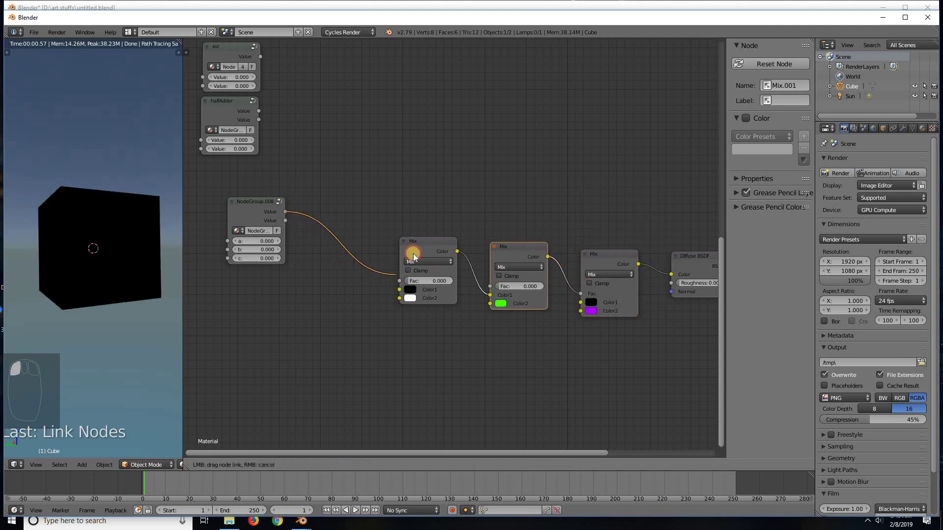
{"action": "left_click_drag", "start_coordinate": [417, 239], "coordinate": [419, 180]}
{"action": "left_click_drag", "start_coordinate": [289, 220], "coordinate": [490, 287]}
{"action": "left_click_drag", "start_coordinate": [503, 248], "coordinate": [280, 233]}
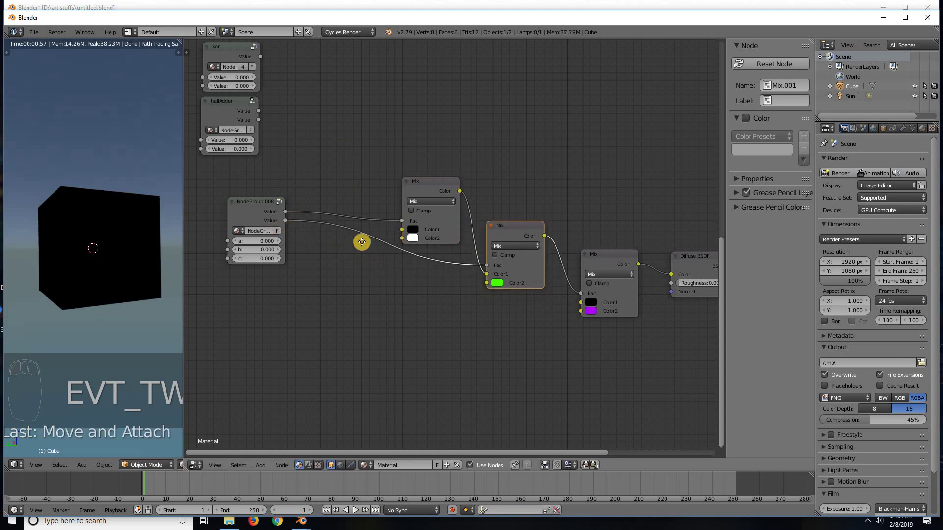
Duplicate the and gate node and place the copy below the Mix nodes.
{"action": "middle_click_drag", "start_coordinate": [362, 243], "coordinate": [274, 120]}
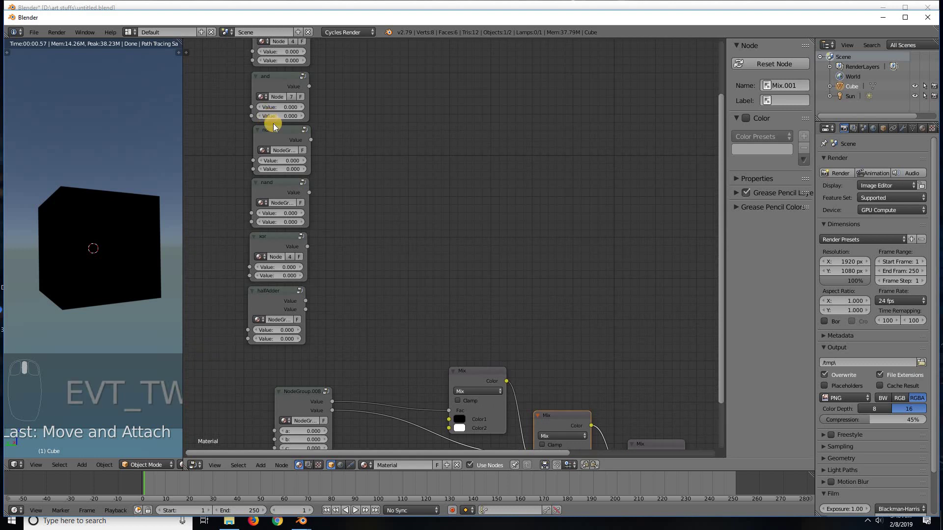
{"action": "left_click", "coordinate": [274, 78]}
{"action": "key", "text": "shift+d"}
{"action": "left_click", "coordinate": [405, 453]}
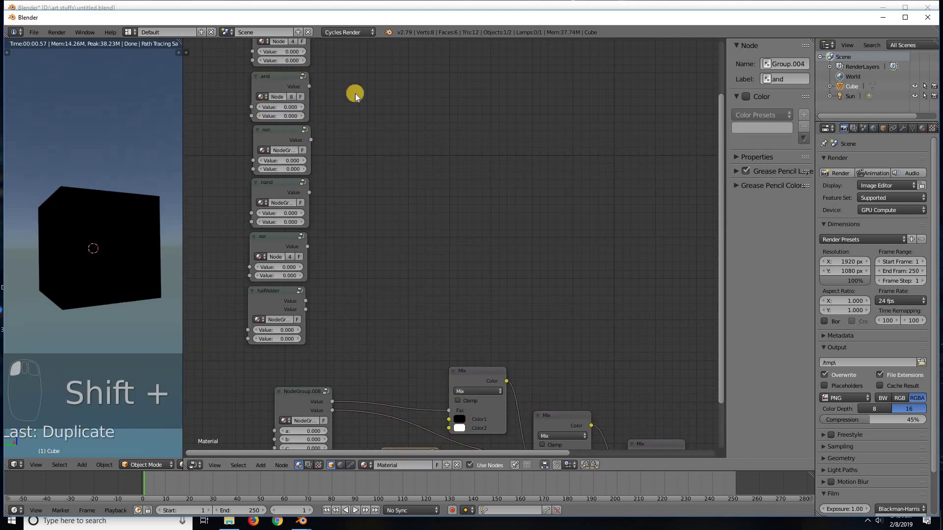
{"action": "middle_click_drag", "start_coordinate": [402, 456], "coordinate": [337, 259]}
{"action": "left_click_drag", "start_coordinate": [343, 268], "coordinate": [421, 295]}
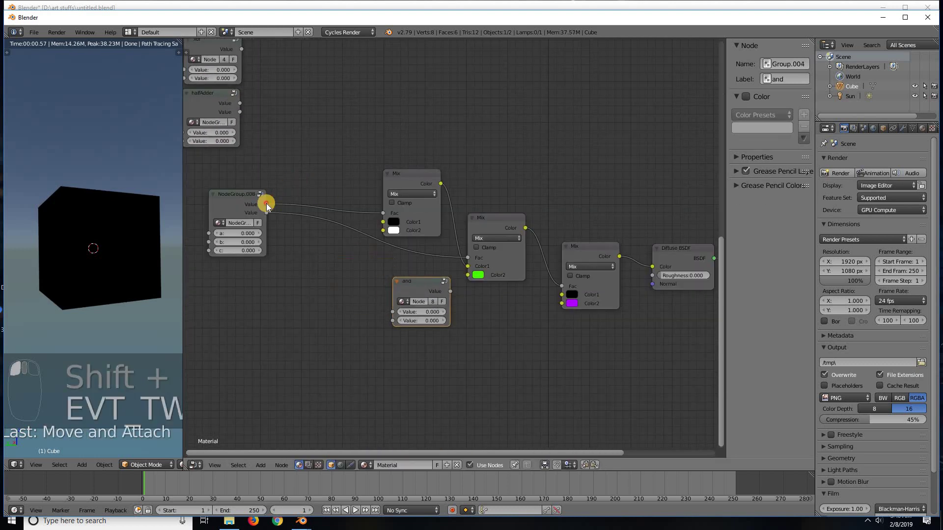
Link both group outputs through the and node to the third Mix node's Fac, and the second Mix's color to its Color1.
{"action": "left_click_drag", "start_coordinate": [266, 204], "coordinate": [392, 312]}
{"action": "left_click_drag", "start_coordinate": [266, 213], "coordinate": [390, 319]}
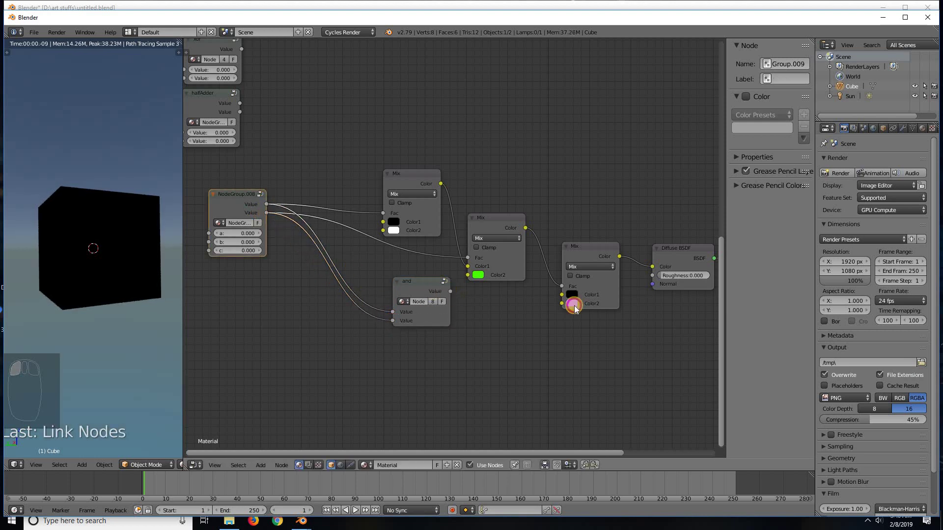
{"action": "left_click_drag", "start_coordinate": [450, 291], "coordinate": [563, 285]}
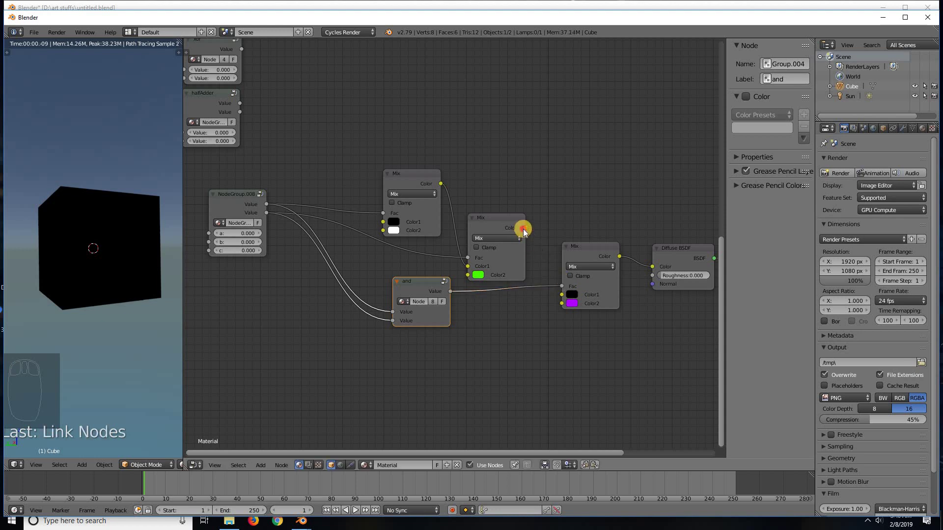
{"action": "left_click_drag", "start_coordinate": [524, 229], "coordinate": [562, 294]}
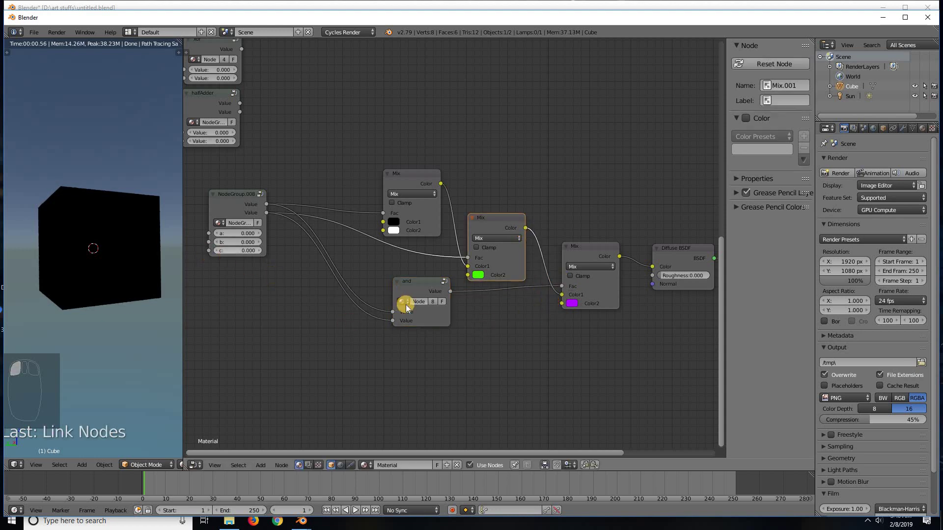
Test the three-input group by raising a, b and c to 0.100 each, then returning them to 0.000.
{"action": "middle_click_drag", "start_coordinate": [262, 254], "coordinate": [406, 290]}
{"action": "scroll", "coordinate": [406, 290], "scroll_direction": "up", "scroll_amount": 2}
{"action": "left_click", "coordinate": [386, 277]}
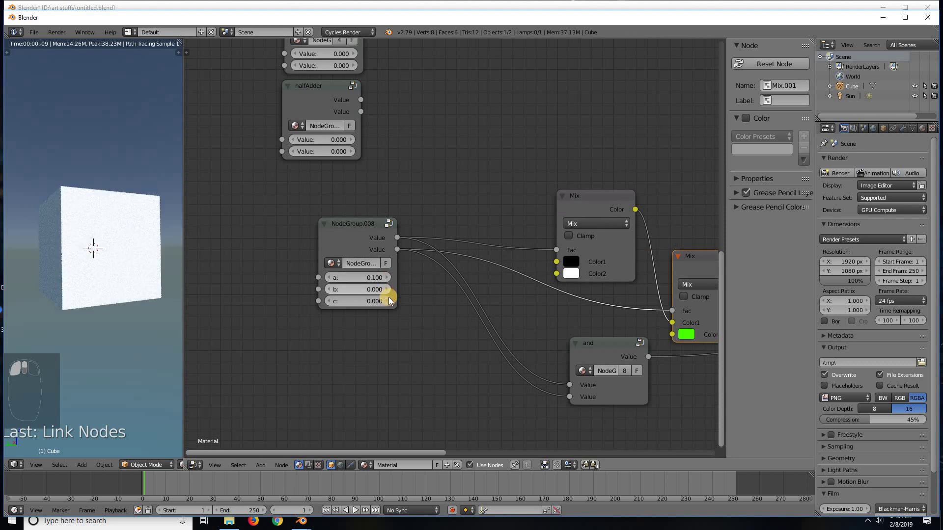
{"action": "left_click", "coordinate": [387, 290]}
{"action": "left_click", "coordinate": [388, 300]}
{"action": "left_click", "coordinate": [330, 300]}
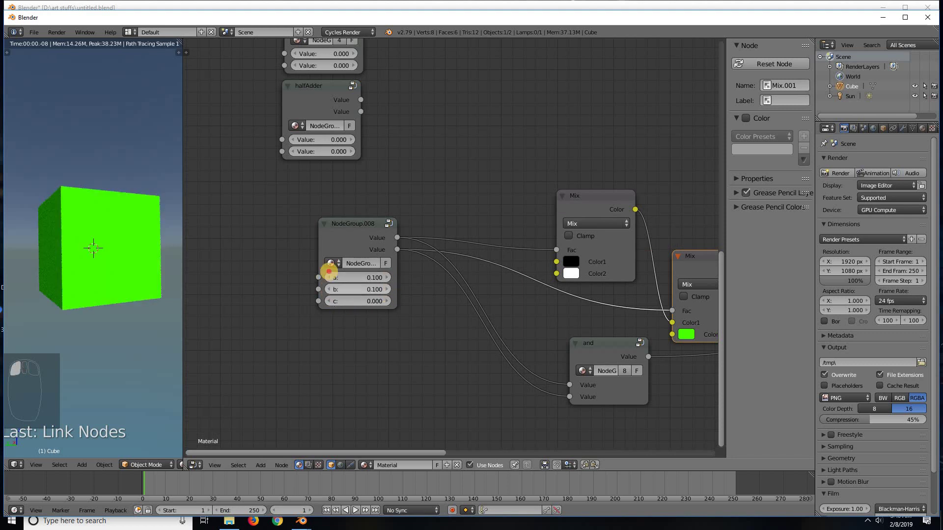
{"action": "left_click", "coordinate": [329, 289]}
{"action": "left_click", "coordinate": [329, 273]}
Open the three-input group for editing and reposition its first xor node and Group Input to separate the links.
{"action": "left_click", "coordinate": [388, 224]}
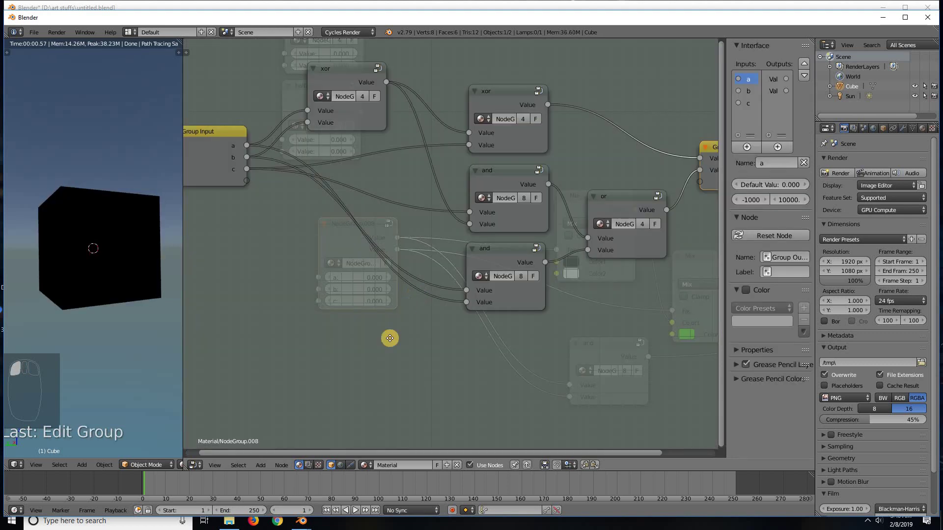
{"action": "middle_click_drag", "start_coordinate": [390, 338], "coordinate": [410, 356]}
{"action": "scroll", "coordinate": [374, 234], "scroll_direction": "down", "scroll_amount": 2}
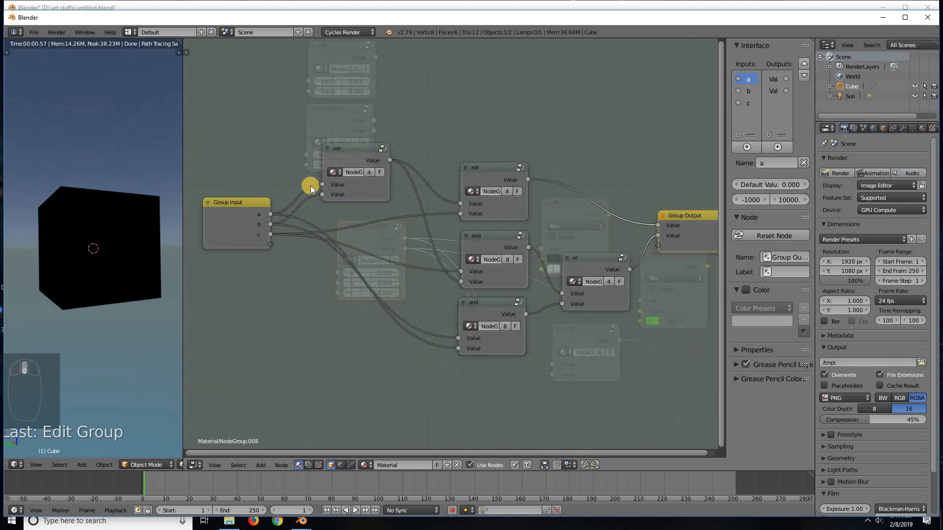
{"action": "left_click", "coordinate": [478, 172]}
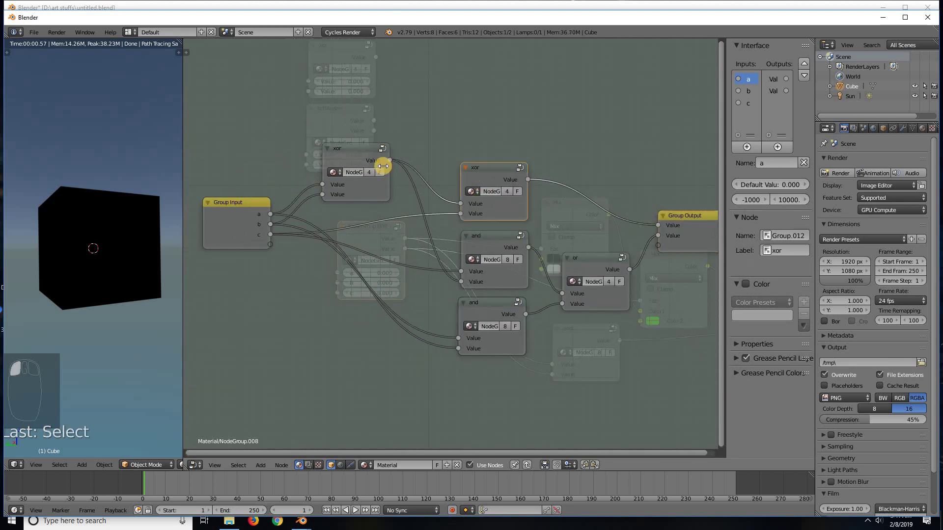
{"action": "left_click_drag", "start_coordinate": [353, 146], "coordinate": [382, 74]}
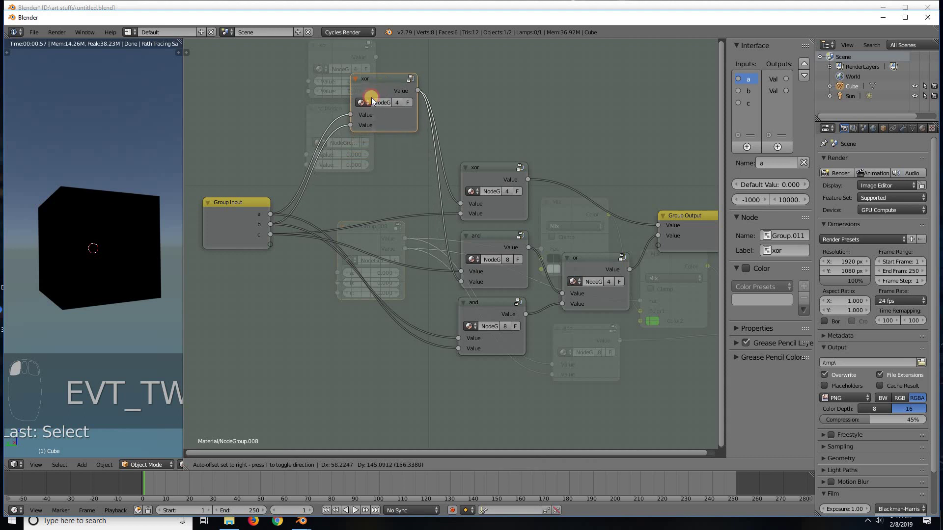
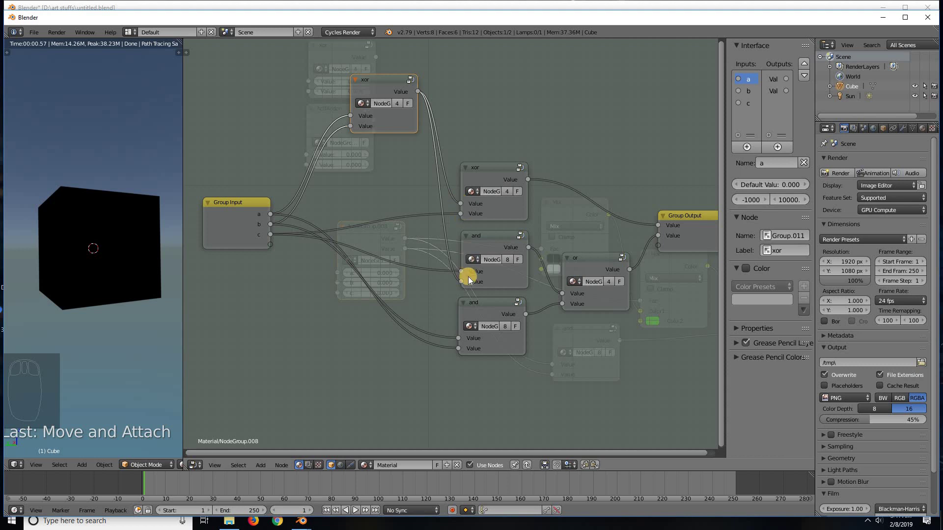
{"action": "left_click_drag", "start_coordinate": [387, 90], "coordinate": [390, 126]}
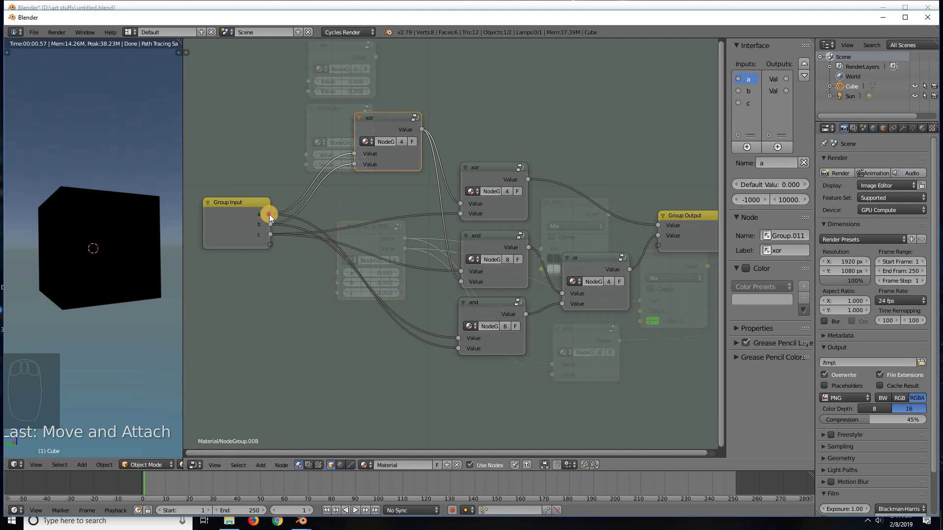
{"action": "left_click_drag", "start_coordinate": [269, 216], "coordinate": [300, 215]}
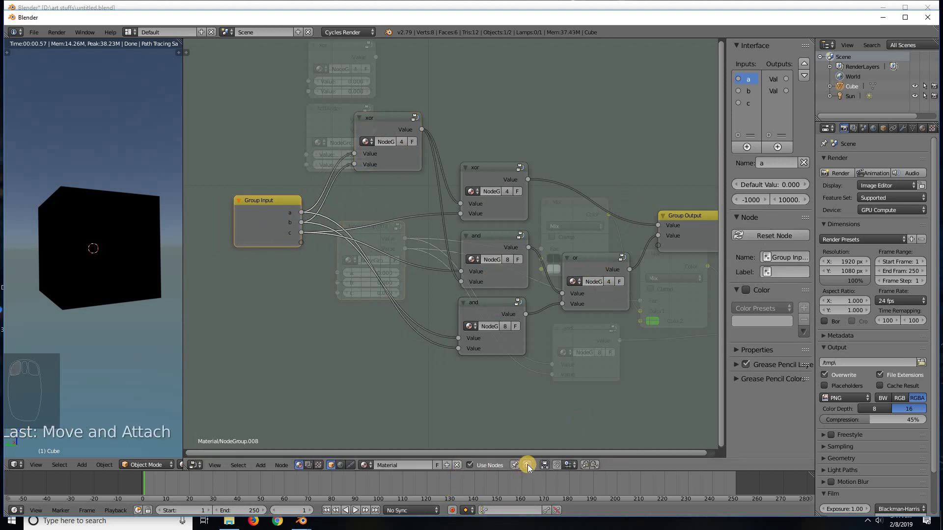
Exit the group and label its node fullAdder.
{"action": "left_click", "coordinate": [527, 464]}
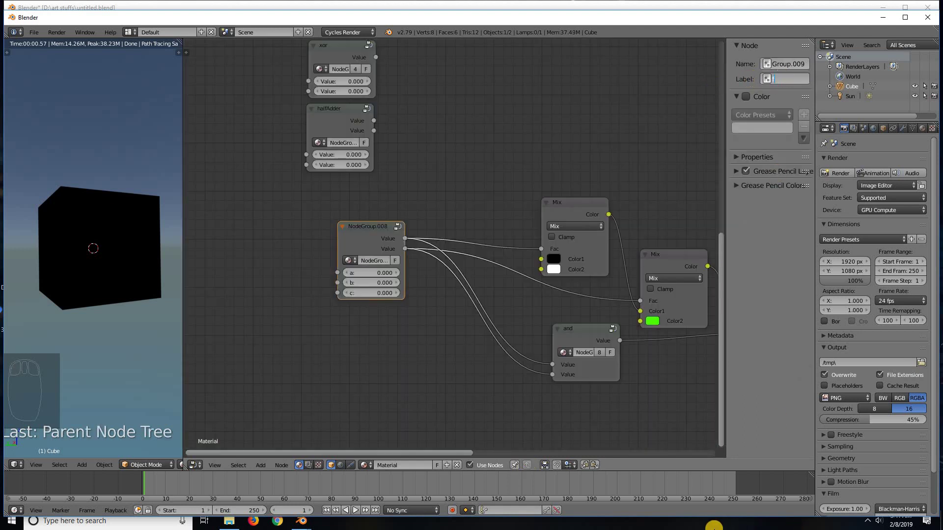
{"action": "type", "text": "fullAdder"}
{"action": "key", "text": "Return"}
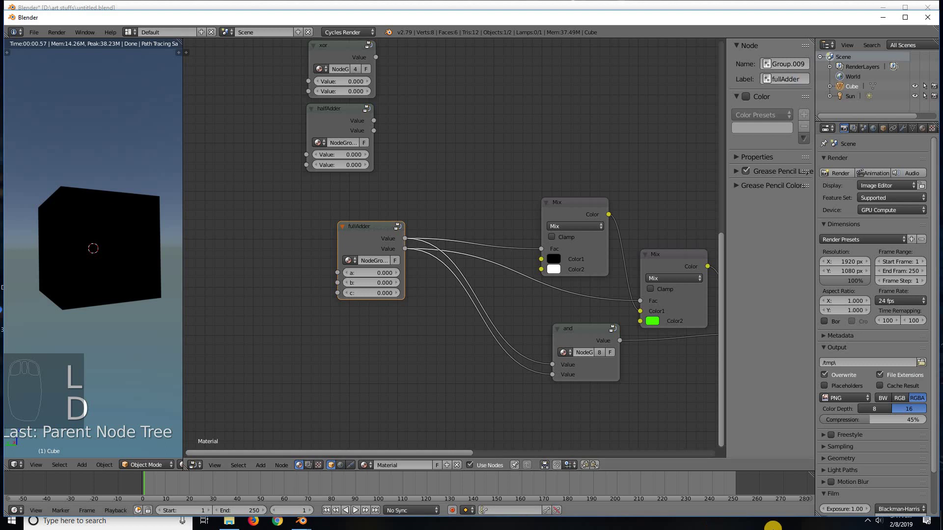
Place the fullAdder node directly beneath halfAdder and cut all its output links.
{"action": "left_click_drag", "start_coordinate": [350, 224], "coordinate": [318, 182]}
{"action": "mouse_move", "coordinate": [467, 387]}
{"action": "right_mouse_down", "text": "ctrl"}
{"action": "mouse_move", "coordinate": [602, 157]}
{"action": "mouse_move", "coordinate": [590, 147]}
{"action": "right_mouse_up", "text": "ctrl"}
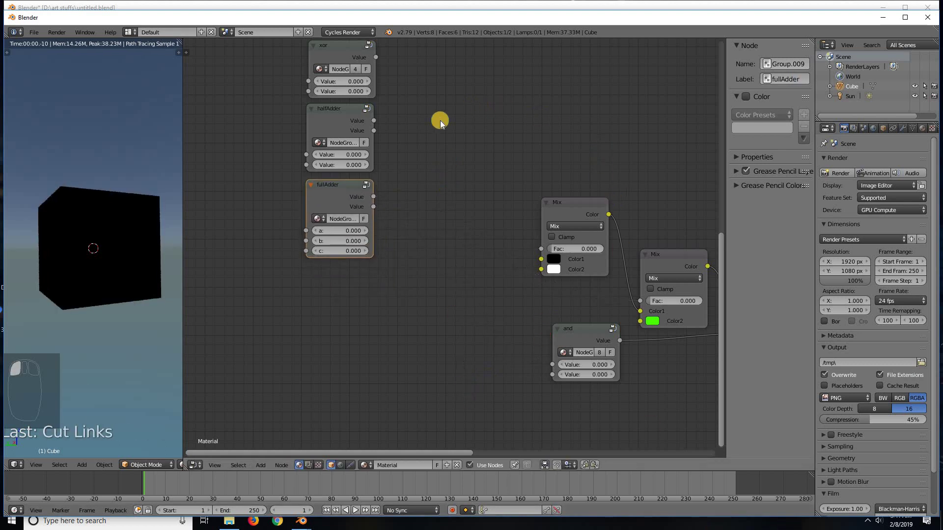
Delete the three test Mix nodes and the spare and node, keeping the Diffuse BSDF and the stacked gate groups.
{"action": "scroll", "coordinate": [503, 150], "scroll_direction": "down", "scroll_amount": 3}
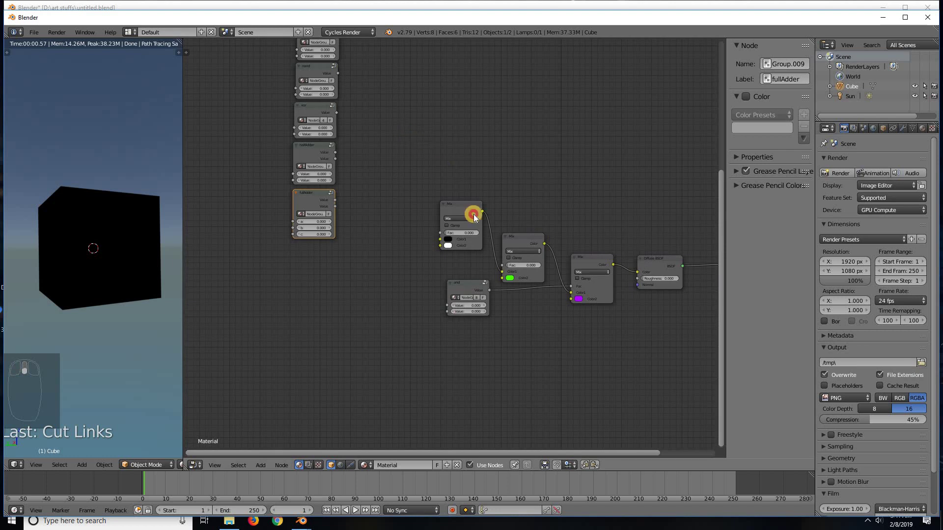
{"action": "key", "text": "b"}
{"action": "left_click_drag", "start_coordinate": [418, 137], "coordinate": [633, 347]}
{"action": "left_click", "coordinate": [313, 192], "text": "shift"}
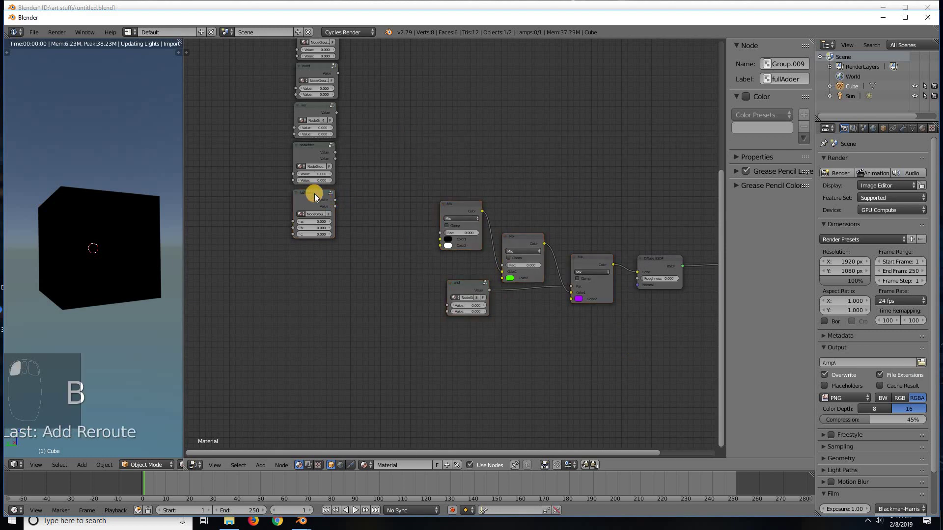
{"action": "key", "text": "s"}
{"action": "left_click", "coordinate": [394, 181]}
{"action": "key", "text": "b"}
{"action": "left_click_drag", "start_coordinate": [393, 176], "coordinate": [601, 329]}
{"action": "key", "text": "x"}
{"action": "middle_click_drag", "start_coordinate": [461, 322], "coordinate": [458, 307]}
{"action": "scroll", "coordinate": [458, 307], "scroll_direction": "down", "scroll_amount": 1}
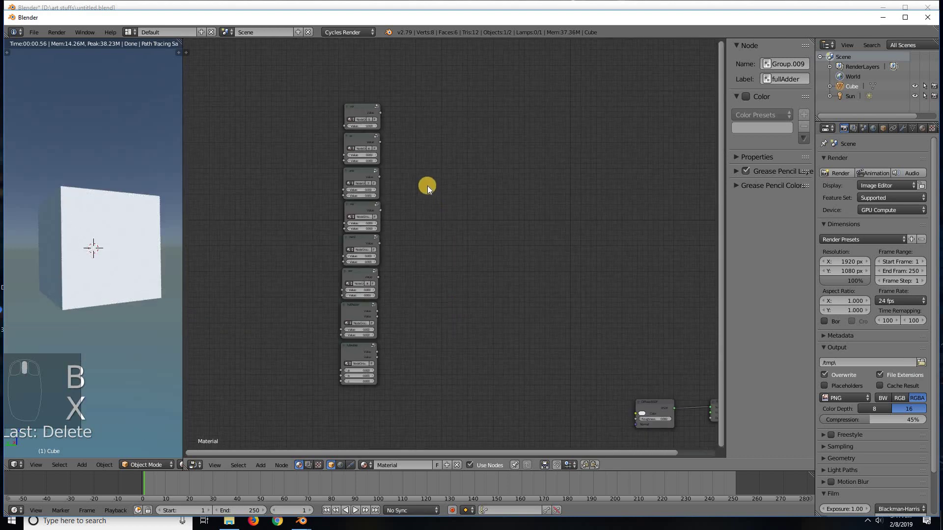
Pull halfAdder out beside xor, then link xor's output to halfAdder's first input and halfAdder's second output to xor's second input.
{"action": "middle_click_drag", "start_coordinate": [427, 186], "coordinate": [503, 204]}
{"action": "scroll", "coordinate": [502, 205], "scroll_direction": "up", "scroll_amount": 2}
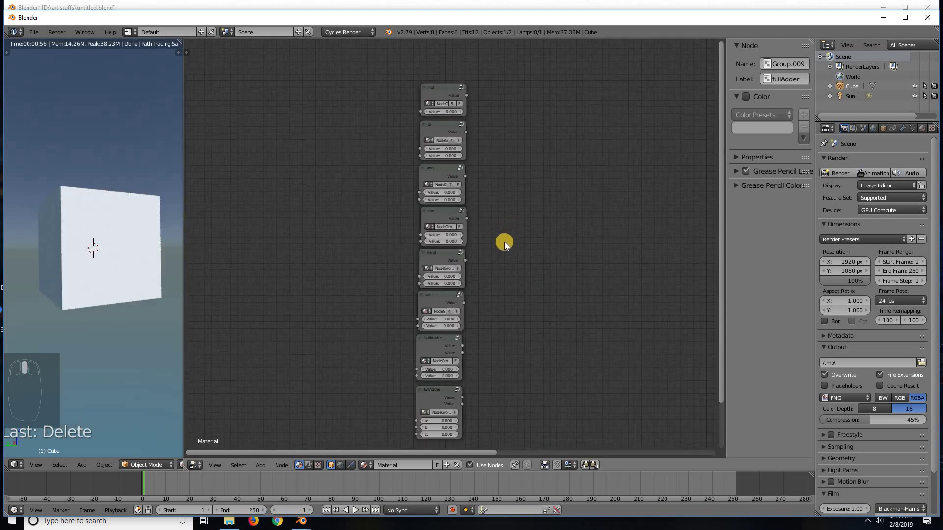
{"action": "scroll", "coordinate": [536, 271], "scroll_direction": "up", "scroll_amount": 1}
{"action": "middle_click_drag", "start_coordinate": [533, 268], "coordinate": [520, 248]}
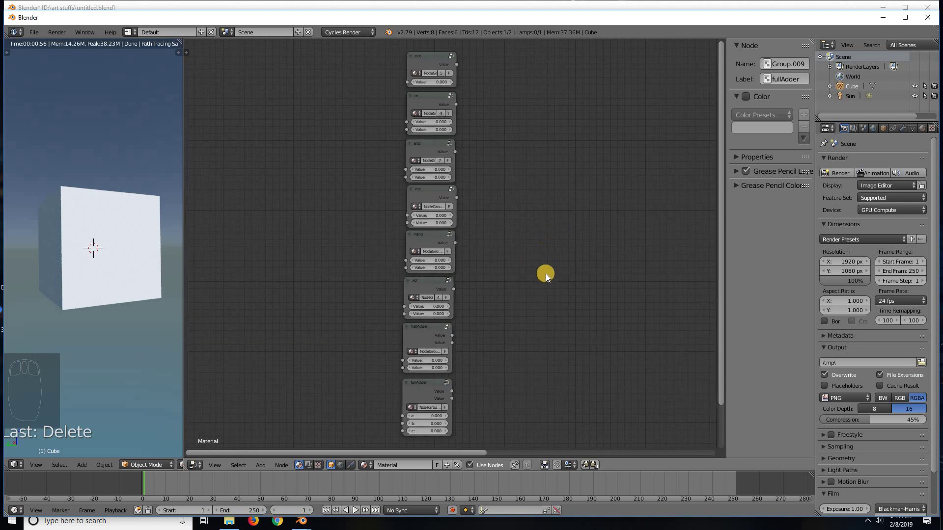
{"action": "scroll", "coordinate": [546, 287], "scroll_direction": "up", "scroll_amount": 1}
{"action": "left_click_drag", "start_coordinate": [413, 336], "coordinate": [499, 321]}
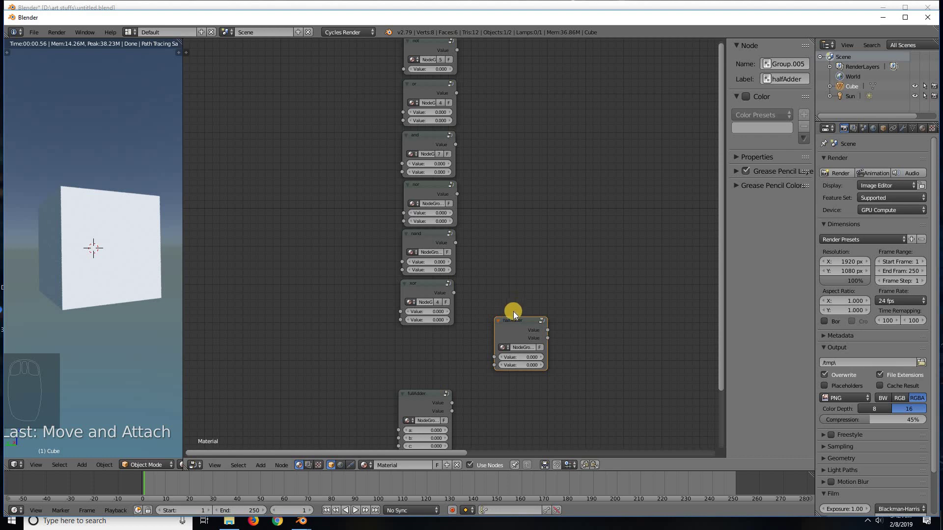
{"action": "scroll", "coordinate": [515, 309], "scroll_direction": "up", "scroll_amount": 3}
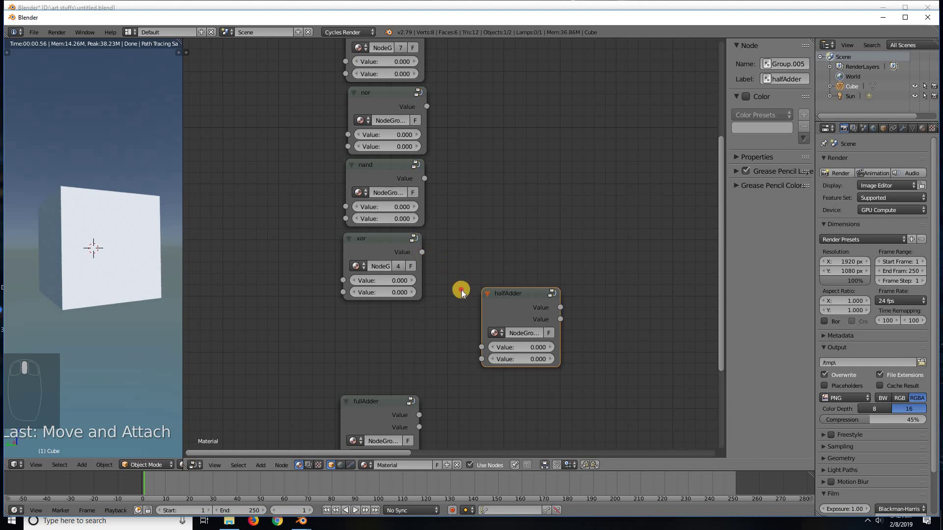
{"action": "left_click_drag", "start_coordinate": [461, 290], "coordinate": [479, 347]}
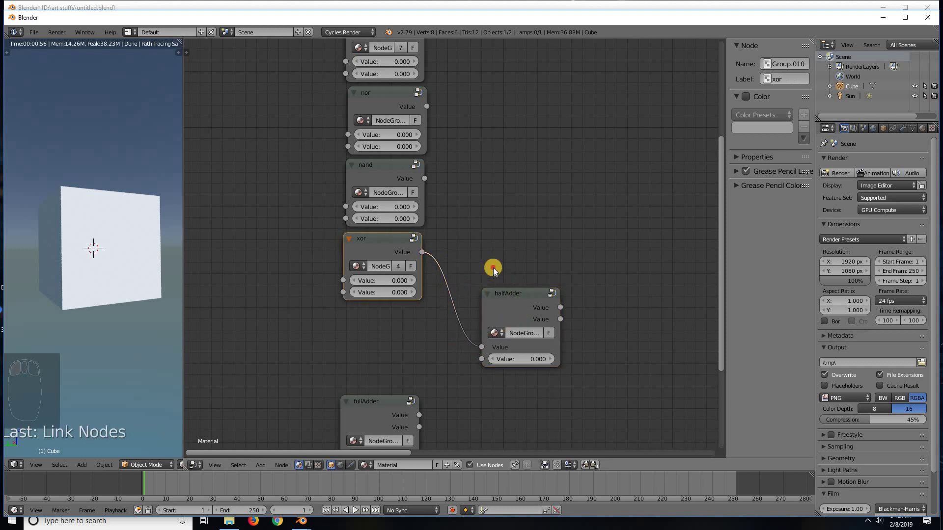
{"action": "left_click_drag", "start_coordinate": [519, 309], "coordinate": [338, 292]}
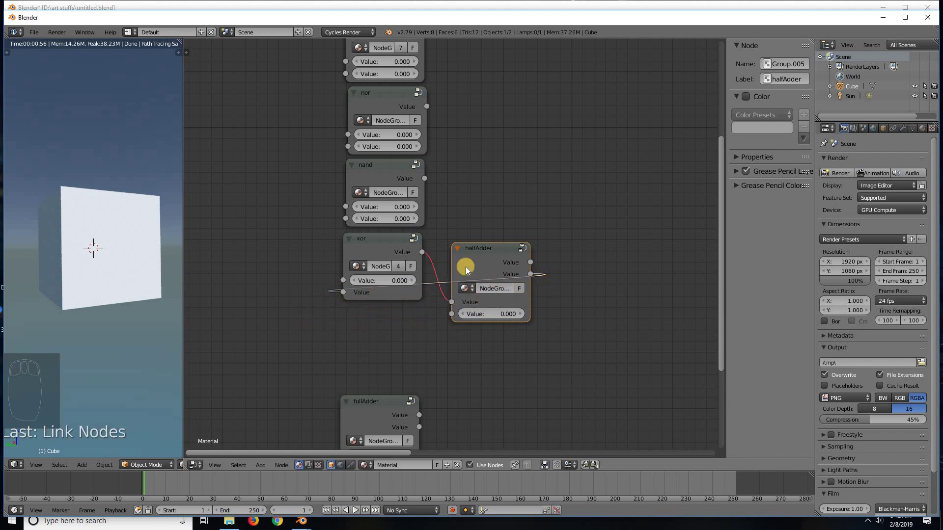
Cut the links between xor and halfAdder and return halfAdder to the stack directly beneath xor.
{"action": "left_click_drag", "start_coordinate": [511, 248], "coordinate": [590, 226]}
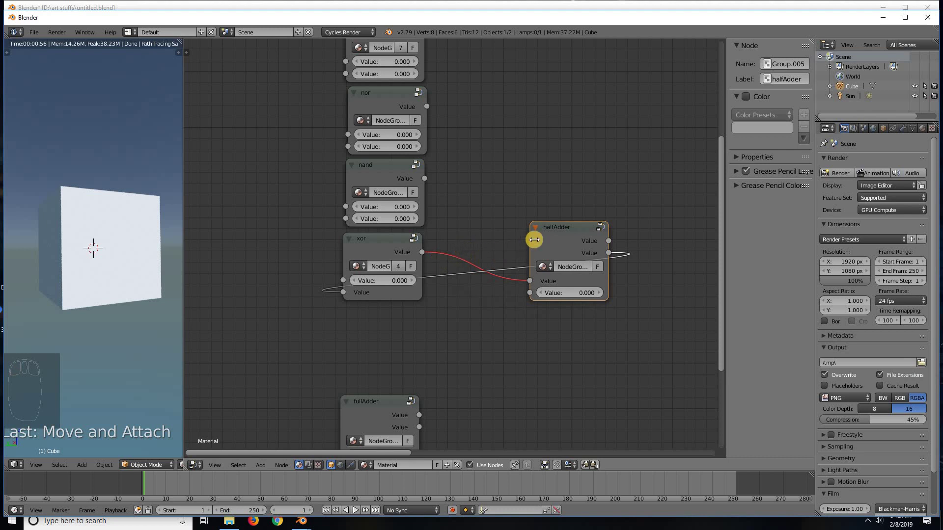
{"action": "left_click_drag", "start_coordinate": [543, 261], "coordinate": [536, 256]}
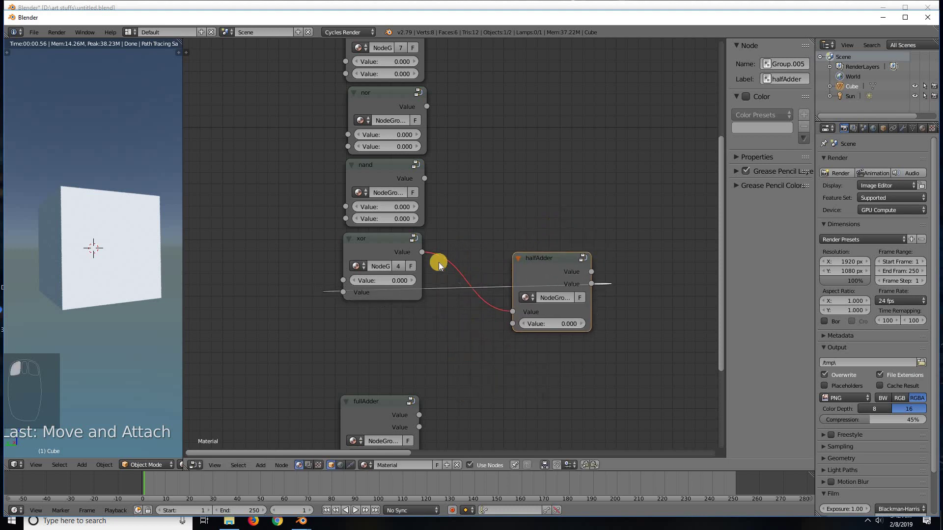
{"action": "right_click_drag", "start_coordinate": [443, 266], "coordinate": [465, 285], "text": "ctrl"}
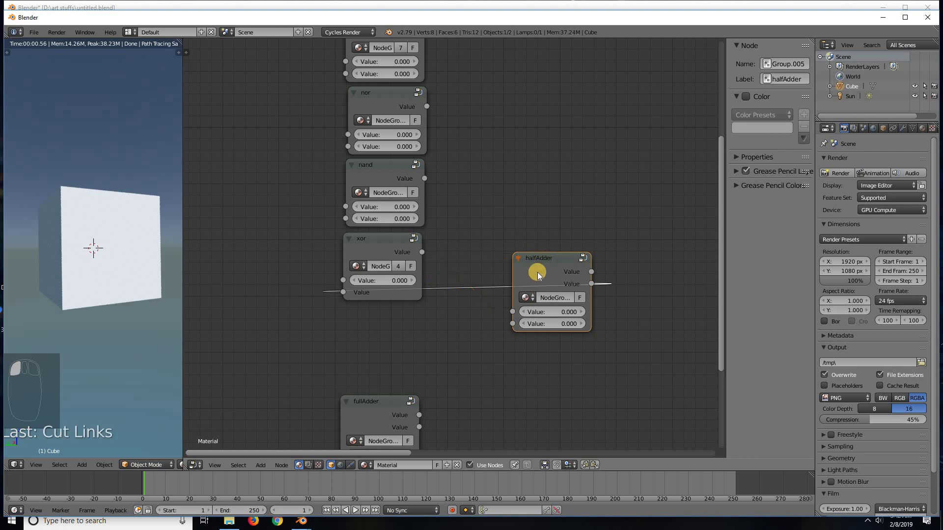
{"action": "left_click_drag", "start_coordinate": [525, 265], "coordinate": [370, 311]}
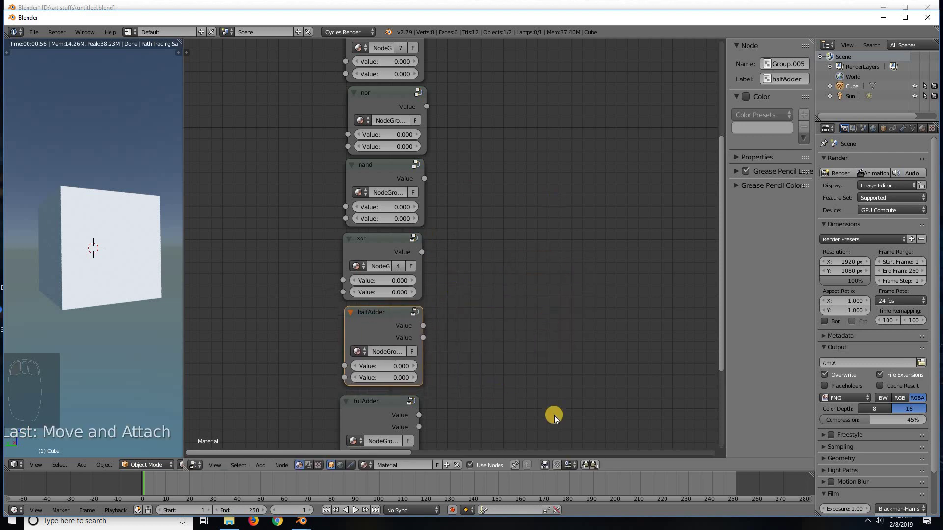
Link the or node's output to the not node's input, and the and node's output to or's first input.
{"action": "scroll", "coordinate": [562, 264], "scroll_direction": "down", "scroll_amount": 4}
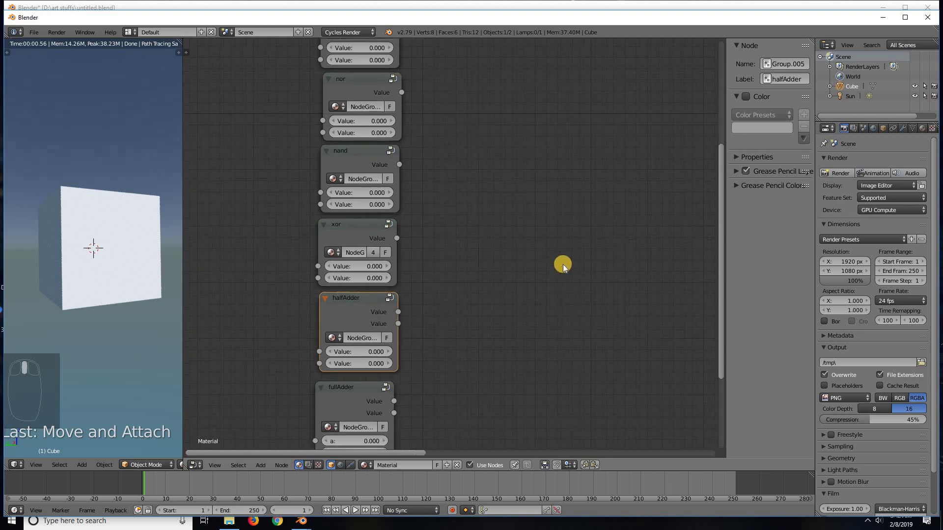
{"action": "middle_click_drag", "start_coordinate": [555, 266], "coordinate": [581, 354]}
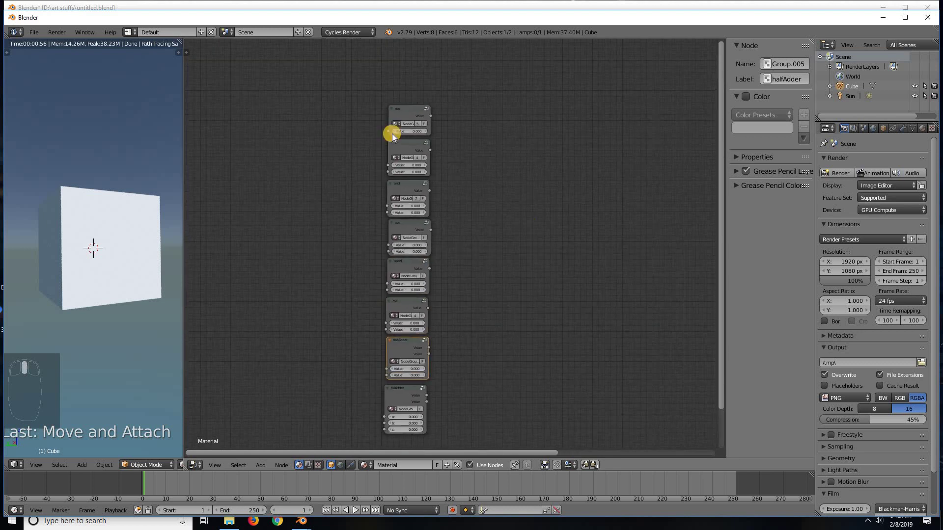
{"action": "left_click", "coordinate": [405, 102]}
{"action": "left_click", "coordinate": [395, 136]}
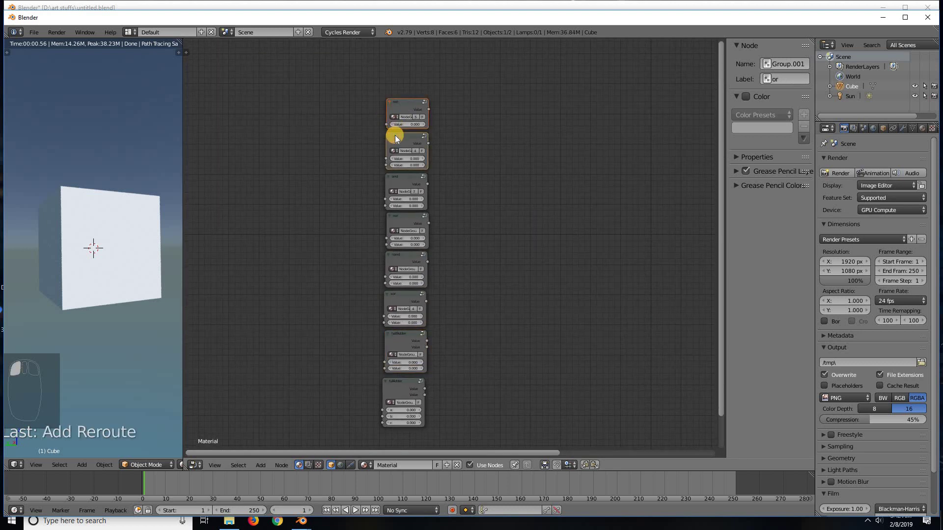
{"action": "key", "text": "f"}
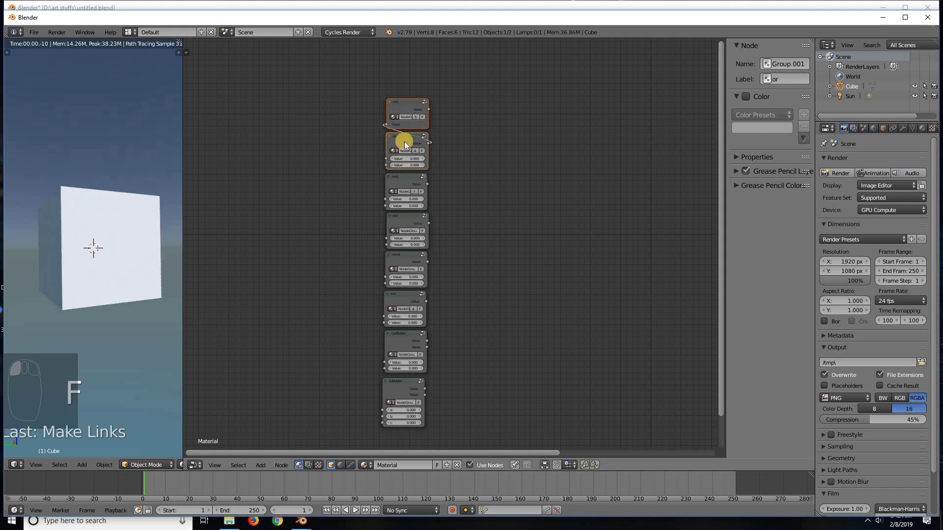
{"action": "left_click", "coordinate": [402, 176]}
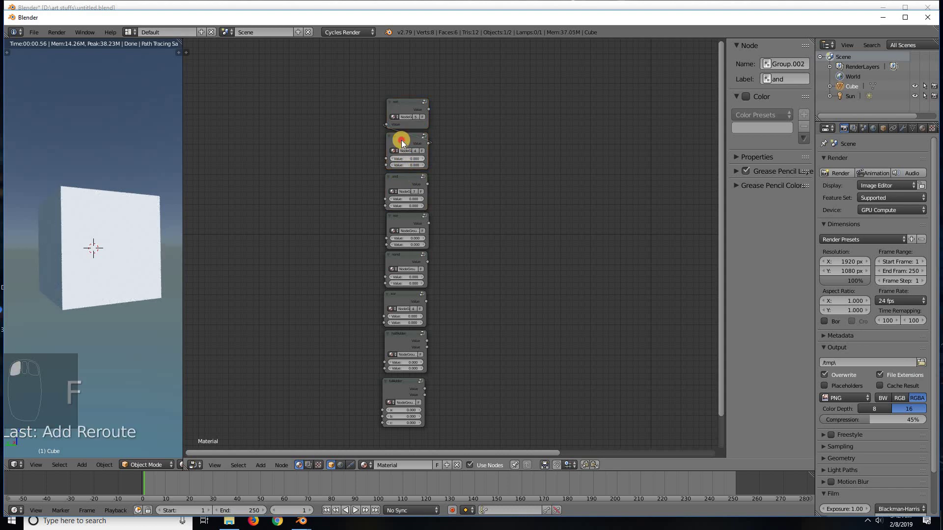
{"action": "left_click", "coordinate": [401, 140]}
{"action": "left_click", "coordinate": [401, 177], "text": "shift"}
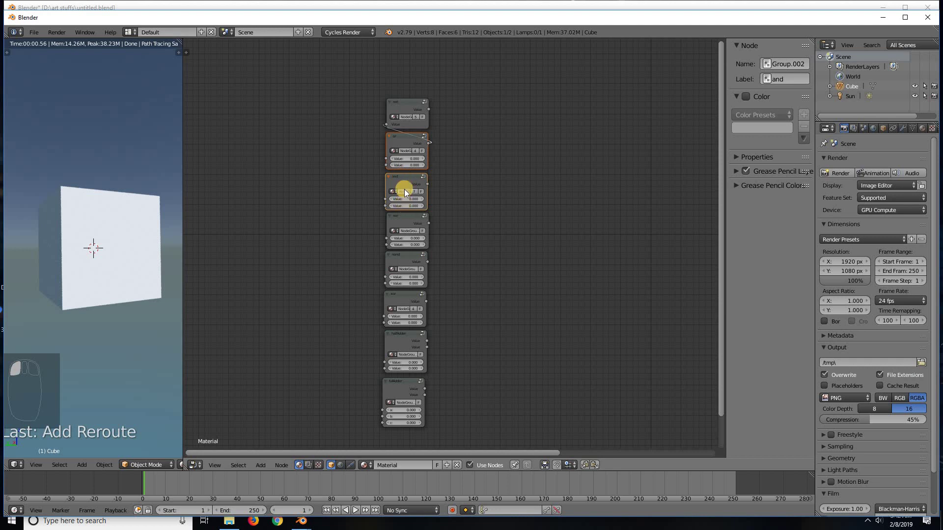
{"action": "key", "text": "f"}
Link the and node's output to nor, then link nand's output to nor's first input.
{"action": "left_click", "coordinate": [404, 216], "text": "shift"}
{"action": "key", "text": "f"}
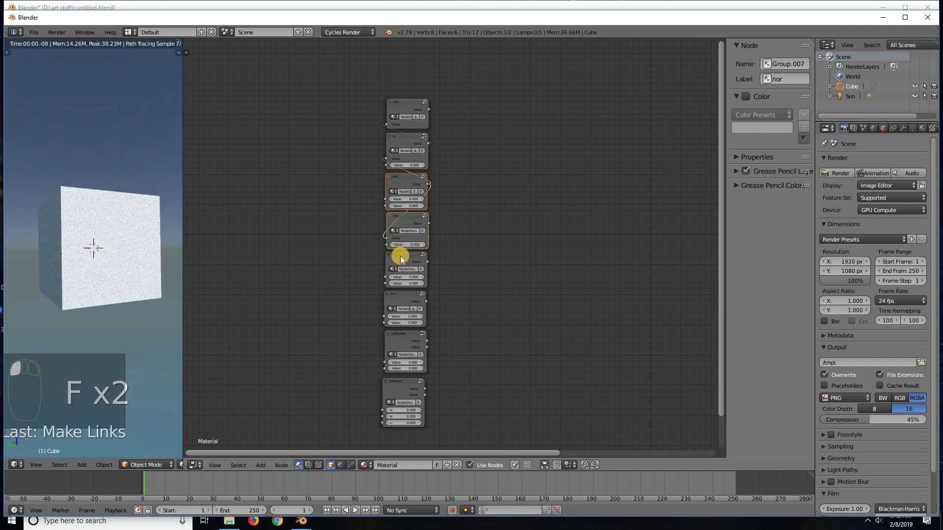
{"action": "left_click", "coordinate": [403, 273]}
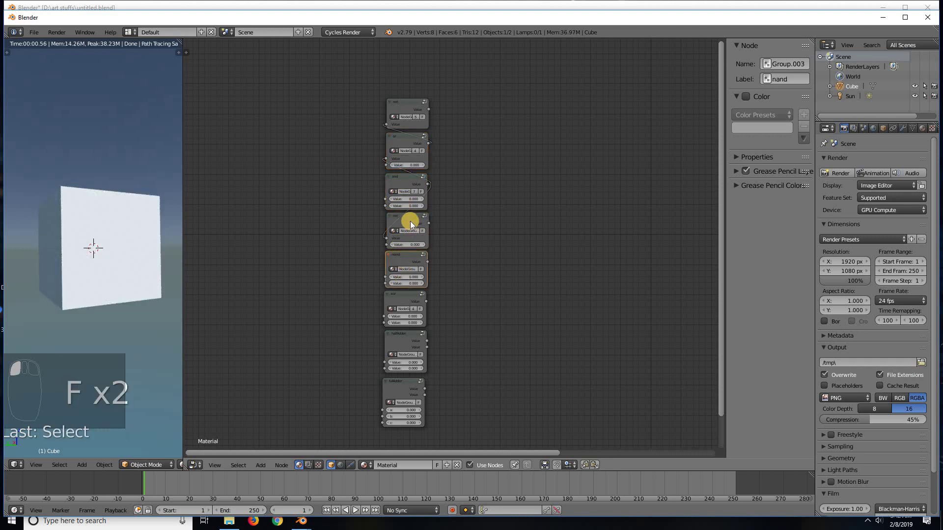
{"action": "left_click", "coordinate": [411, 220], "text": "shift"}
{"action": "left_click", "coordinate": [409, 257], "text": "shift"}
{"action": "key", "text": "f"}
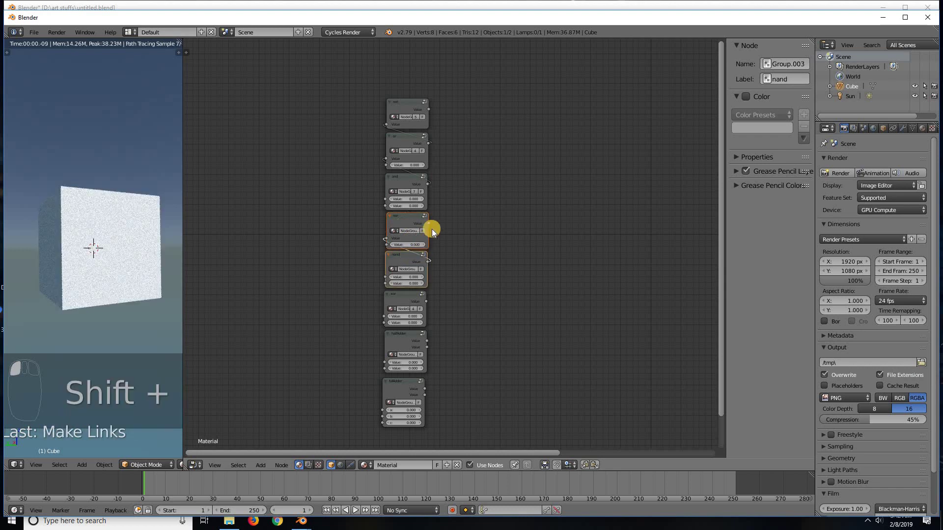
Link the and node's output to nor's second input and cut the link from nand to nor.
{"action": "scroll", "coordinate": [435, 226], "scroll_direction": "up", "scroll_amount": 3}
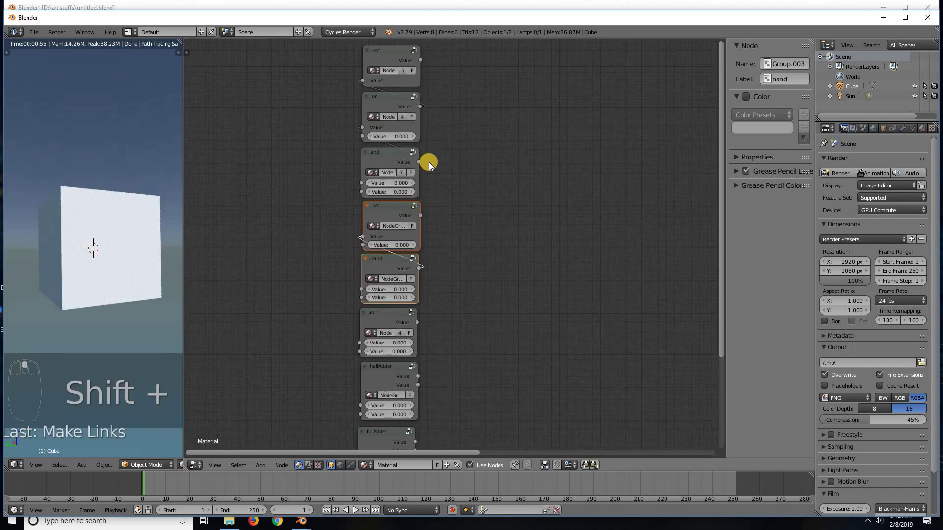
{"action": "left_click_drag", "start_coordinate": [420, 161], "coordinate": [364, 245]}
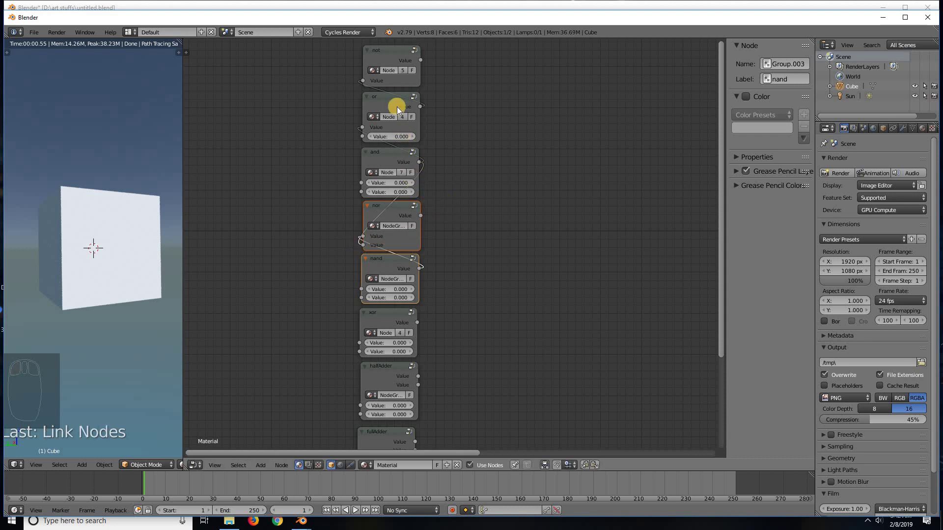
{"action": "scroll", "coordinate": [450, 221], "scroll_direction": "up", "scroll_amount": 2}
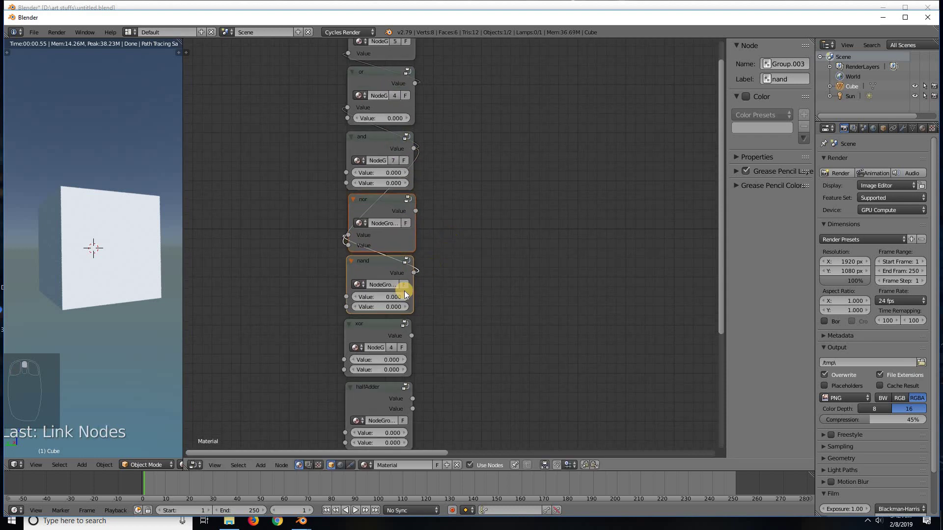
{"action": "scroll", "coordinate": [440, 243], "scroll_direction": "down", "scroll_amount": 3}
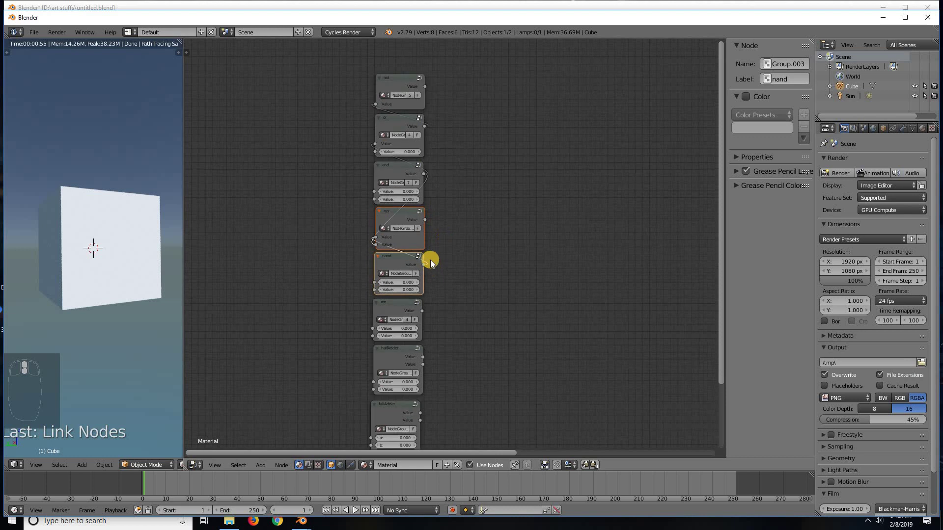
{"action": "left_click_drag", "start_coordinate": [425, 264], "coordinate": [401, 268]}
{"action": "left_click", "coordinate": [415, 252]}
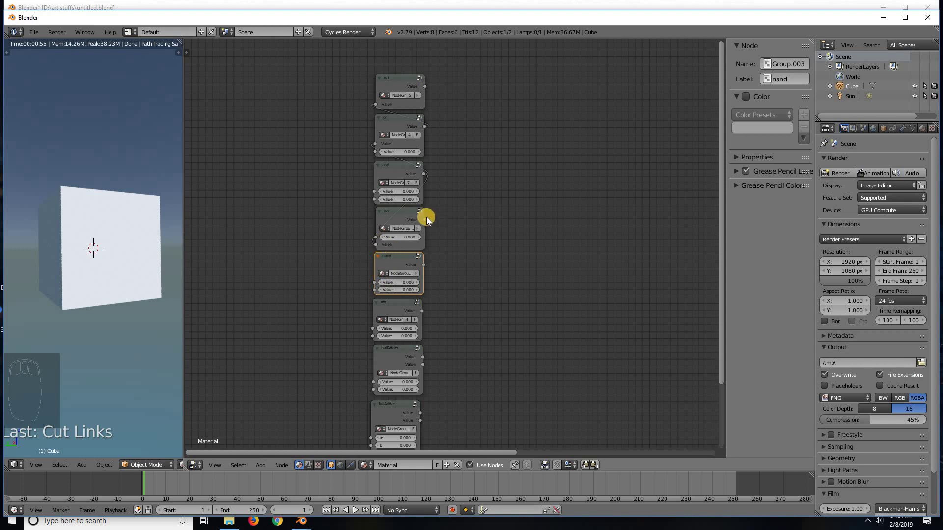
Link nor to nand's first input, nand to not, not to or's second input, and or to the and node's first input.
{"action": "left_click_drag", "start_coordinate": [425, 219], "coordinate": [377, 106]}
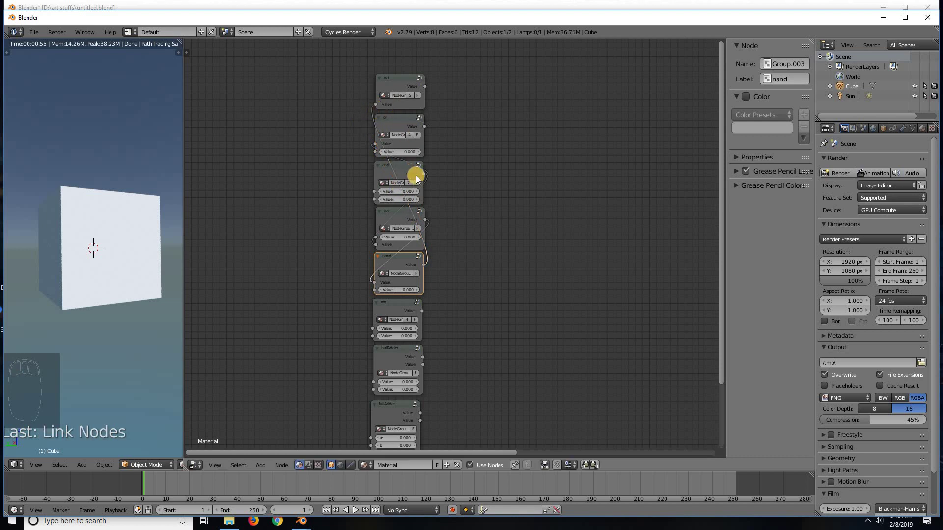
{"action": "scroll", "coordinate": [415, 174], "scroll_direction": "up", "scroll_amount": 3}
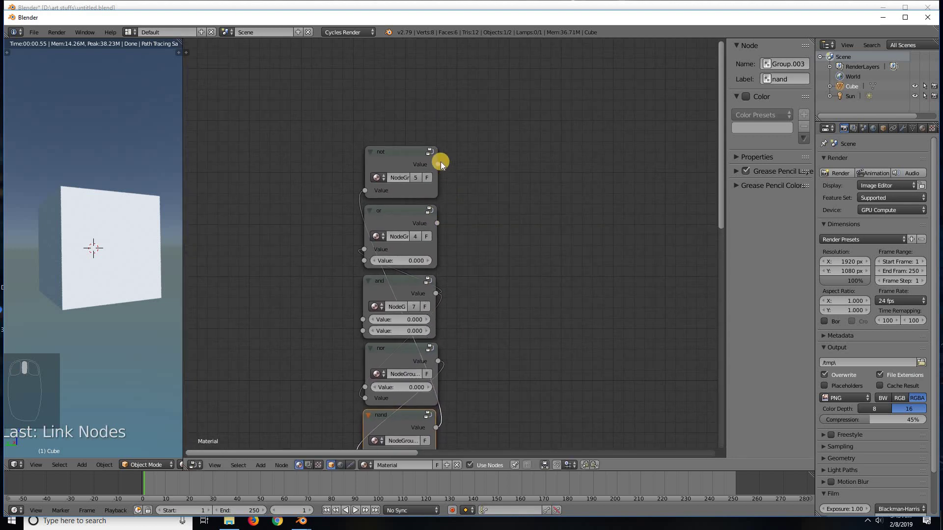
{"action": "left_click_drag", "start_coordinate": [438, 163], "coordinate": [364, 261]}
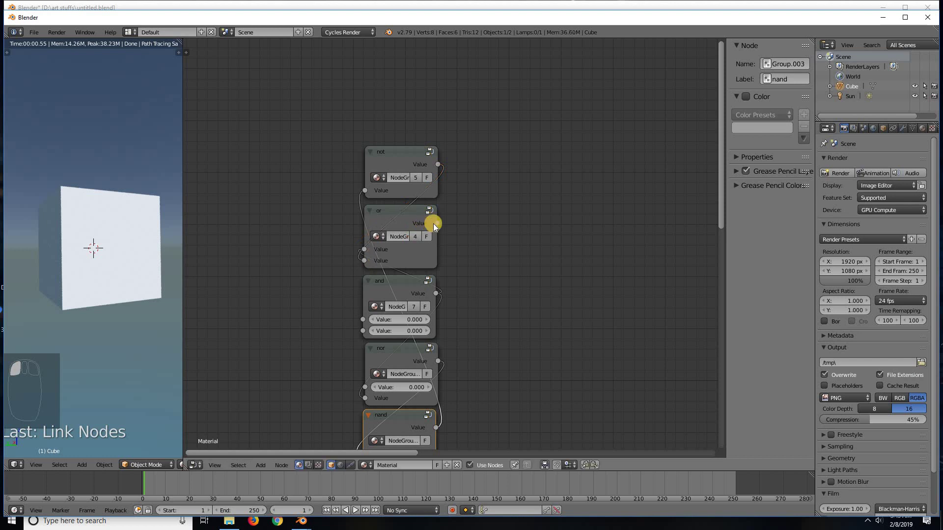
{"action": "left_click_drag", "start_coordinate": [437, 224], "coordinate": [363, 319]}
Cut all the links between the stacked gate nodes.
{"action": "scroll", "coordinate": [467, 204], "scroll_direction": "down", "scroll_amount": 3}
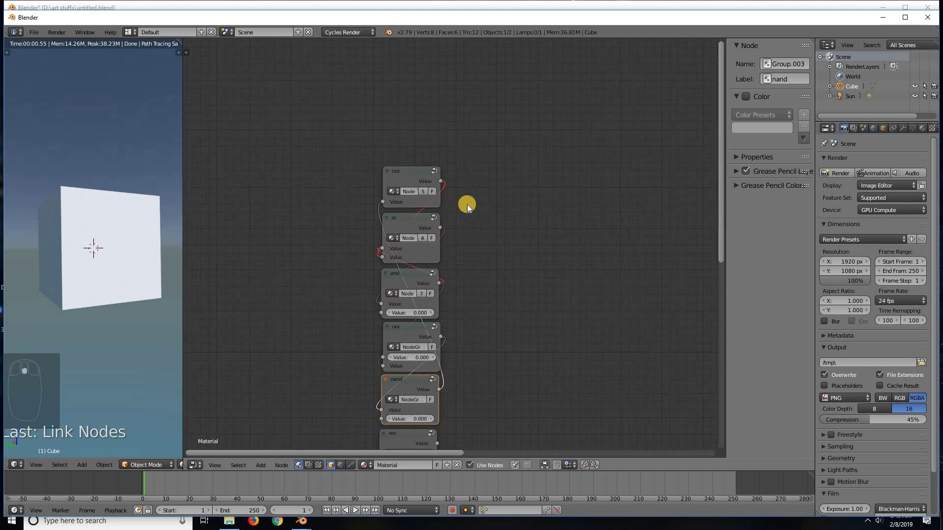
{"action": "key", "text": "b"}
{"action": "mouse_move", "coordinate": [382, 168]}
{"action": "left_mouse_down"}
{"action": "mouse_move", "coordinate": [431, 272]}
{"action": "mouse_move", "coordinate": [359, 191]}
{"action": "mouse_move", "coordinate": [420, 201]}
{"action": "mouse_move", "coordinate": [403, 194]}
{"action": "mouse_move", "coordinate": [467, 364]}
{"action": "mouse_move", "coordinate": [452, 219]}
{"action": "mouse_move", "coordinate": [397, 152]}
{"action": "left_mouse_up"}
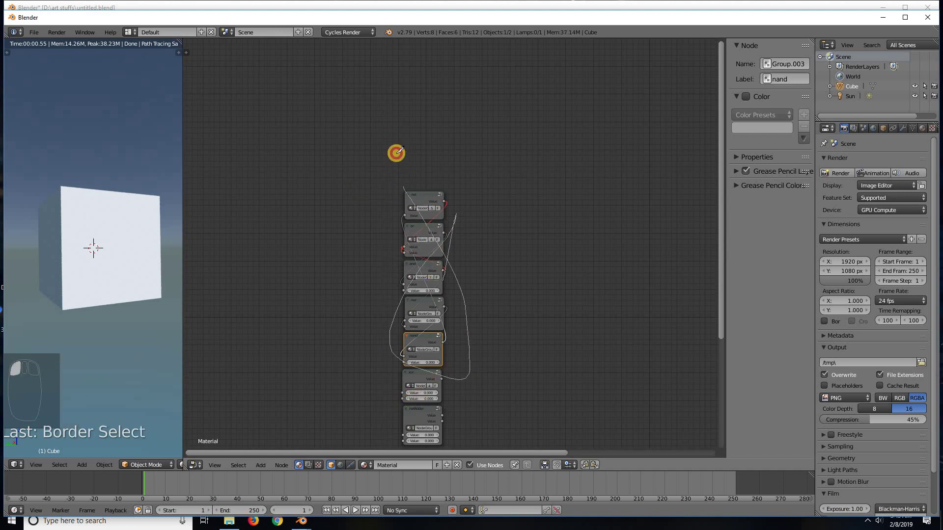
{"action": "mouse_move", "coordinate": [397, 152]}
{"action": "right_mouse_down", "text": "ctrl"}
{"action": "mouse_move", "coordinate": [458, 386]}
{"action": "mouse_move", "coordinate": [497, 347]}
{"action": "right_mouse_up", "text": "ctrl"}
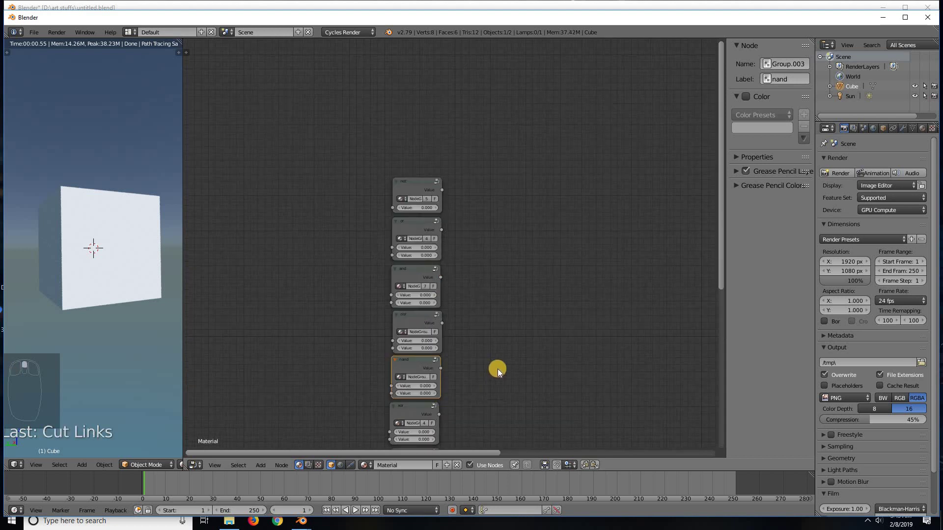
{"action": "scroll", "coordinate": [508, 347], "scroll_direction": "up", "scroll_amount": 1}
{"action": "middle_click_drag", "start_coordinate": [465, 335], "coordinate": [480, 225]}
{"action": "middle_click_drag", "start_coordinate": [514, 258], "coordinate": [480, 230]}
{"action": "scroll", "coordinate": [481, 230], "scroll_direction": "down", "scroll_amount": 2}
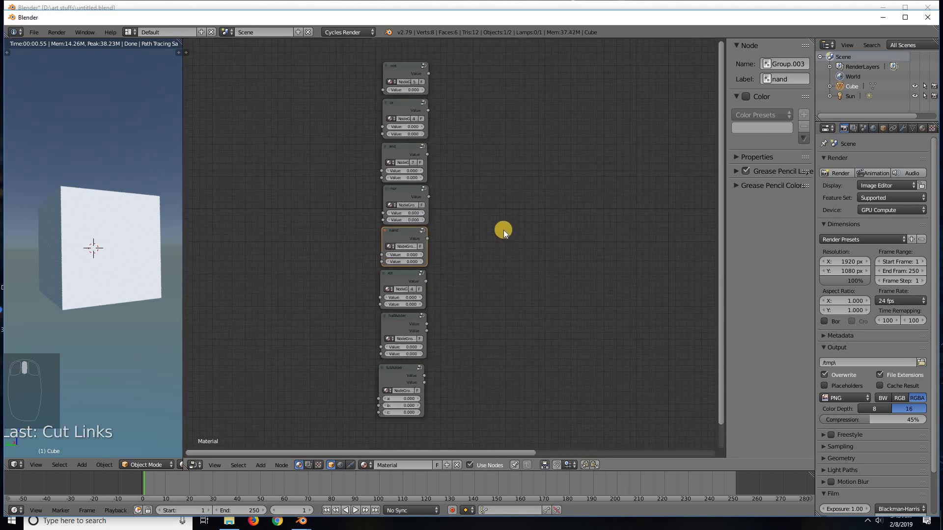
{"action": "scroll", "coordinate": [469, 235], "scroll_direction": "up", "scroll_amount": 2}
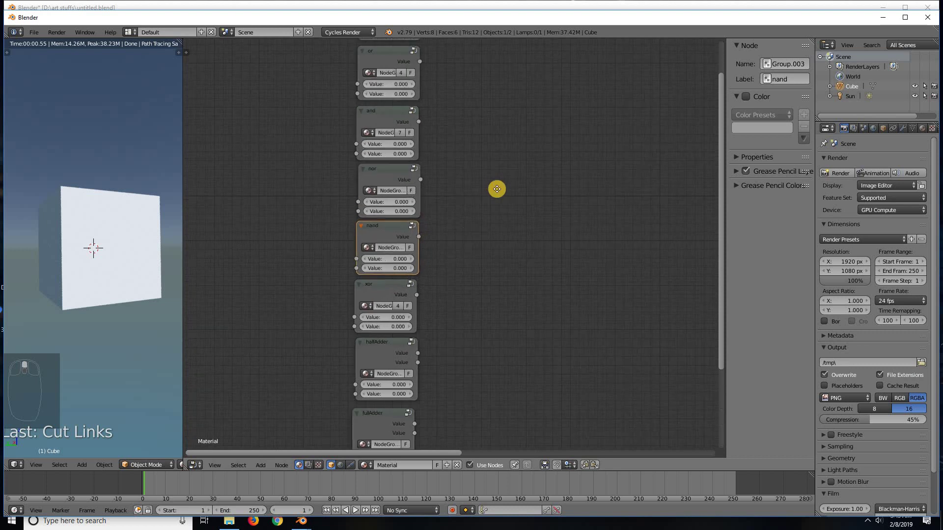
Examine the complete stack of labelled gate node groups, from not down to fullAdder.
{"action": "middle_click_drag", "start_coordinate": [497, 190], "coordinate": [498, 296]}
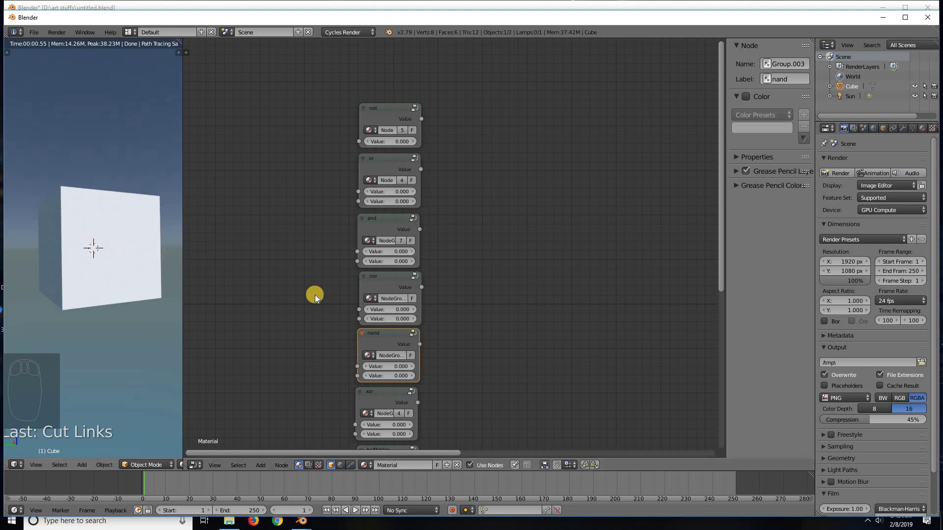
{"action": "key", "text": "a"}
{"action": "scroll", "coordinate": [524, 317], "scroll_direction": "down", "scroll_amount": 2}
{"action": "middle_click_drag", "start_coordinate": [493, 274], "coordinate": [470, 267]}
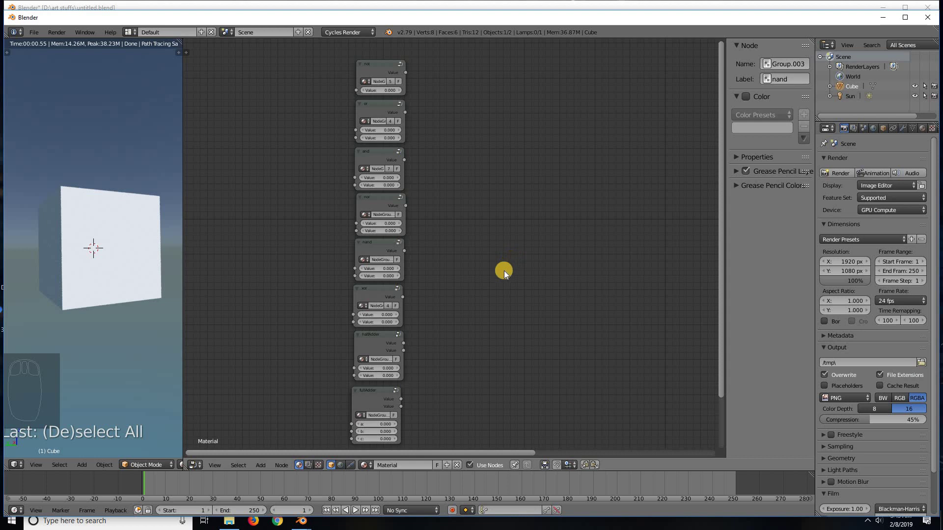
{"action": "scroll", "coordinate": [504, 271], "scroll_direction": "down", "scroll_amount": 1}
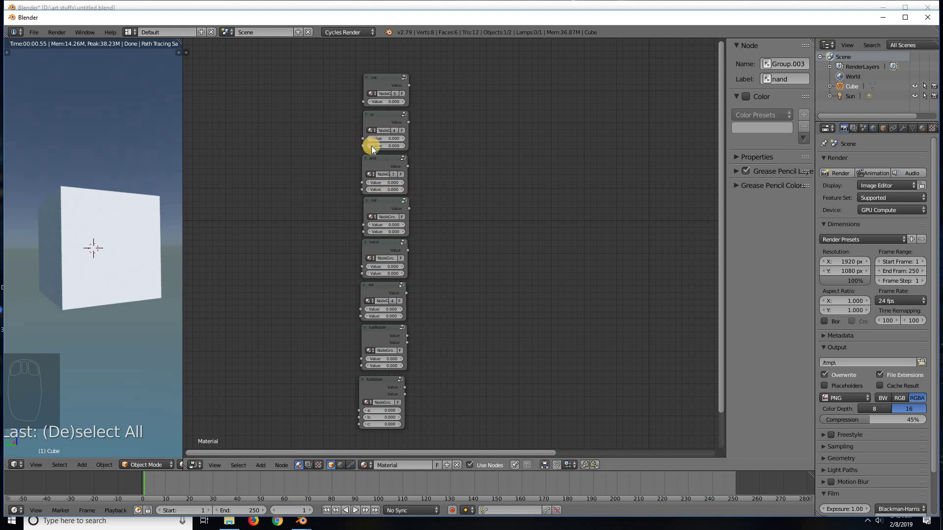
{"action": "scroll", "coordinate": [402, 176], "scroll_direction": "up", "scroll_amount": 3}
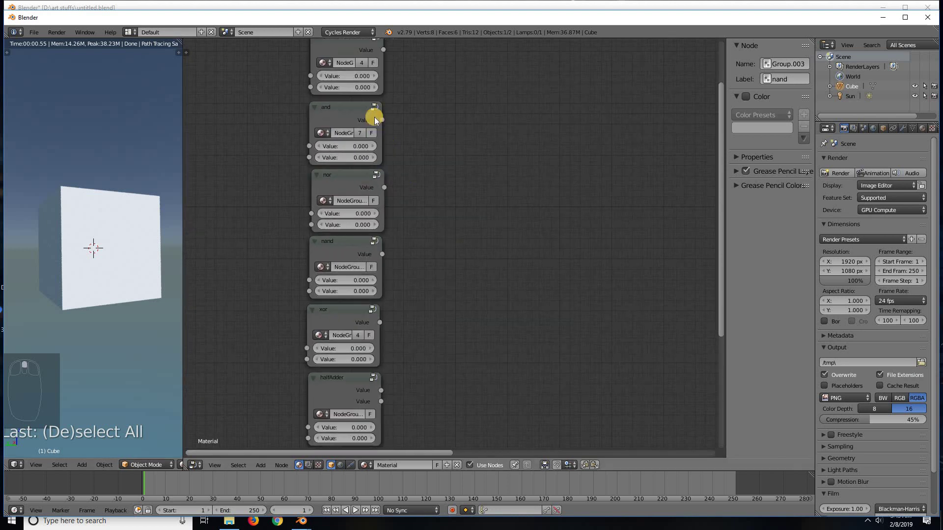
{"action": "left_click_drag", "start_coordinate": [382, 120], "coordinate": [516, 178]}
{"action": "scroll", "coordinate": [509, 187], "scroll_direction": "down", "scroll_amount": 3}
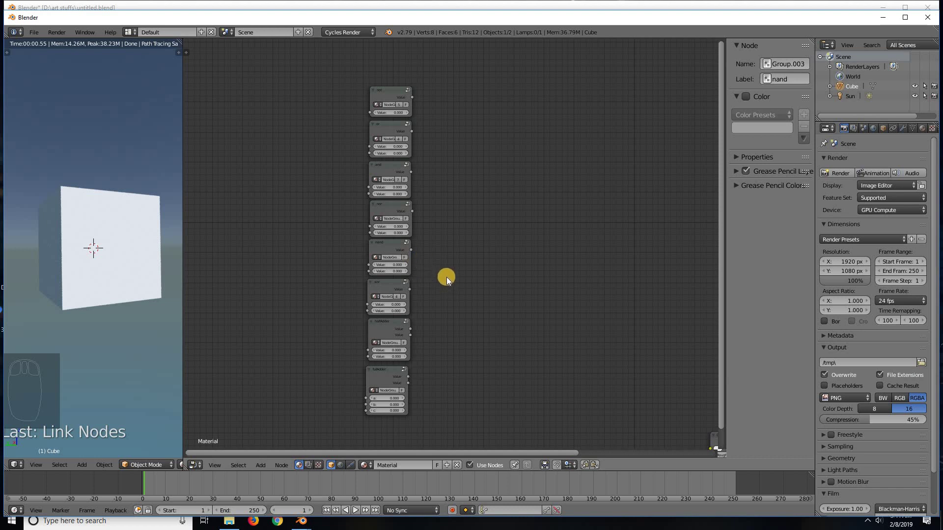
{"action": "middle_click_drag", "start_coordinate": [330, 181], "coordinate": [373, 181]}
{"action": "scroll", "coordinate": [364, 184], "scroll_direction": "down", "scroll_amount": 1}
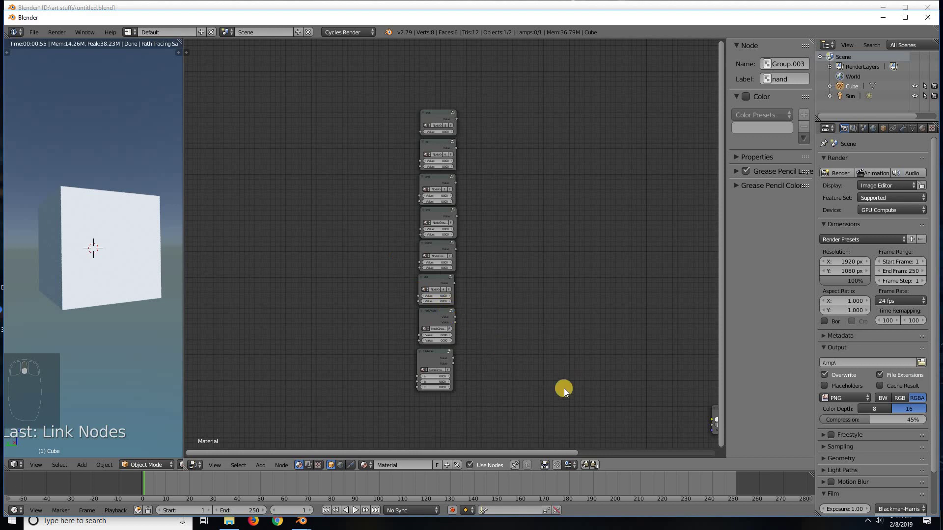
{"action": "scroll", "coordinate": [555, 373], "scroll_direction": "up", "scroll_amount": 1}
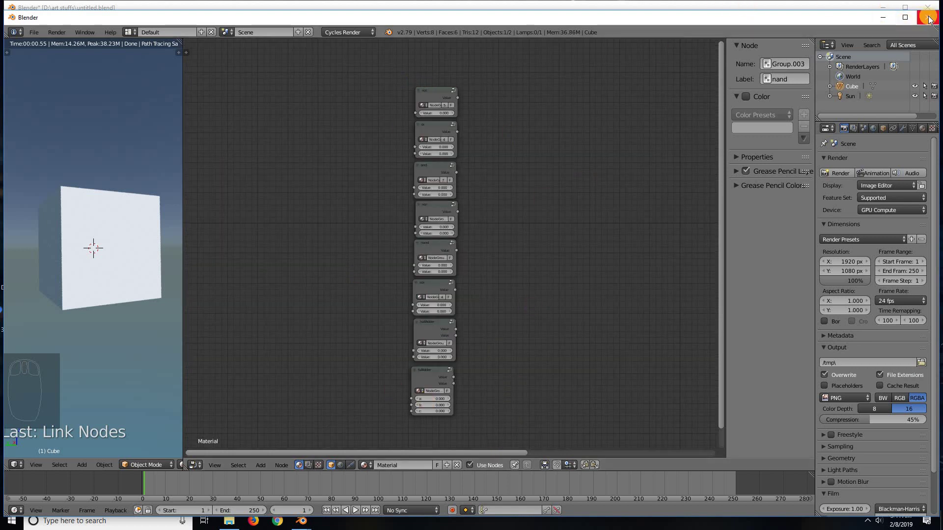
Close the gate library's Blender window and switch to the one with untitled.blend.
{"action": "scroll", "coordinate": [55, 468], "scroll_direction": "down", "scroll_amount": 5}
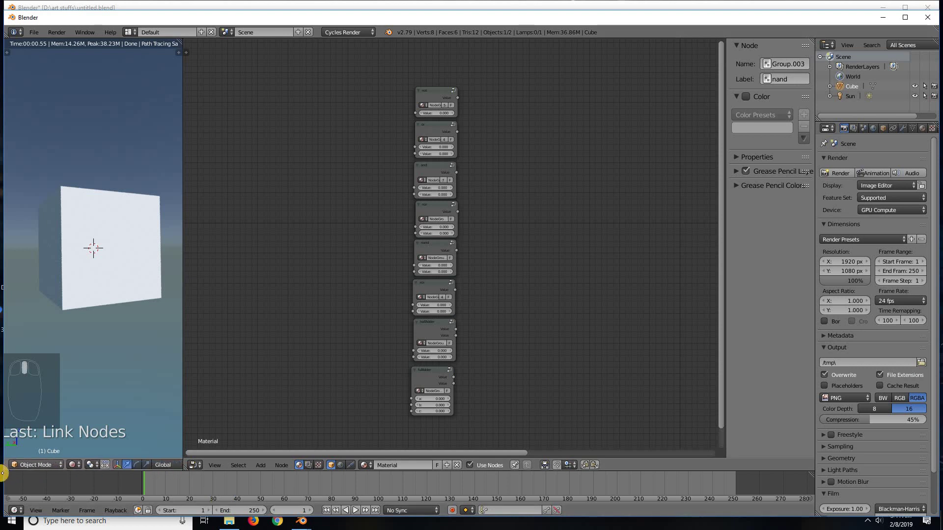
{"action": "scroll", "coordinate": [15, 464], "scroll_direction": "down", "scroll_amount": 3}
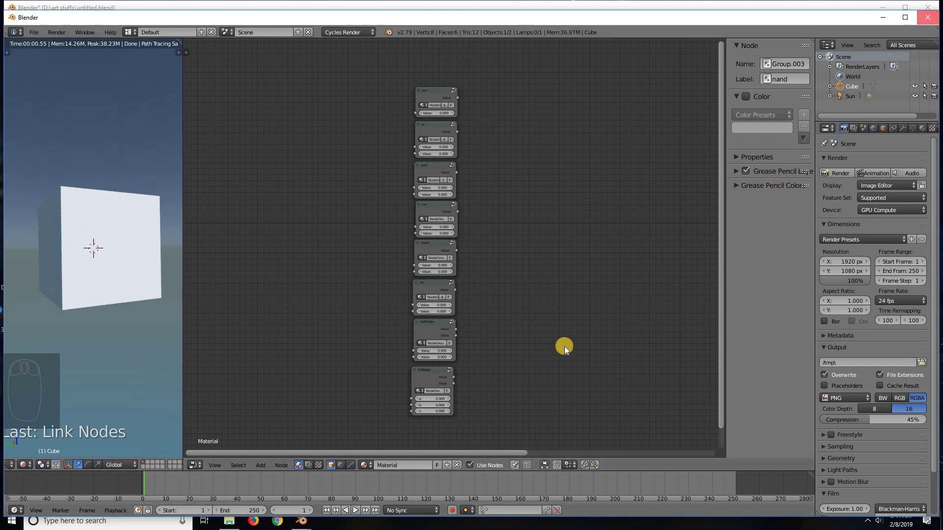
{"action": "left_click", "coordinate": [473, 294]}
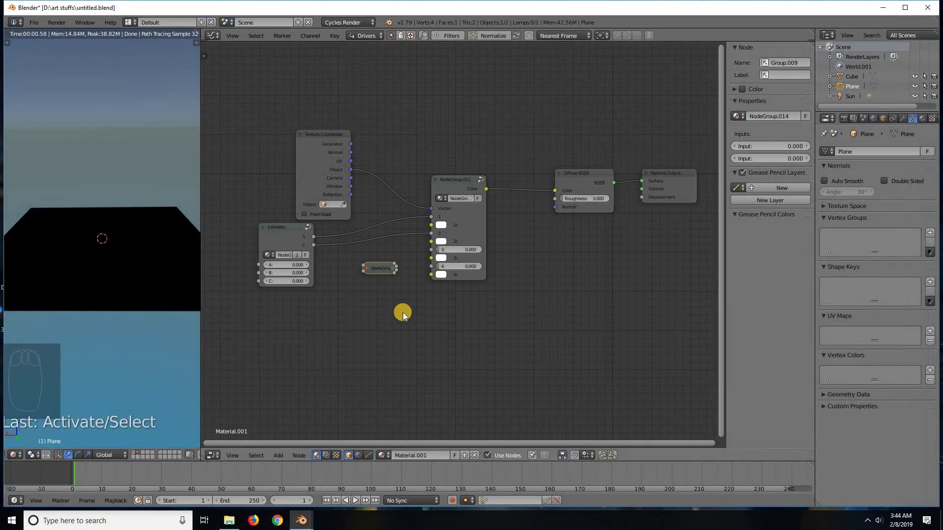
Examine the nodes inside the NodeGroup.011 group, and return to the parent node tree.
{"action": "scroll", "coordinate": [373, 310], "scroll_direction": "down", "scroll_amount": 1}
{"action": "middle_click_drag", "start_coordinate": [425, 315], "coordinate": [496, 320]}
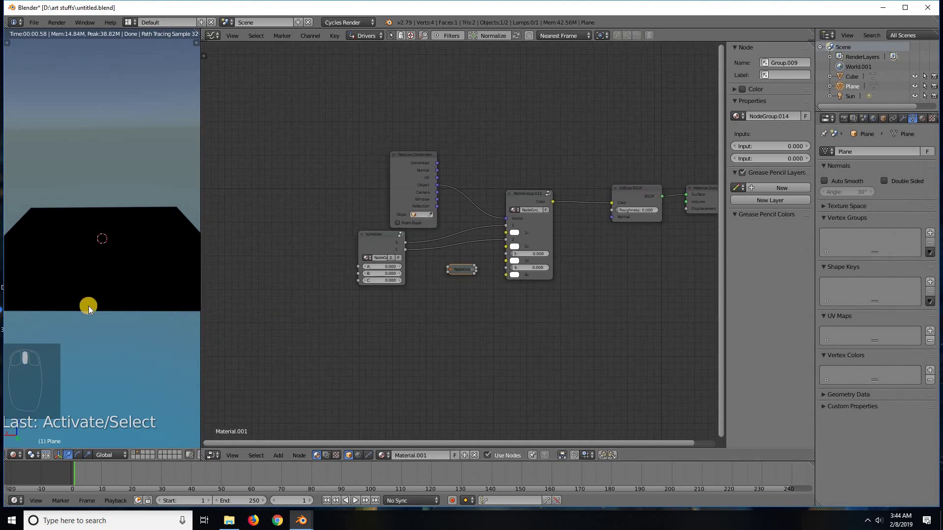
{"action": "middle_click_drag", "start_coordinate": [89, 305], "coordinate": [632, 355]}
{"action": "scroll", "coordinate": [568, 331], "scroll_direction": "up", "scroll_amount": 4}
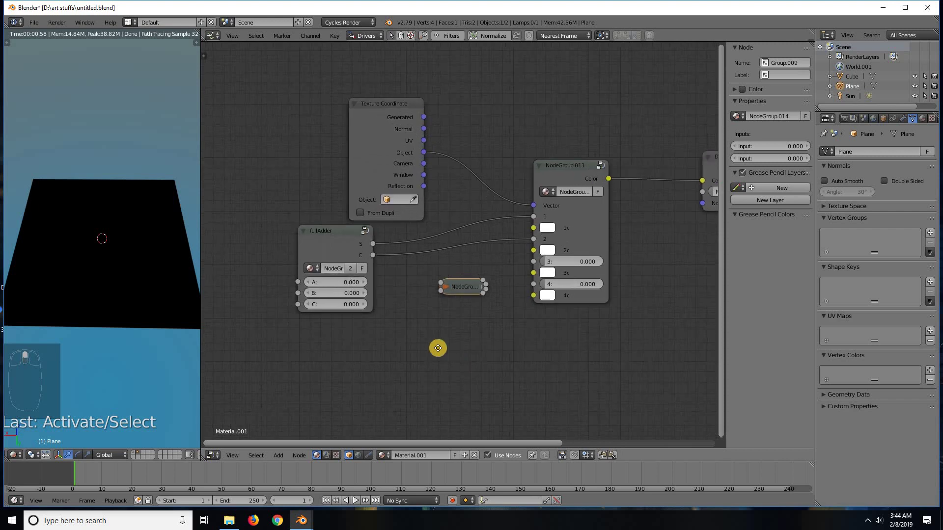
{"action": "left_click_drag", "start_coordinate": [454, 177], "coordinate": [468, 143]}
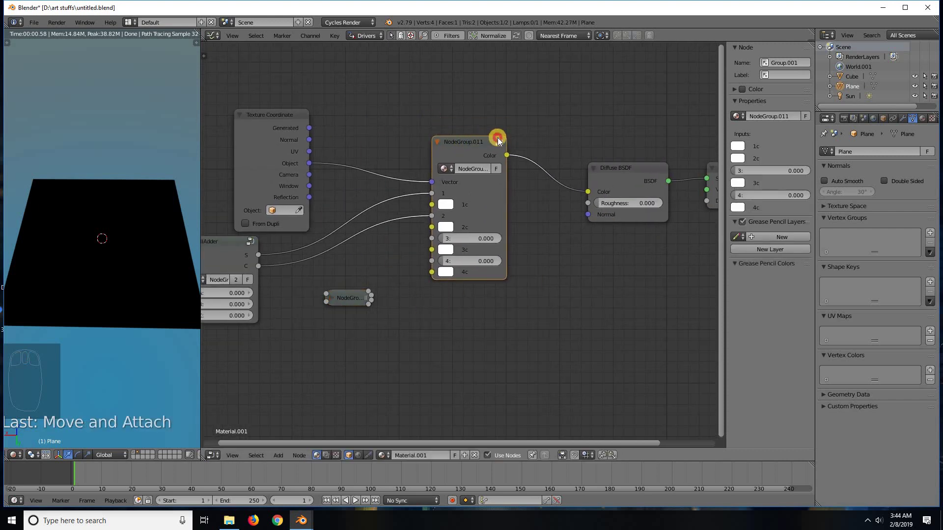
{"action": "left_click", "coordinate": [498, 139]}
{"action": "middle_click_drag", "start_coordinate": [453, 97], "coordinate": [426, 183]}
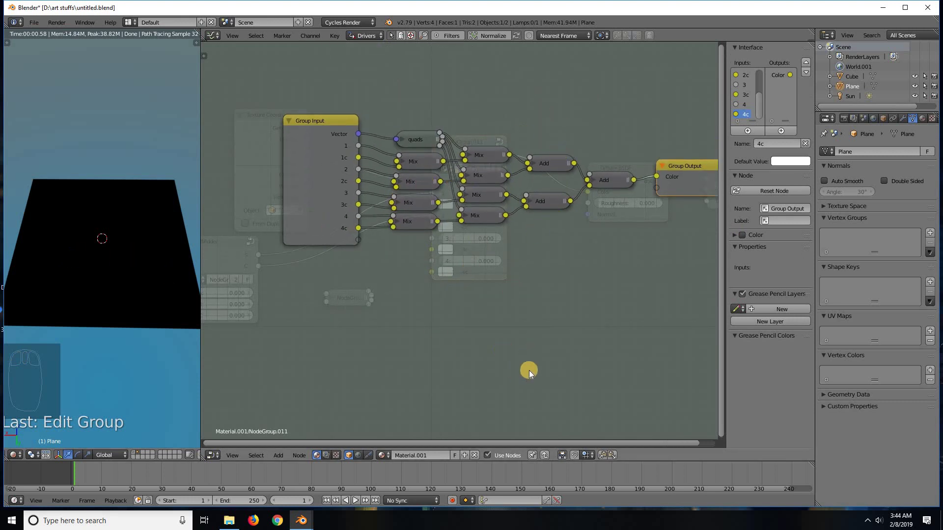
{"action": "left_click", "coordinate": [545, 454]}
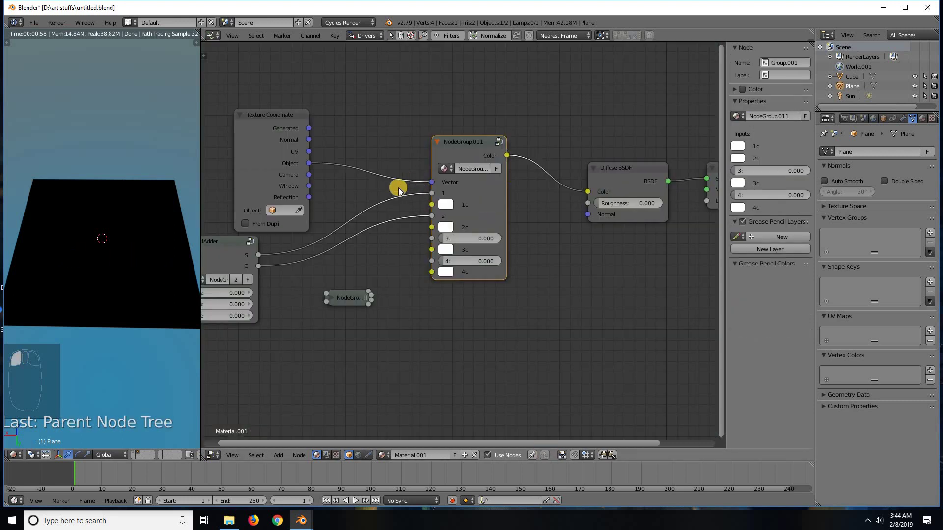
Cut the links from fullAdder to NodeGroup.011 and try out its numbered value inputs individually.
{"action": "right_click_drag", "start_coordinate": [393, 189], "coordinate": [404, 248], "text": "ctrl"}
{"action": "left_click_drag", "start_coordinate": [493, 193], "coordinate": [391, 191]}
{"action": "left_click_drag", "start_coordinate": [450, 217], "coordinate": [623, 225]}
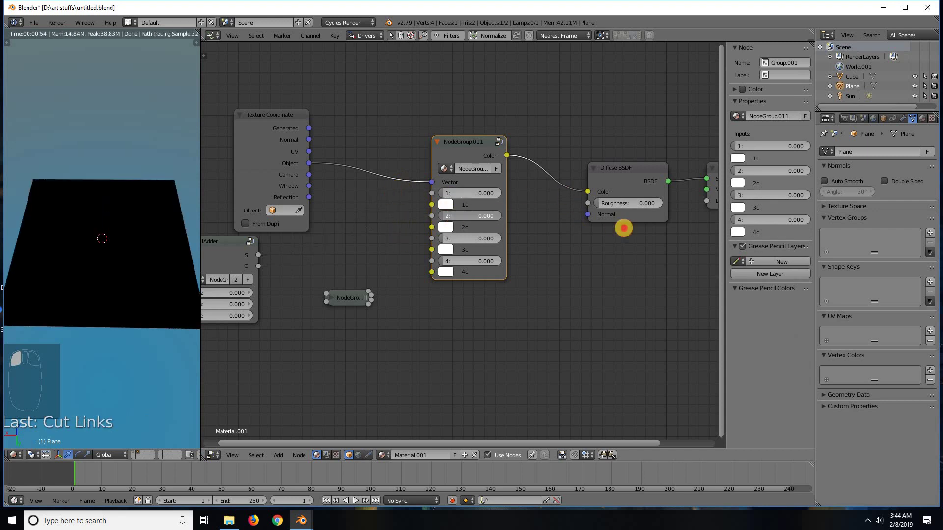
{"action": "left_click_drag", "start_coordinate": [408, 222], "coordinate": [444, 261]}
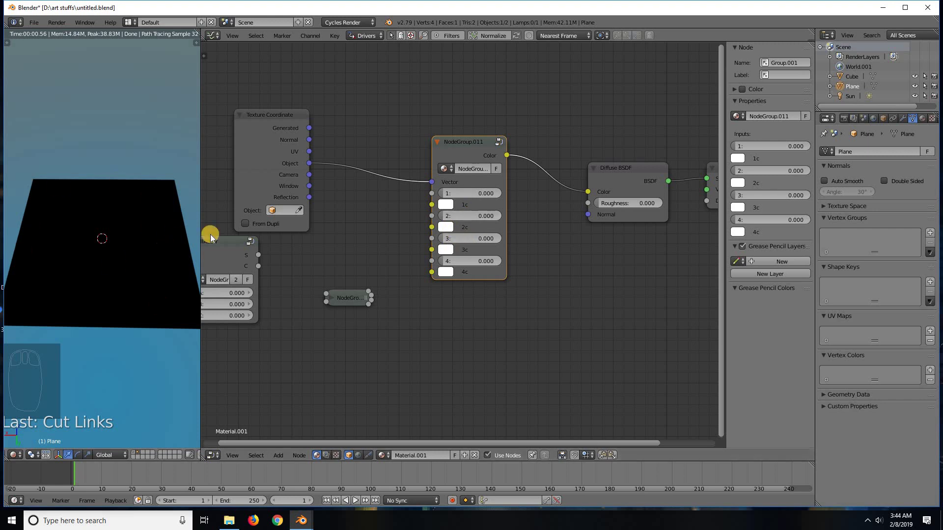
Try red for NodeGroup.011's 1c color, test it with input 1, and restore the color to white.
{"action": "left_click", "coordinate": [446, 204]}
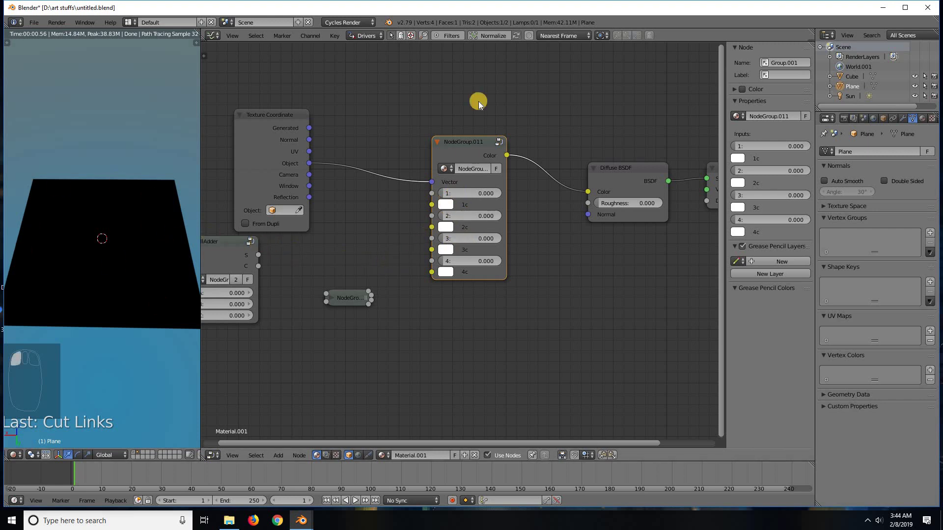
{"action": "left_click", "coordinate": [492, 143]}
{"action": "left_click", "coordinate": [480, 126]}
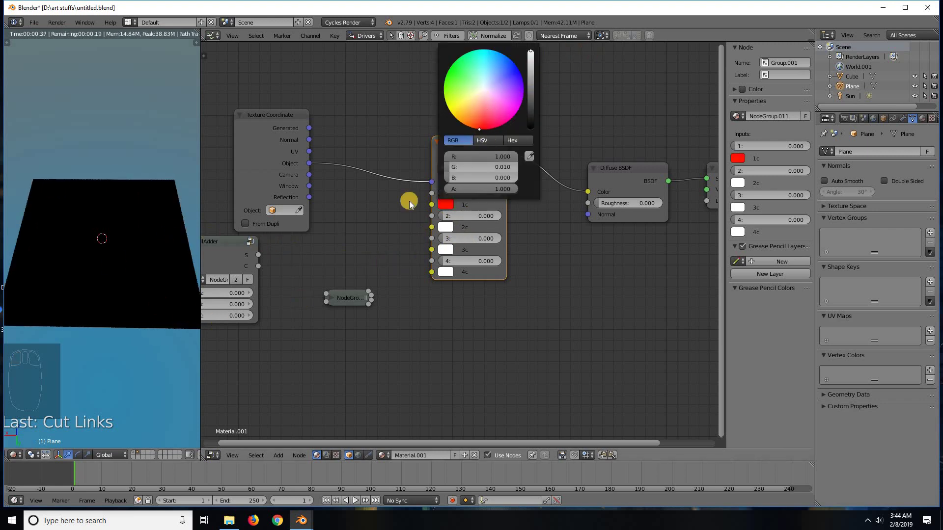
{"action": "left_click_drag", "start_coordinate": [454, 191], "coordinate": [602, 195]}
{"action": "left_click_drag", "start_coordinate": [488, 195], "coordinate": [290, 185]}
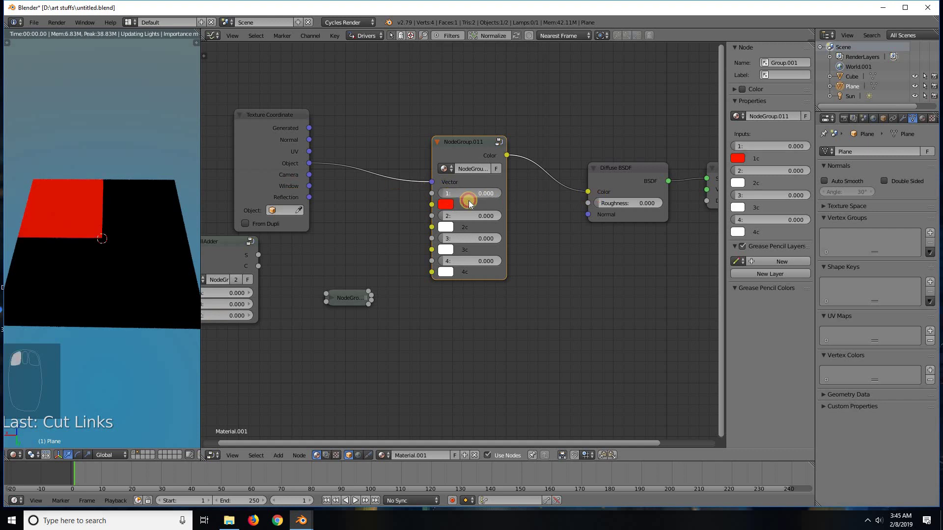
{"action": "left_click", "coordinate": [447, 202]}
{"action": "mouse_move", "coordinate": [533, 64]}
{"action": "left_mouse_down"}
{"action": "mouse_move", "coordinate": [523, 161]}
{"action": "mouse_move", "coordinate": [555, 362]}
{"action": "mouse_move", "coordinate": [531, 50]}
{"action": "left_mouse_up"}
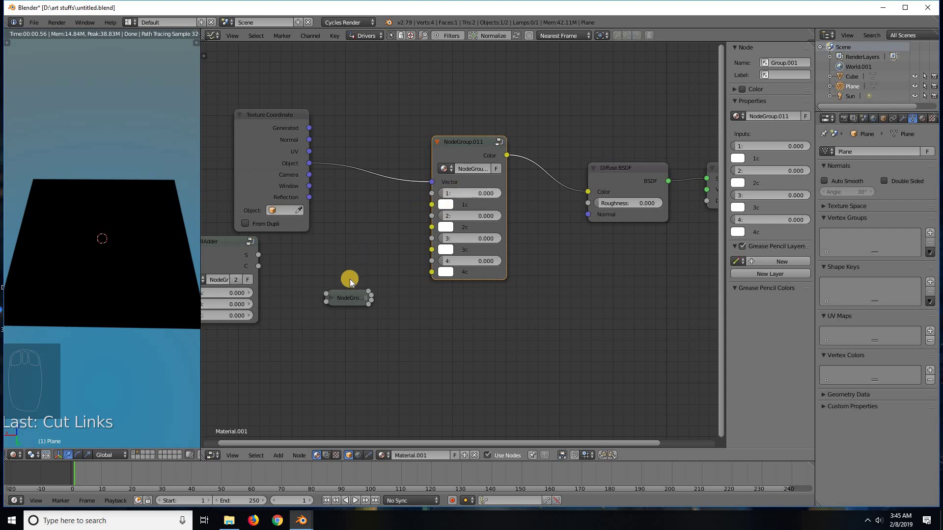
Link fullAdder's S output to NodeGroup.011's input 1 and C to input 2, and move fullAdder closer to NodeGroup.011.
{"action": "left_click", "coordinate": [463, 147]}
{"action": "mouse_move", "coordinate": [463, 147]}
{"action": "left_mouse_down"}
{"action": "mouse_move", "coordinate": [474, 134]}
{"action": "mouse_move", "coordinate": [478, 154]}
{"action": "left_mouse_up"}
{"action": "middle_click_drag", "start_coordinate": [403, 247], "coordinate": [477, 251]}
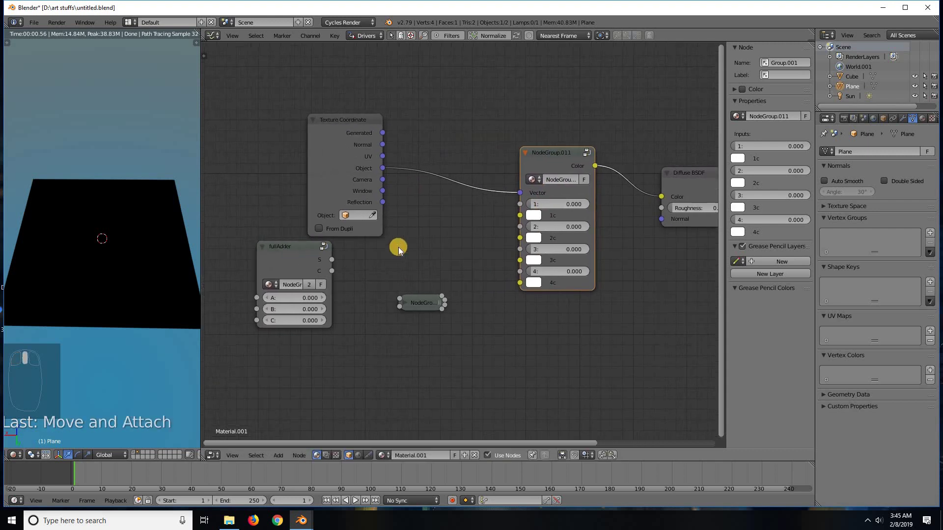
{"action": "left_click_drag", "start_coordinate": [333, 259], "coordinate": [520, 204]}
{"action": "left_click_drag", "start_coordinate": [332, 270], "coordinate": [301, 302]}
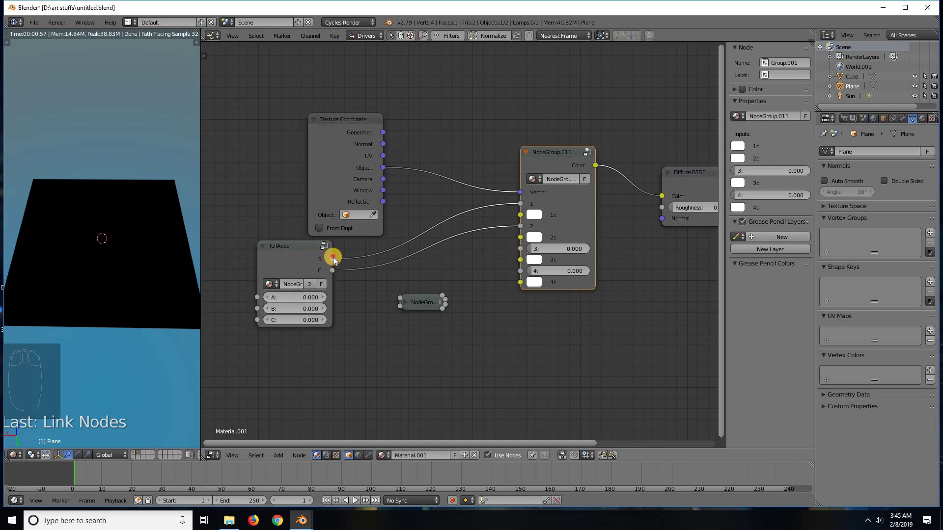
{"action": "left_click_drag", "start_coordinate": [326, 290], "coordinate": [362, 289]}
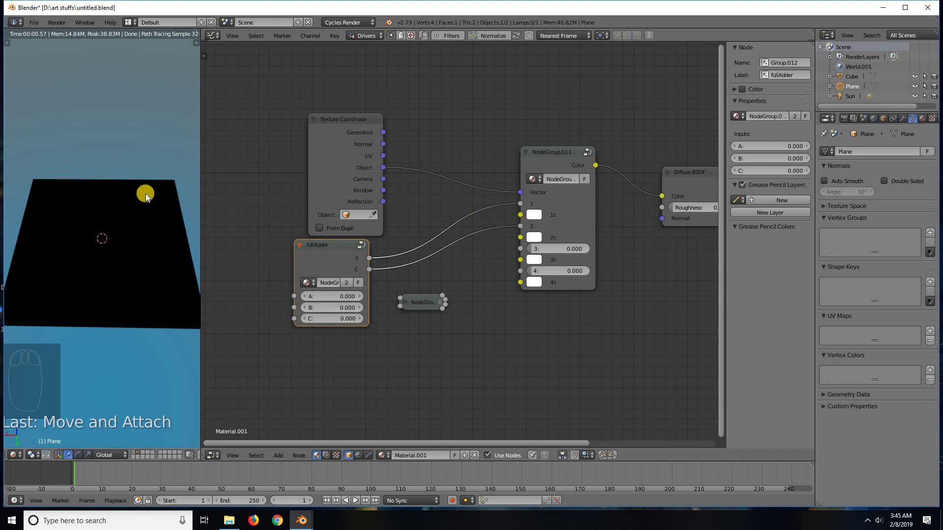
Test the fullAdder by setting its inputs A, B and C to 0.100 one at a time.
{"action": "left_click", "coordinate": [362, 296]}
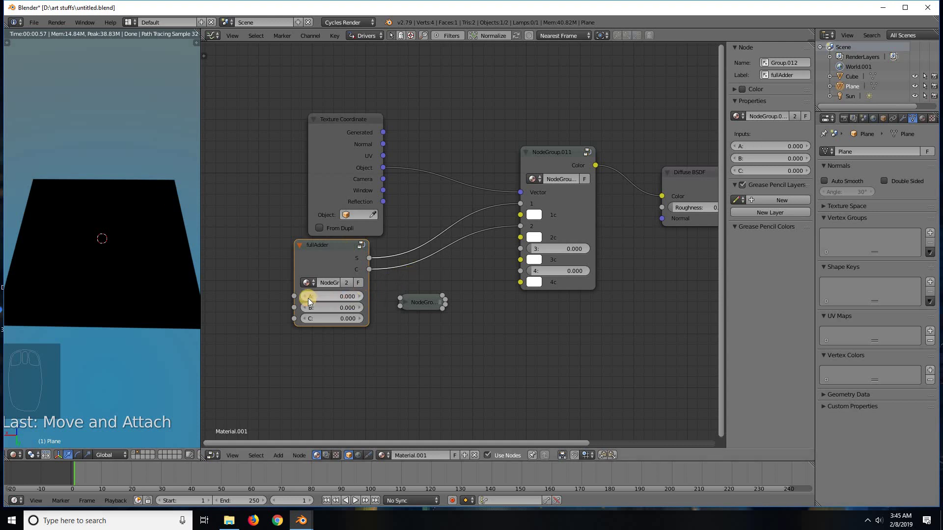
{"action": "left_click", "coordinate": [308, 298]}
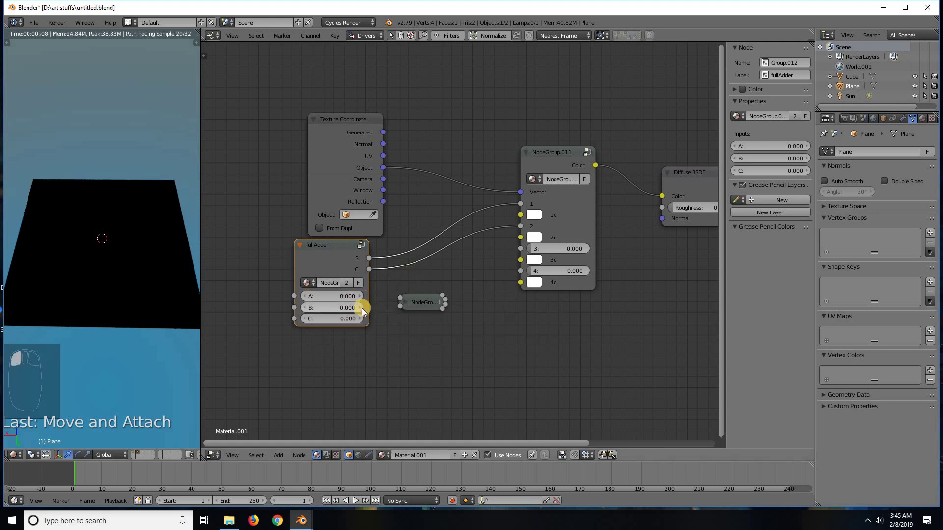
{"action": "left_click", "coordinate": [361, 307]}
{"action": "left_click", "coordinate": [304, 305]}
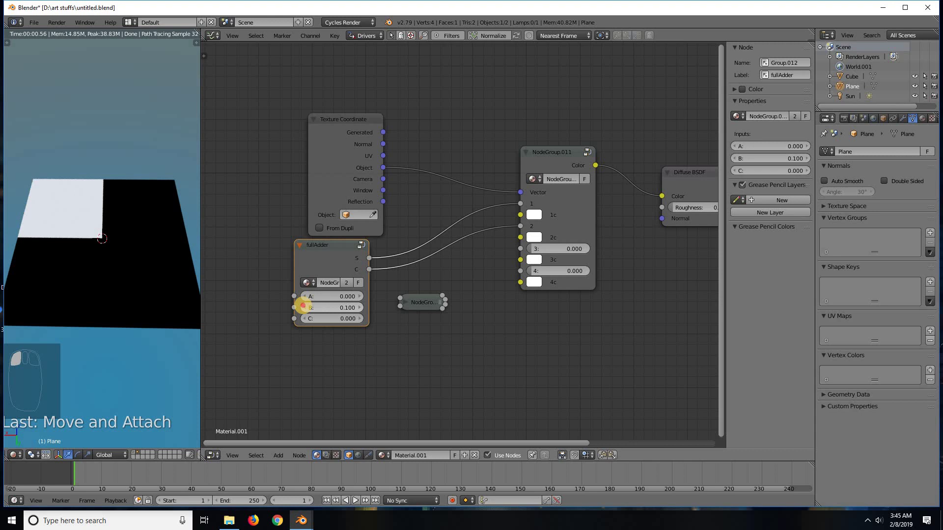
{"action": "left_click", "coordinate": [362, 319]}
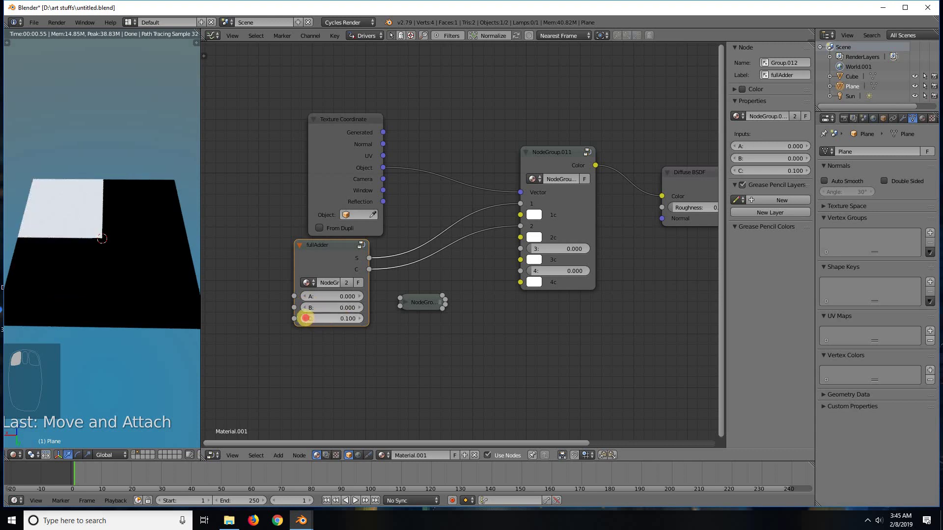
Test the fullAdder with A and B at 0.100, add C at 0.100, and reset all three inputs to 0.
{"action": "left_click", "coordinate": [366, 309]}
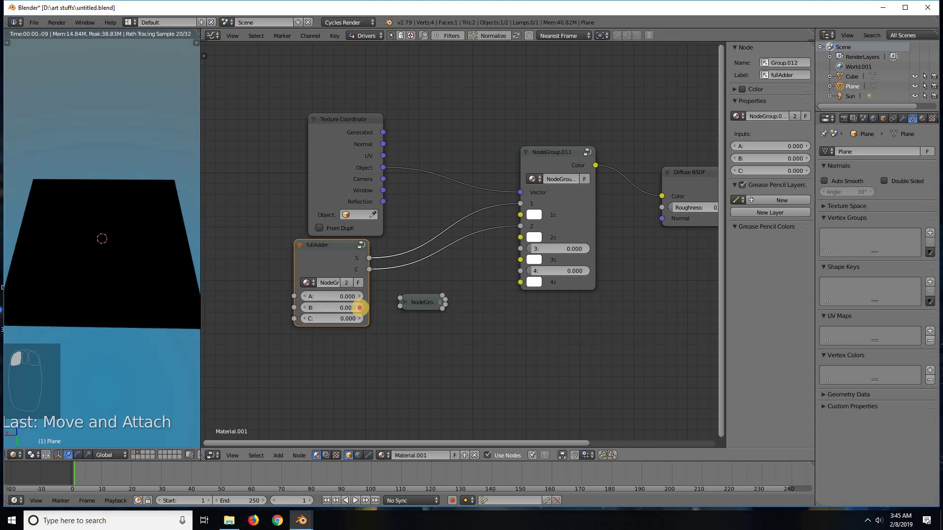
{"action": "left_click", "coordinate": [306, 319]}
{"action": "left_click", "coordinate": [359, 297]}
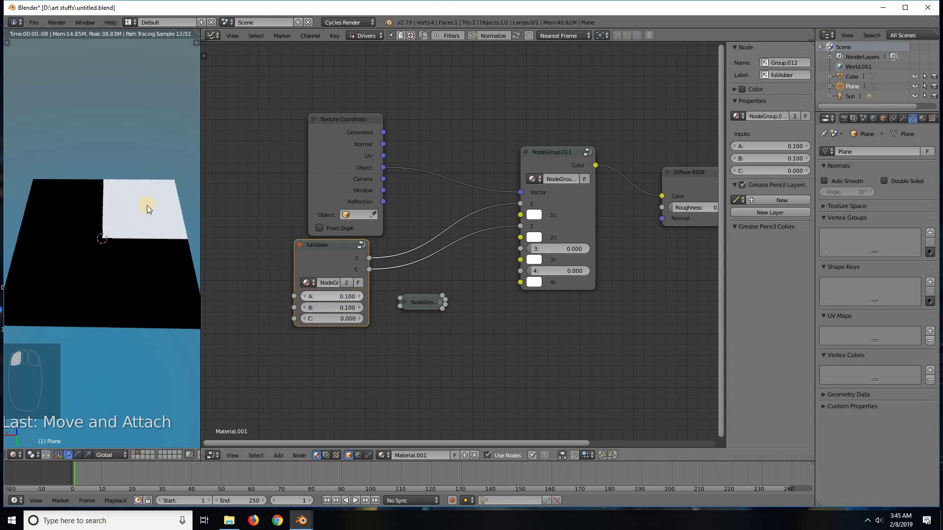
{"action": "left_click", "coordinate": [361, 317]}
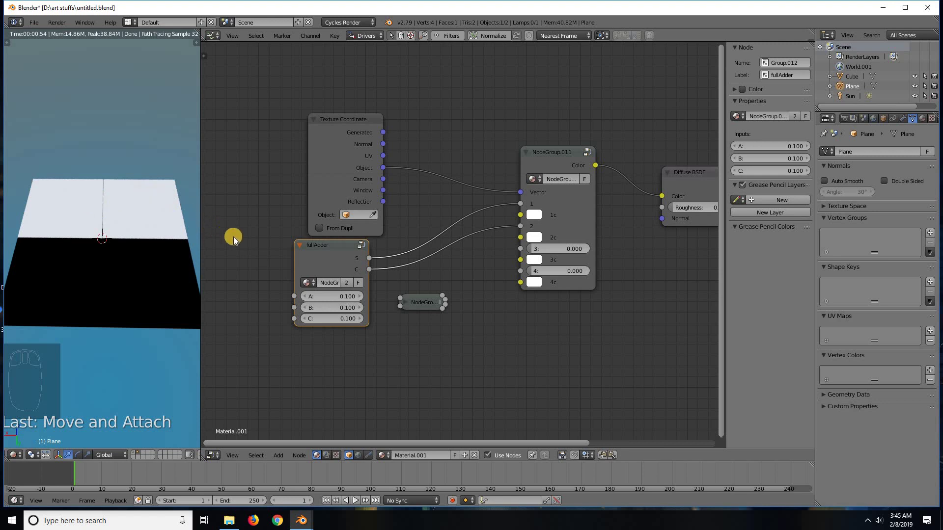
{"action": "left_click", "coordinate": [305, 296]}
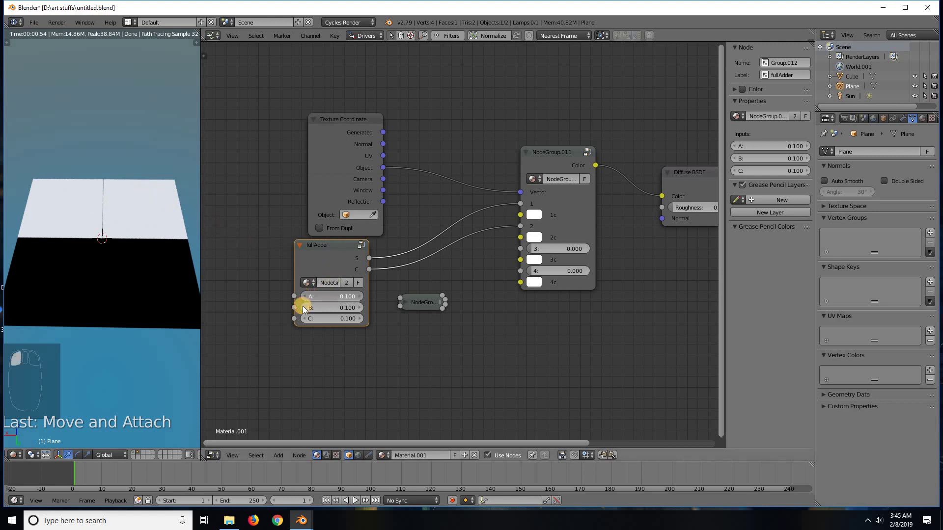
{"action": "left_click", "coordinate": [304, 308]}
{"action": "left_click", "coordinate": [304, 319]}
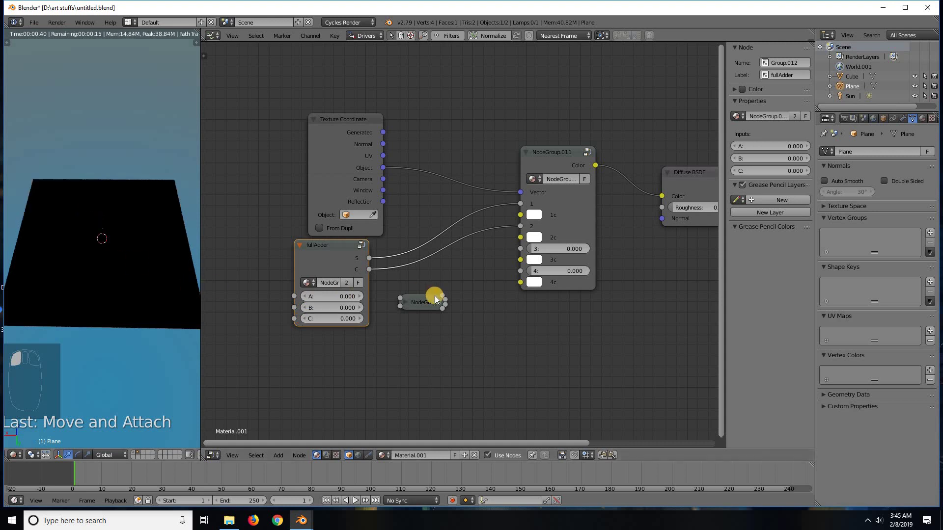
Insert NodeGroup.014 between fullAdder and NodeGroup.011, keeping only its first output linked to input 1, and expand the node.
{"action": "left_click_drag", "start_coordinate": [422, 299], "coordinate": [435, 251]}
{"action": "left_click_drag", "start_coordinate": [376, 270], "coordinate": [469, 278]}
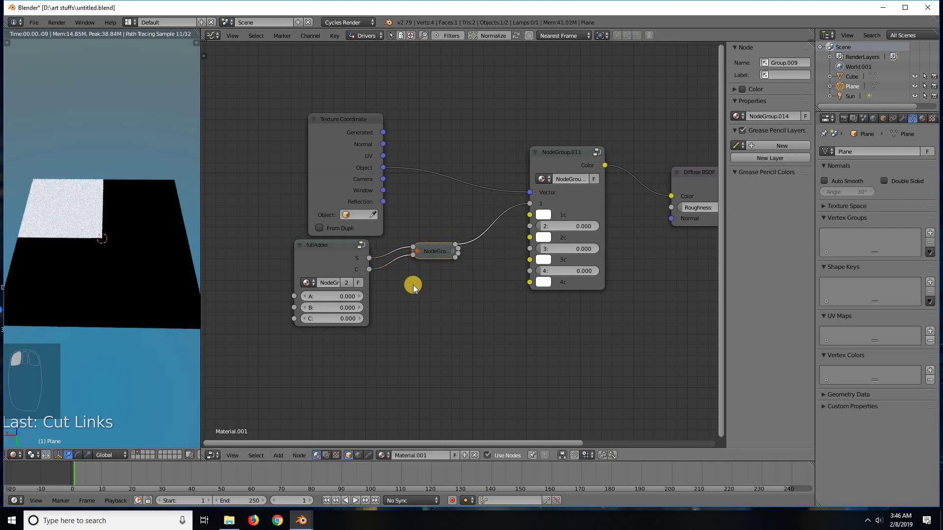
{"action": "middle_click_drag", "start_coordinate": [418, 251], "coordinate": [387, 273]}
{"action": "key", "text": "h"}
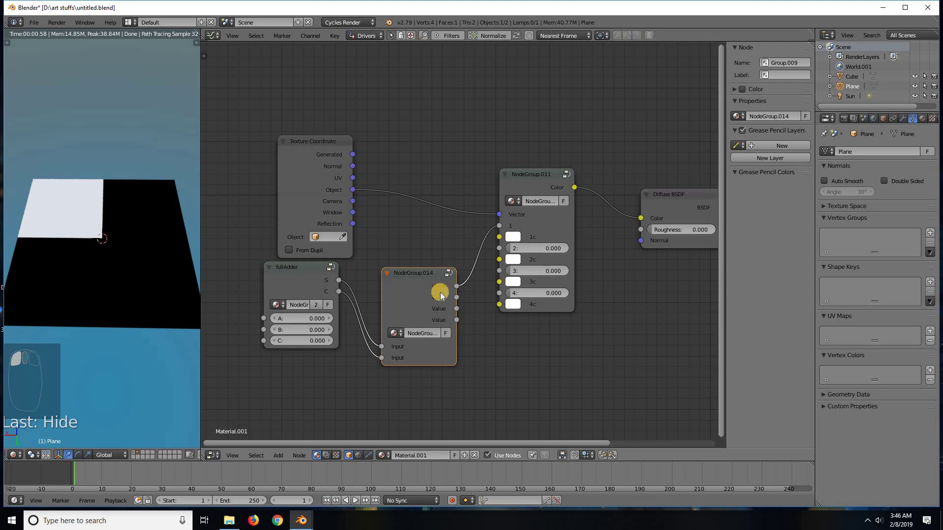
Open NodeGroup.014 and inspect the inside of its first NodeGroup.012 node, leaving that node collapsed.
{"action": "key", "text": "Tab"}
{"action": "left_click", "coordinate": [410, 238]}
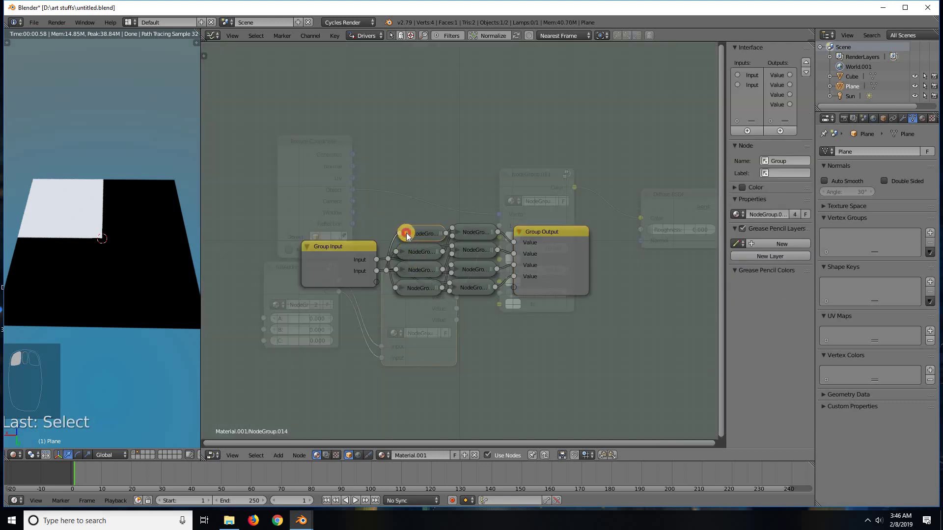
{"action": "key", "text": "h"}
{"action": "left_click", "coordinate": [465, 234]}
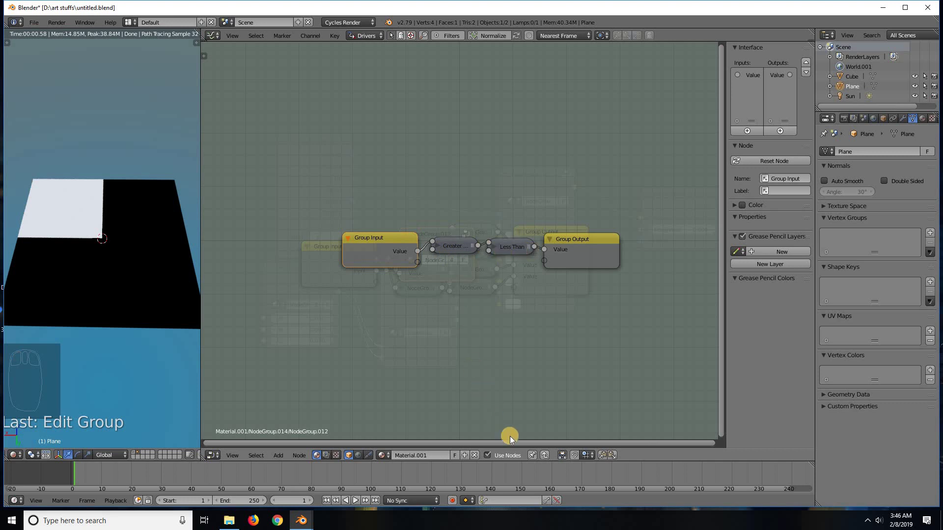
{"action": "left_click", "coordinate": [544, 455]}
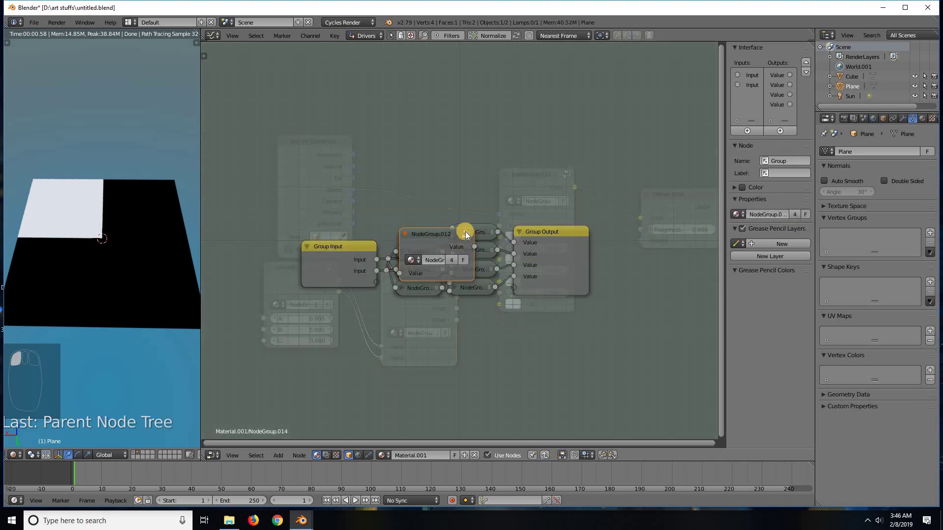
{"action": "key", "text": "Tab"}
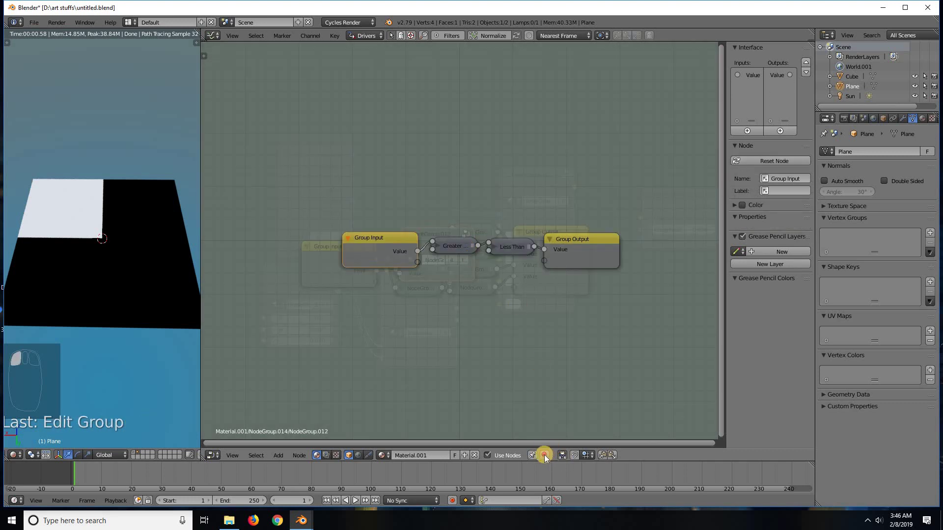
{"action": "left_click", "coordinate": [544, 455]}
{"action": "key", "text": "h"}
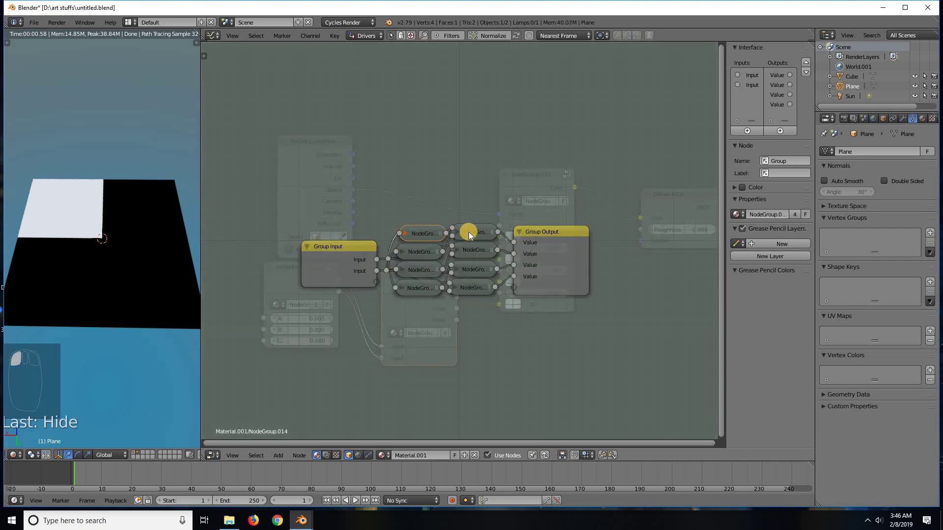
Inspect the inside of the first NodeGroup.013 node, collapse it and return to the top level of Material.001.
{"action": "left_click", "coordinate": [458, 233]}
{"action": "key", "text": "h"}
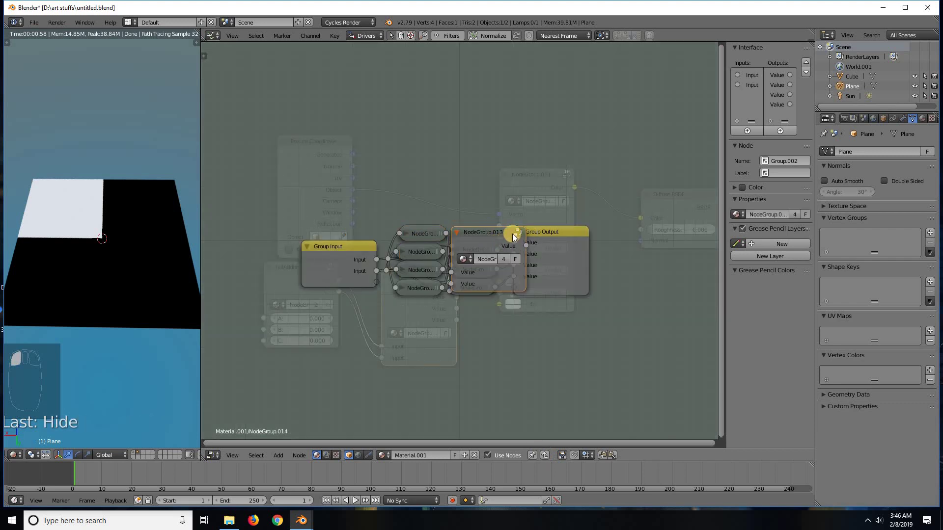
{"action": "left_click", "coordinate": [516, 231]}
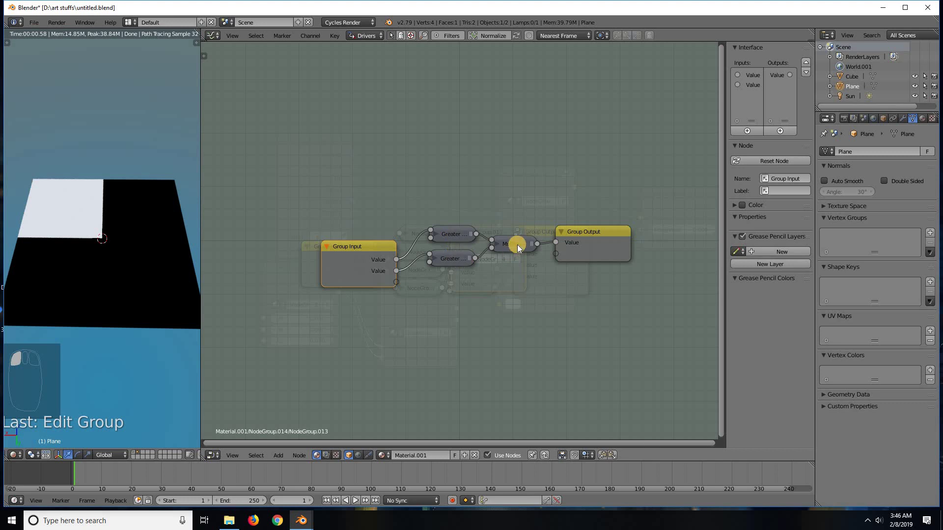
{"action": "left_click", "coordinate": [545, 456]}
{"action": "key", "text": "h"}
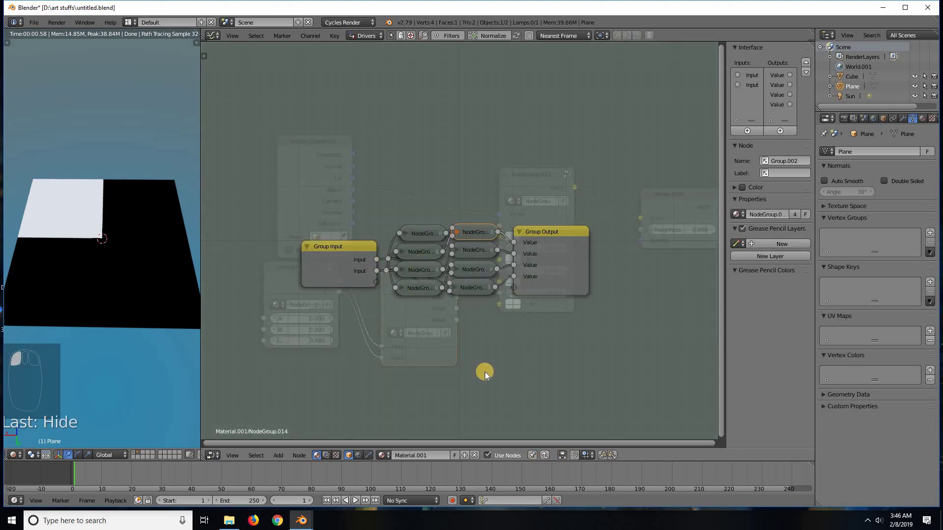
{"action": "left_click", "coordinate": [544, 454]}
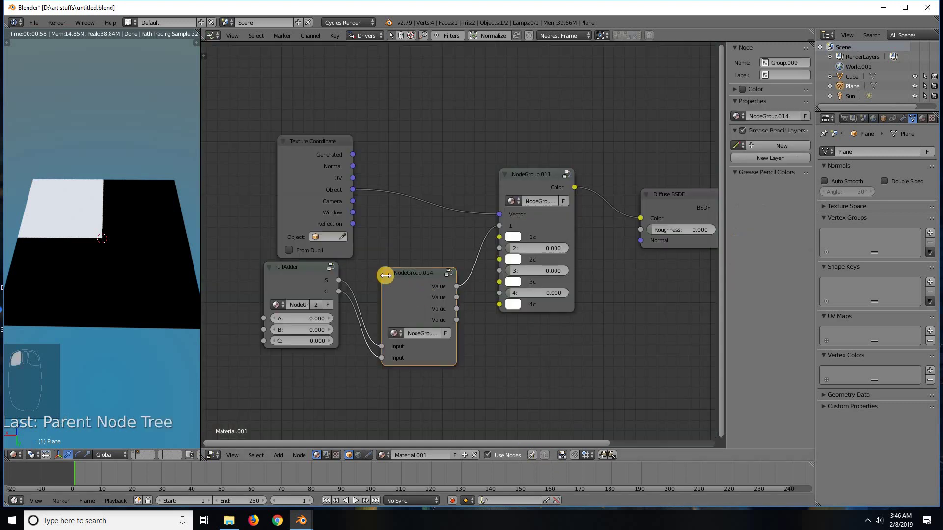
Collapse NodeGroup.014 and link its second, third and fourth outputs to NodeGroup.011's inputs 2, 3 and 4.
{"action": "left_click", "coordinate": [387, 273]}
{"action": "key", "text": "h"}
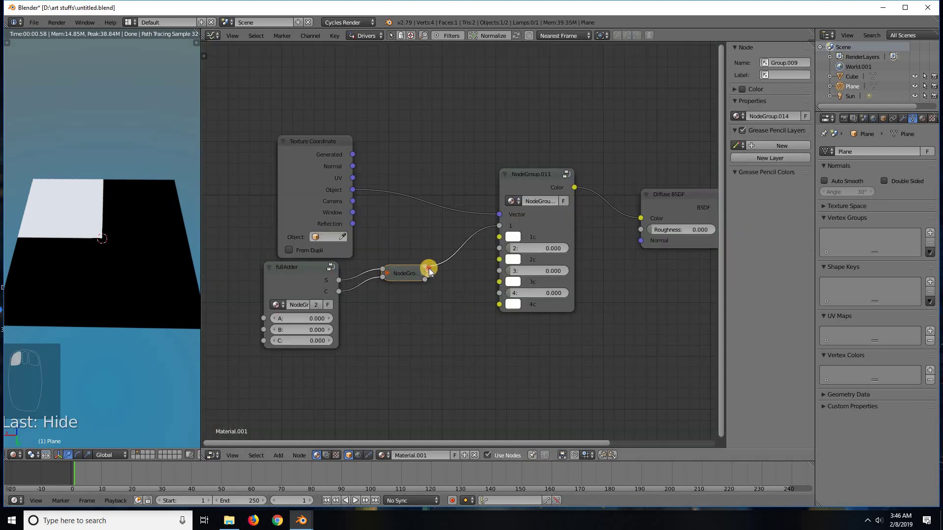
{"action": "left_click_drag", "start_coordinate": [428, 268], "coordinate": [499, 248]}
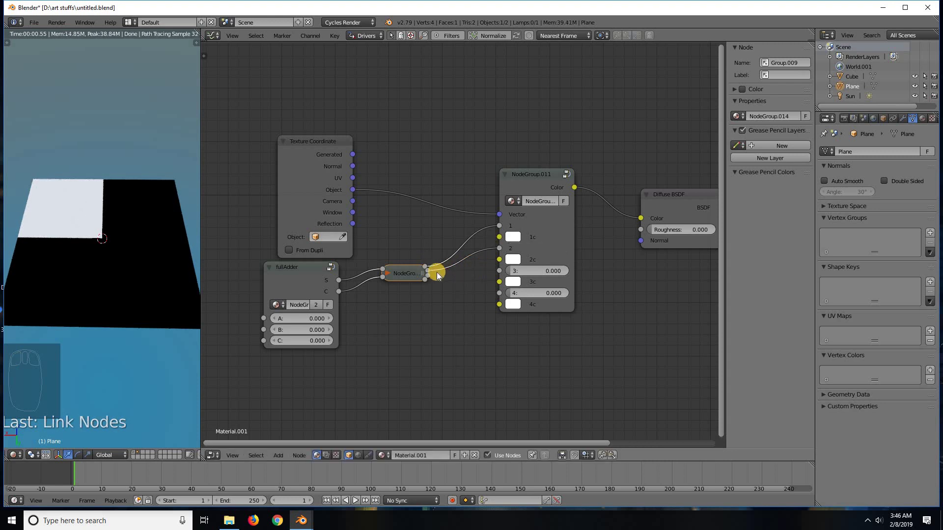
{"action": "left_click_drag", "start_coordinate": [430, 275], "coordinate": [496, 270]}
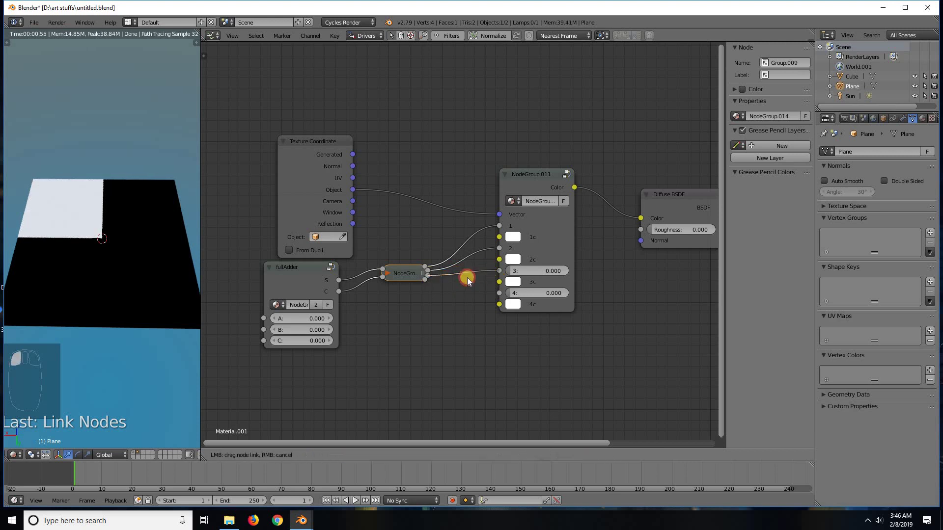
{"action": "left_click_drag", "start_coordinate": [428, 279], "coordinate": [497, 296]}
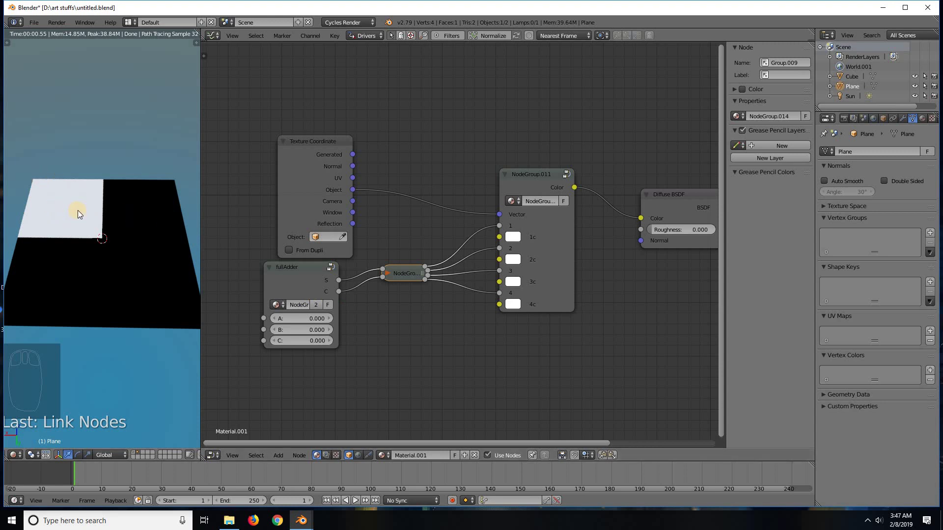
Test the four-quadrant display by raising fullAdder's A, B and C to 0.100 in turn and resetting each to 0.
{"action": "left_click", "coordinate": [330, 319]}
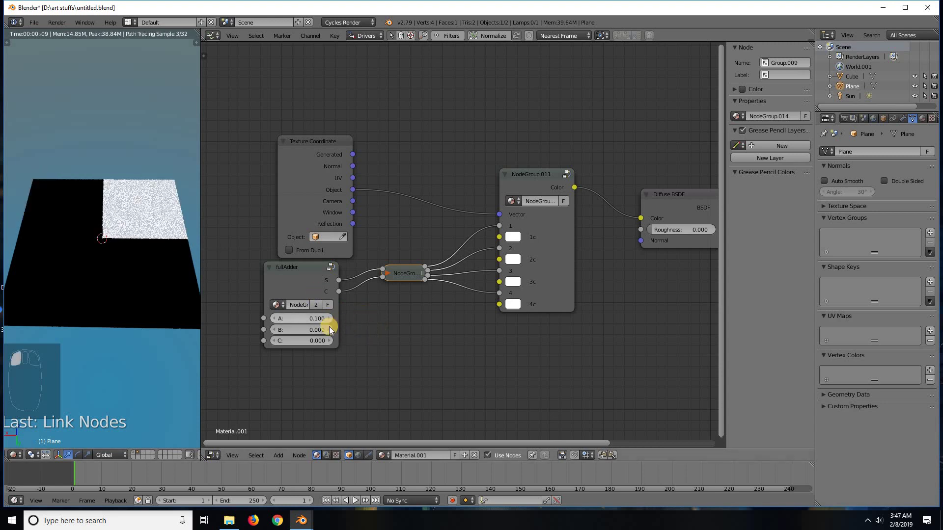
{"action": "left_click", "coordinate": [317, 330]}
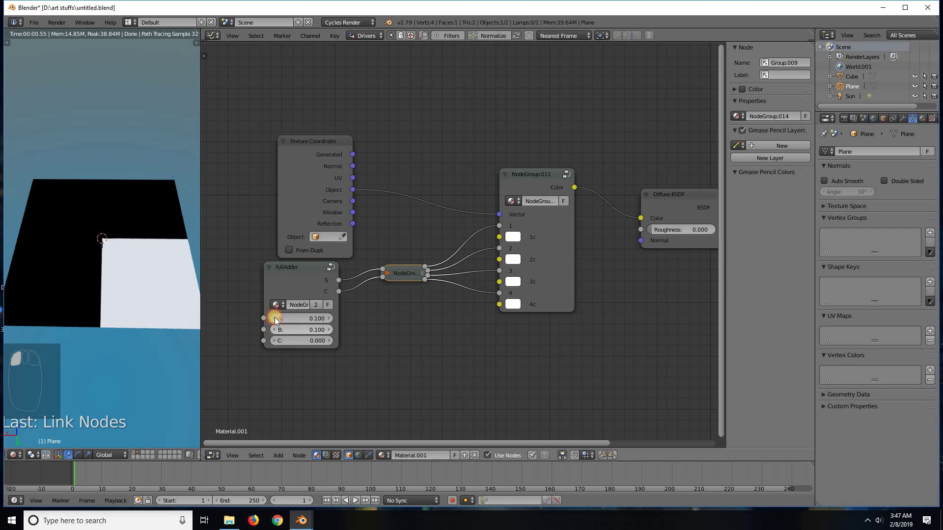
{"action": "left_click", "coordinate": [275, 318]}
{"action": "left_click_drag", "start_coordinate": [332, 328], "coordinate": [309, 334]}
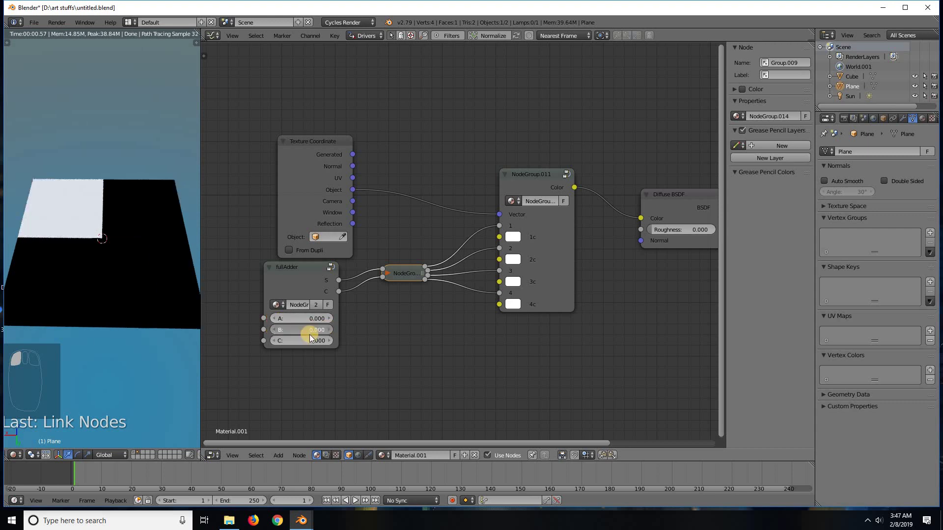
{"action": "left_click", "coordinate": [272, 329]}
{"action": "left_click", "coordinate": [330, 341]}
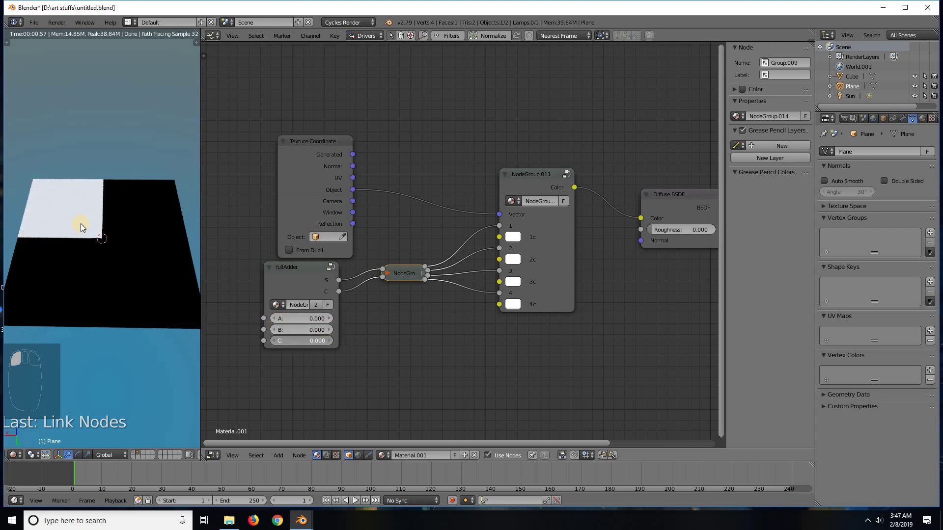
{"action": "left_click", "coordinate": [272, 340]}
Test fullAdder with A and B, A and C, B and C, and all three inputs at 0.100, resetting them to 0.
{"action": "left_click", "coordinate": [331, 327]}
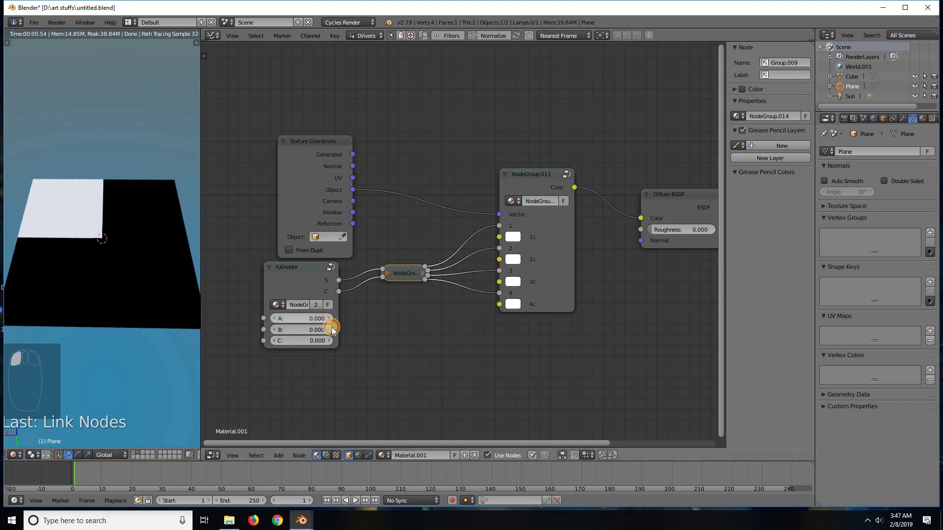
{"action": "left_click", "coordinate": [331, 329]}
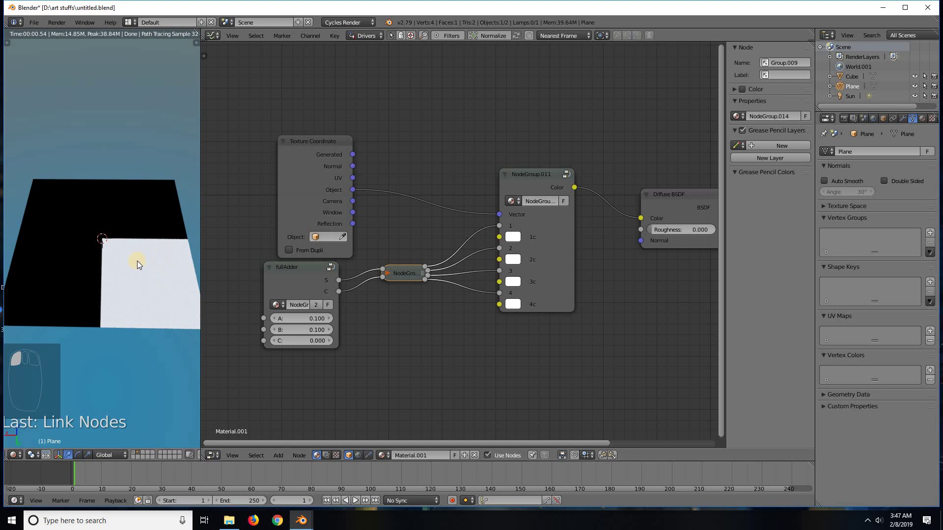
{"action": "left_click", "coordinate": [273, 329]}
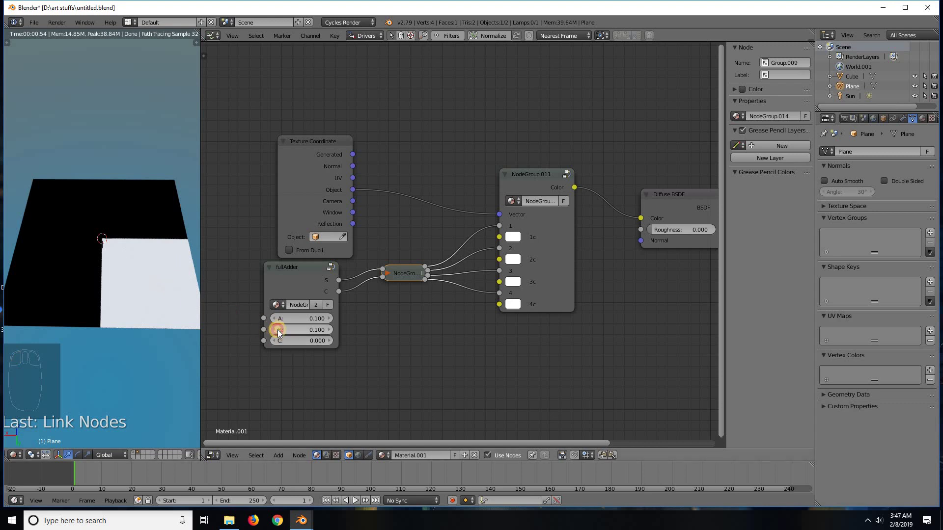
{"action": "left_click", "coordinate": [332, 341]}
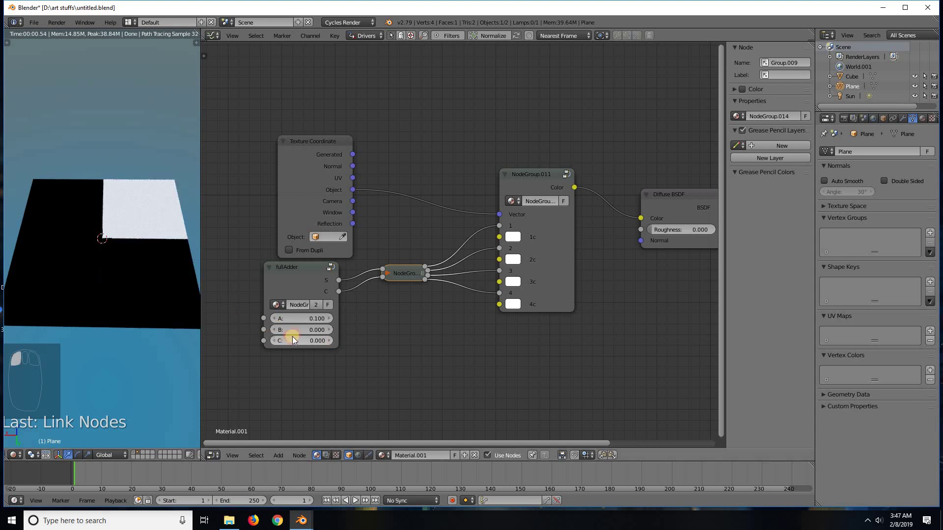
{"action": "left_click", "coordinate": [273, 319]}
{"action": "left_click", "coordinate": [331, 330]}
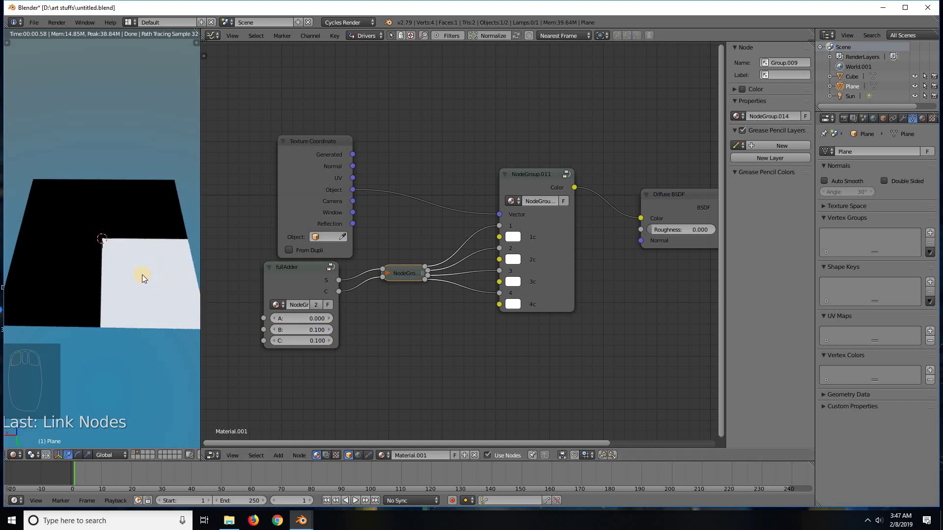
{"action": "left_click", "coordinate": [331, 317]}
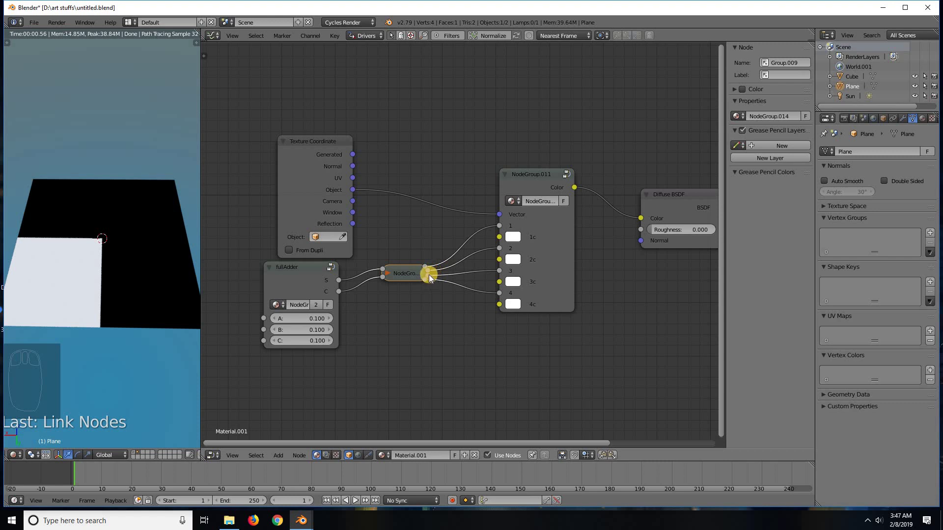
{"action": "left_click", "coordinate": [274, 326]}
{"action": "left_click", "coordinate": [275, 330]}
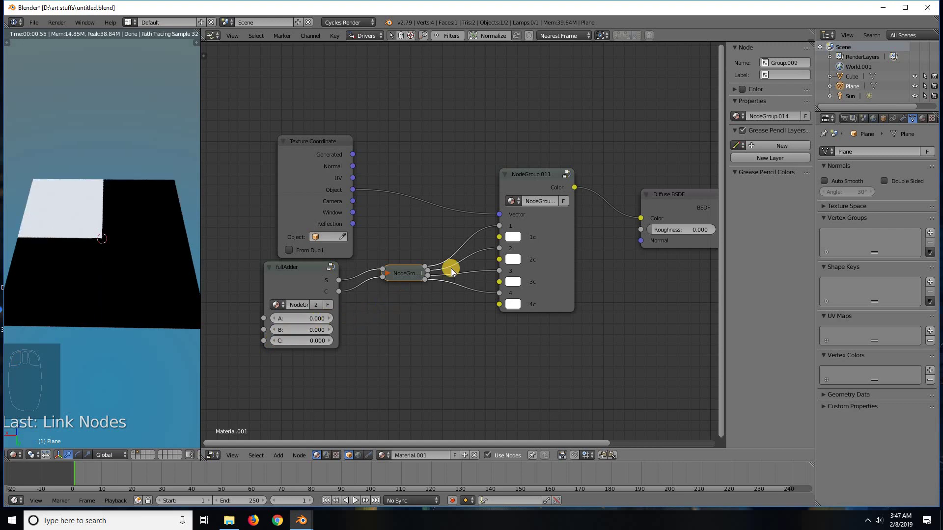
Cut the link into NodeGroup.011's input 1 and move NodeGroup.014 slightly away from fullAdder.
{"action": "mouse_move", "coordinate": [459, 240]}
{"action": "left_mouse_down", "text": "ctrl"}
{"action": "mouse_move", "coordinate": [469, 243]}
{"action": "mouse_move", "coordinate": [461, 251]}
{"action": "left_mouse_up", "text": "ctrl"}
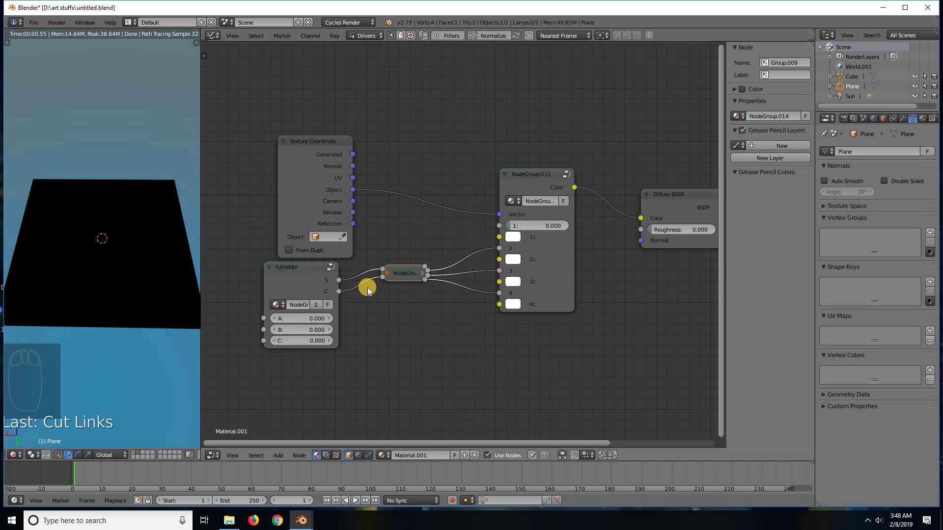
{"action": "left_click_drag", "start_coordinate": [411, 280], "coordinate": [419, 289]}
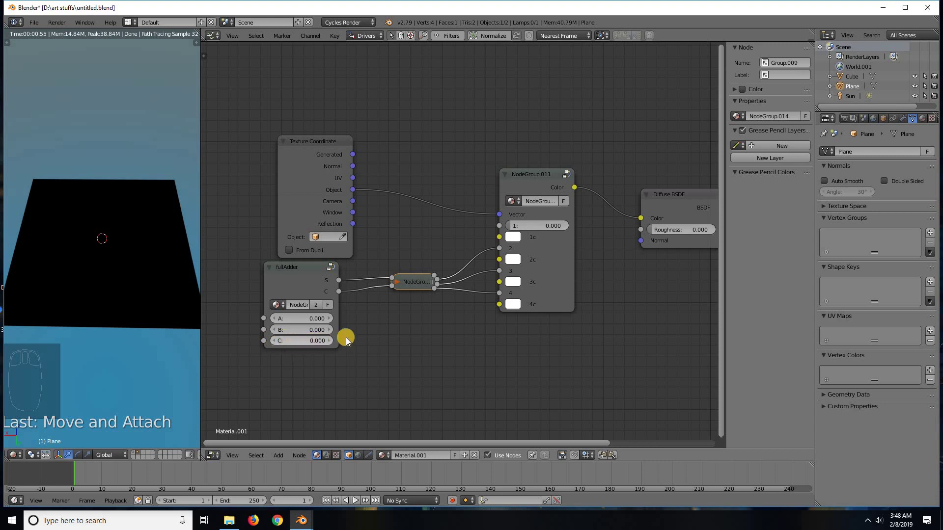
Duplicate the fullAdder node and place the copy in the empty space below and left of the original.
{"action": "middle_click_drag", "start_coordinate": [328, 279], "coordinate": [449, 262]}
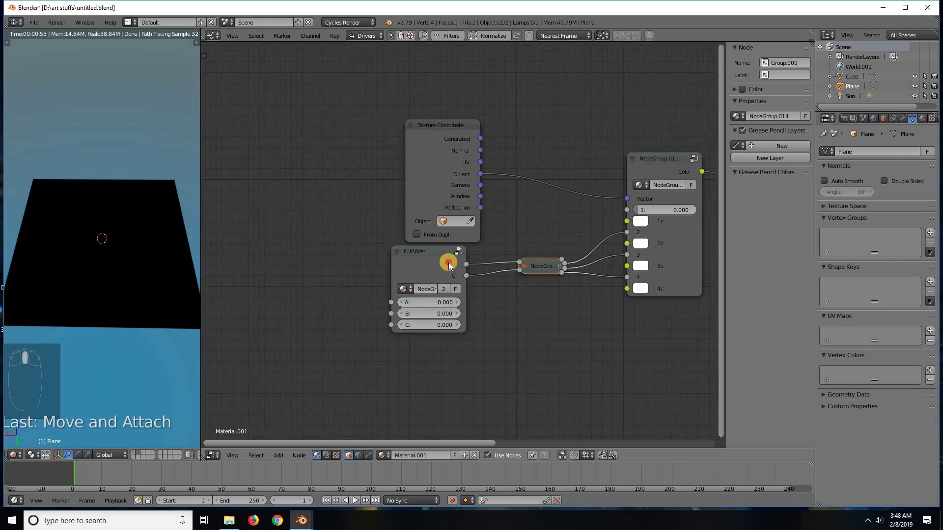
{"action": "left_click", "coordinate": [437, 330]}
{"action": "key", "text": "shift+d"}
{"action": "middle_click_drag", "start_coordinate": [516, 354], "coordinate": [538, 245]}
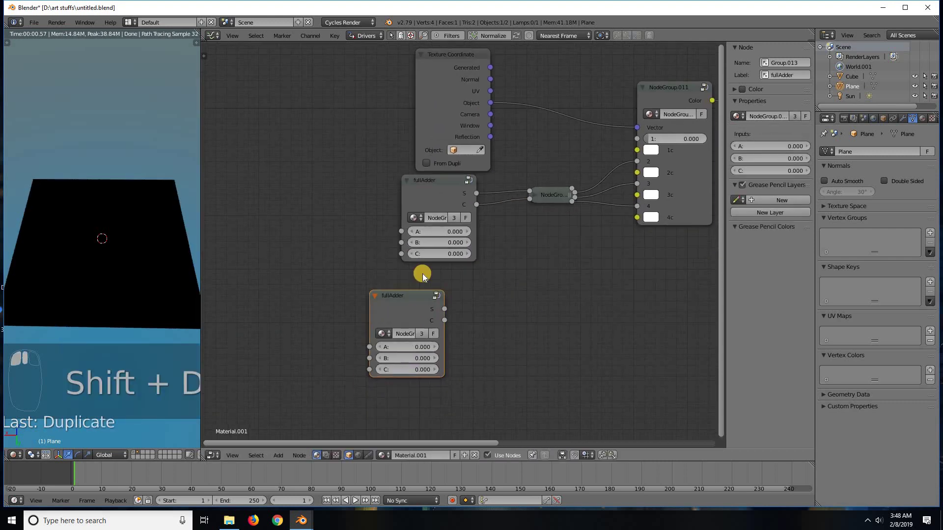
{"action": "left_click_drag", "start_coordinate": [414, 269], "coordinate": [311, 293]}
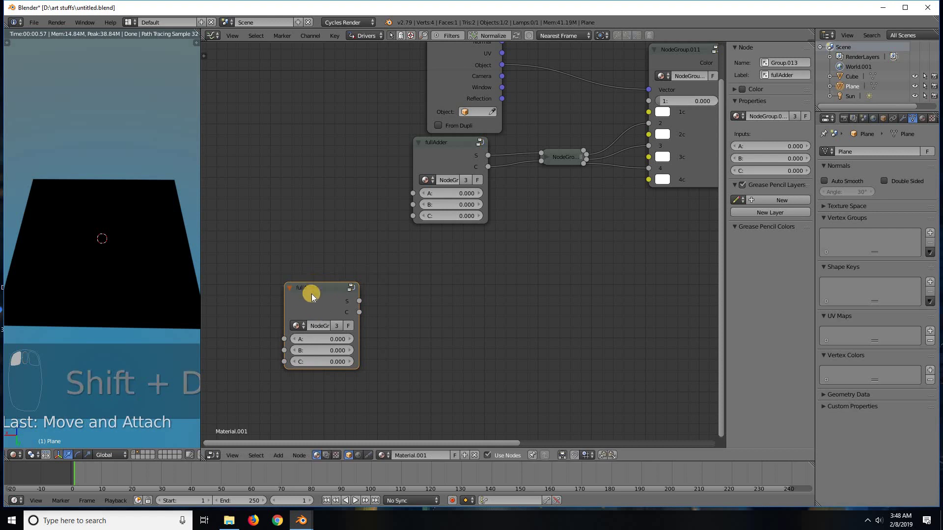
Duplicate the new fullAdder, link the first copy's C output to the second's C input, and stack the second directly beneath.
{"action": "key", "text": "shift+d"}
{"action": "left_click", "coordinate": [457, 302]}
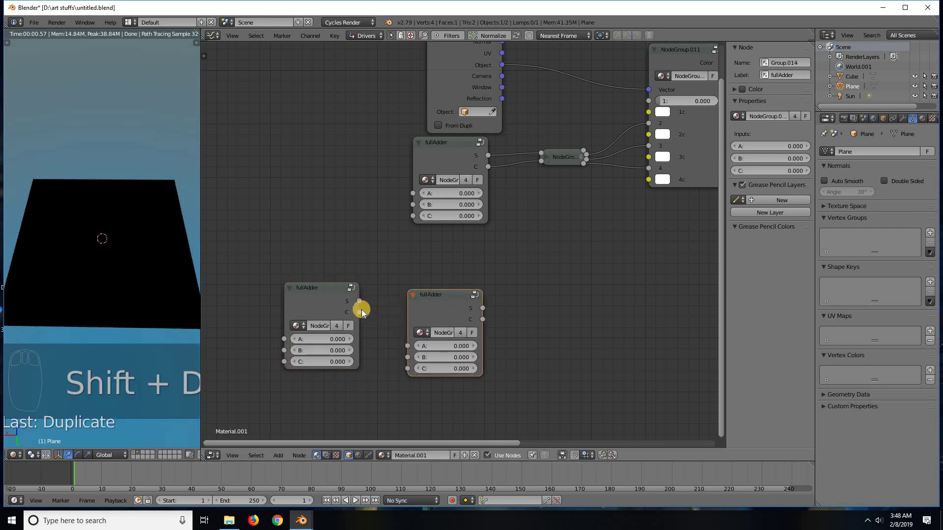
{"action": "left_click_drag", "start_coordinate": [360, 312], "coordinate": [407, 369]}
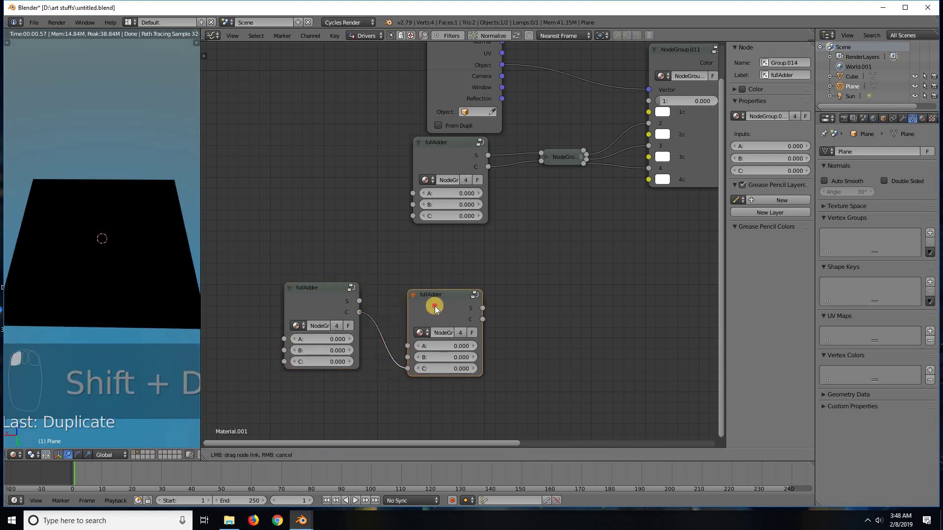
{"action": "left_click_drag", "start_coordinate": [435, 305], "coordinate": [309, 386]}
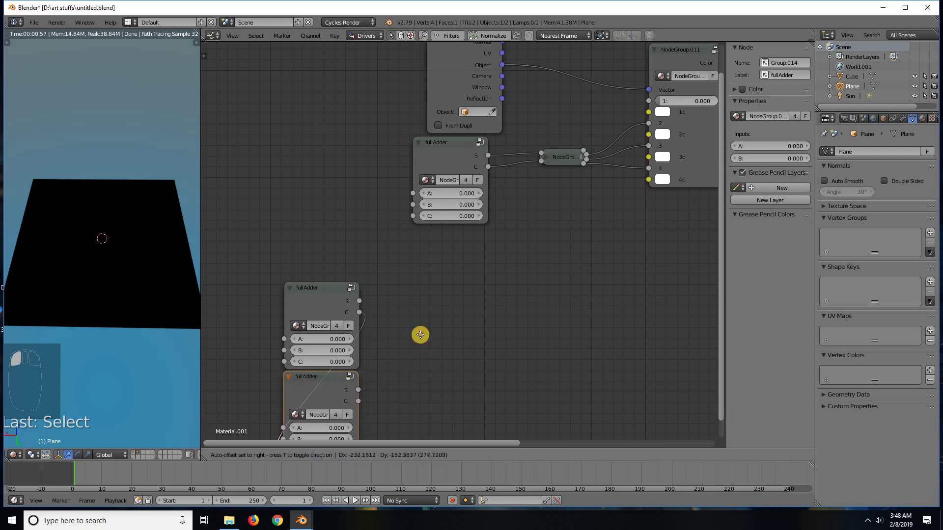
Add a third fullAdder copy at the bottom of the stack and link the second copy's C output to its C input.
{"action": "middle_click_drag", "start_coordinate": [385, 311], "coordinate": [419, 187]}
{"action": "left_click", "coordinate": [361, 276]}
{"action": "key", "text": "shift+d"}
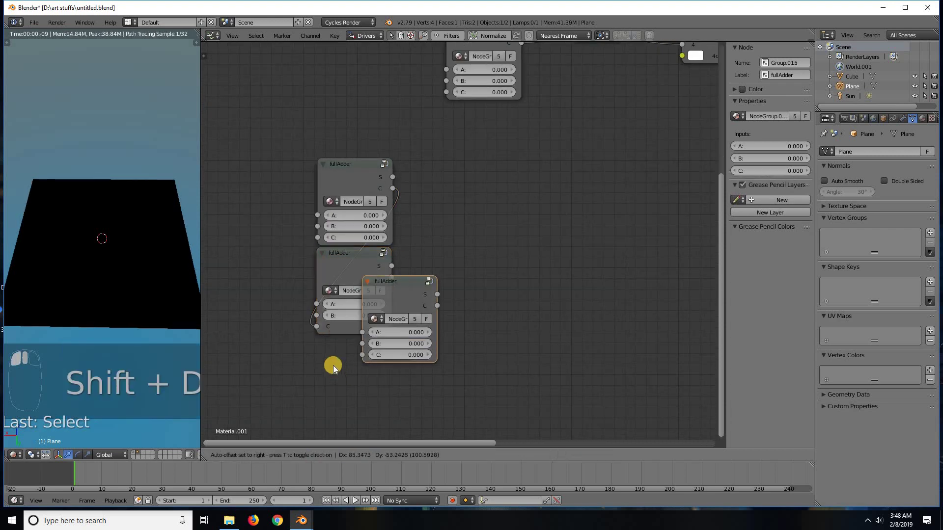
{"action": "left_click", "coordinate": [338, 349]}
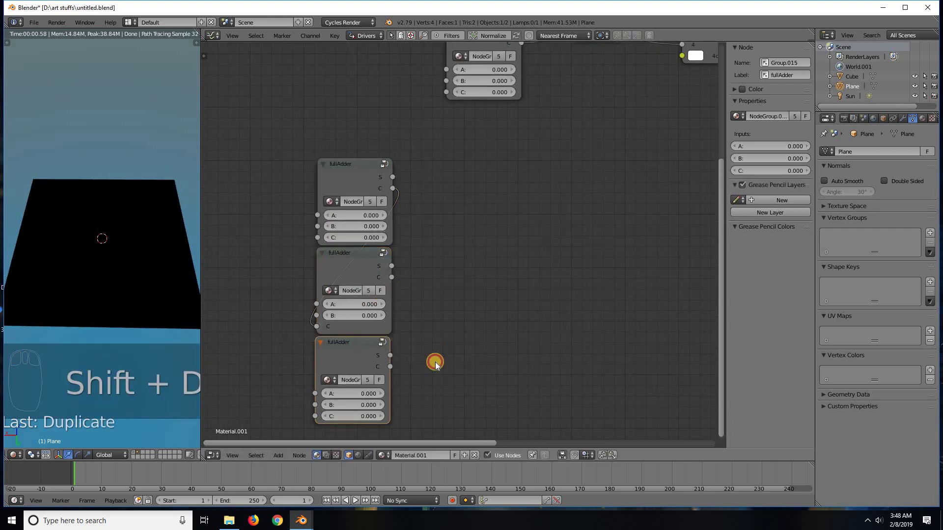
{"action": "left_click_drag", "start_coordinate": [391, 277], "coordinate": [315, 416]}
{"action": "left_click_drag", "start_coordinate": [354, 352], "coordinate": [373, 374]}
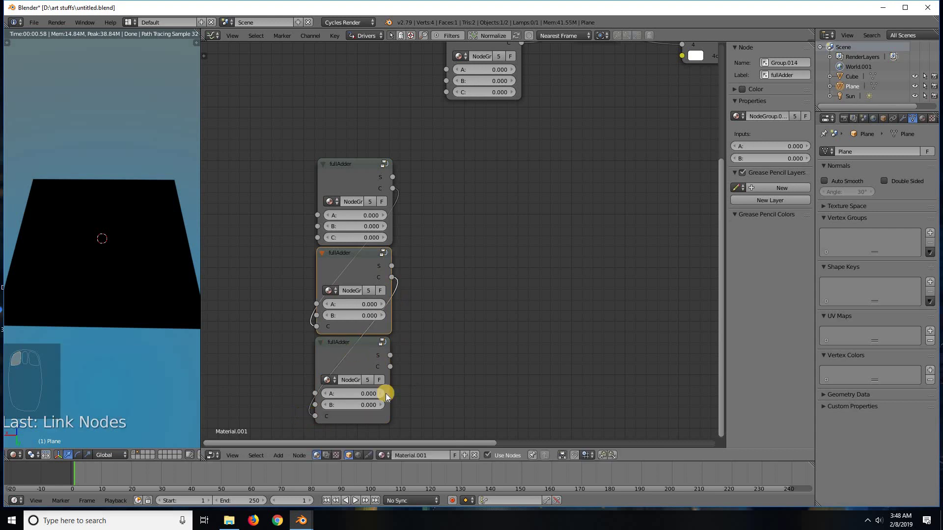
Add a fourth fullAdder copy at the bottom of the stack and link the third copy's C output to its C input.
{"action": "left_click", "coordinate": [386, 393]}
{"action": "key", "text": "shift+d"}
{"action": "left_click", "coordinate": [413, 388]}
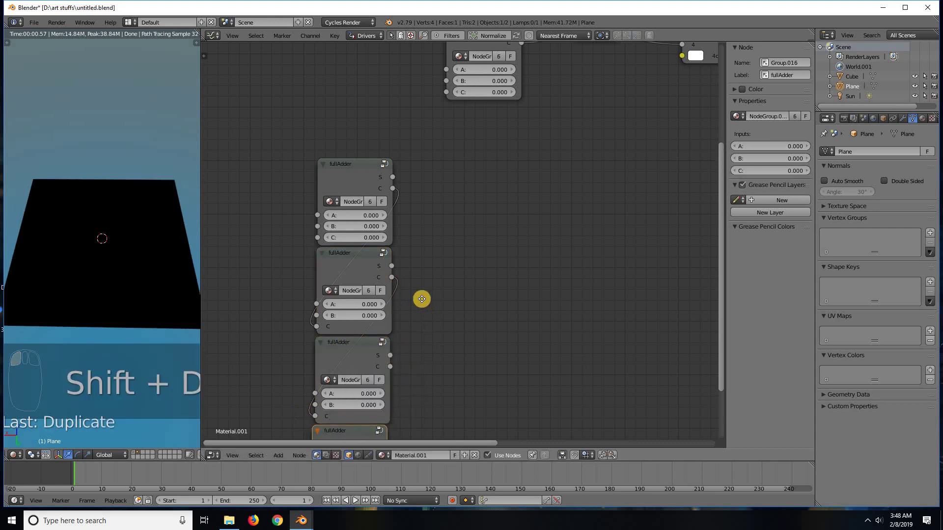
{"action": "middle_click_drag", "start_coordinate": [394, 363], "coordinate": [402, 276]}
{"action": "left_click_drag", "start_coordinate": [398, 279], "coordinate": [320, 416]}
{"action": "middle_click_drag", "start_coordinate": [445, 370], "coordinate": [408, 292]}
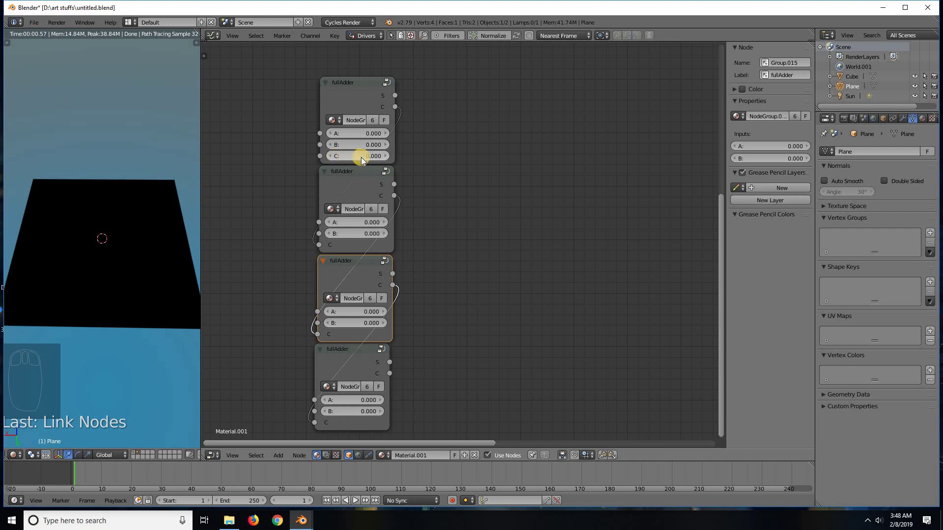
Make the top fullAdder's node group single-user, open it, and cut the links leaving the Group Input's C socket.
{"action": "left_click", "coordinate": [371, 121]}
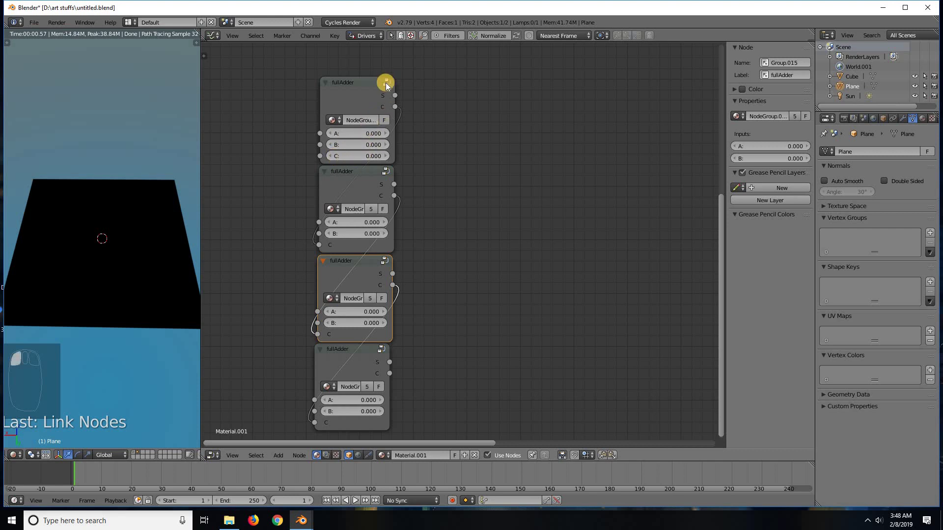
{"action": "key", "text": "Tab"}
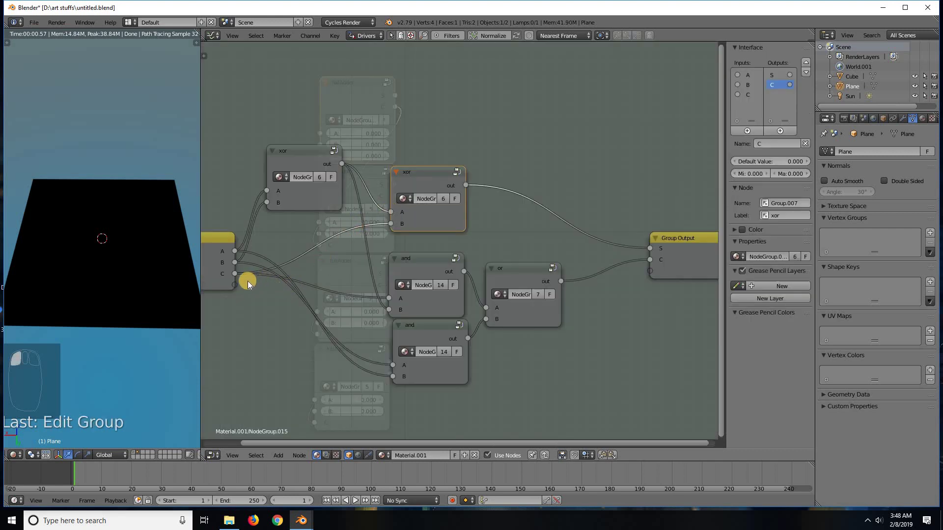
{"action": "mouse_move", "coordinate": [246, 282]}
{"action": "left_mouse_down", "text": "ctrl"}
{"action": "mouse_move", "coordinate": [247, 271]}
{"action": "mouse_move", "coordinate": [251, 279]}
{"action": "left_mouse_up", "text": "ctrl"}
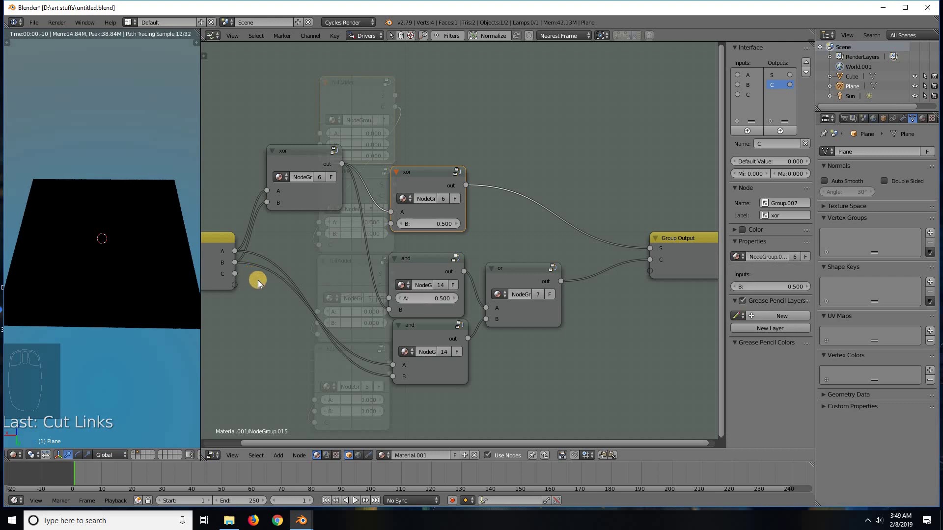
Set the second xor's B and the upper and's A to 0, and return to the parent node tree.
{"action": "left_click", "coordinate": [438, 224]}
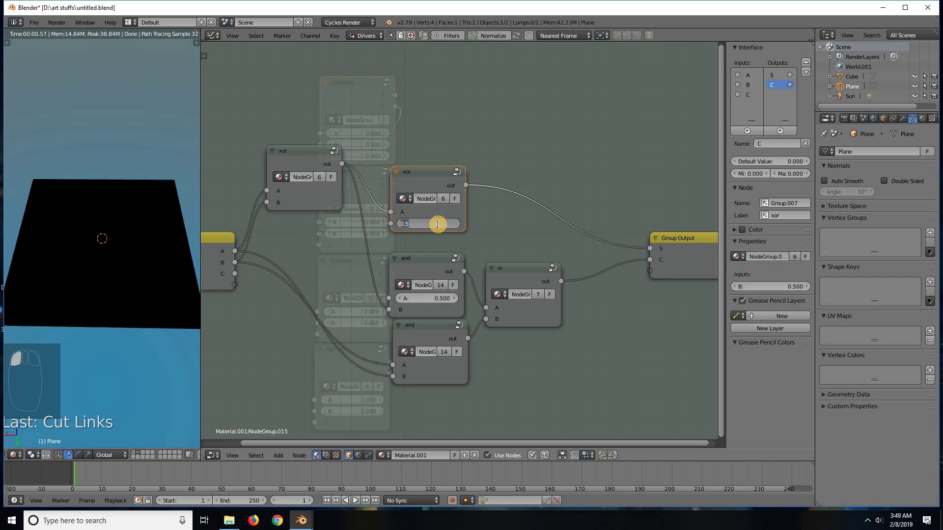
{"action": "type", "text": "0"}
{"action": "key", "text": "Return"}
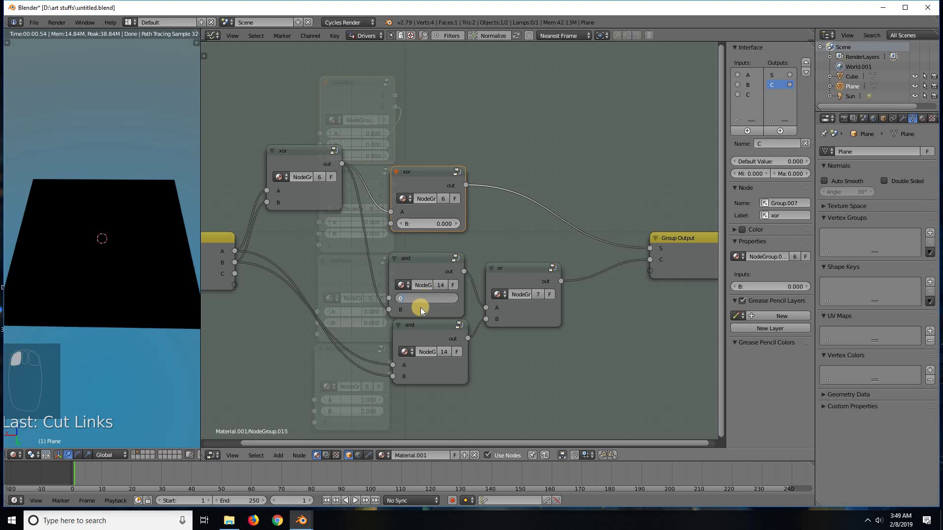
{"action": "left_click", "coordinate": [426, 299]}
{"action": "type", "text": "0"}
{"action": "key", "text": "Return"}
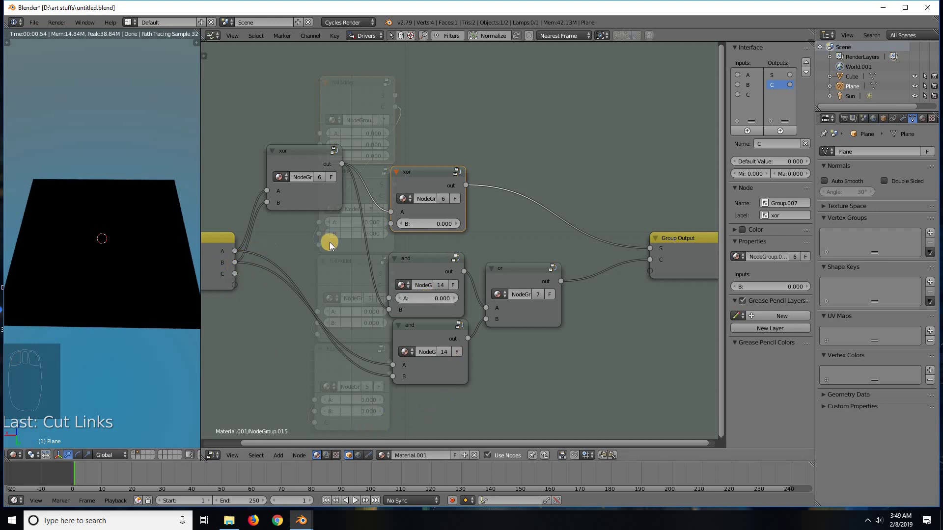
{"action": "left_click", "coordinate": [544, 456]}
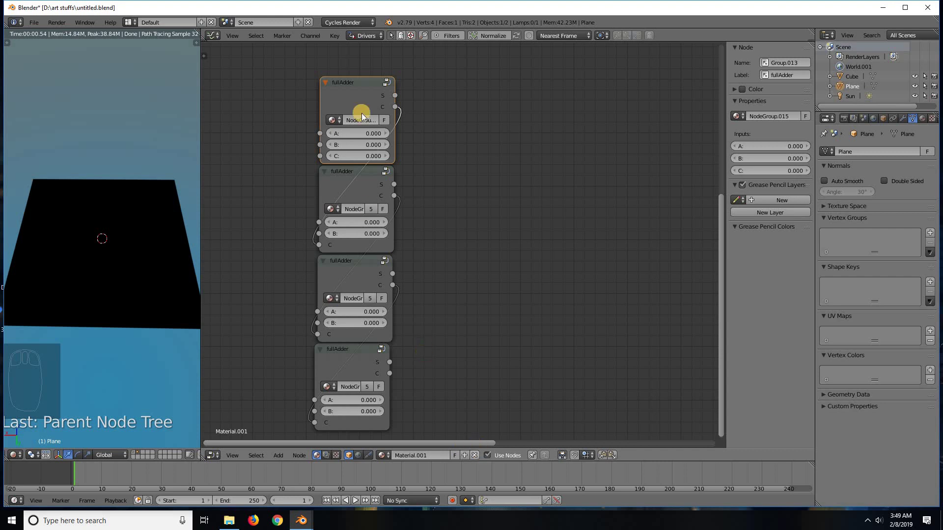
Remove the C input from the top fullAdder's group interface and return to the parent node tree.
{"action": "left_click", "coordinate": [387, 80]}
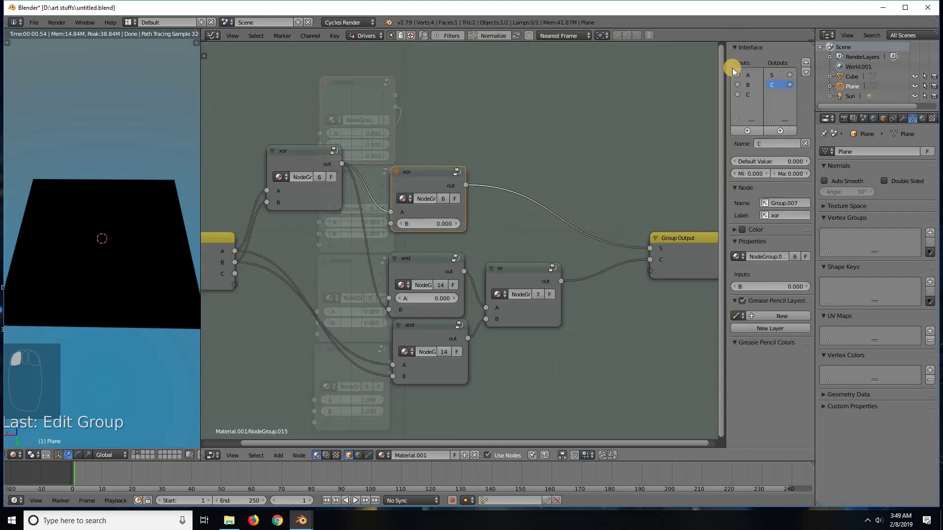
{"action": "left_click", "coordinate": [746, 93]}
{"action": "left_click", "coordinate": [805, 144]}
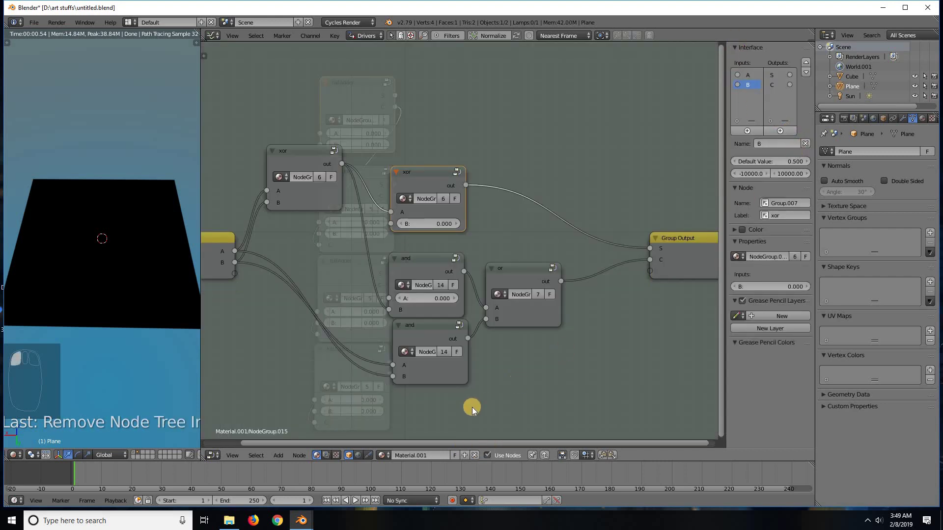
{"action": "left_click", "coordinate": [544, 455]}
{"action": "mouse_move", "coordinate": [448, 288]}
{"action": "middle_mouse_down"}
{"action": "mouse_move", "coordinate": [446, 273]}
{"action": "mouse_move", "coordinate": [442, 314]}
{"action": "mouse_move", "coordinate": [453, 288]}
{"action": "middle_mouse_up"}
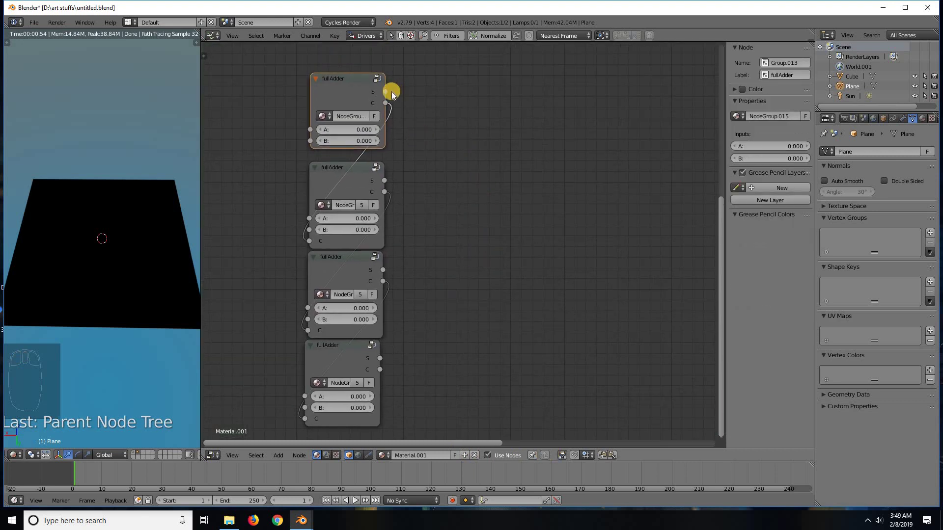
Move the original fullAdder beside the stack, link the top three S outputs to its A, B and C, and the fourth S to 4c.
{"action": "scroll", "coordinate": [549, 188], "scroll_direction": "down", "scroll_amount": 6}
{"action": "scroll", "coordinate": [538, 140], "scroll_direction": "up", "scroll_amount": 2}
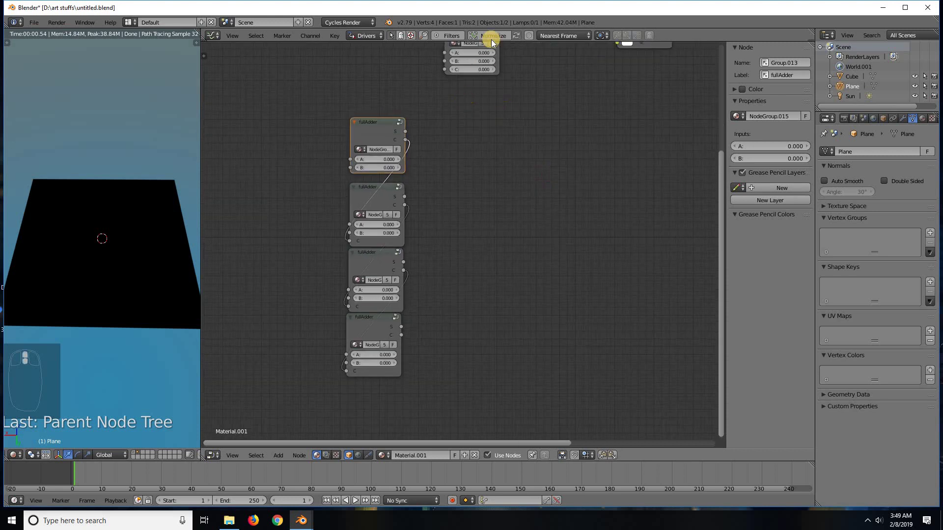
{"action": "middle_click_drag", "start_coordinate": [508, 102], "coordinate": [500, 130]}
{"action": "left_click_drag", "start_coordinate": [473, 79], "coordinate": [565, 237]}
{"action": "left_click_drag", "start_coordinate": [408, 183], "coordinate": [533, 266]}
{"action": "left_click_drag", "start_coordinate": [405, 247], "coordinate": [534, 275]}
{"action": "left_click_drag", "start_coordinate": [404, 312], "coordinate": [534, 283]}
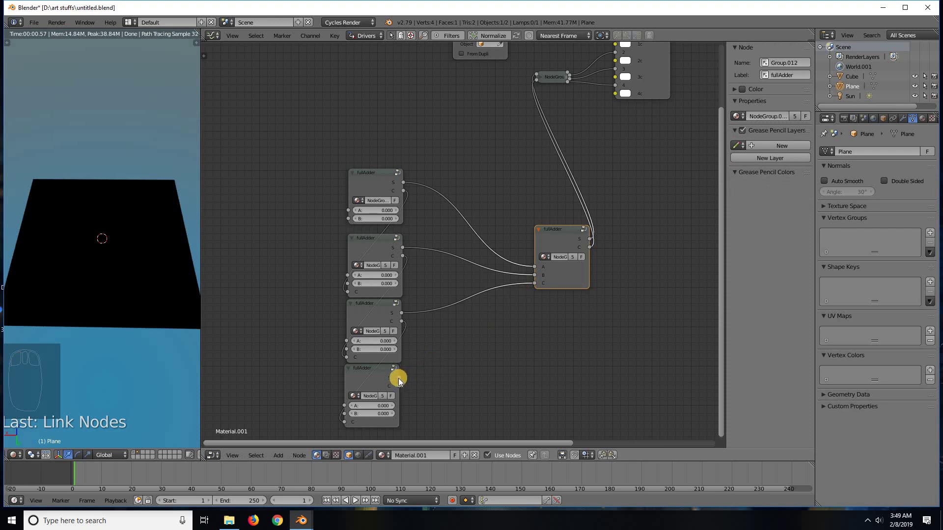
{"action": "left_click_drag", "start_coordinate": [400, 378], "coordinate": [615, 93]}
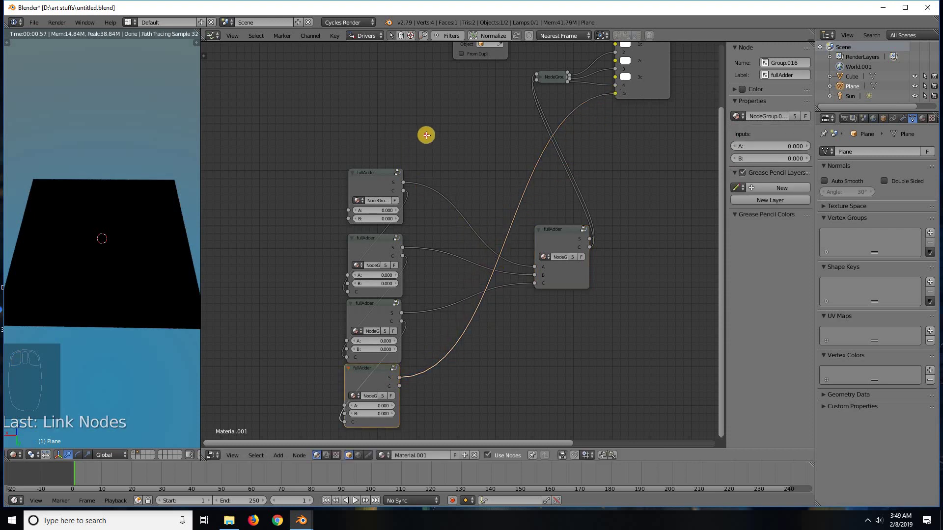
Add reroutes on the four S links, cut the links beyond them, and move the original fullAdder back beside the display group.
{"action": "left_click_drag", "start_coordinate": [426, 136], "coordinate": [450, 400], "text": "shift"}
{"action": "left_click_drag", "start_coordinate": [490, 142], "coordinate": [508, 405], "text": "shift"}
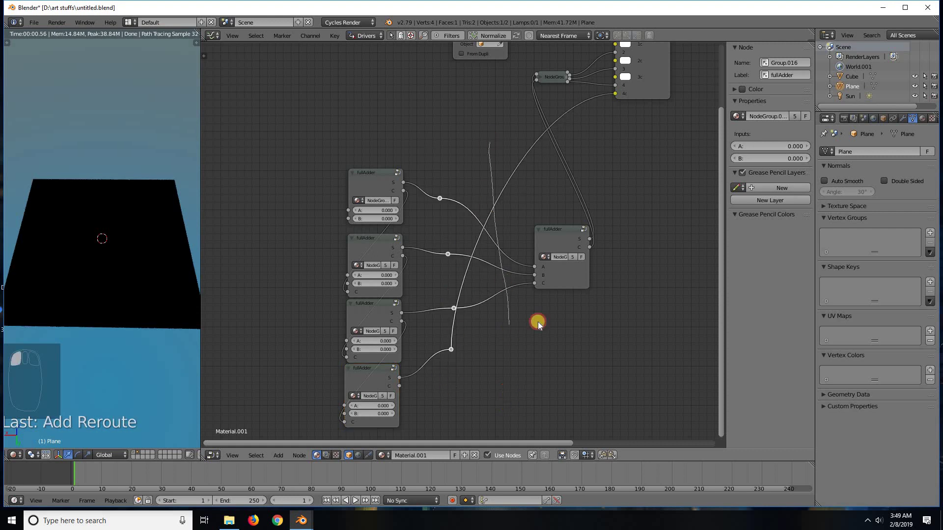
{"action": "right_click_drag", "start_coordinate": [537, 322], "coordinate": [541, 315], "text": "ctrl"}
{"action": "mouse_move", "coordinate": [555, 230]}
{"action": "left_mouse_down"}
{"action": "mouse_move", "coordinate": [455, 91]}
{"action": "mouse_move", "coordinate": [457, 79]}
{"action": "left_mouse_up"}
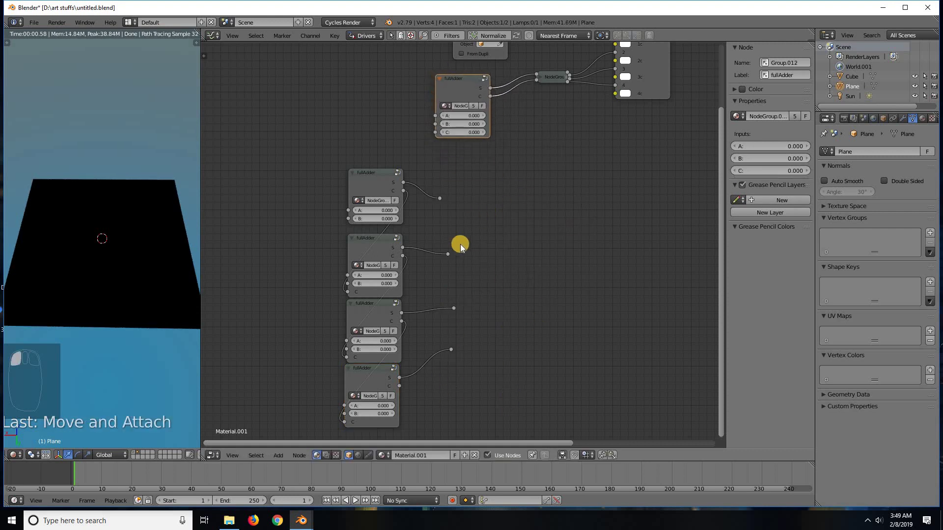
Align the reroutes of the first and second fullAdders level with their S outputs.
{"action": "scroll", "coordinate": [491, 331], "scroll_direction": "up", "scroll_amount": 4}
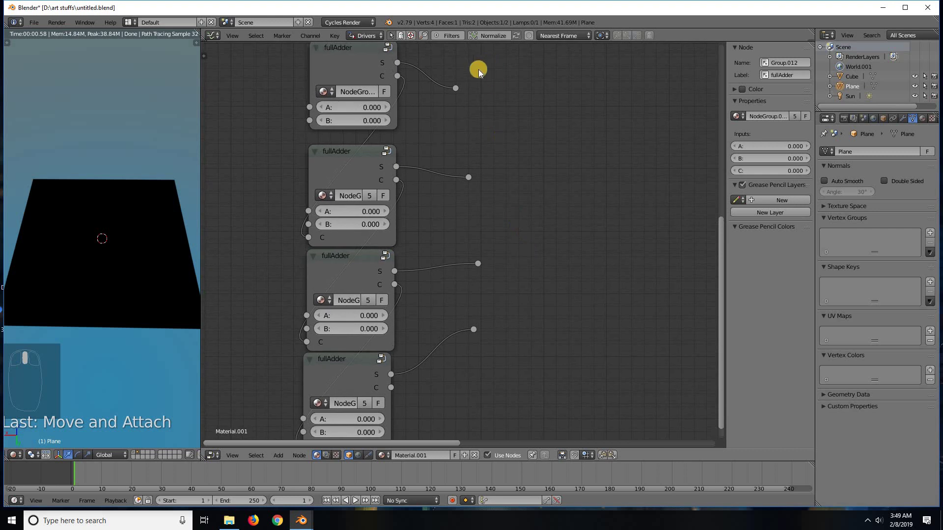
{"action": "left_click_drag", "start_coordinate": [456, 88], "coordinate": [459, 49]}
{"action": "key", "text": "g"}
{"action": "left_click", "coordinate": [465, 63]}
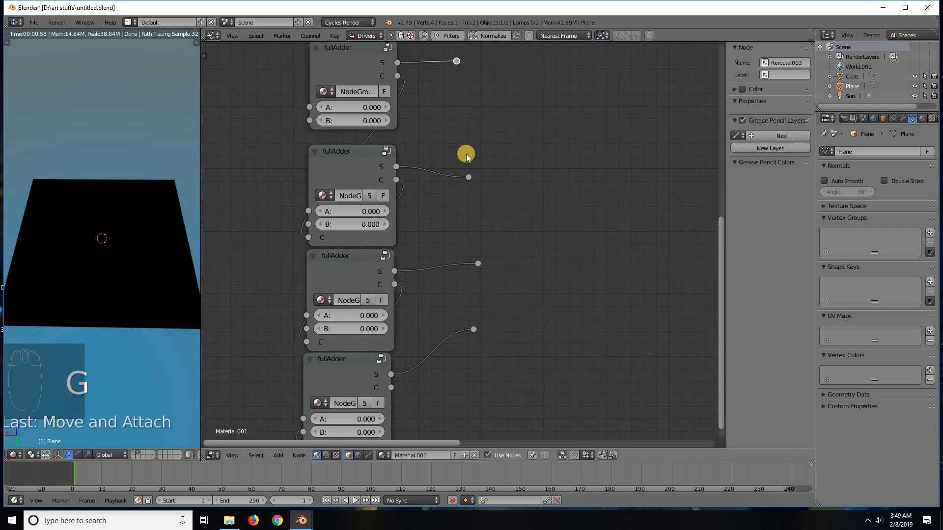
{"action": "left_click_drag", "start_coordinate": [467, 178], "coordinate": [467, 169]}
{"action": "key", "text": "g"}
{"action": "key", "text": "g"}
{"action": "left_click", "coordinate": [461, 168]}
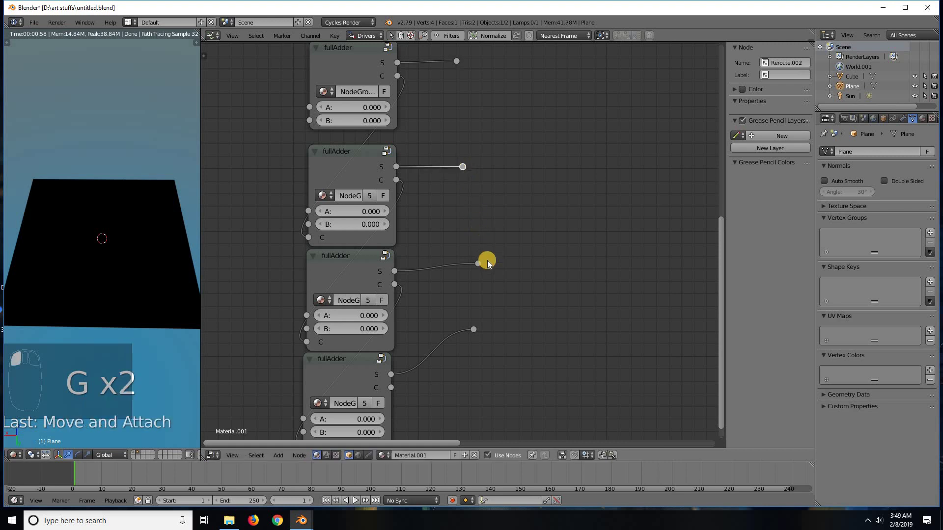
Align the reroutes of the third and fourth fullAdders level with their S outputs.
{"action": "left_click_drag", "start_coordinate": [477, 264], "coordinate": [462, 272]}
{"action": "key", "text": "g"}
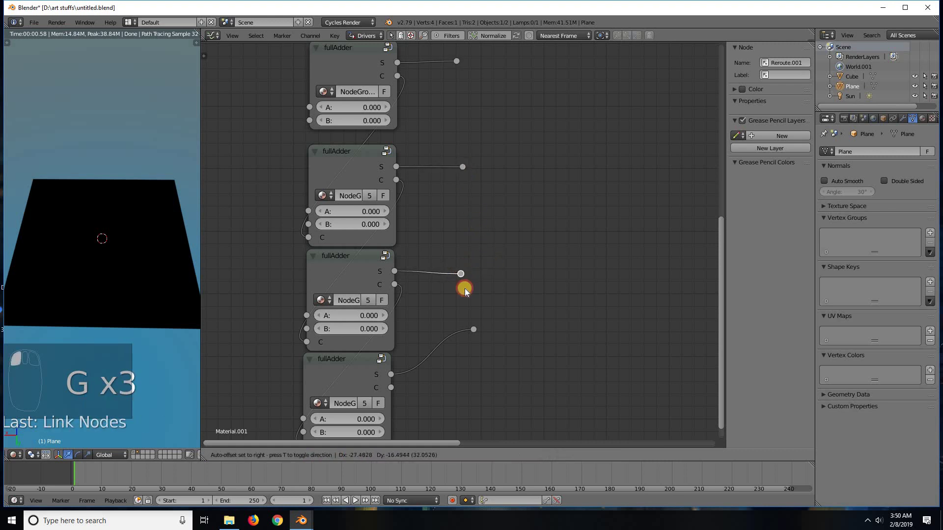
{"action": "left_click", "coordinate": [465, 287]}
{"action": "left_click", "coordinate": [476, 326]}
{"action": "key", "text": "g"}
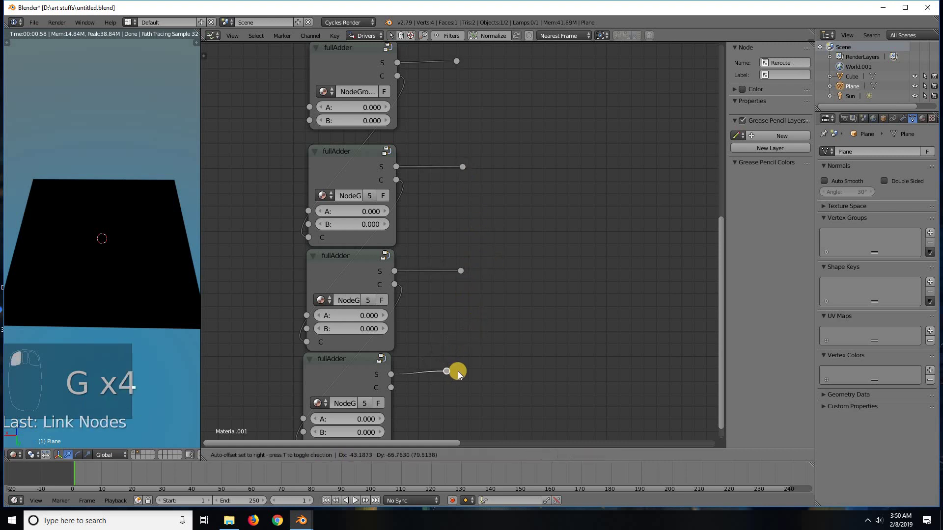
{"action": "left_click", "coordinate": [460, 367]}
{"action": "scroll", "coordinate": [458, 337], "scroll_direction": "down", "scroll_amount": 2}
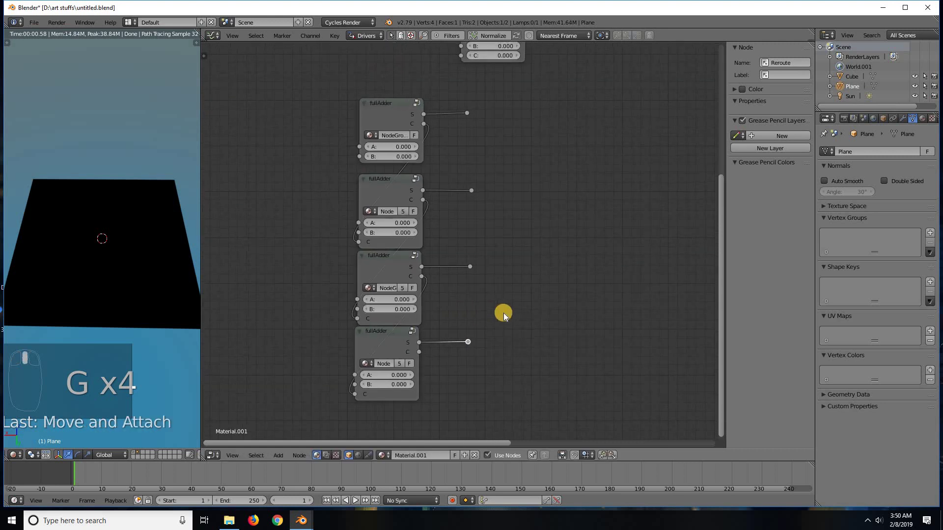
Move the top fullAdder down against the second one and realign its reroute with the S output.
{"action": "left_click_drag", "start_coordinate": [440, 104], "coordinate": [441, 113]}
{"action": "left_click", "coordinate": [508, 114]}
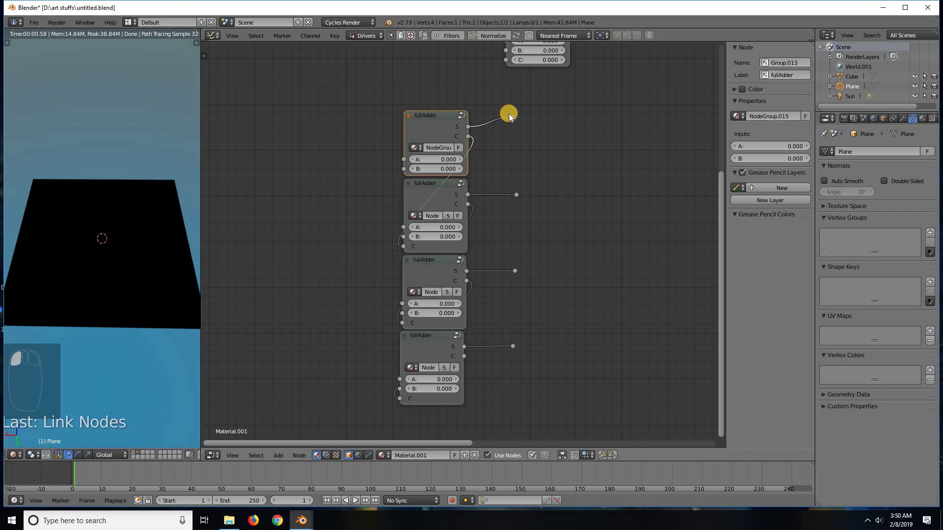
{"action": "key", "text": "g"}
{"action": "left_click", "coordinate": [513, 117]}
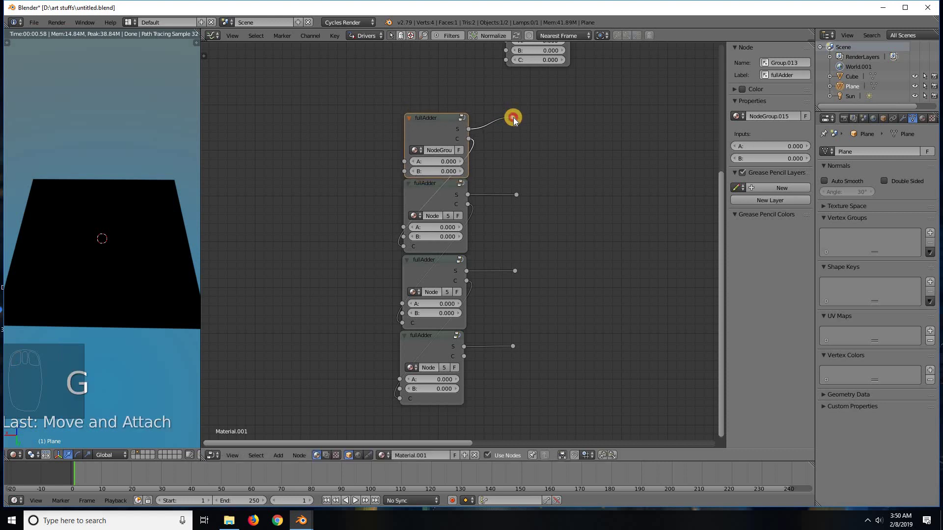
{"action": "left_click", "coordinate": [513, 118]}
{"action": "key", "text": "g"}
{"action": "left_click", "coordinate": [513, 129]}
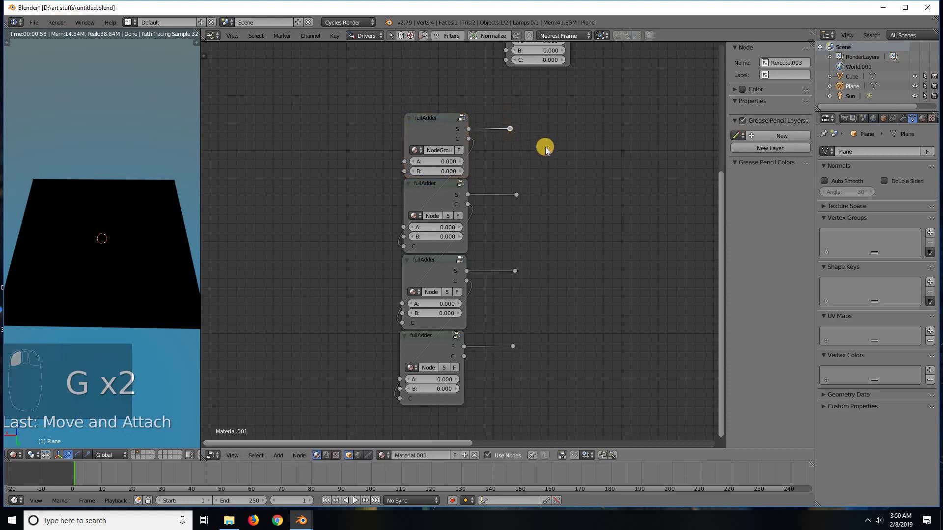
Add a separate reroute on the bottom fullAdder's C output, keeping its S output linked to the existing reroute.
{"action": "scroll", "coordinate": [534, 158], "scroll_direction": "up", "scroll_amount": 1}
{"action": "middle_click_drag", "start_coordinate": [549, 239], "coordinate": [560, 210]}
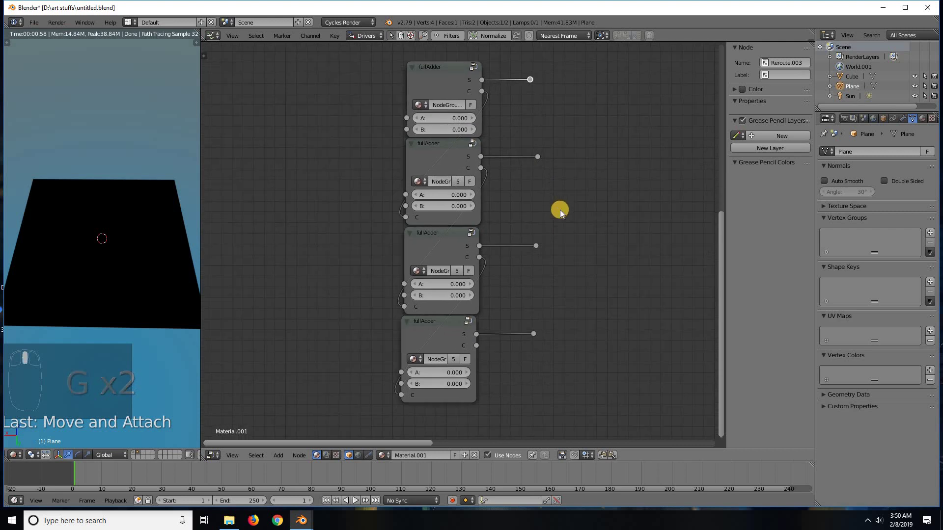
{"action": "scroll", "coordinate": [423, 118], "scroll_direction": "up", "scroll_amount": 1}
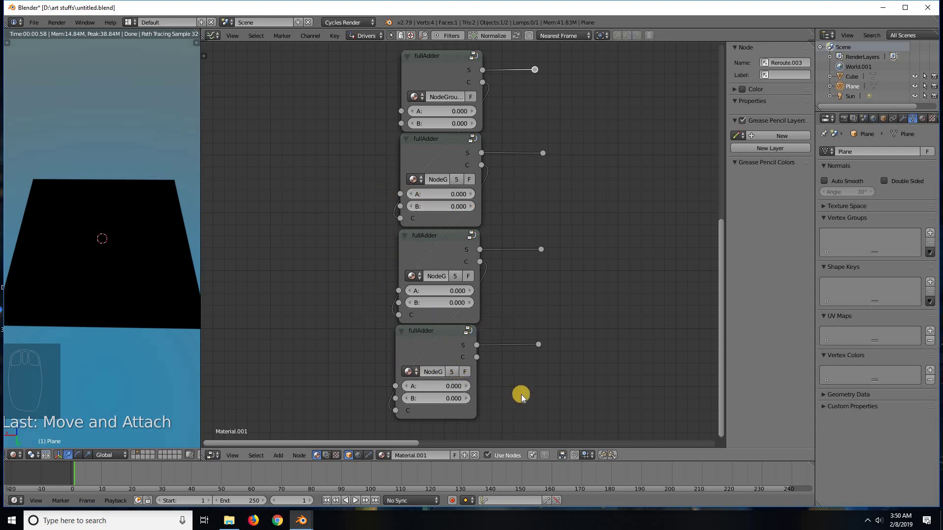
{"action": "middle_click_drag", "start_coordinate": [496, 356], "coordinate": [457, 316]}
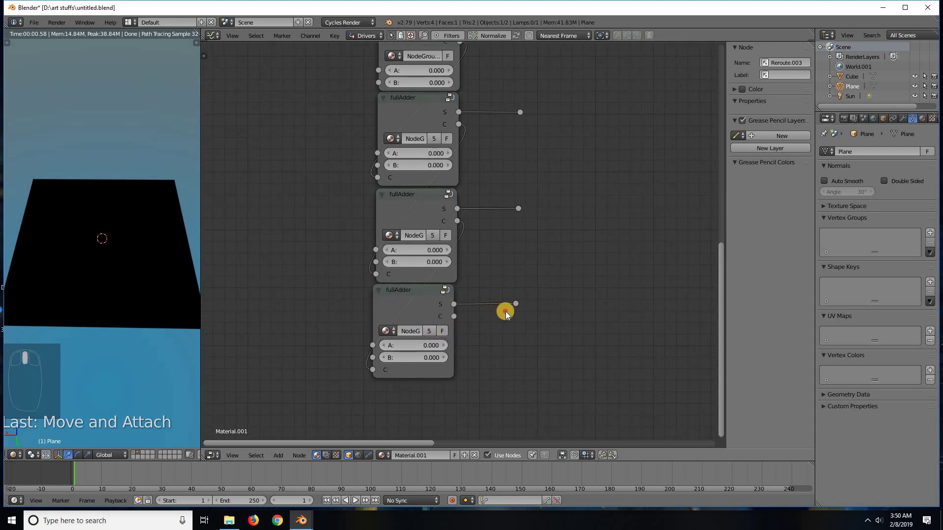
{"action": "left_click_drag", "start_coordinate": [454, 317], "coordinate": [515, 304]}
{"action": "mouse_move", "coordinate": [470, 290]}
{"action": "right_mouse_down", "text": "ctrl"}
{"action": "mouse_move", "coordinate": [478, 337]}
{"action": "mouse_move", "coordinate": [488, 315]}
{"action": "right_mouse_up", "text": "ctrl"}
{"action": "left_click_drag", "start_coordinate": [453, 320], "coordinate": [516, 303]}
{"action": "mouse_move", "coordinate": [503, 315]}
{"action": "right_mouse_down", "text": "shift"}
{"action": "mouse_move", "coordinate": [503, 293]}
{"action": "mouse_move", "coordinate": [500, 309]}
{"action": "right_mouse_up", "text": "shift"}
{"action": "key", "text": "g"}
{"action": "left_click", "coordinate": [517, 316]}
{"action": "left_click_drag", "start_coordinate": [455, 304], "coordinate": [515, 303]}
{"action": "scroll", "coordinate": [515, 297], "scroll_direction": "down", "scroll_amount": 2}
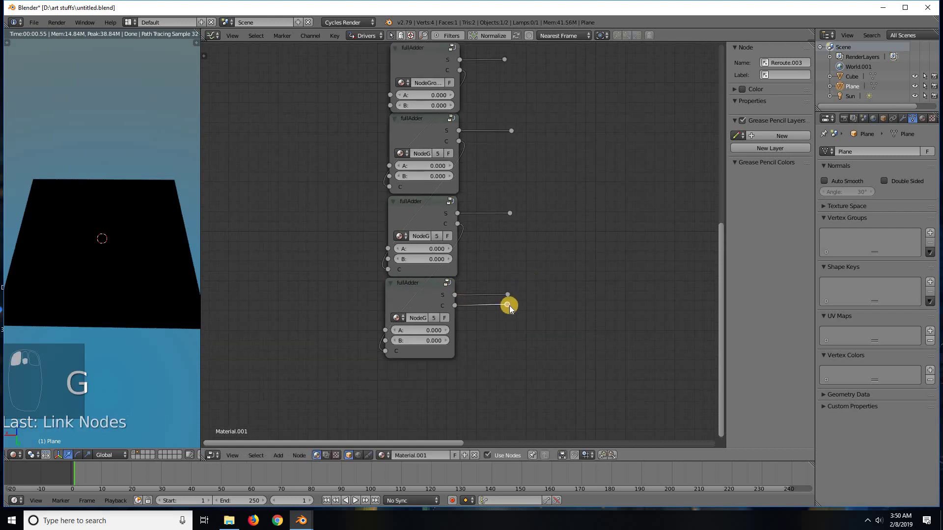
Move the bottom fullAdder's C reroute well below its S reroute.
{"action": "left_click", "coordinate": [509, 304]}
{"action": "key", "text": "g"}
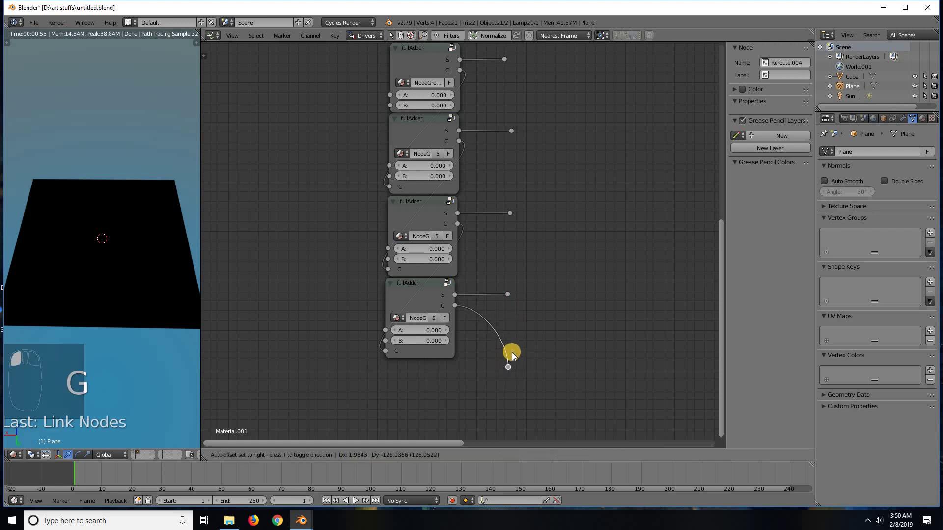
{"action": "left_click", "coordinate": [511, 354]}
{"action": "middle_click_drag", "start_coordinate": [513, 335], "coordinate": [479, 399]}
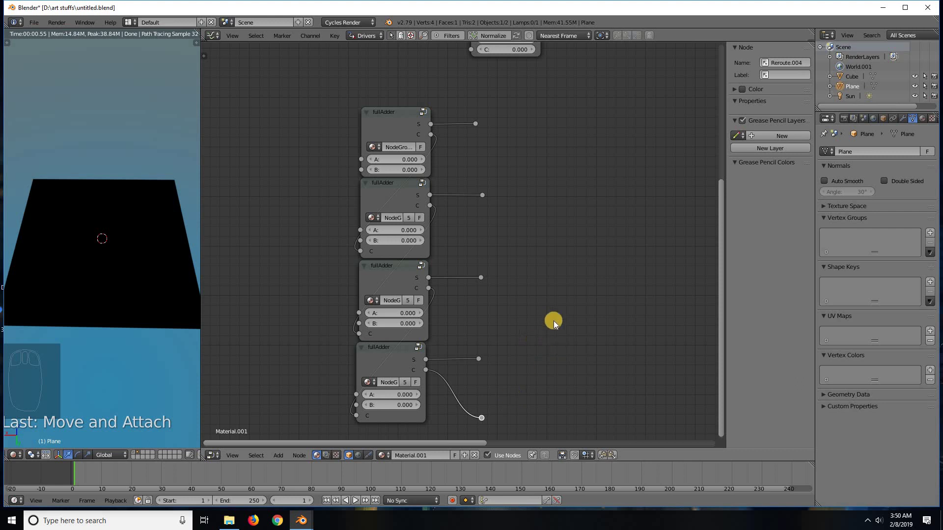
{"action": "scroll", "coordinate": [557, 319], "scroll_direction": "down", "scroll_amount": 2}
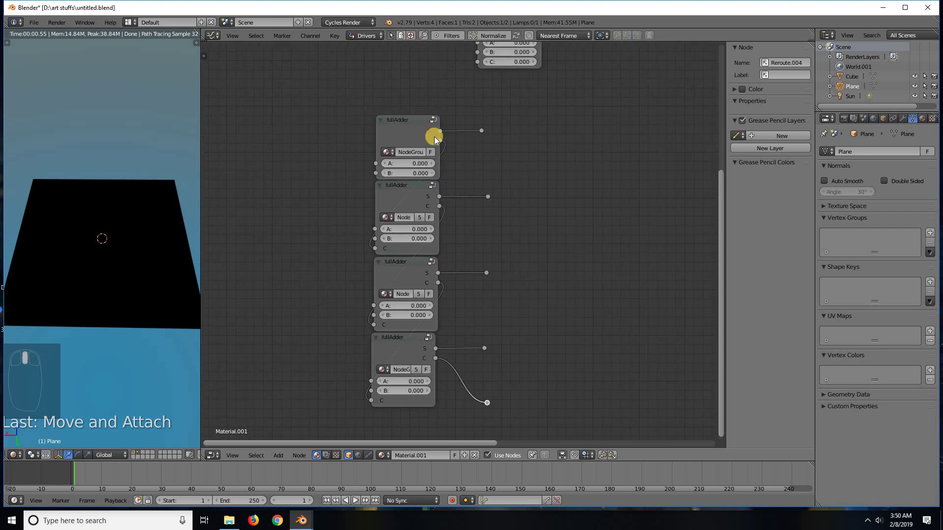
Nudge the third fullAdder so it sits snugly in line between the second and fourth ones.
{"action": "mouse_move", "coordinate": [410, 268]}
{"action": "left_mouse_down"}
{"action": "mouse_move", "coordinate": [404, 313]}
{"action": "mouse_move", "coordinate": [405, 263]}
{"action": "left_mouse_up"}
{"action": "middle_click_drag", "start_coordinate": [402, 266], "coordinate": [389, 287]}
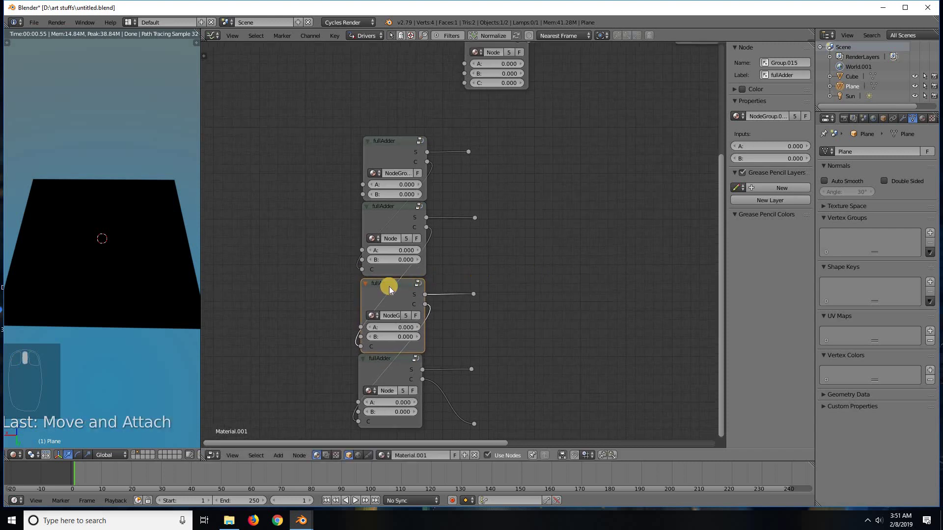
{"action": "left_click", "coordinate": [389, 285]}
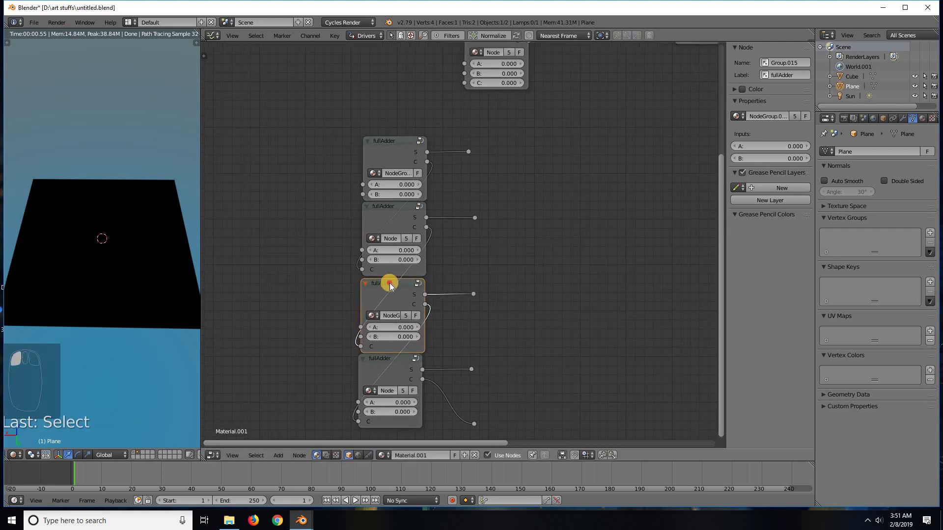
{"action": "left_click_drag", "start_coordinate": [390, 286], "coordinate": [422, 284]}
{"action": "middle_click_drag", "start_coordinate": [476, 259], "coordinate": [450, 215]}
{"action": "middle_click_drag", "start_coordinate": [574, 176], "coordinate": [467, 170]}
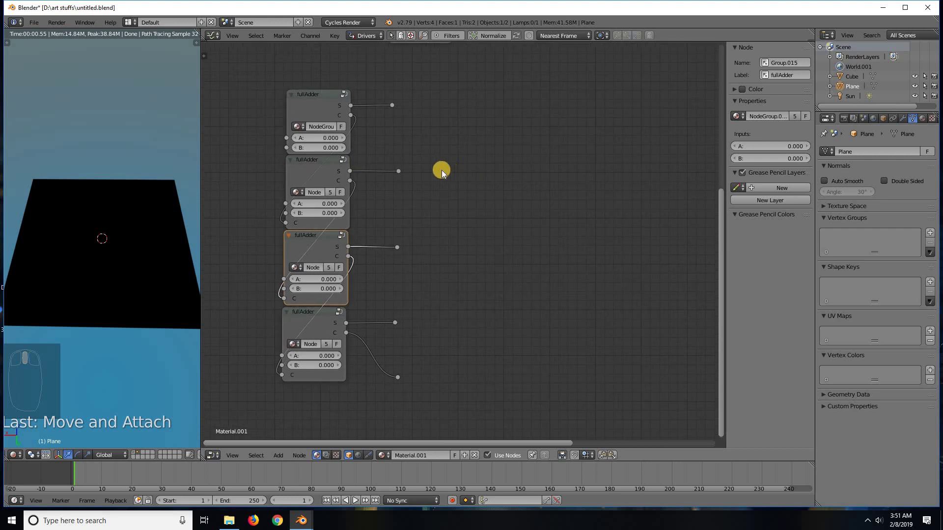
Examine the S output reroutes of the four chained fullAdders one by one, including how the adders connect.
{"action": "middle_click_drag", "start_coordinate": [398, 103], "coordinate": [352, 117]}
{"action": "left_click", "coordinate": [346, 120]}
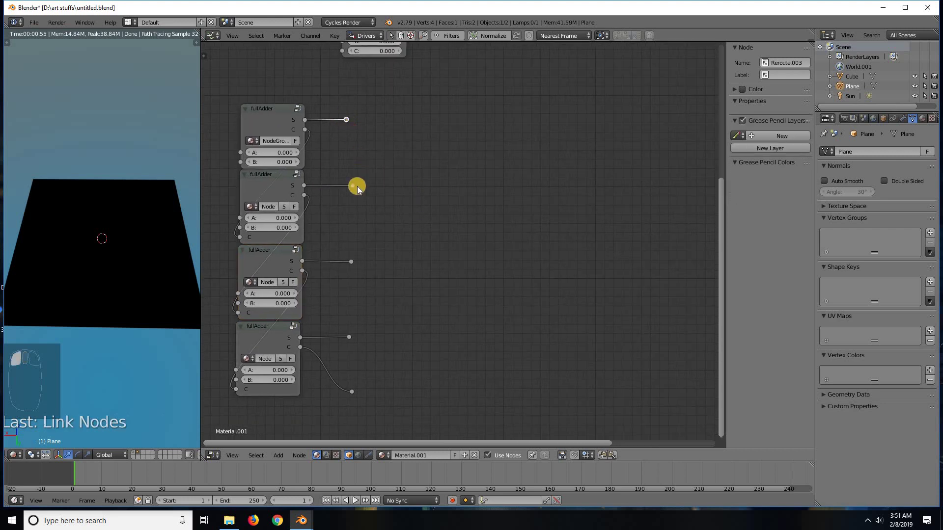
{"action": "left_click", "coordinate": [352, 186]}
{"action": "left_click", "coordinate": [352, 266]}
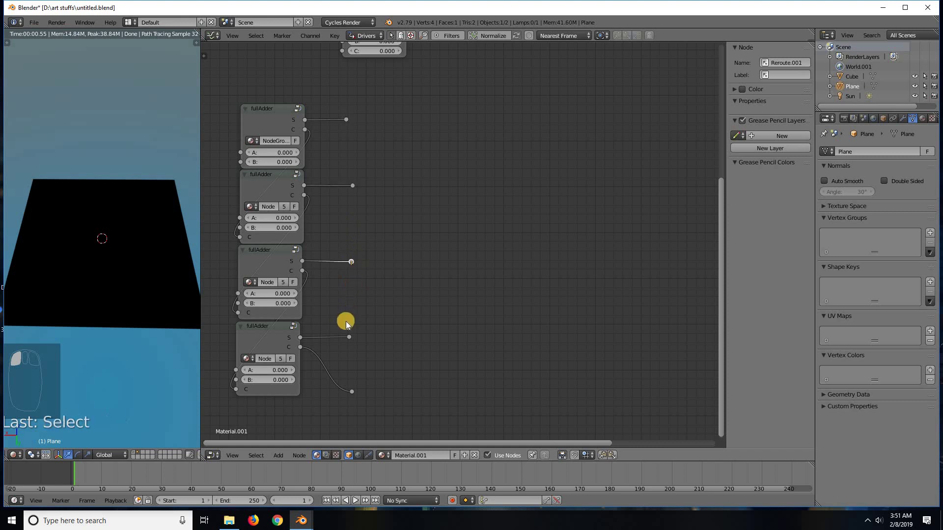
{"action": "left_click", "coordinate": [349, 337]}
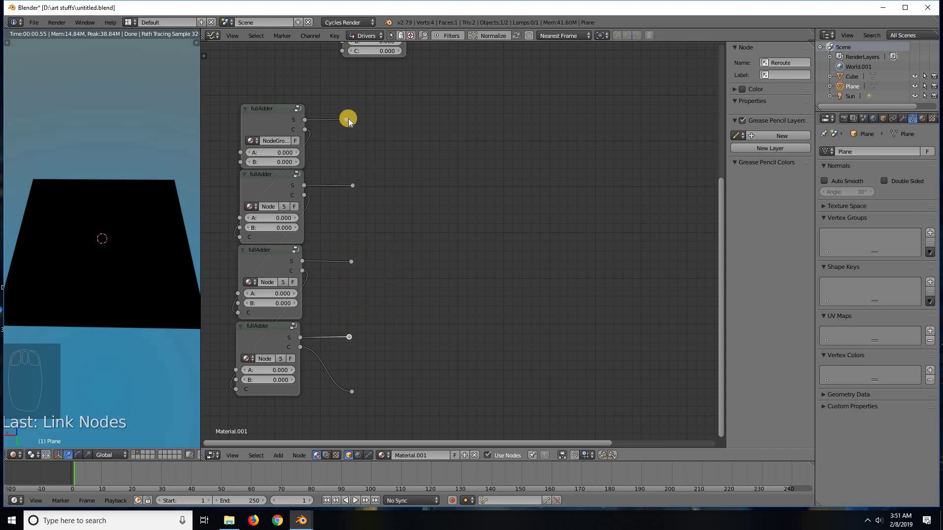
{"action": "left_click", "coordinate": [347, 187]}
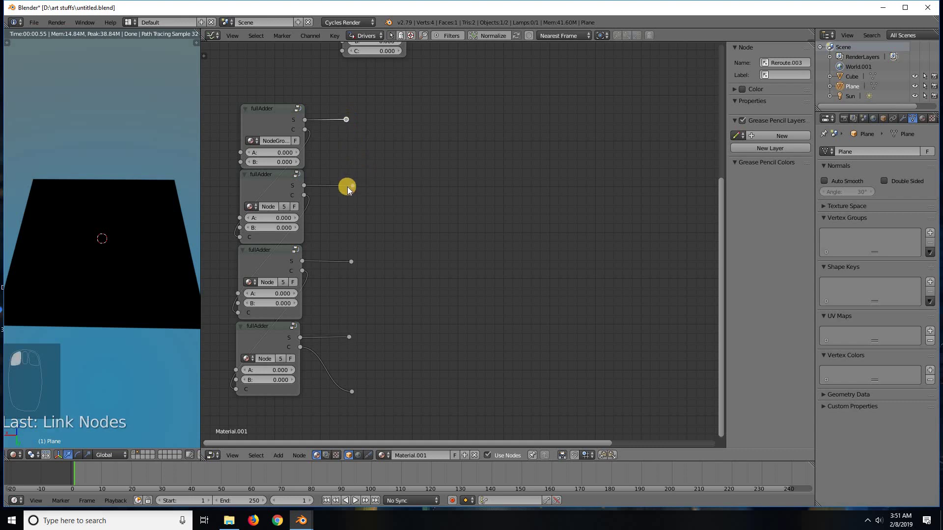
{"action": "left_click", "coordinate": [351, 262]}
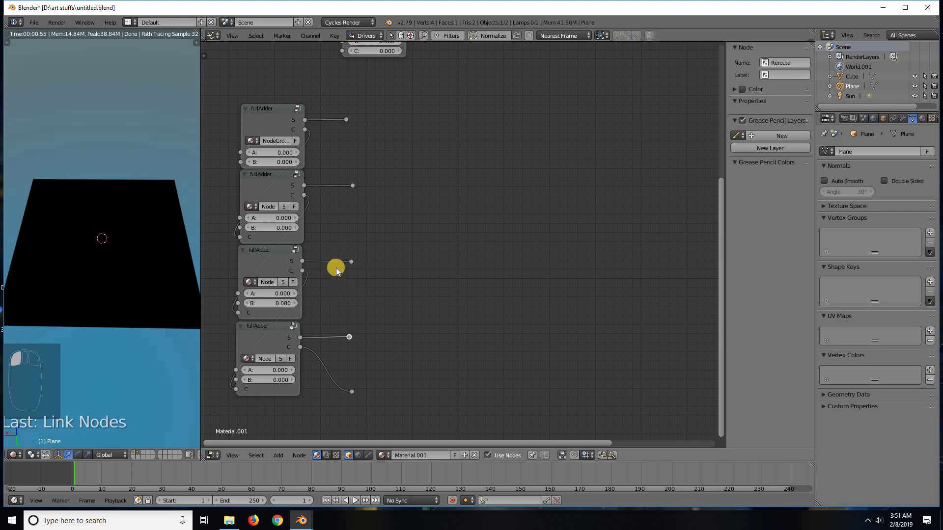
{"action": "left_click", "coordinate": [352, 262]}
{"action": "left_click", "coordinate": [347, 120]}
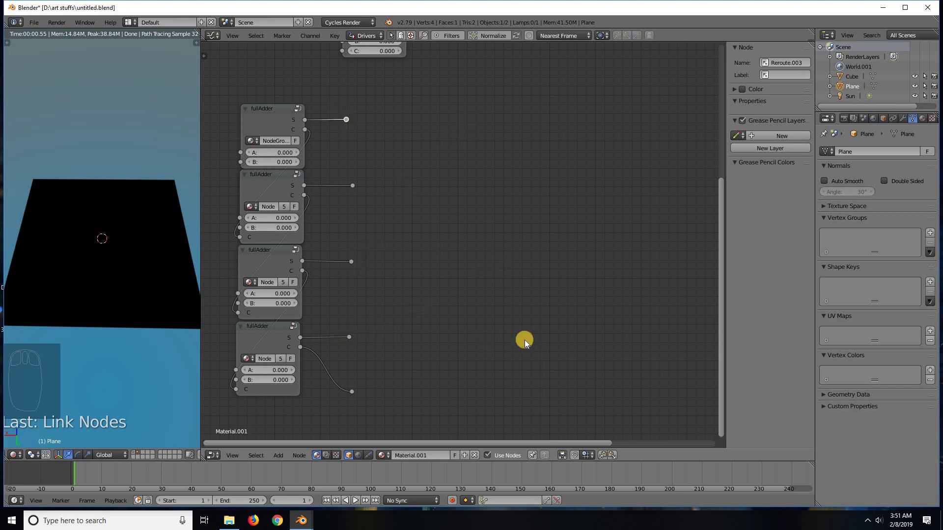
{"action": "middle_click_drag", "start_coordinate": [390, 273], "coordinate": [509, 265]}
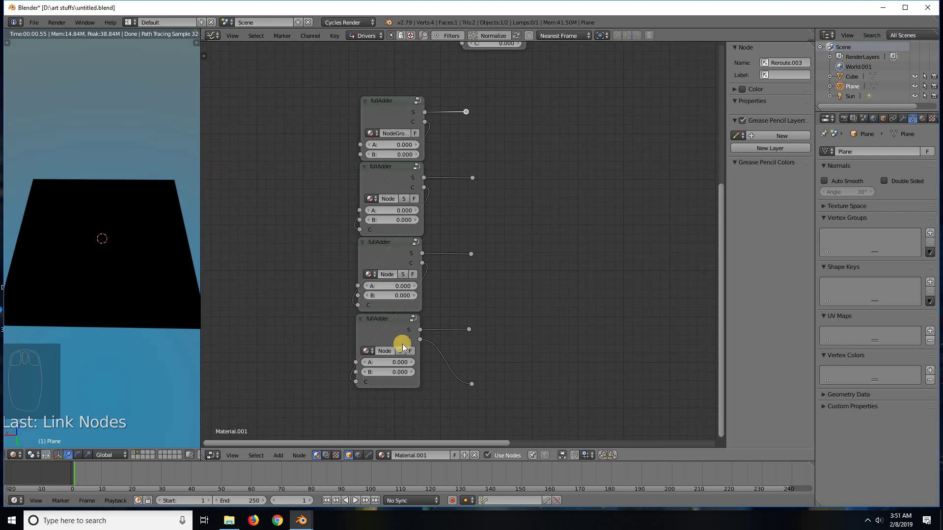
{"action": "middle_click_drag", "start_coordinate": [374, 150], "coordinate": [247, 146]}
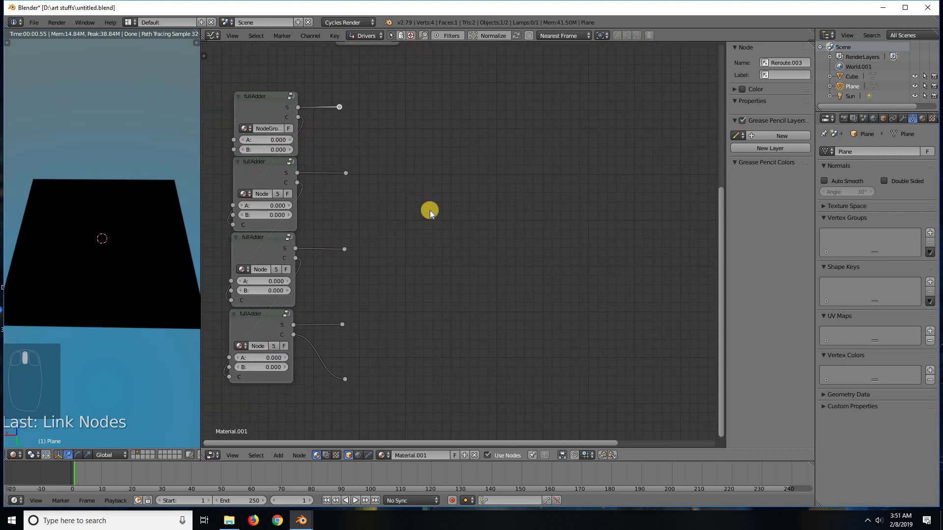
{"action": "middle_click_drag", "start_coordinate": [491, 318], "coordinate": [540, 322]}
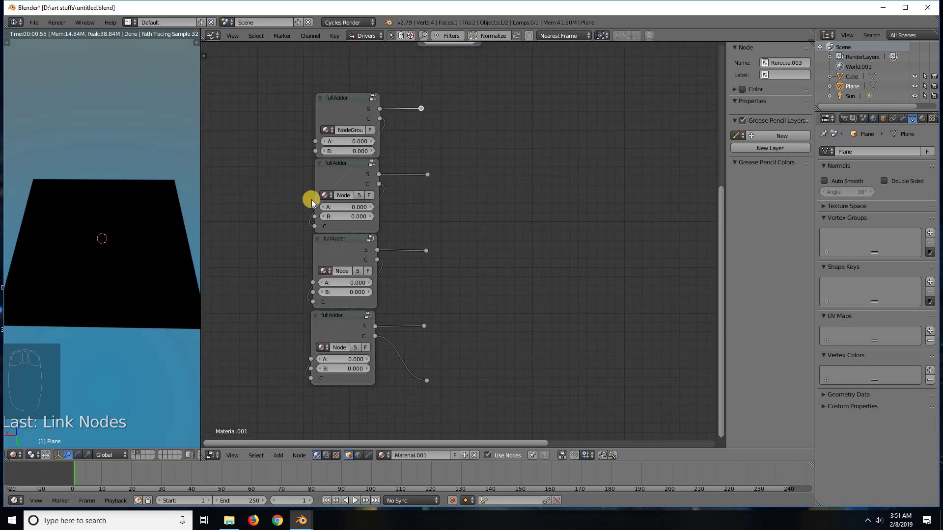
Delete the four chained fullAdders together with all their reroutes.
{"action": "middle_click_drag", "start_coordinate": [485, 282], "coordinate": [469, 246]}
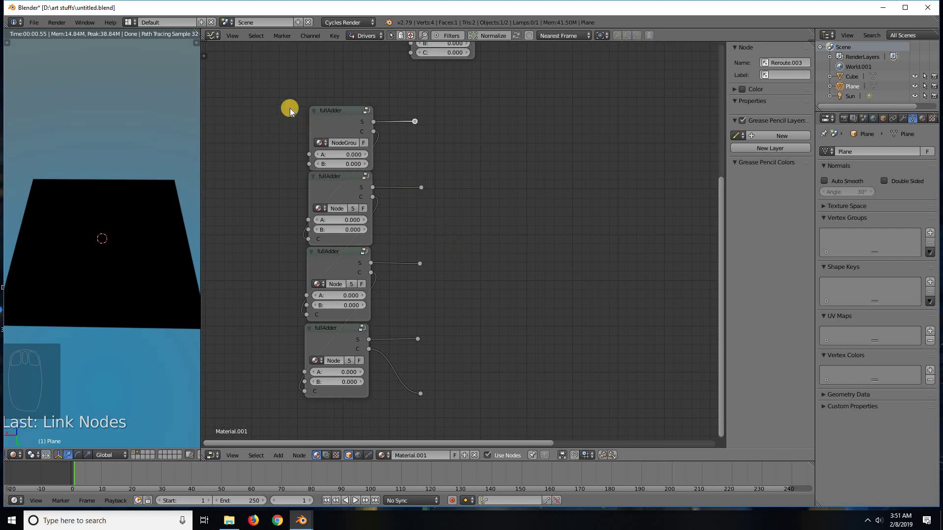
{"action": "key", "text": "b"}
{"action": "left_click_drag", "start_coordinate": [278, 78], "coordinate": [546, 419]}
{"action": "key", "text": "x"}
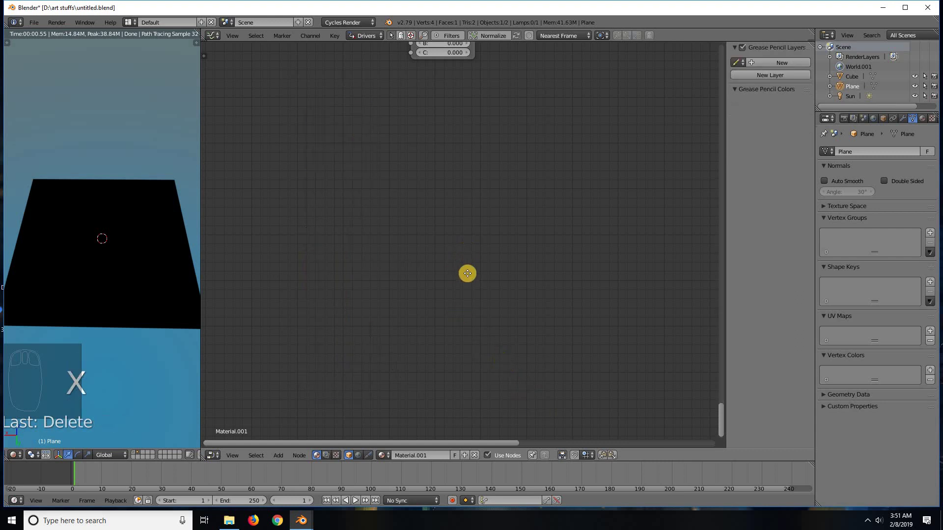
Move the remaining fullAdder directly beneath the Texture Coordinate node.
{"action": "middle_click_drag", "start_coordinate": [428, 51], "coordinate": [389, 264]}
{"action": "middle_click_drag", "start_coordinate": [434, 119], "coordinate": [435, 128]}
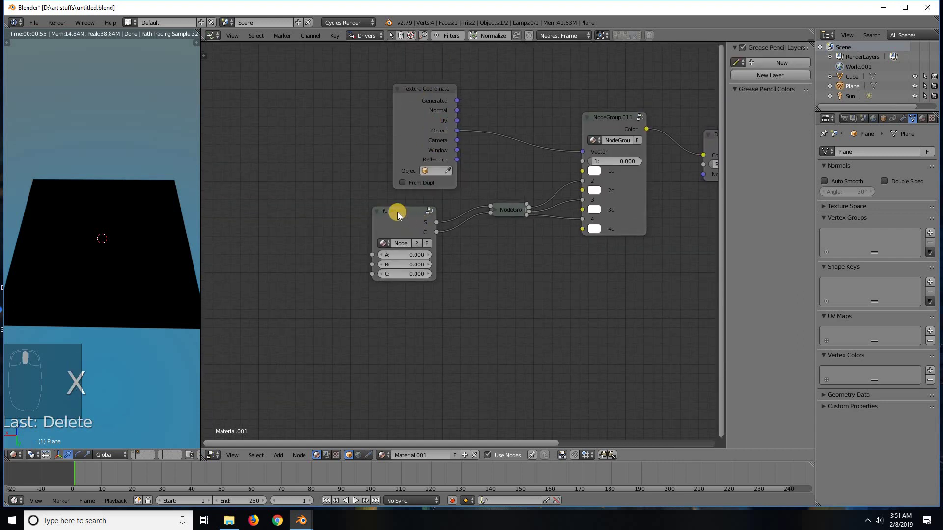
{"action": "left_click_drag", "start_coordinate": [397, 212], "coordinate": [419, 198]}
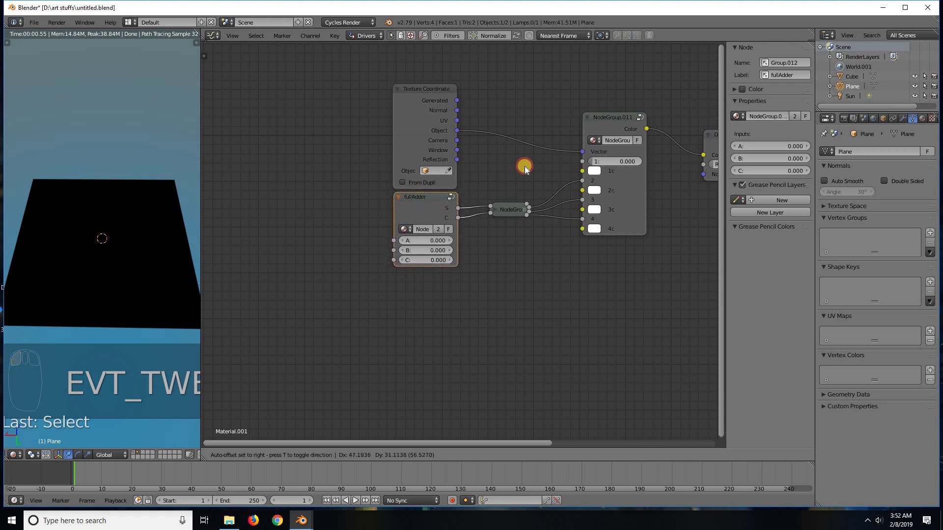
Save untitled.blend over the existing file and close its window, leaving advanced mapping node.blend open.
{"action": "key", "text": "ctrl+s"}
{"action": "left_click", "coordinate": [476, 230]}
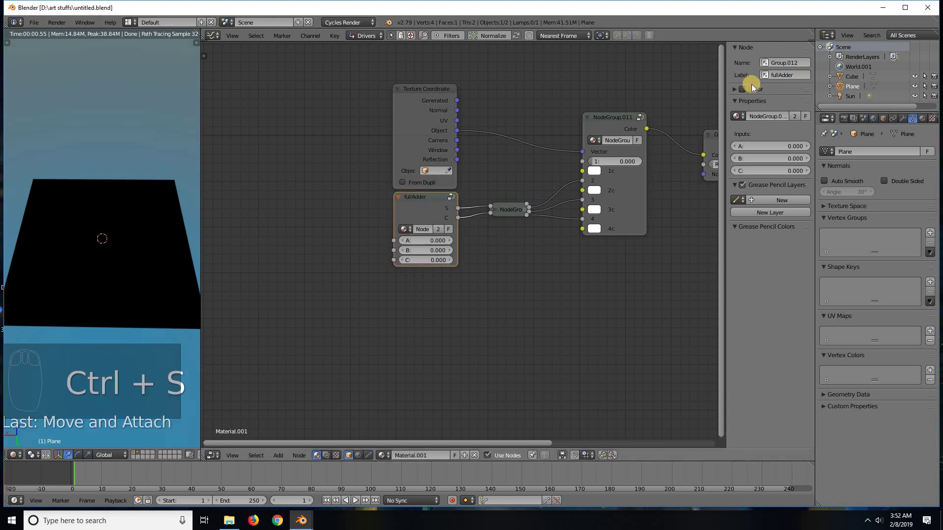
{"action": "left_click", "coordinate": [927, 7]}
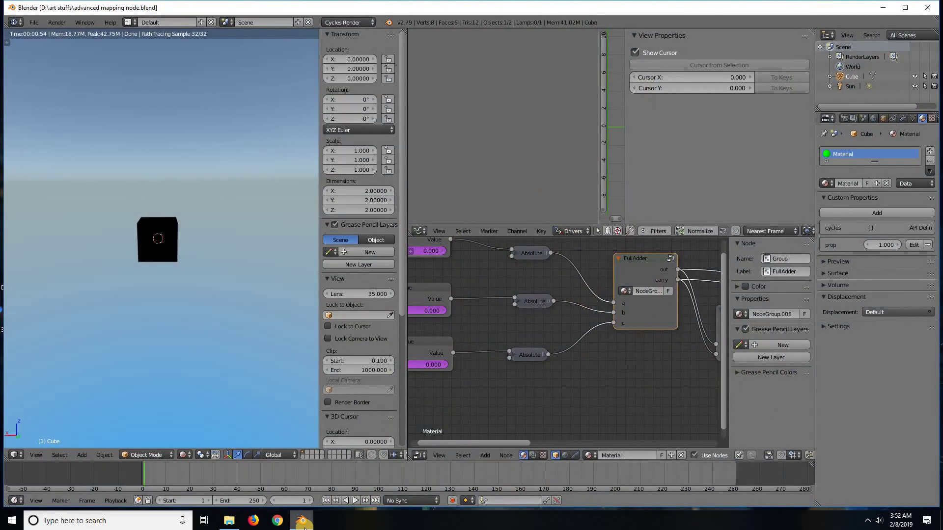
Place the 3D cursor beside the cube and snap it back to the scene centre.
{"action": "left_click", "coordinate": [209, 254]}
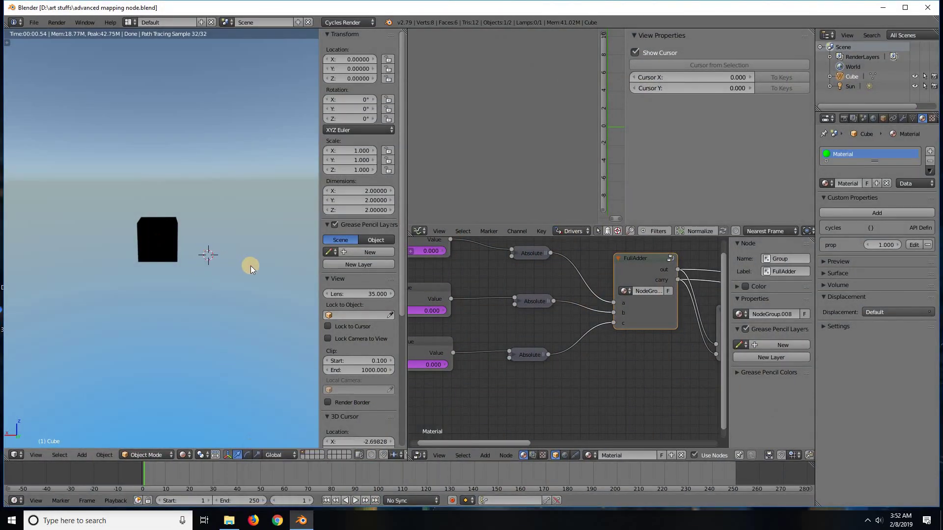
{"action": "scroll", "coordinate": [150, 250], "scroll_direction": "down", "scroll_amount": 1}
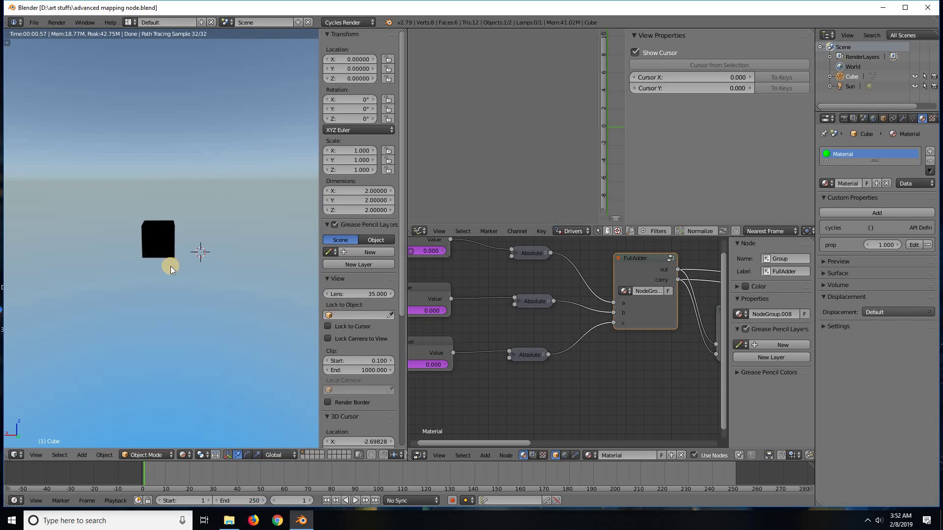
{"action": "key", "text": "shift+s"}
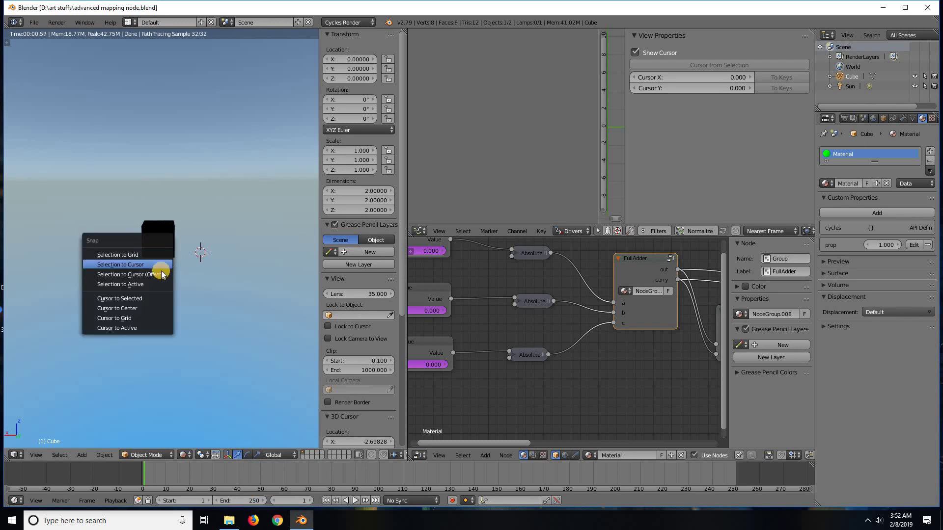
{"action": "left_click", "coordinate": [144, 306]}
Examine how the FullAdder and the and group feed the green, red and blue Mix nodes.
{"action": "scroll", "coordinate": [540, 328], "scroll_direction": "down", "scroll_amount": 3}
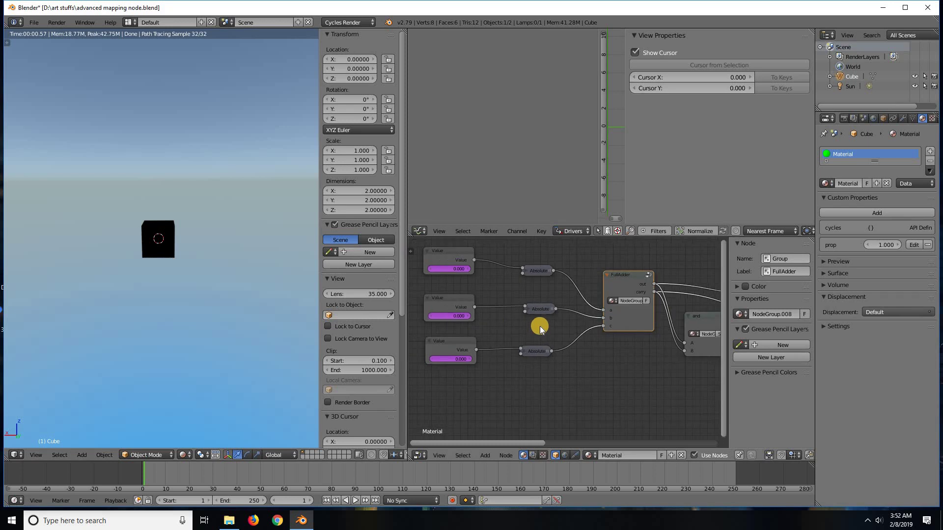
{"action": "middle_click_drag", "start_coordinate": [565, 367], "coordinate": [709, 307]}
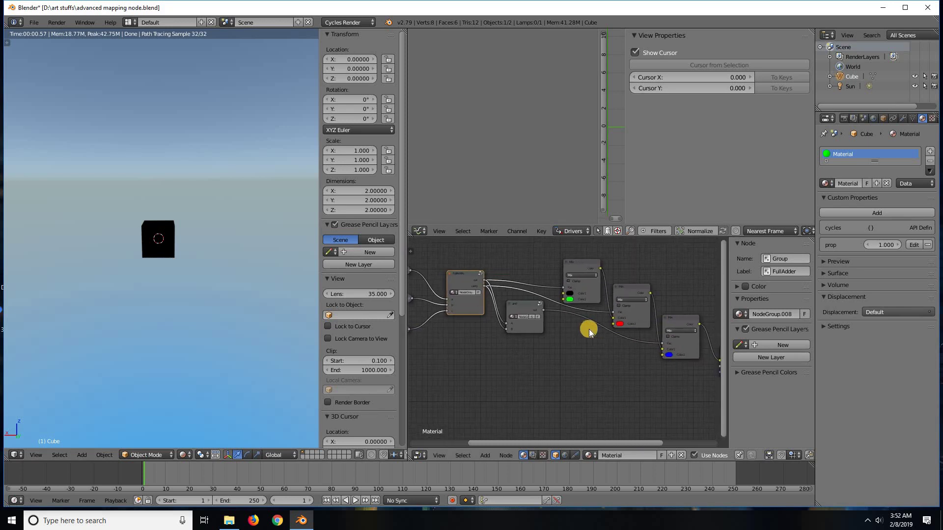
{"action": "scroll", "coordinate": [565, 342], "scroll_direction": "up", "scroll_amount": 4}
{"action": "middle_click_drag", "start_coordinate": [564, 343], "coordinate": [500, 261]}
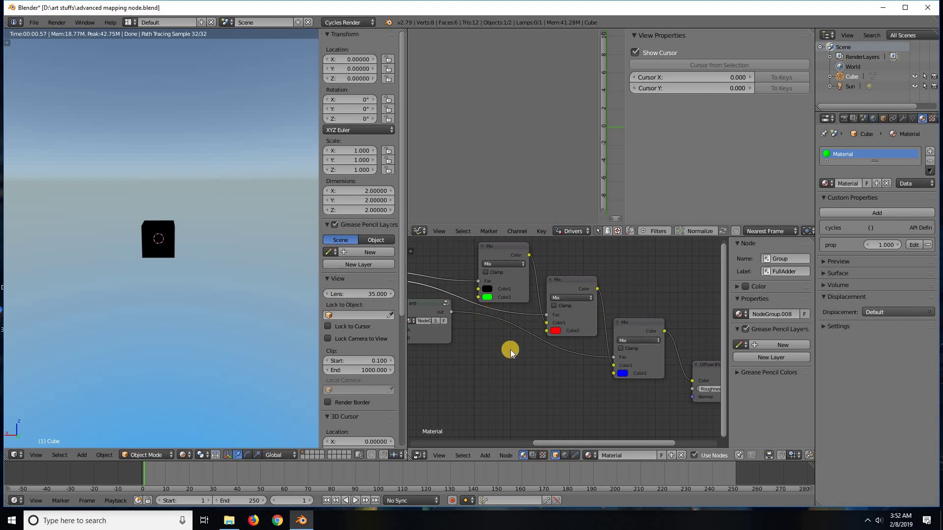
{"action": "middle_click_drag", "start_coordinate": [511, 350], "coordinate": [579, 362]}
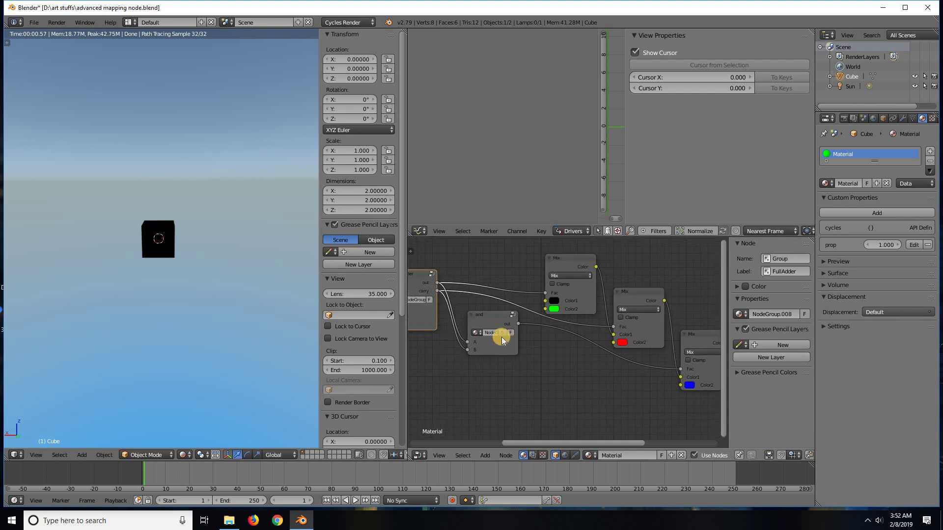
{"action": "middle_click_drag", "start_coordinate": [673, 337], "coordinate": [607, 332]}
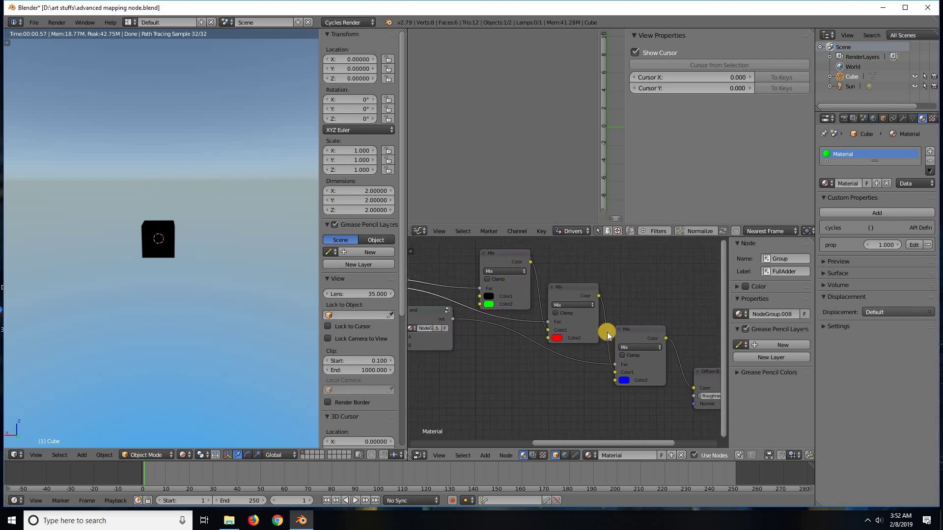
{"action": "middle_click_drag", "start_coordinate": [556, 361], "coordinate": [634, 379]}
{"action": "middle_click_drag", "start_coordinate": [502, 329], "coordinate": [549, 341]}
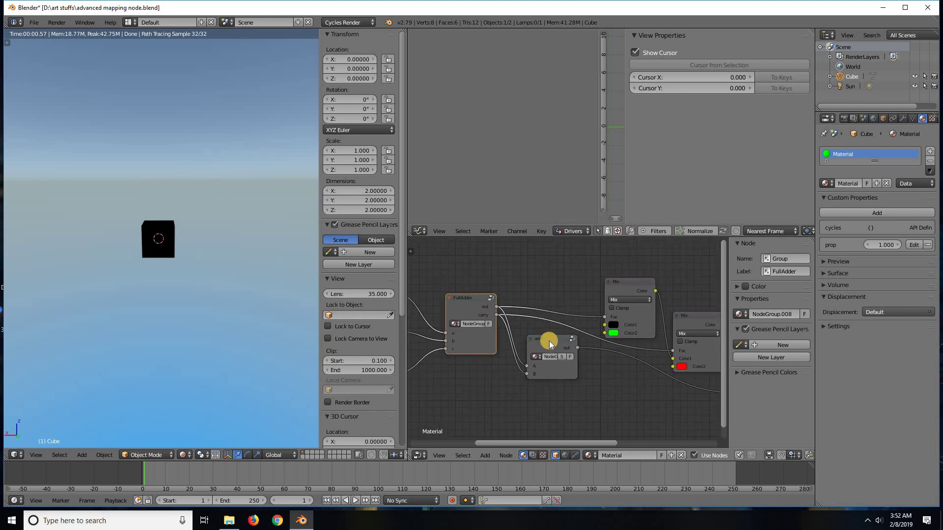
Move the and group down and farther away from the FullAdder, clear of the links to the Mix nodes.
{"action": "left_click_drag", "start_coordinate": [549, 341], "coordinate": [581, 374]}
{"action": "middle_click_drag", "start_coordinate": [547, 316], "coordinate": [513, 268]}
{"action": "mouse_move", "coordinate": [509, 297]}
{"action": "left_mouse_down"}
{"action": "mouse_move", "coordinate": [523, 287]}
{"action": "mouse_move", "coordinate": [506, 281]}
{"action": "left_mouse_up"}
{"action": "middle_click_drag", "start_coordinate": [540, 259], "coordinate": [548, 312]}
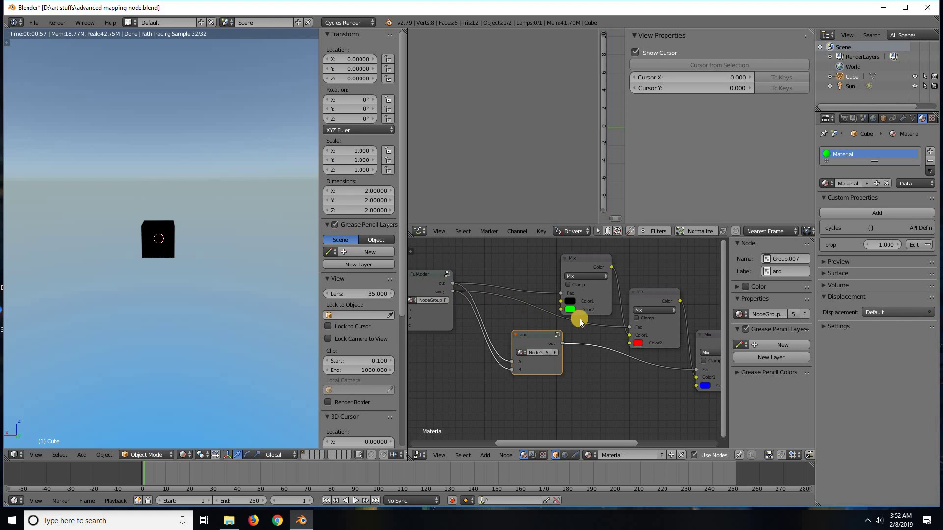
Enlarge the node editor upward over the drivers editor, with the Value inputs of the FullAdder in view.
{"action": "middle_click_drag", "start_coordinate": [533, 323], "coordinate": [500, 278]}
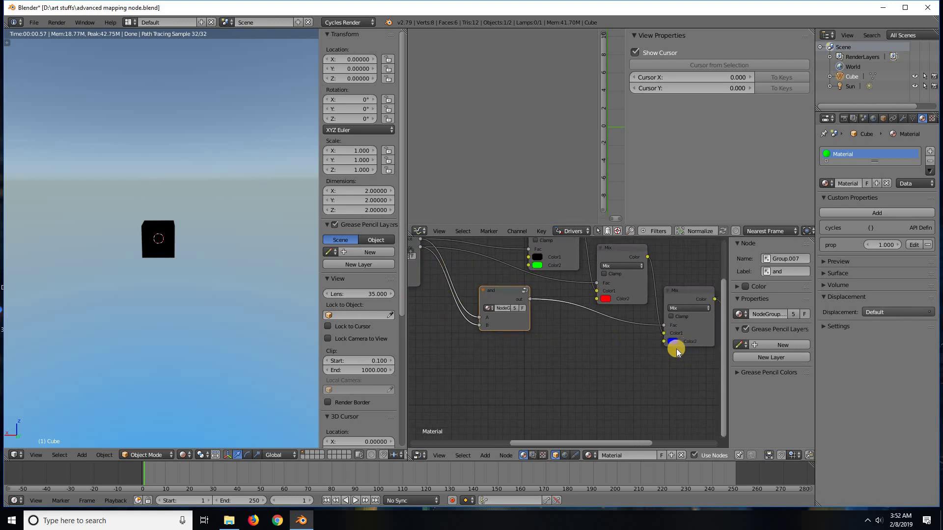
{"action": "middle_click_drag", "start_coordinate": [534, 295], "coordinate": [466, 329]}
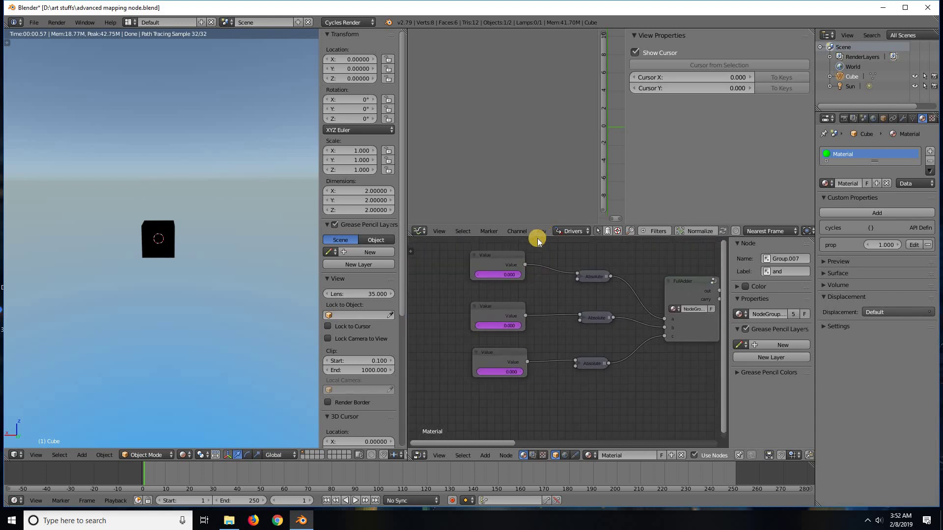
{"action": "left_click_drag", "start_coordinate": [537, 238], "coordinate": [515, 50]}
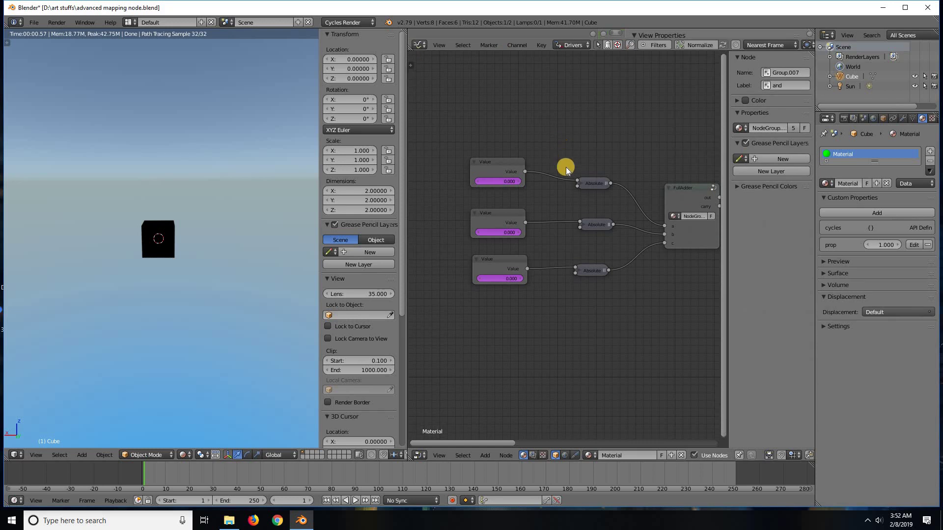
Move the three Value nodes closer together so they form an evenly spaced column.
{"action": "scroll", "coordinate": [566, 167], "scroll_direction": "up", "scroll_amount": 4}
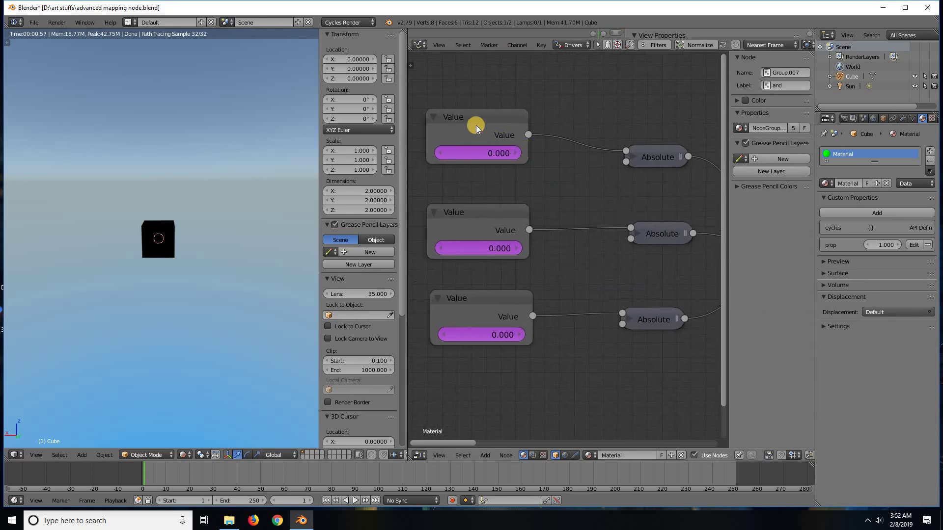
{"action": "left_click_drag", "start_coordinate": [478, 127], "coordinate": [478, 135]}
{"action": "left_click", "coordinate": [474, 193]}
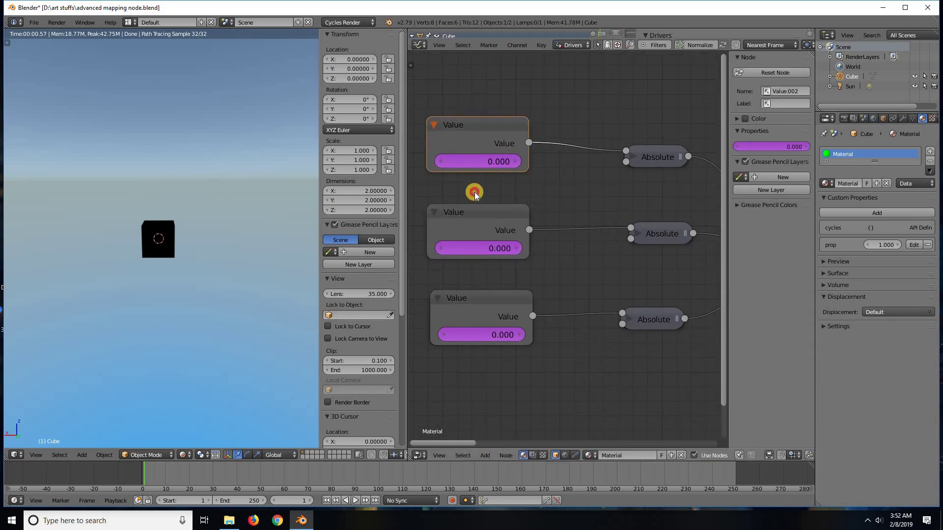
{"action": "left_click_drag", "start_coordinate": [474, 192], "coordinate": [475, 202]}
{"action": "left_click_drag", "start_coordinate": [473, 299], "coordinate": [478, 295]}
Expand the collapsed topmost Absolute node and move it up, clear of the Absolute node below.
{"action": "middle_click_drag", "start_coordinate": [600, 187], "coordinate": [518, 183]}
{"action": "middle_click_drag", "start_coordinate": [727, 171], "coordinate": [581, 164]}
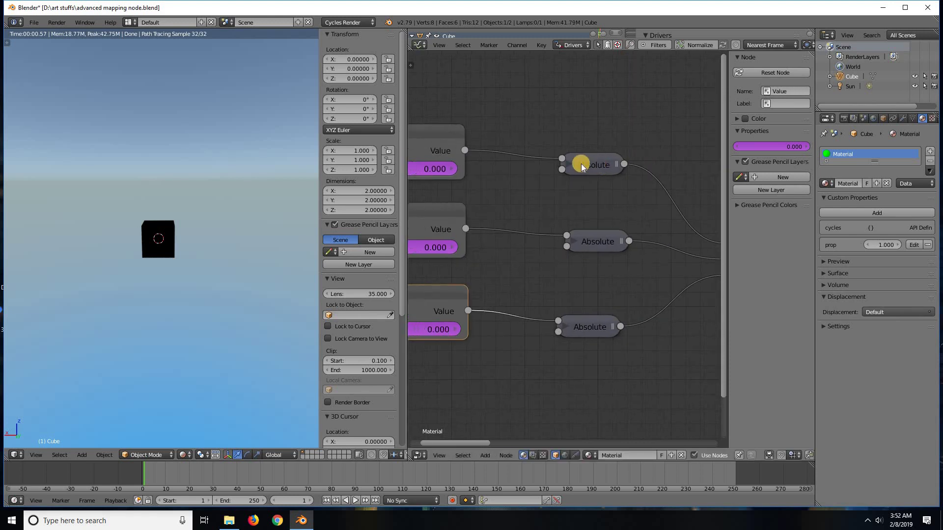
{"action": "left_click", "coordinate": [568, 163]}
{"action": "left_click_drag", "start_coordinate": [607, 165], "coordinate": [600, 114]}
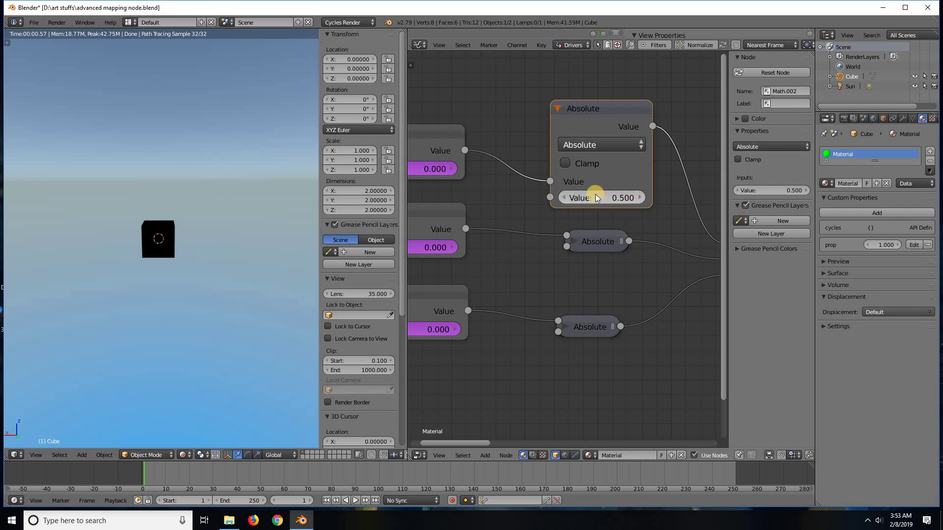
Collapse the topmost Absolute node, move it level with the top Value node, and raise the middle Absolute node beside its Value node.
{"action": "left_click", "coordinate": [558, 108]}
{"action": "left_click_drag", "start_coordinate": [598, 111], "coordinate": [611, 157]}
{"action": "left_click_drag", "start_coordinate": [593, 239], "coordinate": [588, 210]}
{"action": "middle_click_drag", "start_coordinate": [494, 196], "coordinate": [545, 186]}
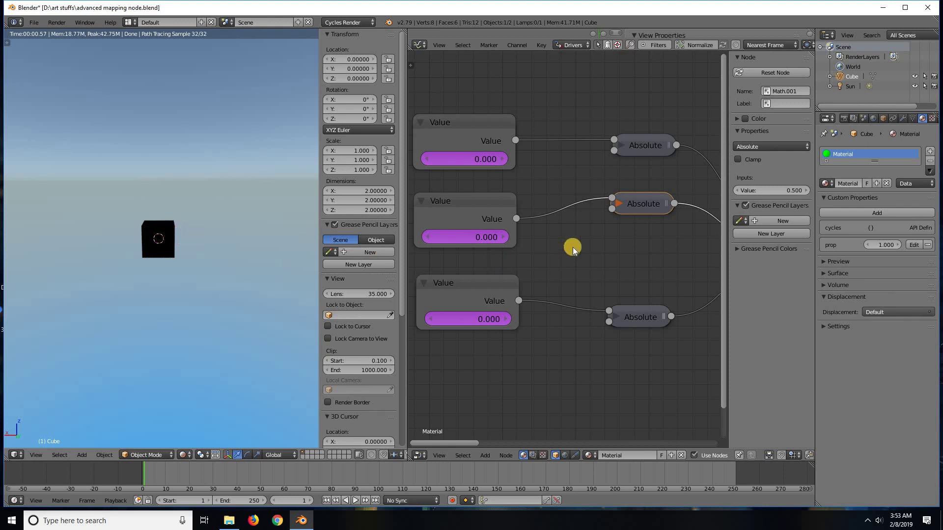
Examine the chain from the driven Value nodes through the Absolute nodes to the FullAdder's inputs and outputs.
{"action": "scroll", "coordinate": [573, 243], "scroll_direction": "down", "scroll_amount": 8}
{"action": "middle_click_drag", "start_coordinate": [613, 265], "coordinate": [459, 265]}
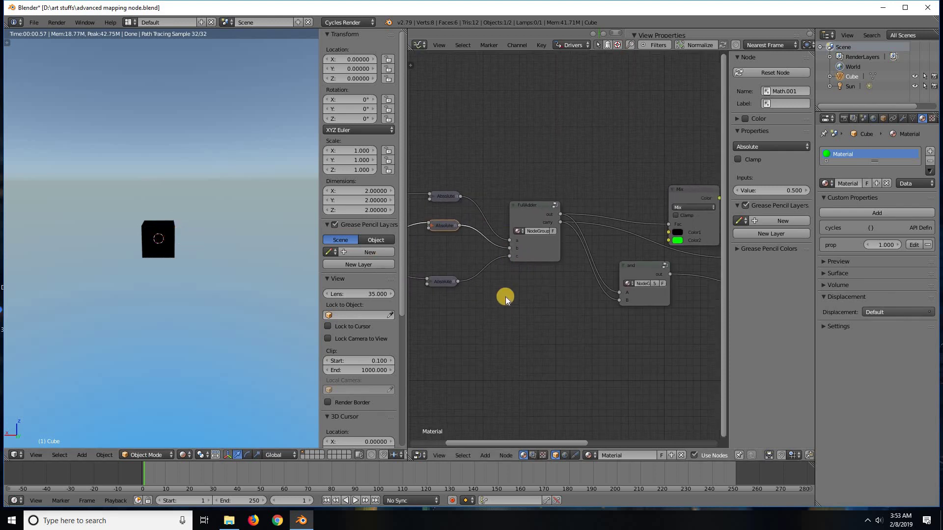
{"action": "middle_click_drag", "start_coordinate": [486, 295], "coordinate": [603, 288]}
{"action": "scroll", "coordinate": [602, 288], "scroll_direction": "up", "scroll_amount": 3}
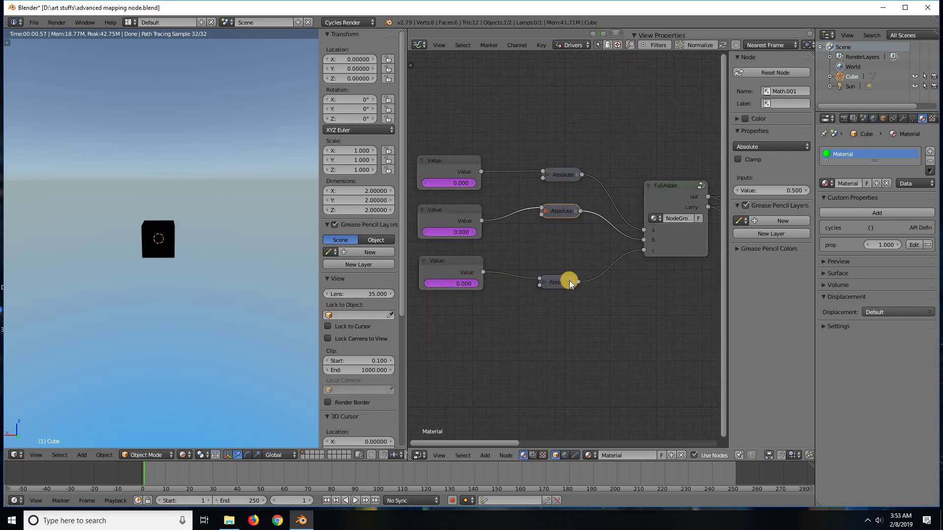
{"action": "scroll", "coordinate": [572, 267], "scroll_direction": "up", "scroll_amount": 1}
{"action": "scroll", "coordinate": [573, 255], "scroll_direction": "up", "scroll_amount": 1}
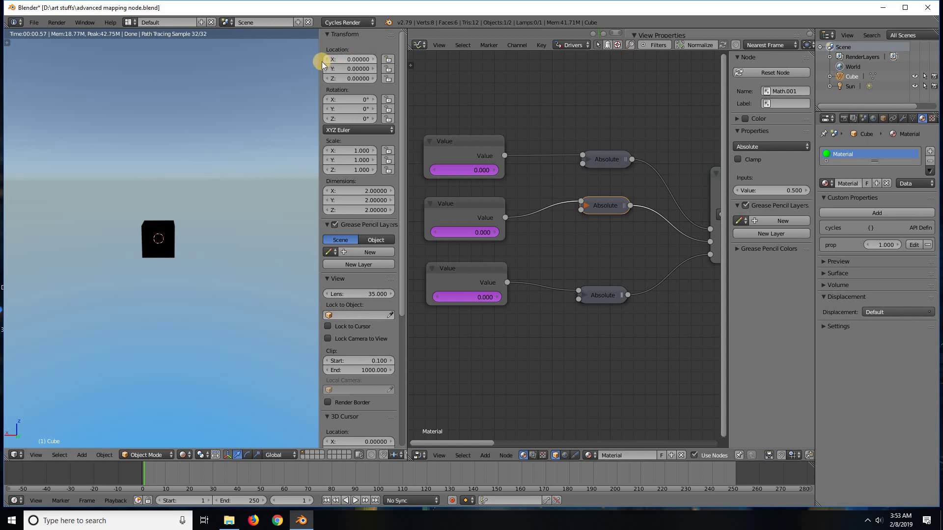
{"action": "middle_click_drag", "start_coordinate": [479, 157], "coordinate": [726, 142]}
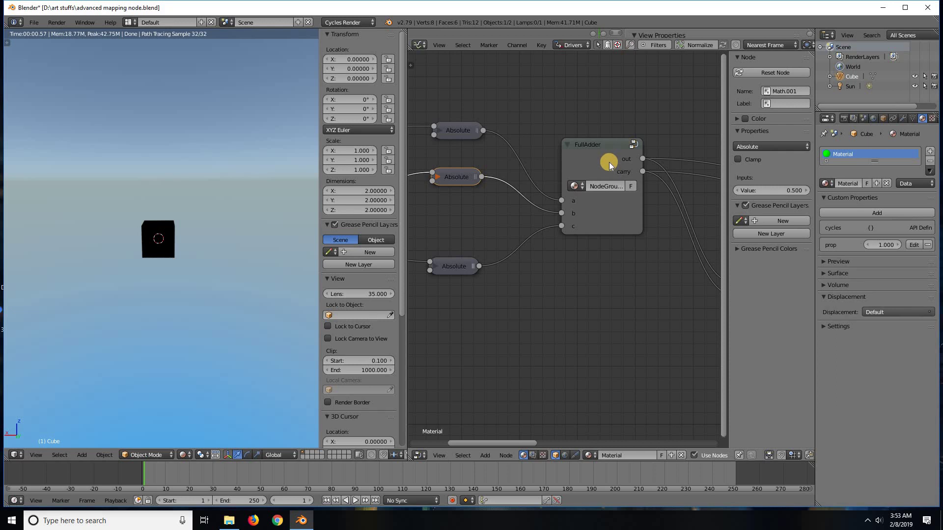
Expand the middle Absolute node to inspect its settings, and collapse it again between the other two Absolute nodes.
{"action": "middle_click_drag", "start_coordinate": [450, 172], "coordinate": [568, 154]}
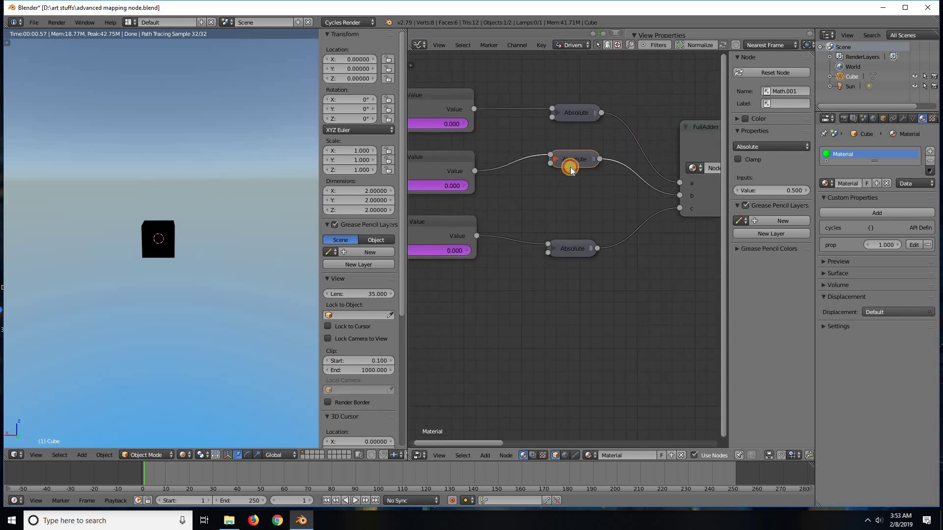
{"action": "key", "text": "h"}
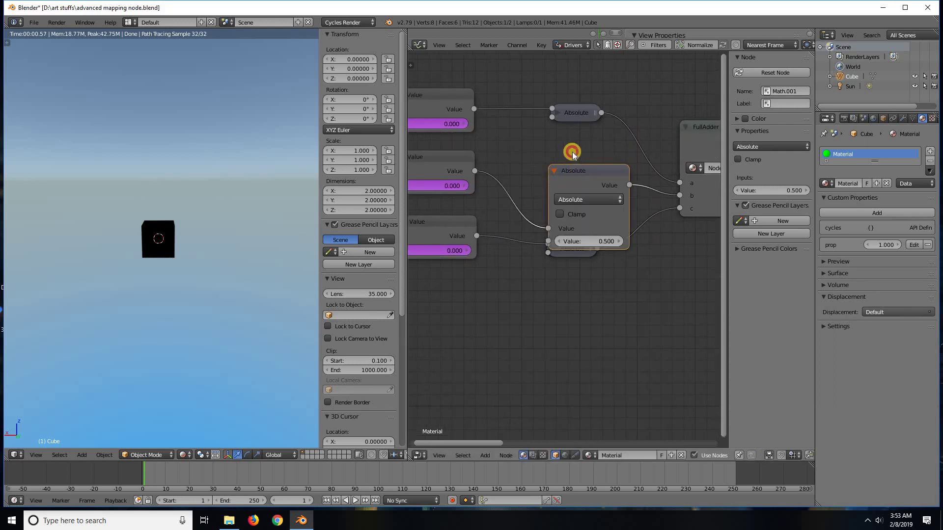
{"action": "left_click_drag", "start_coordinate": [578, 171], "coordinate": [572, 144]}
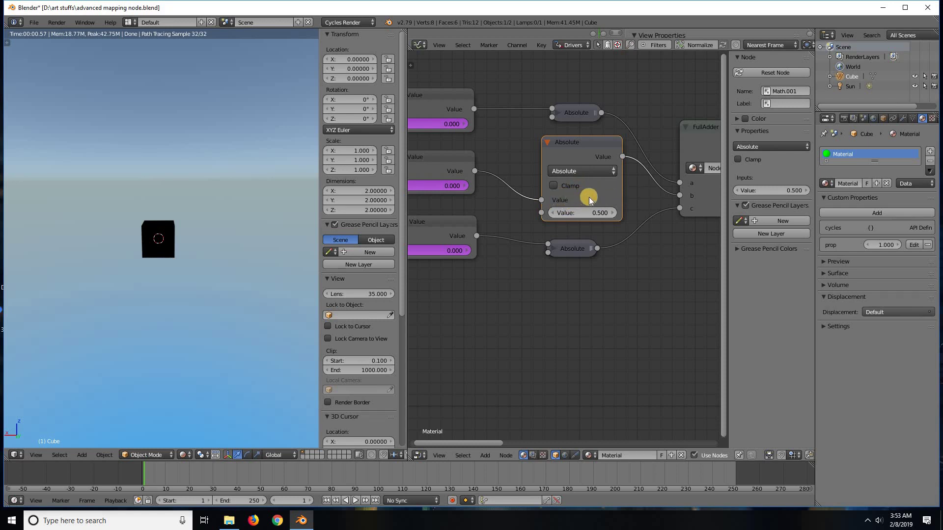
{"action": "left_click", "coordinate": [548, 142]}
{"action": "left_click_drag", "start_coordinate": [569, 148], "coordinate": [577, 175]}
Open the FullAdder group, the first xor group inside it, and the upper not group within that.
{"action": "middle_click_drag", "start_coordinate": [595, 146], "coordinate": [724, 222]}
{"action": "left_click", "coordinate": [514, 180]}
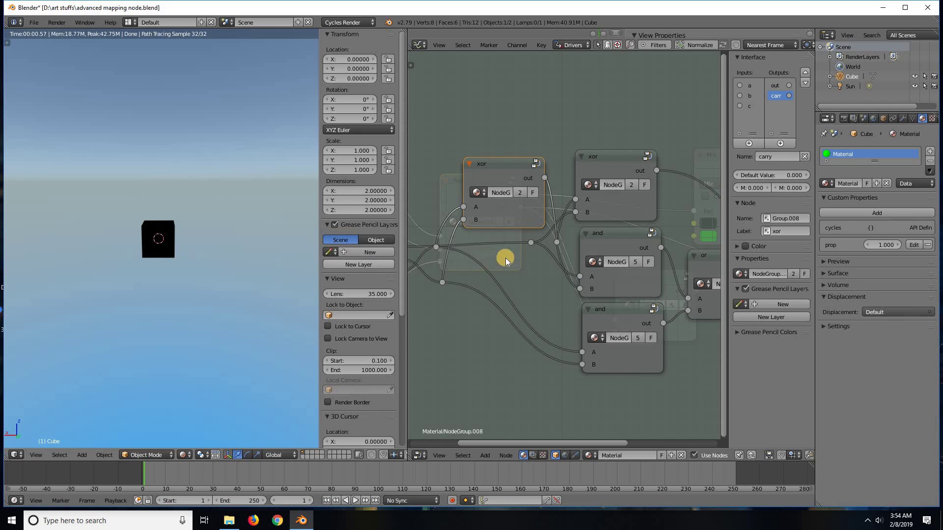
{"action": "scroll", "coordinate": [509, 260], "scroll_direction": "up", "scroll_amount": 1}
{"action": "middle_click_drag", "start_coordinate": [518, 256], "coordinate": [564, 273]}
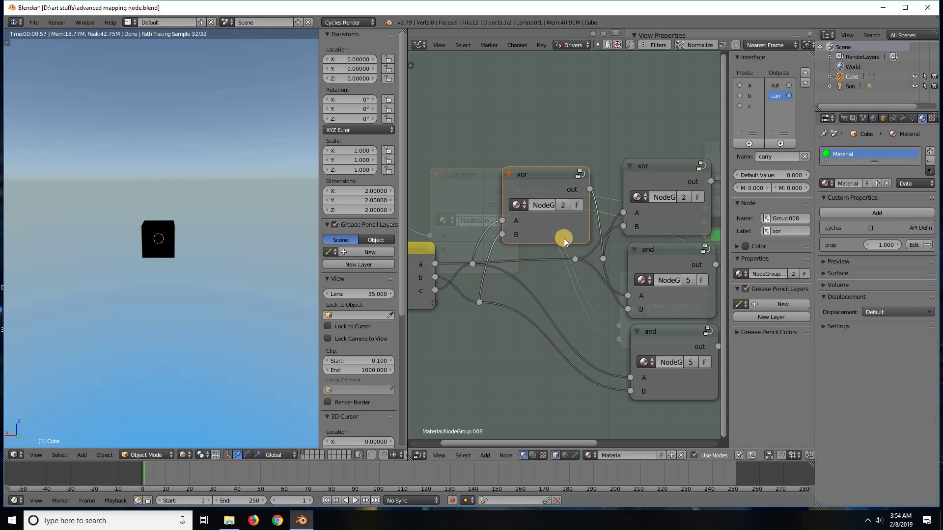
{"action": "left_click", "coordinate": [579, 174]}
{"action": "middle_click_drag", "start_coordinate": [513, 202], "coordinate": [579, 187]}
{"action": "left_click", "coordinate": [528, 136]}
{"action": "left_click", "coordinate": [529, 136]}
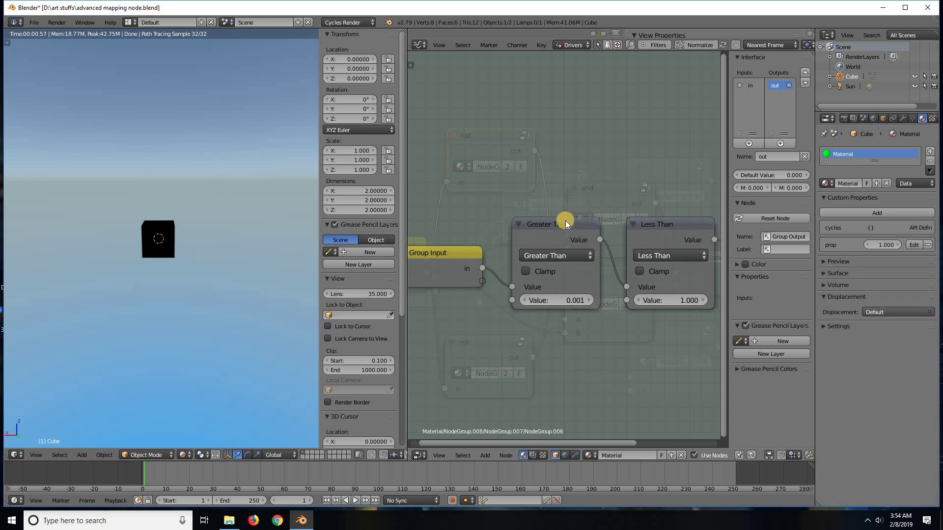
Examine the Greater Than node and its threshold value inside the not group.
{"action": "scroll", "coordinate": [559, 234], "scroll_direction": "up", "scroll_amount": 2}
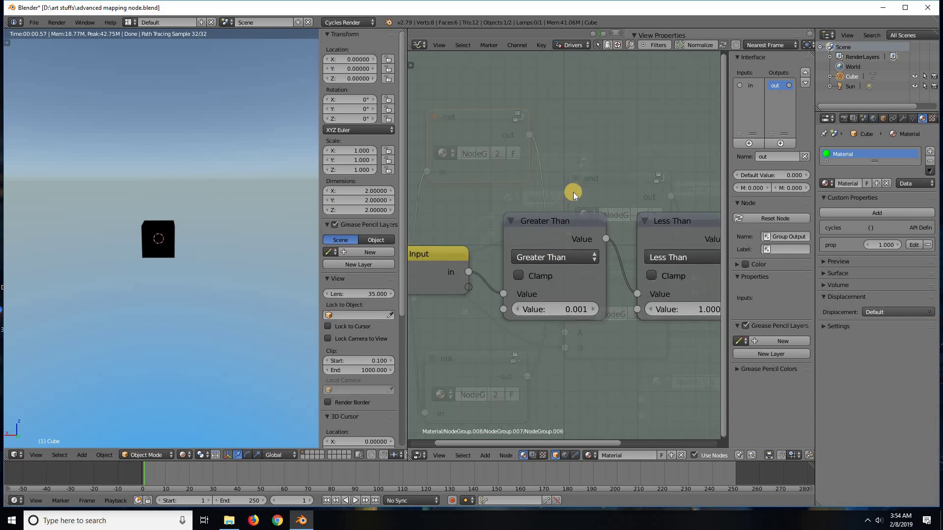
{"action": "middle_click_drag", "start_coordinate": [573, 192], "coordinate": [564, 147]}
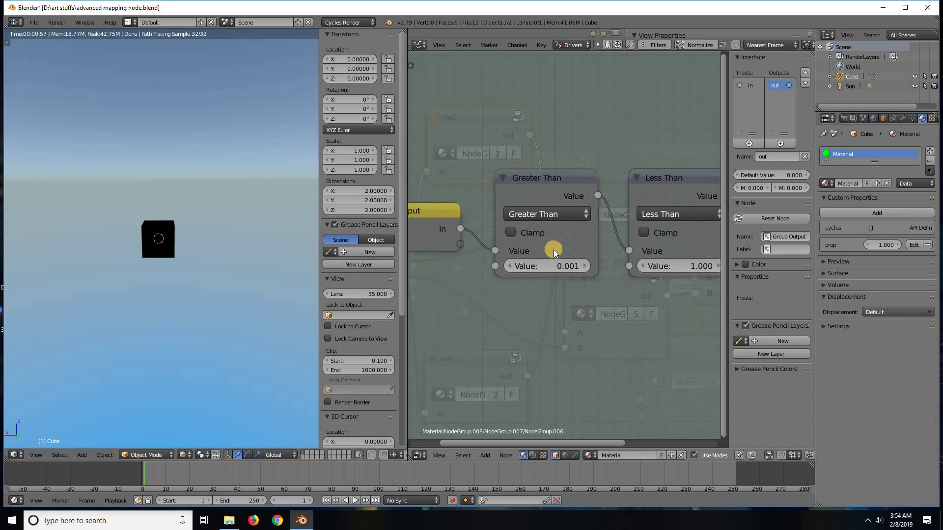
{"action": "scroll", "coordinate": [553, 250], "scroll_direction": "up", "scroll_amount": 3}
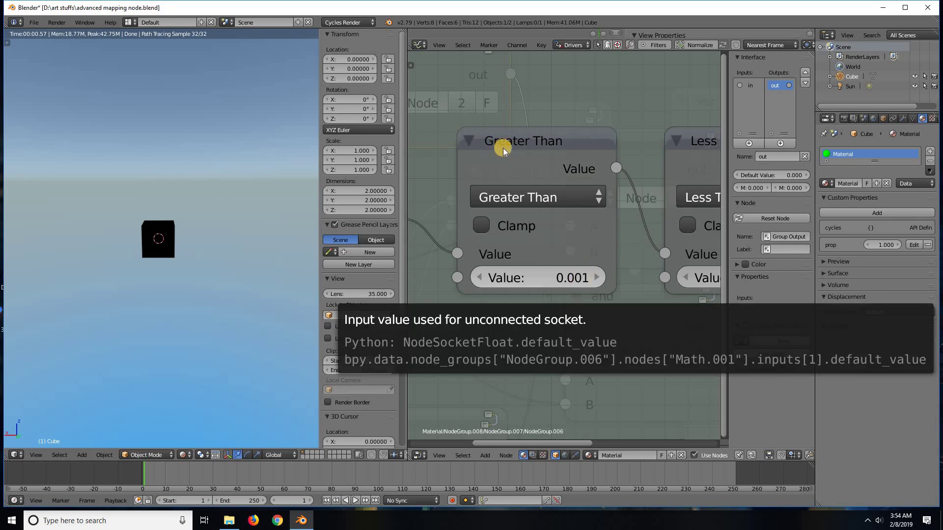
{"action": "scroll", "coordinate": [526, 181], "scroll_direction": "down", "scroll_amount": 3}
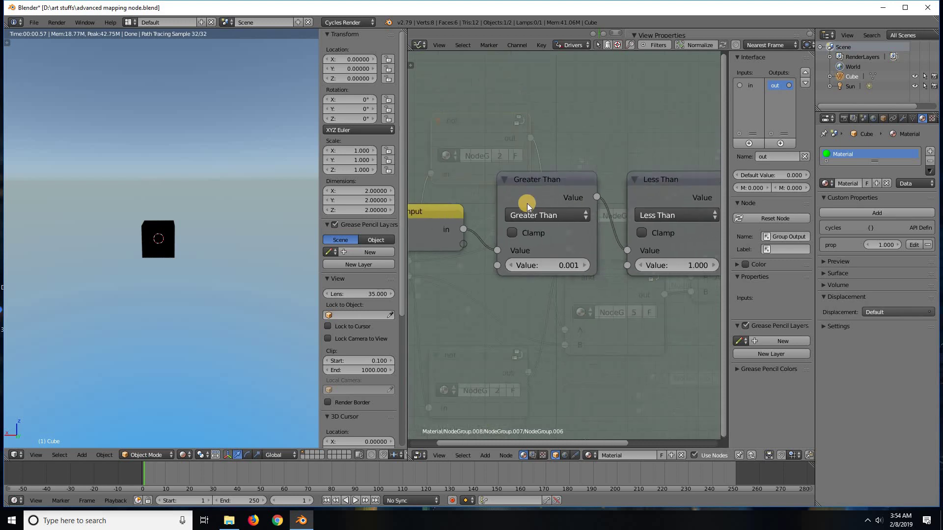
Leave the nested not, xor and FullAdder groups to return to the material's top-level node tree.
{"action": "left_click", "coordinate": [752, 456]}
{"action": "left_click", "coordinate": [752, 455]}
{"action": "left_click", "coordinate": [752, 455]}
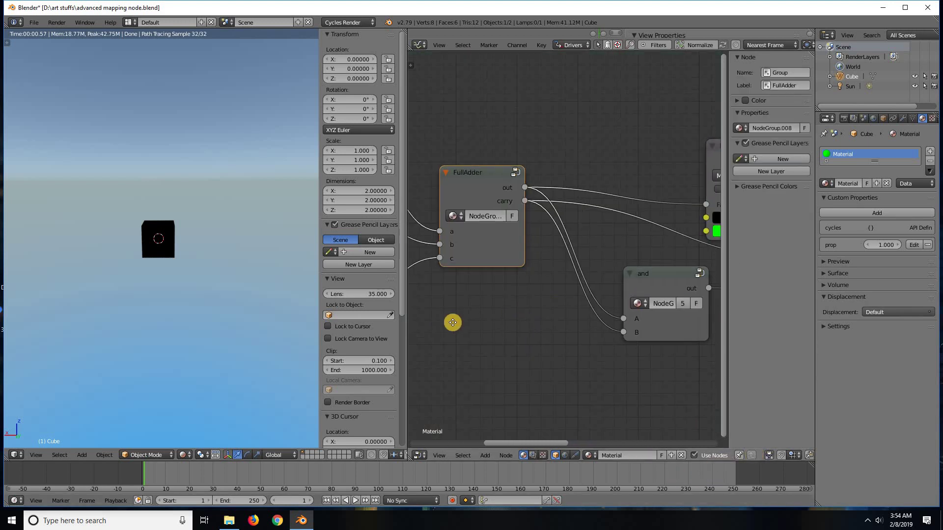
{"action": "key", "text": "Tab"}
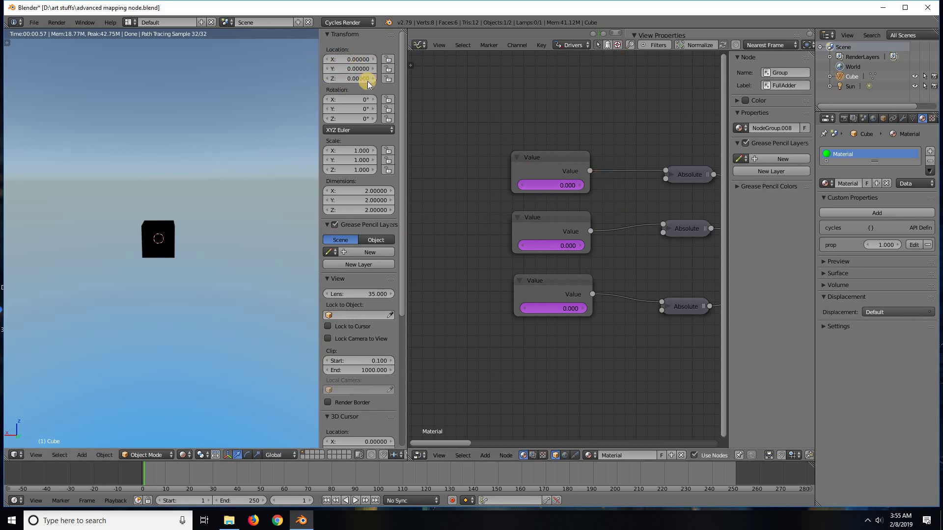
Test the material's colour by moving the cube along the X axis only, and cancel the move.
{"action": "middle_click_drag", "start_coordinate": [721, 178], "coordinate": [630, 162]}
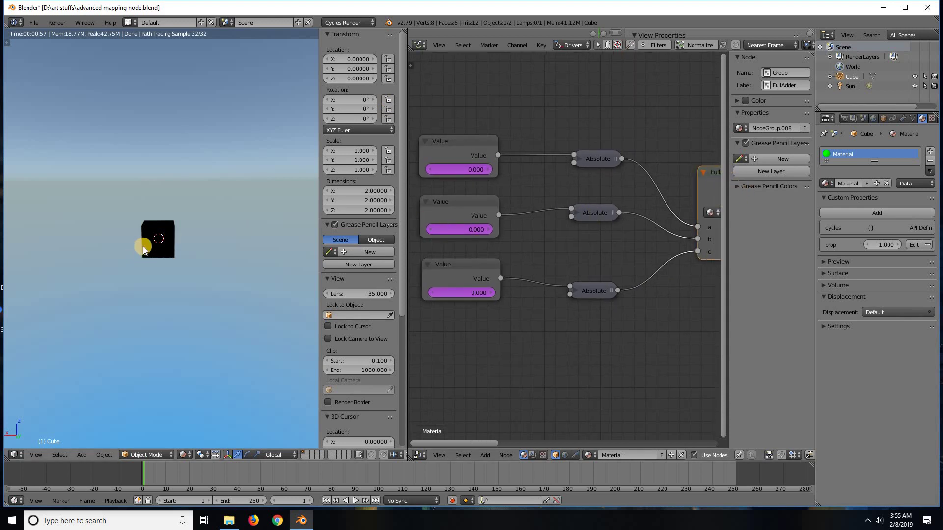
{"action": "key", "text": "g"}
{"action": "key", "text": "x"}
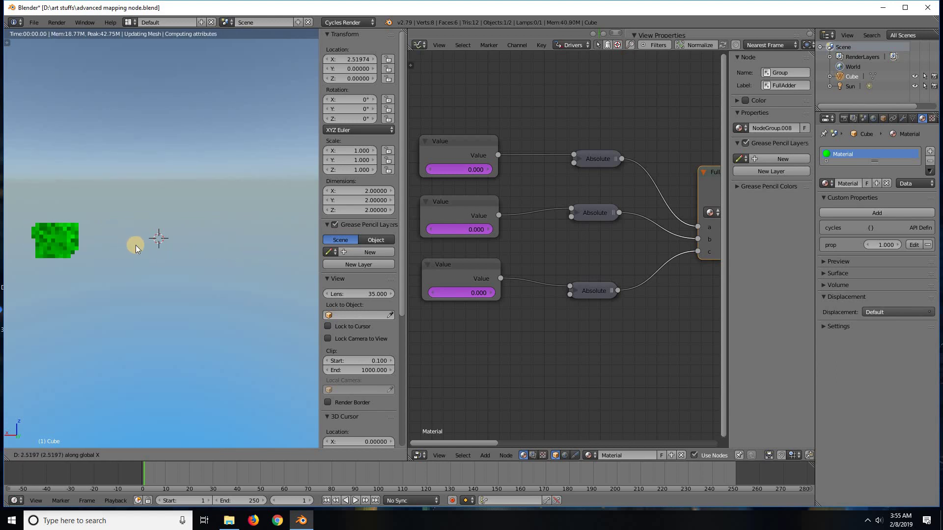
{"action": "right_click", "coordinate": [142, 245]}
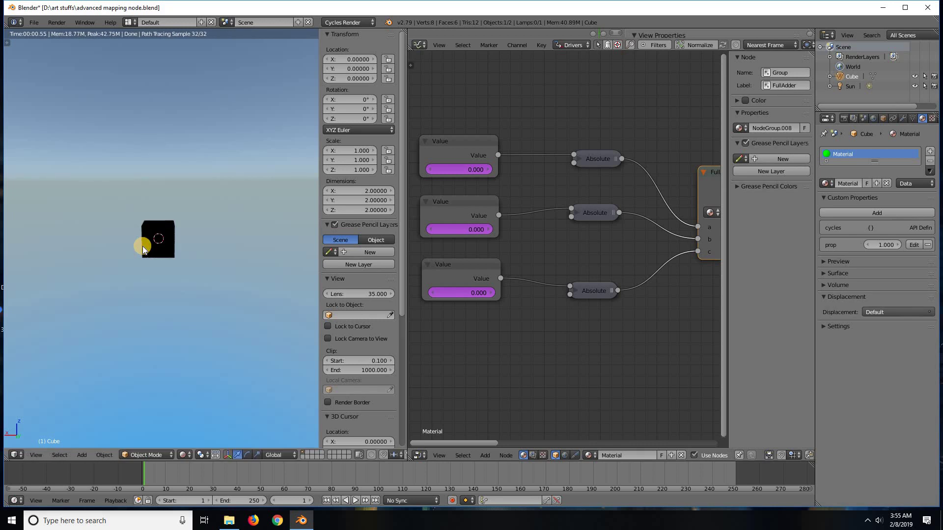
{"action": "key", "text": "x"}
{"action": "key", "text": "Escape"}
Test the colour for single-axis offsets by moving the cube along X, Y and Z in turn.
{"action": "key", "text": "g"}
{"action": "key", "text": "x"}
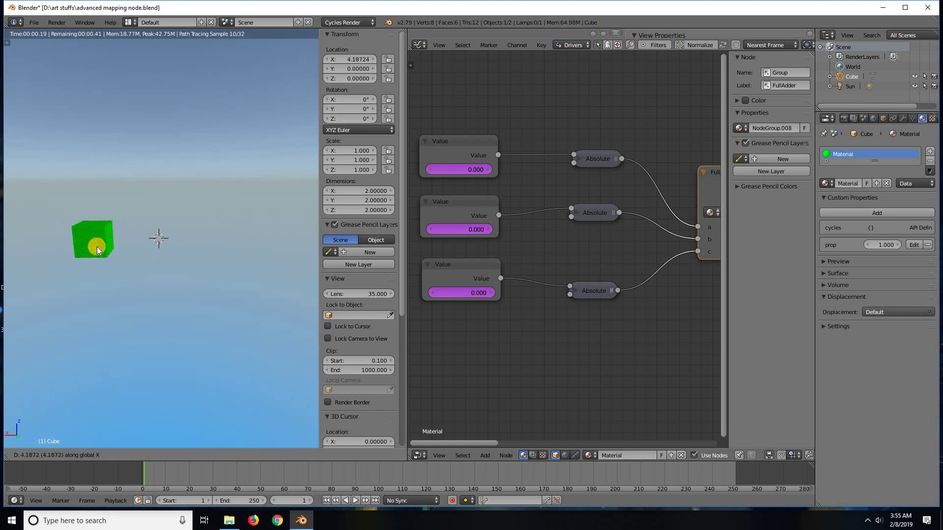
{"action": "key", "text": "y"}
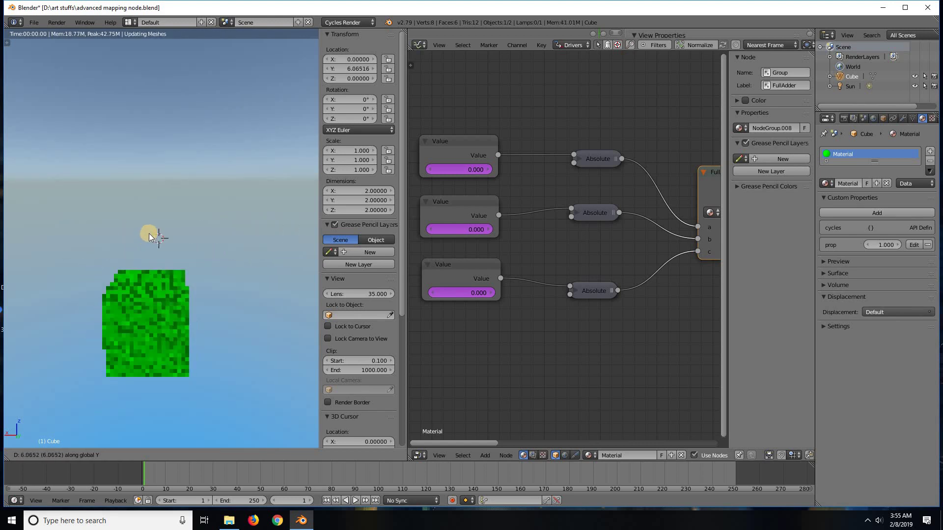
{"action": "key", "text": "z"}
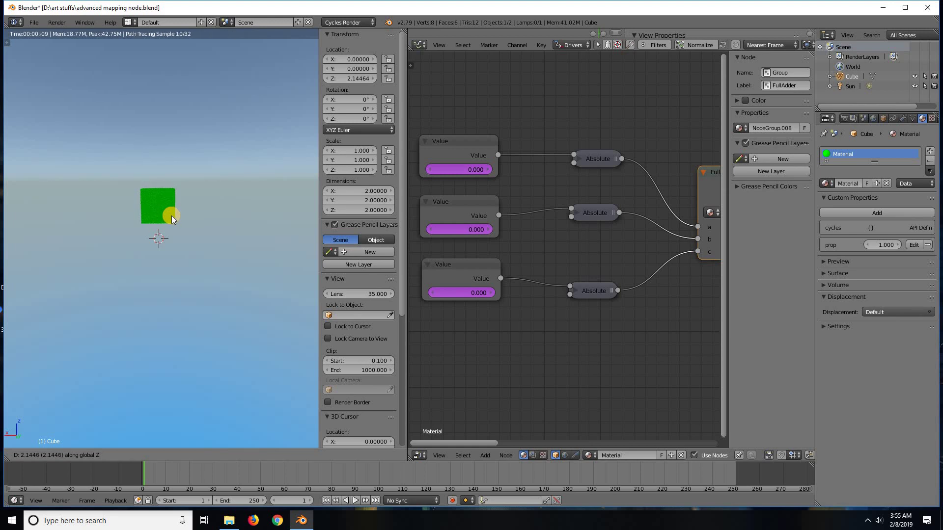
Test the cube's colour while moving it in the XY, YZ and XZ planes and freely on all three axes, cancelling the moves.
{"action": "key", "text": "shift+z"}
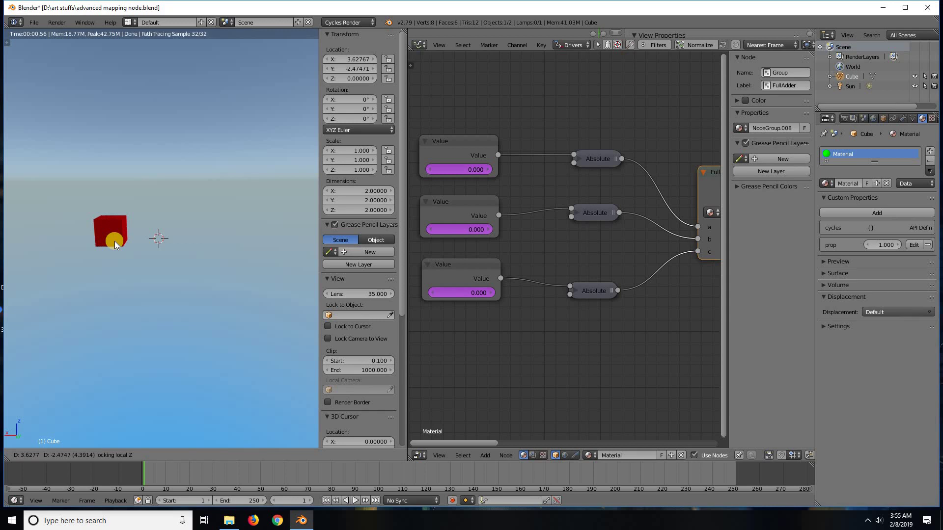
{"action": "key", "text": "shift+x"}
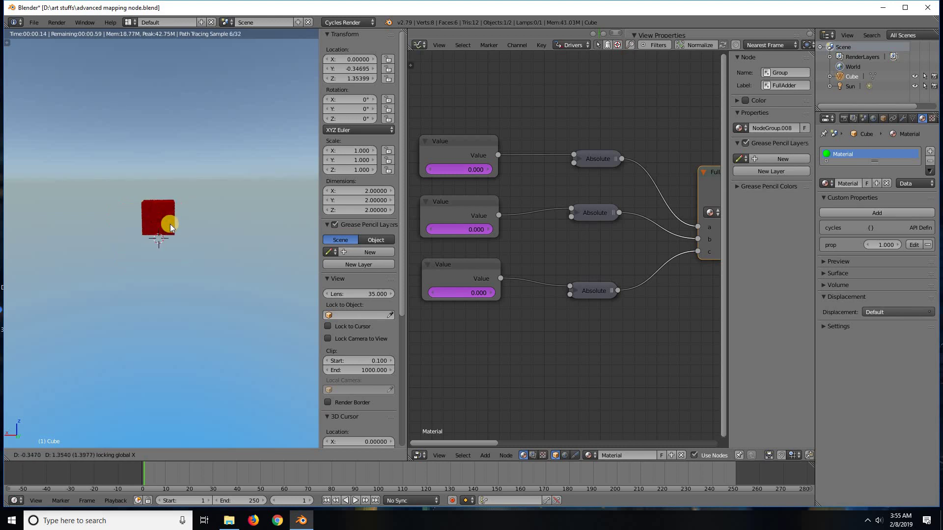
{"action": "key", "text": "shift+y"}
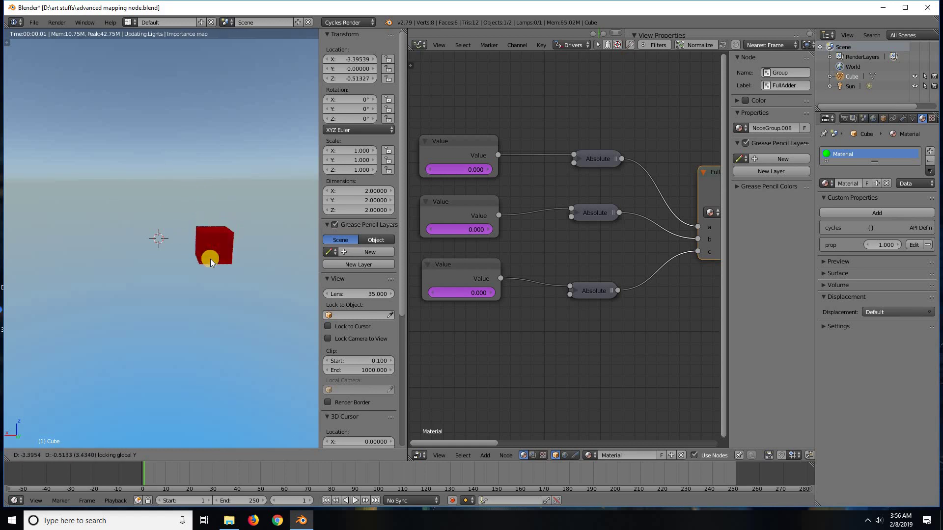
{"action": "right_click", "coordinate": [210, 258]}
{"action": "key", "text": "g"}
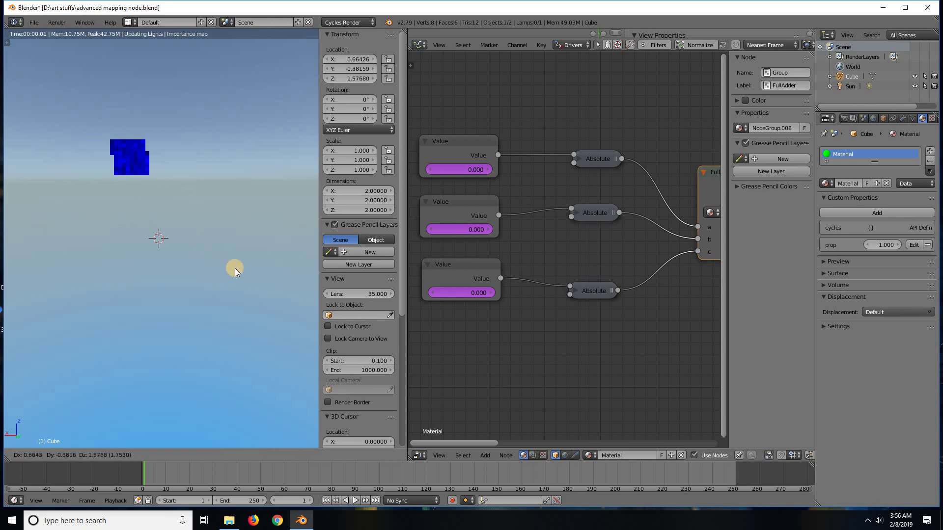
{"action": "right_click", "coordinate": [270, 207]}
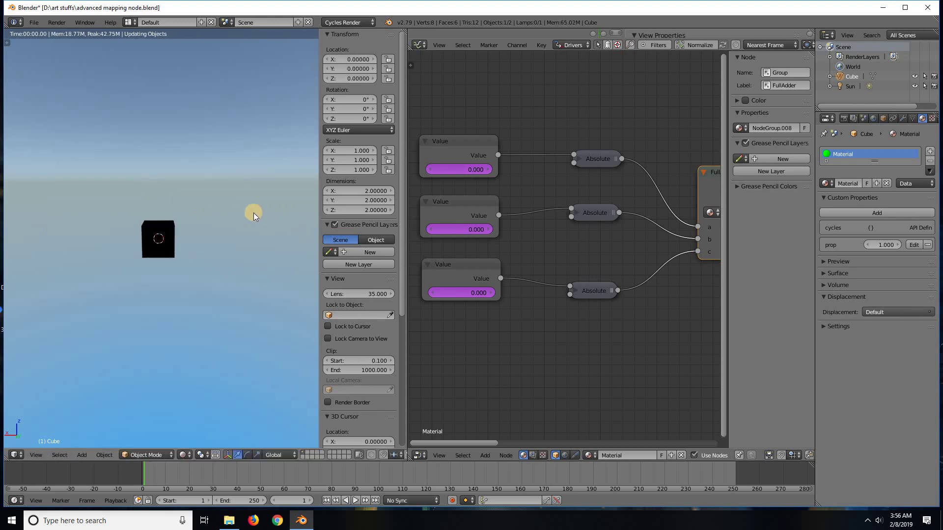
Repeat the colour test by moving the cube along X, Y and Z and in the XY plane, and cancel the move.
{"action": "key", "text": "g"}
{"action": "key", "text": "x"}
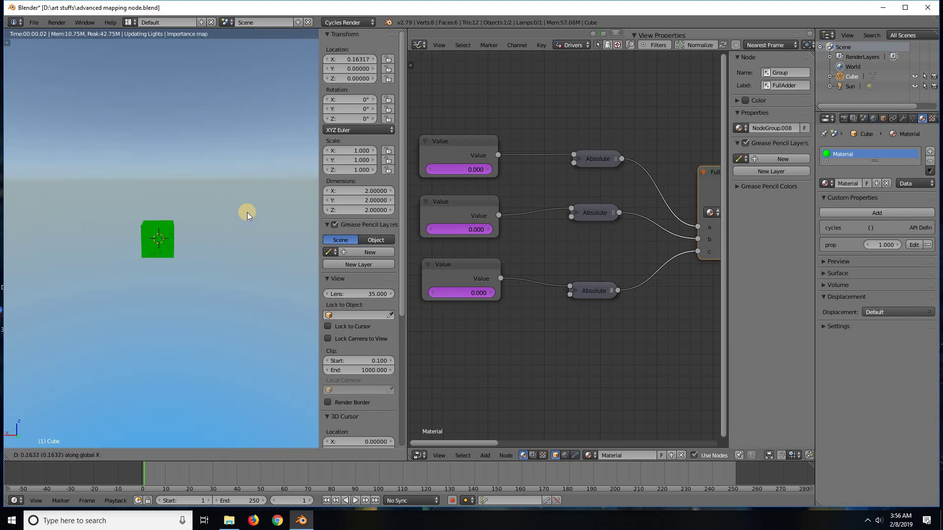
{"action": "key", "text": "y"}
{"action": "key", "text": "z"}
{"action": "key", "text": "shift+z"}
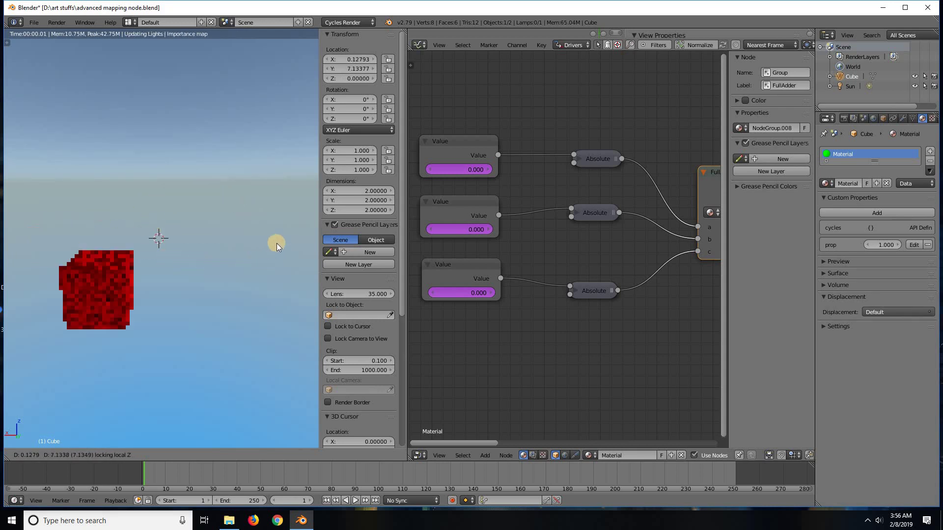
{"action": "key", "text": "z"}
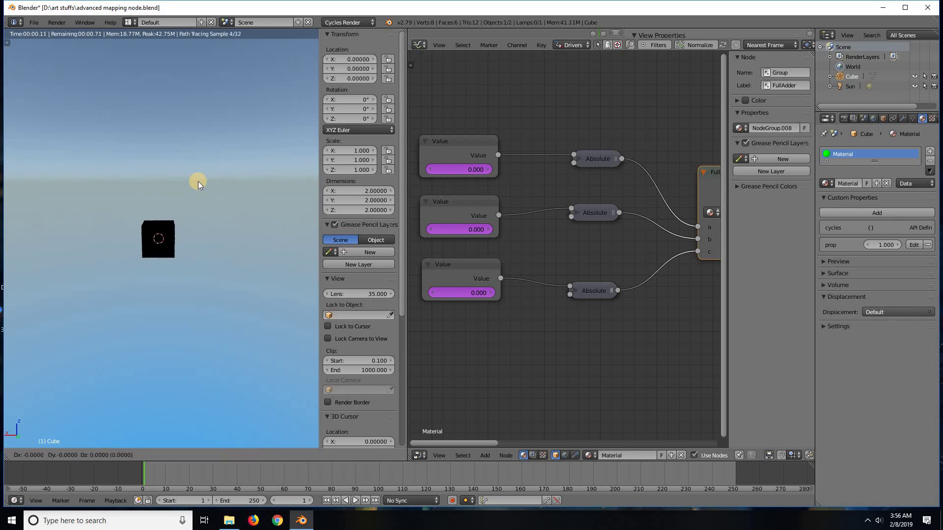
{"action": "right_click", "coordinate": [261, 251]}
Examine the overall node layout from the Value inputs through the FullAdder to the and group and Mix nodes.
{"action": "scroll", "coordinate": [639, 318], "scroll_direction": "down", "scroll_amount": 8}
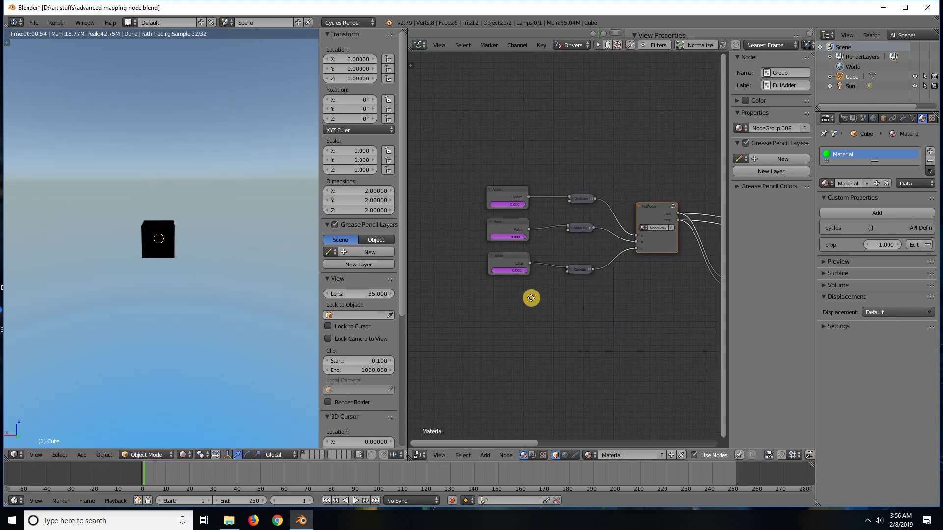
{"action": "middle_click_drag", "start_coordinate": [531, 298], "coordinate": [591, 310]}
{"action": "scroll", "coordinate": [576, 304], "scroll_direction": "up", "scroll_amount": 1}
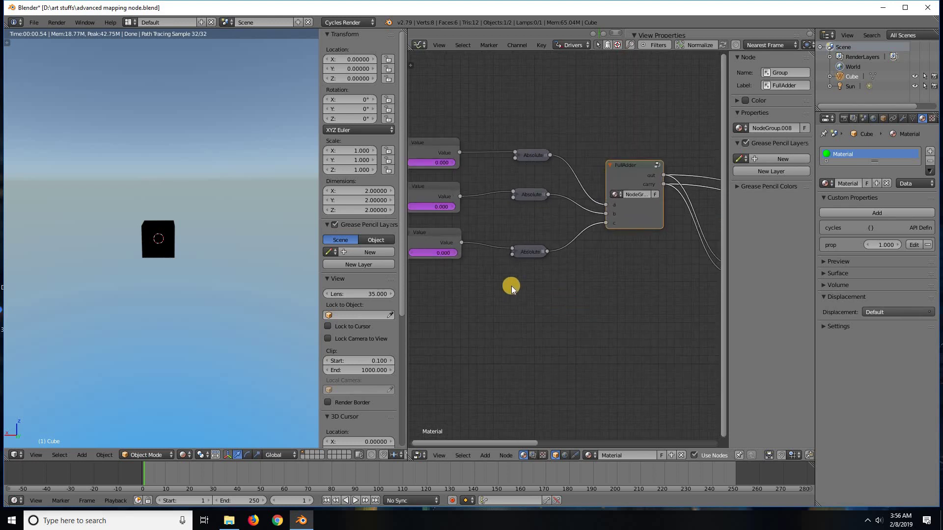
{"action": "scroll", "coordinate": [551, 314], "scroll_direction": "up", "scroll_amount": 1}
{"action": "scroll", "coordinate": [558, 315], "scroll_direction": "down", "scroll_amount": 1}
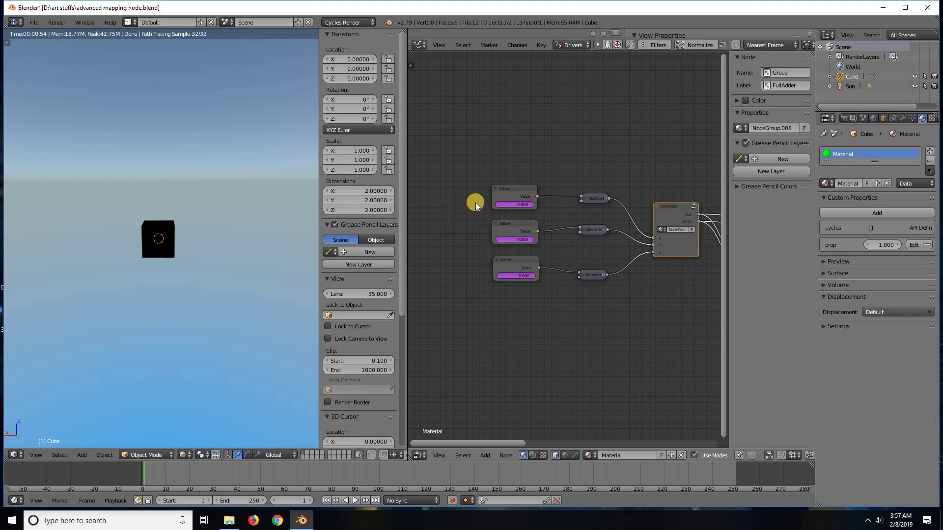
{"action": "scroll", "coordinate": [587, 198], "scroll_direction": "down", "scroll_amount": 3}
{"action": "middle_click_drag", "start_coordinate": [550, 180], "coordinate": [523, 167]}
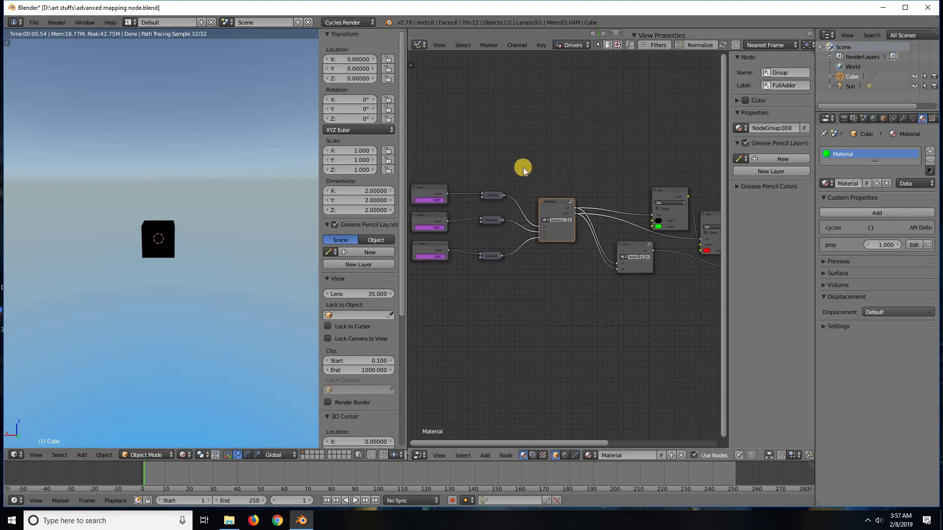
{"action": "scroll", "coordinate": [523, 167], "scroll_direction": "down", "scroll_amount": 1}
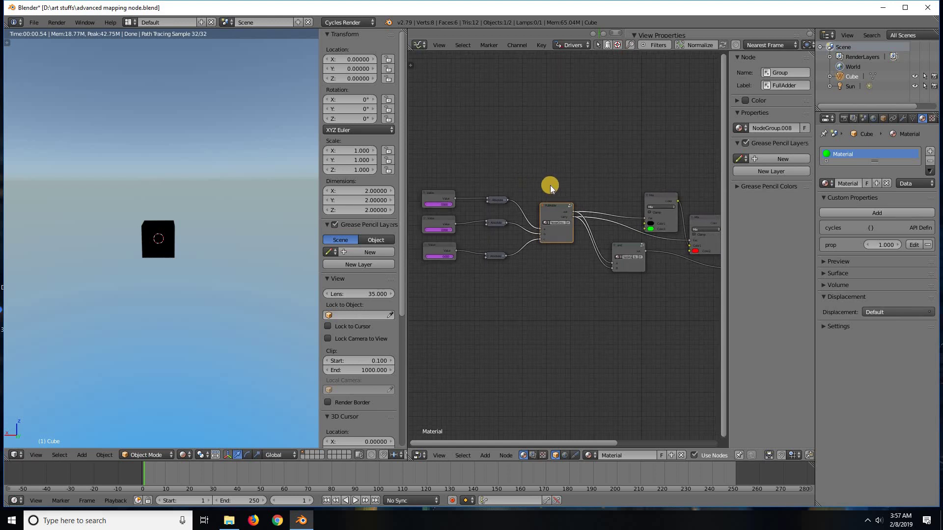
Save the file over the existing advanced mapping node.blend.
{"action": "key", "text": "ctrl+s"}
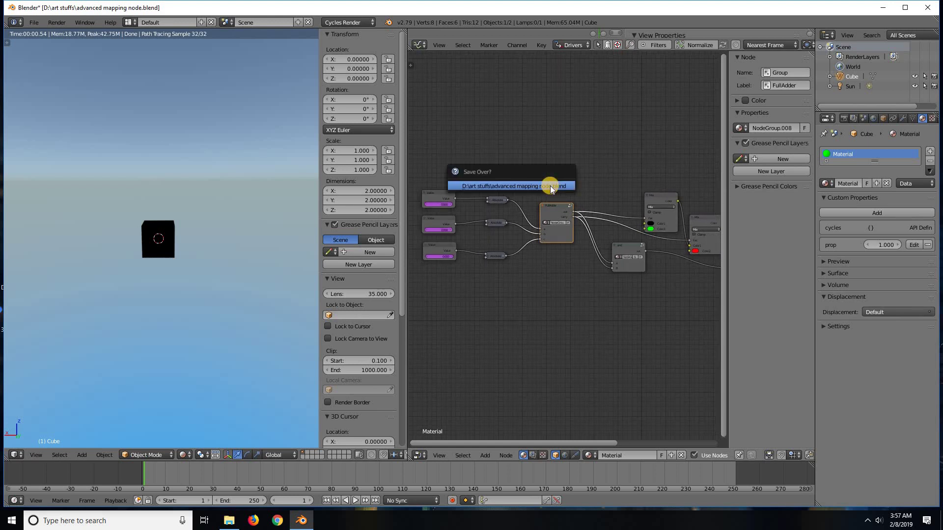
{"action": "left_click", "coordinate": [550, 186]}
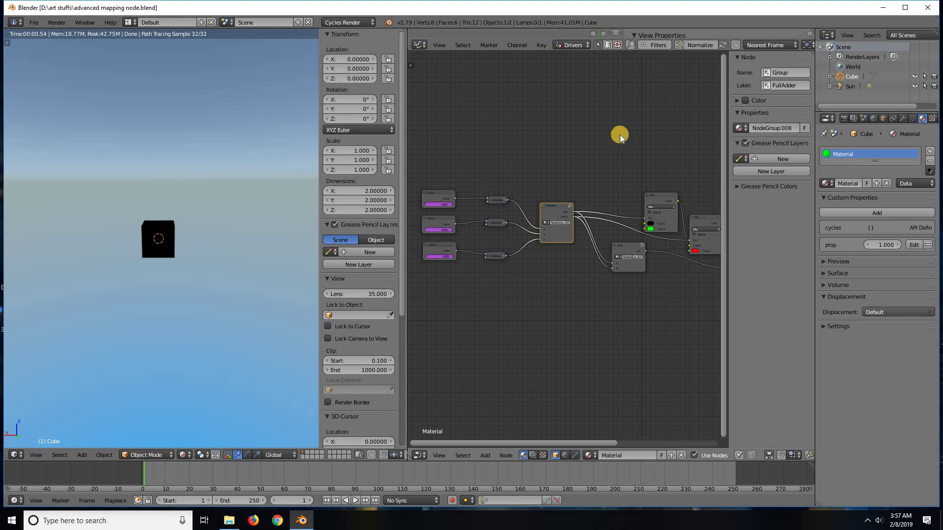